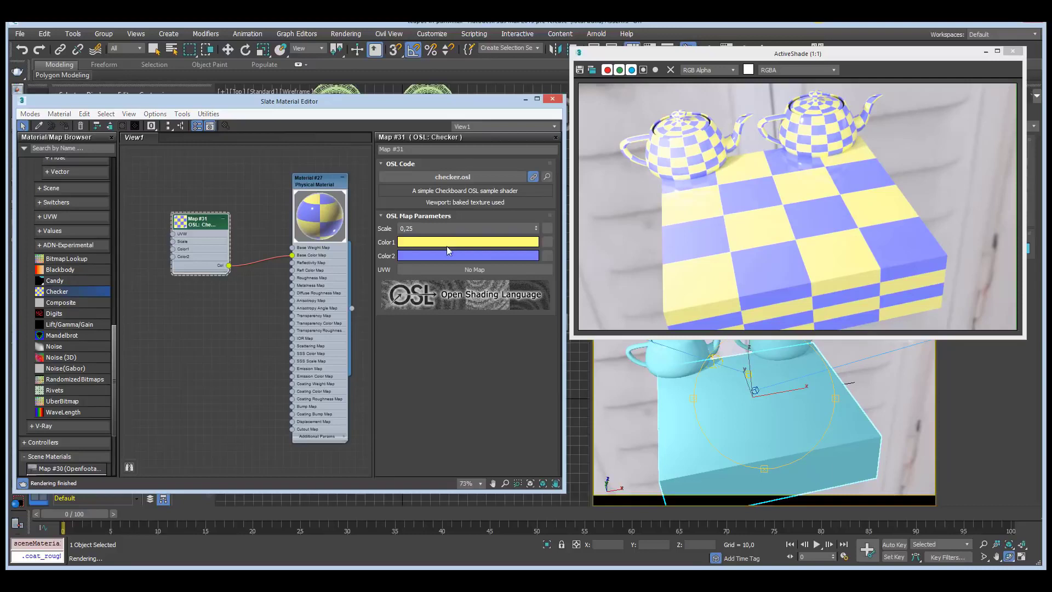
# Set the Checker map's Color1 to a dark slate blue with red 0.106, green 0.141 and blue 0.243
pyautogui.click(446, 241)
pyautogui.moveTo(281, 132)
pyautogui.mouseDown()
pyautogui.moveTo(285, 116)
pyautogui.moveTo(268, 141)
pyautogui.moveTo(296, 155)
pyautogui.moveTo(279, 153)
pyautogui.mouseUp()
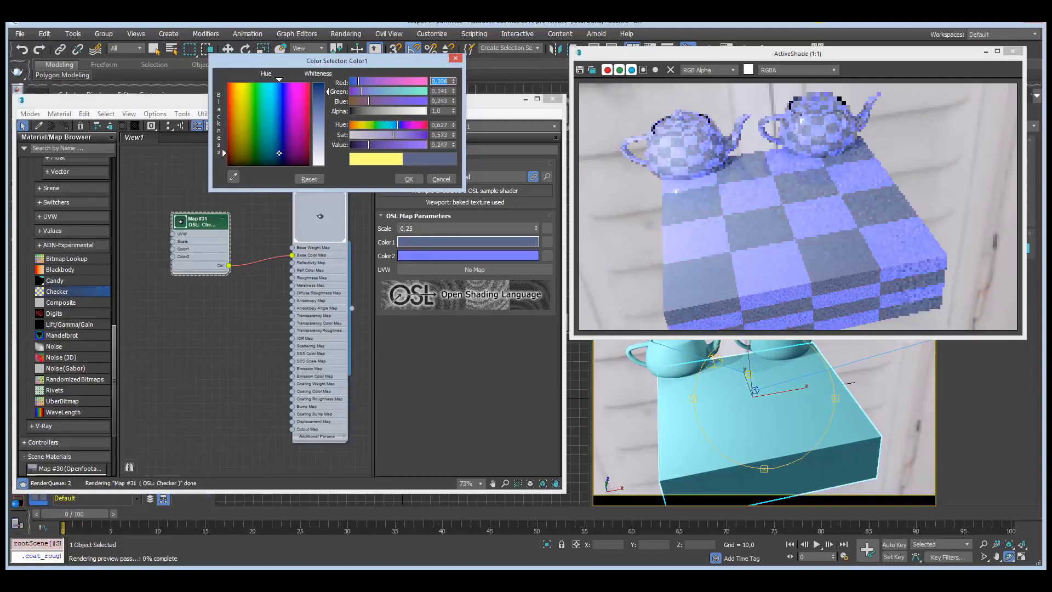
pyautogui.click(402, 181)
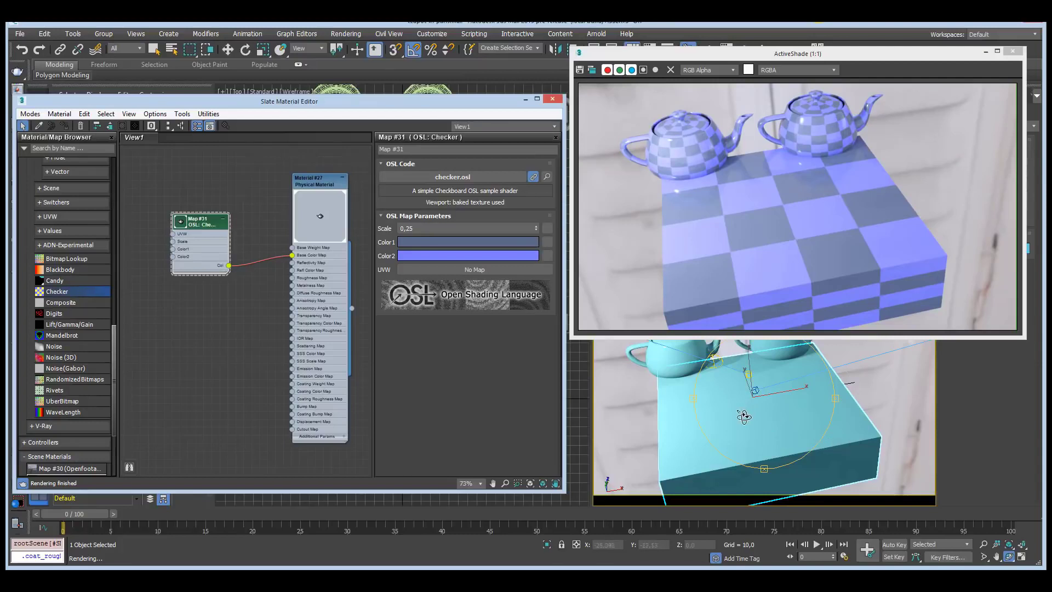
# Load the parameters of Material #27 and show its shaded texture on the objects in the viewport
pyautogui.click(320, 186)
pyautogui.doubleClick(320, 186)
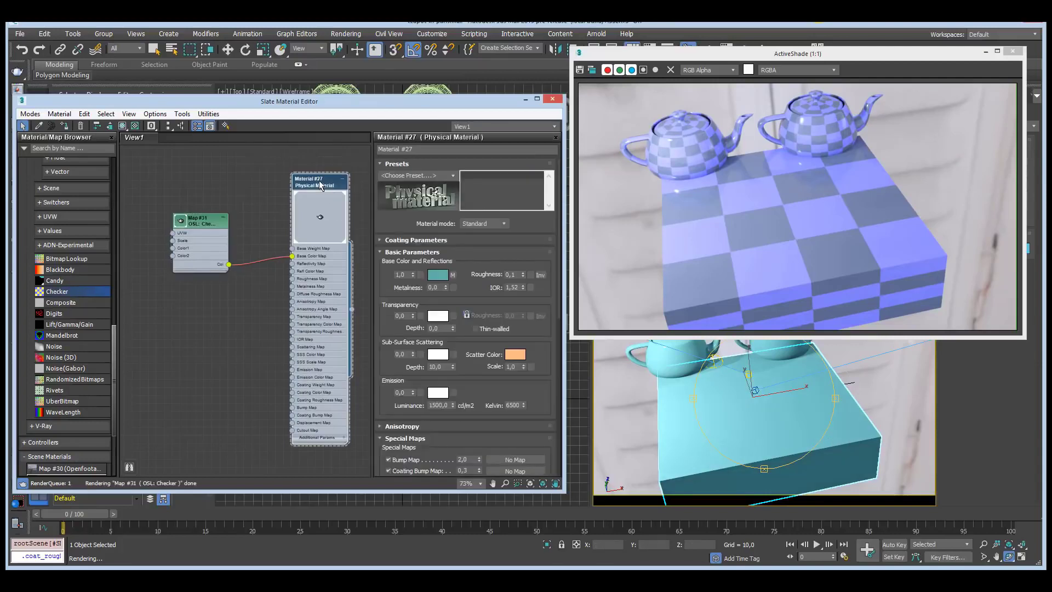
pyautogui.click(122, 126)
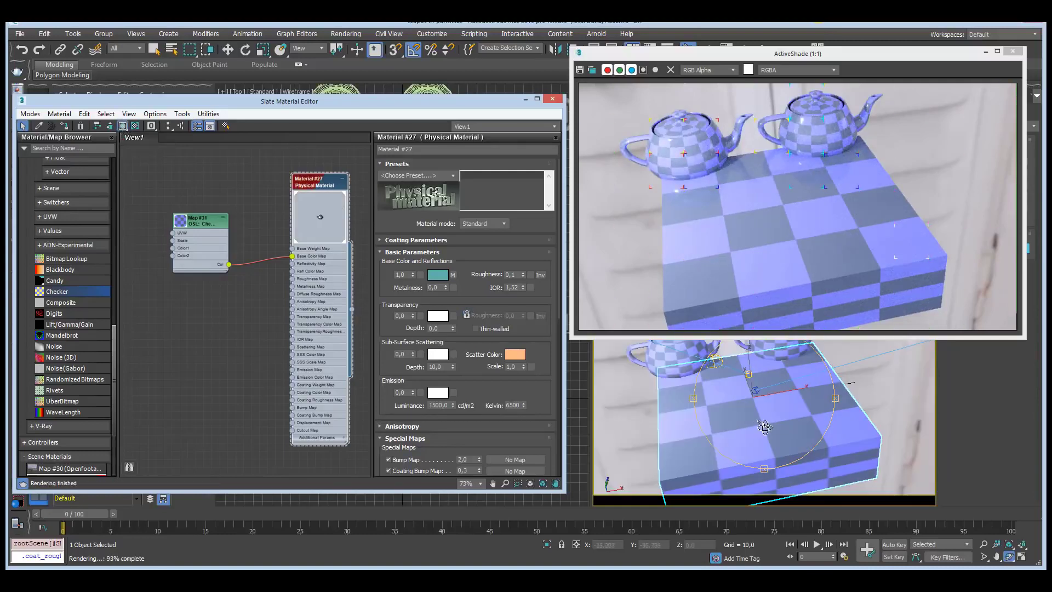
pyautogui.moveTo(770, 427)
pyautogui.keyDown('alt'); pyautogui.mouseDown(button='middle')
pyautogui.moveTo(789, 423)
pyautogui.moveTo(754, 423)
pyautogui.mouseUp(button='middle'); pyautogui.keyUp('alt')
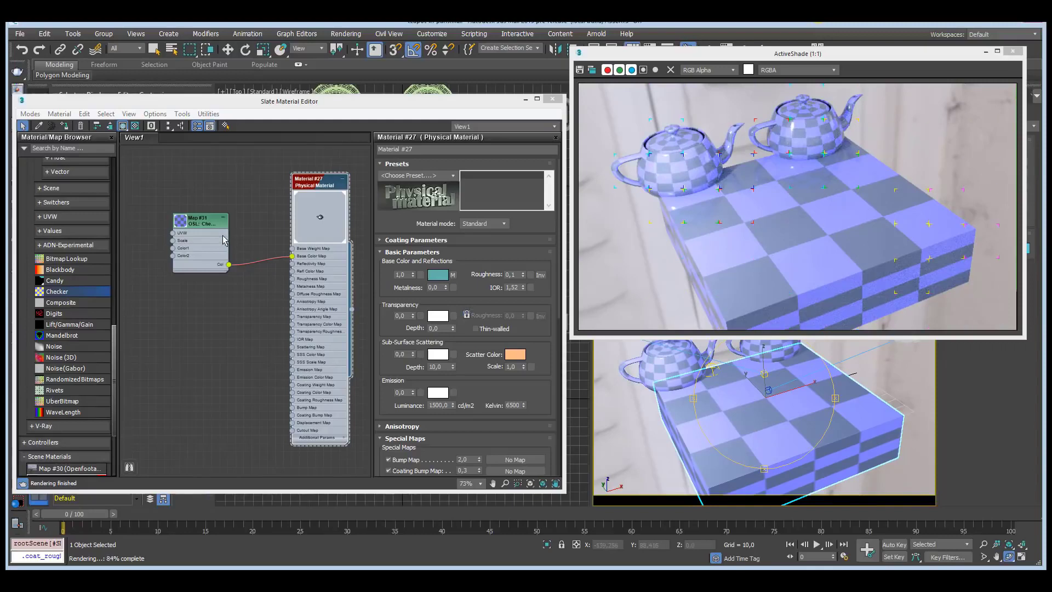
# Enlarge the Checker node's preview swatch and place the node beside the Physical Material node
pyautogui.doubleClick(181, 221)
pyautogui.moveTo(204, 218); pyautogui.dragTo(229, 188)
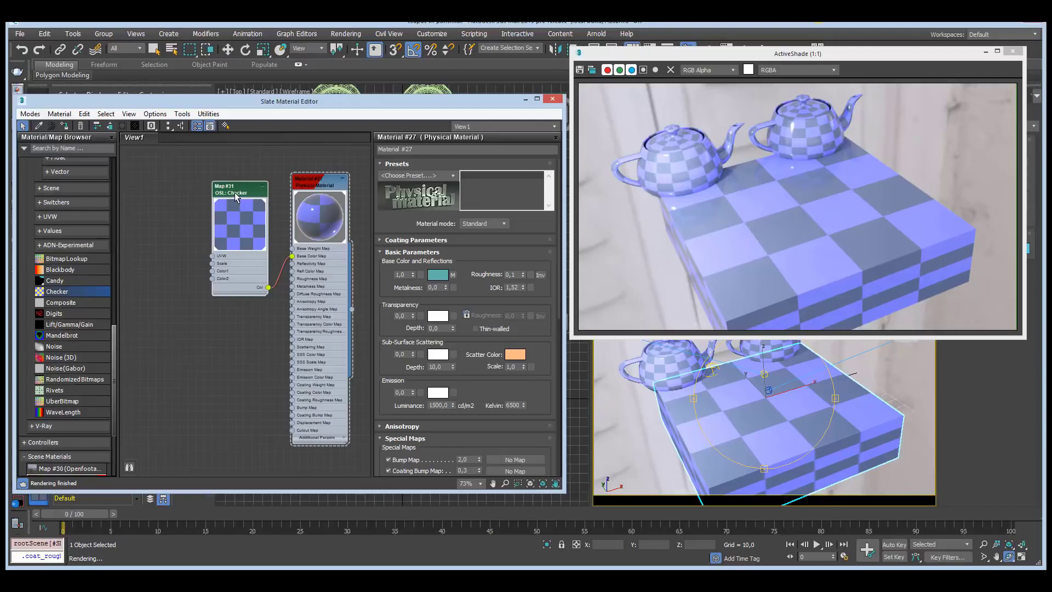
pyautogui.moveTo(236, 198); pyautogui.dragTo(220, 190)
# Render the Checker map as a single 240 × 240 image, view it and close the image window
pyautogui.rightClick(222, 211)
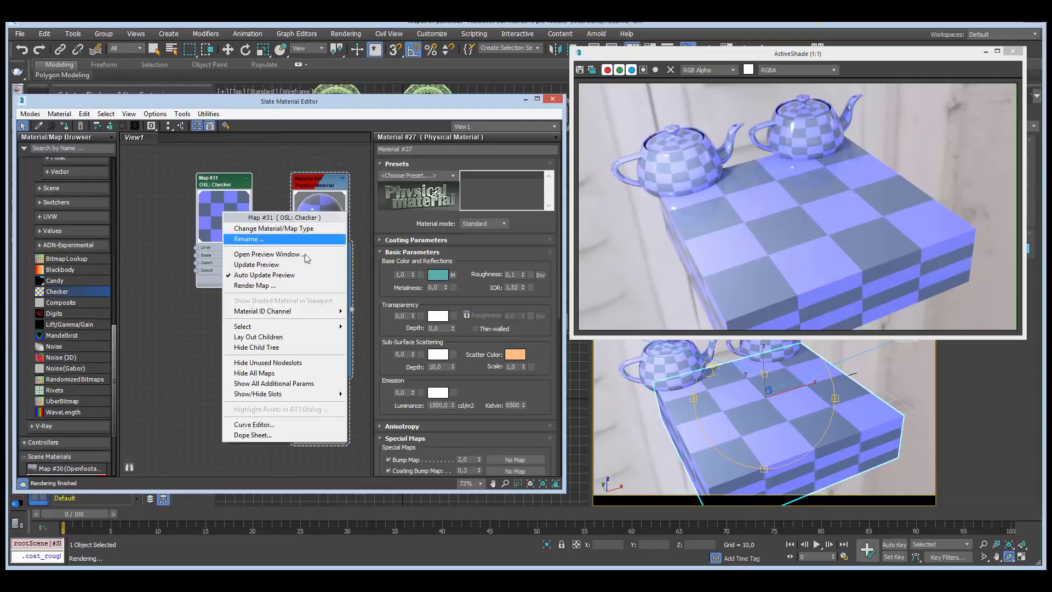
pyautogui.click(261, 285)
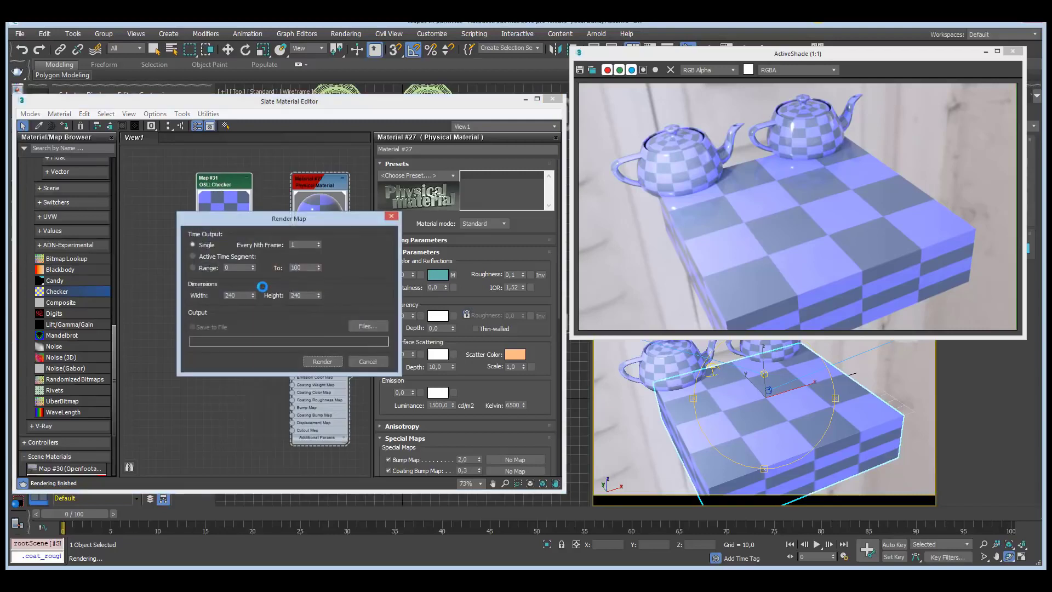
pyautogui.click(321, 361)
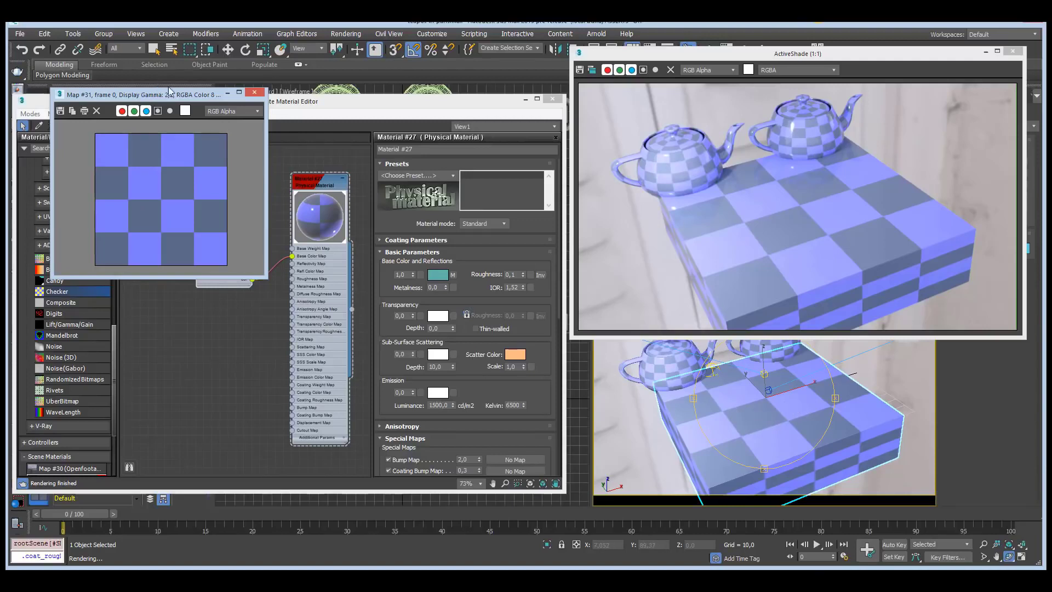
pyautogui.click(255, 94)
# Set the Checker map's Color1 to turquoise with red 0.106, green 0.702 and blue 0.525
pyautogui.doubleClick(231, 182)
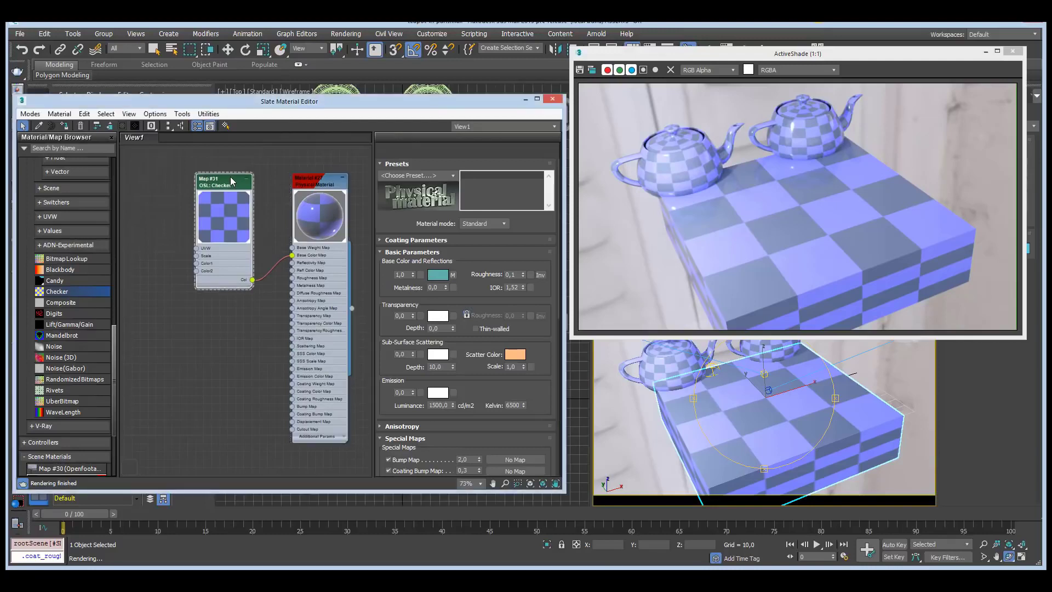
pyautogui.click(422, 248)
pyautogui.click(251, 120)
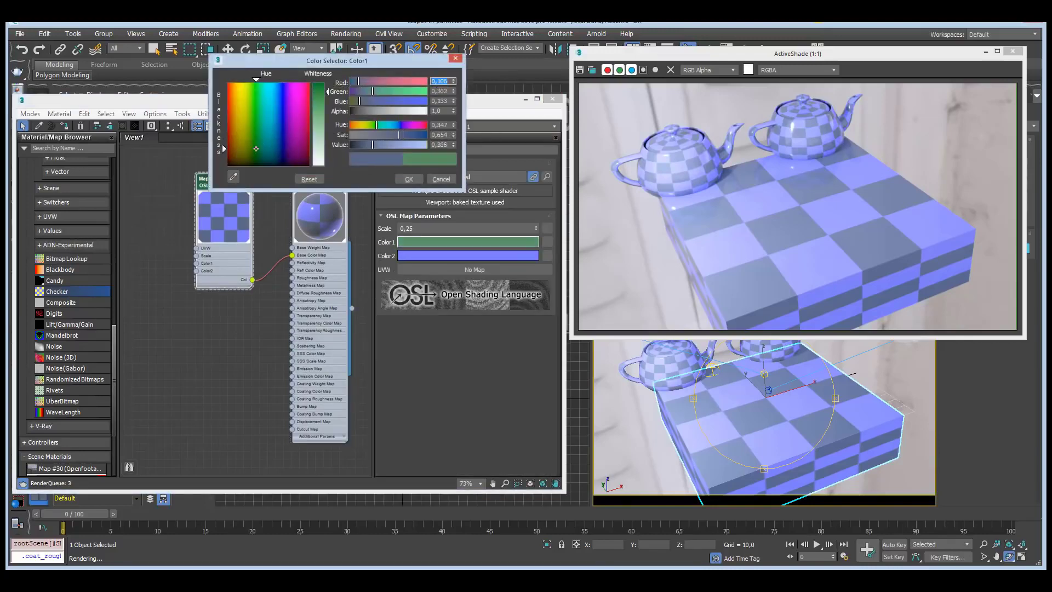
pyautogui.click(264, 109)
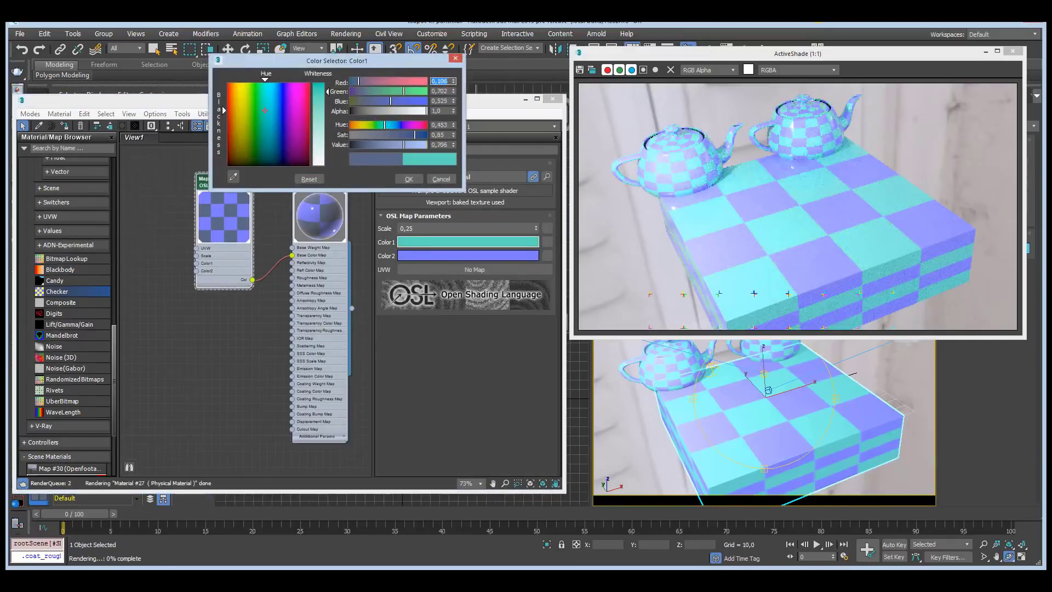
pyautogui.click(399, 181)
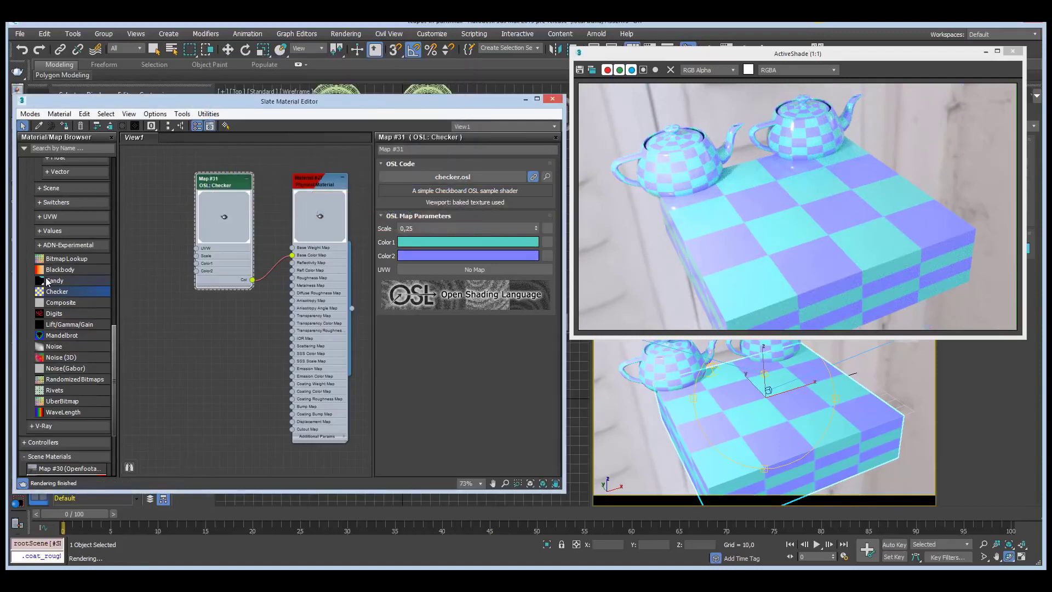
# Add an OSL Candy map below the Checker node and connect its Col output to the material's Base Color Map
pyautogui.moveTo(225, 316); pyautogui.dragTo(227, 320)
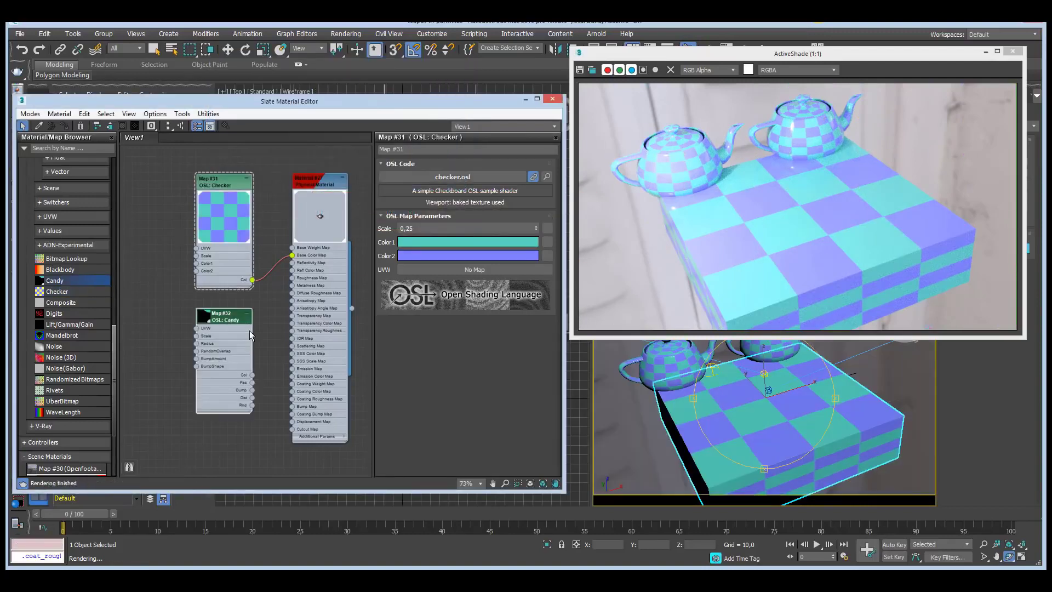
pyautogui.moveTo(253, 375); pyautogui.dragTo(291, 256)
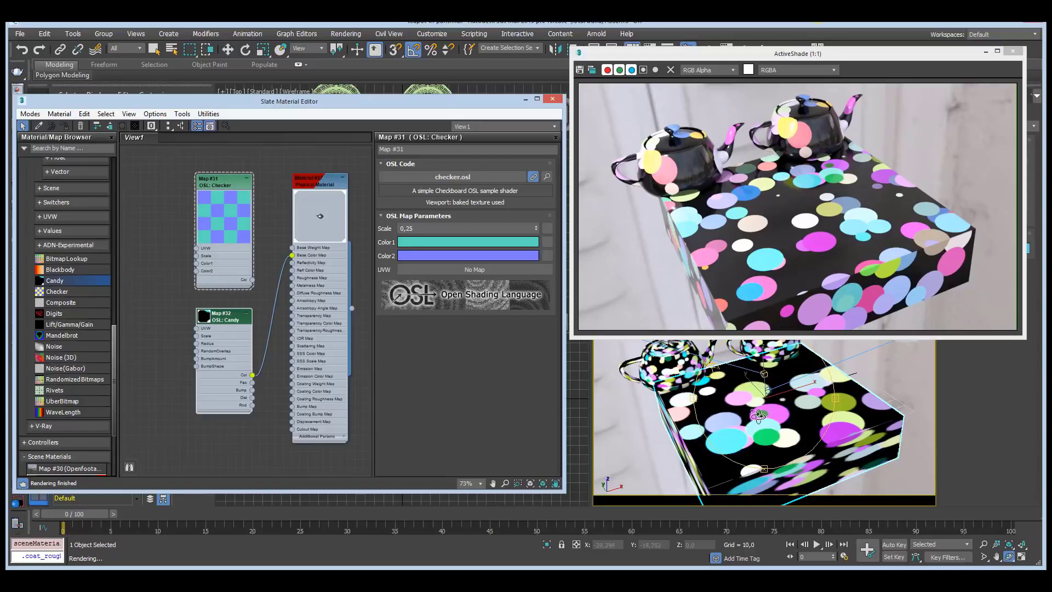
pyautogui.keyDown('alt'); pyautogui.moveTo(755, 422); pyautogui.dragTo(732, 443, button='middle'); pyautogui.keyUp('alt')
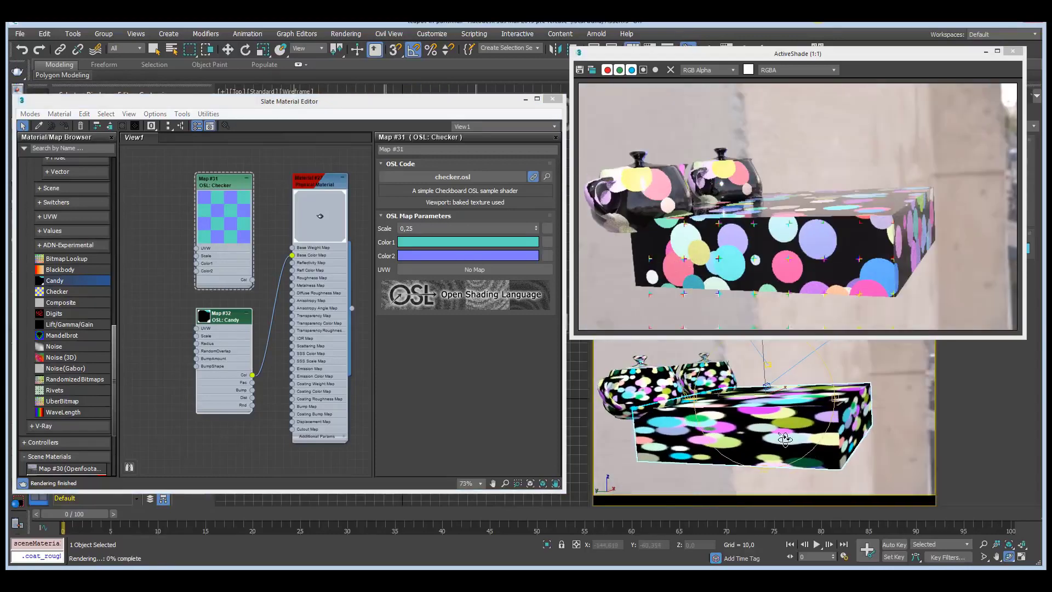
# Render the Candy map to an image and compare its dots in the viewport and ActiveShade render from several angles
pyautogui.rightClick(204, 317)
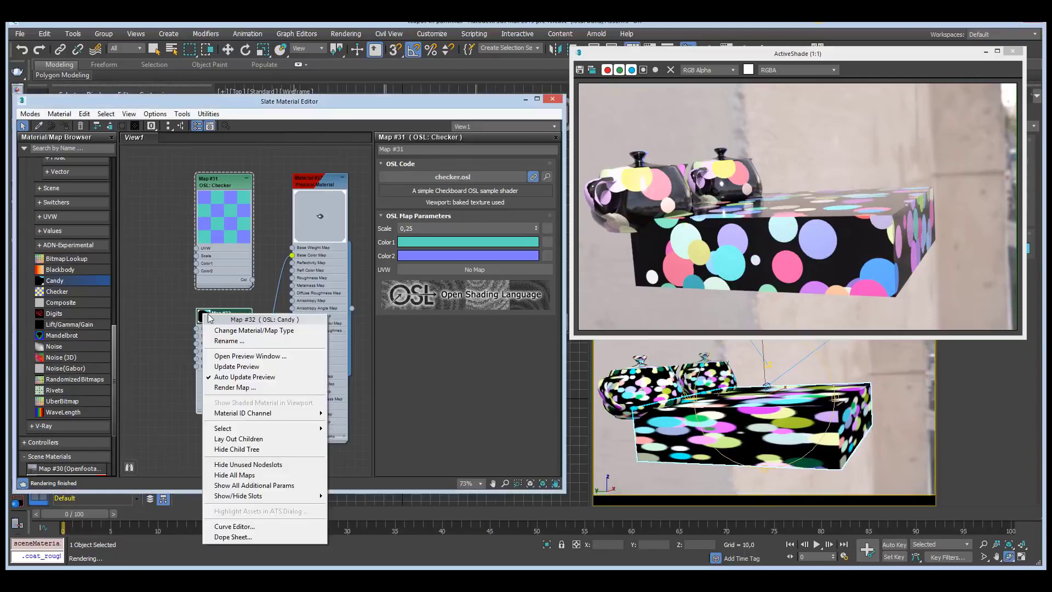
pyautogui.click(259, 387)
pyautogui.click(332, 362)
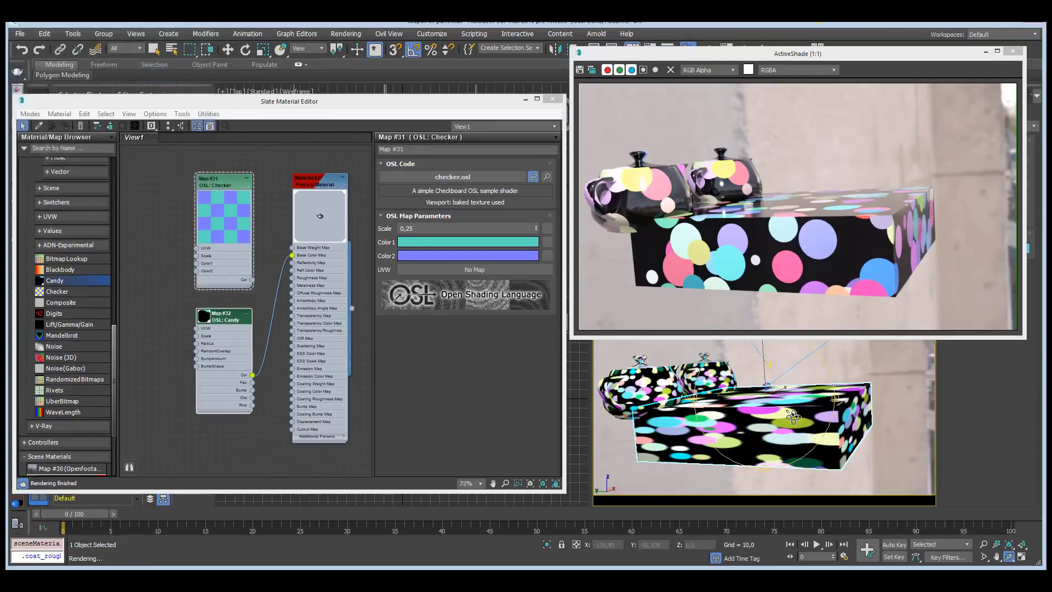
pyautogui.keyDown('alt'); pyautogui.moveTo(788, 421); pyautogui.dragTo(757, 361, button='middle'); pyautogui.keyUp('alt')
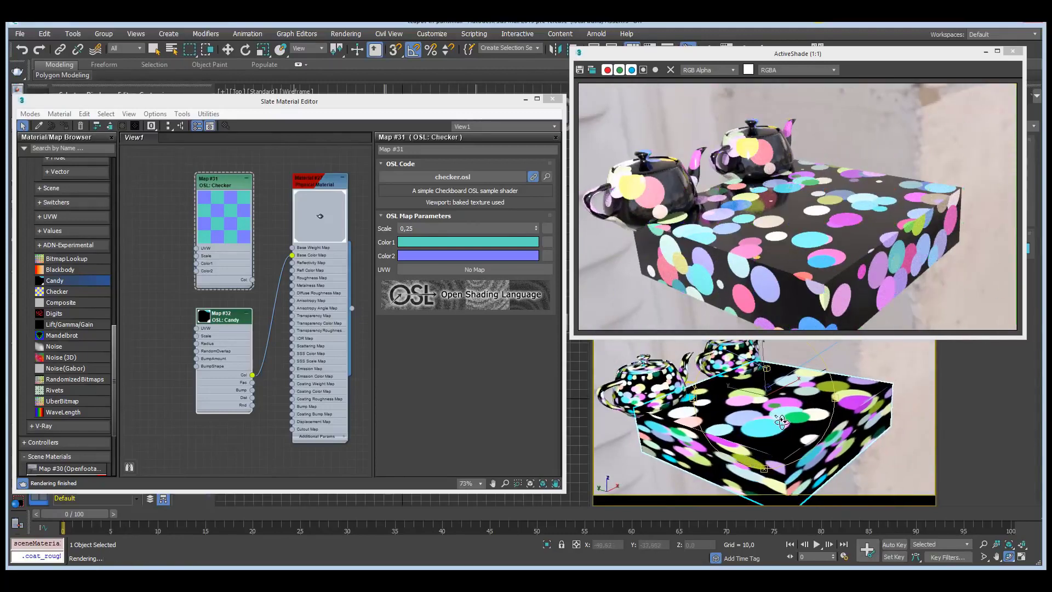
pyautogui.moveTo(754, 419)
pyautogui.keyDown('alt'); pyautogui.mouseDown(button='middle')
pyautogui.moveTo(771, 433)
pyautogui.moveTo(766, 422)
pyautogui.mouseUp(button='middle'); pyautogui.keyUp('alt')
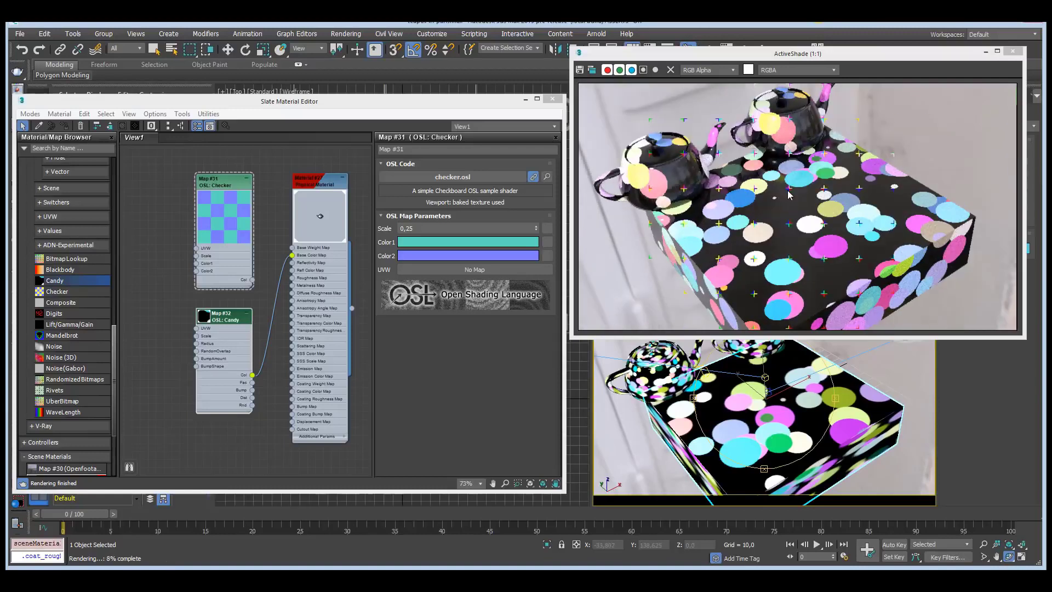
pyautogui.keyDown('alt'); pyautogui.moveTo(764, 374); pyautogui.dragTo(762, 397, button='middle'); pyautogui.keyUp('alt')
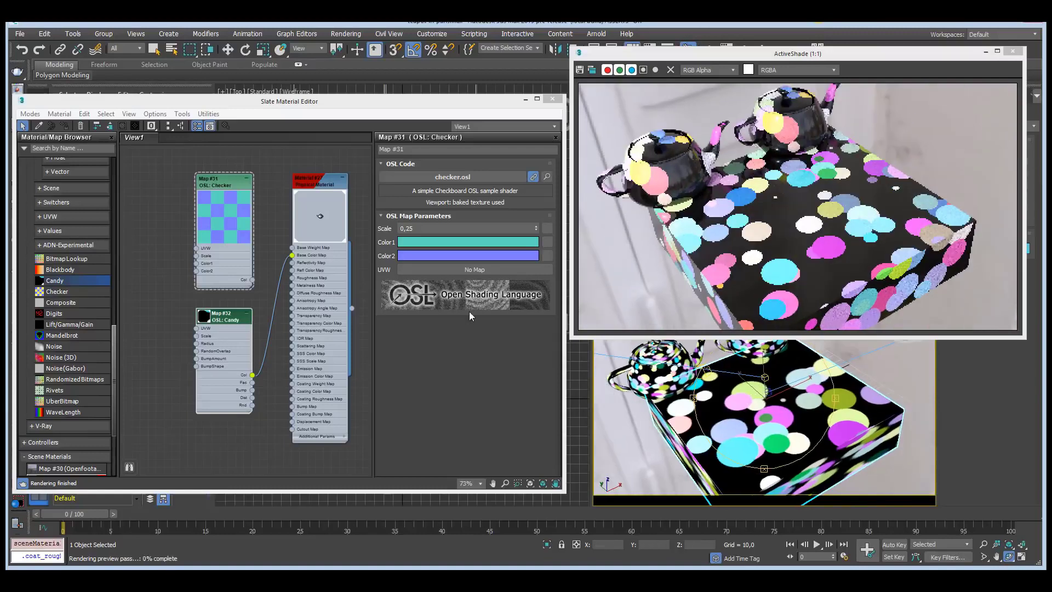
# Add an OSL Noise (3D) map below the Candy node and connect its Out output to the material's Base Color Map
pyautogui.moveTo(144, 374); pyautogui.dragTo(147, 318, button='middle')
pyautogui.moveTo(60, 357); pyautogui.dragTo(209, 400)
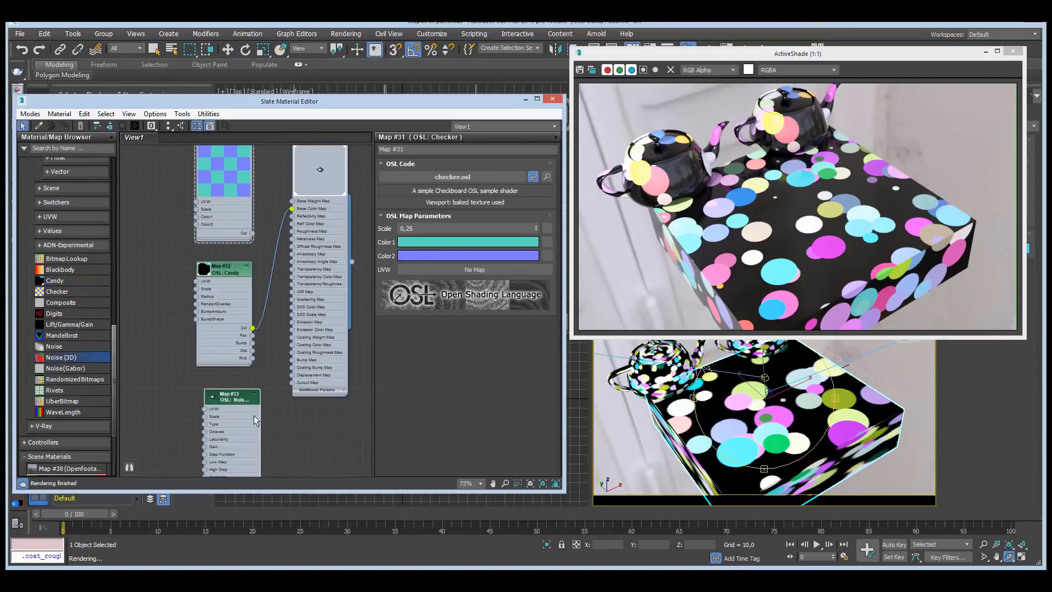
pyautogui.moveTo(268, 453); pyautogui.dragTo(258, 422, button='middle')
pyautogui.moveTo(251, 470); pyautogui.dragTo(282, 178)
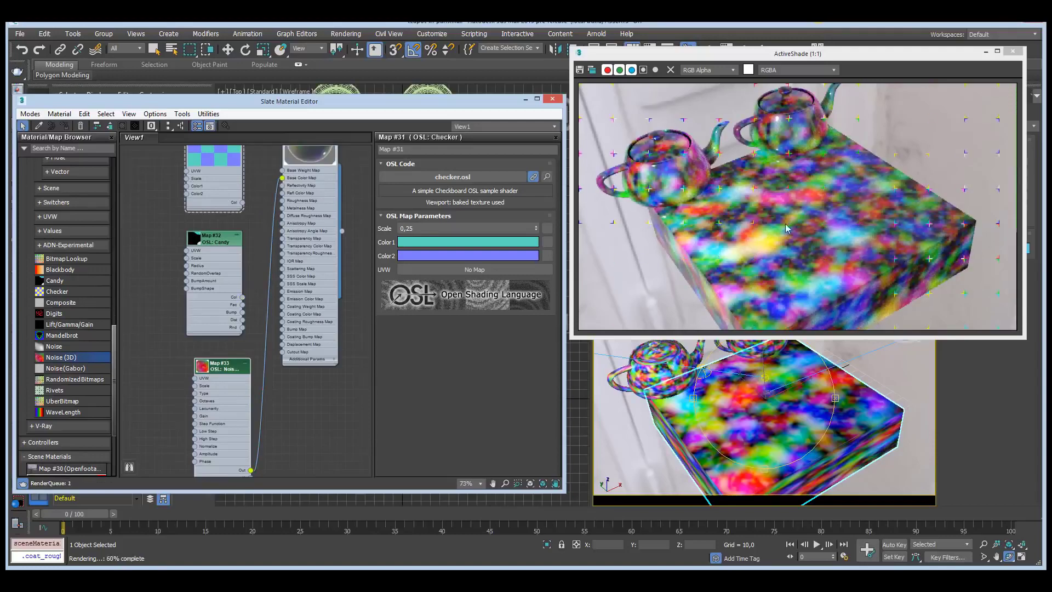
pyautogui.moveTo(758, 381)
pyautogui.keyDown('alt'); pyautogui.mouseDown(button='middle')
pyautogui.moveTo(769, 415)
pyautogui.moveTo(746, 390)
pyautogui.mouseUp(button='middle'); pyautogui.keyUp('alt')
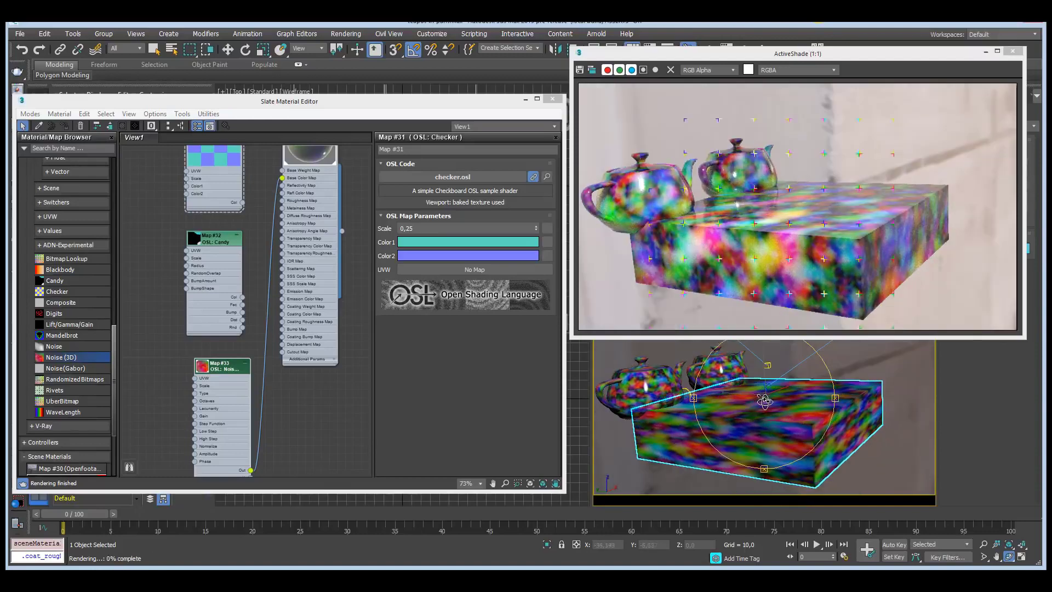
pyautogui.scroll(3, 763, 408)
pyautogui.keyDown('alt'); pyautogui.moveTo(761, 411); pyautogui.dragTo(764, 374, button='middle'); pyautogui.keyUp('alt')
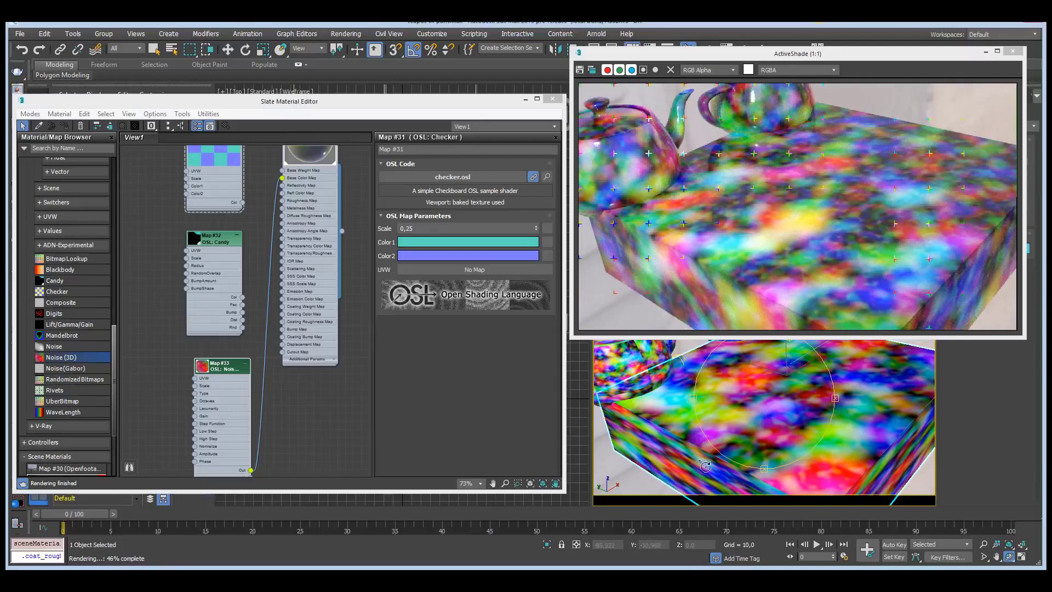
pyautogui.keyDown('alt'); pyautogui.moveTo(691, 436); pyautogui.dragTo(738, 429, button='middle'); pyautogui.keyUp('alt')
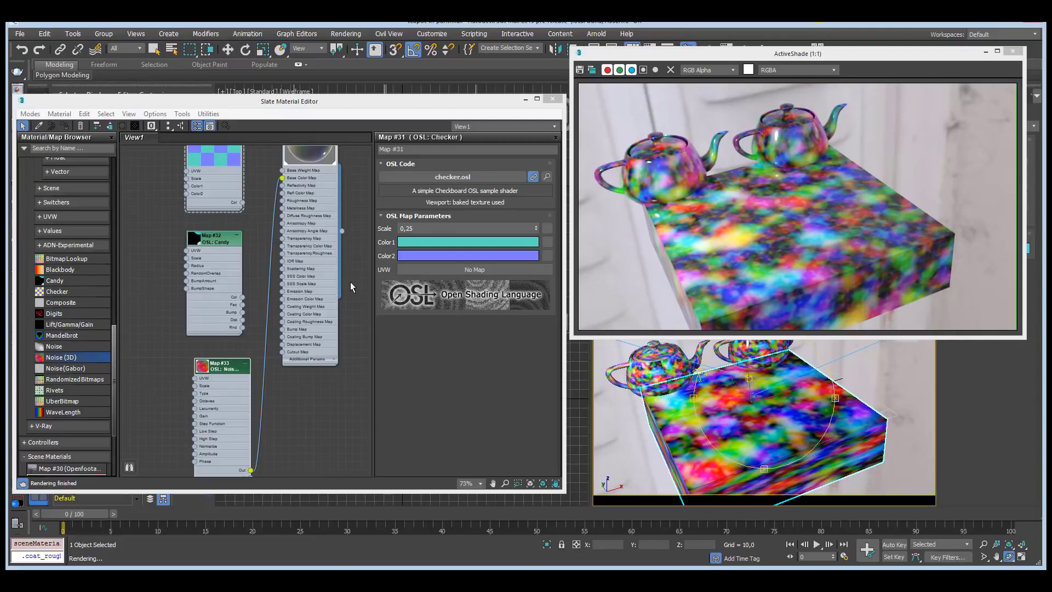
# Turn off the viewport texture display for Material #27 so the objects show their plain colour
pyautogui.moveTo(350, 281); pyautogui.dragTo(356, 353, button='middle')
pyautogui.doubleClick(314, 175)
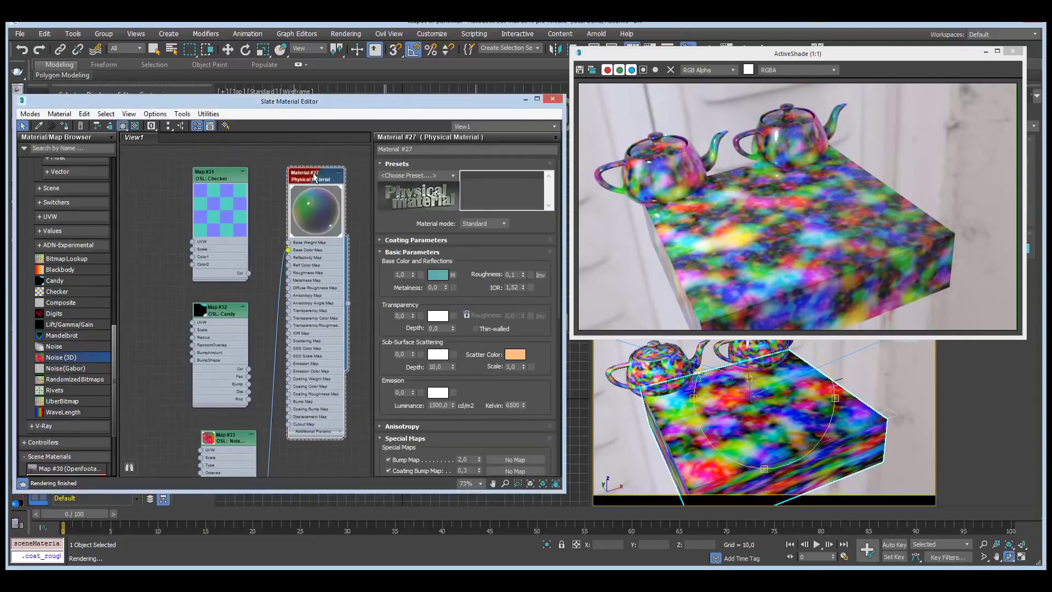
pyautogui.click(152, 125)
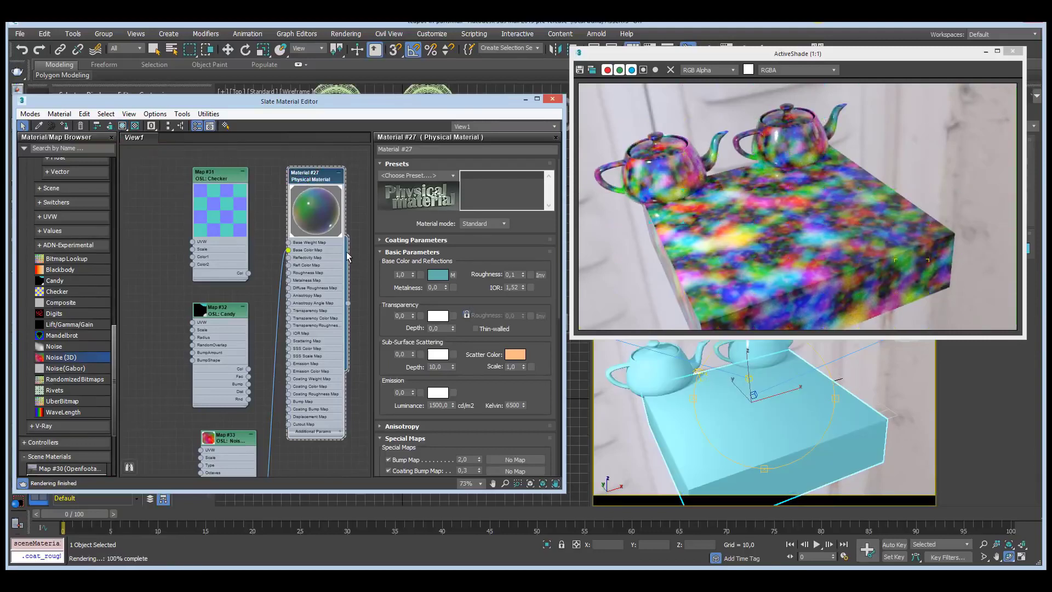
pyautogui.click(760, 412)
pyautogui.keyDown('alt'); pyautogui.moveTo(760, 412); pyautogui.dragTo(764, 415, button='middle'); pyautogui.keyUp('alt')
# Reconnect the Checker map's Col output to the material's Base Color Map in place of the Noise (3D) map
pyautogui.scroll(-3, 244, 344)
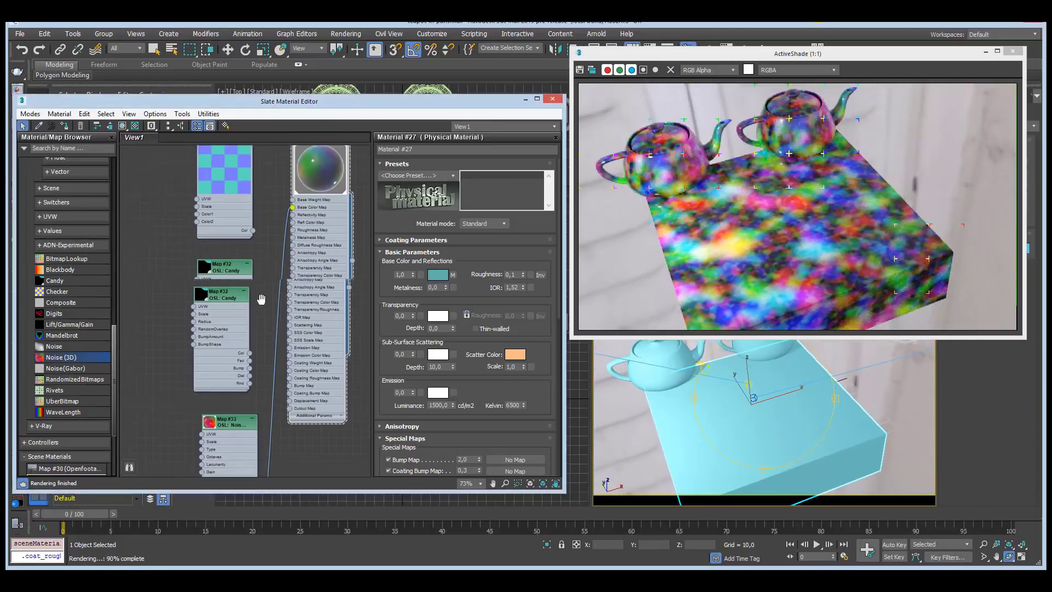
pyautogui.scroll(3, 244, 329)
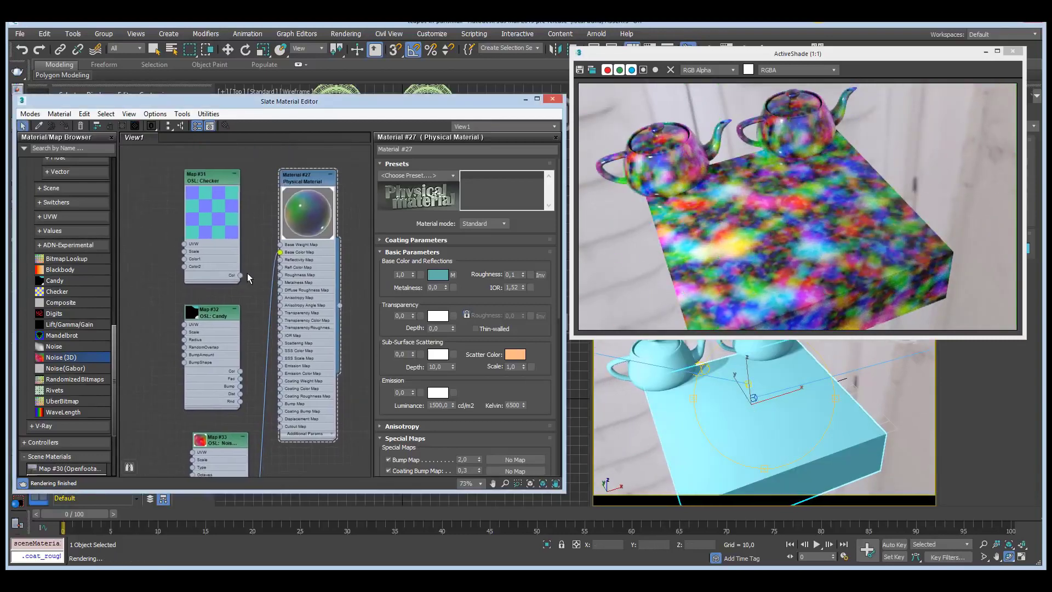
pyautogui.moveTo(241, 274); pyautogui.dragTo(280, 252)
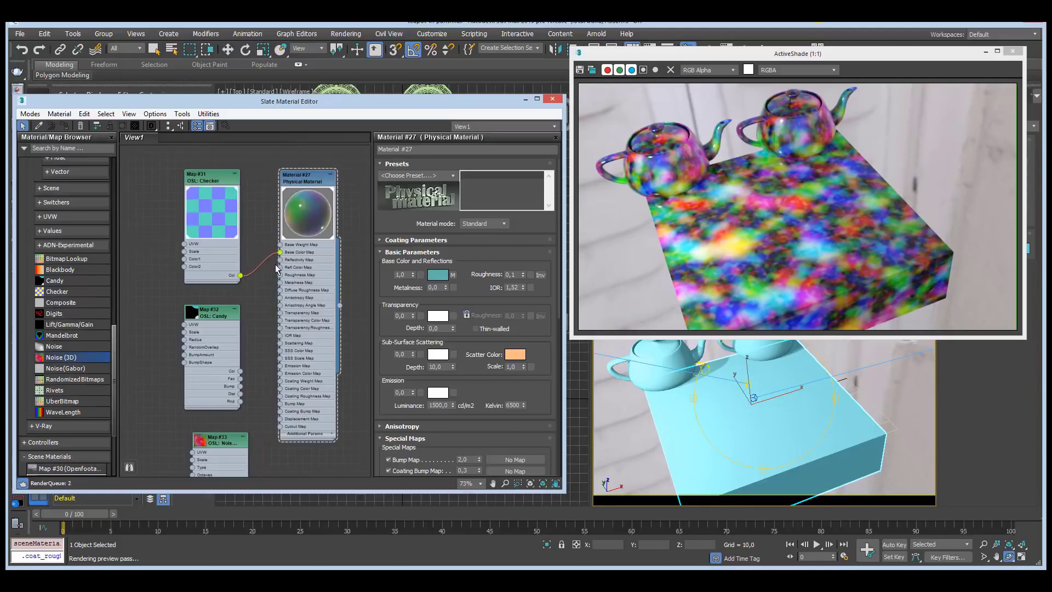
# Load the Checker map's parameters and open the checker.osl source code for viewing
pyautogui.doubleClick(204, 176)
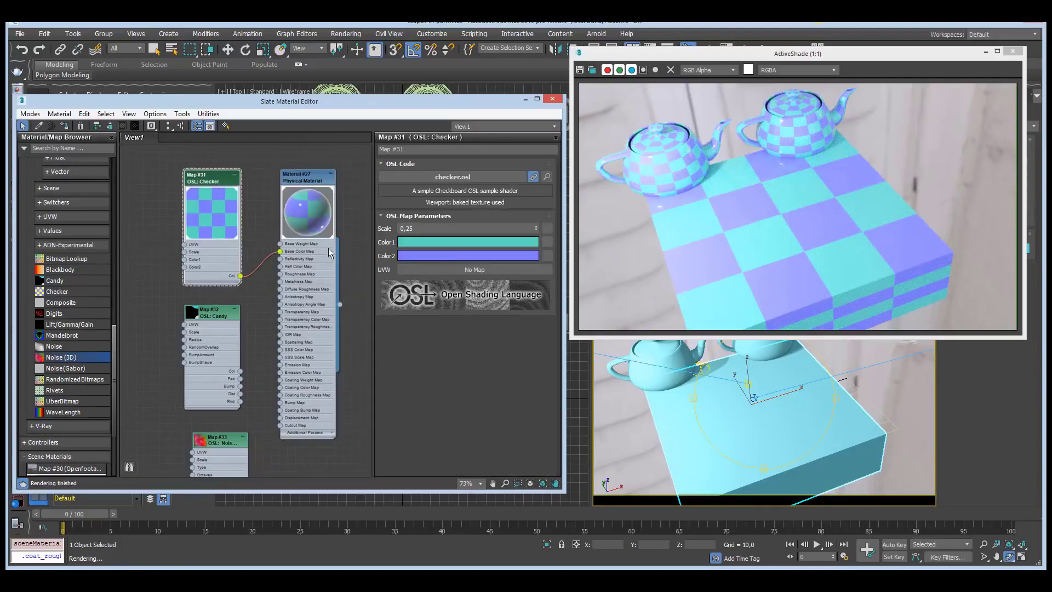
pyautogui.scroll(3, 179, 256)
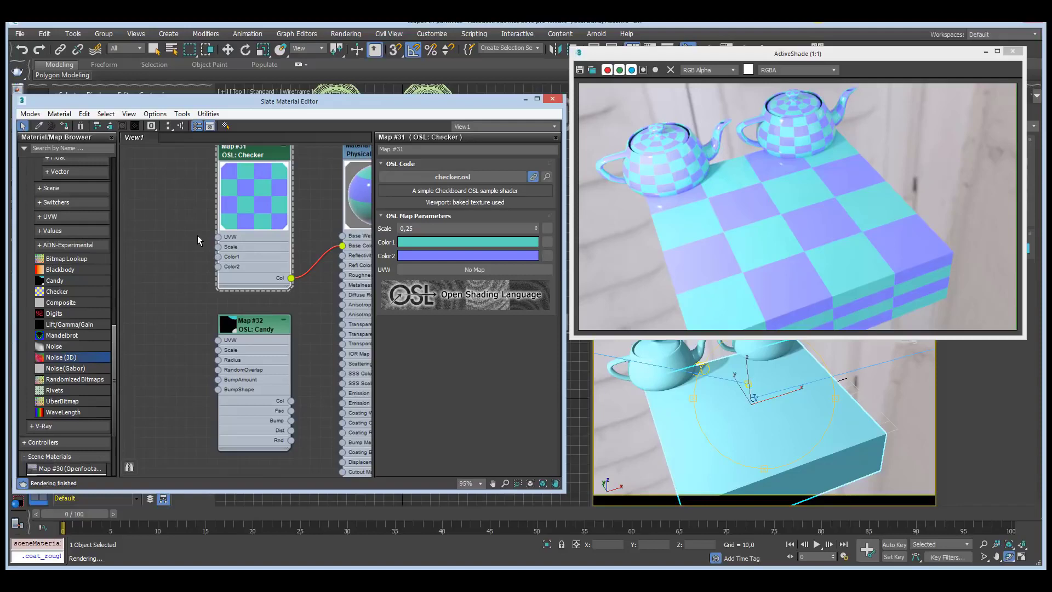
pyautogui.moveTo(236, 208); pyautogui.dragTo(199, 235, button='middle')
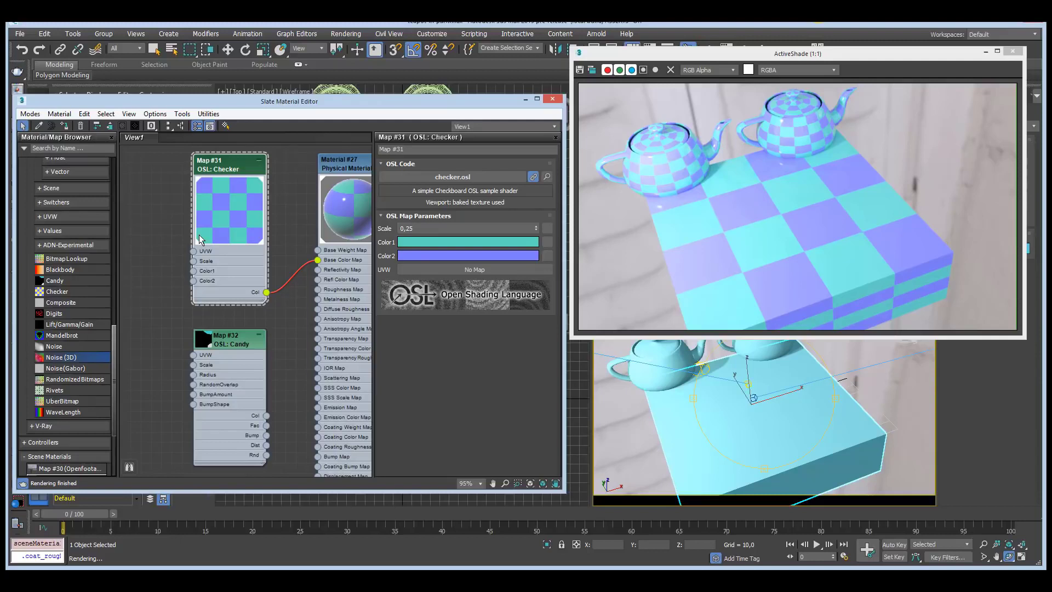
pyautogui.click(397, 176)
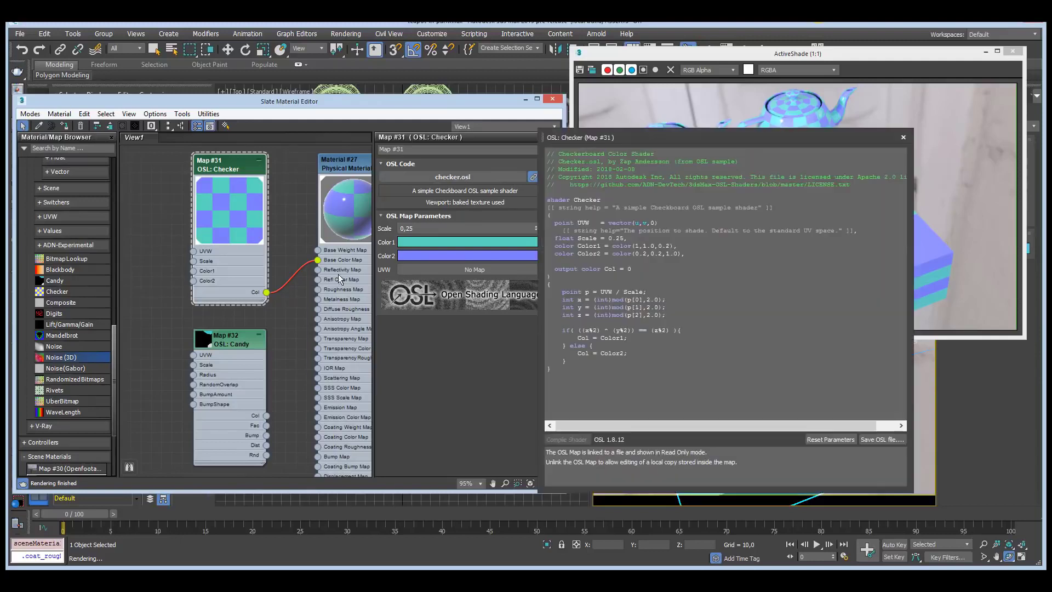
# Examine the Checker shader code, focusing on the vector(u,v,0) default of its UVW input, and close the code view
pyautogui.moveTo(629, 135); pyautogui.dragTo(482, 114)
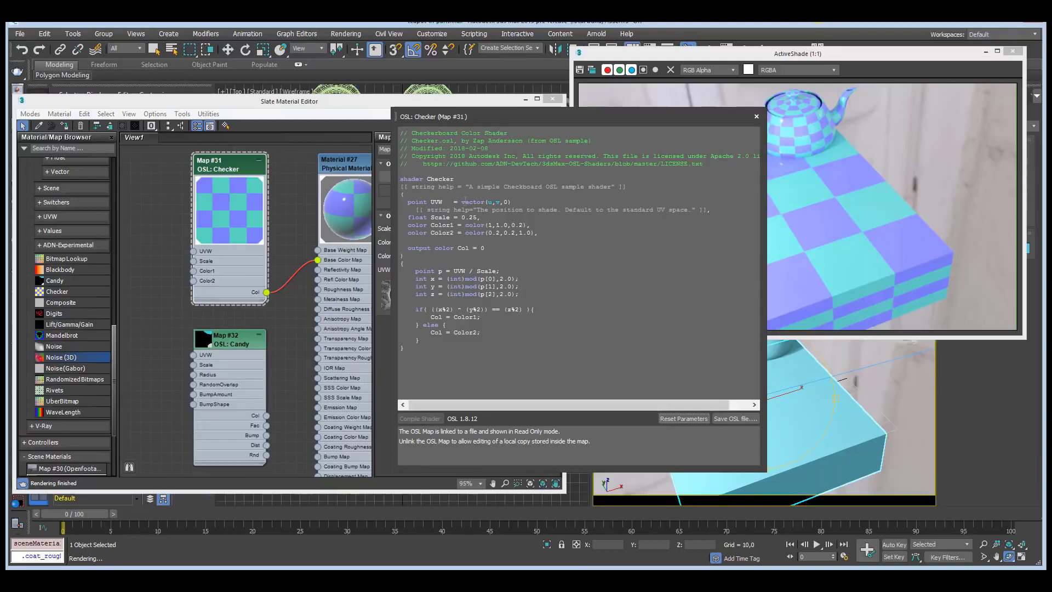
pyautogui.moveTo(459, 201); pyautogui.dragTo(509, 202)
pyautogui.click(509, 203)
pyautogui.click(756, 117)
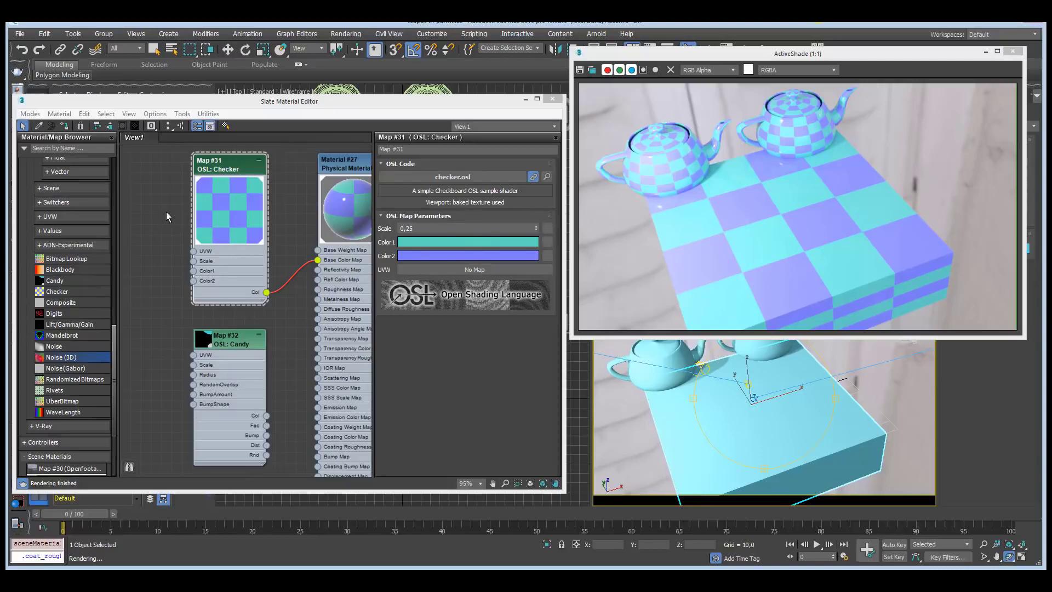
# Add an OSL UVW Channel map, connect it to the Checker map's UVW input, and enlarge its preview
pyautogui.click(47, 217)
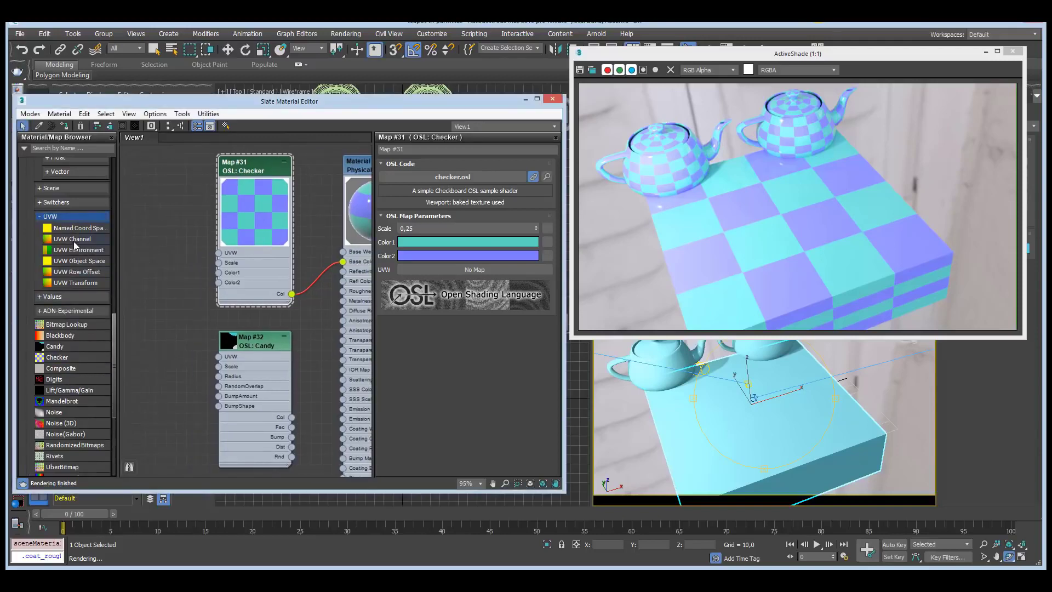
pyautogui.moveTo(75, 245); pyautogui.dragTo(218, 258)
pyautogui.click(168, 234)
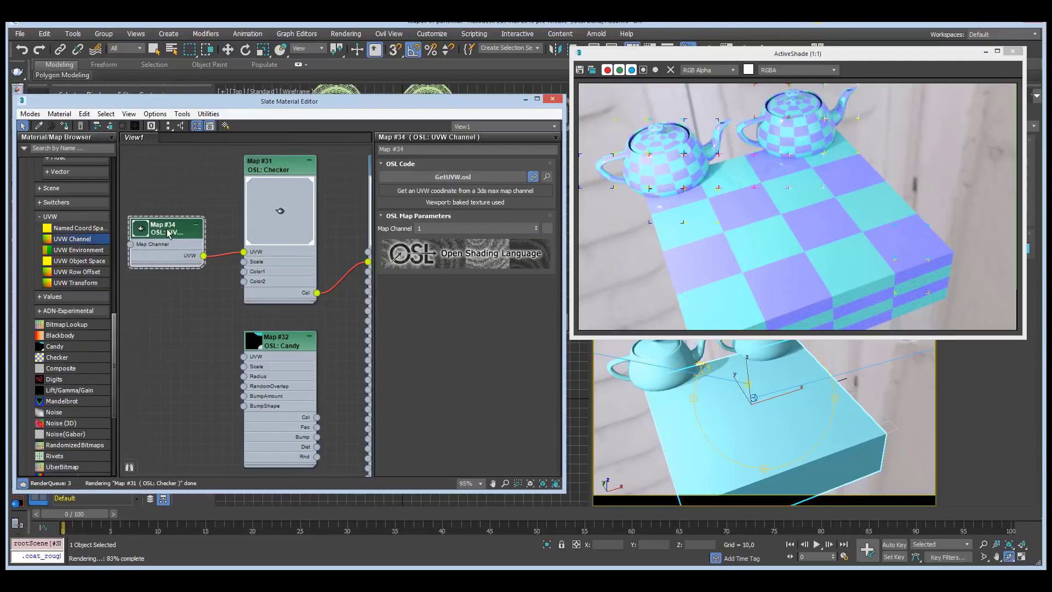
pyautogui.doubleClick(142, 228)
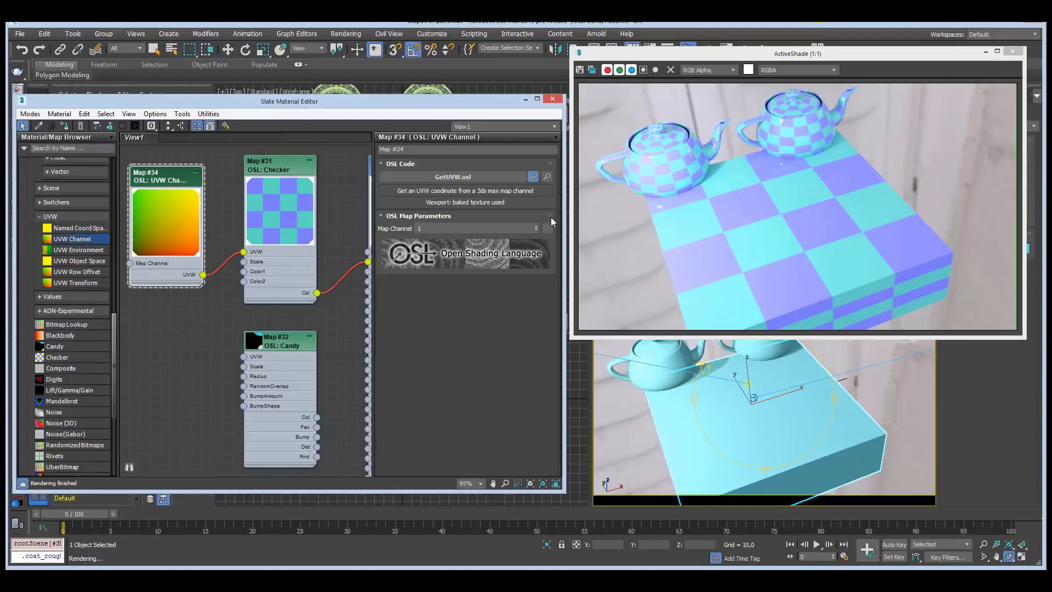
# Try Map Channel 2 and 3 on the UVW Channel map, and return it to channel 1
pyautogui.click(536, 227)
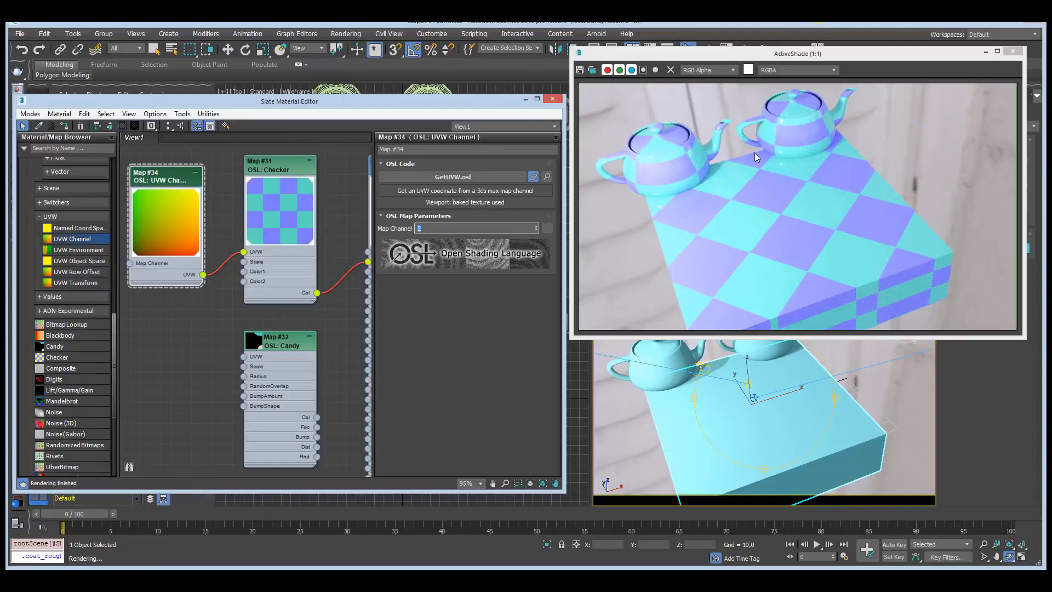
pyautogui.click(537, 226)
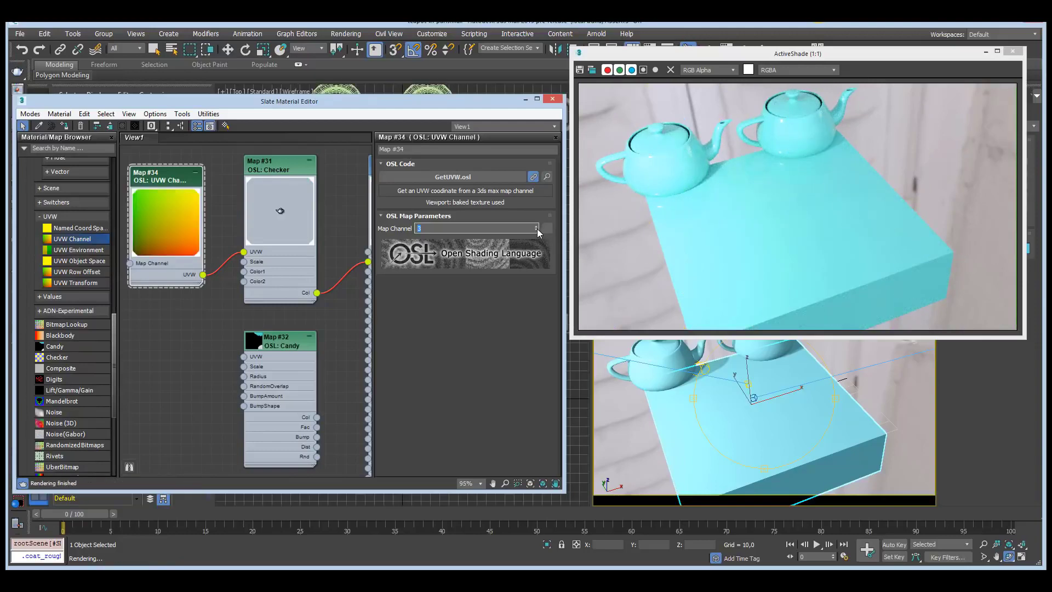
pyautogui.click(536, 231)
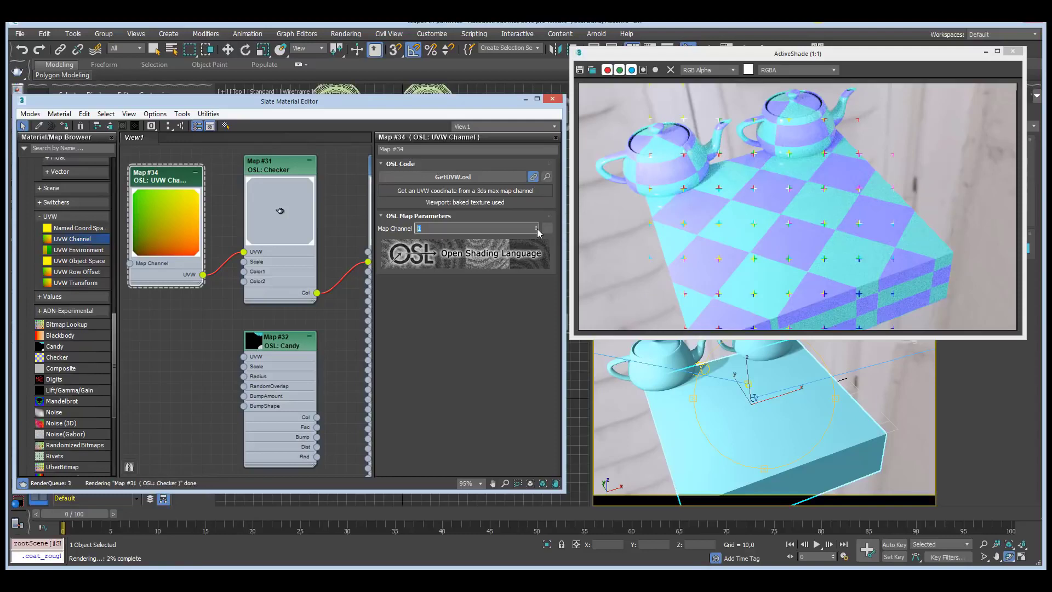
pyautogui.click(536, 231)
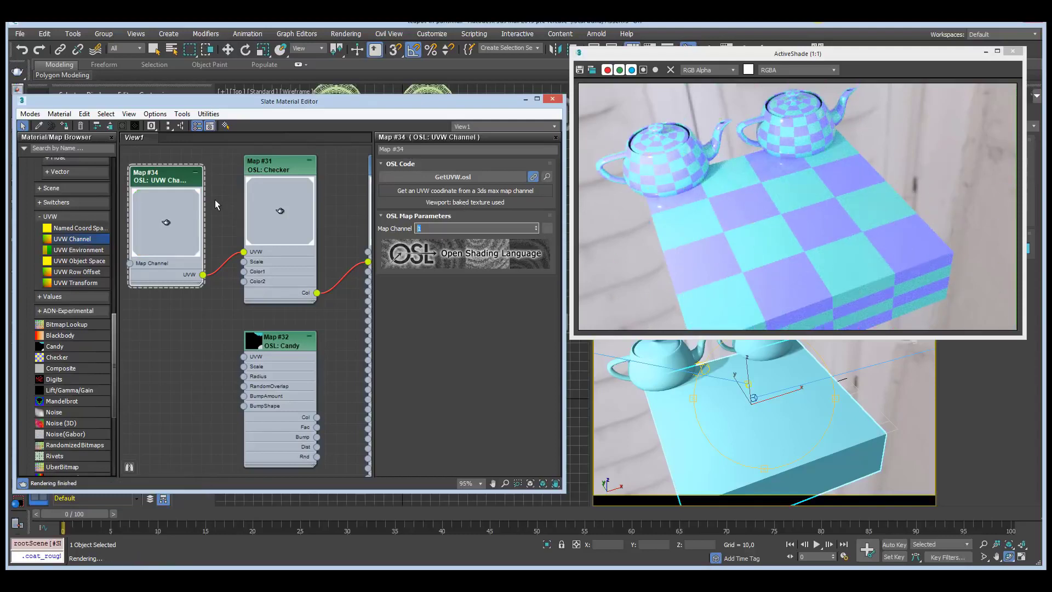
# Delete all the map nodes feeding or surrounding Material #27, leaving only the Physical Material in the view
pyautogui.scroll(-3, 214, 203)
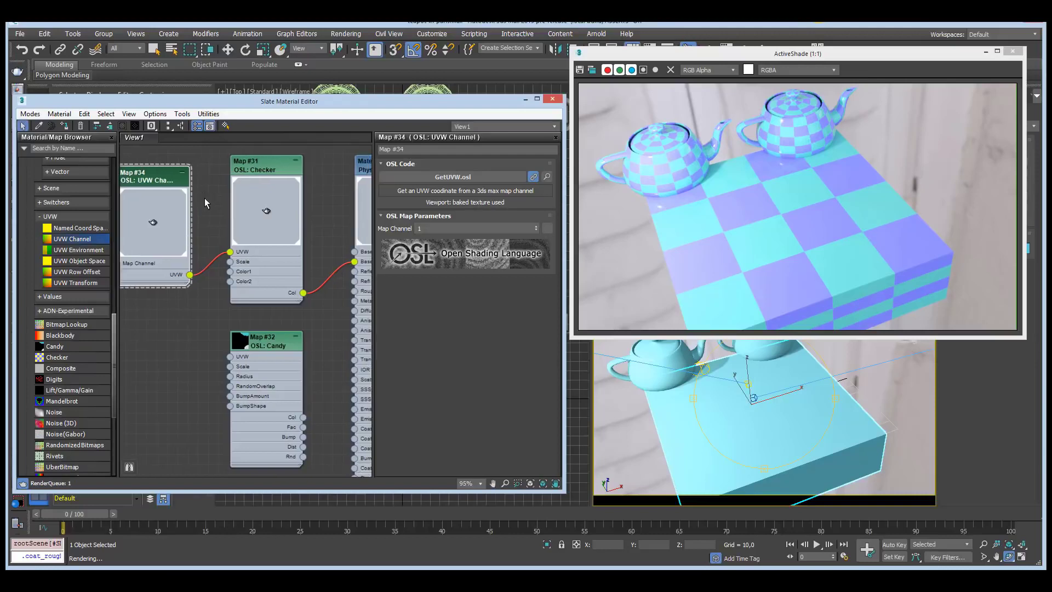
pyautogui.scroll(-1, 206, 202)
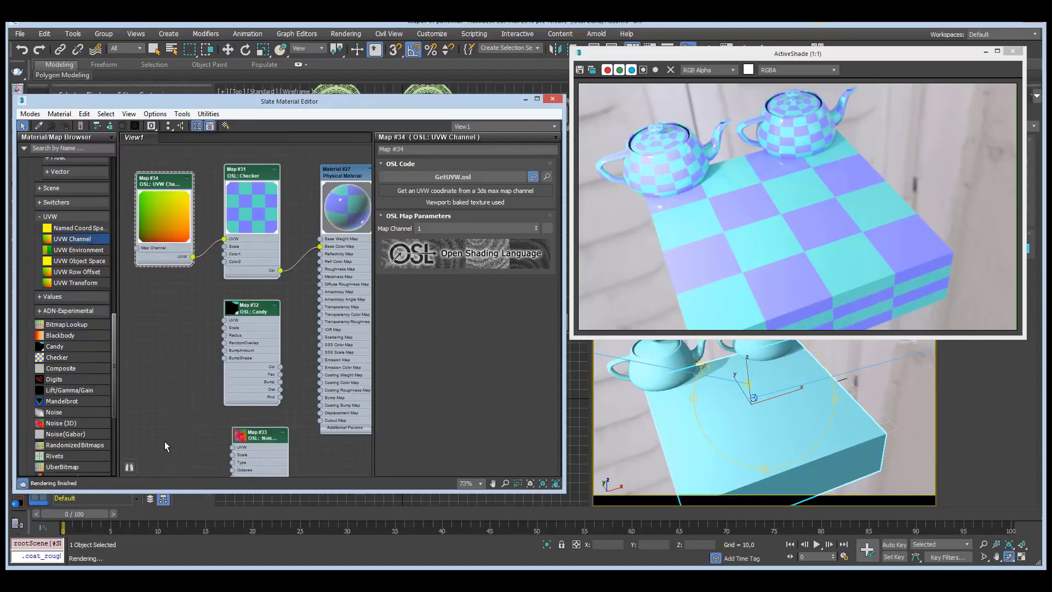
pyautogui.press('Delete')
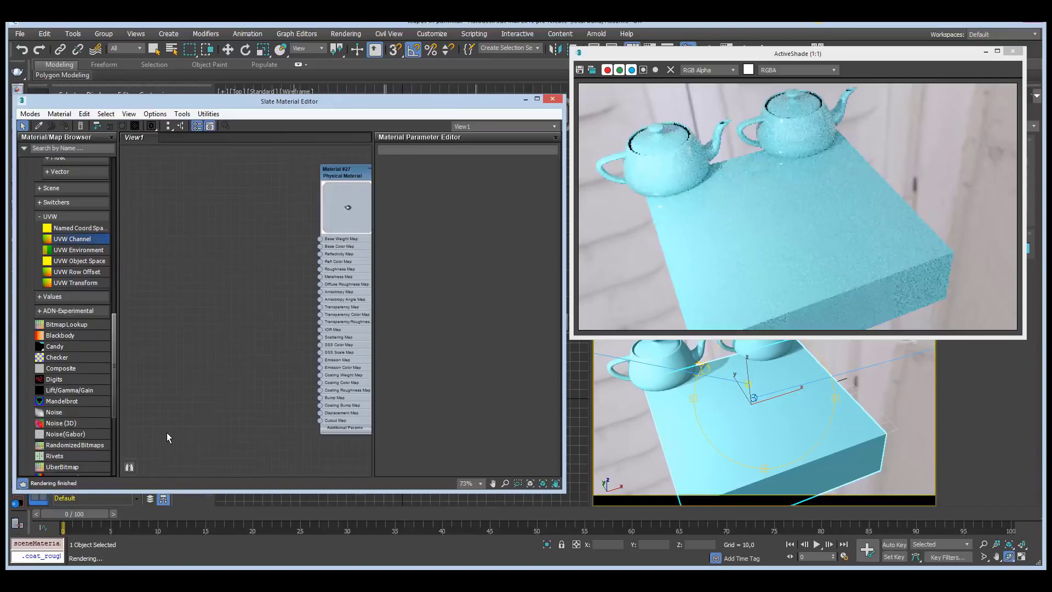
# Add an OSL BitmapLookup map, connect its Col (RGB) output to the material's Base Color Map, and enlarge its preview
pyautogui.scroll(-3, 111, 343)
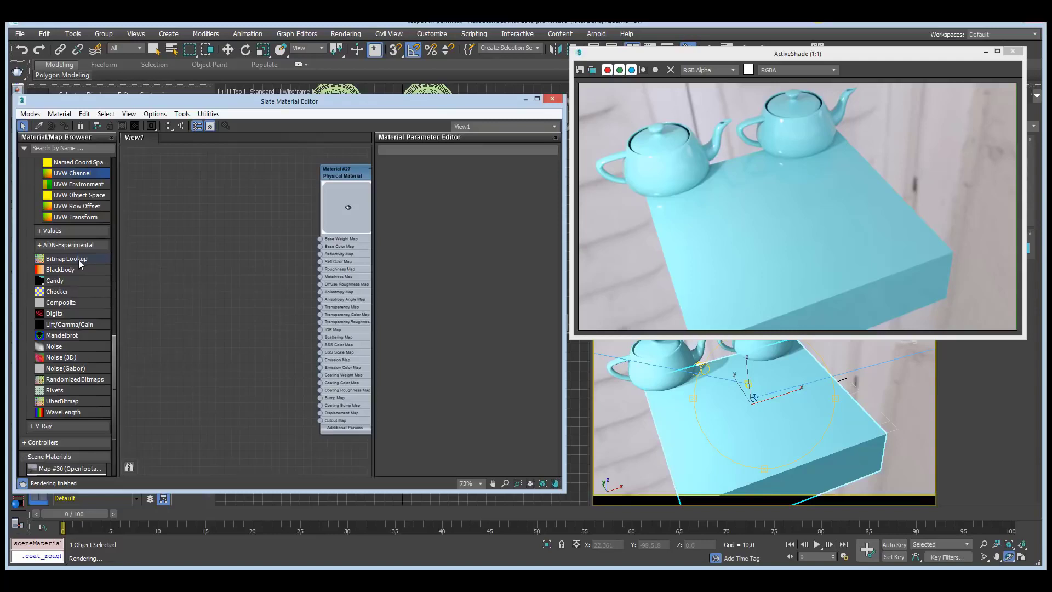
pyautogui.moveTo(60, 262); pyautogui.dragTo(229, 174)
pyautogui.doubleClick(232, 180)
pyautogui.moveTo(256, 232); pyautogui.dragTo(320, 246)
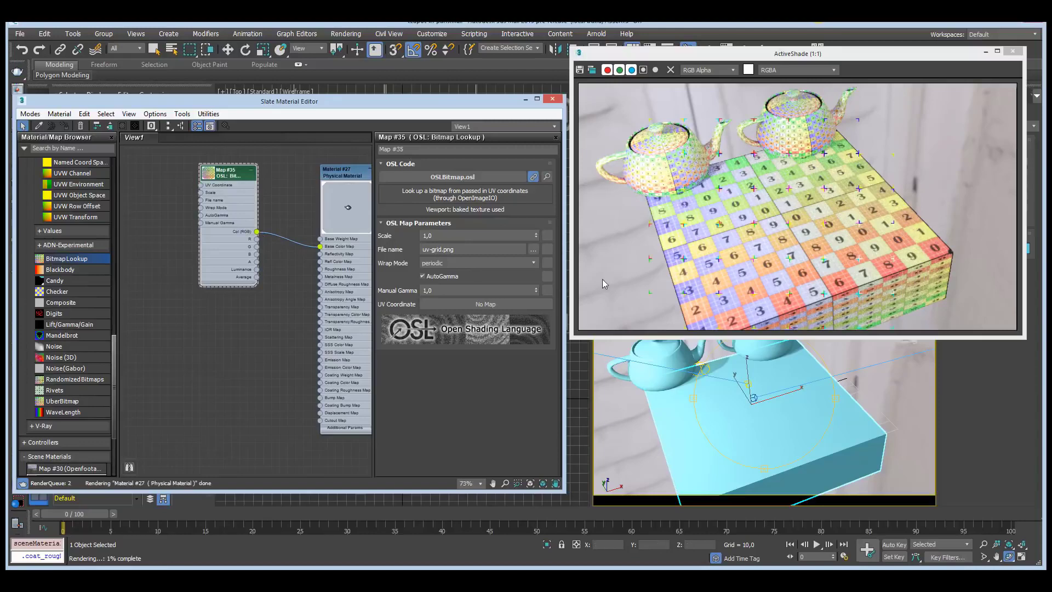
pyautogui.doubleClick(213, 177)
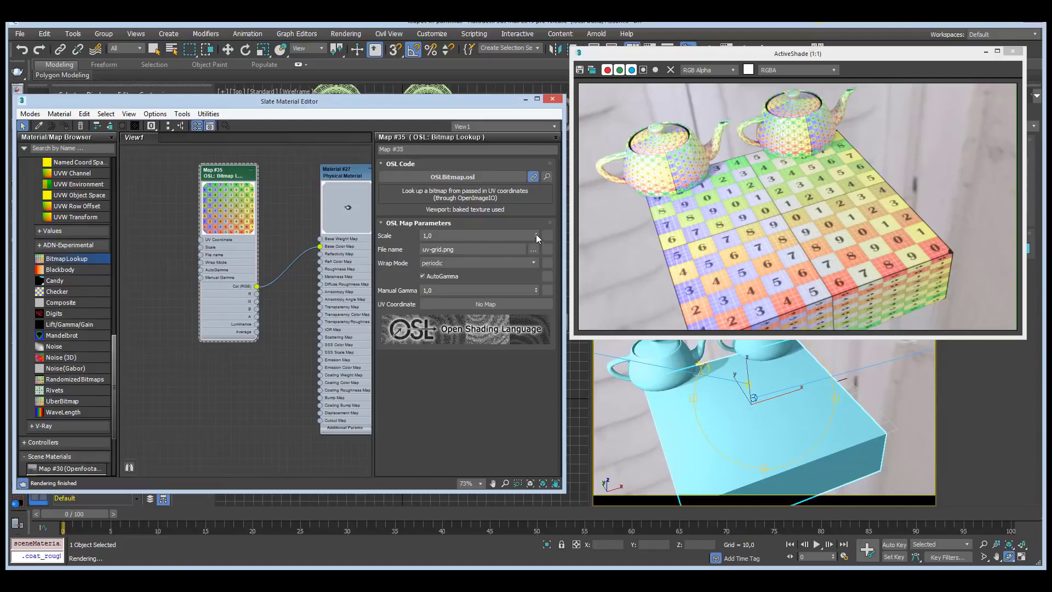
# Set the Bitmap Lookup's Scale to 0,228 and try the black and mirror wrap modes before returning to periodic
pyautogui.moveTo(536, 237); pyautogui.dragTo(536, 278)
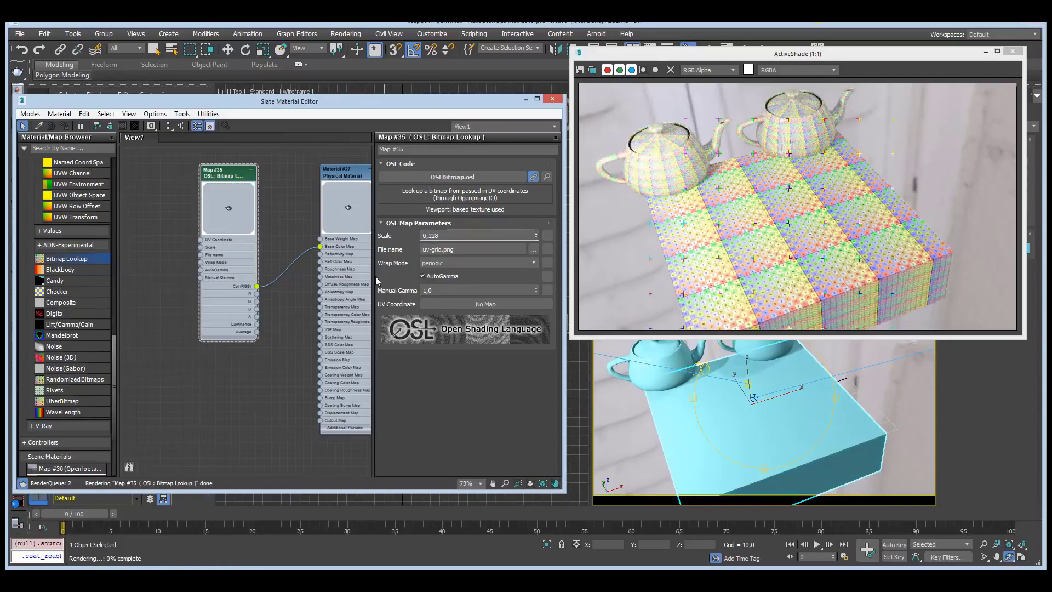
pyautogui.click(445, 260)
pyautogui.click(445, 284)
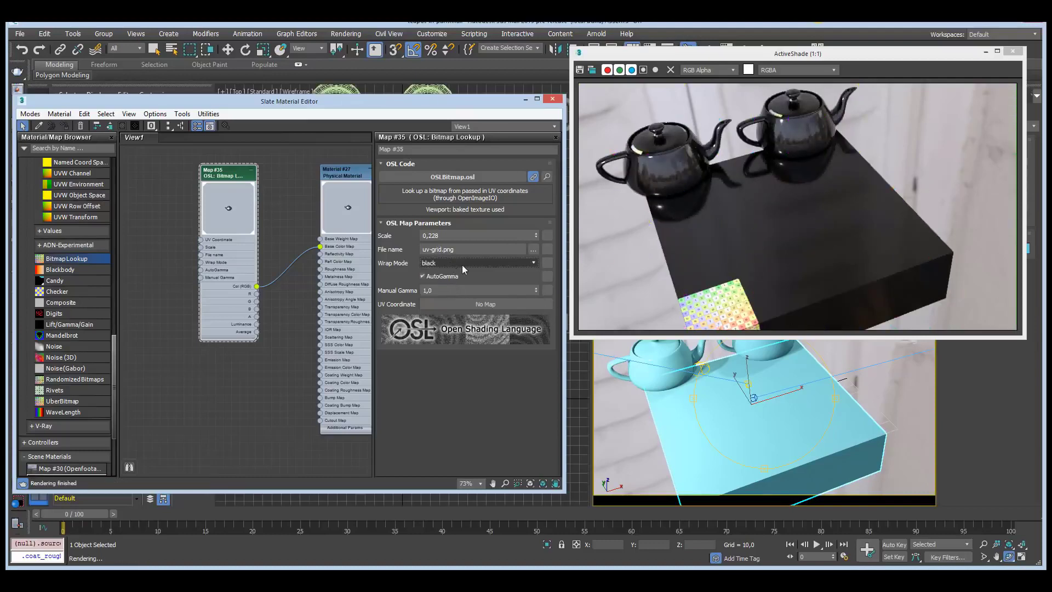
pyautogui.click(443, 264)
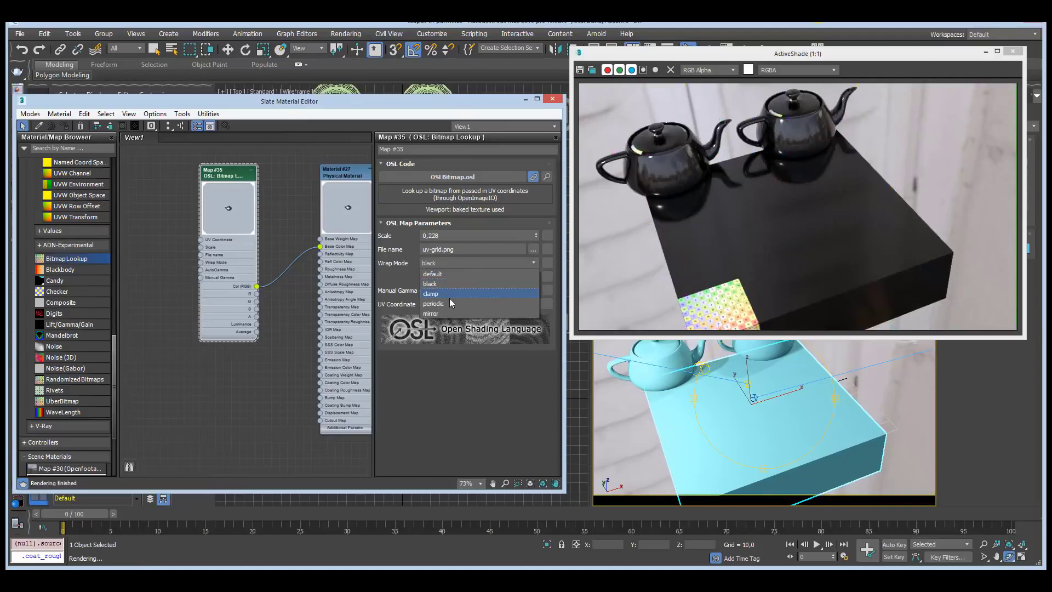
pyautogui.click(450, 314)
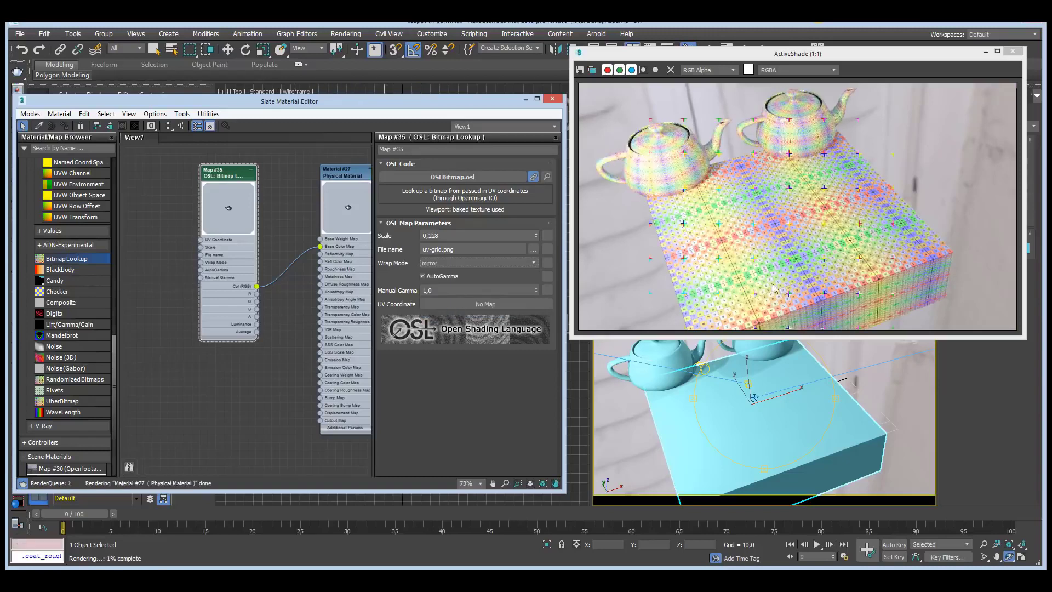
pyautogui.click(457, 264)
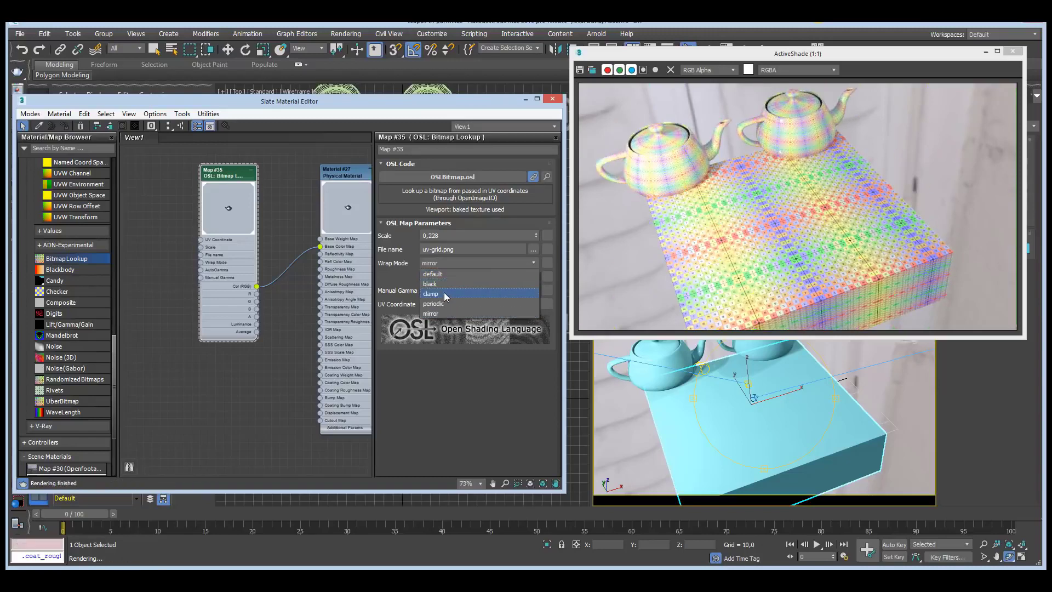
pyautogui.click(447, 306)
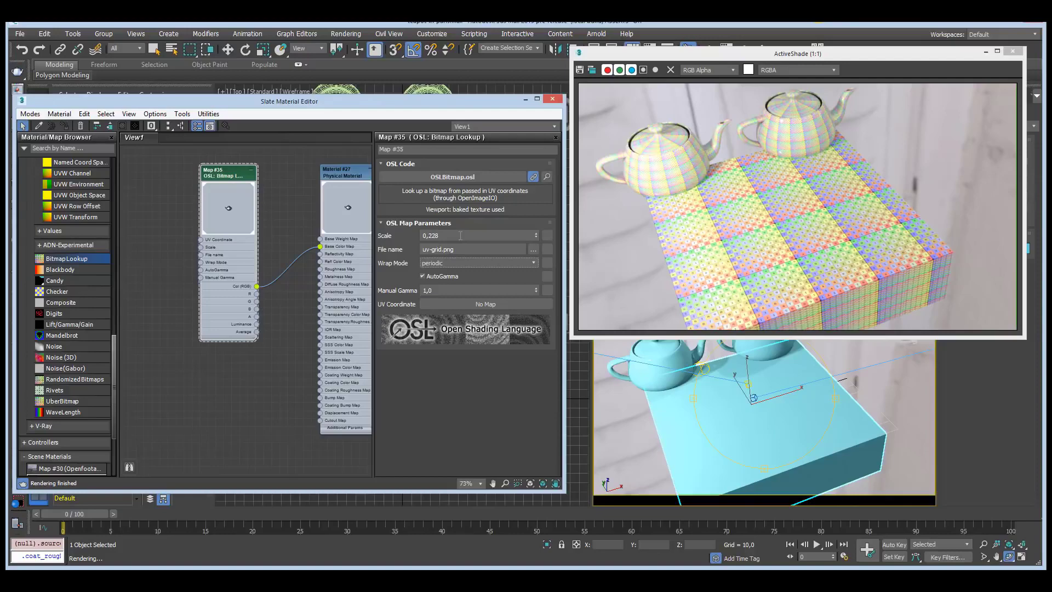
# Set the Bitmap Lookup map's Scale to 1 and shift its node slightly closer to the material
pyautogui.doubleClick(460, 236)
pyautogui.write('1')
pyautogui.press('Return')
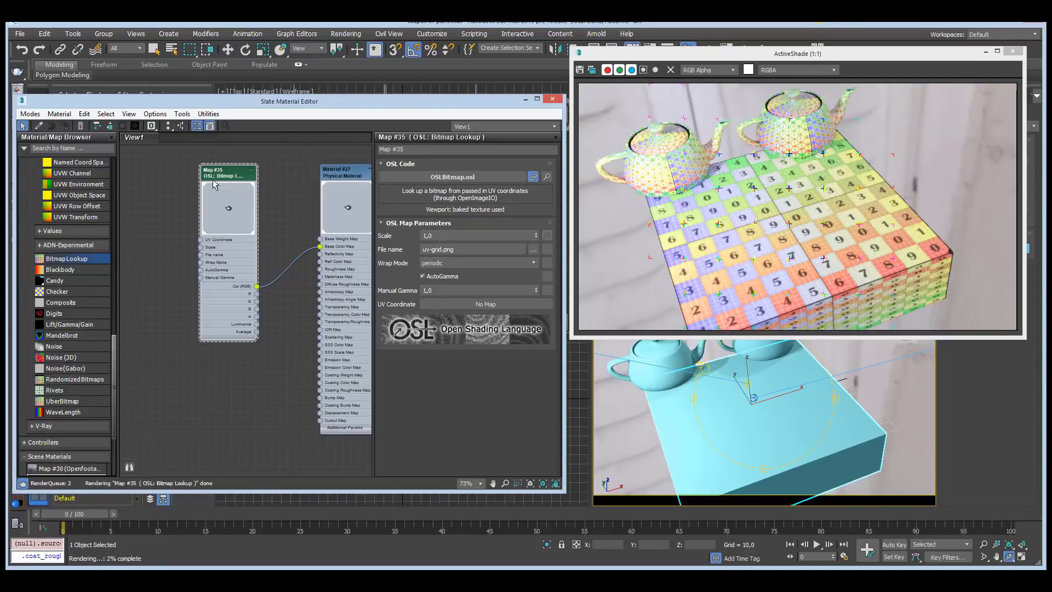
pyautogui.moveTo(218, 173); pyautogui.dragTo(226, 173)
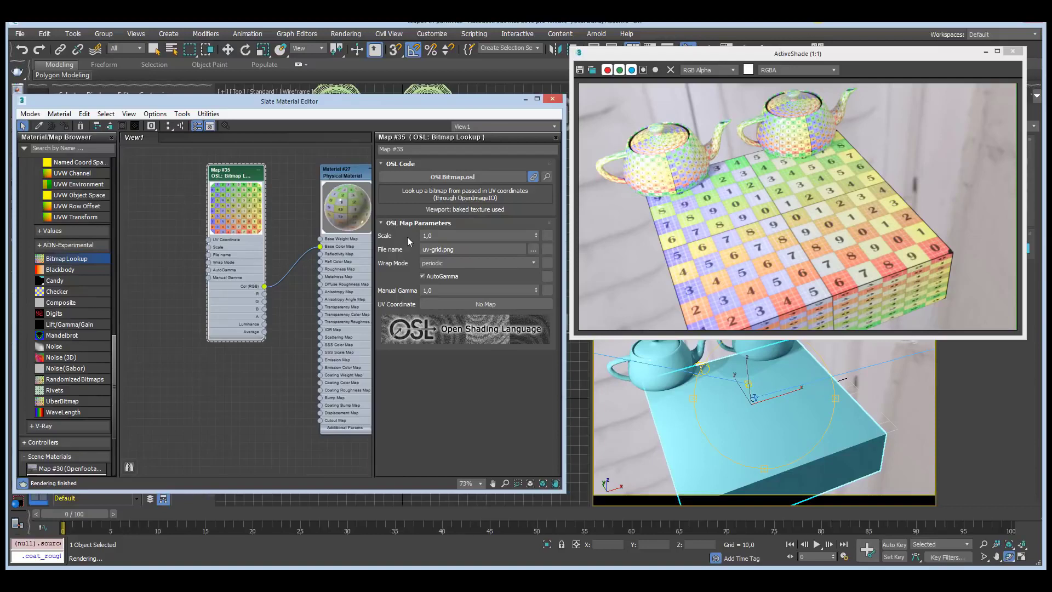
pyautogui.moveTo(427, 235)
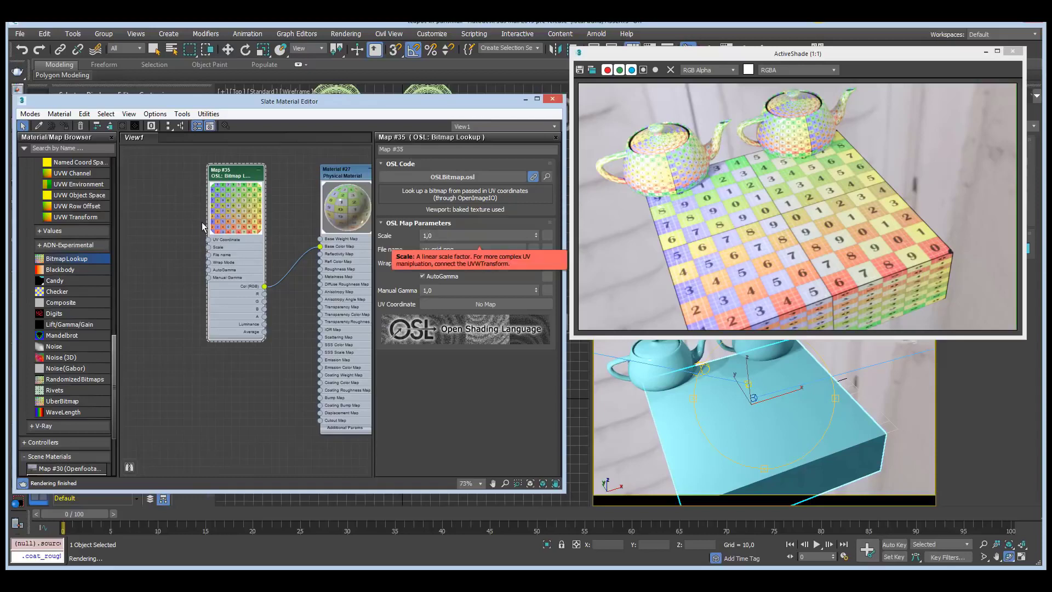
# Add UVW Channel and UVW Transform maps side by side ahead of the Bitmap Lookup node
pyautogui.moveTo(189, 222); pyautogui.dragTo(237, 234, button='middle')
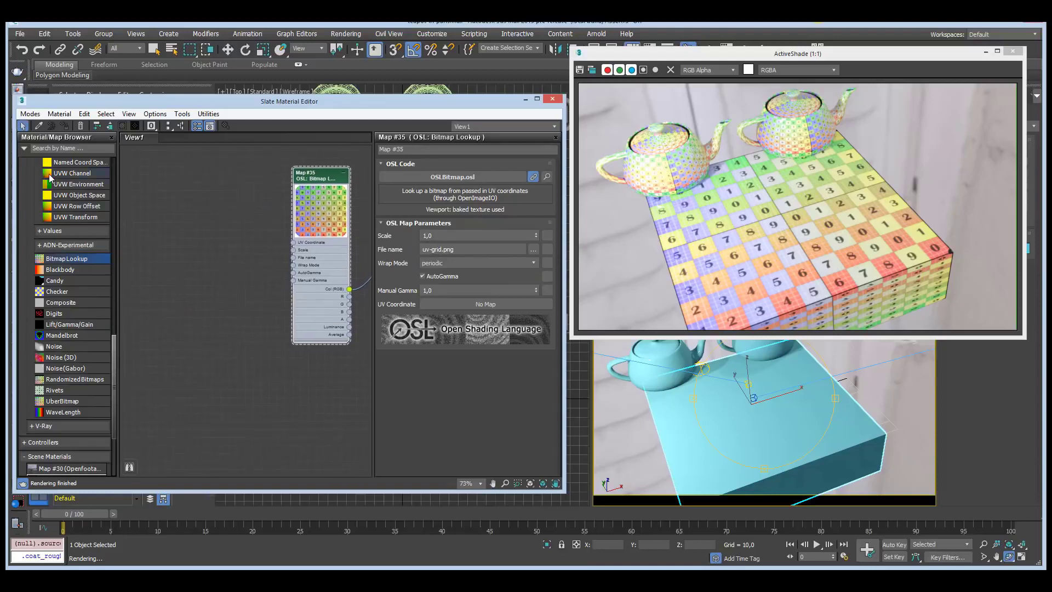
pyautogui.moveTo(50, 178); pyautogui.dragTo(155, 187)
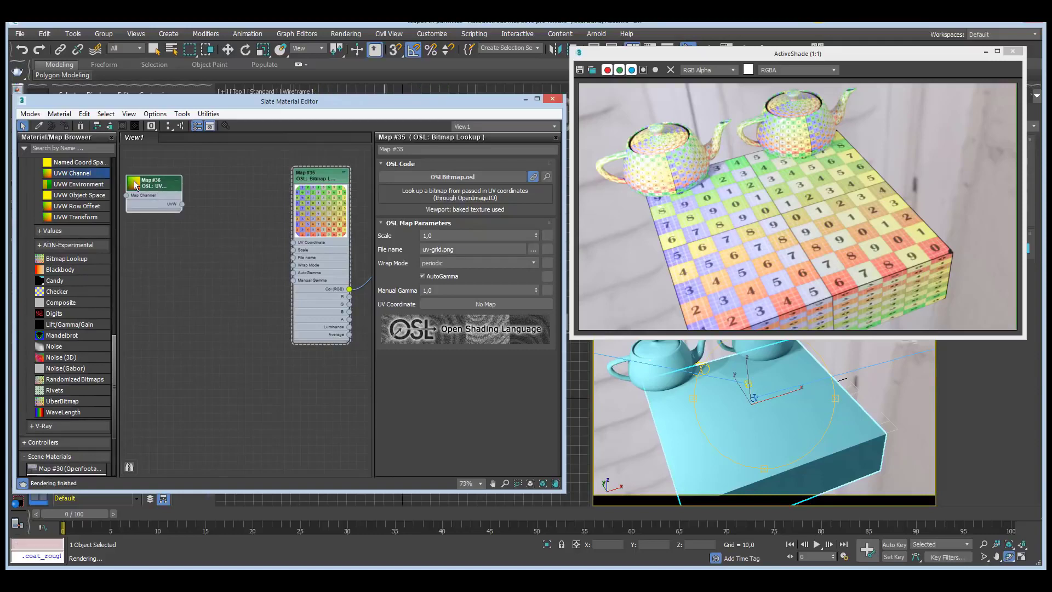
pyautogui.click(136, 184)
pyautogui.click(93, 217)
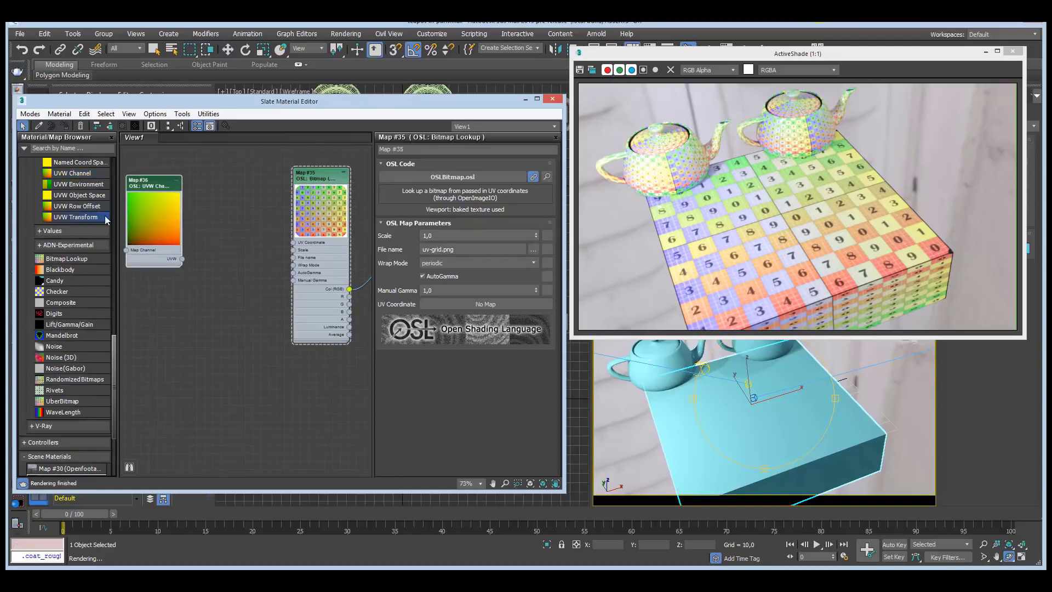
pyautogui.click(237, 195)
pyautogui.moveTo(165, 199); pyautogui.dragTo(164, 191)
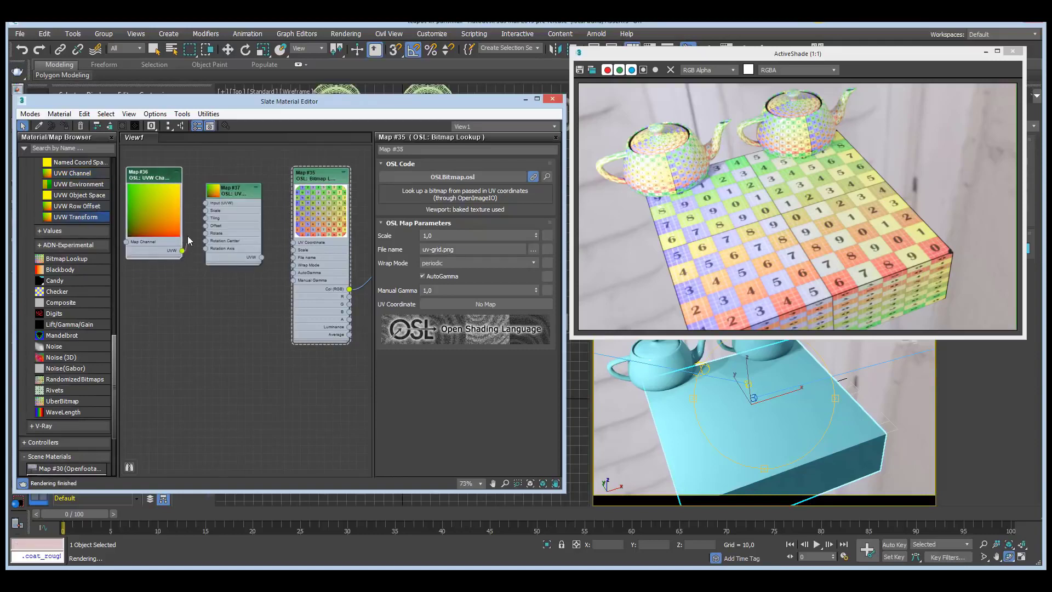
# Chain UVW Channel through UVW Transform into the Bitmap Lookup's UV Coordinate input, and load the UVW Transform parameters
pyautogui.moveTo(182, 250); pyautogui.dragTo(206, 202)
pyautogui.moveTo(261, 257); pyautogui.dragTo(293, 242)
pyautogui.click(229, 194)
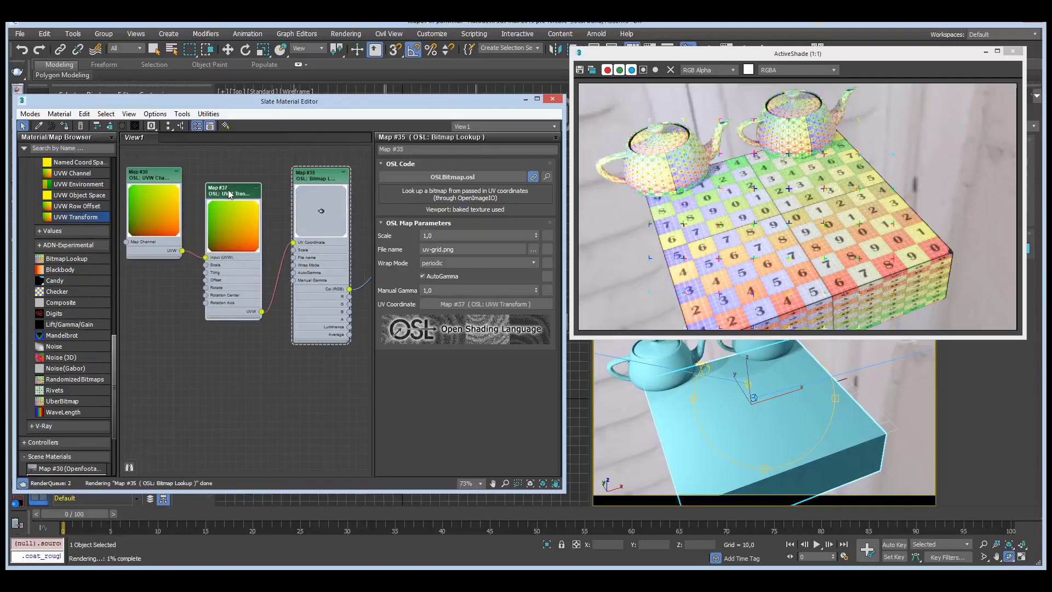
pyautogui.doubleClick(229, 194)
pyautogui.moveTo(229, 193); pyautogui.dragTo(229, 170)
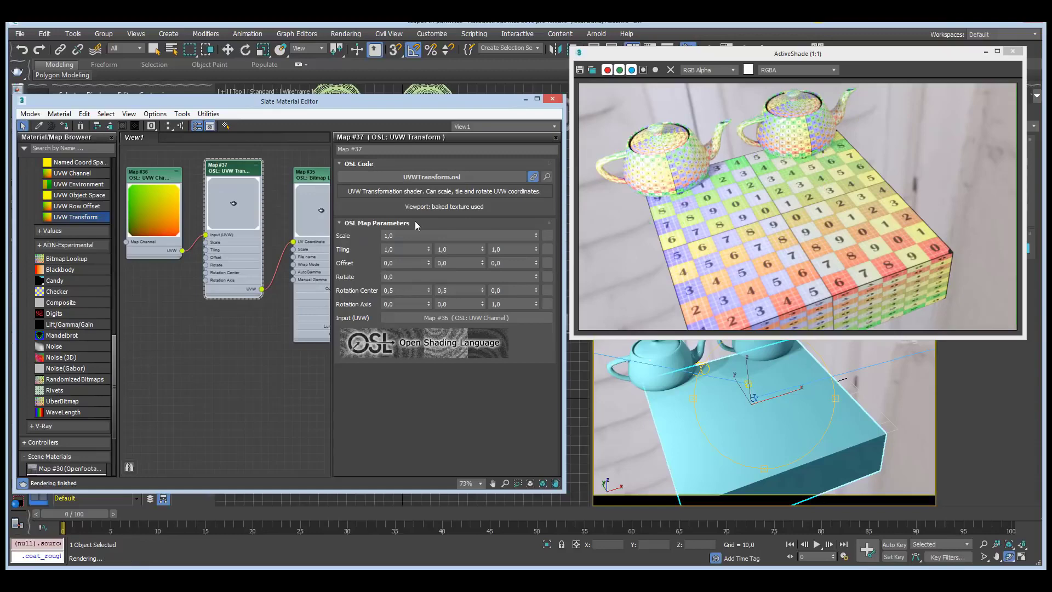
# Try a Scale of 0,590 on the UVW Transform map and restore it to 1
pyautogui.moveTo(536, 236); pyautogui.dragTo(542, 259)
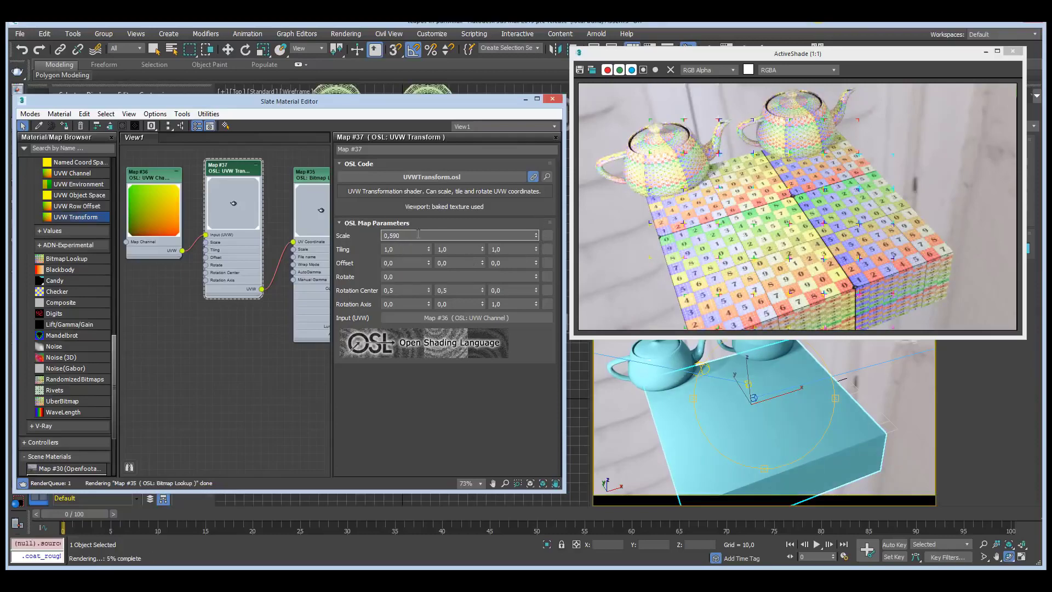
pyautogui.doubleClick(392, 236)
pyautogui.write('1')
pyautogui.press('Return')
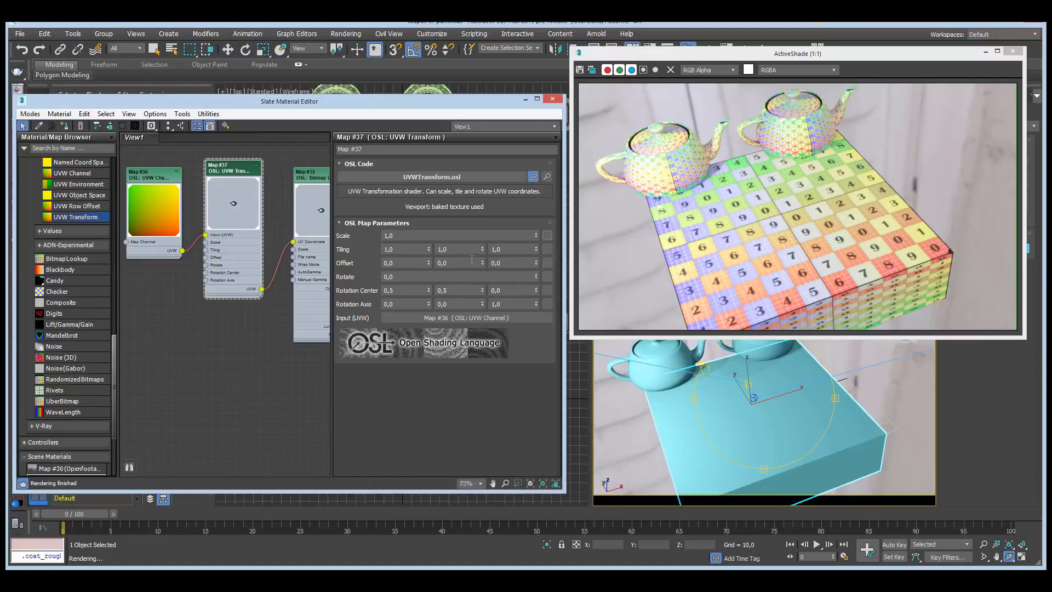
# Set the UVW Transform's first Tiling value to 3 and its second to 6
pyautogui.click(413, 247)
pyautogui.write('3')
pyautogui.press('Tab')
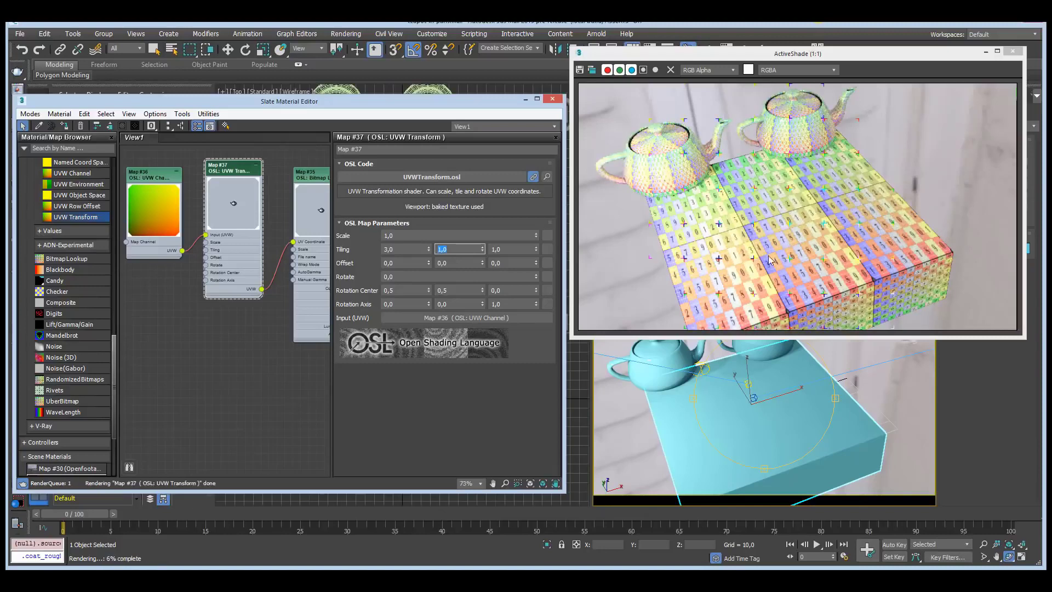
pyautogui.click(463, 251)
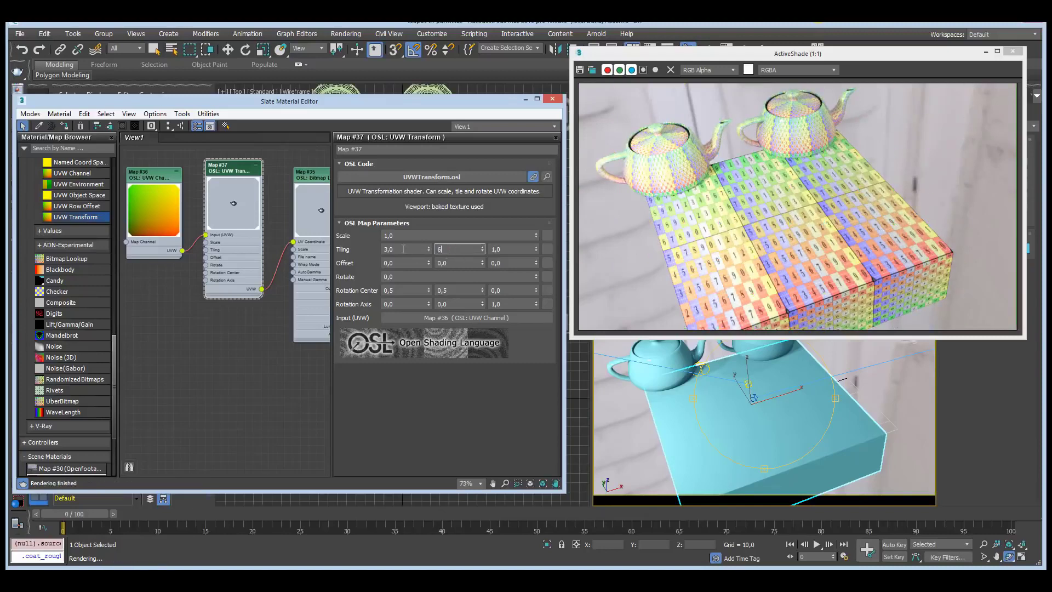
pyautogui.press('Tab')
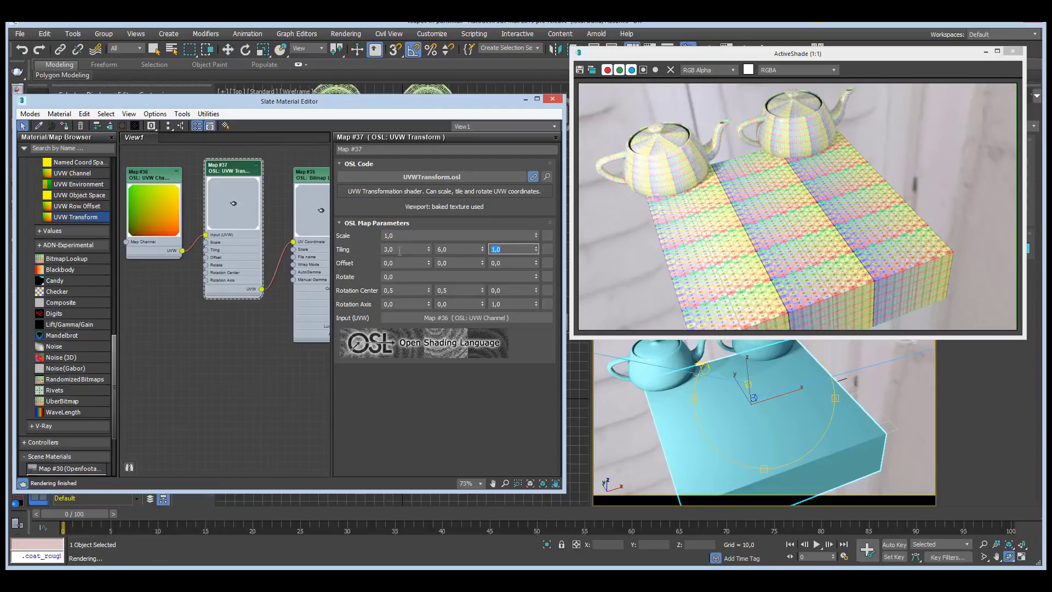
# Set the UVW Transform map's second Tiling value to 3
pyautogui.doubleClick(459, 250)
pyautogui.write('3')
pyautogui.press('Tab')
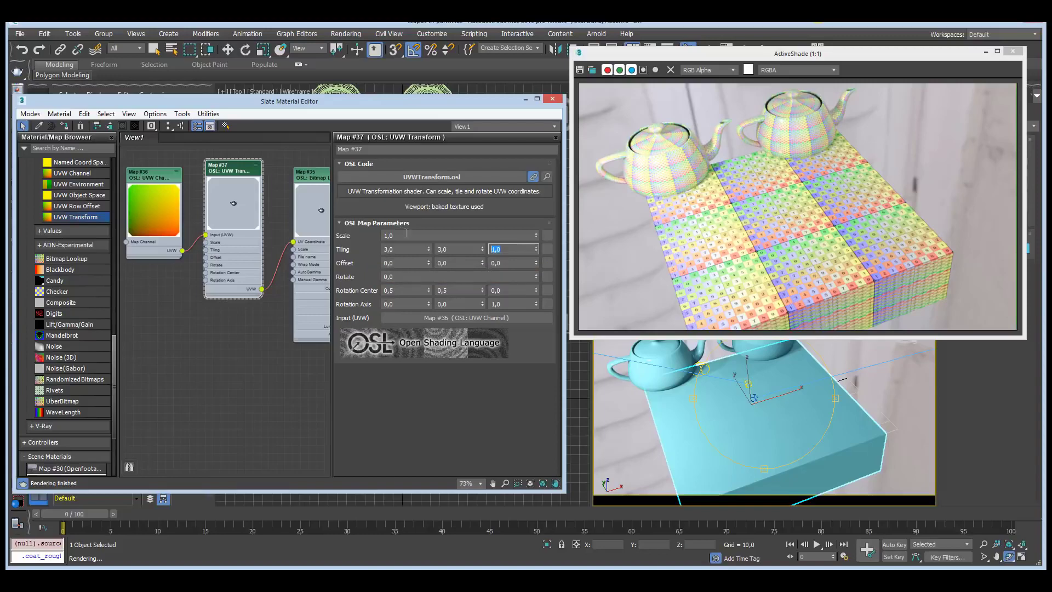
# Try a Scale of 3 on the UVW Transform map and return it to 1
pyautogui.doubleClick(406, 235)
pyautogui.write('3')
pyautogui.press('Return')
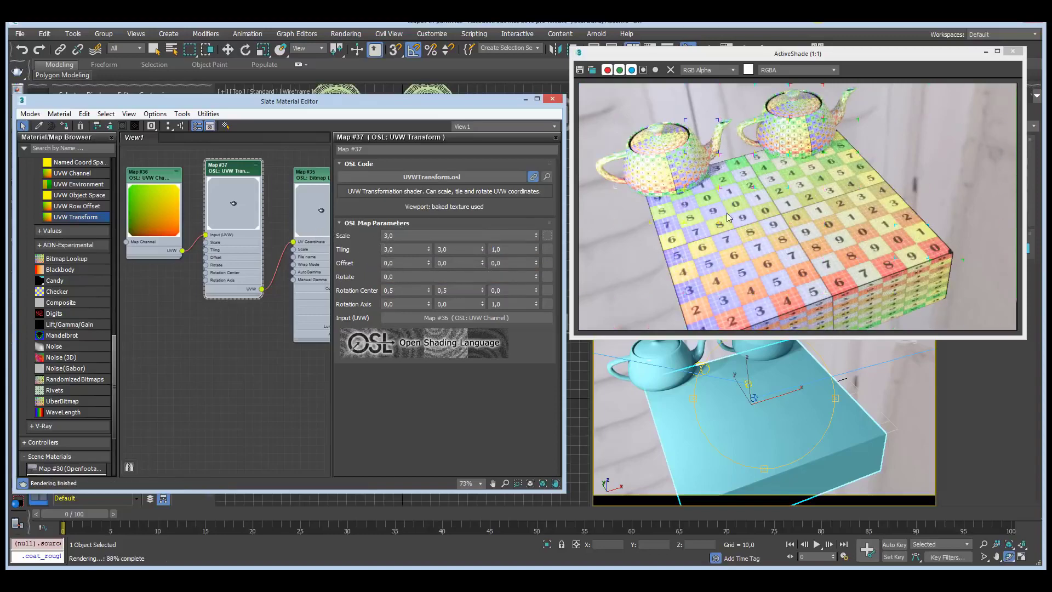
pyautogui.doubleClick(408, 236)
pyautogui.write('1')
pyautogui.press('Return')
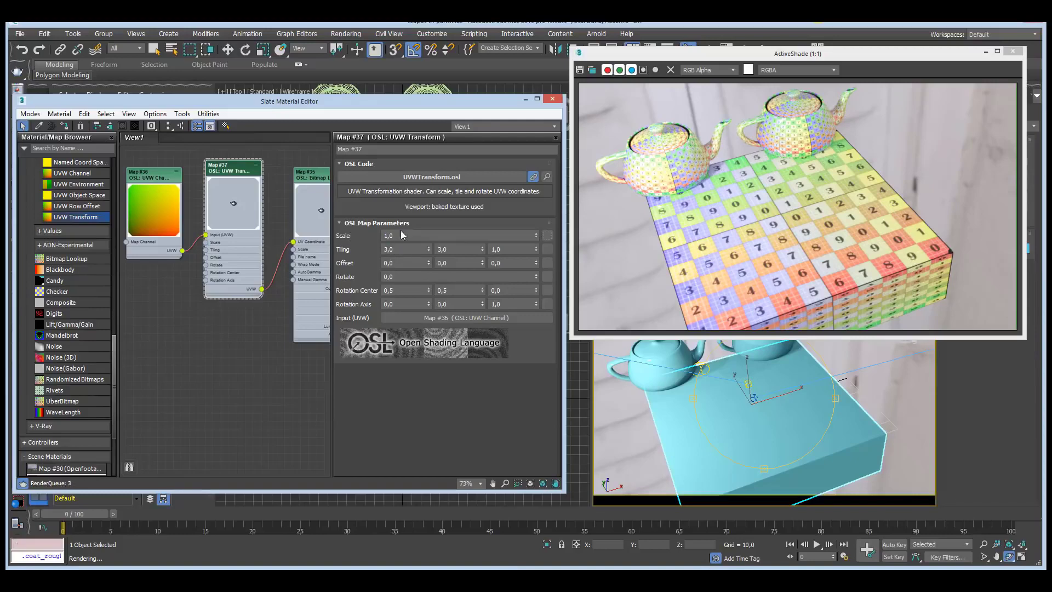
# Reset the UVW Transform's first and second Tiling values to 1
pyautogui.doubleClick(393, 249)
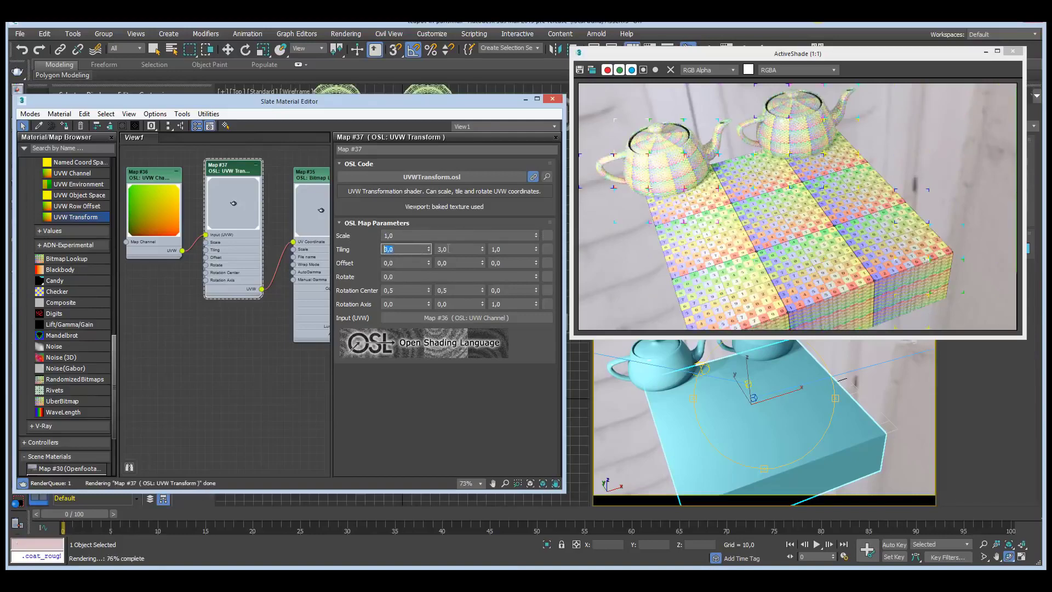
pyautogui.write('1')
pyautogui.press('Tab')
pyautogui.write('1')
pyautogui.press('Tab')
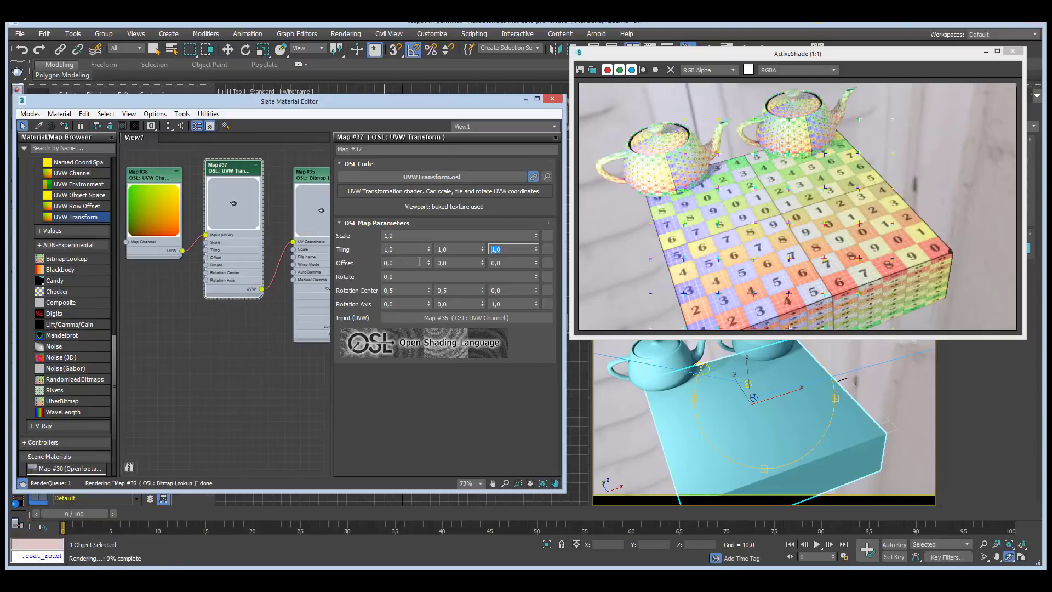
# Try Offset values of 0,12 and 0,17 on the UVW Transform map and reset both to 0
pyautogui.moveTo(429, 264); pyautogui.dragTo(483, 250)
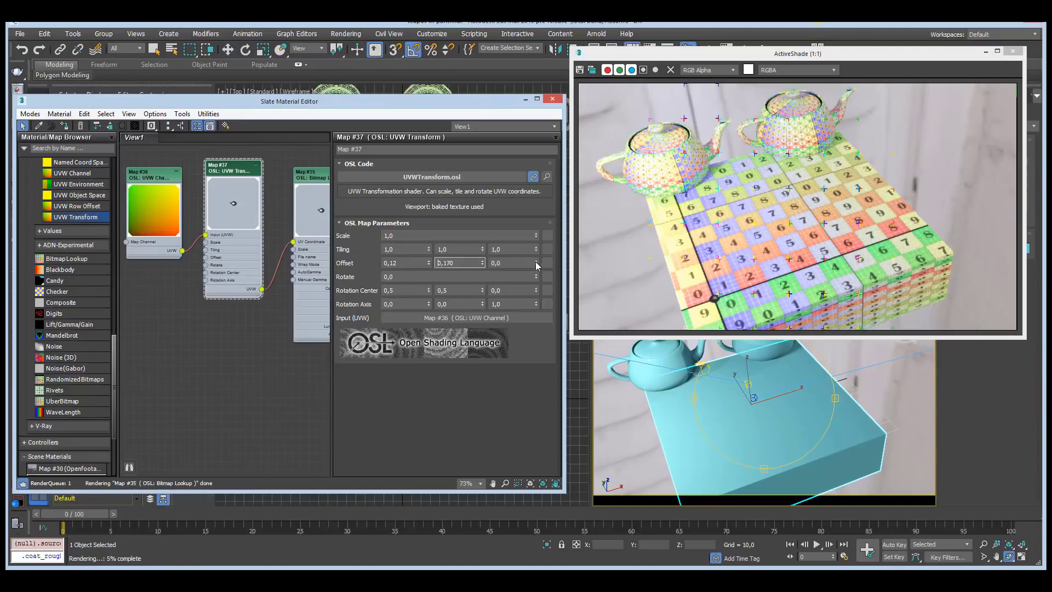
pyautogui.hotkey('shift', 'Tab')
pyautogui.write('0')
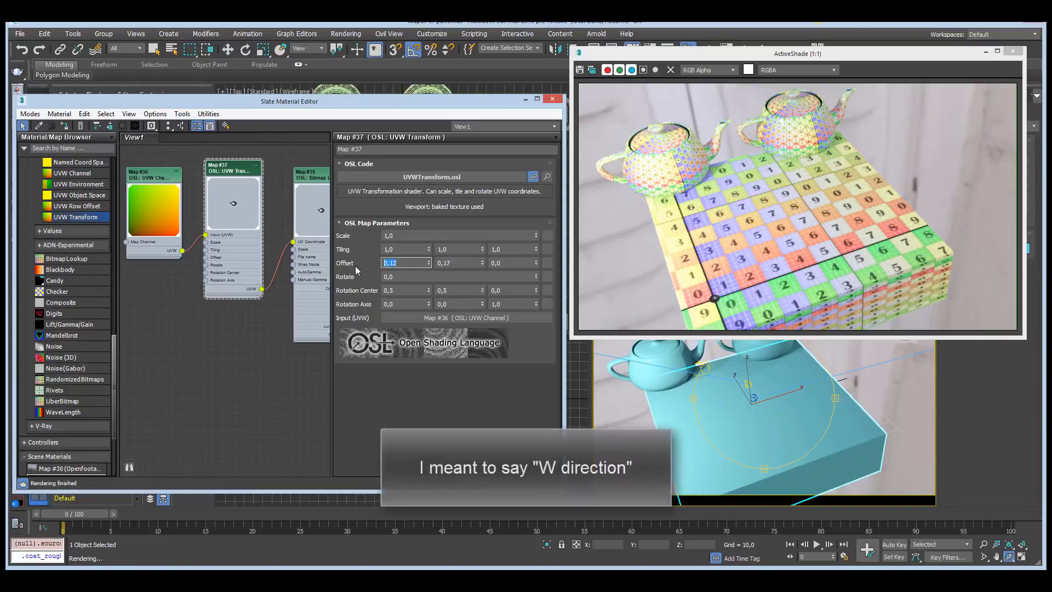
pyautogui.press('Tab')
pyautogui.write('0')
pyautogui.press('Tab')
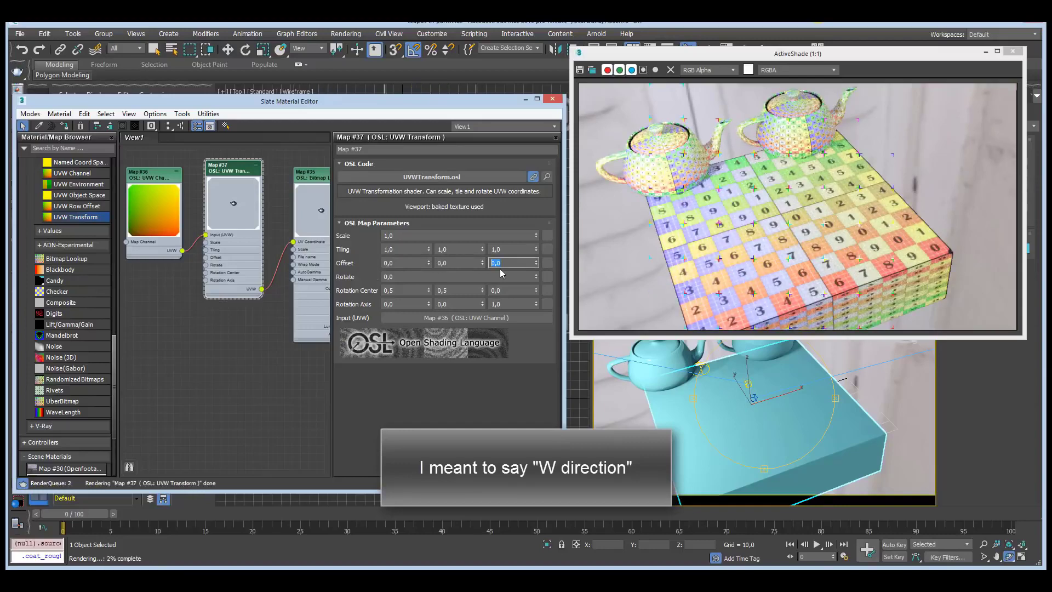
# Set the UVW Transform's Rotate value to 45 and fine-tune it to 47,201
pyautogui.press('Tab')
pyautogui.write('45')
pyautogui.press('Return')
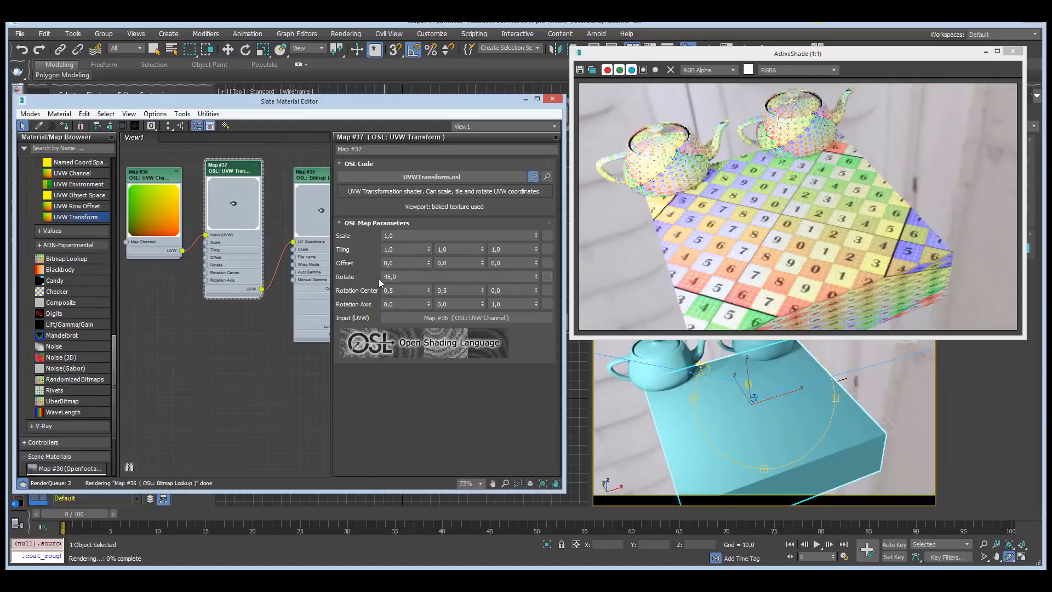
pyautogui.moveTo(535, 281)
pyautogui.mouseDown()
pyautogui.moveTo(532, 231)
pyautogui.moveTo(536, 272)
pyautogui.mouseUp()
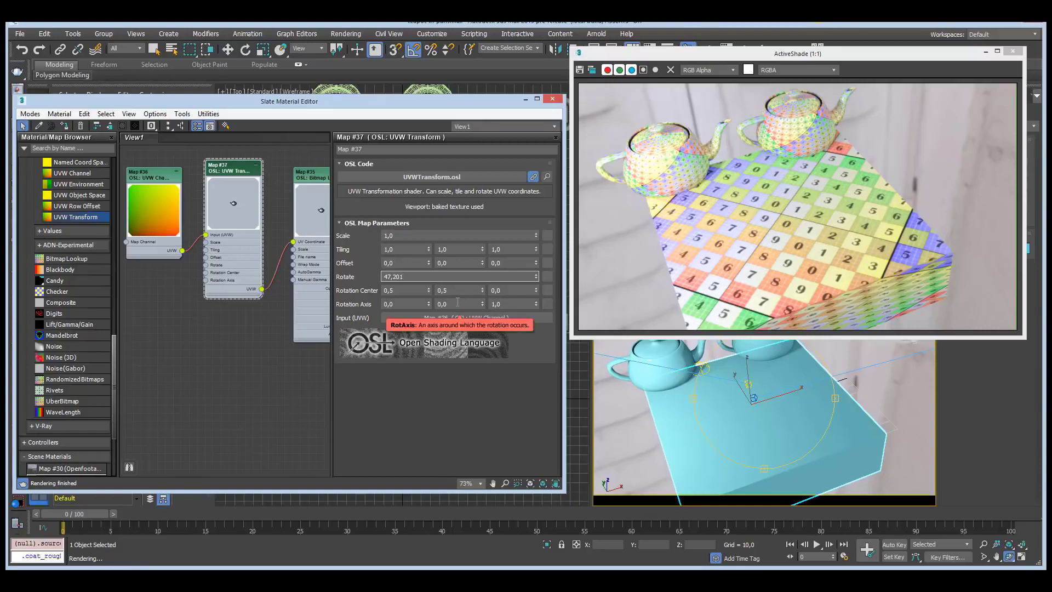
# Try a different Map Channel on the UVW Channel map, restore channel 1, and reload the UVW Transform parameters
pyautogui.moveTo(229, 326); pyautogui.dragTo(235, 340, button='middle')
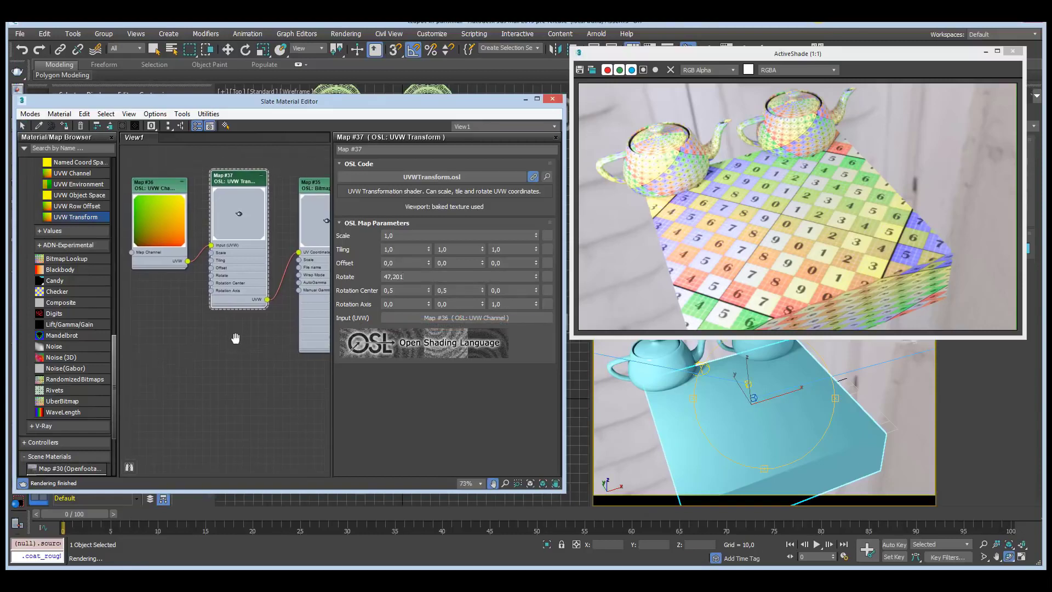
pyautogui.click(306, 189)
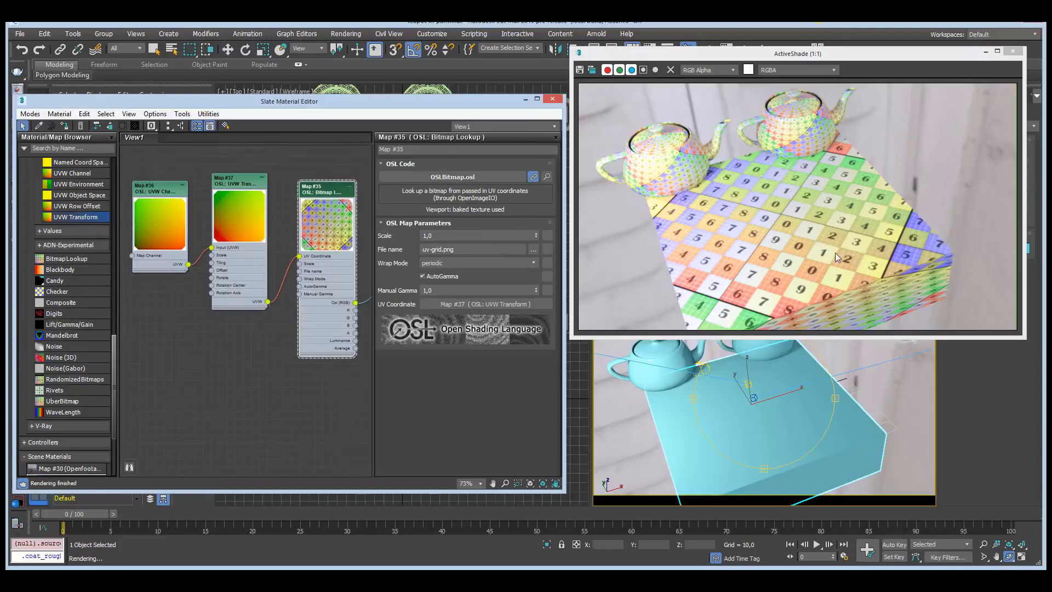
pyautogui.click(155, 193)
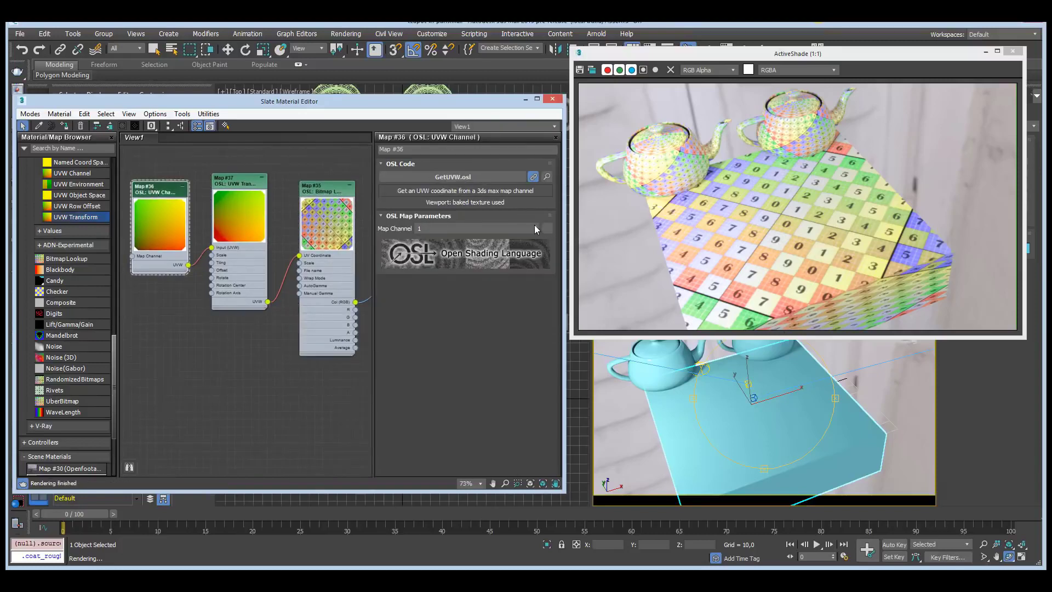
pyautogui.click(534, 227)
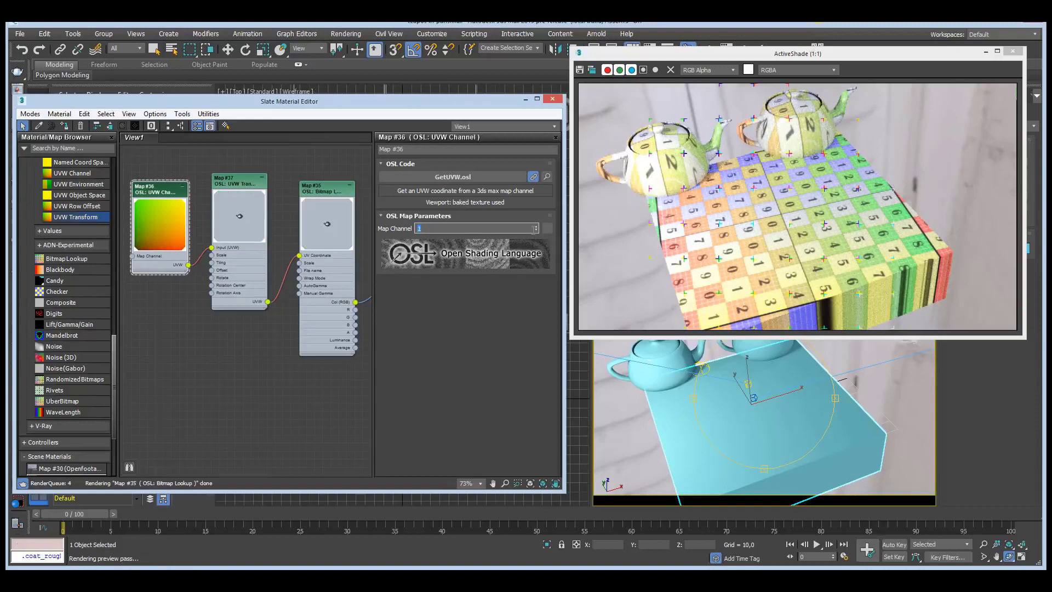
pyautogui.click(243, 186)
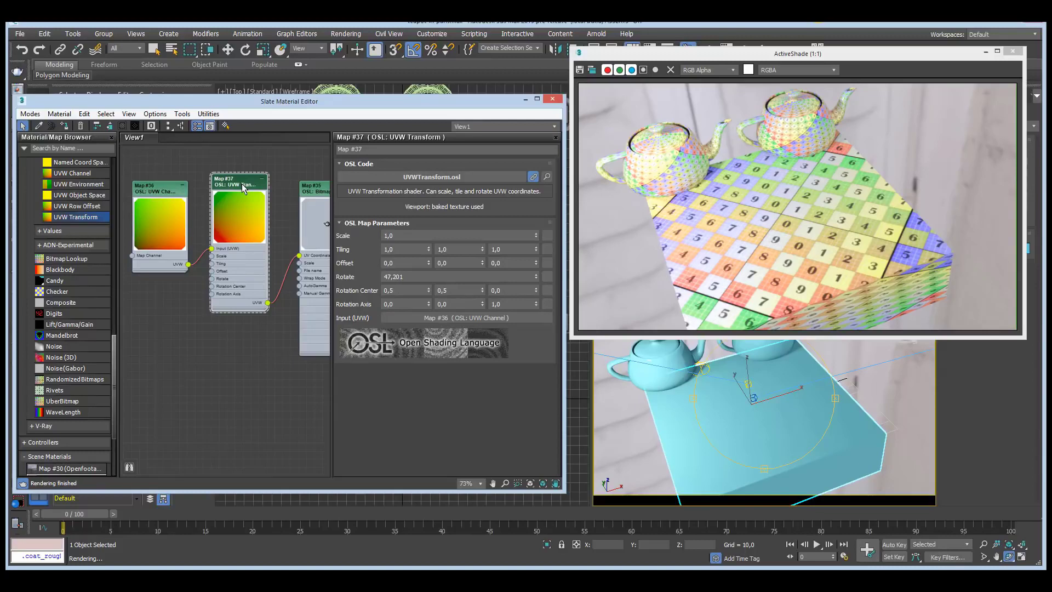
# Add an UberBitmap map below the UVW Transform node and load its parameters
pyautogui.moveTo(175, 336); pyautogui.dragTo(165, 292, button='middle')
pyautogui.scroll(-2, 173, 318)
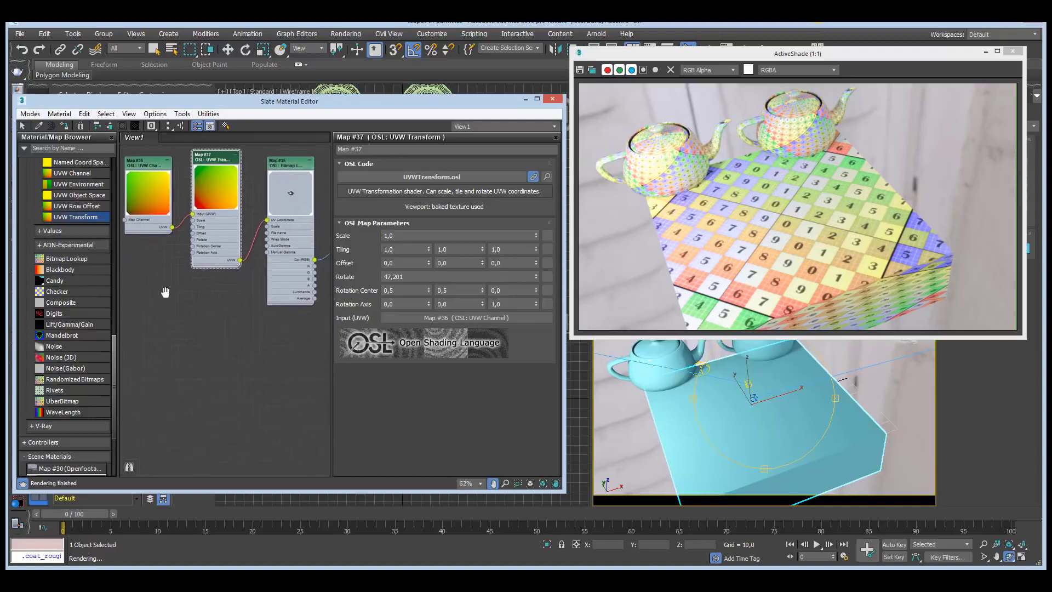
pyautogui.scroll(-1, 166, 295)
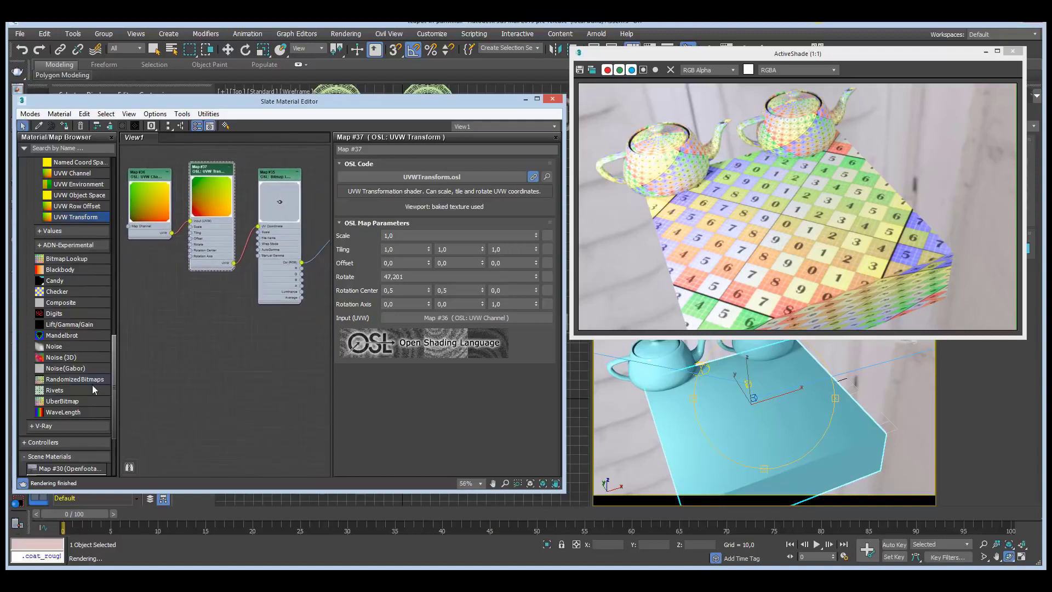
pyautogui.moveTo(65, 403); pyautogui.dragTo(233, 336)
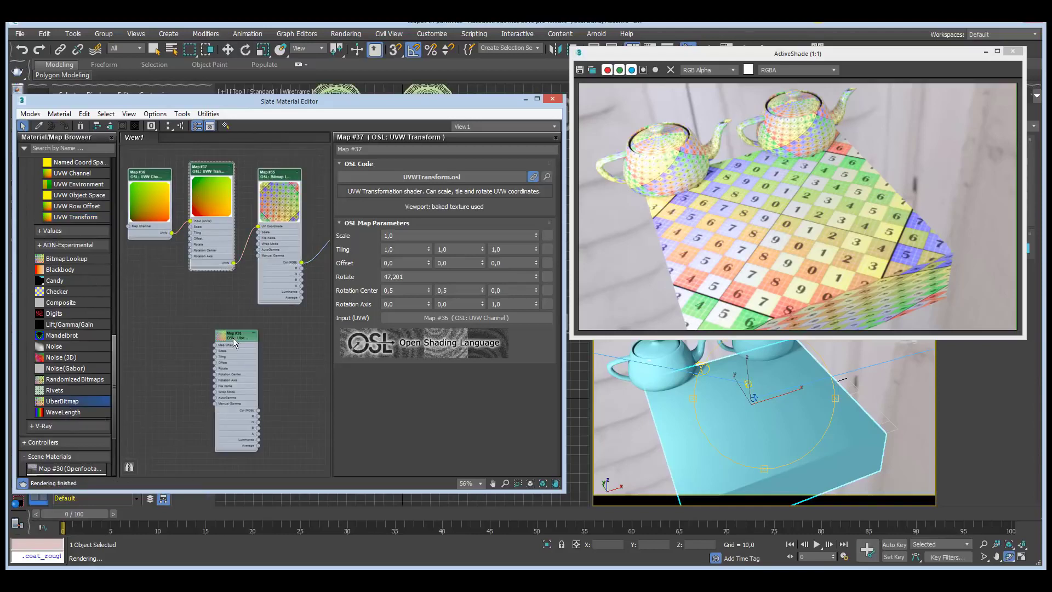
pyautogui.moveTo(221, 332); pyautogui.dragTo(195, 312)
pyautogui.doubleClick(197, 316)
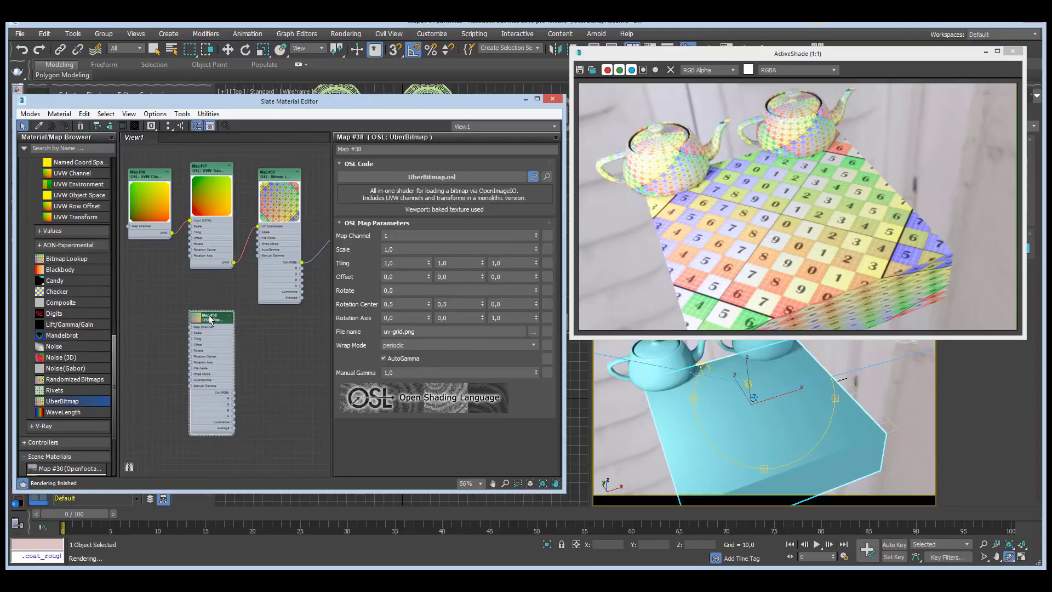
# Try the UberBitmap as the Physical Material's Base Color Map and reconnect the Bitmap Lookup's color output in its place
pyautogui.moveTo(227, 303); pyautogui.dragTo(180, 308, button='middle')
pyautogui.moveTo(186, 410); pyautogui.dragTo(297, 241)
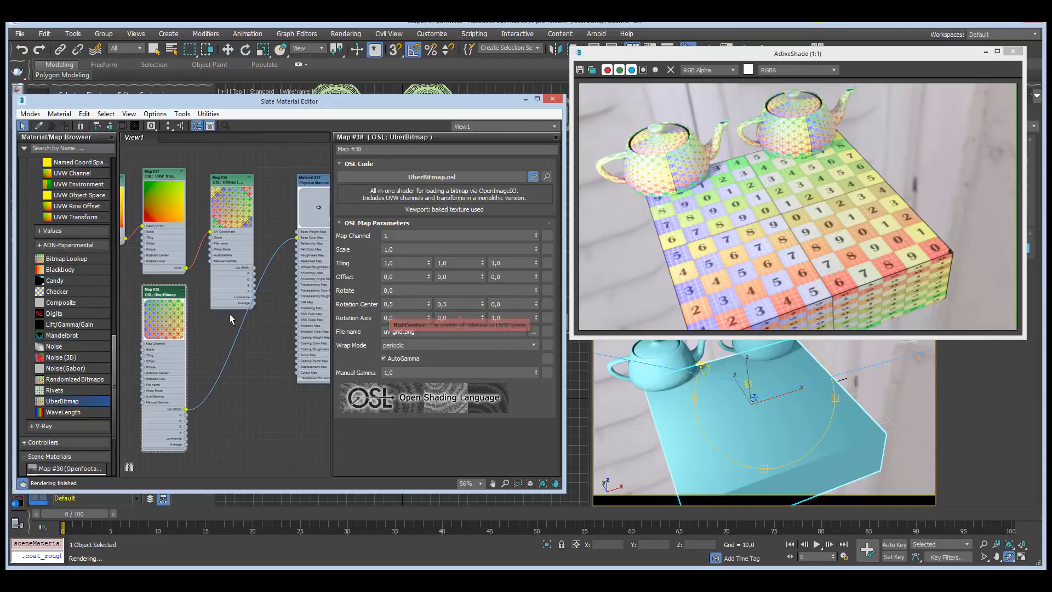
pyautogui.moveTo(243, 312); pyautogui.dragTo(245, 327, button='middle')
pyautogui.moveTo(258, 286); pyautogui.dragTo(299, 254)
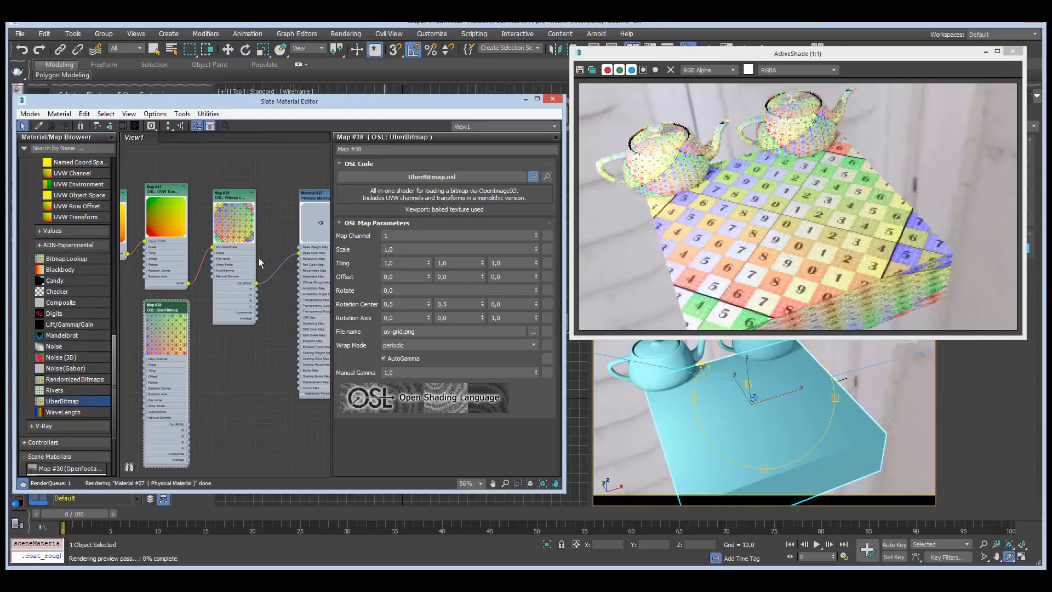
# Move the UVW Channel and UVW Transform nodes away from the Bitmap Lookup to open a gap in the chain
pyautogui.scroll(-1, 249, 257)
pyautogui.moveTo(250, 256); pyautogui.dragTo(301, 271, button='middle')
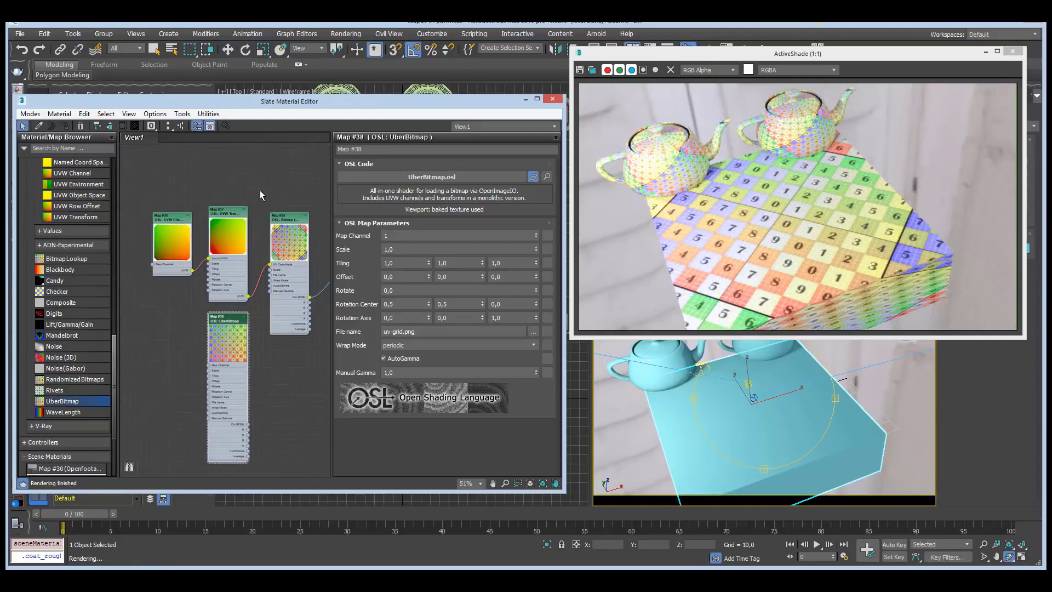
pyautogui.moveTo(260, 190); pyautogui.dragTo(141, 262)
pyautogui.moveTo(232, 209); pyautogui.dragTo(170, 211)
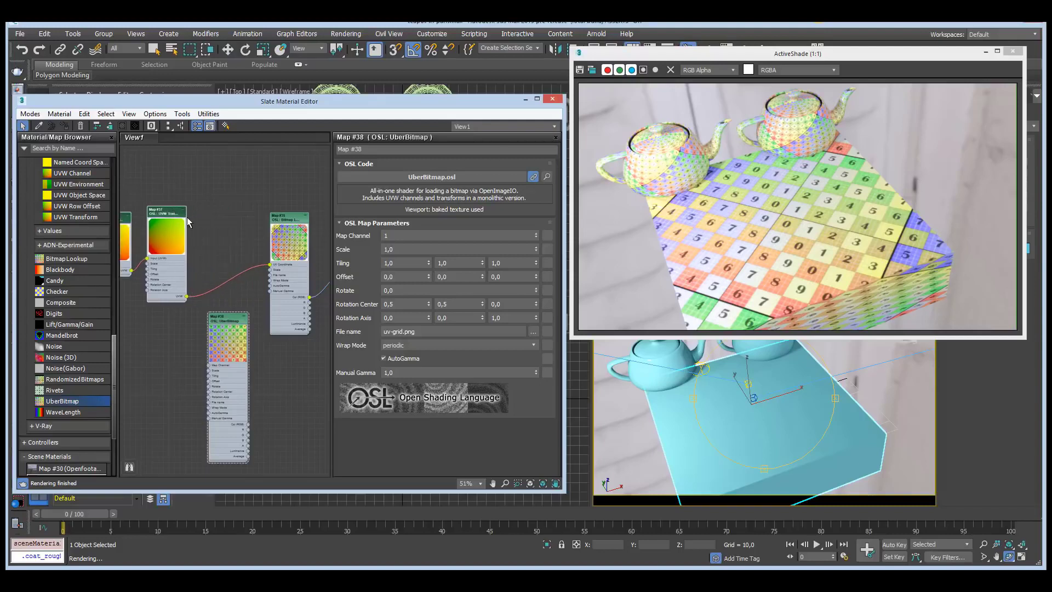
# Insert an Add (vector) map through its A input on the wire between UVW Transform and Bitmap Lookup
pyautogui.moveTo(114, 343); pyautogui.dragTo(230, 282)
pyautogui.click(63, 267)
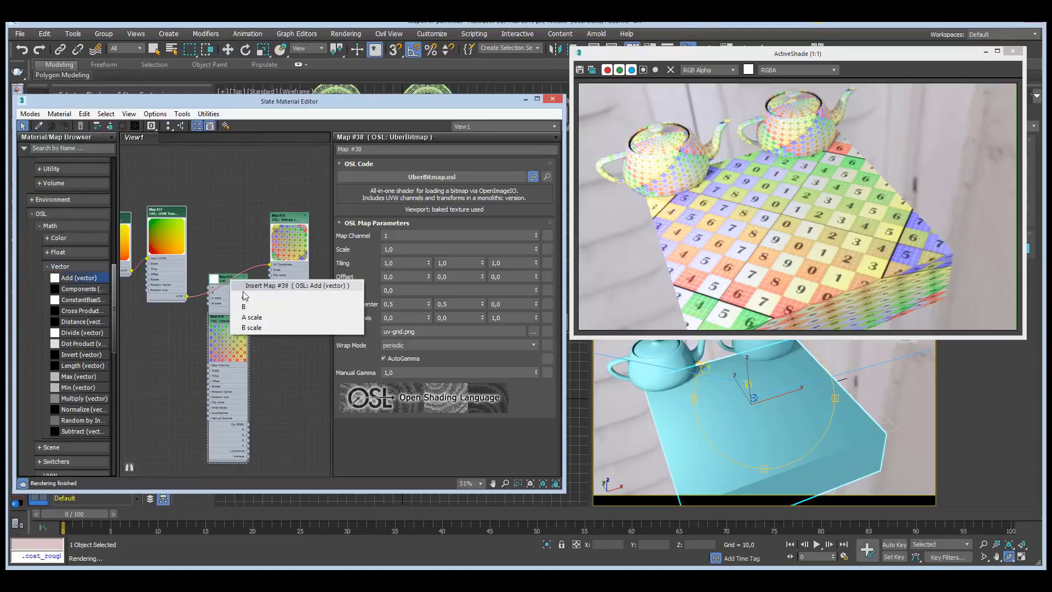
pyautogui.click(244, 296)
pyautogui.moveTo(240, 289); pyautogui.dragTo(234, 261)
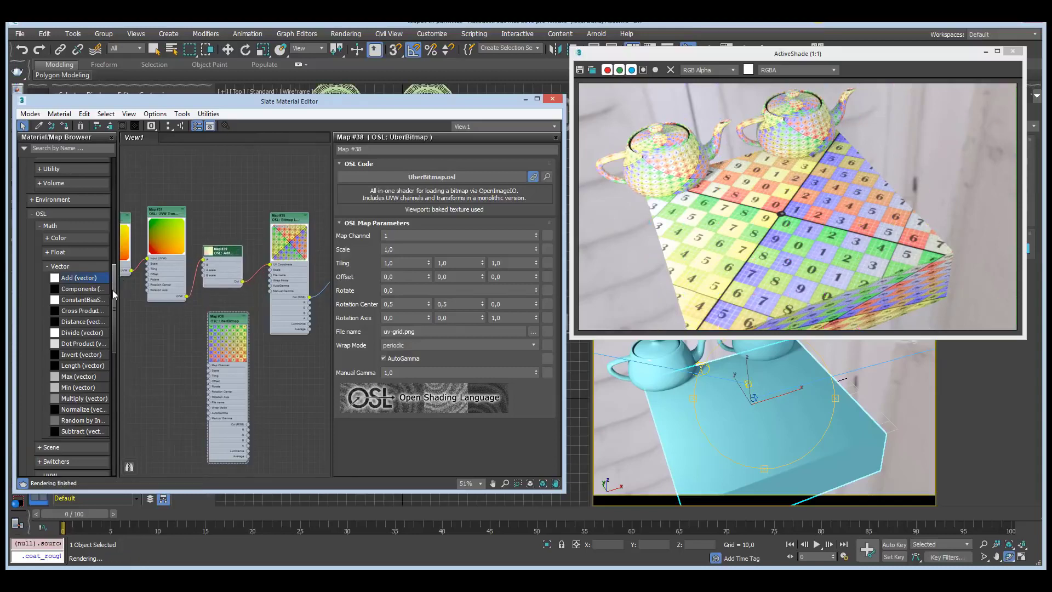
# Wire a new Noise (3D) map into the Add (vector) map's B input and set B scale to 0,06
pyautogui.moveTo(112, 291); pyautogui.dragTo(110, 369)
pyautogui.moveTo(61, 403); pyautogui.dragTo(143, 319)
pyautogui.moveTo(160, 390); pyautogui.dragTo(203, 267)
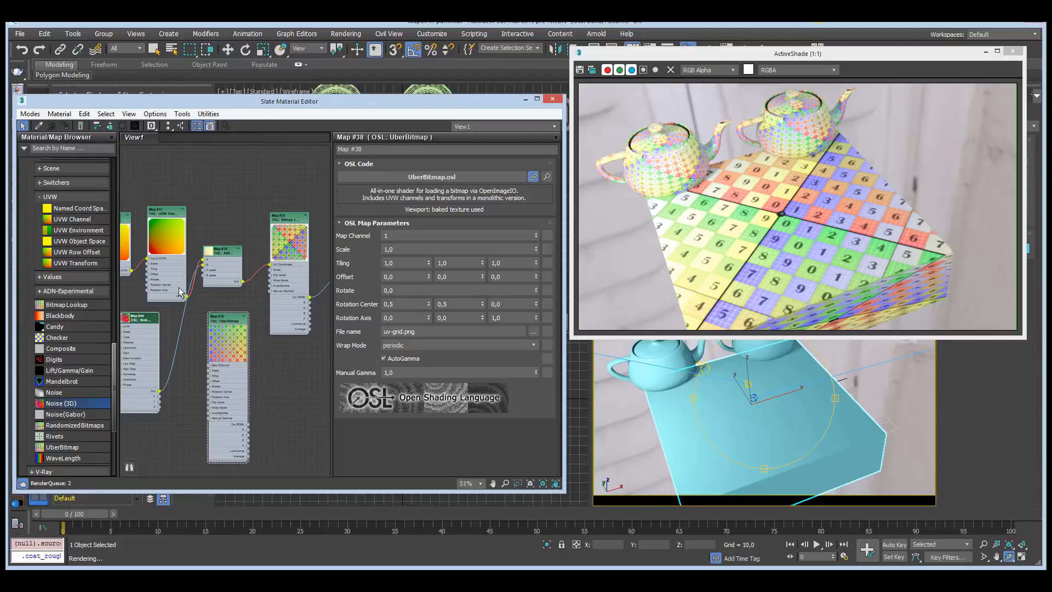
pyautogui.doubleClick(229, 250)
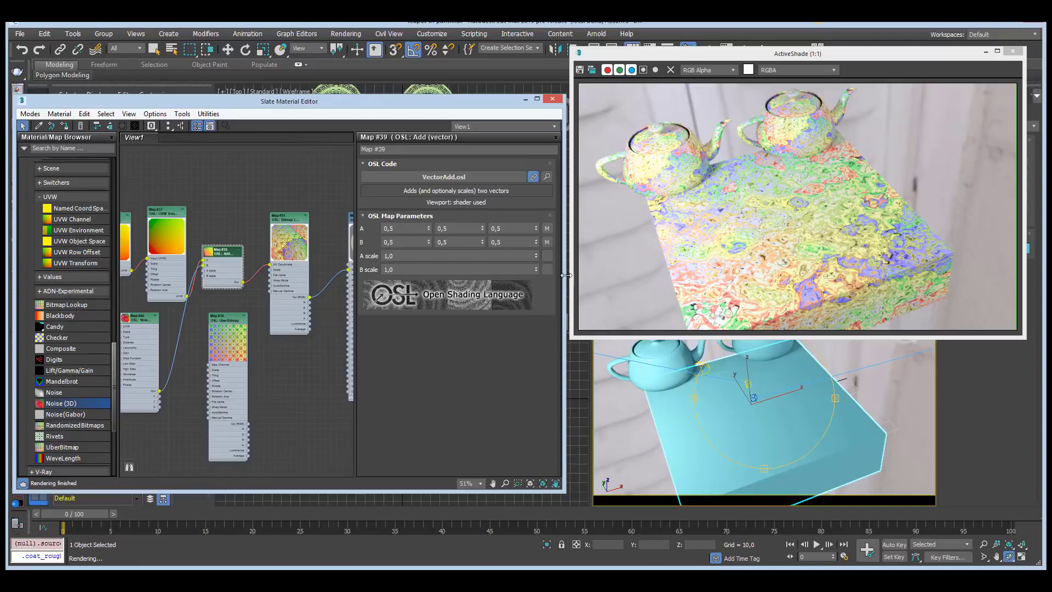
pyautogui.moveTo(536, 269); pyautogui.dragTo(534, 319)
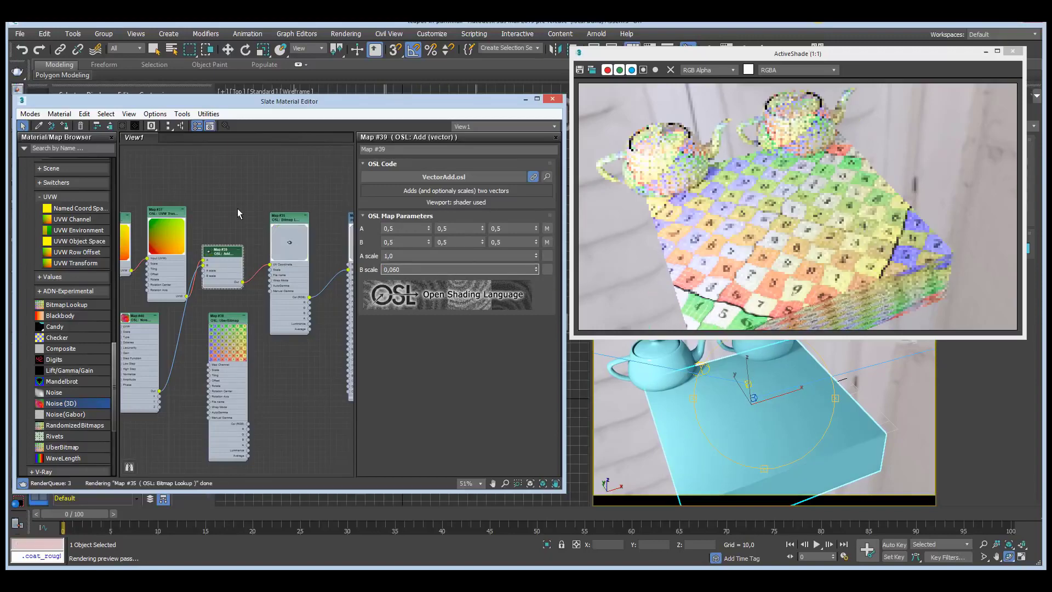
# Rearrange the Noise (3D), UberBitmap and Add (vector) nodes so the network's wiring is easy to follow
pyautogui.moveTo(238, 209); pyautogui.dragTo(262, 190, button='middle')
pyautogui.moveTo(173, 300); pyautogui.dragTo(189, 305)
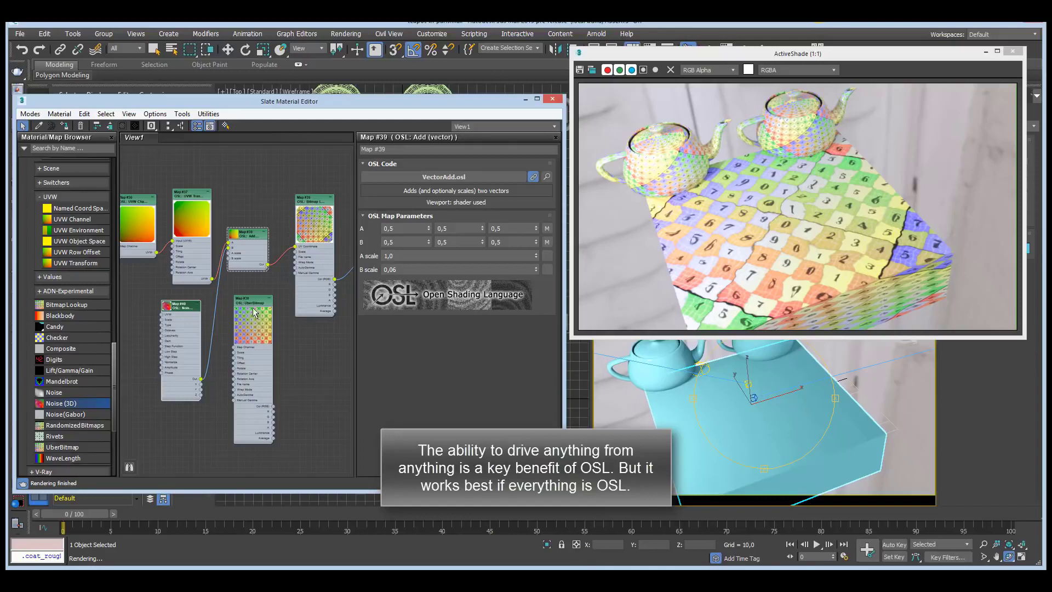
pyautogui.moveTo(256, 308)
pyautogui.mouseDown()
pyautogui.moveTo(245, 302)
pyautogui.moveTo(248, 322)
pyautogui.mouseUp()
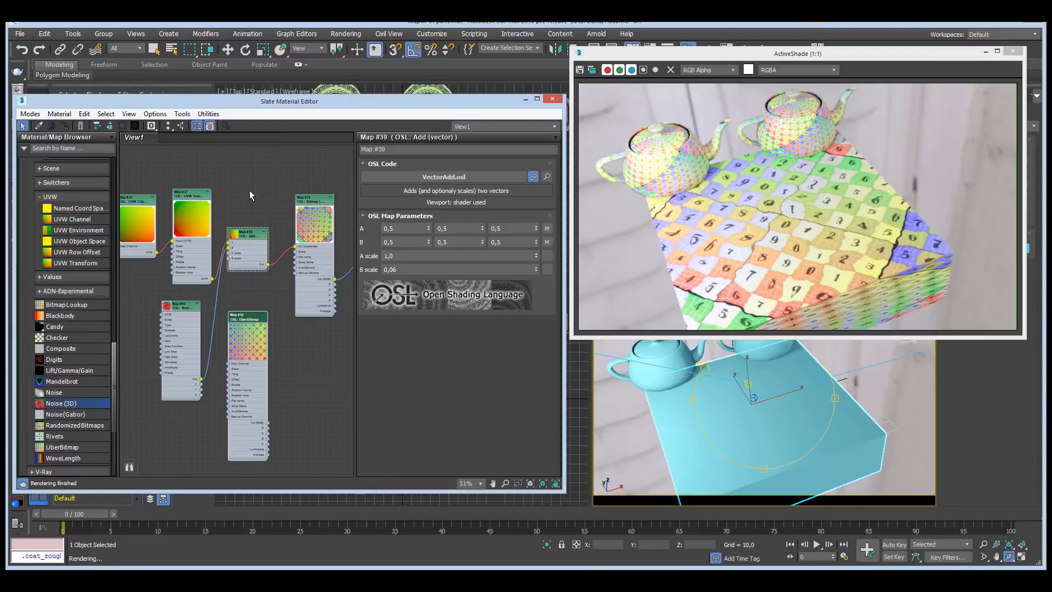
pyautogui.moveTo(249, 191); pyautogui.dragTo(270, 170, button='middle')
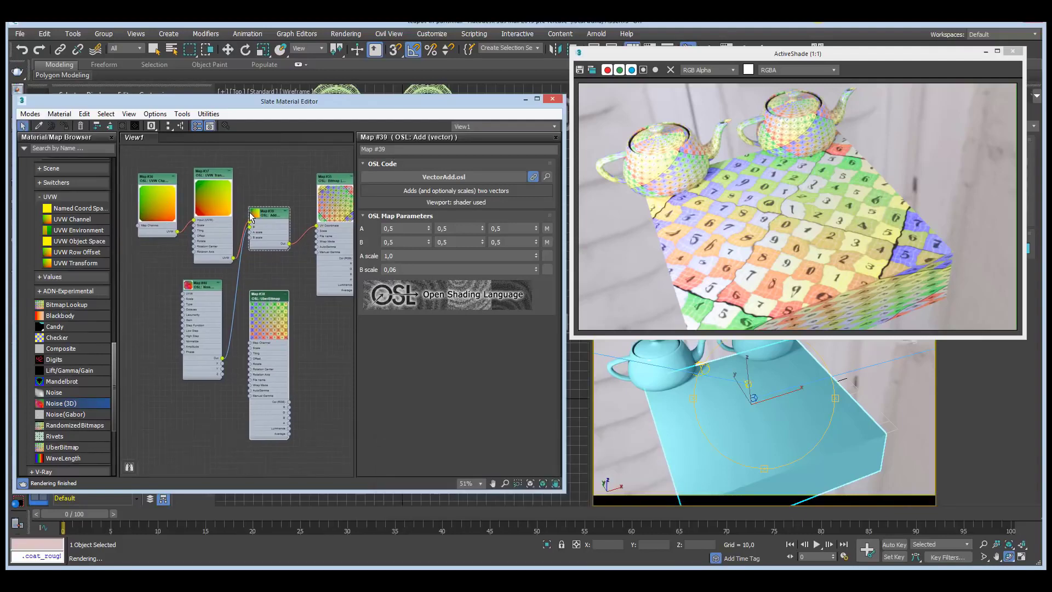
pyautogui.moveTo(257, 216); pyautogui.dragTo(263, 199)
pyautogui.scroll(-1, 336, 341)
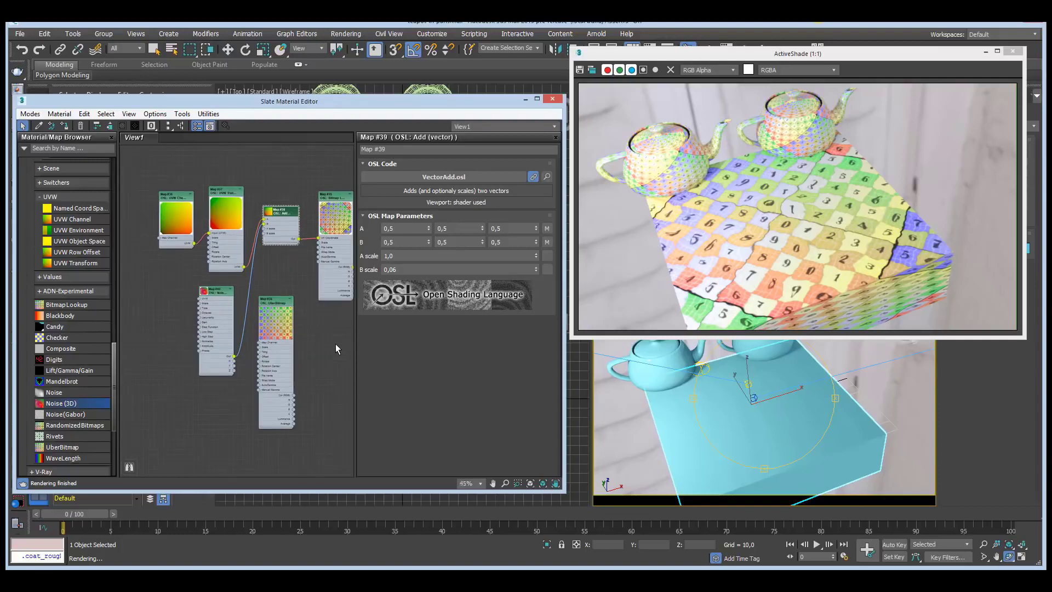
pyautogui.moveTo(335, 345); pyautogui.dragTo(284, 305, button='middle')
pyautogui.scroll(-1, 302, 327)
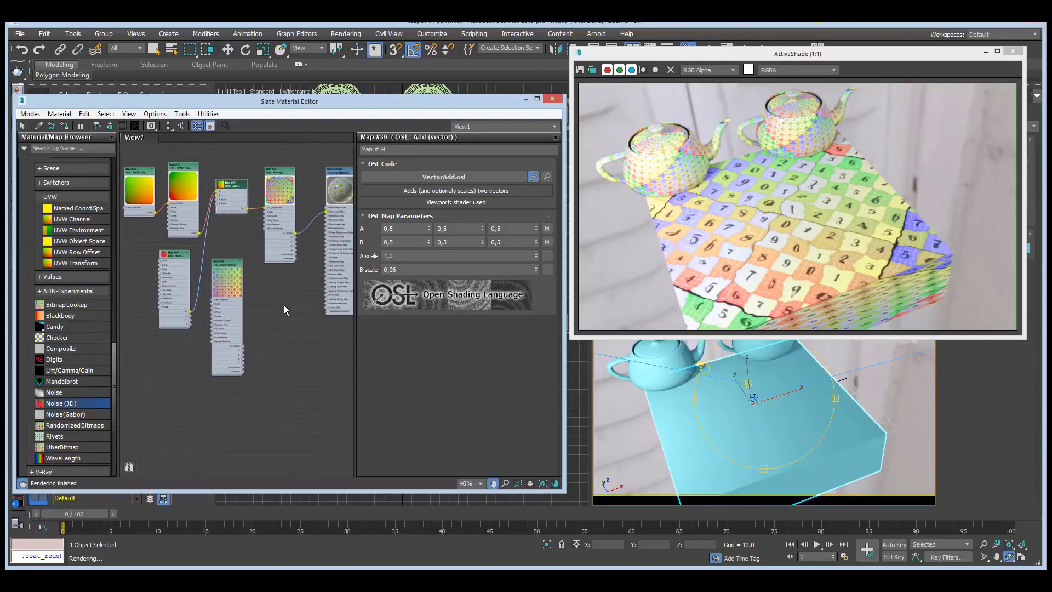
# Load the UberBitmap parameters, and delete all the map nodes in front of the Physical Material
pyautogui.moveTo(225, 270); pyautogui.dragTo(229, 275)
pyautogui.doubleClick(229, 276)
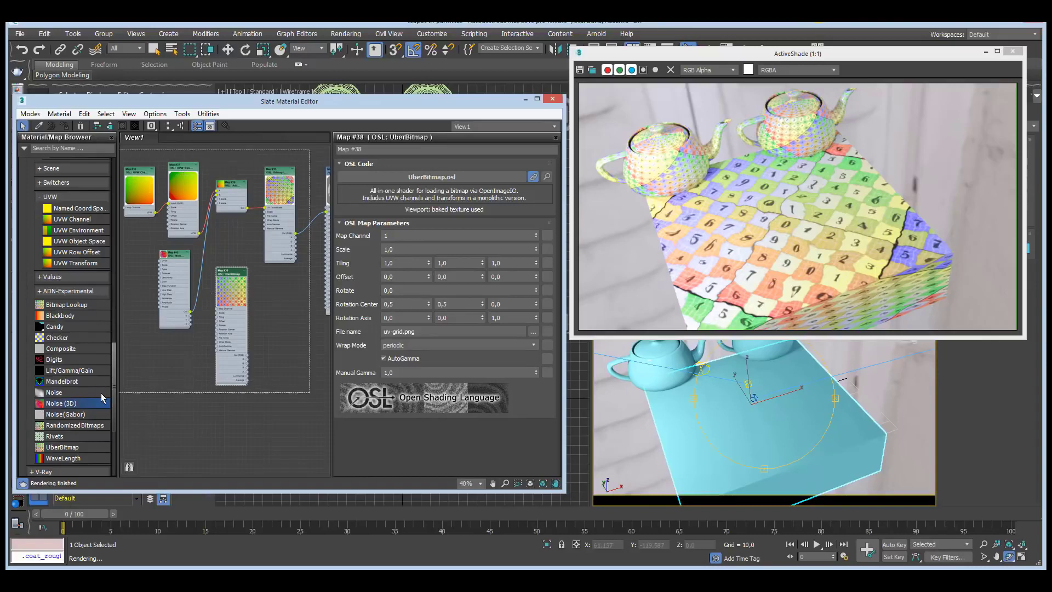
pyautogui.press('Delete')
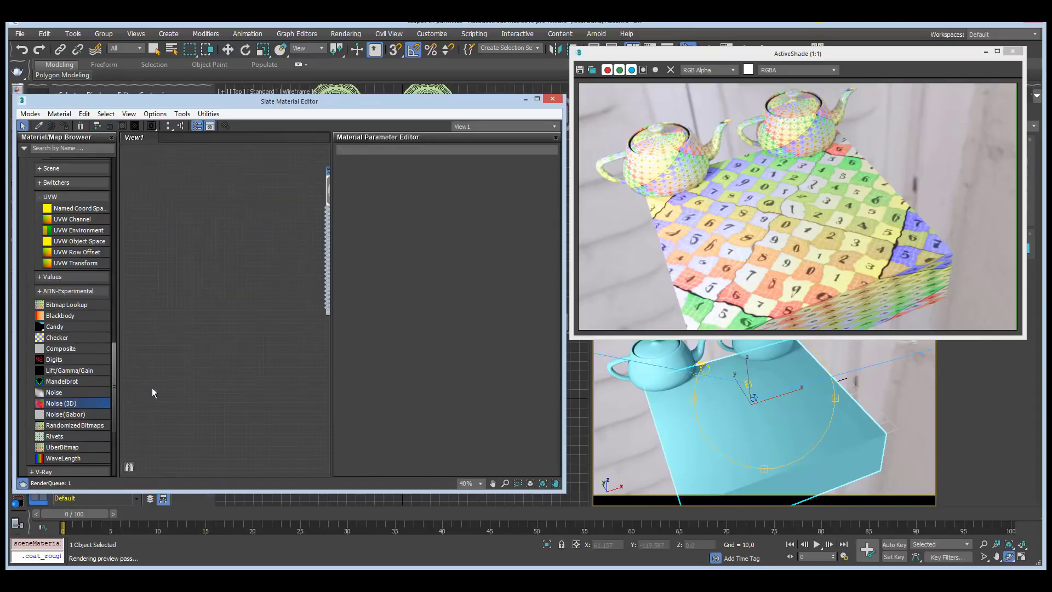
# Add a Blackbody map and wire its Col output into the Physical Material's Base Color Map input
pyautogui.moveTo(229, 309); pyautogui.dragTo(180, 331)
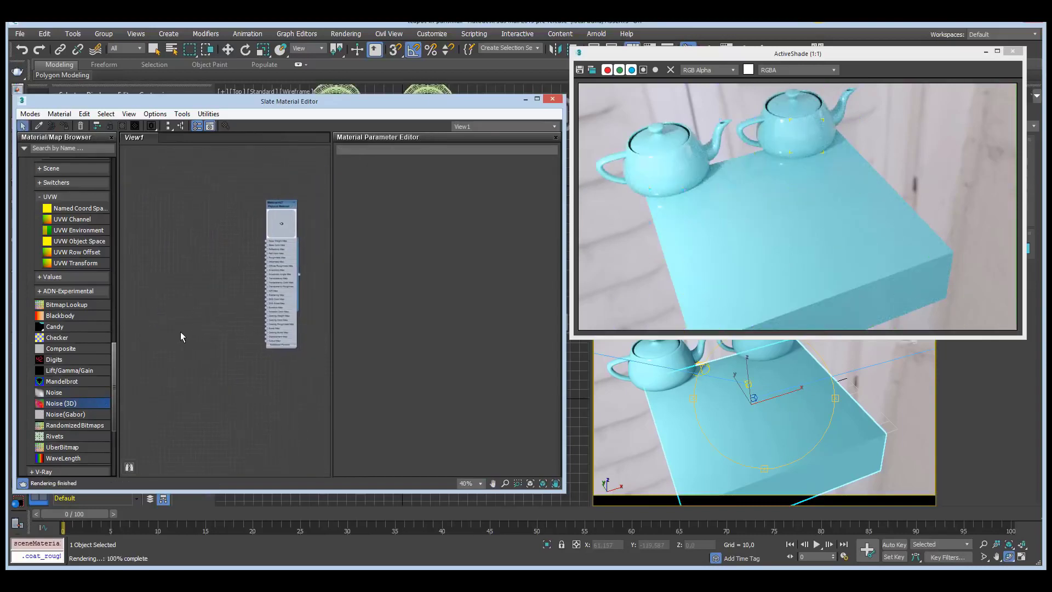
pyautogui.scroll(1, 180, 330)
pyautogui.moveTo(71, 315); pyautogui.dragTo(218, 244)
pyautogui.scroll(3, 224, 303)
pyautogui.scroll(2, 223, 303)
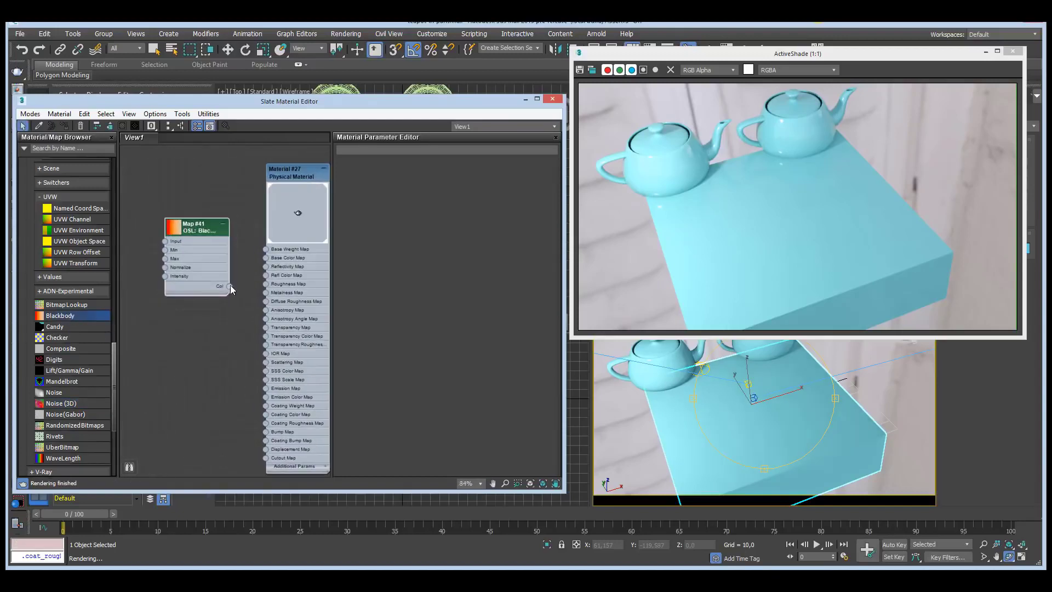
pyautogui.moveTo(228, 286); pyautogui.dragTo(266, 257)
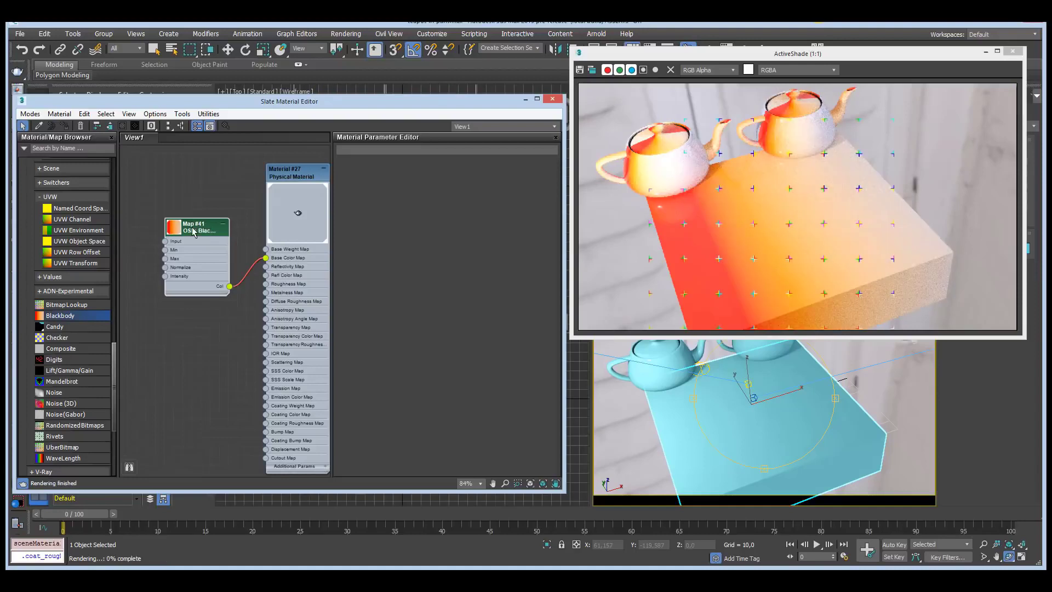
# Reposition the Blackbody node, load its parameters, and examine how its OSL source code defines the Input value
pyautogui.moveTo(195, 231); pyautogui.dragTo(204, 204)
pyautogui.doubleClick(204, 204)
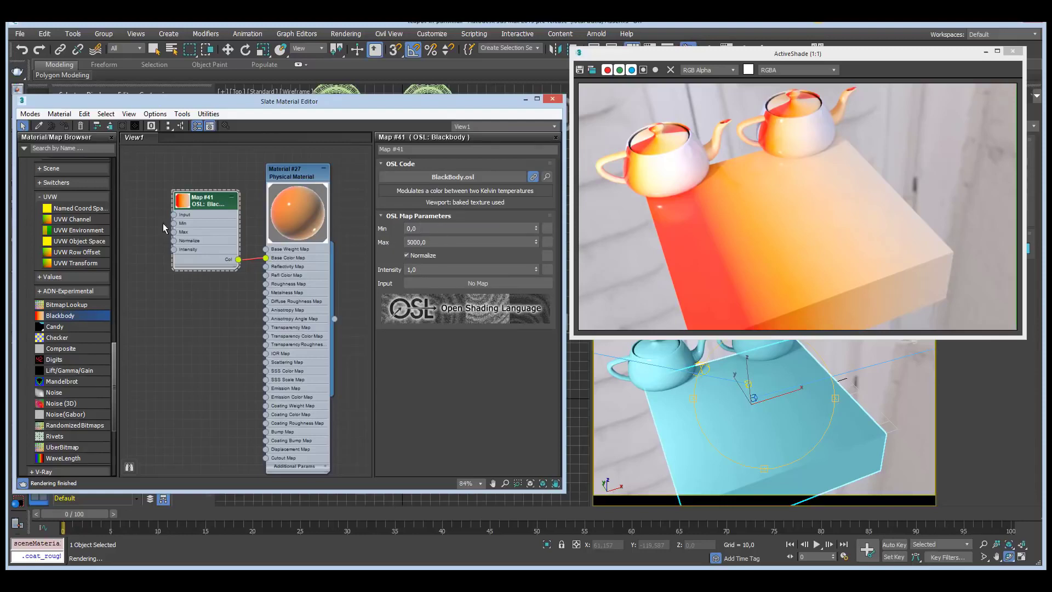
pyautogui.scroll(2, 177, 214)
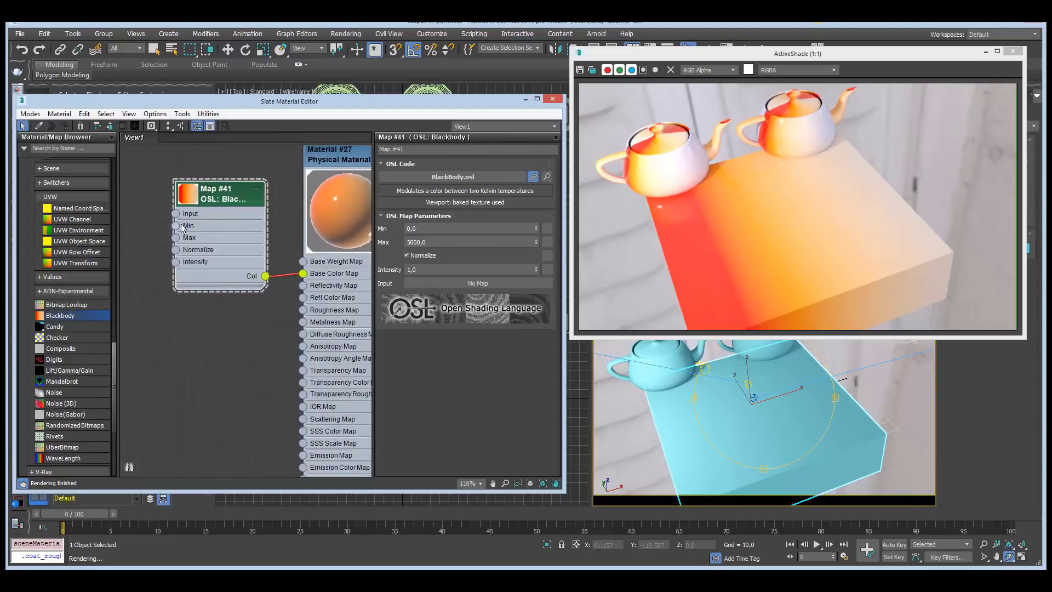
pyautogui.scroll(1, 223, 200)
pyautogui.click(546, 176)
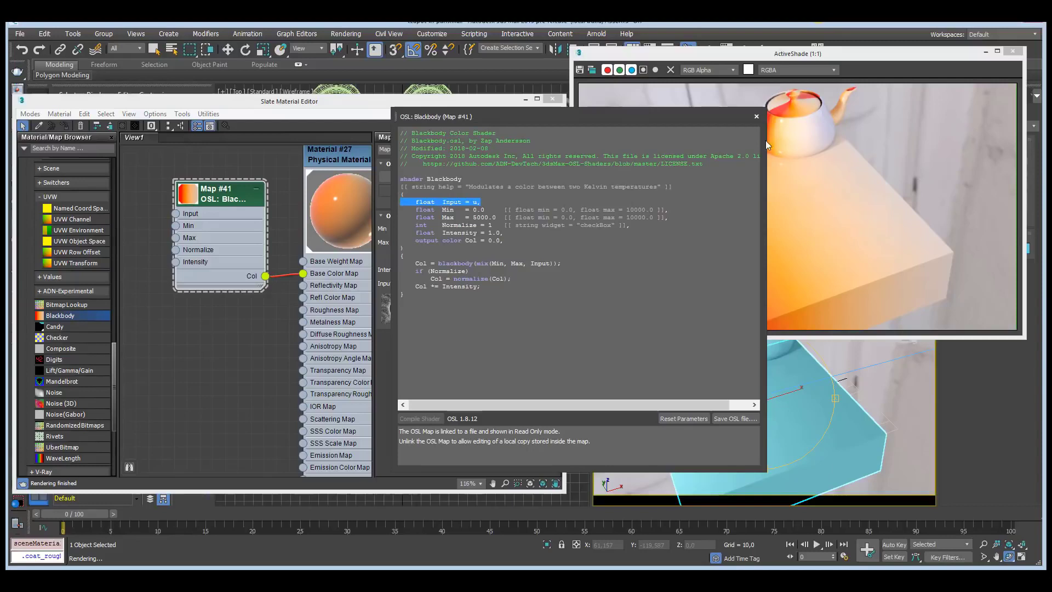
pyautogui.click(756, 117)
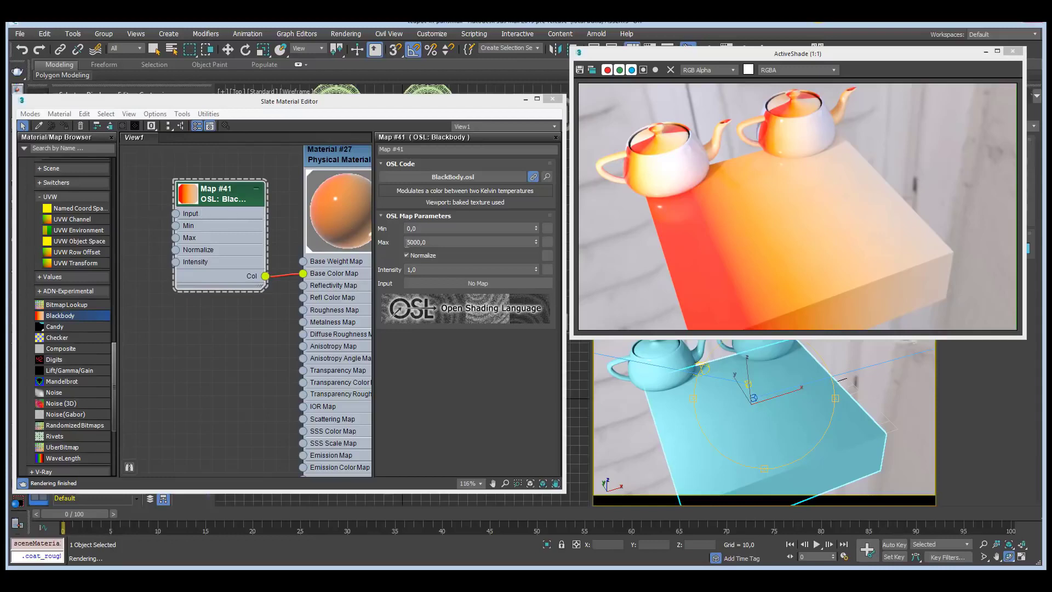
# Set the Blackbody map's Max temperature to 9000
pyautogui.doubleClick(442, 242)
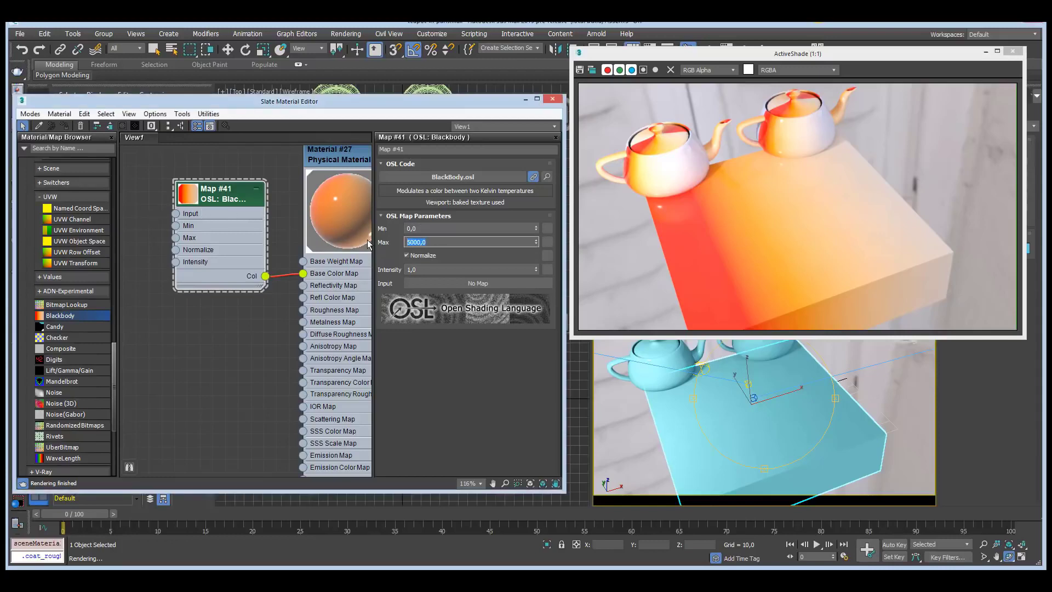
pyautogui.write('9000')
pyautogui.press('Return')
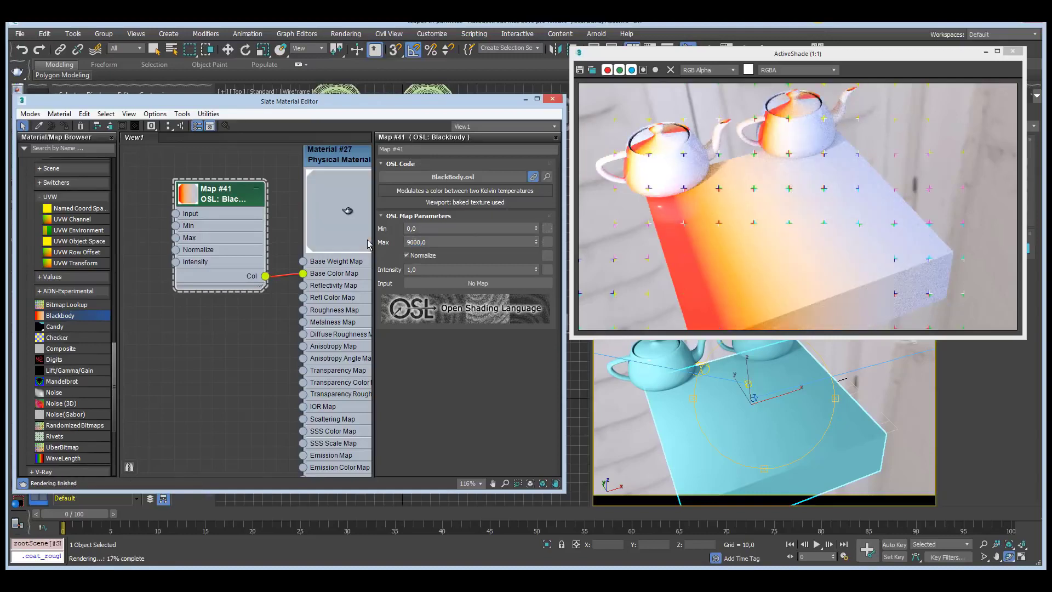
# Try a Min temperature of 3000 on the Blackbody map, and return it to 0
pyautogui.hotkey('shift', 'Tab')
pyautogui.write('30')
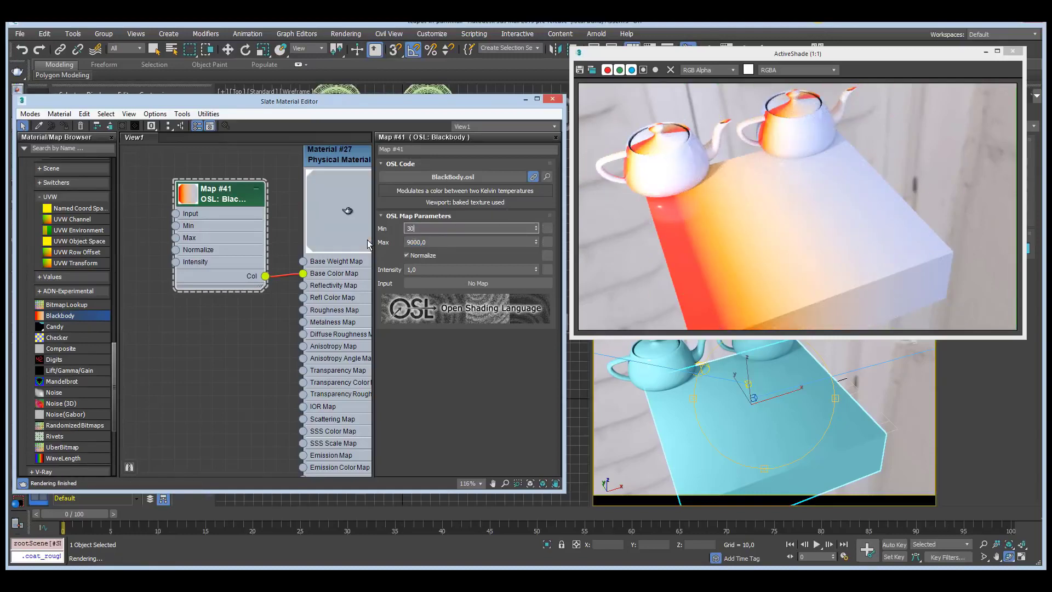
pyautogui.write('00')
pyautogui.press('Return')
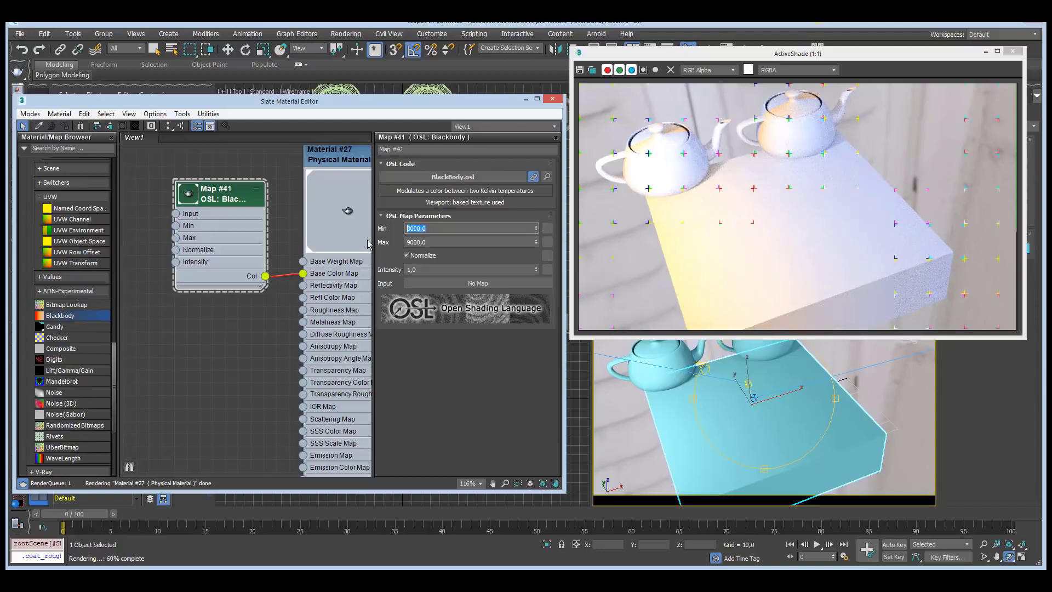
pyautogui.write('10')
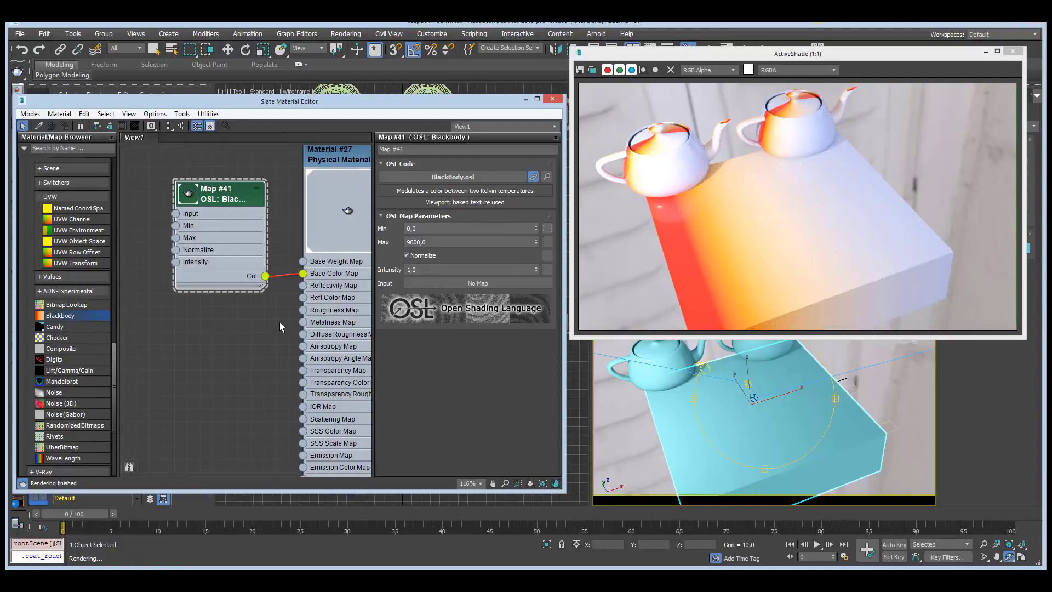
# Add a Mandelbrot map and wire its Fac output into the Blackbody map's Input
pyautogui.moveTo(179, 365); pyautogui.dragTo(246, 364, button='middle')
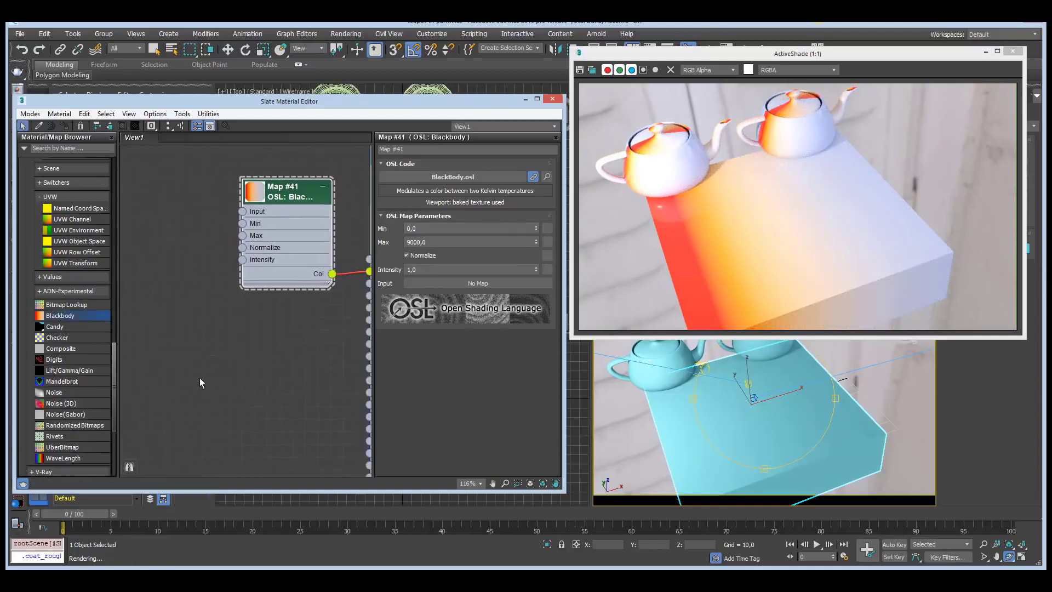
pyautogui.click(61, 382)
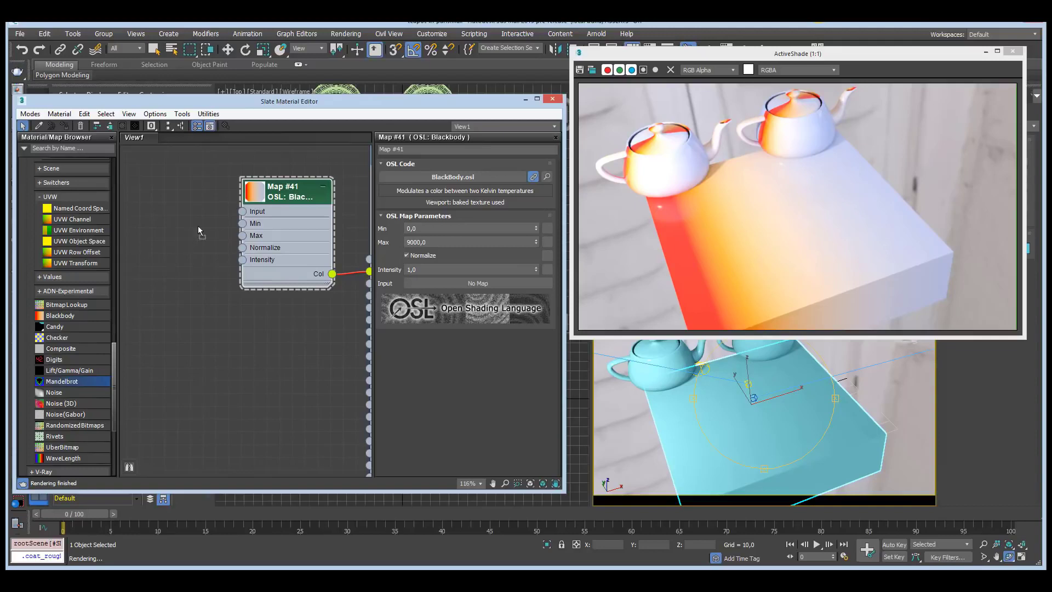
pyautogui.moveTo(241, 214); pyautogui.dragTo(242, 213)
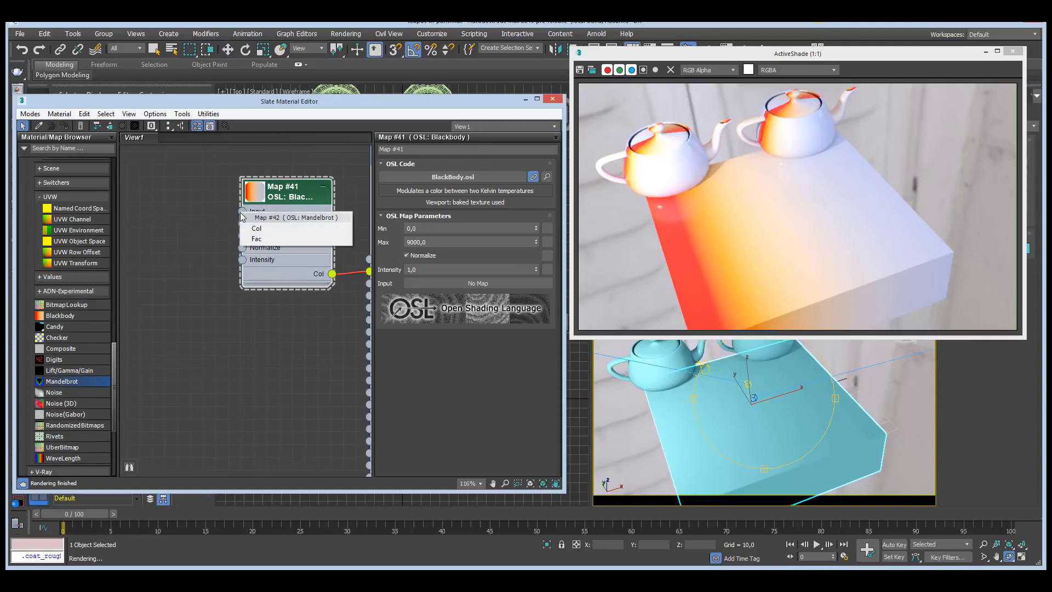
pyautogui.click(268, 240)
pyautogui.moveTo(230, 250); pyautogui.dragTo(235, 310, button='middle')
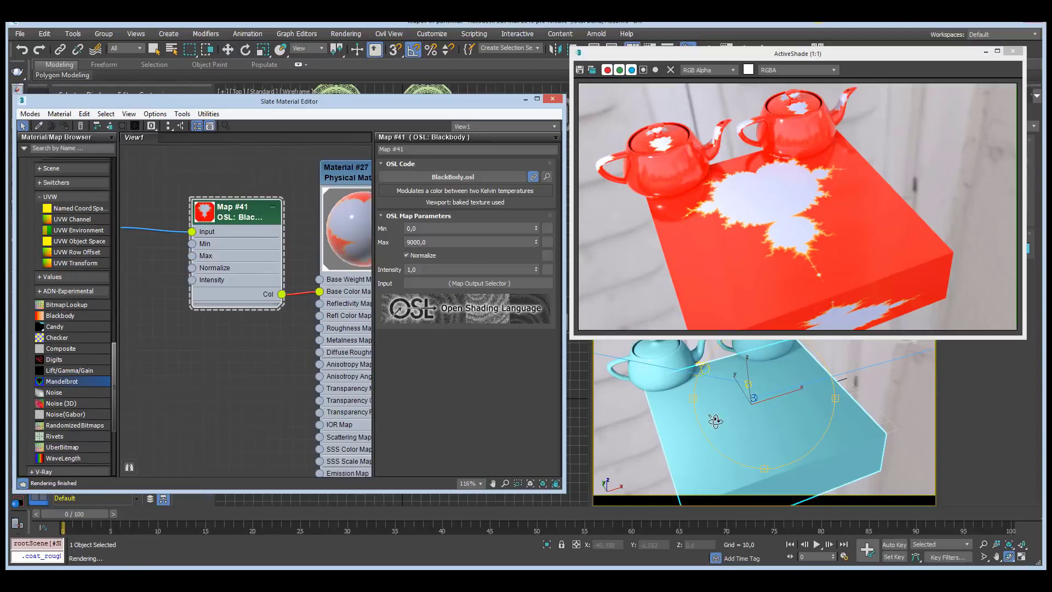
# Load the Mandelbrot map's parameters and set its Iterations to 512
pyautogui.scroll(1, 722, 424)
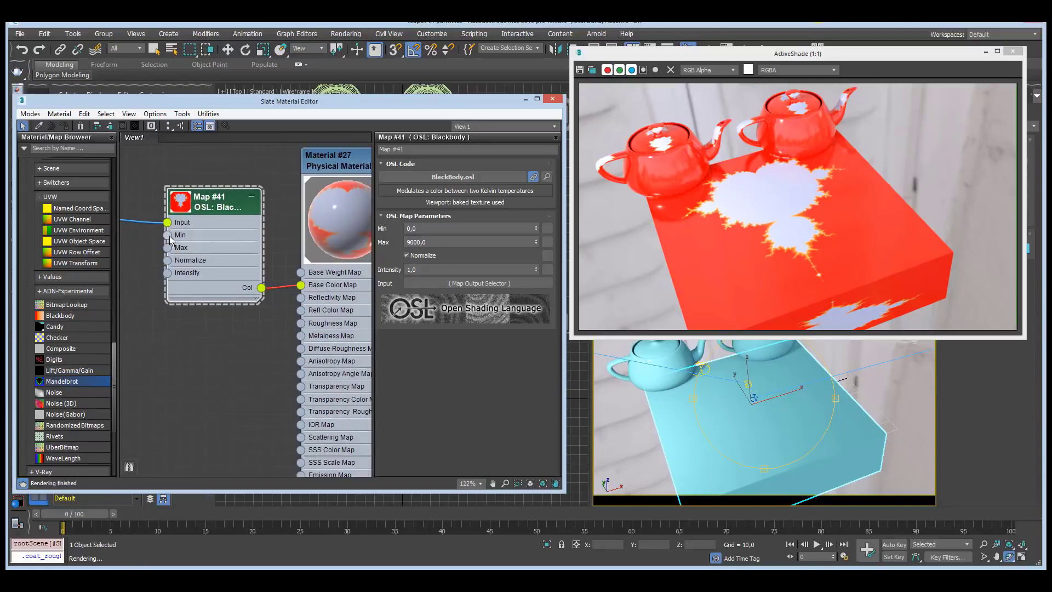
pyautogui.moveTo(143, 247); pyautogui.dragTo(205, 277, button='middle')
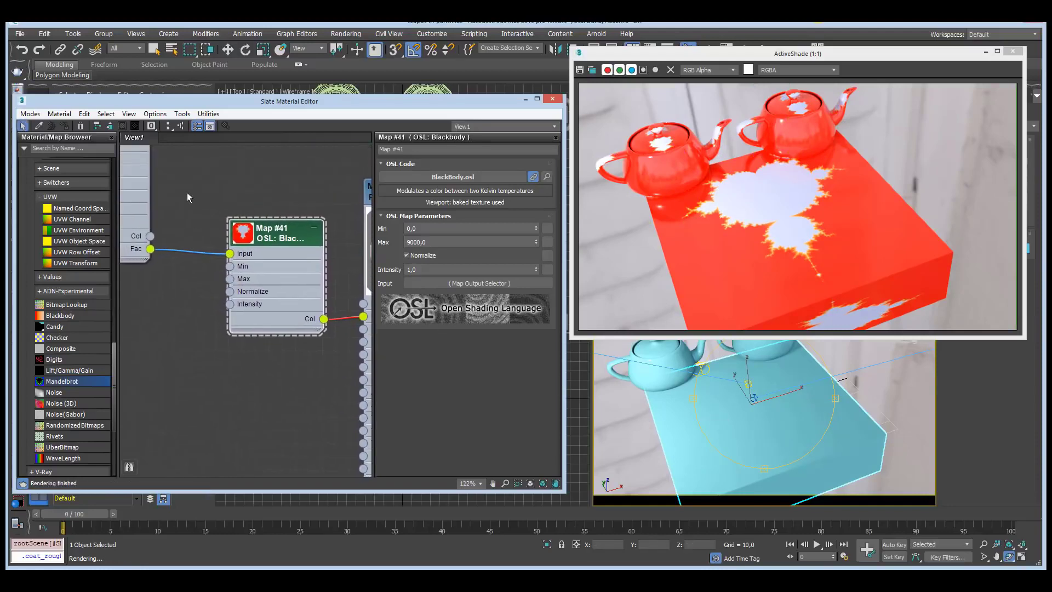
pyautogui.moveTo(186, 192); pyautogui.dragTo(225, 254, button='middle')
pyautogui.click(175, 230)
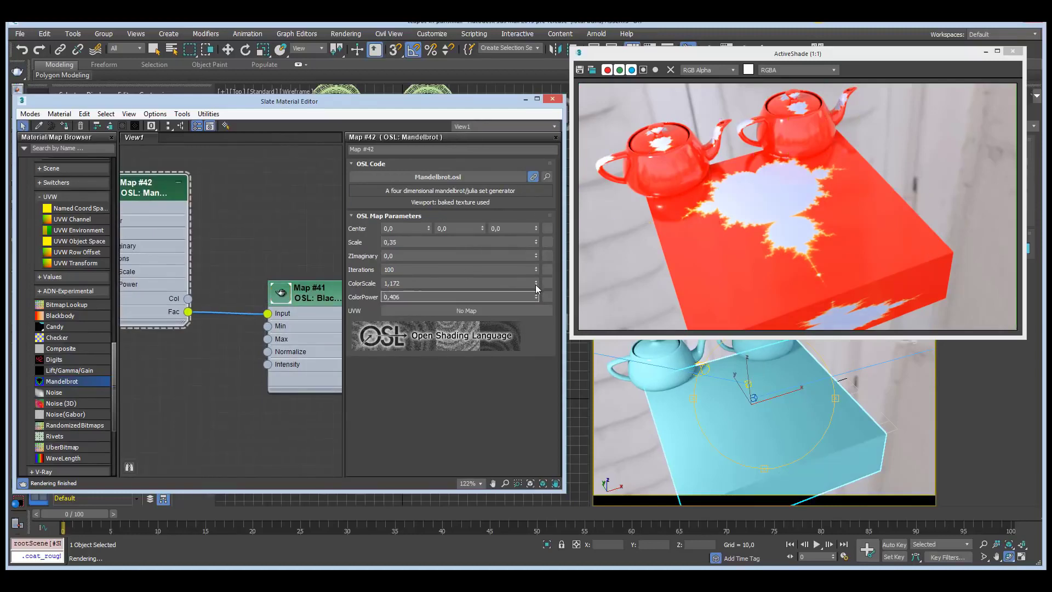
pyautogui.click(405, 269)
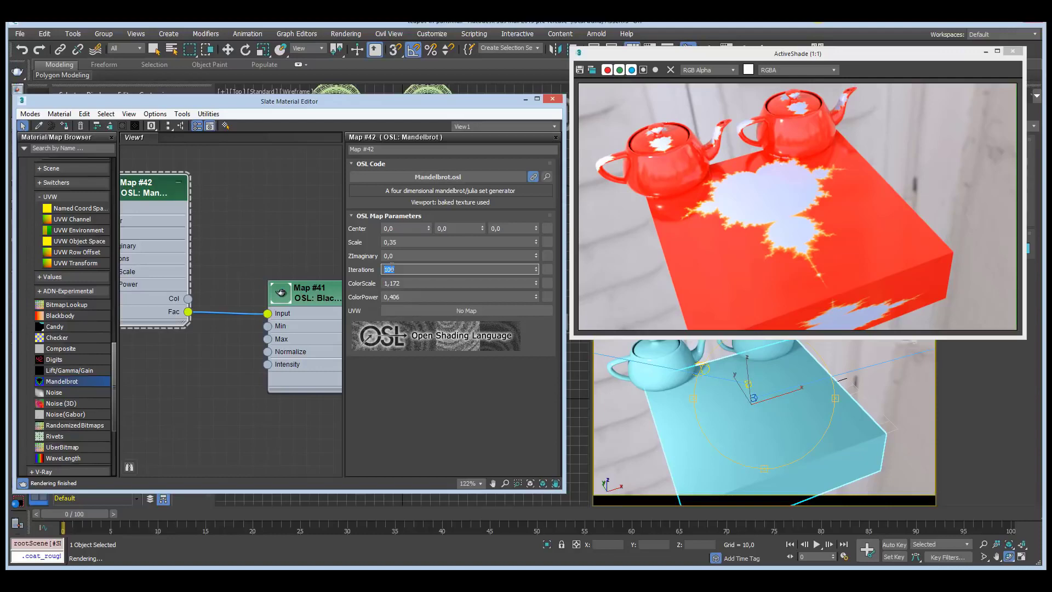
pyautogui.write('512')
pyautogui.press('Return')
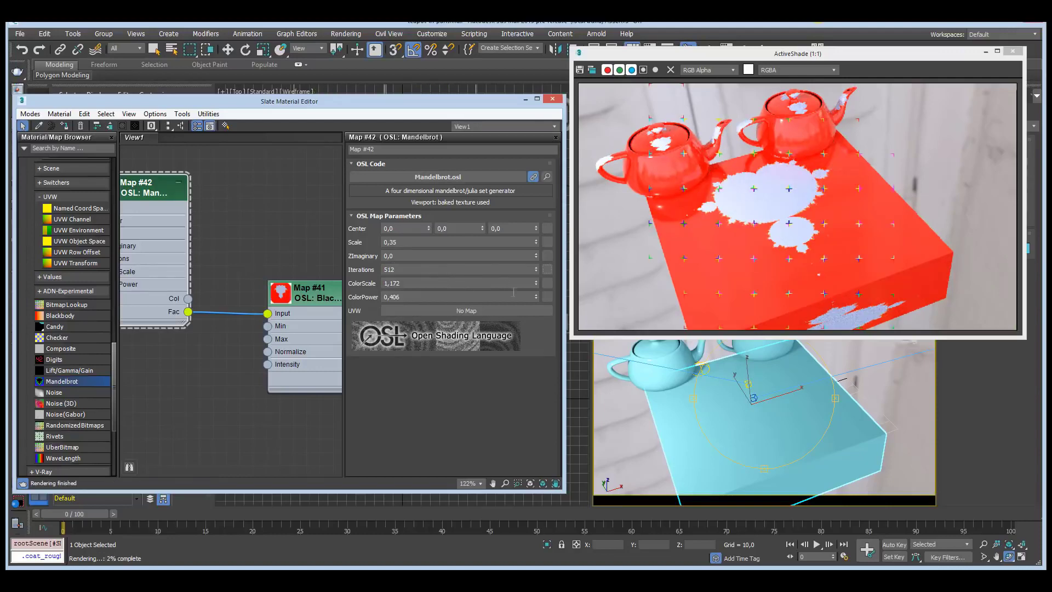
# Raise the Mandelbrot map's ColorScale to 15,635 and inspect the fractal's edge up close in ActiveShade
pyautogui.moveTo(535, 283); pyautogui.dragTo(536, 129)
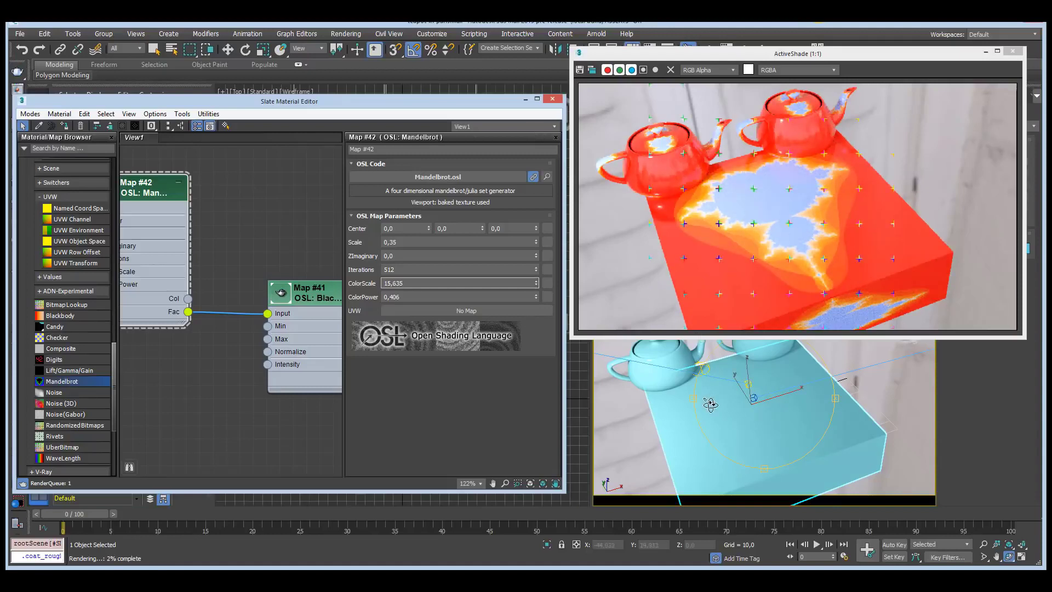
pyautogui.scroll(5, 711, 405)
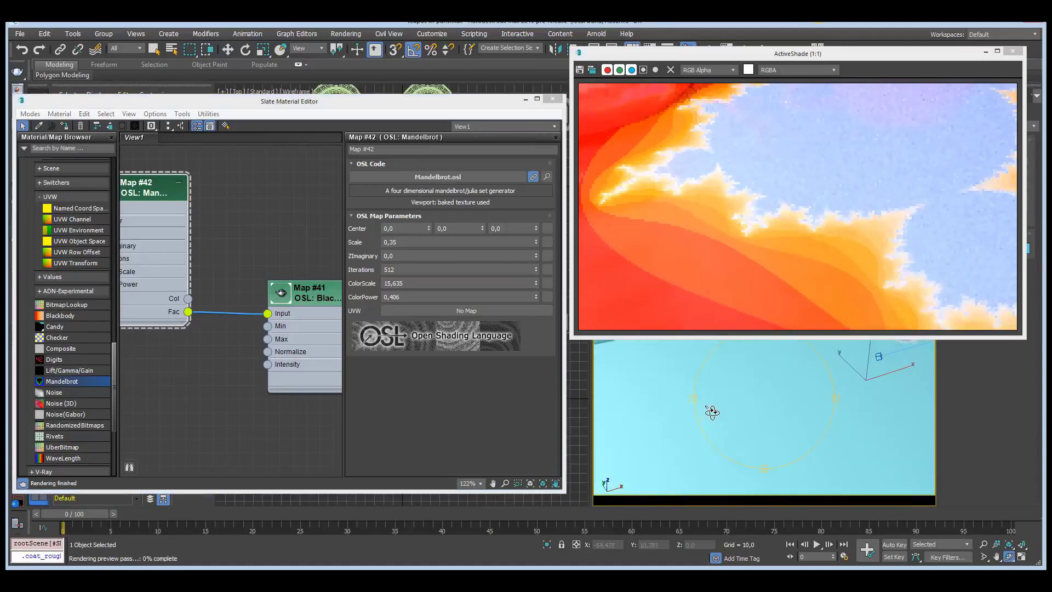
pyautogui.scroll(4, 735, 415)
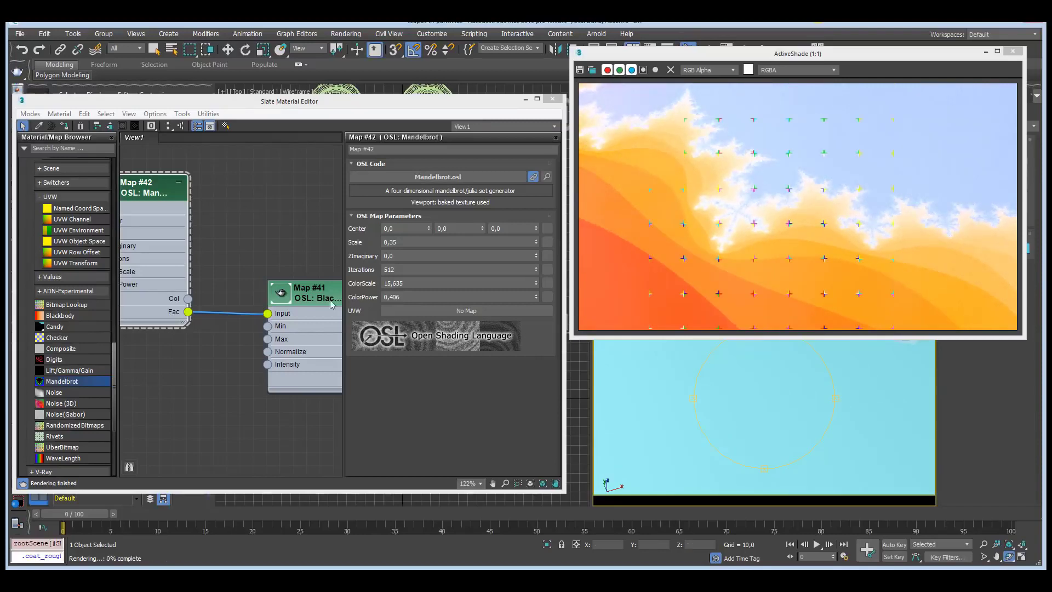
# Turn off Normalize on the Blackbody map and set its Intensity to 0,001
pyautogui.doubleClick(316, 288)
pyautogui.moveTo(318, 293); pyautogui.dragTo(305, 280)
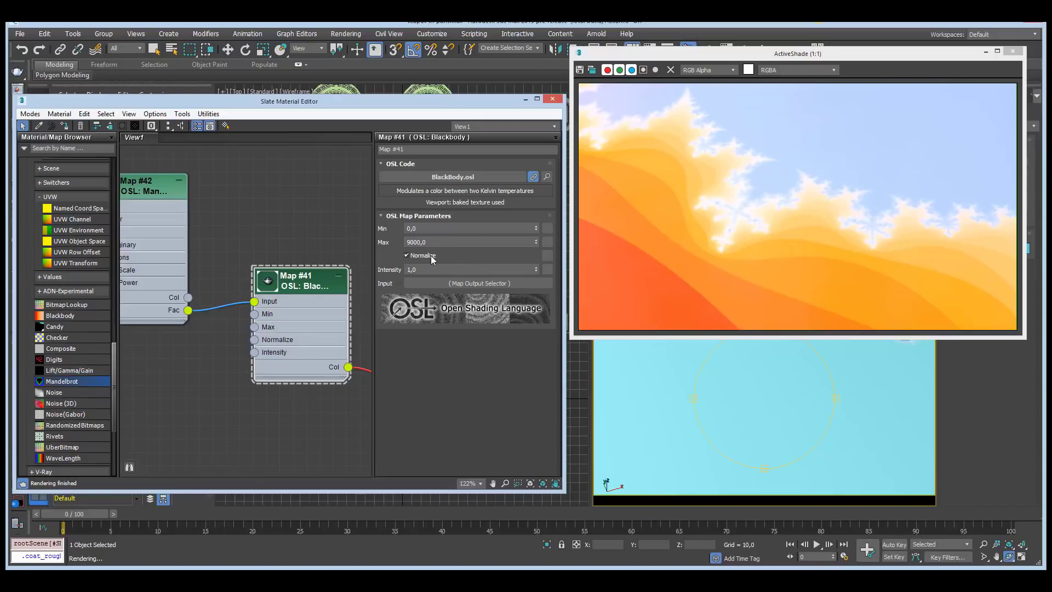
pyautogui.moveTo(735, 338); pyautogui.dragTo(706, 359)
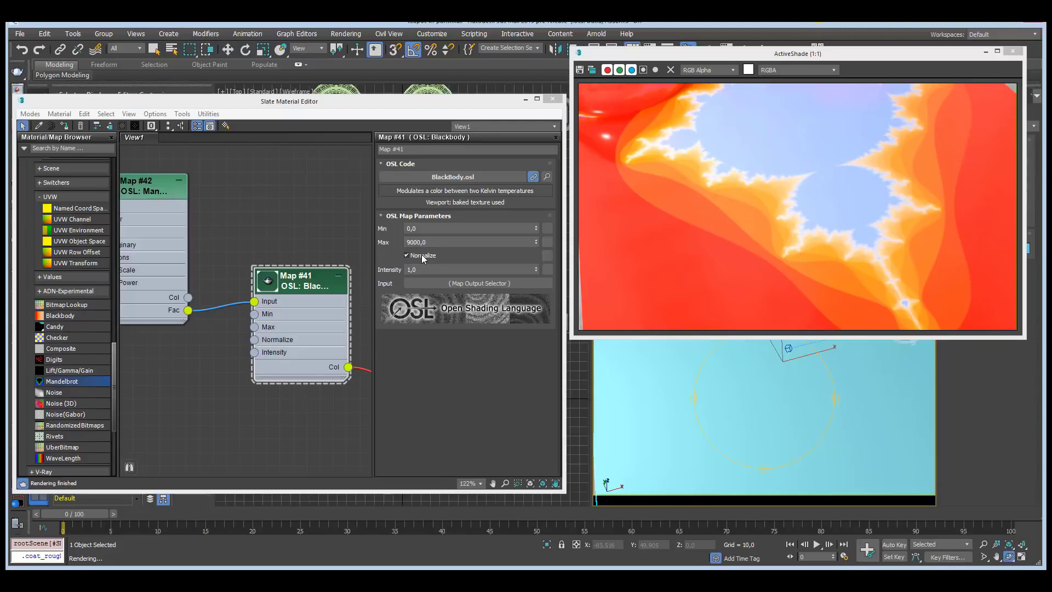
pyautogui.click(422, 254)
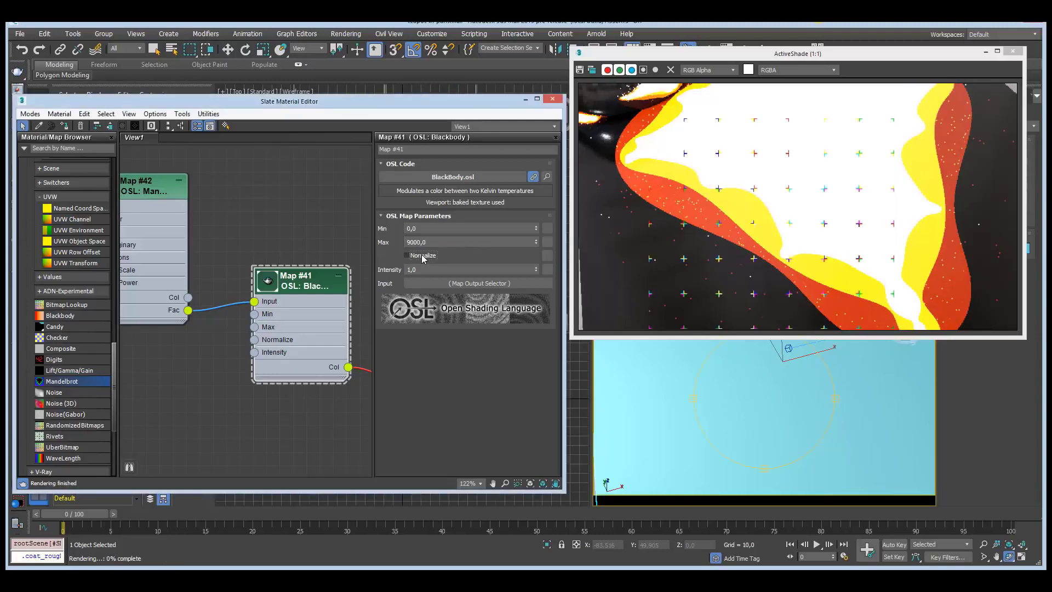
pyautogui.click(427, 269)
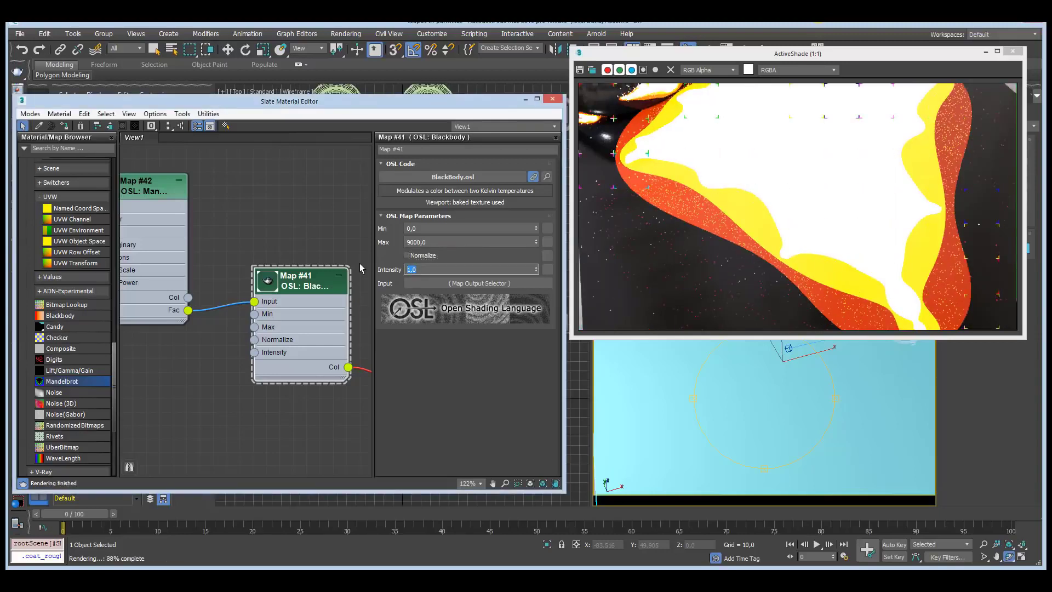
pyautogui.write('0,001')
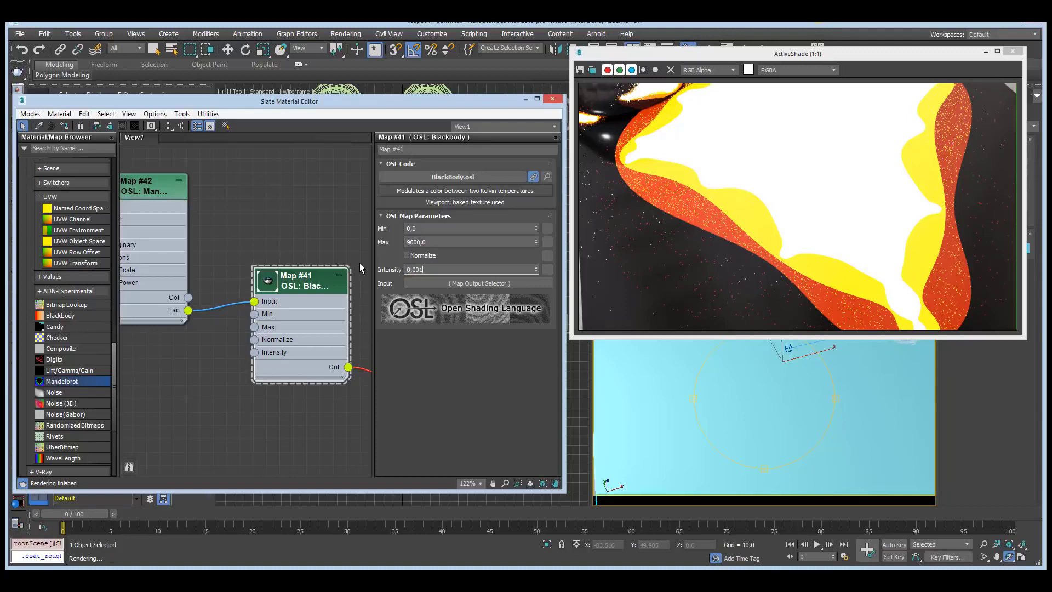
pyautogui.press('Return')
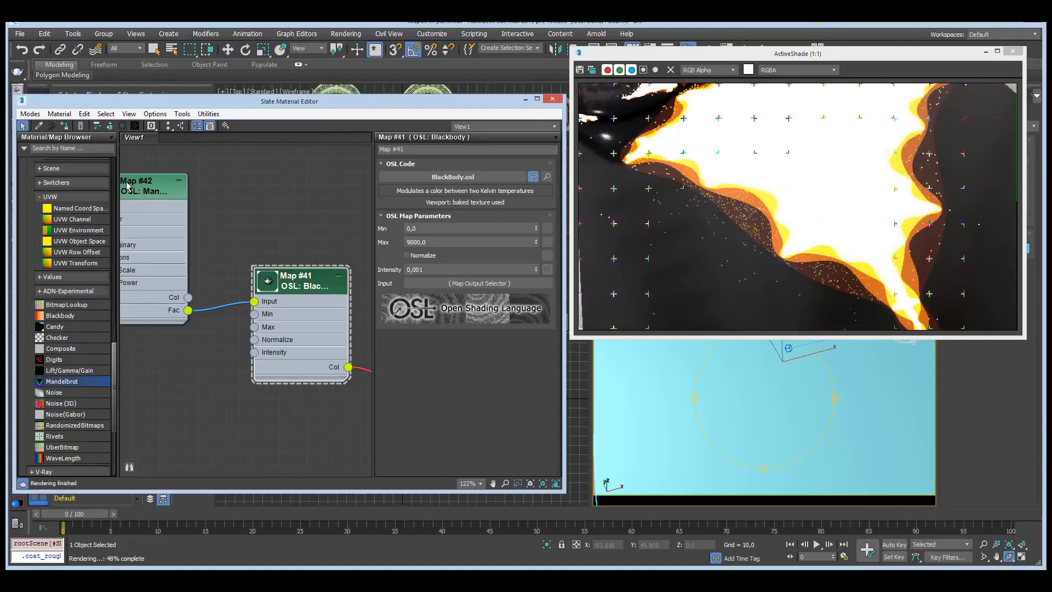
# Lower the Mandelbrot map's ColorScale to 4,68
pyautogui.click(128, 187)
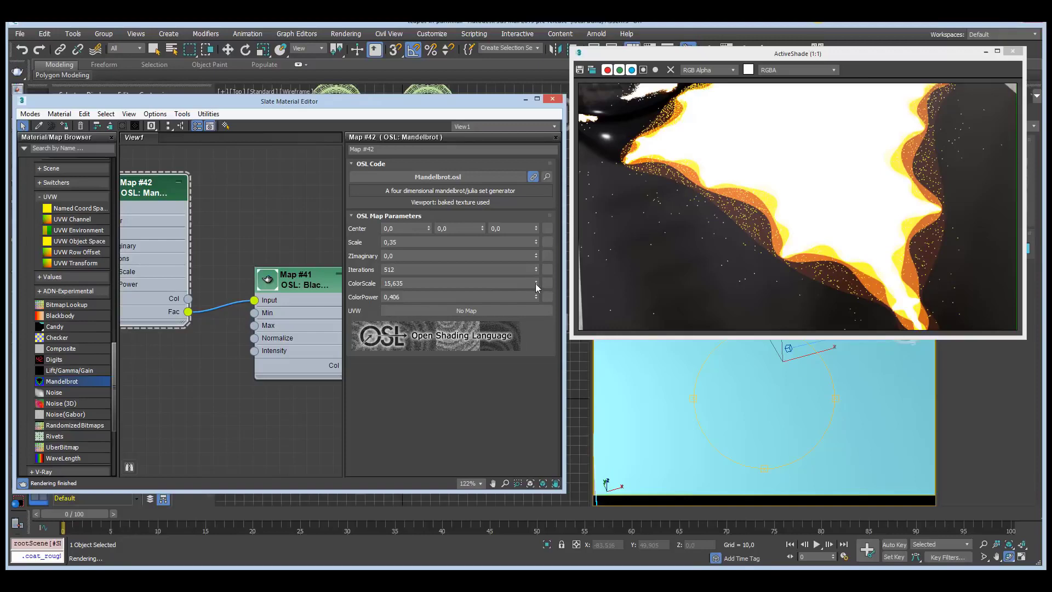
pyautogui.moveTo(535, 287); pyautogui.dragTo(530, 354)
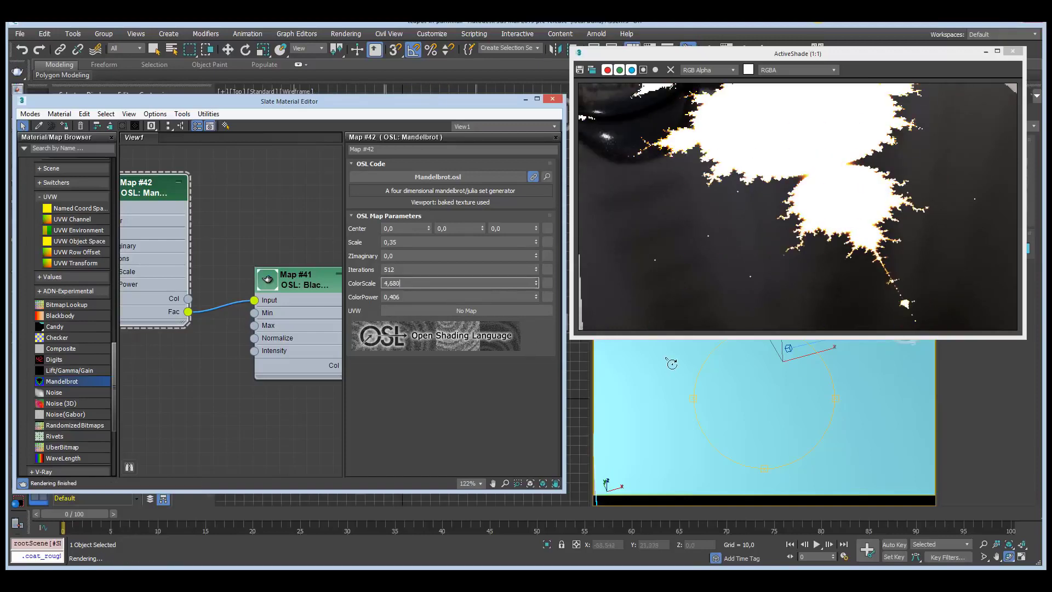
pyautogui.moveTo(732, 399)
pyautogui.mouseDown()
pyautogui.moveTo(767, 399)
pyautogui.moveTo(733, 388)
pyautogui.mouseUp()
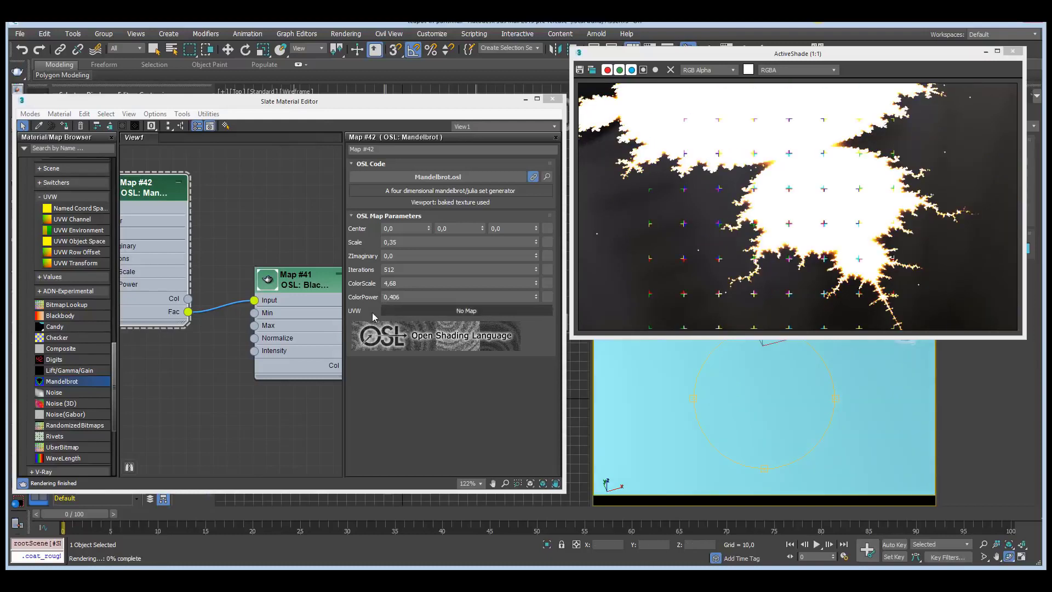
# Turn Normalize back on for the Blackbody map and set its Intensity to 1
pyautogui.doubleClick(296, 284)
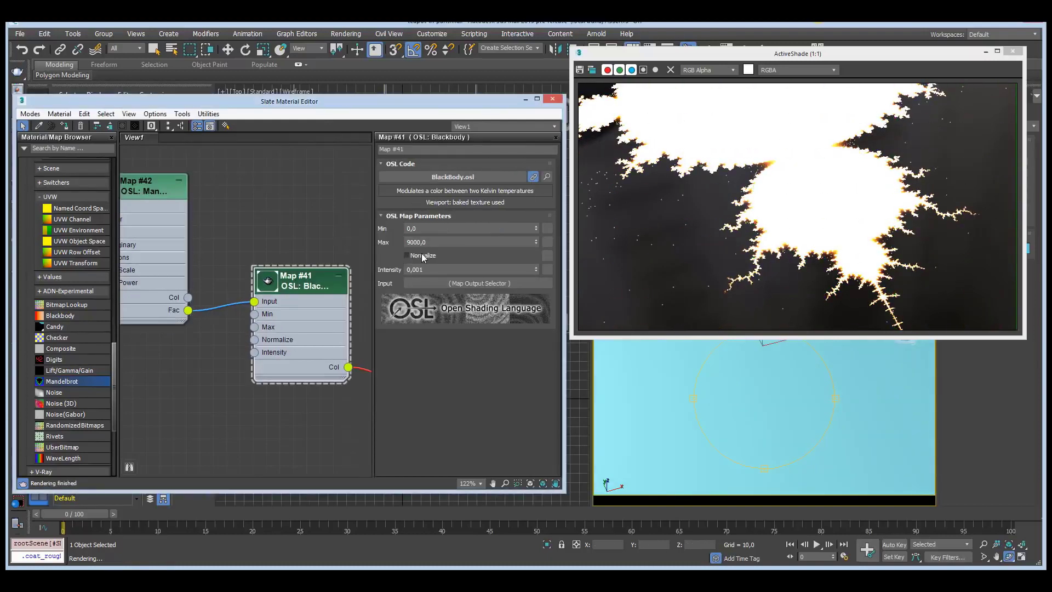
pyautogui.doubleClick(419, 269)
pyautogui.write('1')
pyautogui.press('Return')
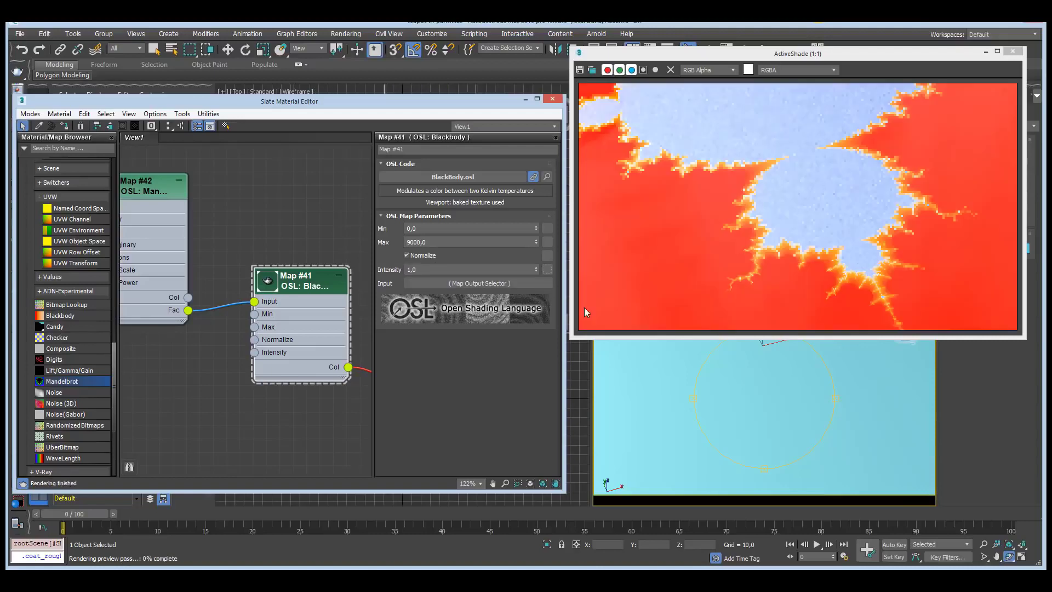
# Connect the Mandelbrot map's Col output to the Physical Material's Base Color Map and delete the Blackbody map
pyautogui.moveTo(730, 392)
pyautogui.mouseDown()
pyautogui.moveTo(758, 382)
pyautogui.moveTo(748, 395)
pyautogui.mouseUp()
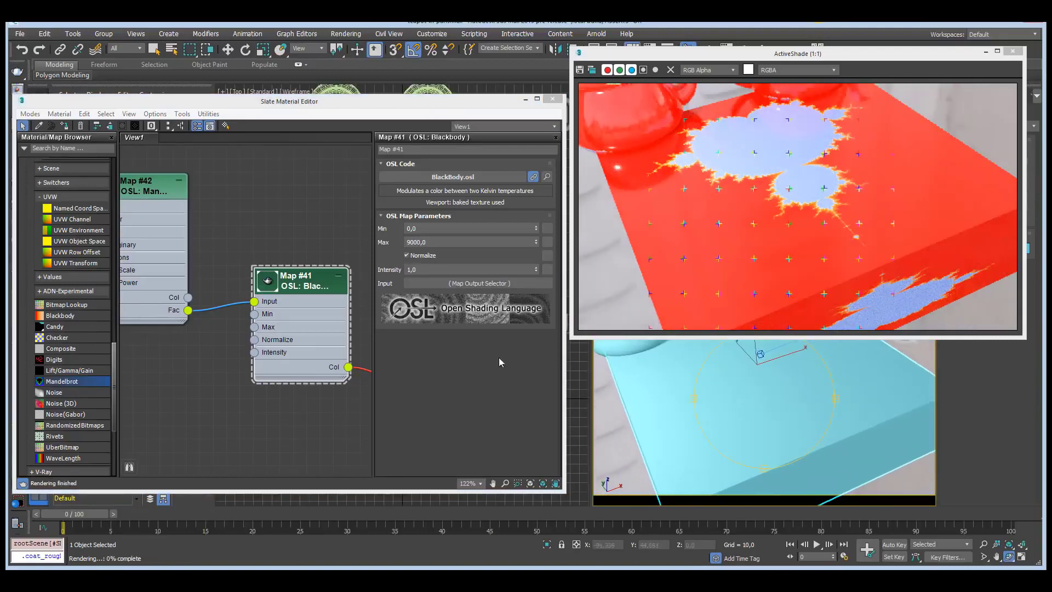
pyautogui.scroll(-4, 244, 357)
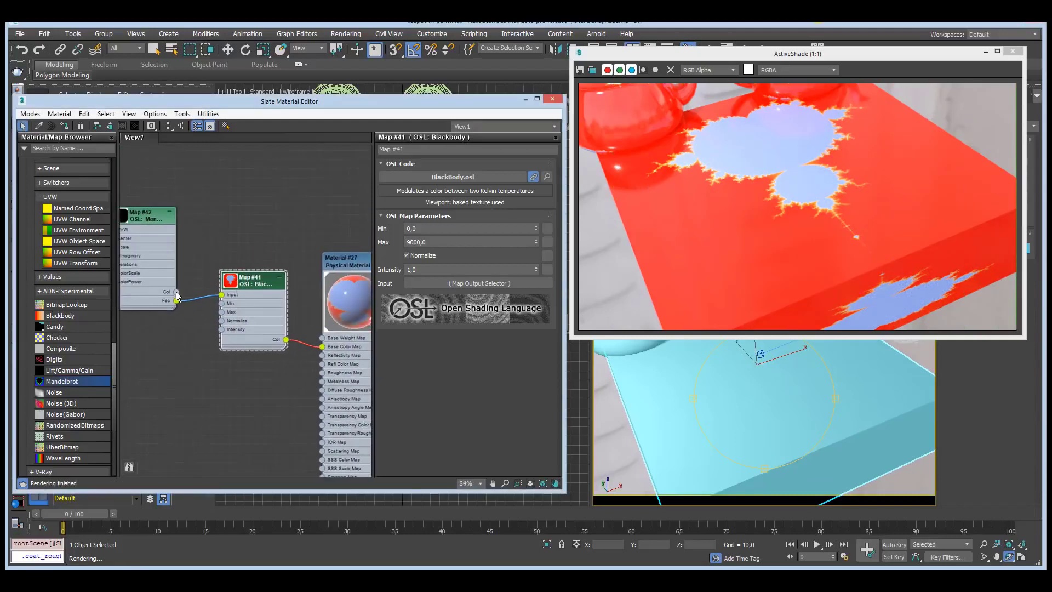
pyautogui.moveTo(290, 330); pyautogui.dragTo(321, 346)
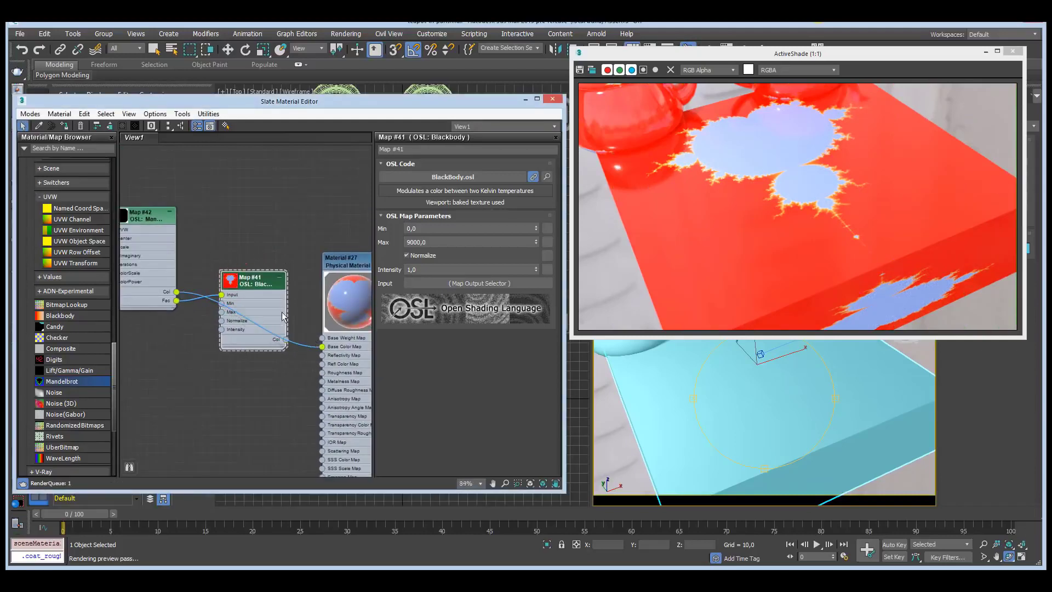
pyautogui.moveTo(257, 281); pyautogui.dragTo(258, 248)
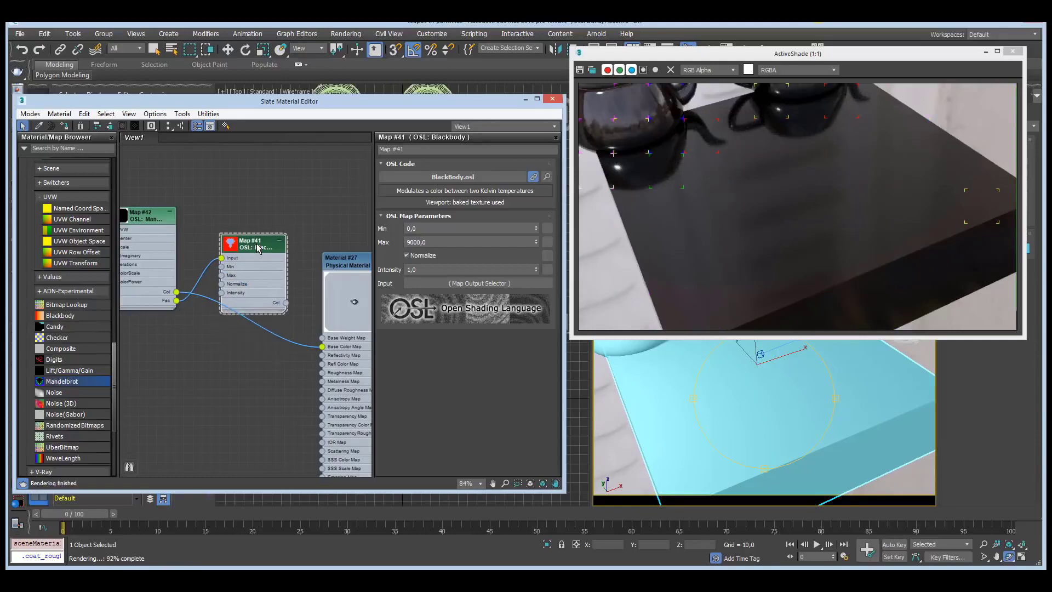
pyautogui.press('Delete')
# Set the Mandelbrot map's ColorScale to 1 and its ColorPower to 1
pyautogui.click(150, 219)
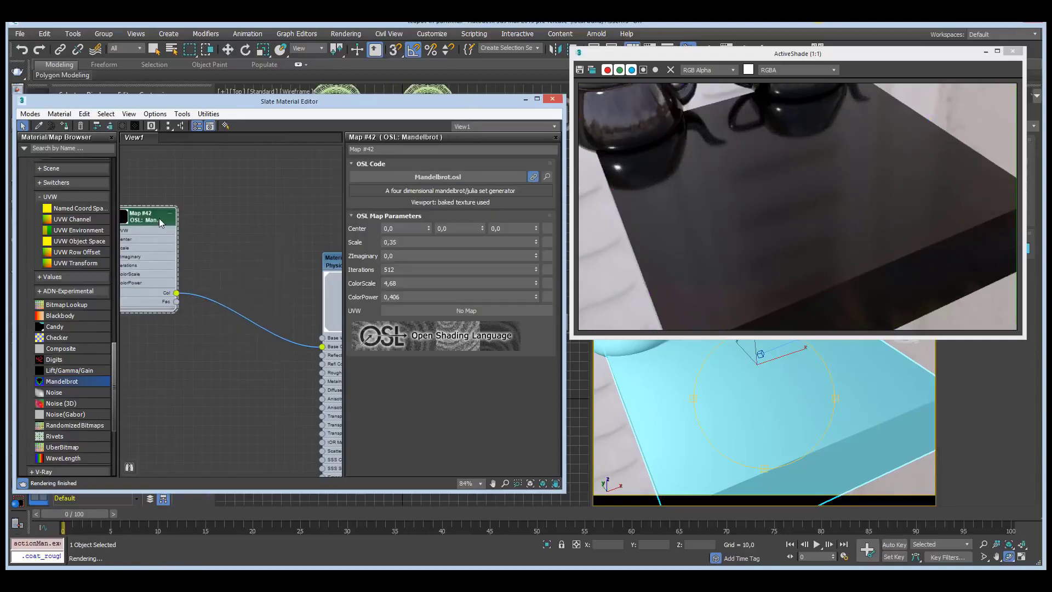
pyautogui.doubleClick(427, 283)
pyautogui.write('1')
pyautogui.press('Return')
pyautogui.doubleClick(460, 293)
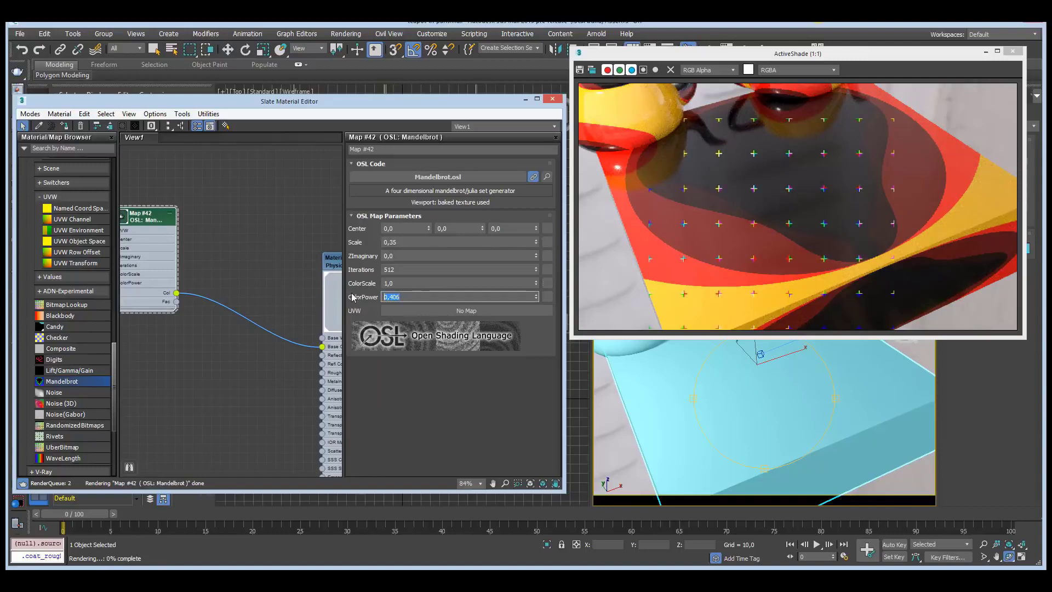
pyautogui.write('1')
pyautogui.press('Return')
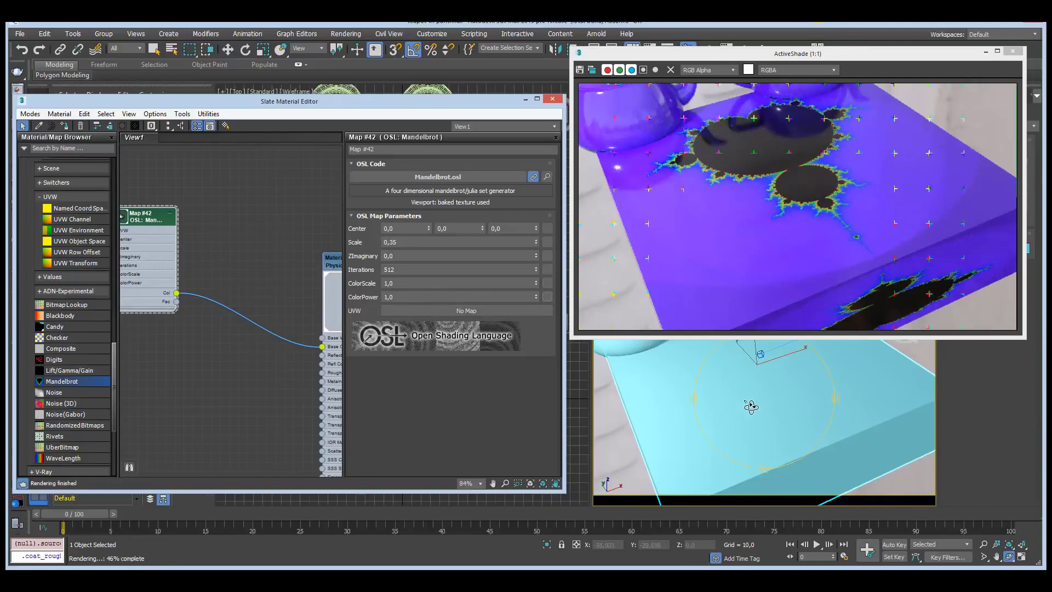
# Enlarge the Mandelbrot node's preview and reposition the node to leave room for a map on its input side
pyautogui.moveTo(764, 432); pyautogui.dragTo(740, 436)
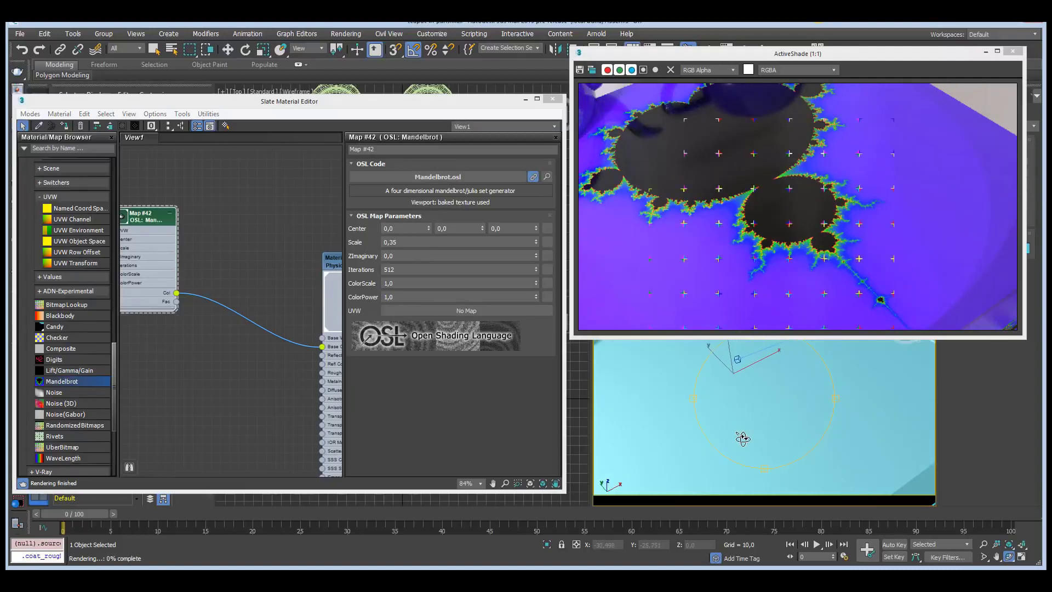
pyautogui.moveTo(742, 438); pyautogui.dragTo(774, 425)
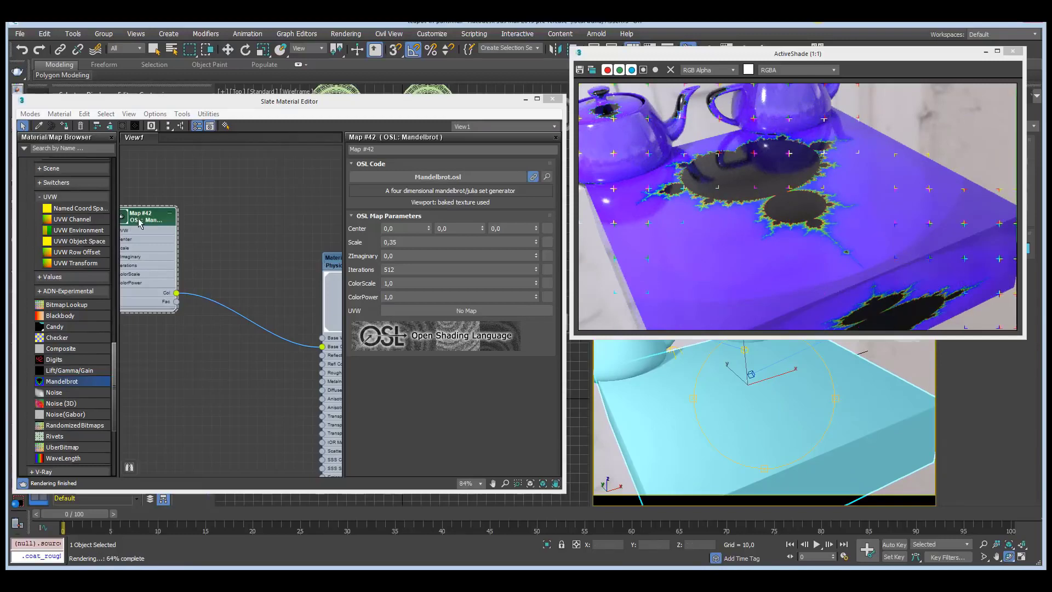
pyautogui.moveTo(140, 222); pyautogui.dragTo(165, 231)
pyautogui.doubleClick(147, 263)
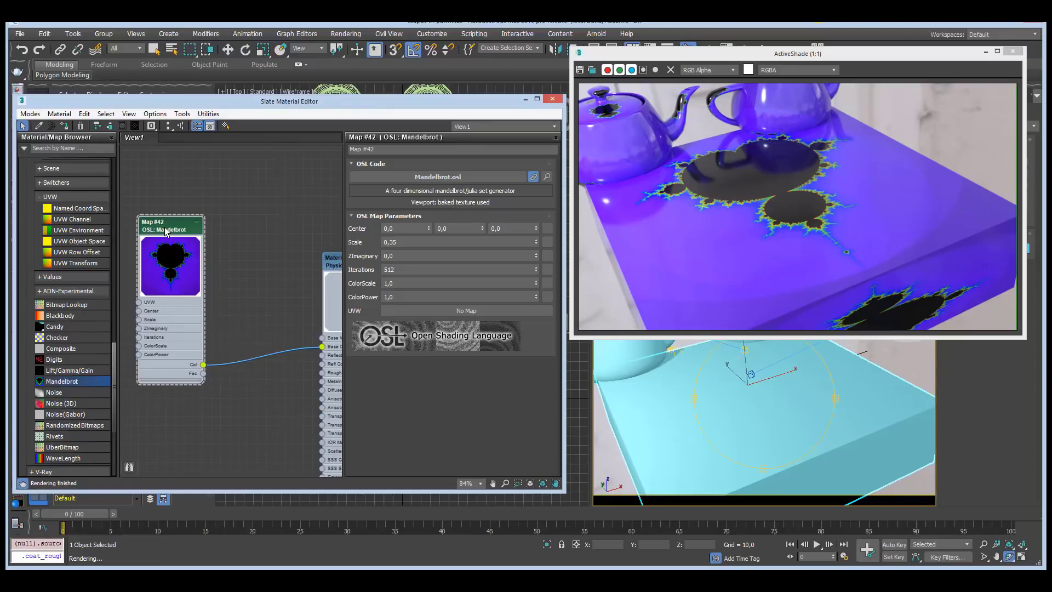
pyautogui.moveTo(166, 231); pyautogui.dragTo(174, 222)
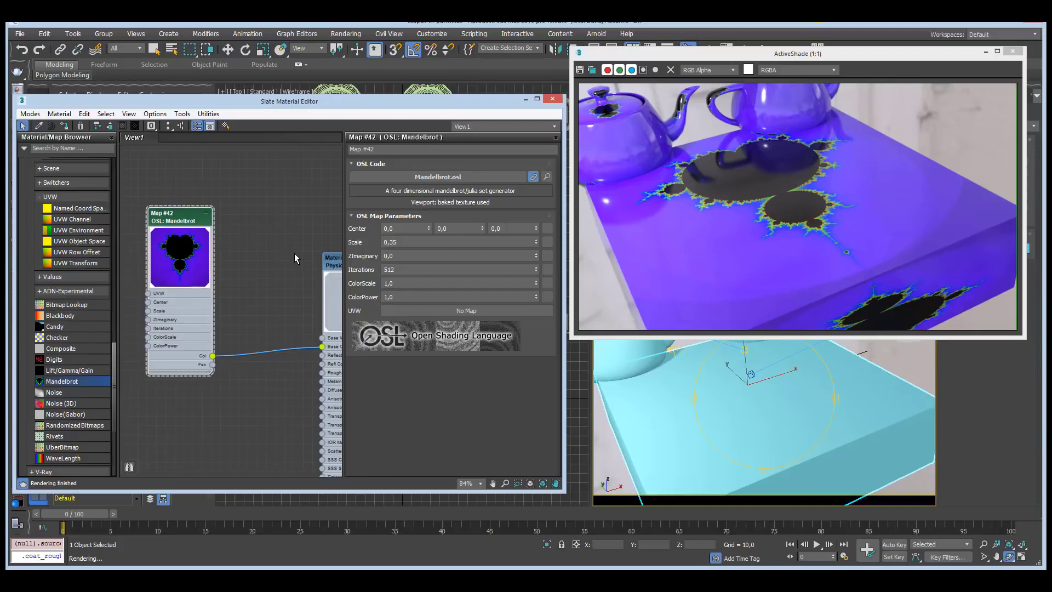
pyautogui.moveTo(225, 266); pyautogui.dragTo(299, 261, button='middle')
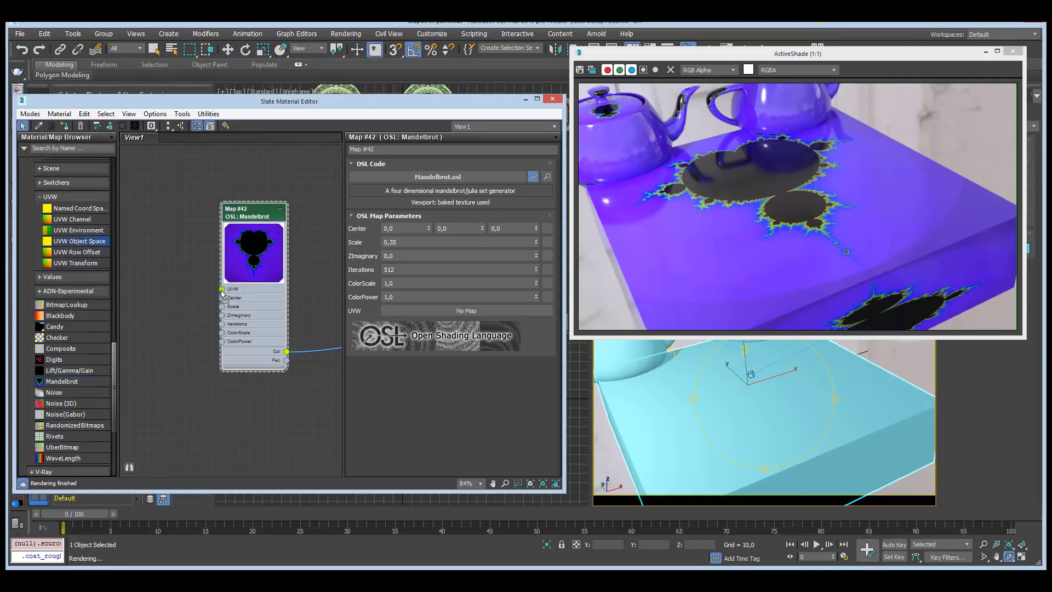
# Try a UVW Object Space map on the Mandelbrot map's UVW input, and delete it
pyautogui.moveTo(222, 294); pyautogui.dragTo(221, 294)
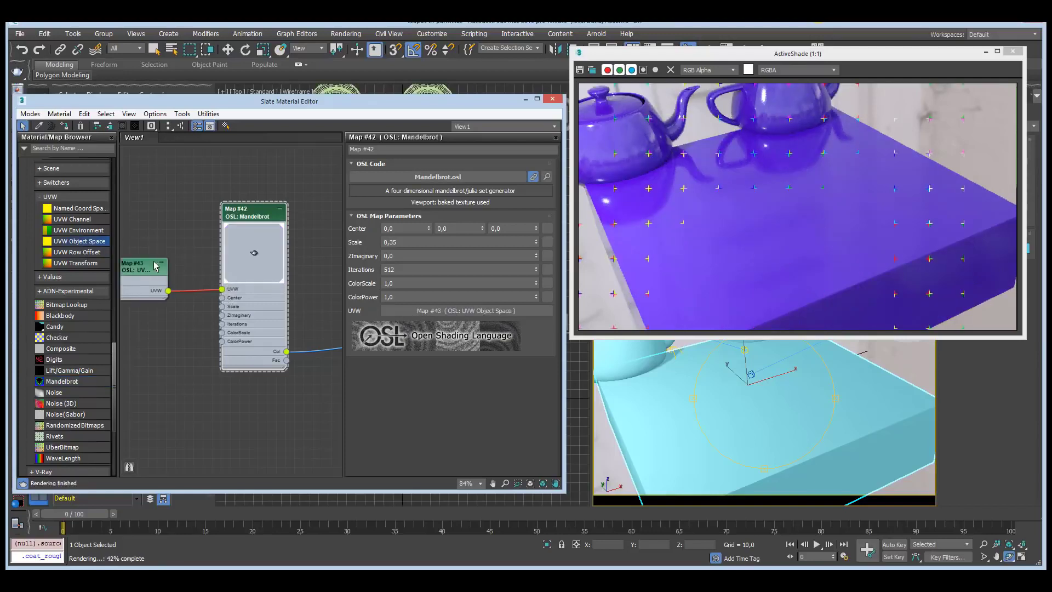
pyautogui.moveTo(144, 265); pyautogui.dragTo(152, 256)
pyautogui.press('Delete')
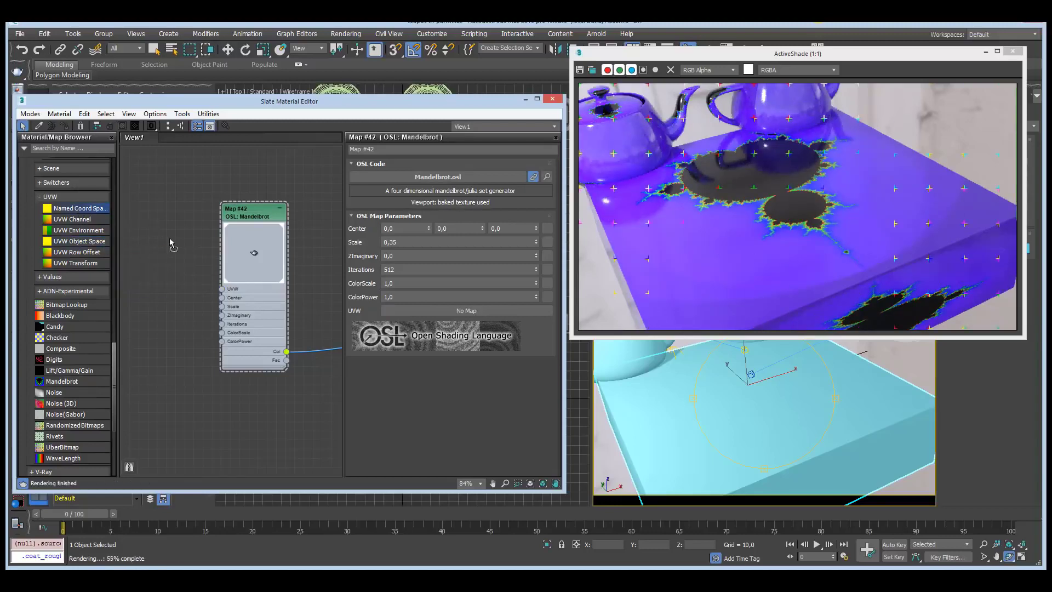
# Connect a Named Coord Space map to the Mandelbrot map's UVW input and set its Coordspace to world
pyautogui.moveTo(222, 294); pyautogui.dragTo(176, 281)
pyautogui.moveTo(141, 249); pyautogui.dragTo(157, 249, button='middle')
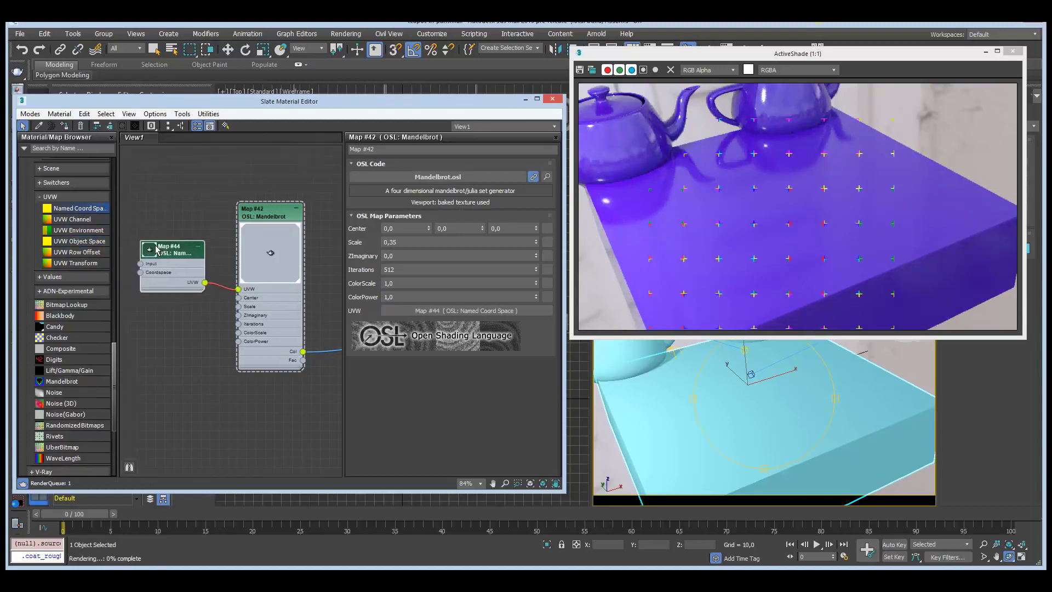
pyautogui.doubleClick(157, 249)
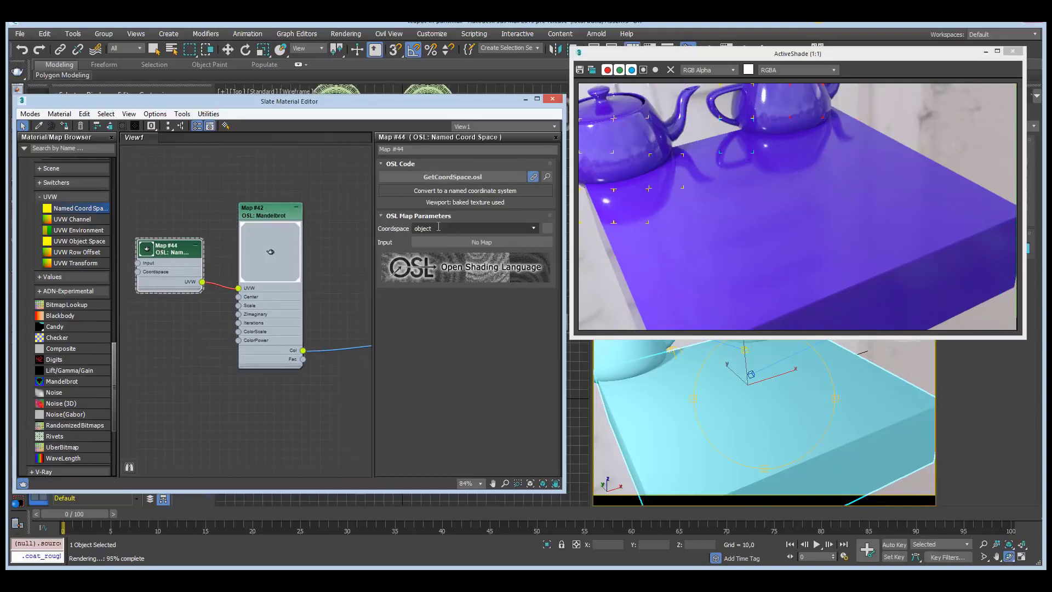
pyautogui.click(536, 228)
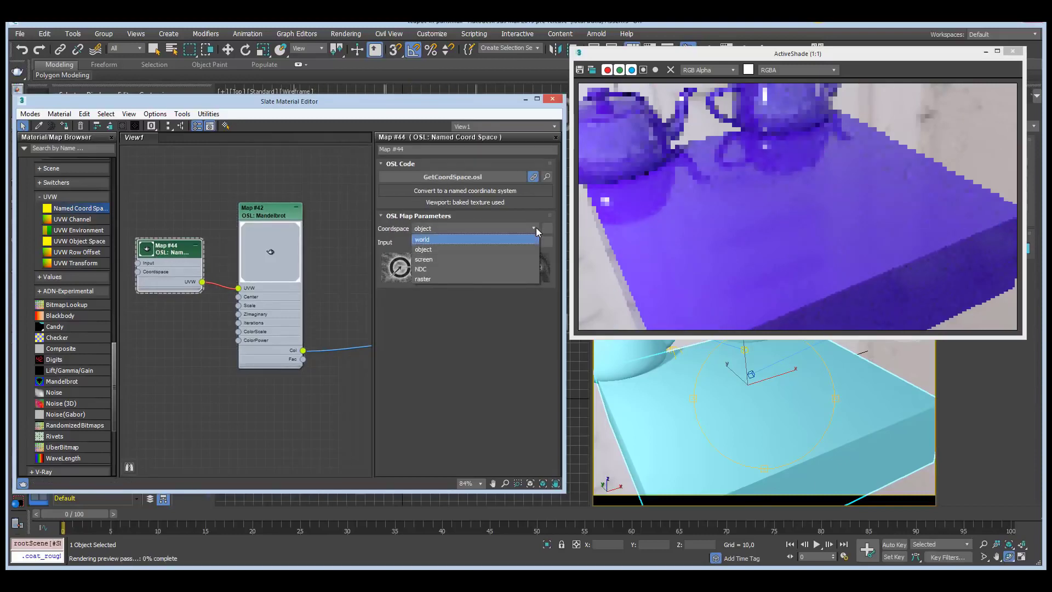
pyautogui.click(435, 241)
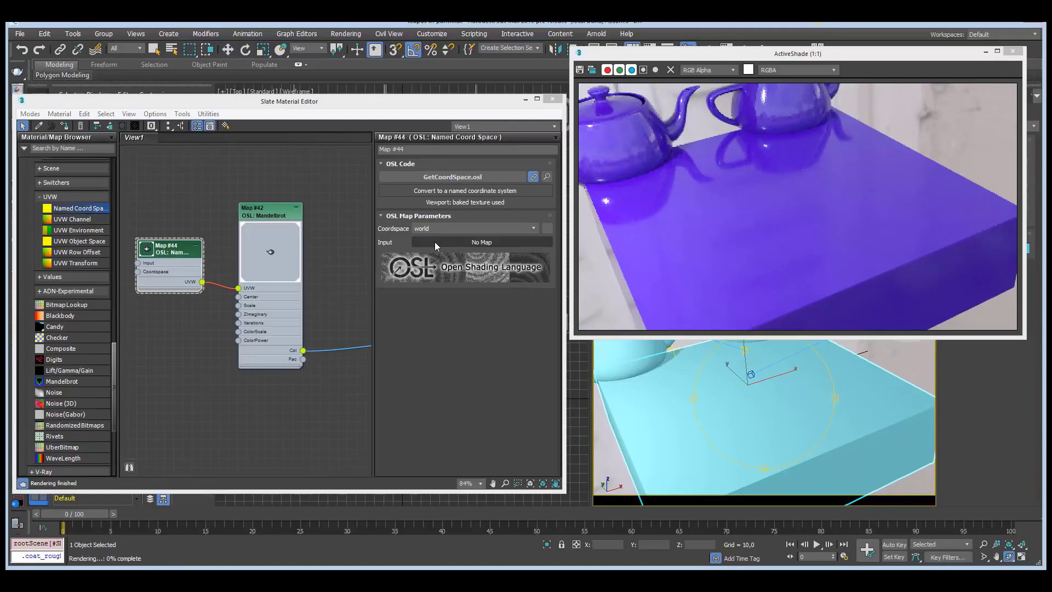
# Set the Mandelbrot map's Scale to 25 and raise it further to 65,169
pyautogui.doubleClick(264, 217)
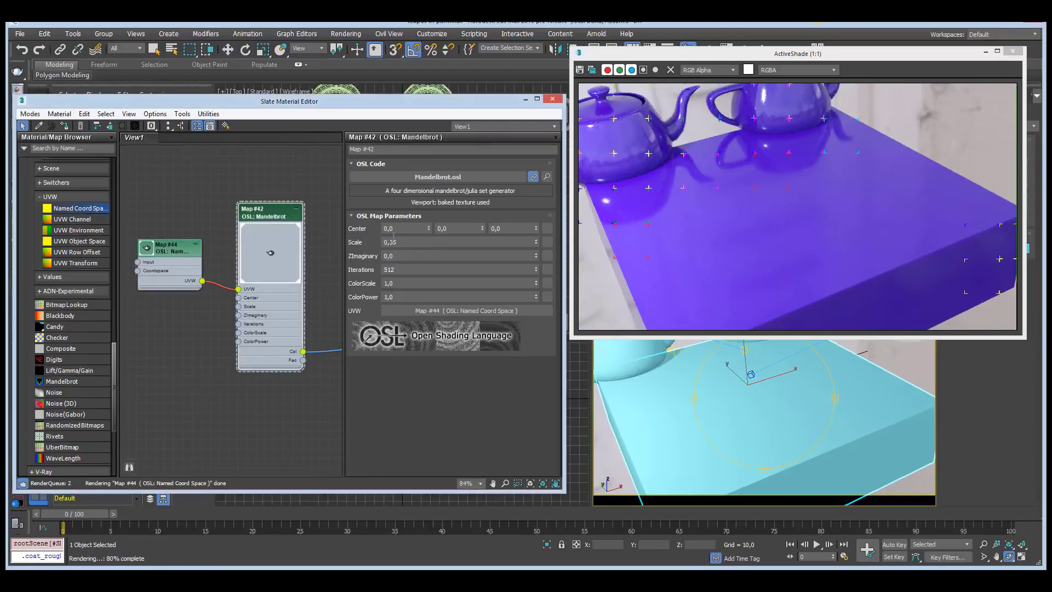
pyautogui.click(369, 239)
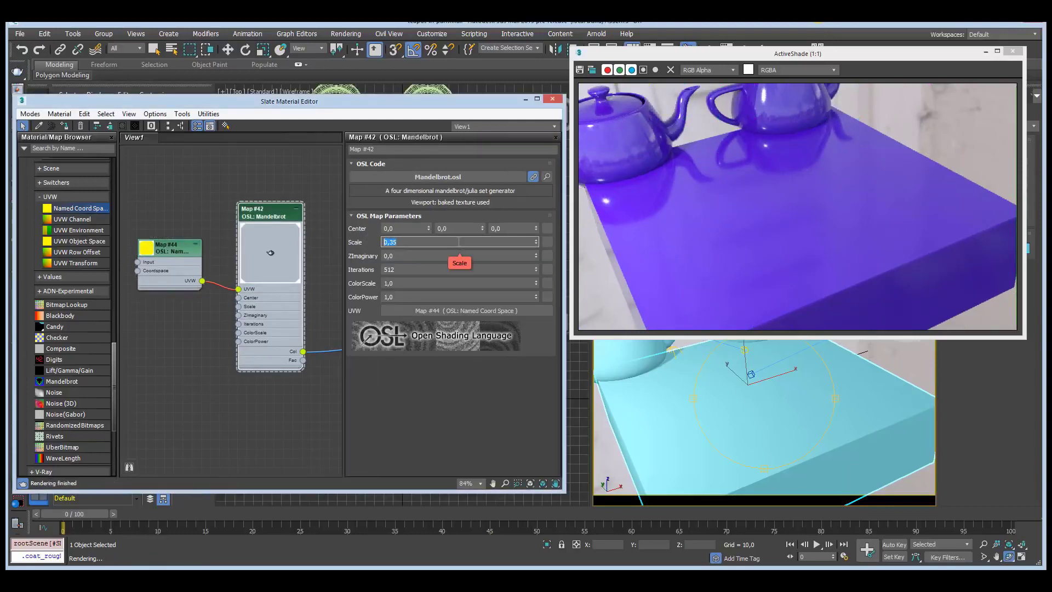
pyautogui.write('25')
pyautogui.press('Return')
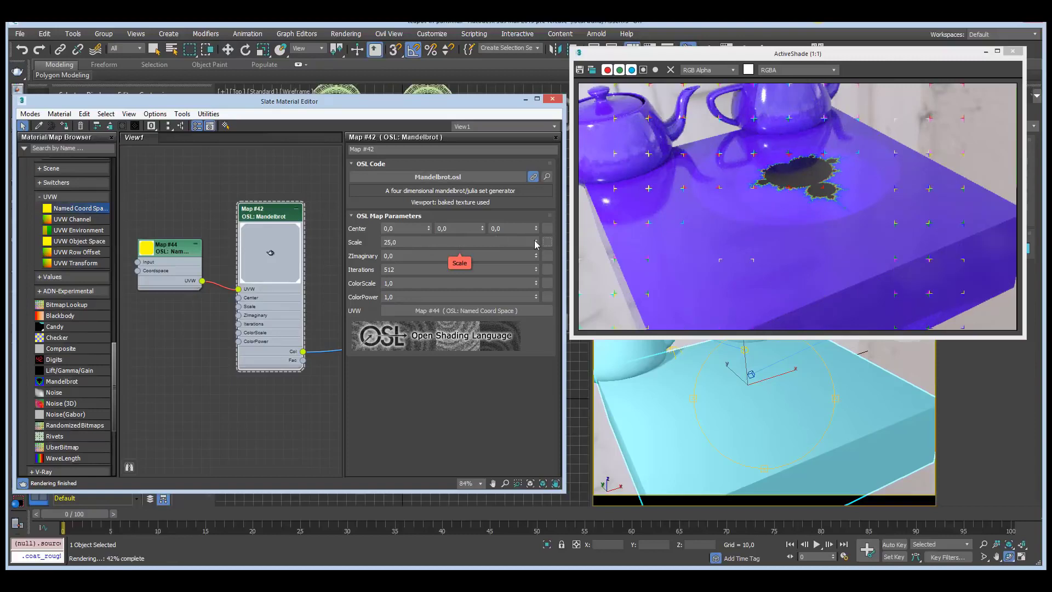
pyautogui.moveTo(536, 242); pyautogui.dragTo(532, 192)
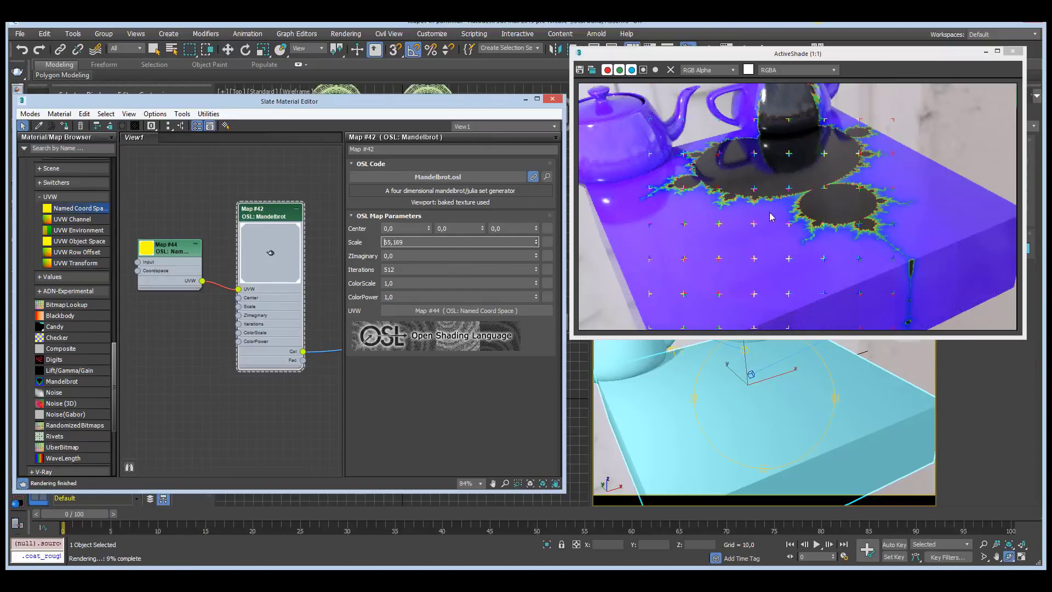
# Shift the fractal across the box by setting the second Center value of the Mandelbrot map to -0,43
pyautogui.moveTo(766, 367); pyautogui.dragTo(737, 402, button='middle')
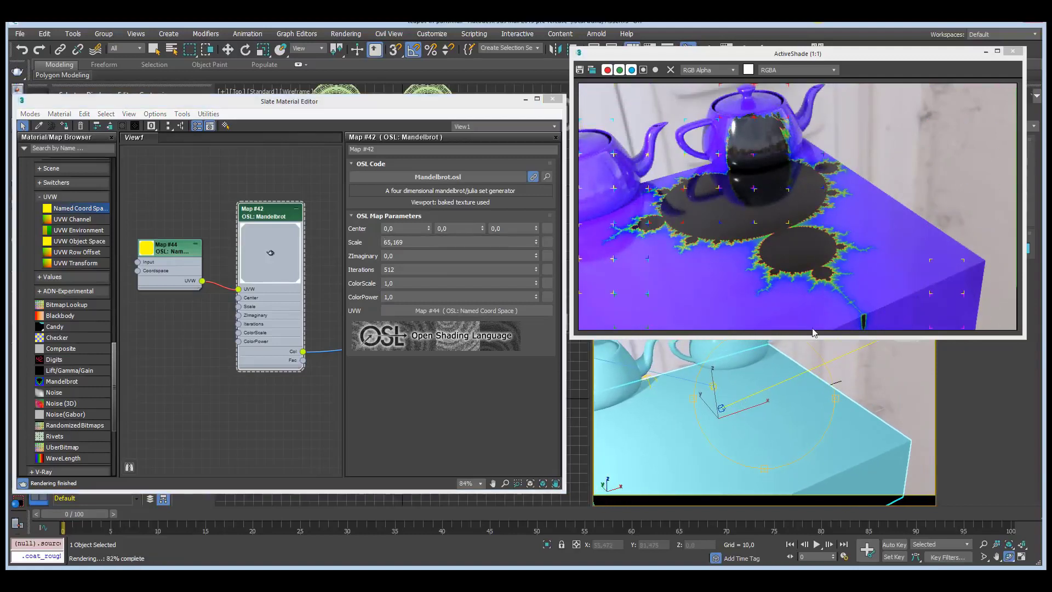
pyautogui.moveTo(830, 415); pyautogui.dragTo(826, 373, button='middle')
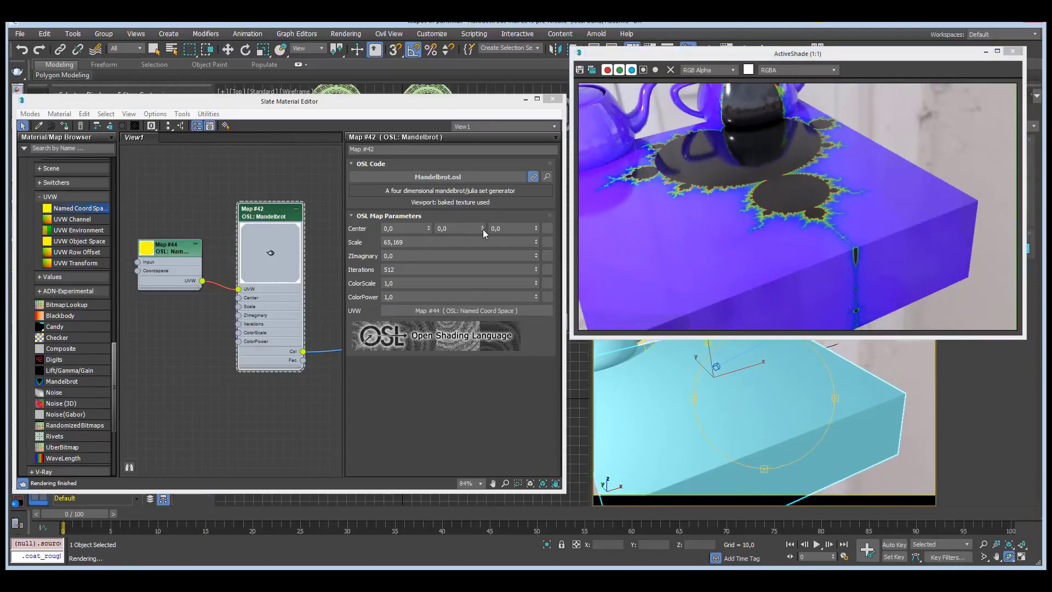
pyautogui.moveTo(481, 229); pyautogui.dragTo(484, 252)
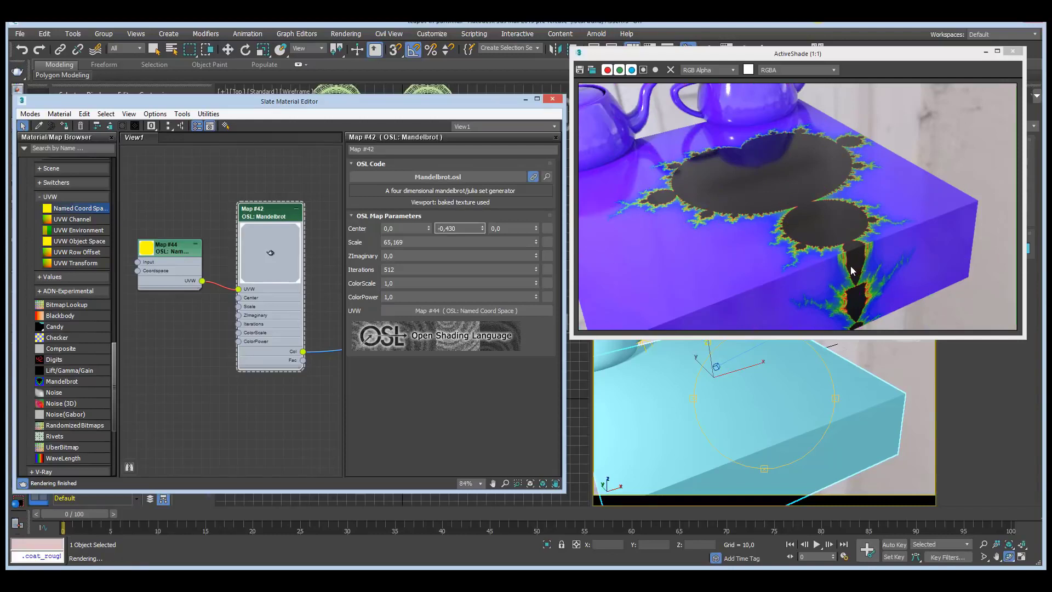
pyautogui.click(754, 254)
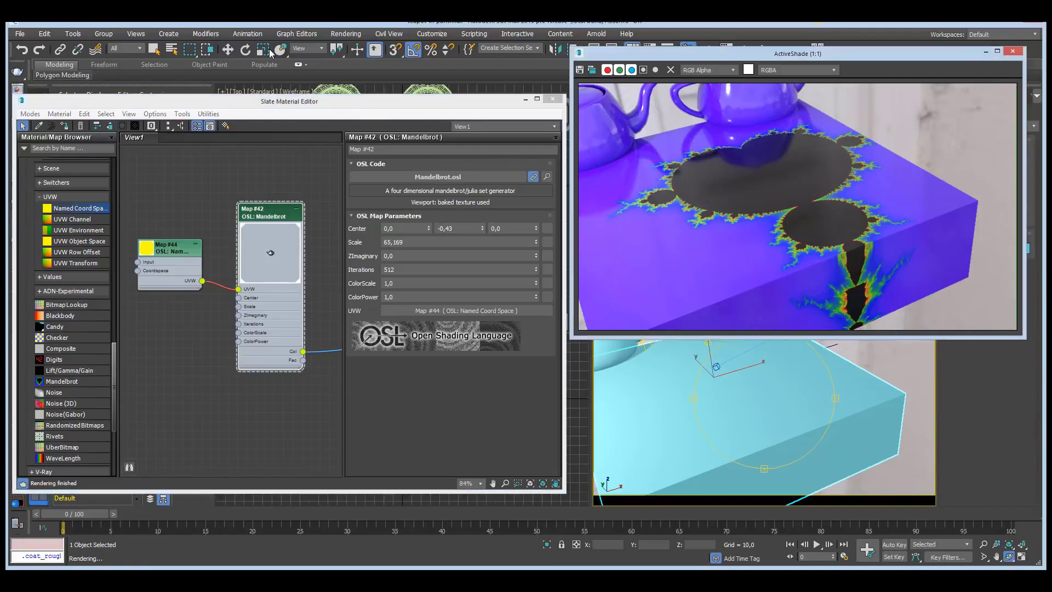
# Move the selected box vertically with the Move tool to test the world-space Mandelbrot pattern on it
pyautogui.click(230, 51)
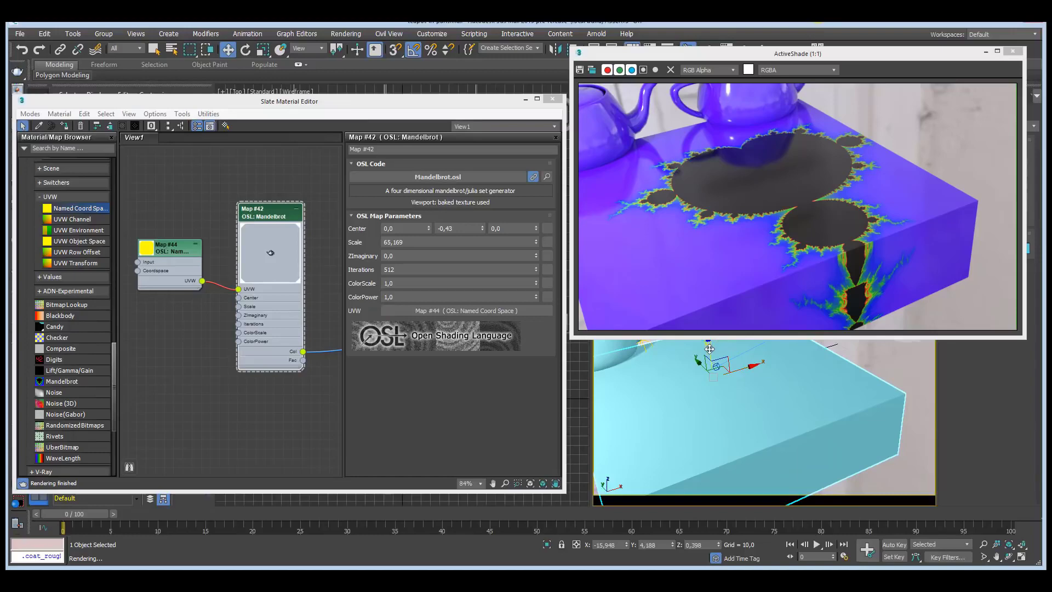
pyautogui.moveTo(709, 348); pyautogui.dragTo(926, 355)
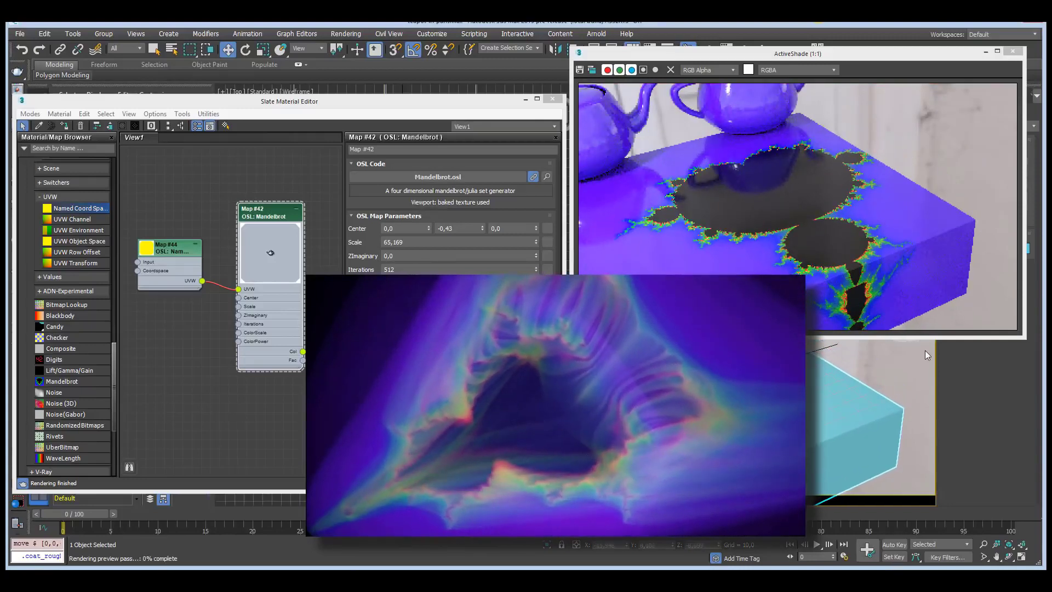
pyautogui.click(1009, 557)
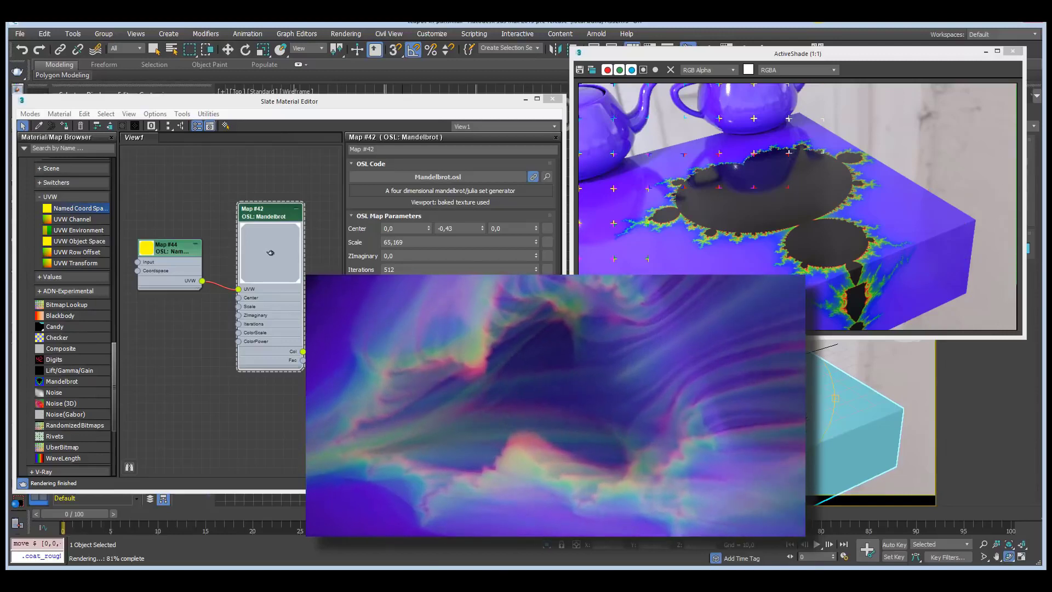
pyautogui.keyDown('alt'); pyautogui.moveTo(854, 435); pyautogui.dragTo(800, 441, button='middle'); pyautogui.keyUp('alt')
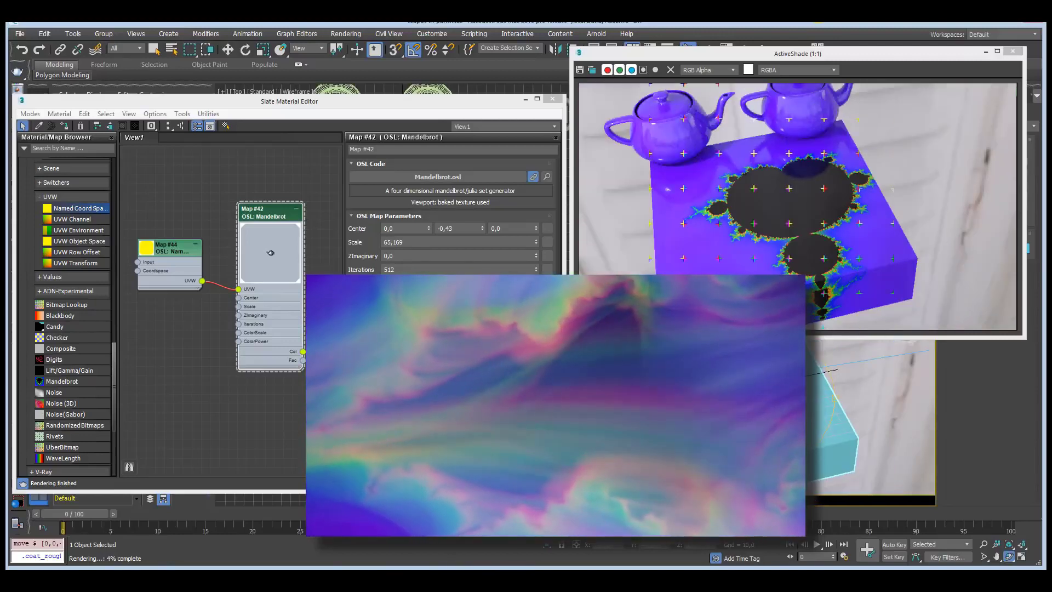
# Delete the Mandelbrot and Named Coord Space maps, leaving only the Physical Material
pyautogui.scroll(-2, 317, 246)
pyautogui.moveTo(321, 246); pyautogui.dragTo(254, 248, button='middle')
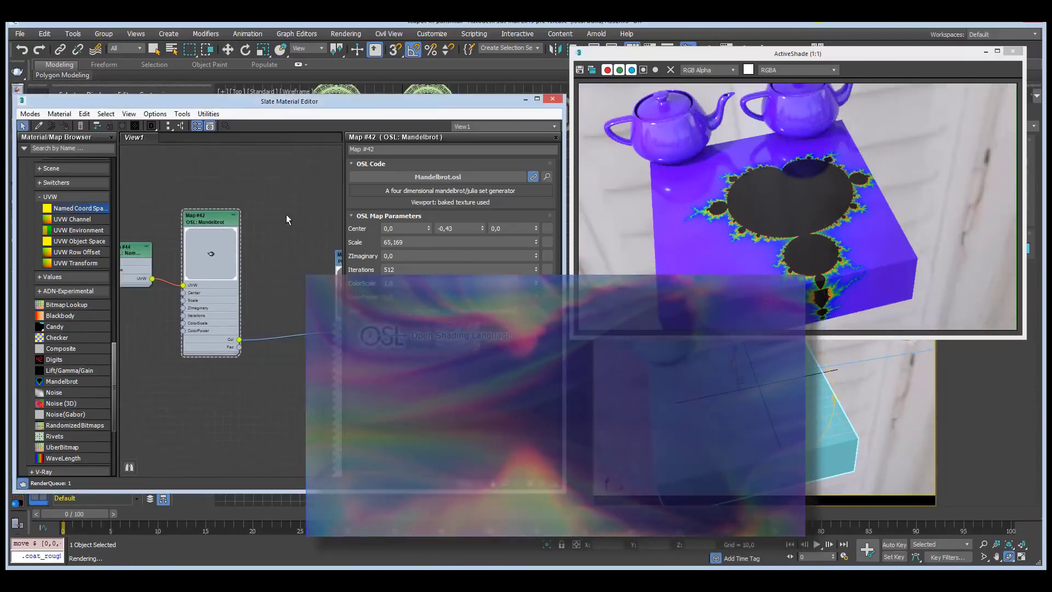
pyautogui.press('Delete')
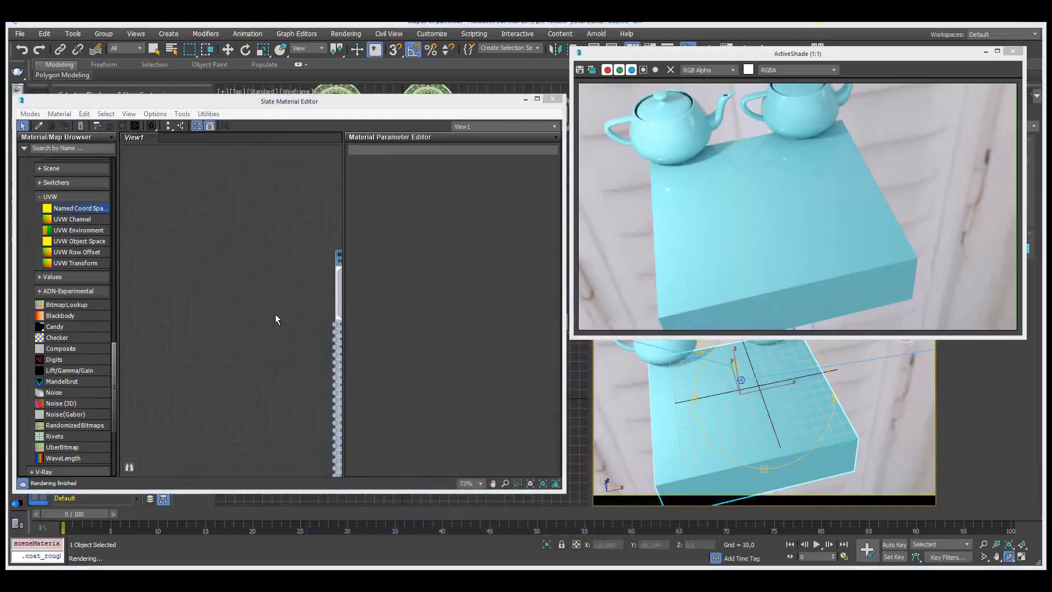
# Add an OSL Candy map and connect its Col output to the Physical Material's Base Color Map
pyautogui.moveTo(280, 324); pyautogui.dragTo(211, 270, button='middle')
pyautogui.scroll(1, 244, 267)
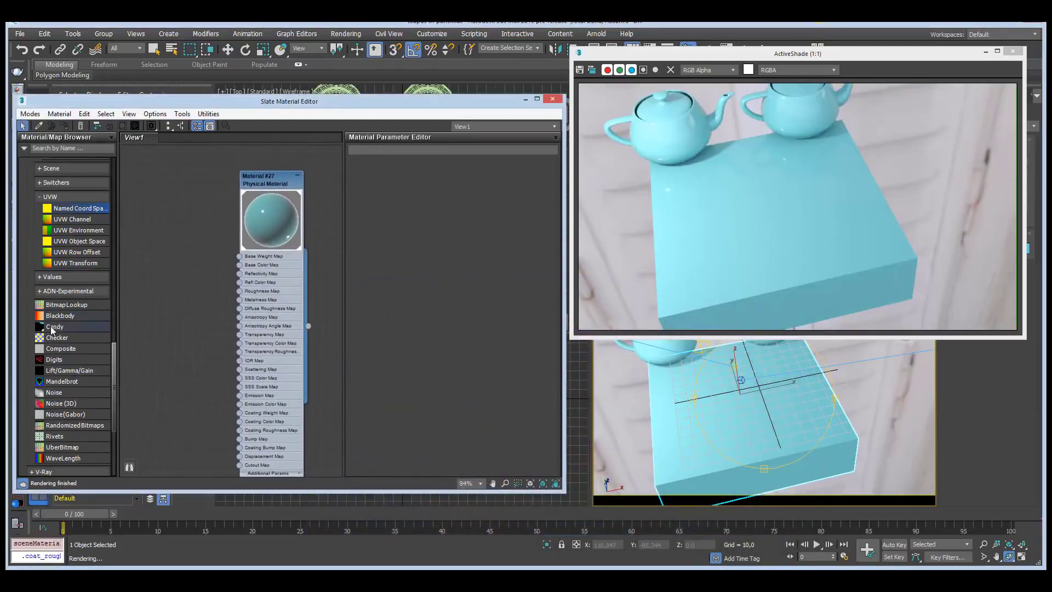
pyautogui.moveTo(239, 267); pyautogui.dragTo(239, 268)
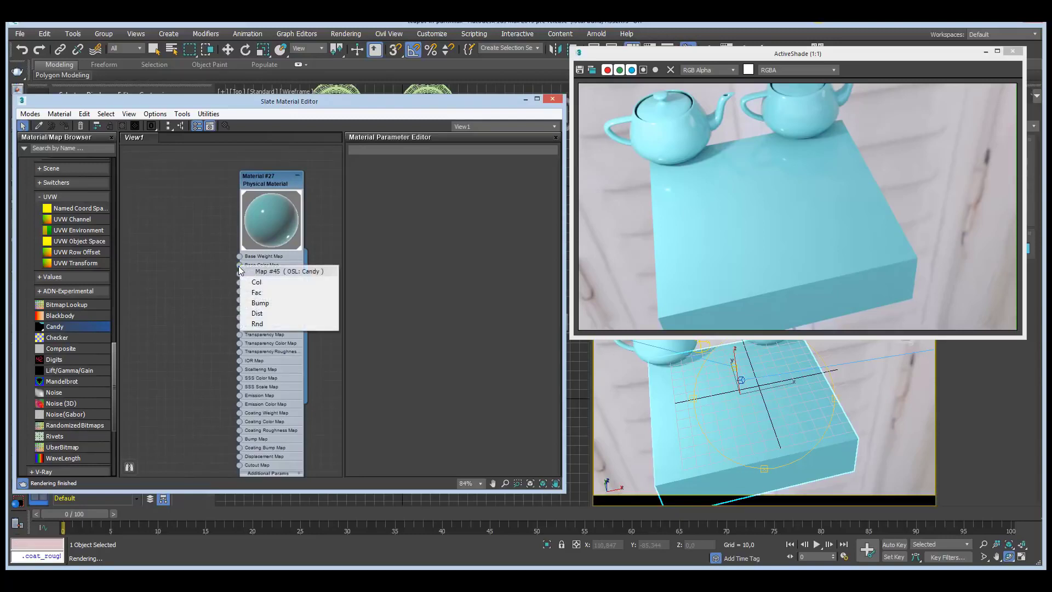
pyautogui.click(277, 282)
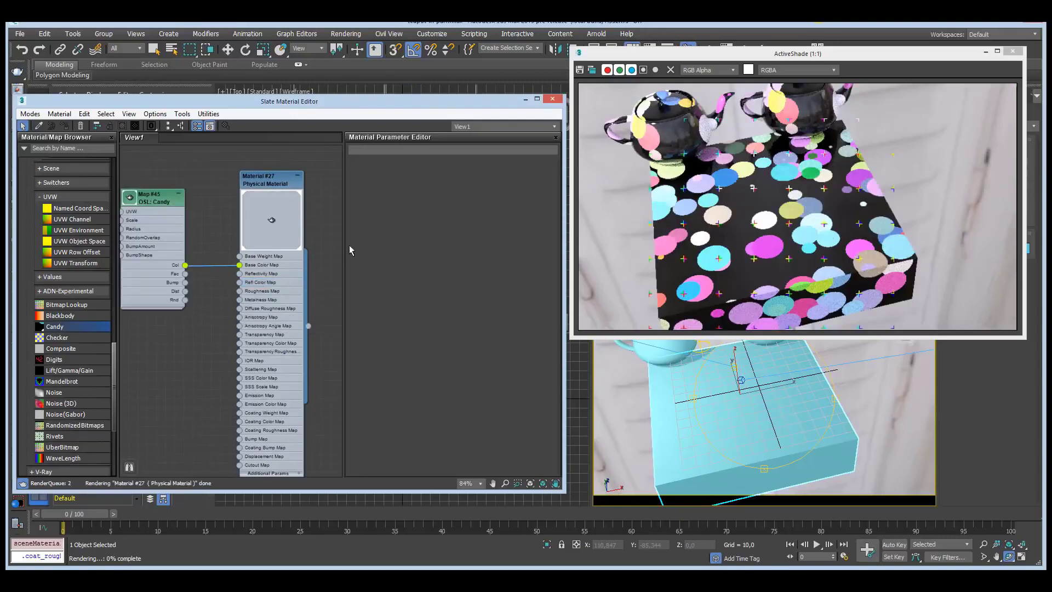
# Shrink the colored circles on the box and teapots by setting the Candy map's Scale to 8,819
pyautogui.keyDown('alt'); pyautogui.moveTo(771, 428); pyautogui.dragTo(802, 396, button='middle'); pyautogui.keyUp('alt')
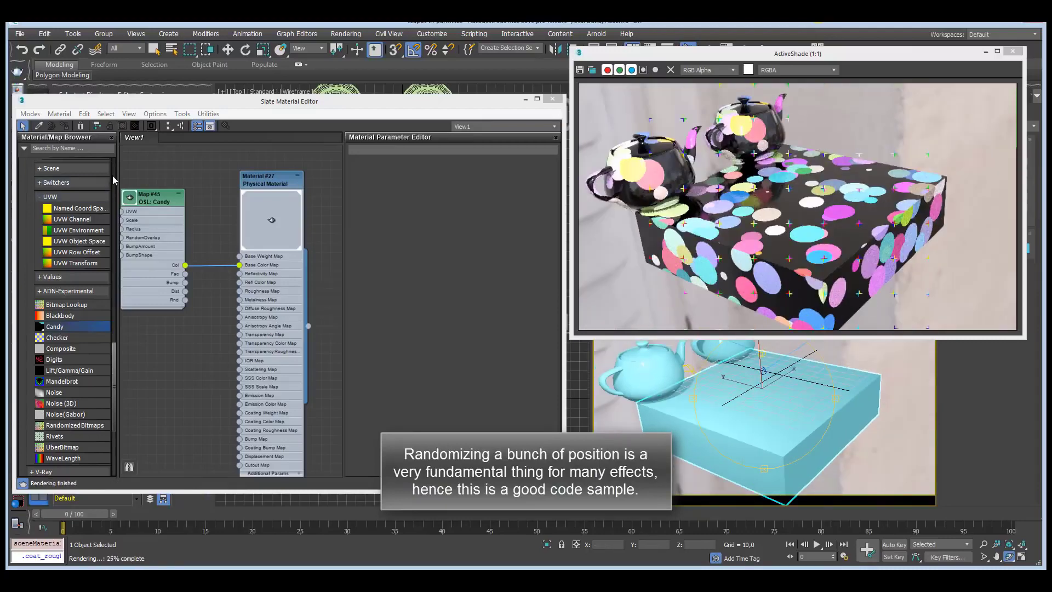
pyautogui.doubleClick(147, 198)
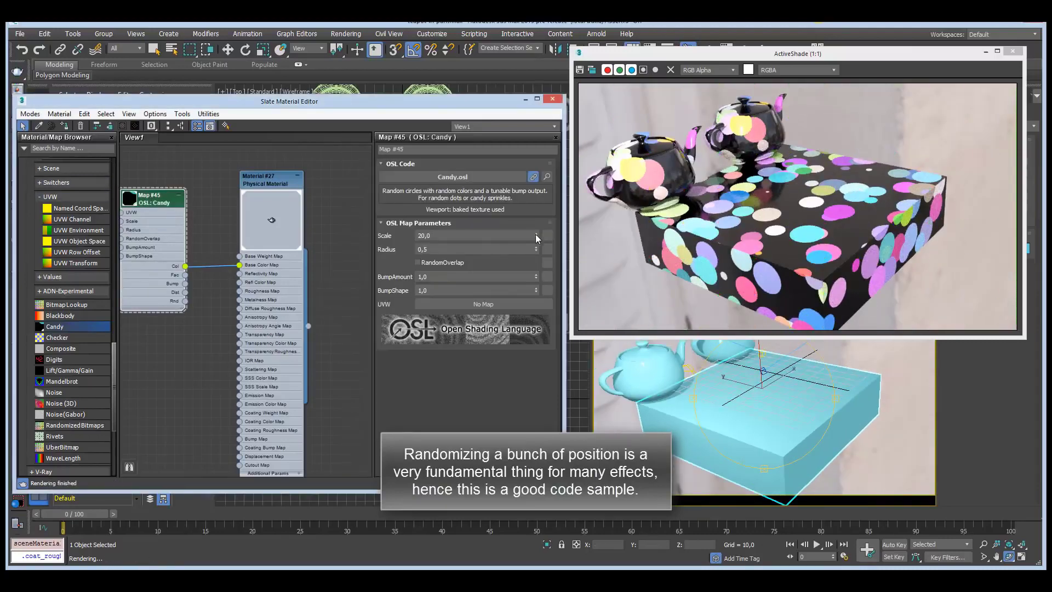
pyautogui.moveTo(536, 236); pyautogui.dragTo(539, 267)
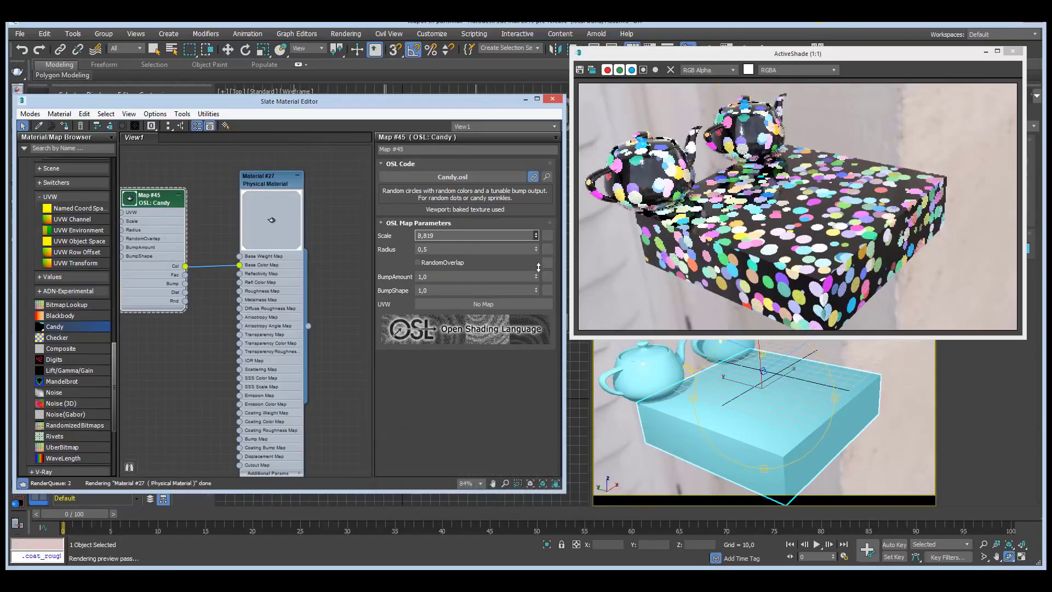
# Connect the Candy map's Bump output to the Physical Material's Bump Map and set BumpAmount to 5
pyautogui.moveTo(195, 294); pyautogui.dragTo(191, 249, button='middle')
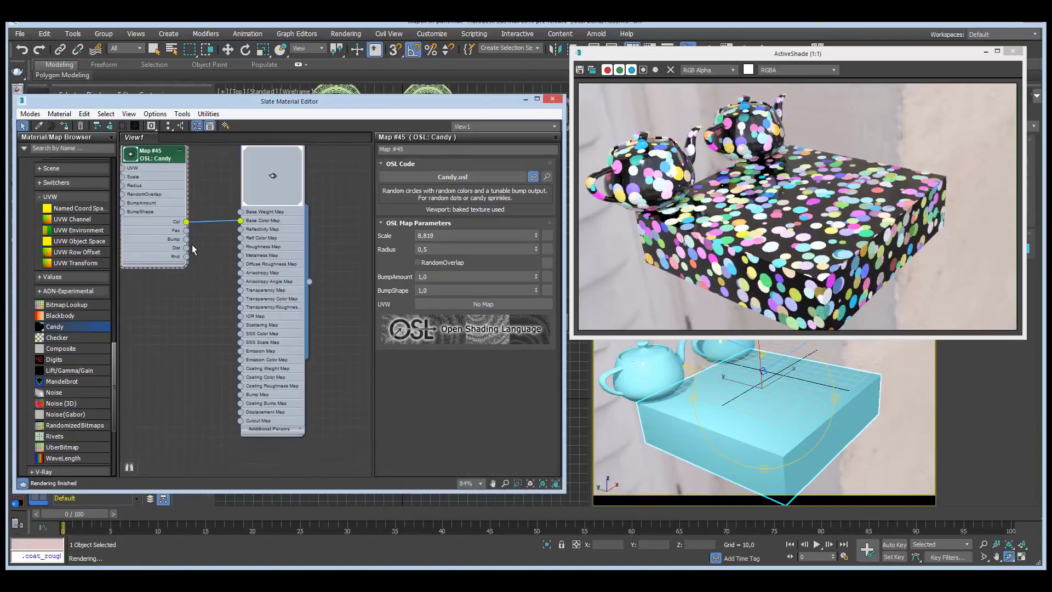
pyautogui.moveTo(186, 241); pyautogui.dragTo(240, 395)
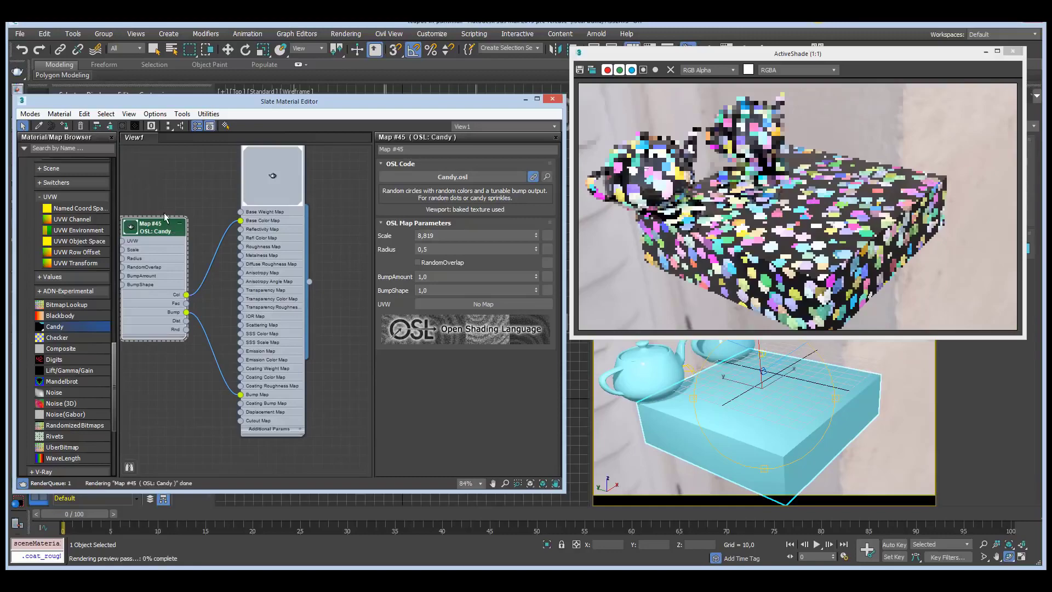
pyautogui.click(450, 276)
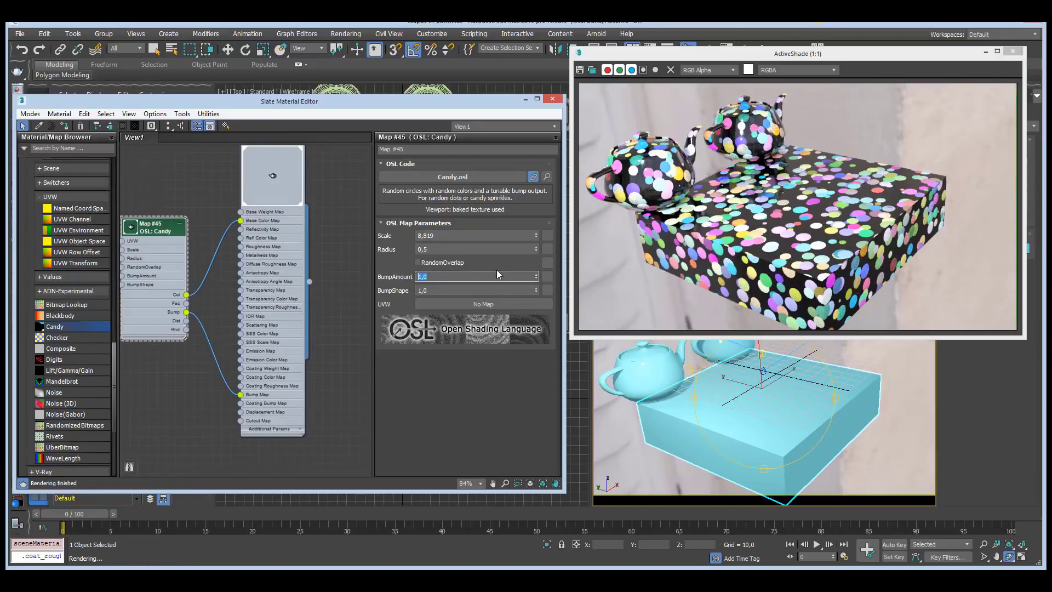
pyautogui.write('5')
pyautogui.press('Return')
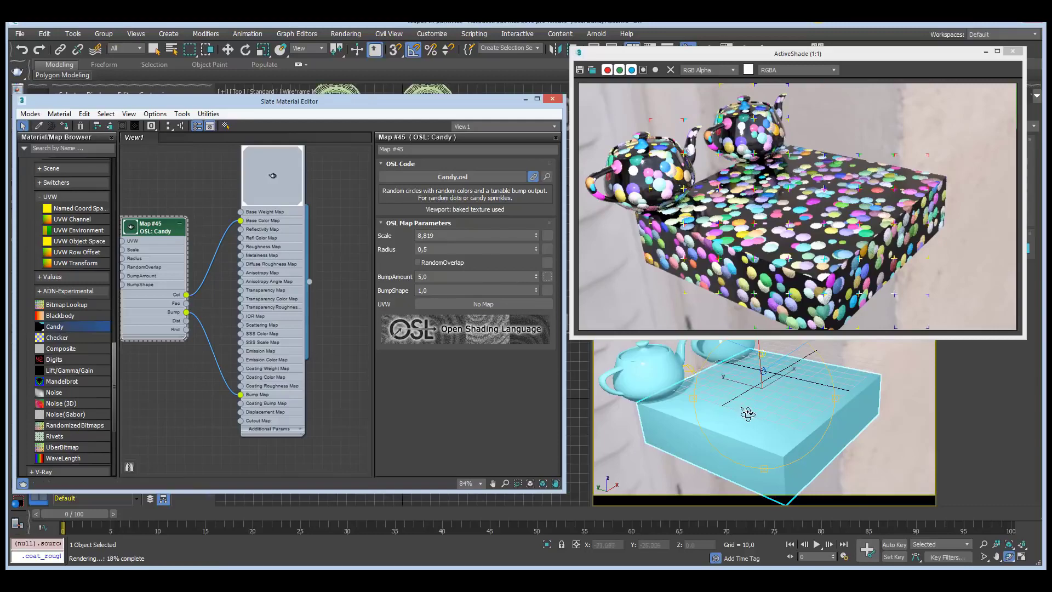
# Disconnect the Candy color from the Base Color Map so that the map drives only the bump
pyautogui.keyDown('alt'); pyautogui.moveTo(751, 414); pyautogui.dragTo(693, 404, button='middle'); pyautogui.keyUp('alt')
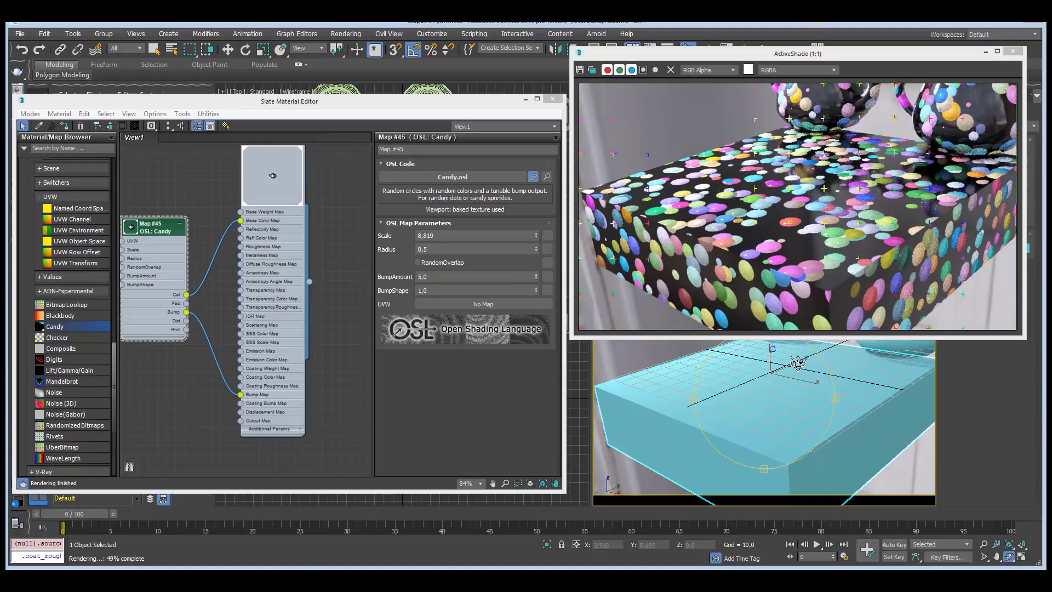
pyautogui.keyDown('alt'); pyautogui.moveTo(755, 396); pyautogui.dragTo(876, 409, button='middle'); pyautogui.keyUp('alt')
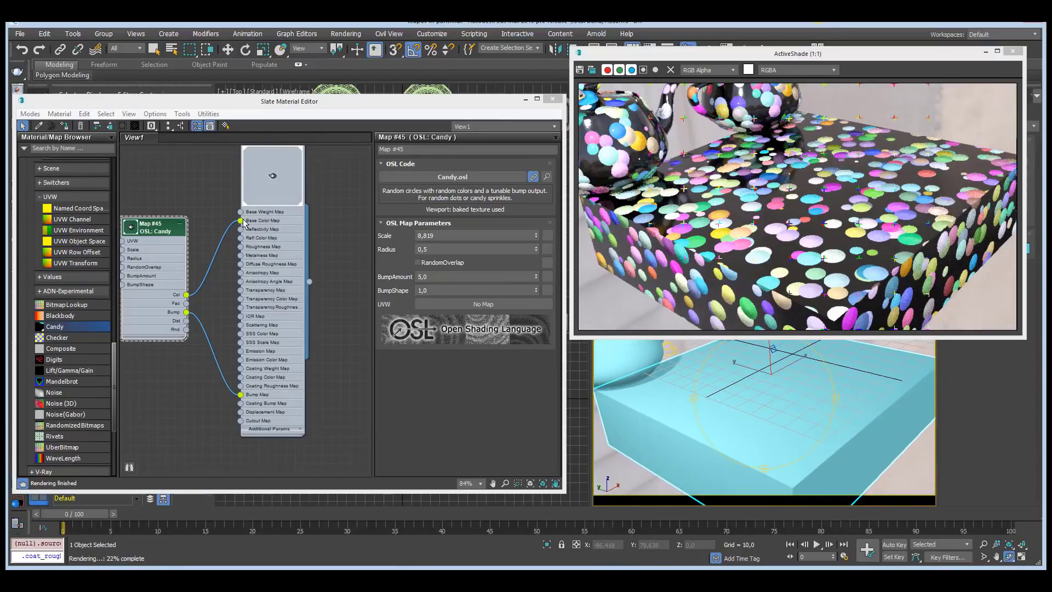
pyautogui.moveTo(241, 221); pyautogui.dragTo(211, 258)
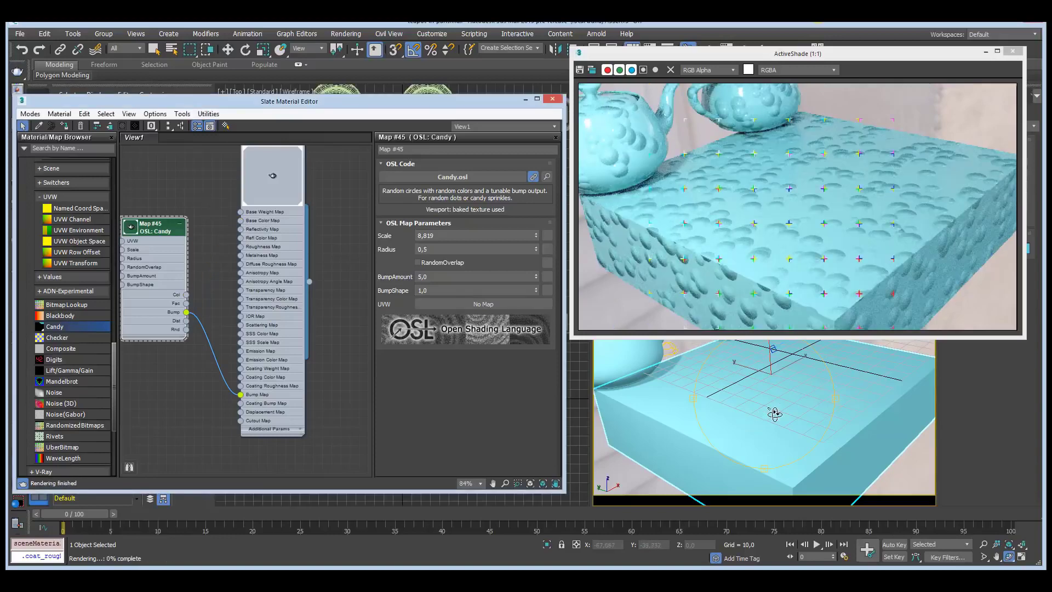
pyautogui.keyDown('alt'); pyautogui.moveTo(773, 415); pyautogui.dragTo(791, 418, button='middle'); pyautogui.keyUp('alt')
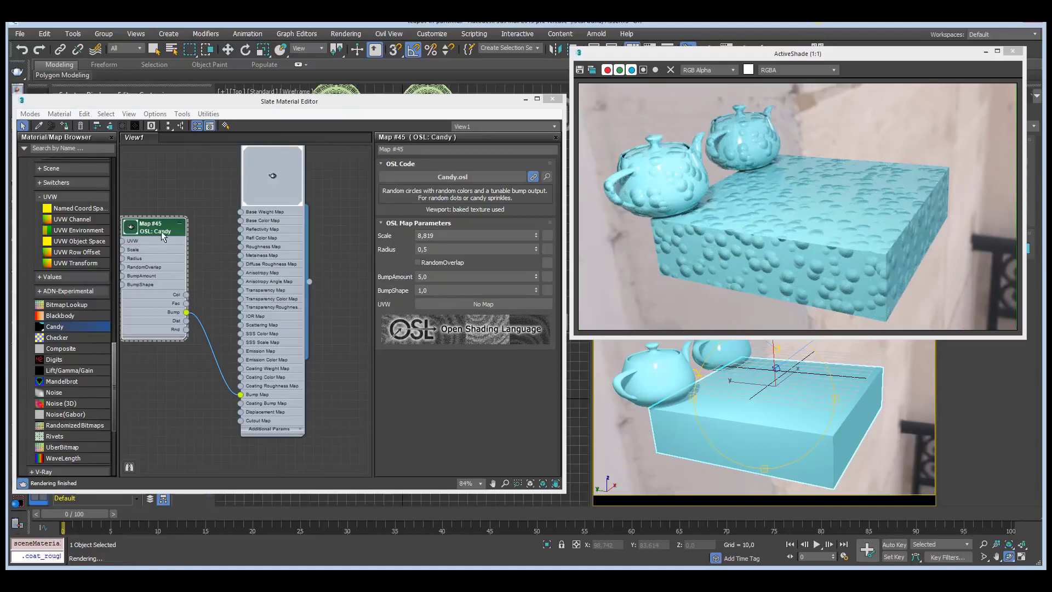
# Delete the Candy map from the material graph
pyautogui.moveTo(163, 235); pyautogui.dragTo(171, 190)
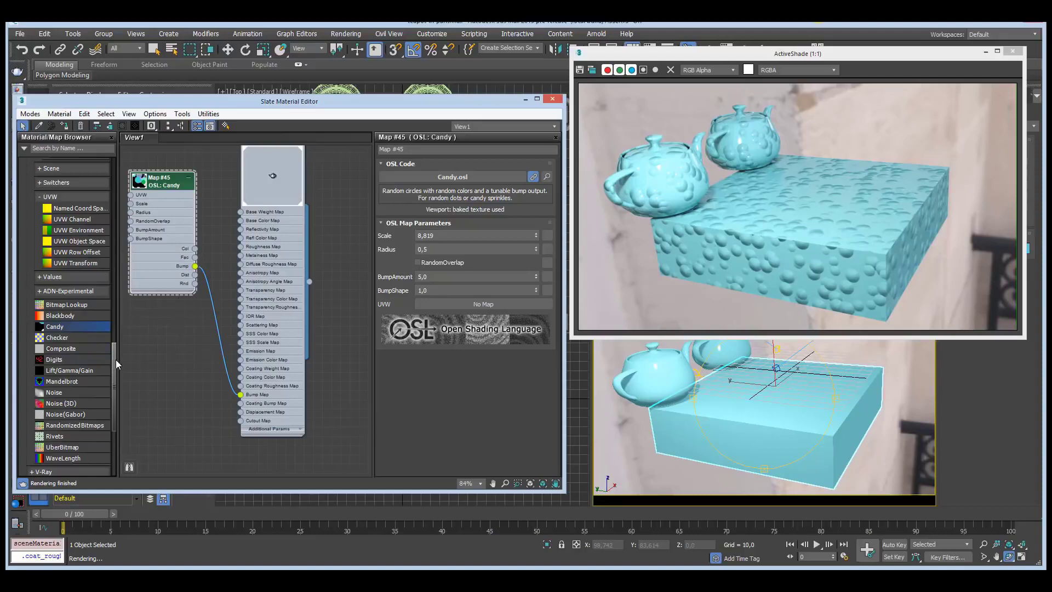
pyautogui.scroll(-1, 114, 357)
pyautogui.press('Delete')
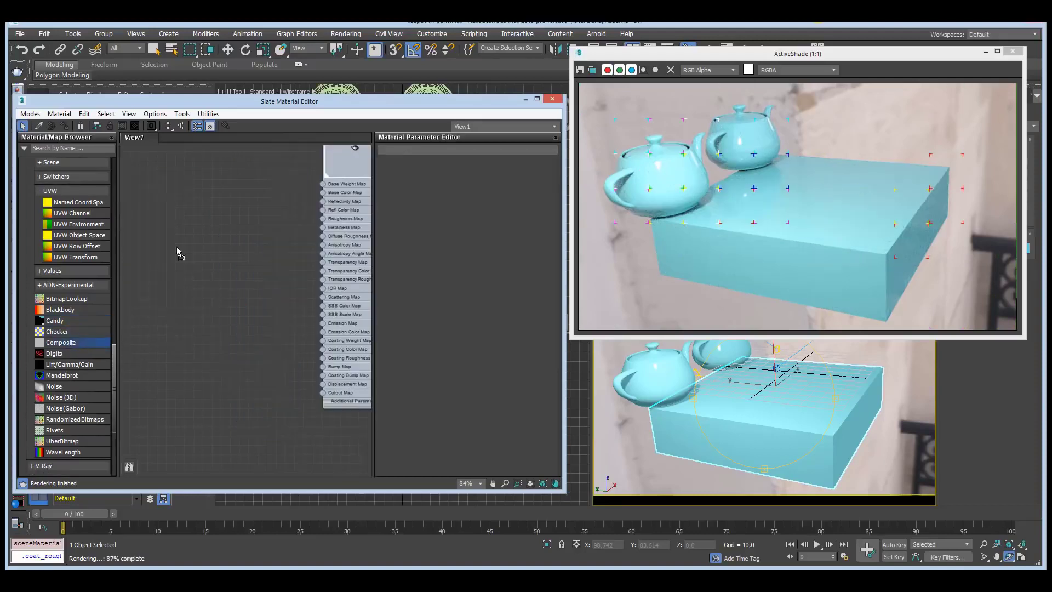
# Add an OSL Composite map, connect its Out output to the Base Color Map, and open its parameters
pyautogui.click(325, 197)
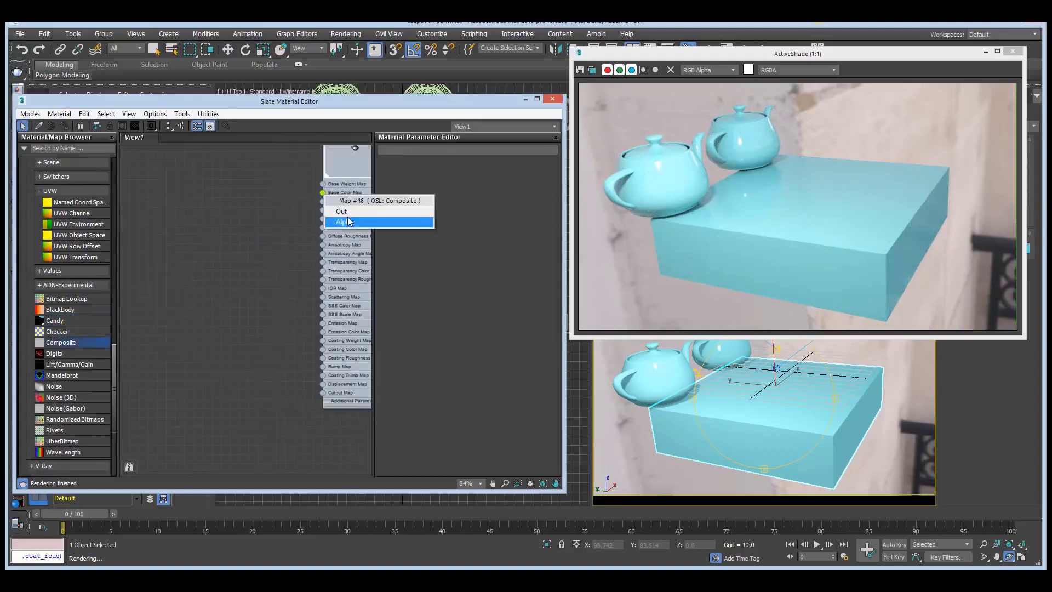
pyautogui.click(383, 222)
pyautogui.moveTo(243, 316); pyautogui.dragTo(242, 388, button='middle')
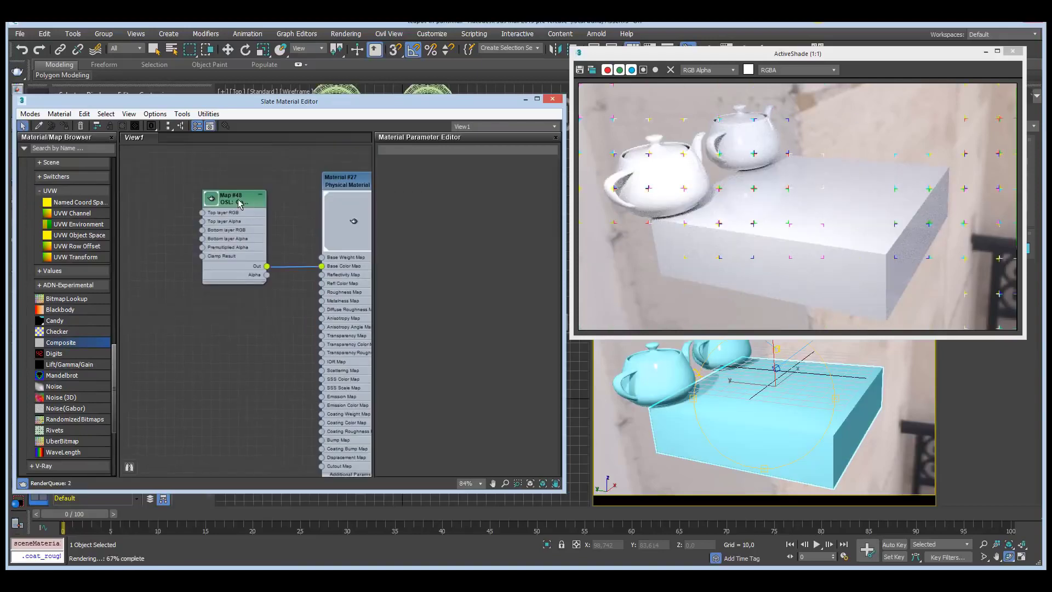
pyautogui.moveTo(225, 201); pyautogui.dragTo(210, 239)
pyautogui.doubleClick(210, 239)
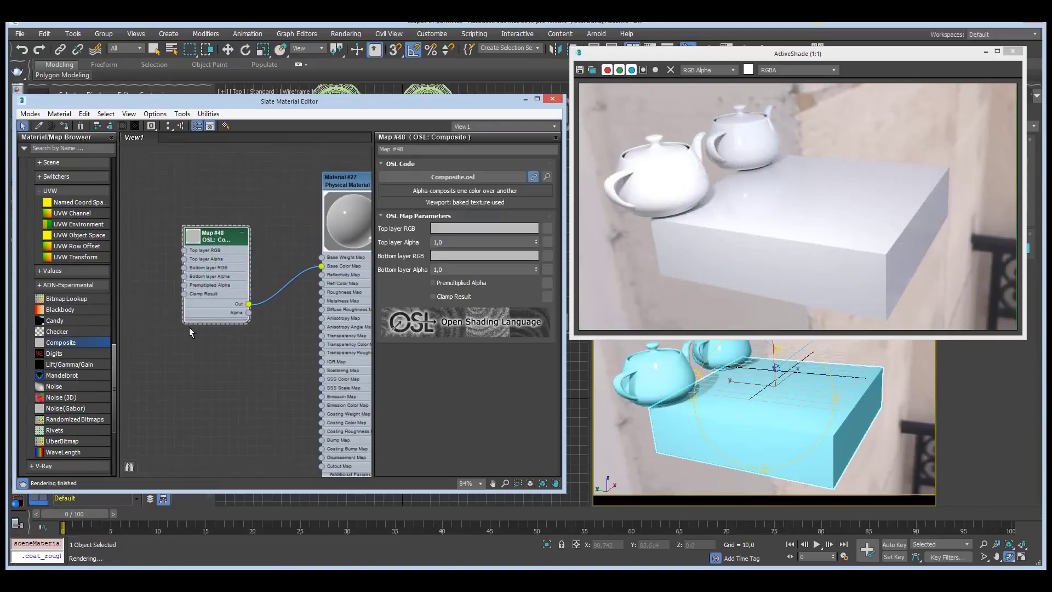
# Add an OSL Checker map and connect its Col output to the Composite map's Bottom layer RGB
pyautogui.moveTo(201, 372); pyautogui.dragTo(254, 355, button='middle')
pyautogui.click(59, 331)
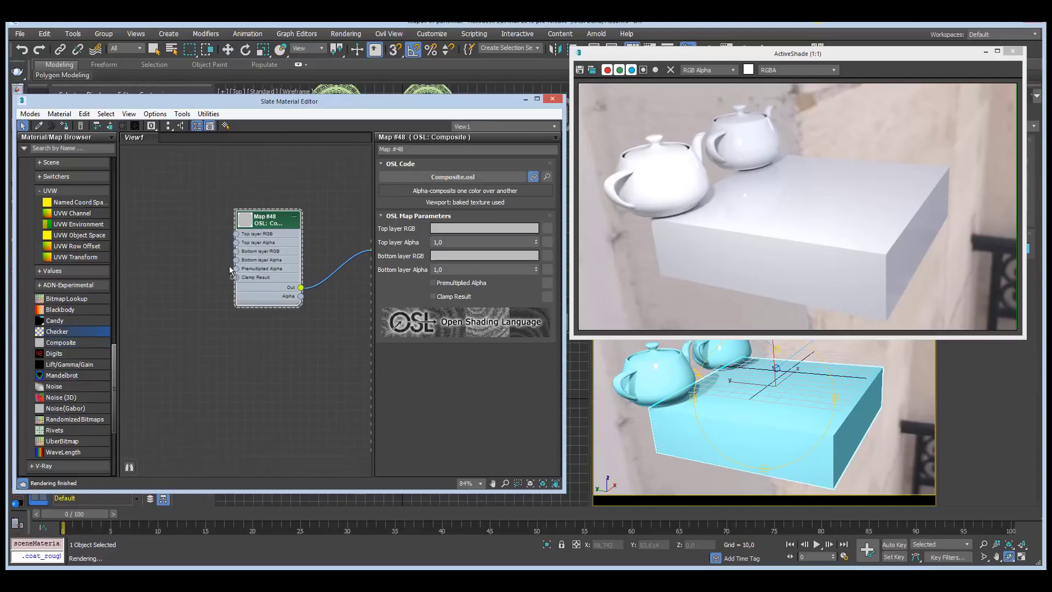
pyautogui.moveTo(236, 250); pyautogui.dragTo(153, 268)
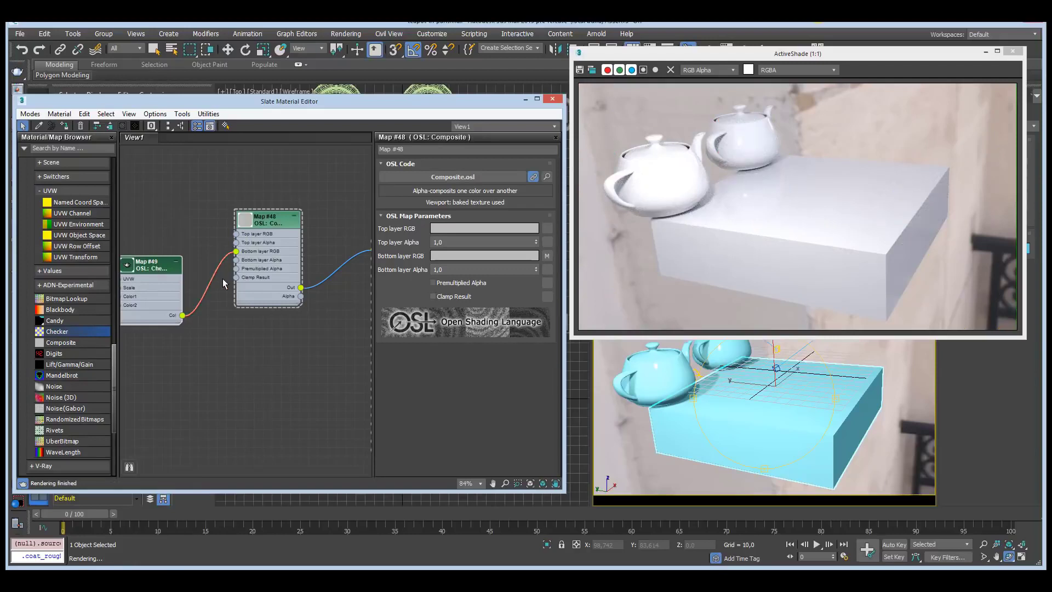
# Set the Composite map's Top layer Alpha to 0
pyautogui.click(451, 242)
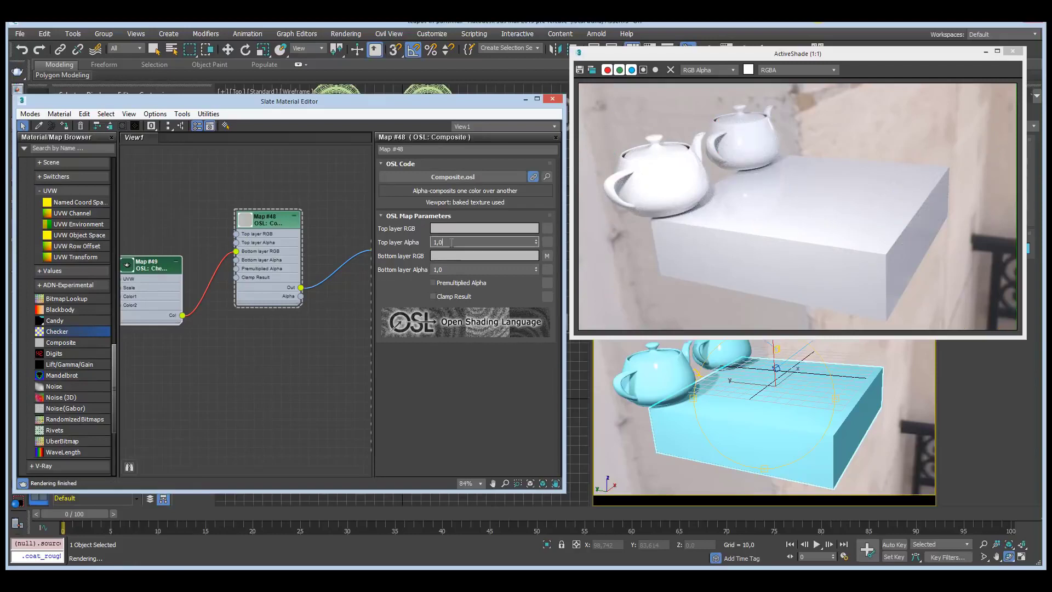
pyautogui.write('0')
pyautogui.press('Return')
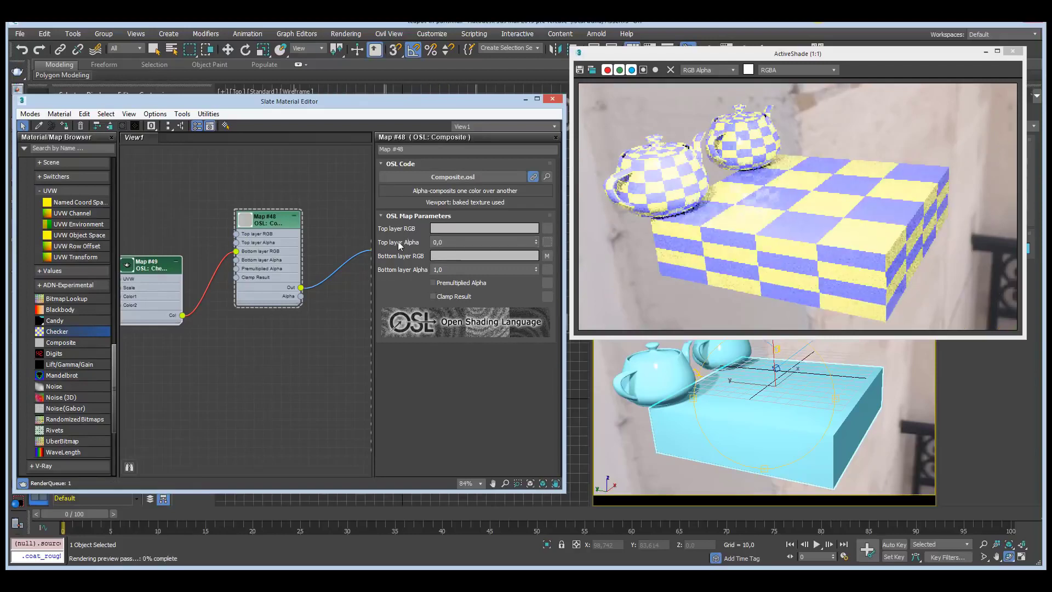
# Change the Composite map's Top layer RGB color to a light pink
pyautogui.click(475, 228)
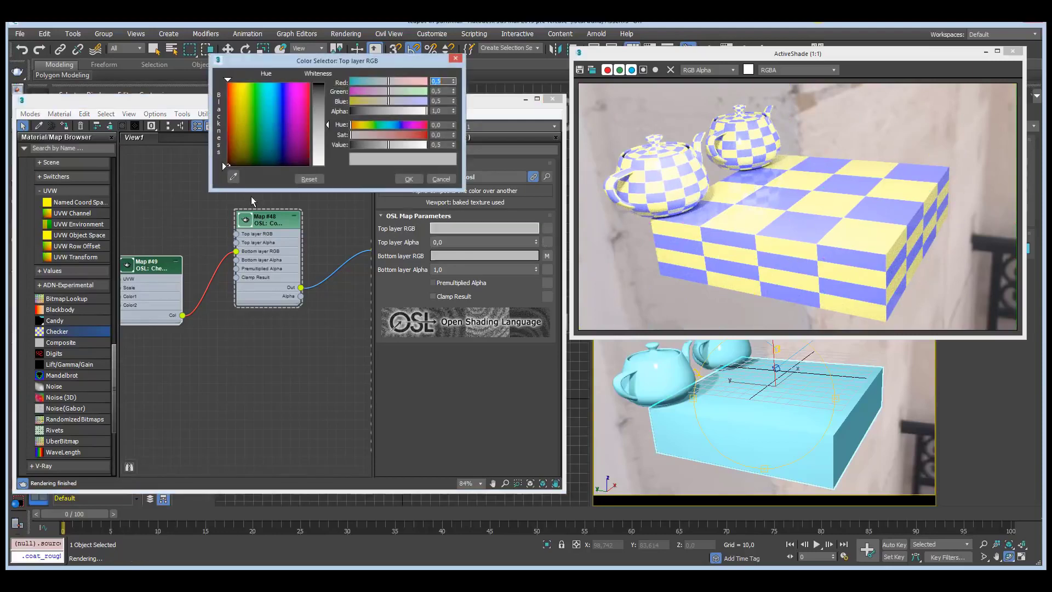
pyautogui.click(299, 88)
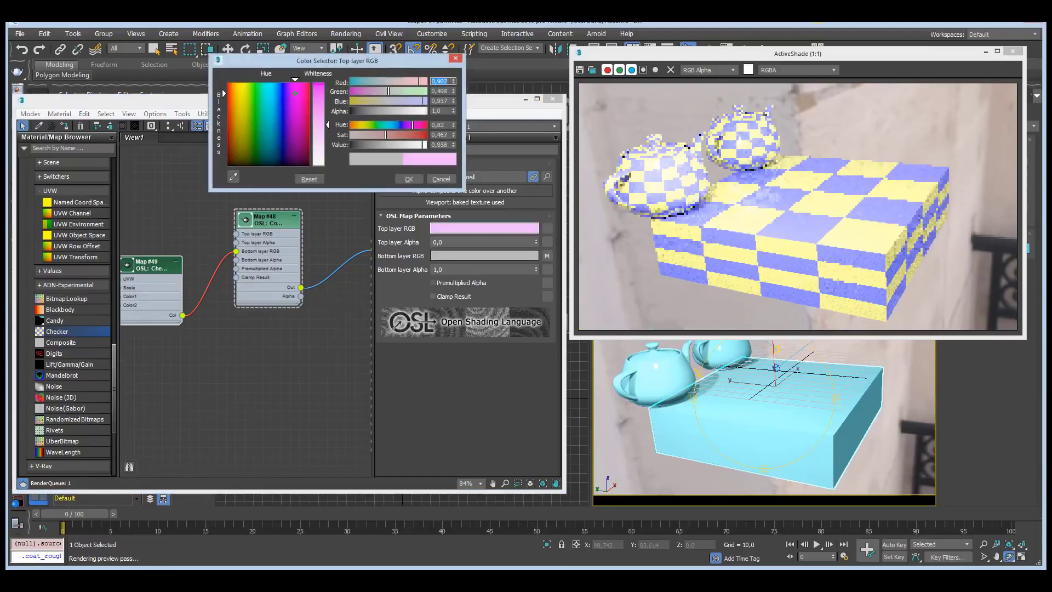
pyautogui.click(409, 179)
# Test the layer blending by setting Top layer Alpha to 1, reducing it to 0,609, and returning it to 0
pyautogui.click(471, 241)
pyautogui.write('1')
pyautogui.press('Return')
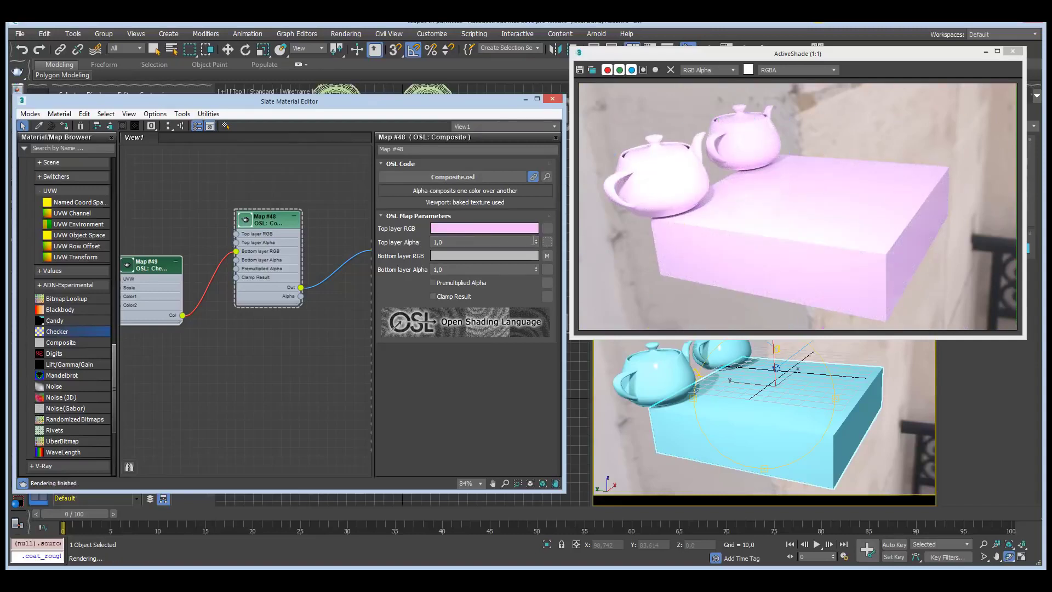
pyautogui.moveTo(537, 245); pyautogui.dragTo(536, 256)
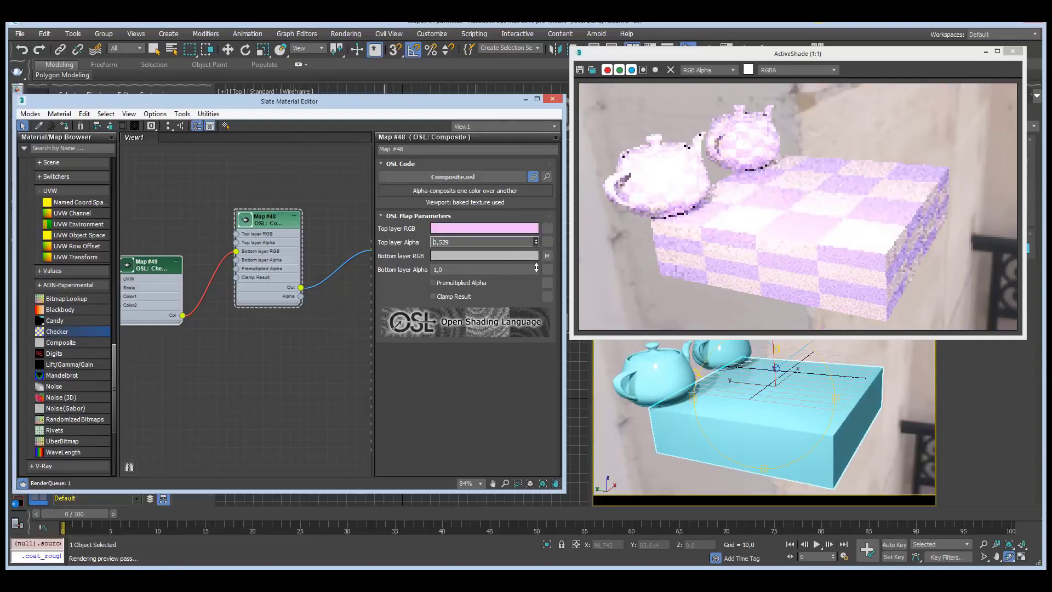
pyautogui.click(441, 242)
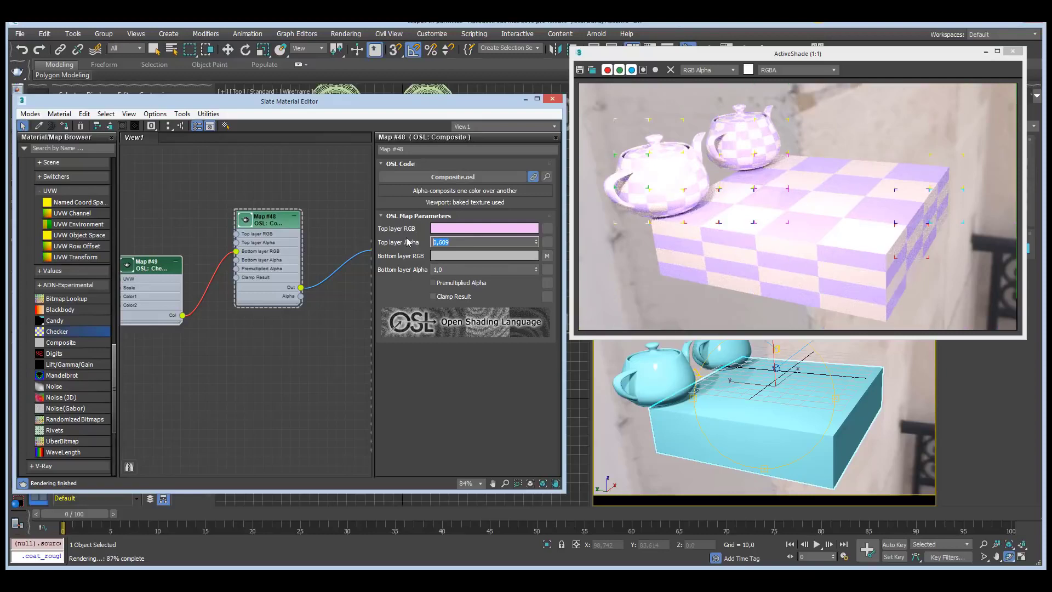
pyautogui.press('Return')
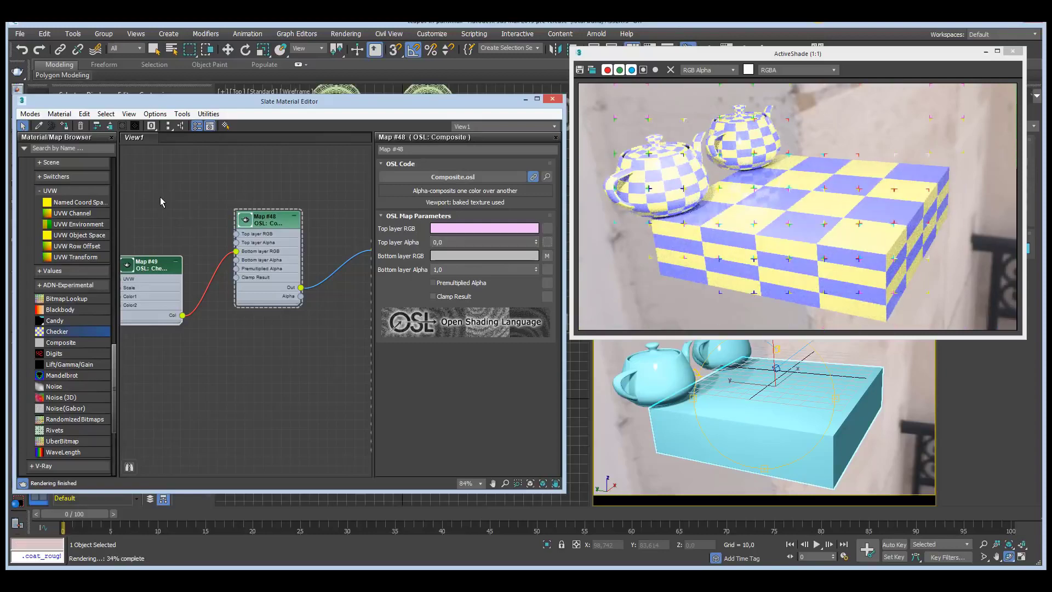
# Add an OSL BitmapLookup map above the Checker map and load vr-yoda.png from the Downloads folder into it
pyautogui.moveTo(119, 198); pyautogui.dragTo(147, 271, button='middle')
pyautogui.moveTo(151, 229); pyautogui.dragTo(178, 175)
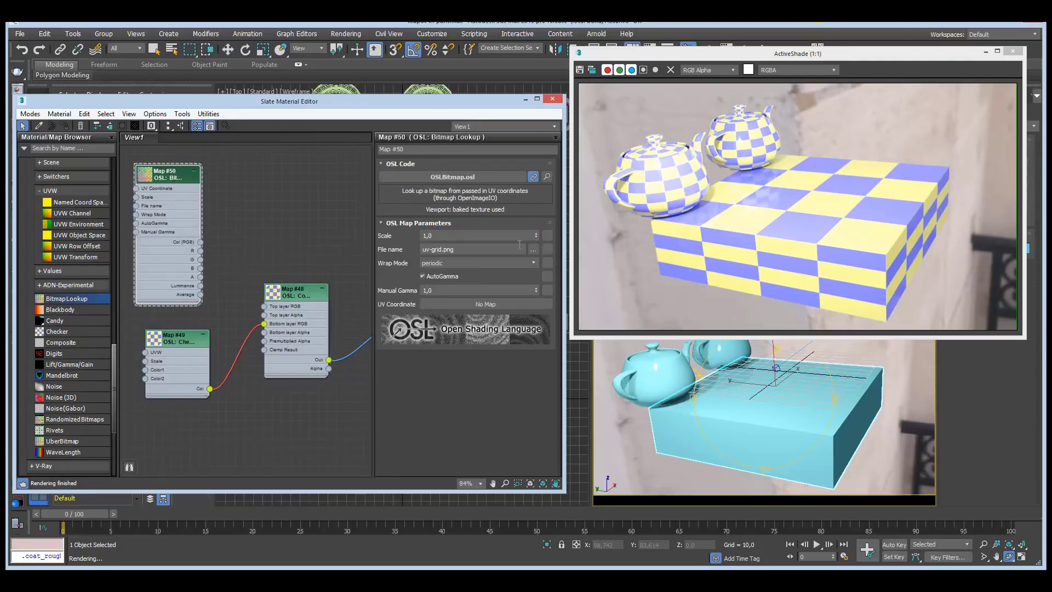
pyautogui.click(533, 249)
pyautogui.click(245, 337)
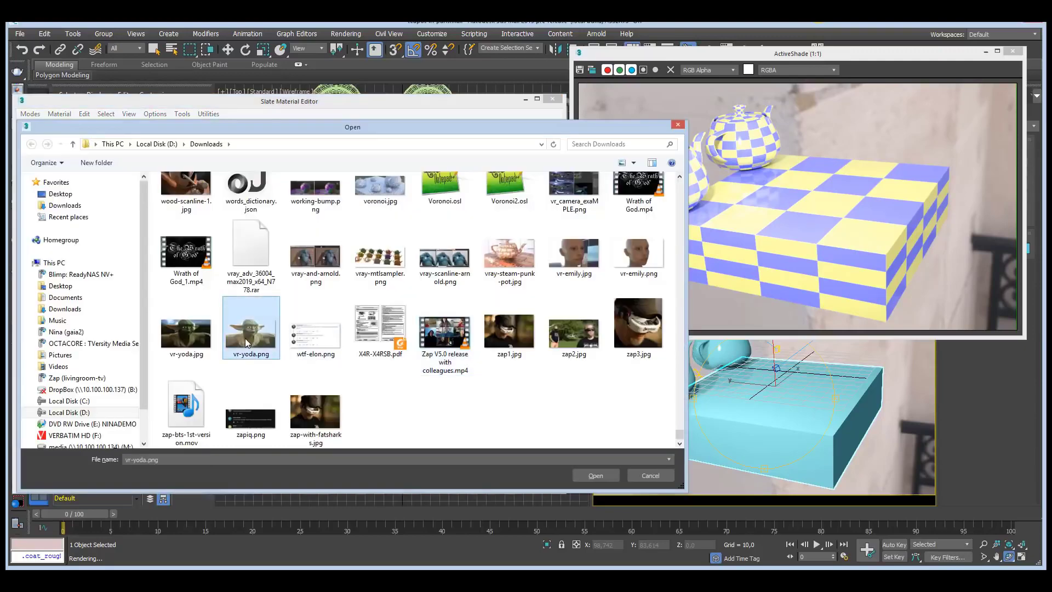
pyautogui.doubleClick(245, 337)
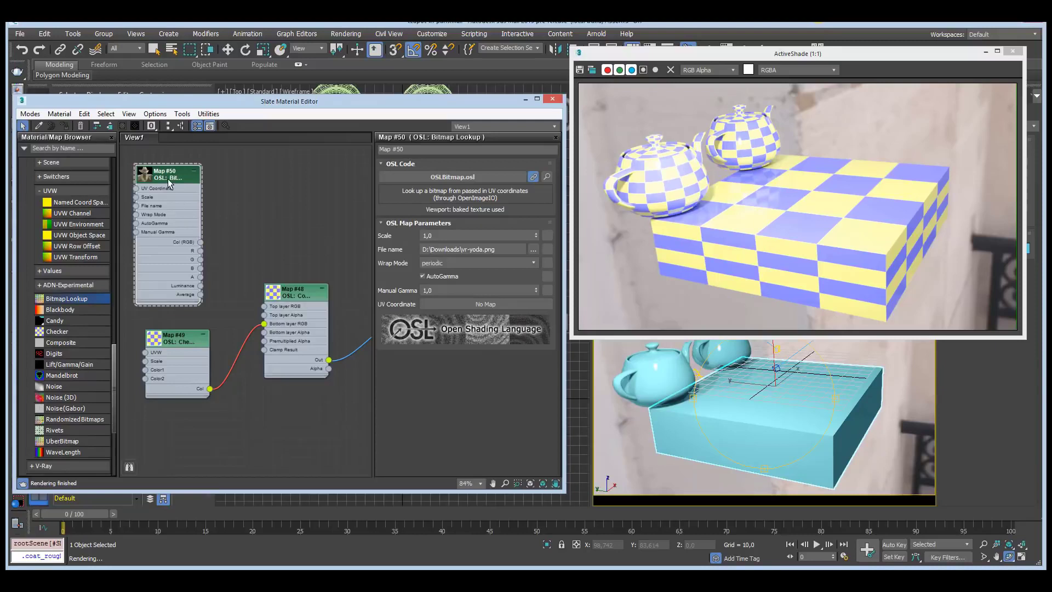
# Connect the bitmap's Col (RGB) output to the Composite map's Top layer RGB and its A output to Top layer Alpha
pyautogui.moveTo(168, 182); pyautogui.dragTo(178, 182)
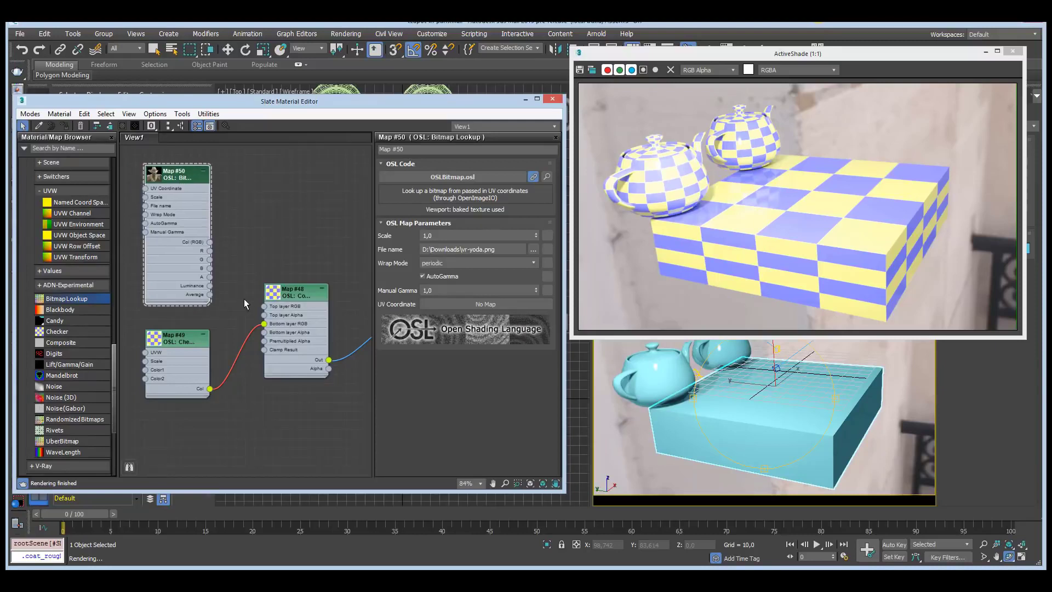
pyautogui.moveTo(246, 305); pyautogui.dragTo(264, 306)
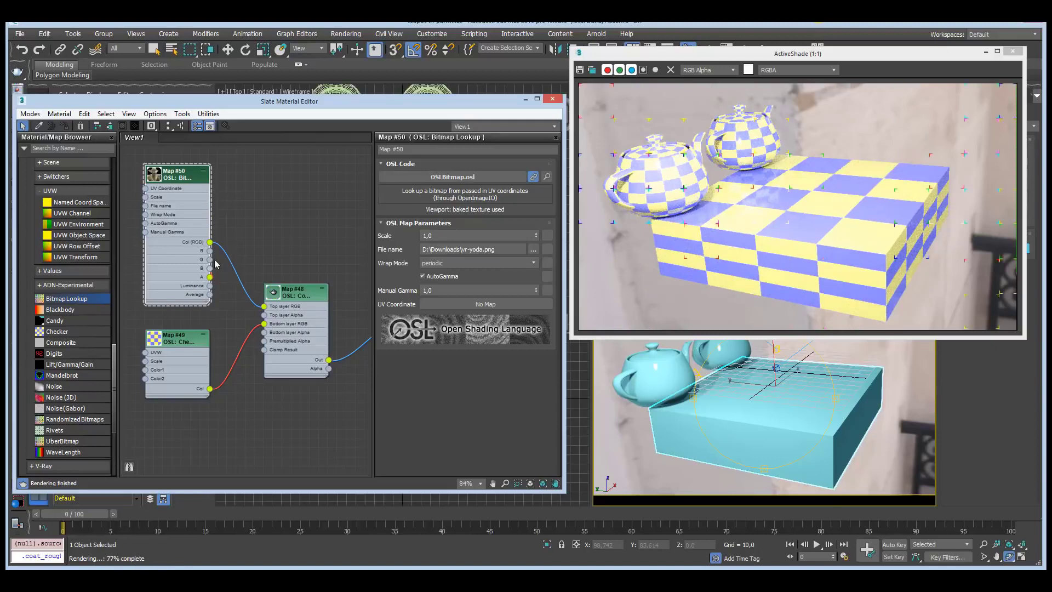
pyautogui.moveTo(210, 277); pyautogui.dragTo(264, 315)
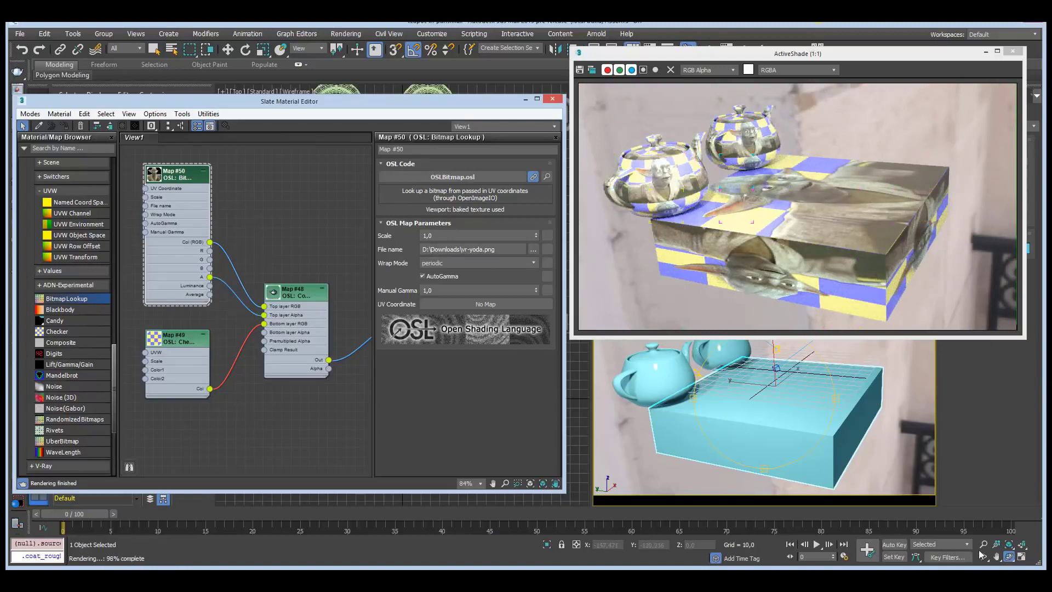
pyautogui.scroll(5, 814, 413)
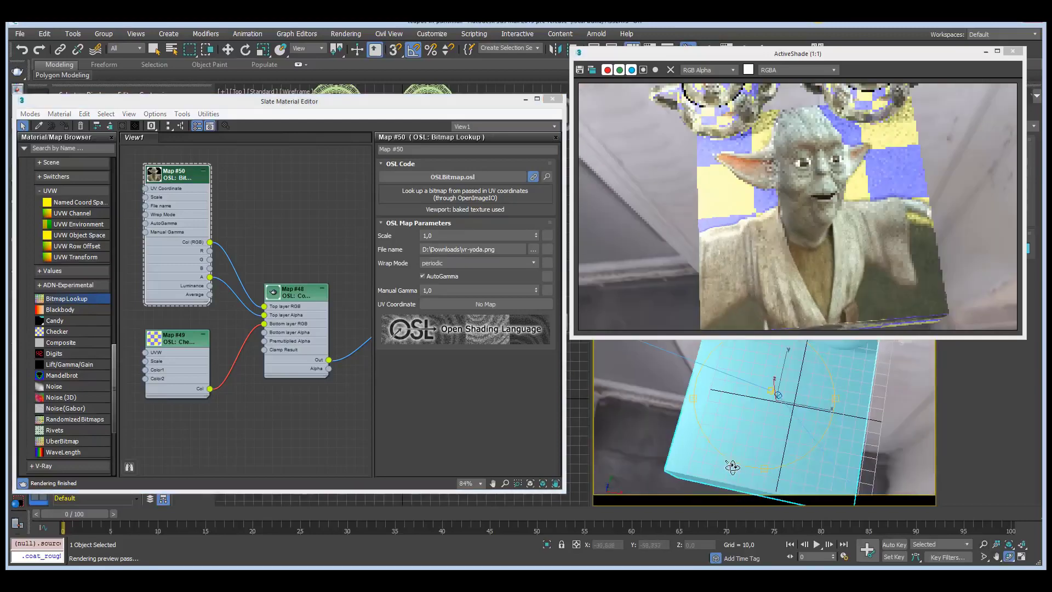
pyautogui.keyDown('alt'); pyautogui.moveTo(815, 412); pyautogui.dragTo(775, 423, button='middle'); pyautogui.keyUp('alt')
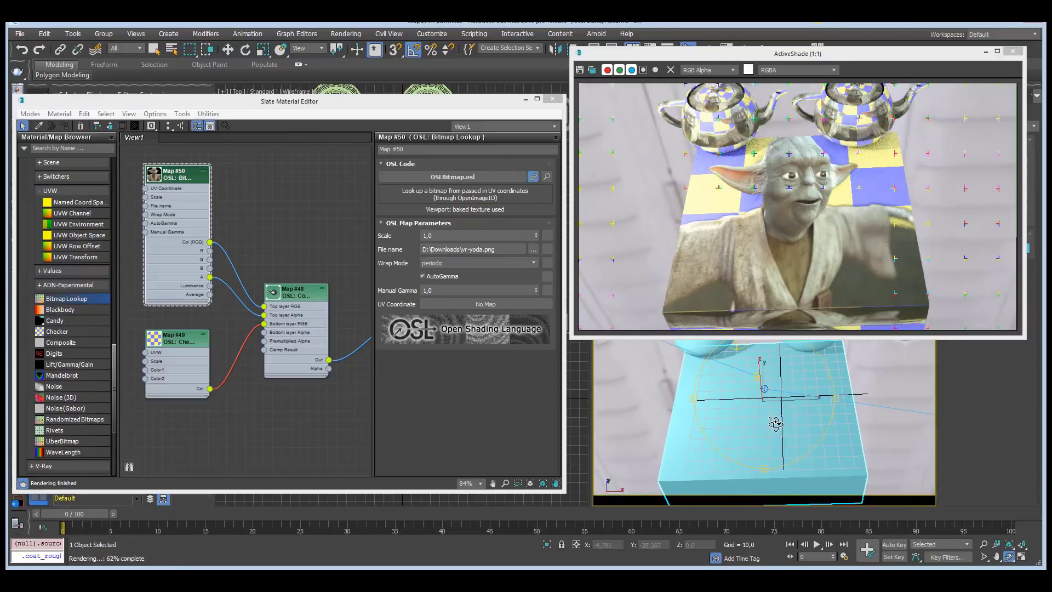
pyautogui.click(298, 298)
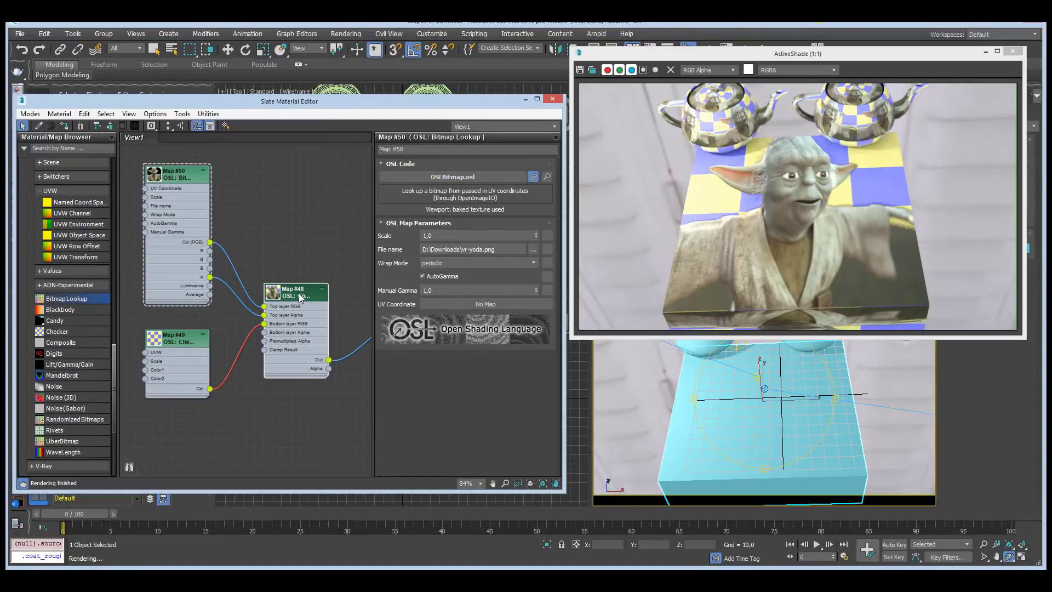
# Add an OSL Digits map below the Composite map and connect its Out to the Physical Material's Base Color Map
pyautogui.moveTo(300, 297); pyautogui.dragTo(215, 231, button='middle')
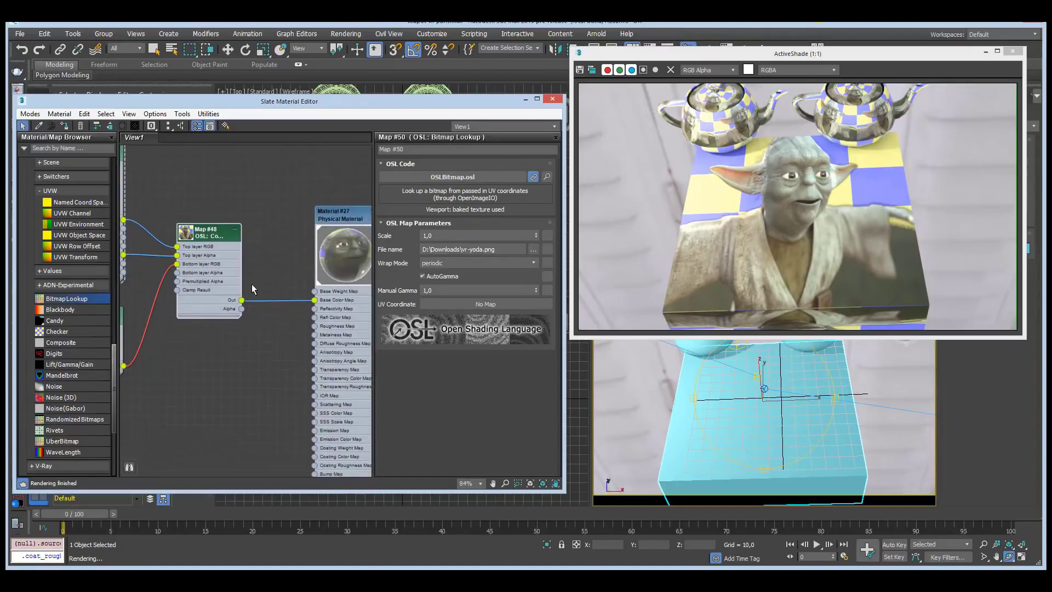
pyautogui.moveTo(242, 336); pyautogui.dragTo(316, 358, button='middle')
pyautogui.scroll(-1, 315, 360)
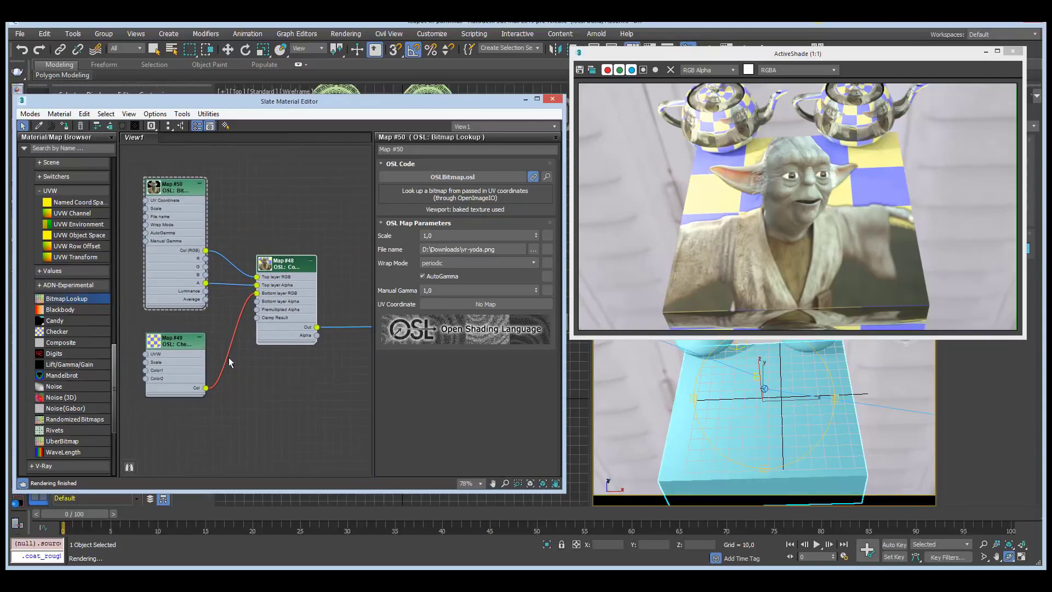
pyautogui.moveTo(276, 369); pyautogui.dragTo(267, 342, button='middle')
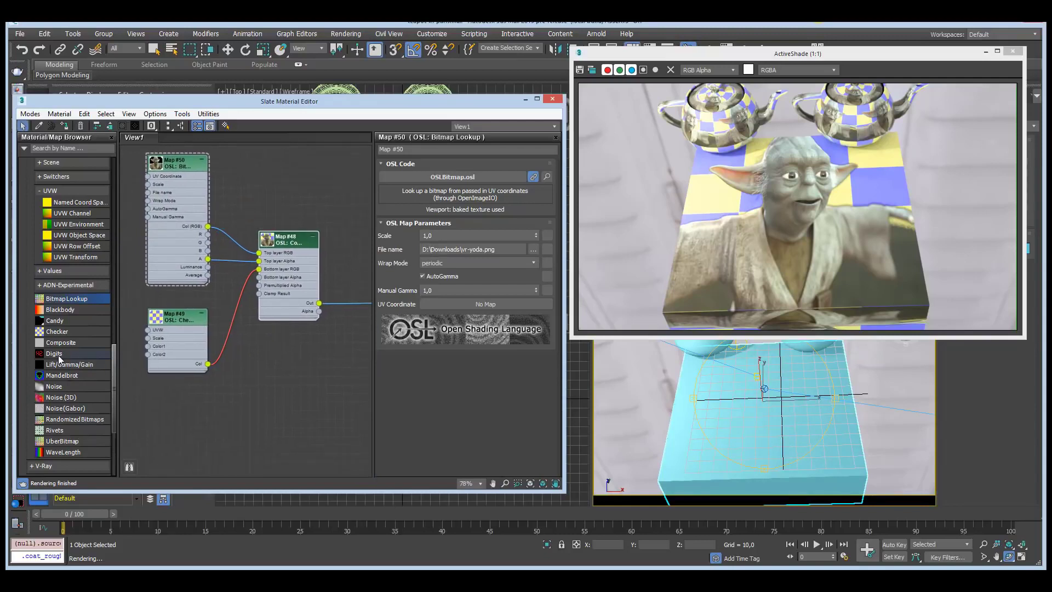
pyautogui.click(268, 358)
pyautogui.moveTo(326, 357); pyautogui.dragTo(255, 338, button='middle')
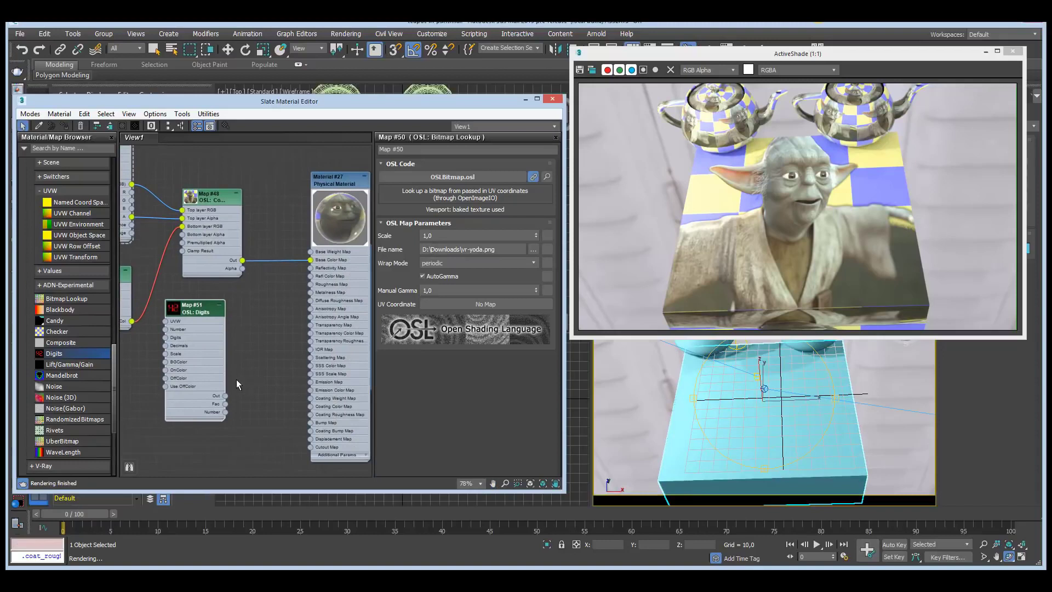
pyautogui.moveTo(272, 310); pyautogui.dragTo(311, 262)
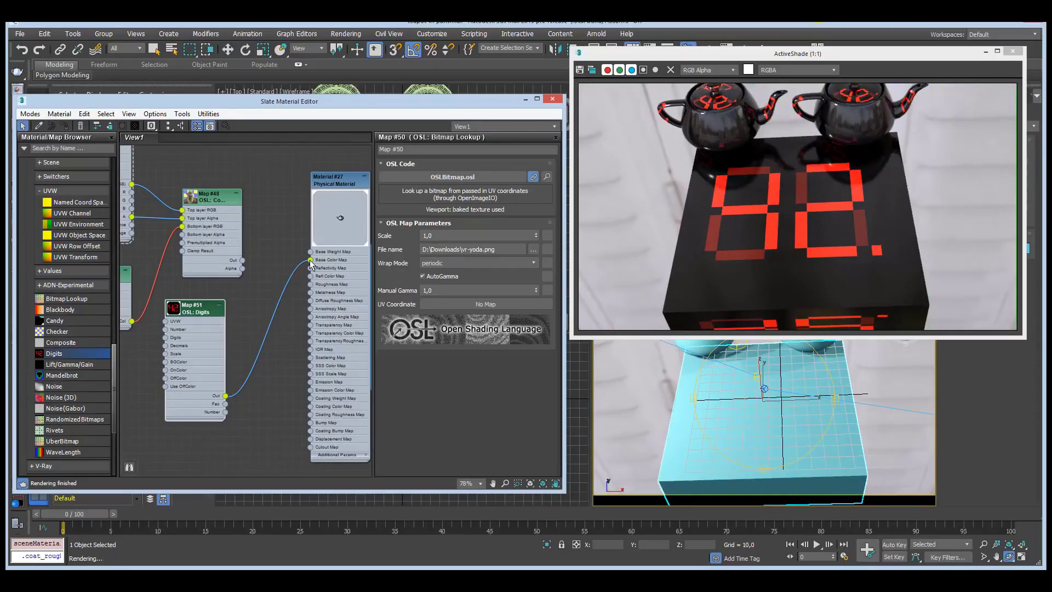
pyautogui.moveTo(207, 318); pyautogui.dragTo(233, 304)
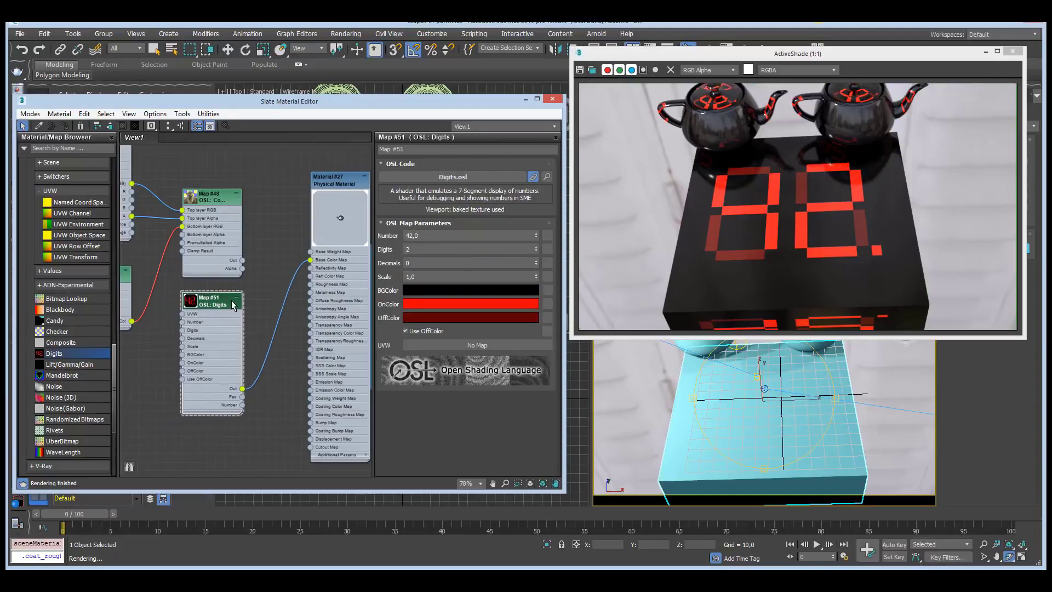
# Test the Digits map's Number with 123 and 5, finally setting it to 1
pyautogui.doubleClick(409, 236)
pyautogui.write('123')
pyautogui.press('Return')
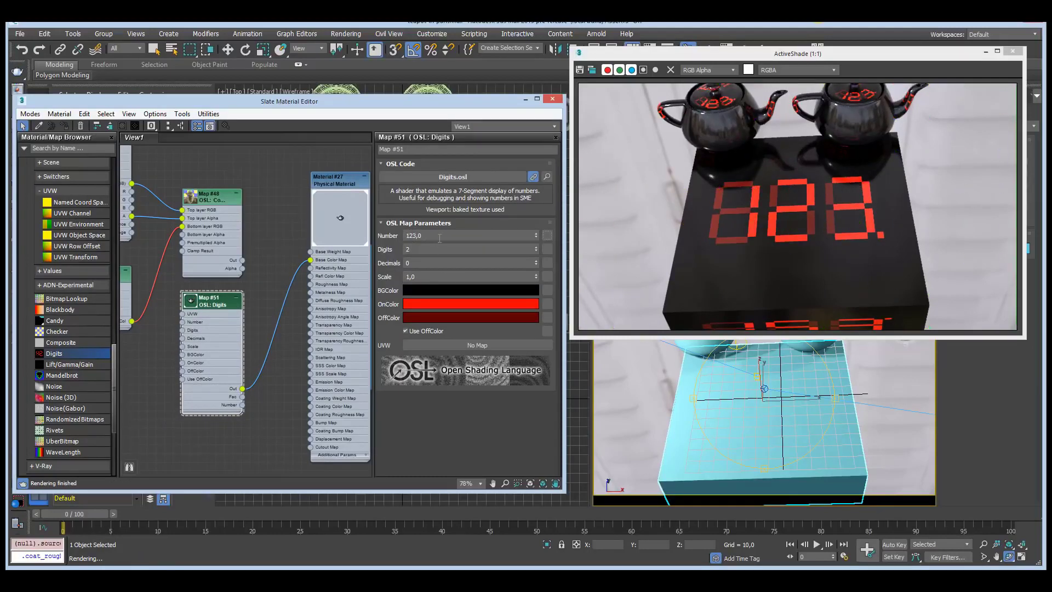
pyautogui.doubleClick(438, 235)
pyautogui.write('5')
pyautogui.press('Return')
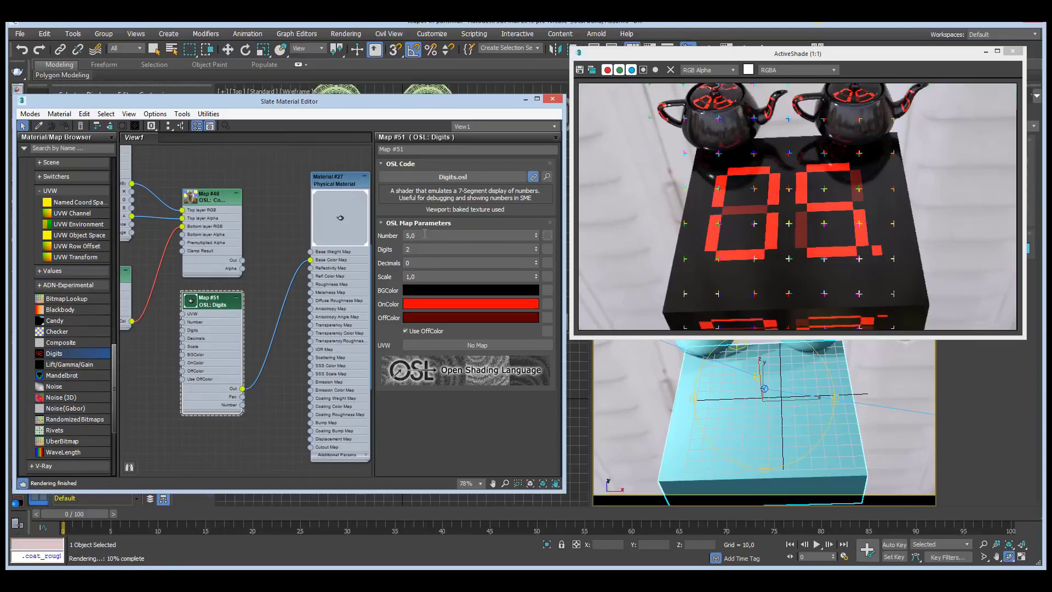
pyautogui.doubleClick(424, 235)
pyautogui.write('1')
pyautogui.press('Return')
# Add an OSL Node Handle scene map and connect its Index output to the Digits map's Number input
pyautogui.moveTo(271, 296); pyautogui.dragTo(308, 295, button='middle')
pyautogui.scroll(-1, 316, 284)
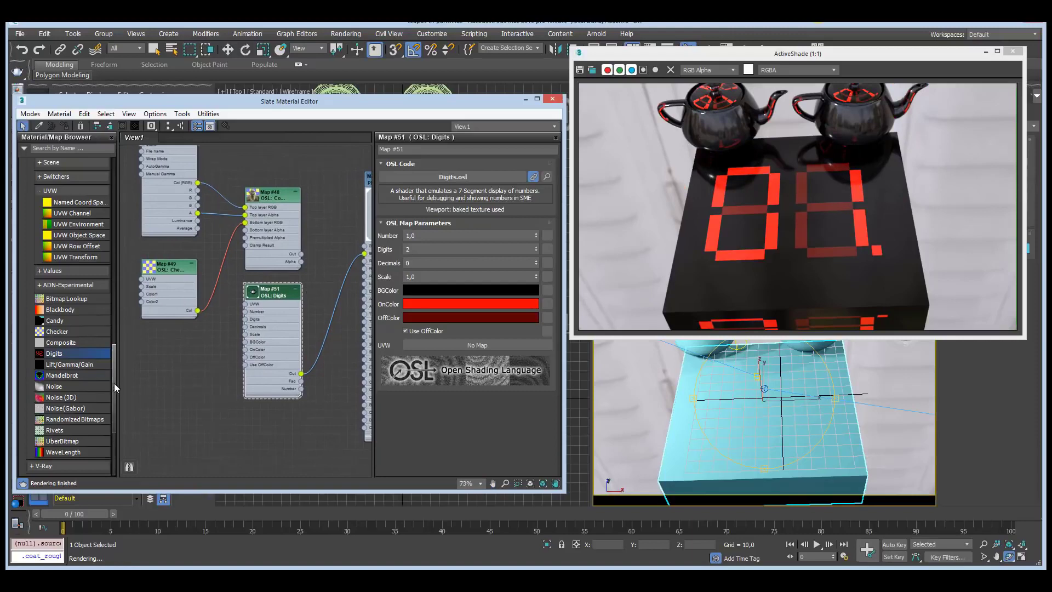
pyautogui.moveTo(114, 383); pyautogui.dragTo(120, 333)
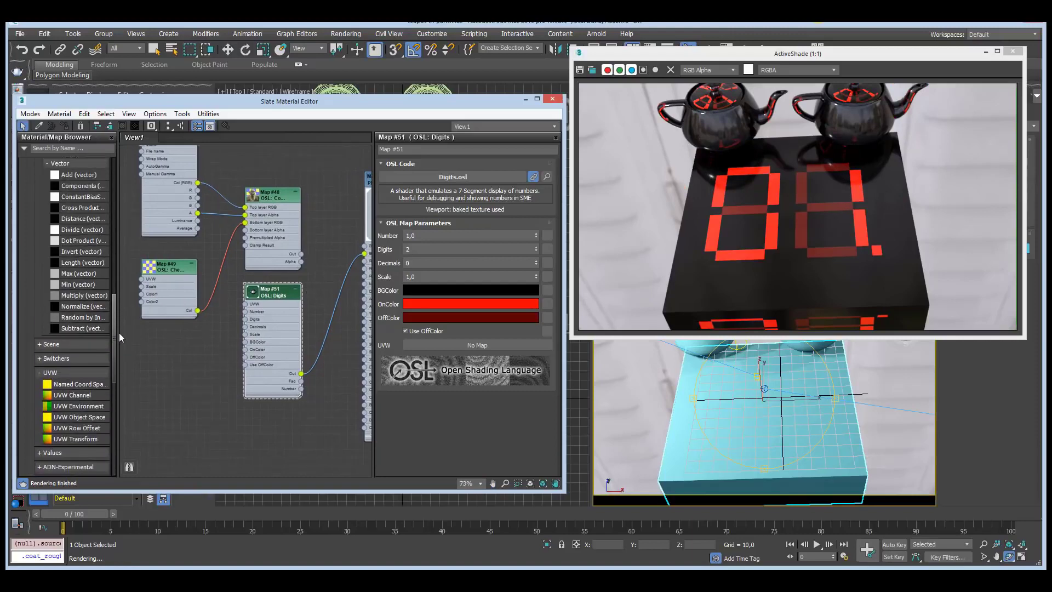
pyautogui.click(65, 345)
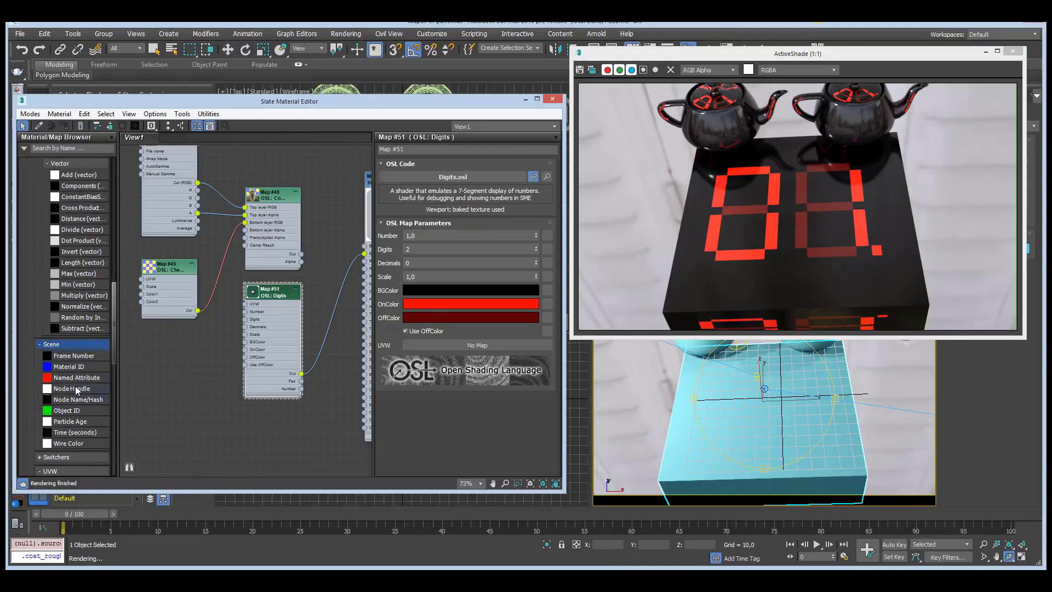
pyautogui.moveTo(173, 343); pyautogui.dragTo(174, 344)
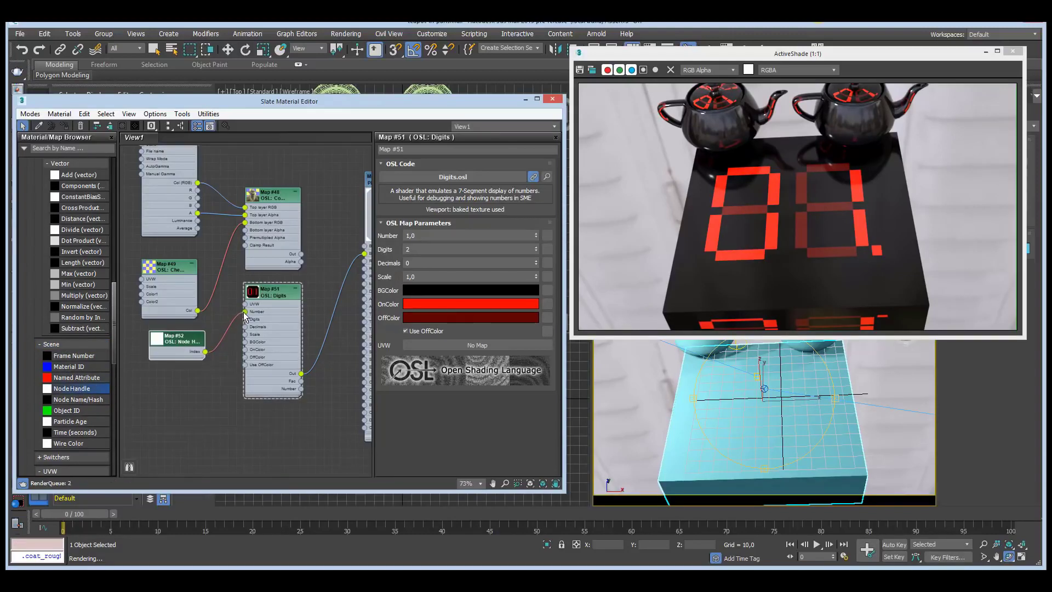
pyautogui.moveTo(245, 317); pyautogui.dragTo(245, 312)
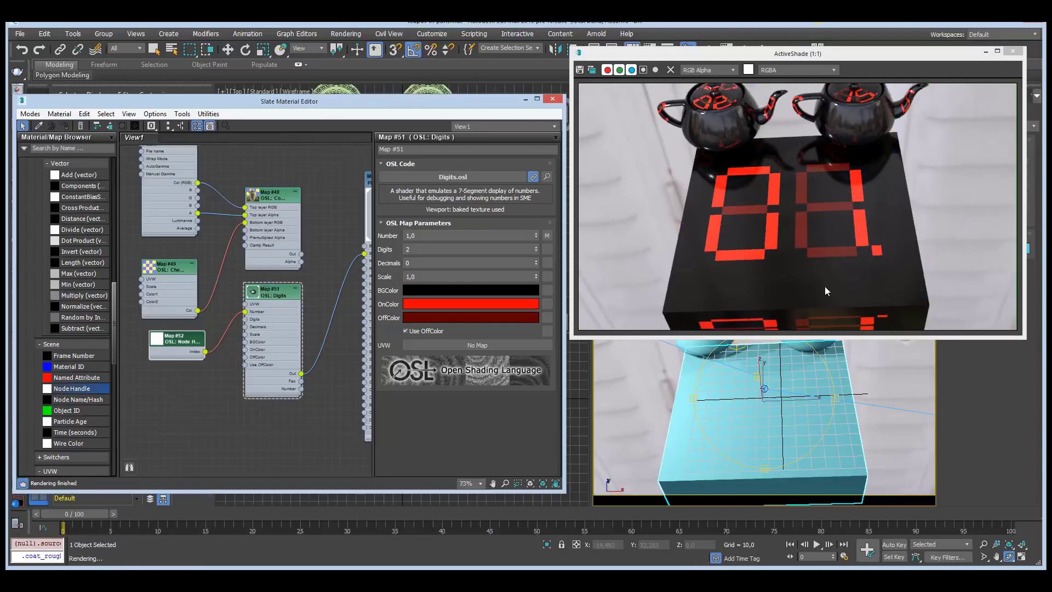
pyautogui.keyDown('alt'); pyautogui.moveTo(754, 415); pyautogui.dragTo(769, 500, button='middle'); pyautogui.keyUp('alt')
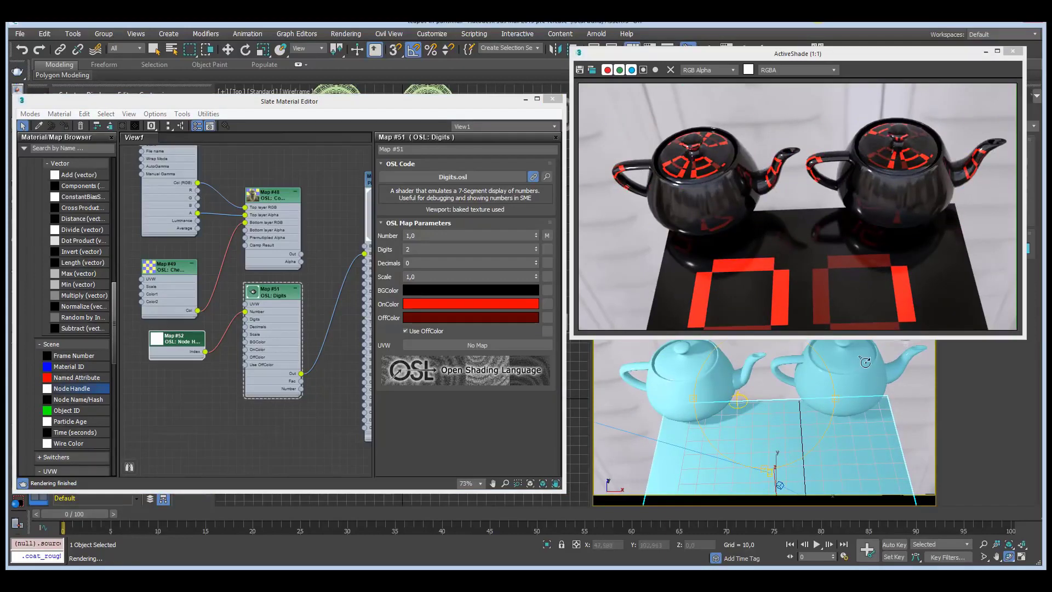
pyautogui.keyDown('alt'); pyautogui.moveTo(768, 424); pyautogui.dragTo(745, 373, button='middle'); pyautogui.keyUp('alt')
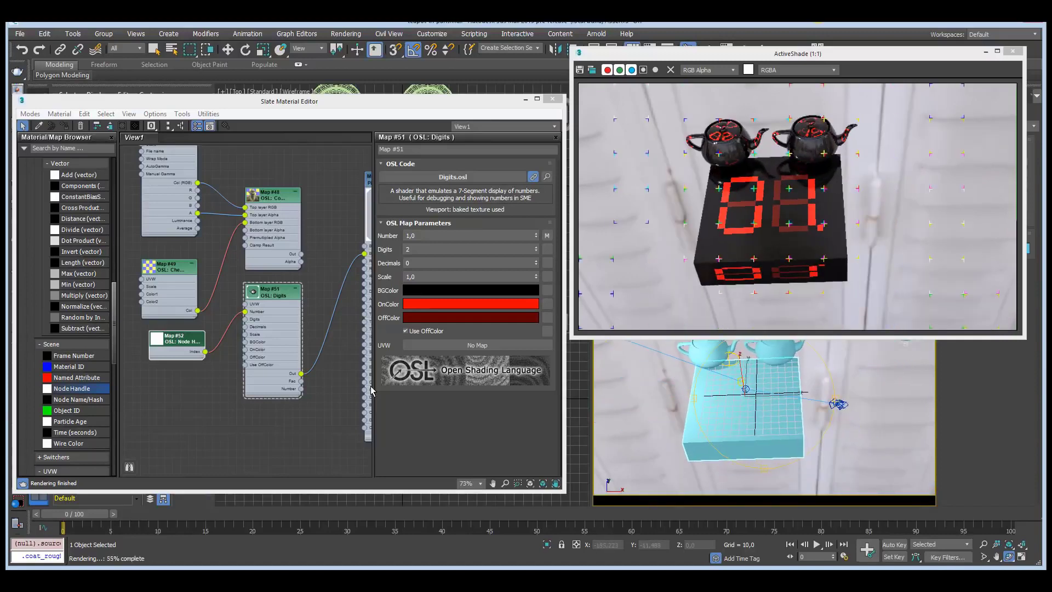
# Move the Node Handle map away from the Digits map and add an OSL Random by Index (color) map between them
pyautogui.moveTo(184, 377); pyautogui.dragTo(266, 362, button='middle')
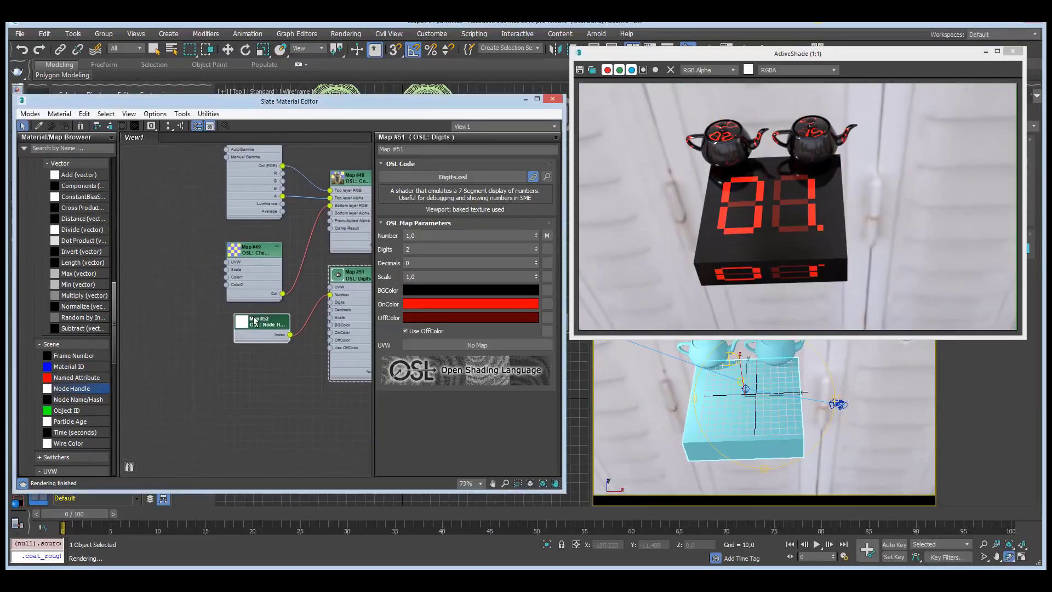
pyautogui.moveTo(261, 318); pyautogui.dragTo(187, 314)
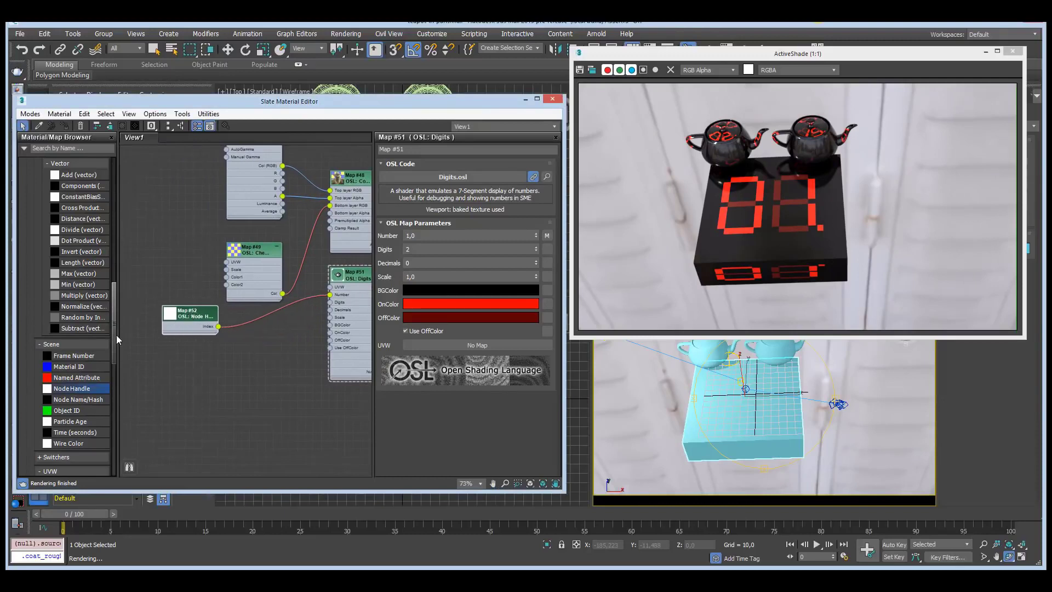
pyautogui.moveTo(115, 330)
pyautogui.mouseDown()
pyautogui.moveTo(115, 292)
pyautogui.moveTo(117, 312)
pyautogui.mouseUp()
pyautogui.click(64, 293)
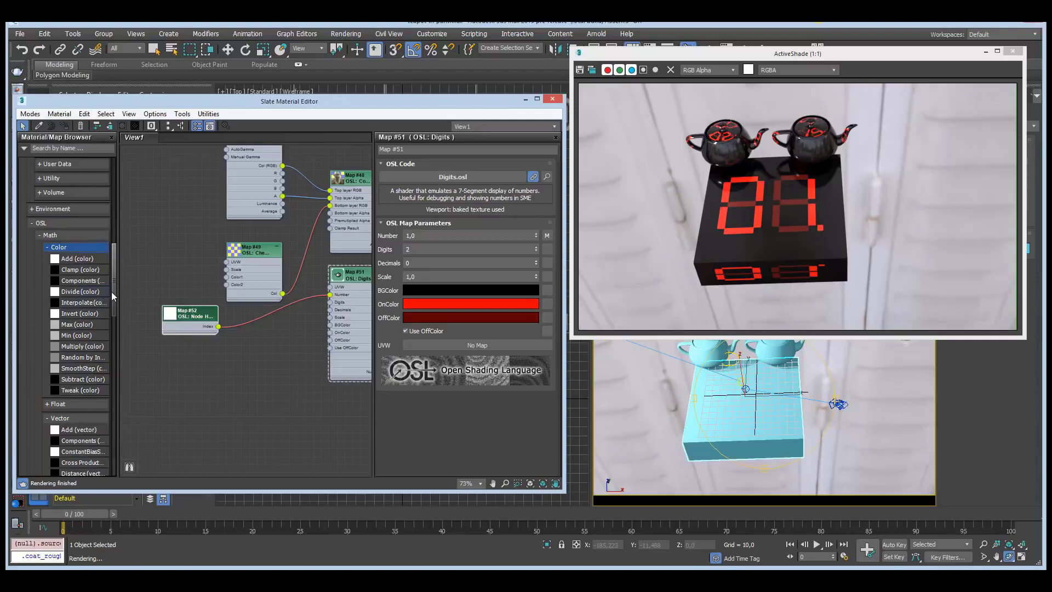
pyautogui.moveTo(113, 294); pyautogui.dragTo(114, 304)
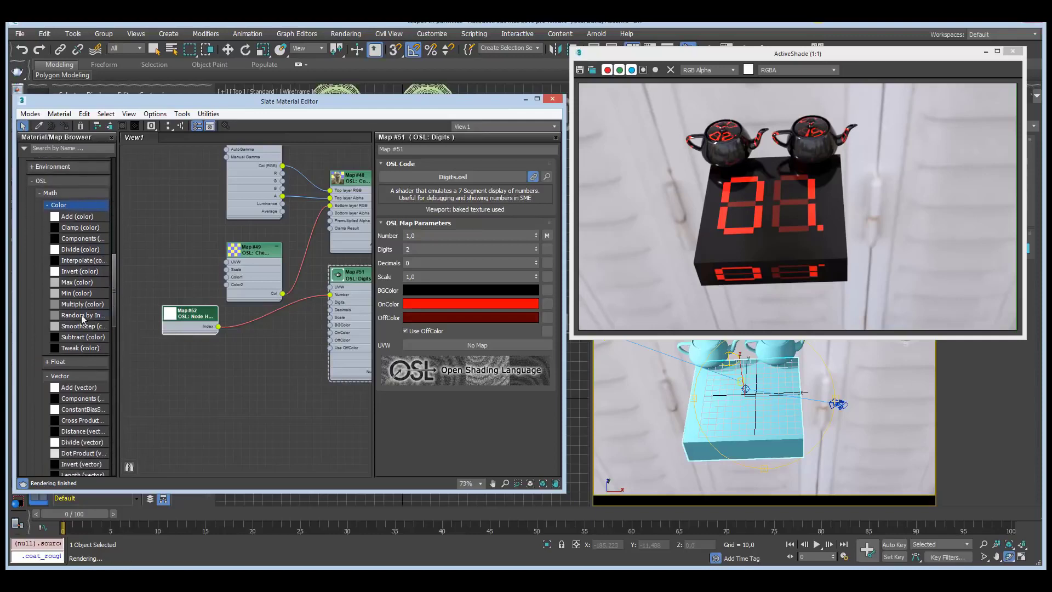
pyautogui.moveTo(255, 347); pyautogui.dragTo(255, 344)
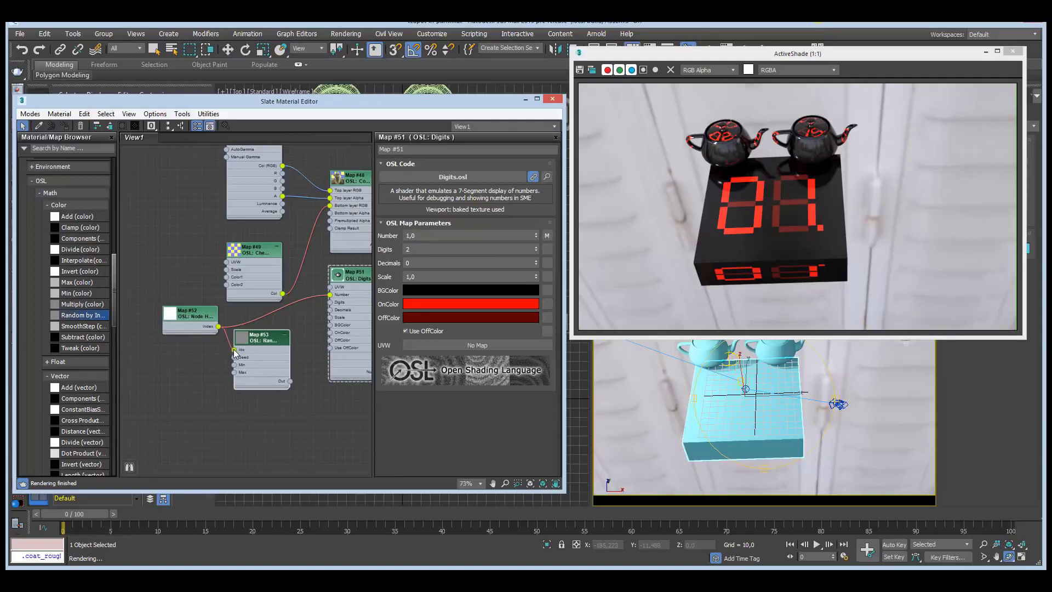
# Connect Node Handle's Index to the random color map's Idx and its Out to the Digits map's BGColor, and disable Use OffColor
pyautogui.moveTo(235, 351); pyautogui.dragTo(235, 350)
pyautogui.moveTo(324, 335); pyautogui.dragTo(330, 326)
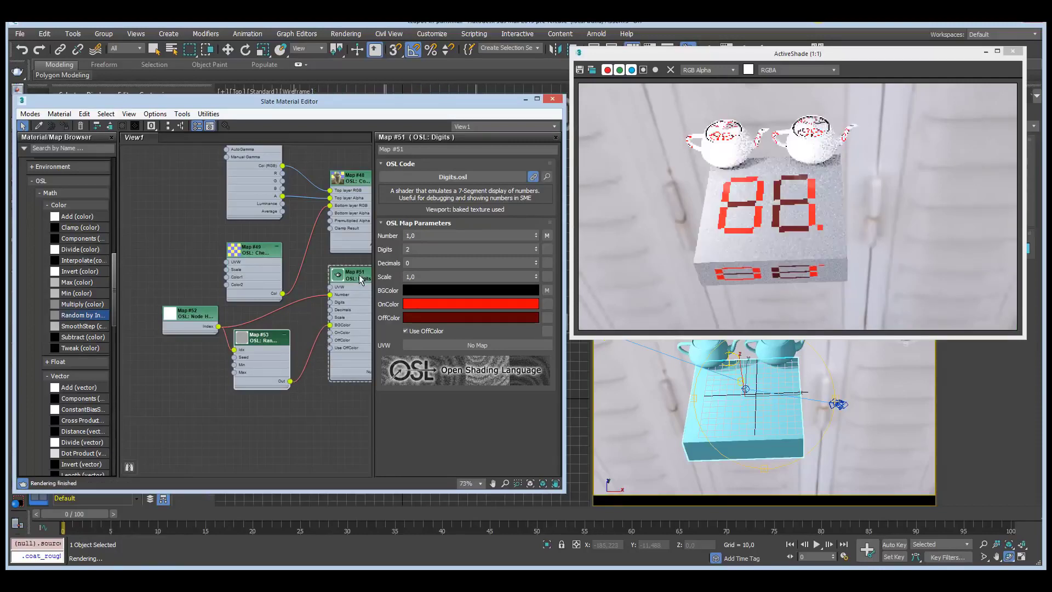
pyautogui.click(430, 332)
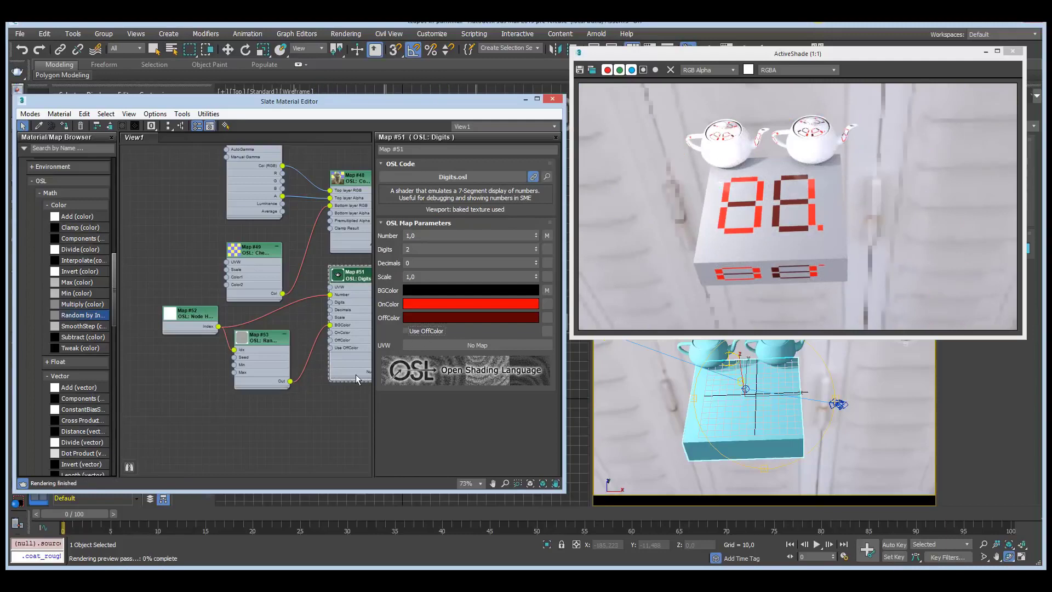
# Set the Random by Index map's Min color to dark olive yellow and its Max color to bright magenta
pyautogui.click(269, 342)
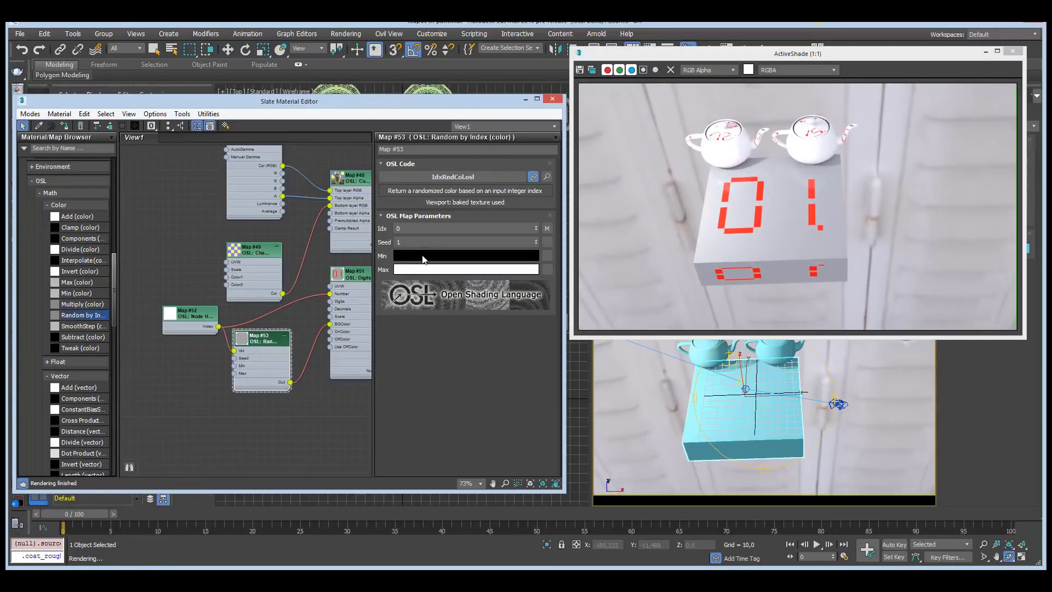
pyautogui.click(423, 256)
pyautogui.click(243, 152)
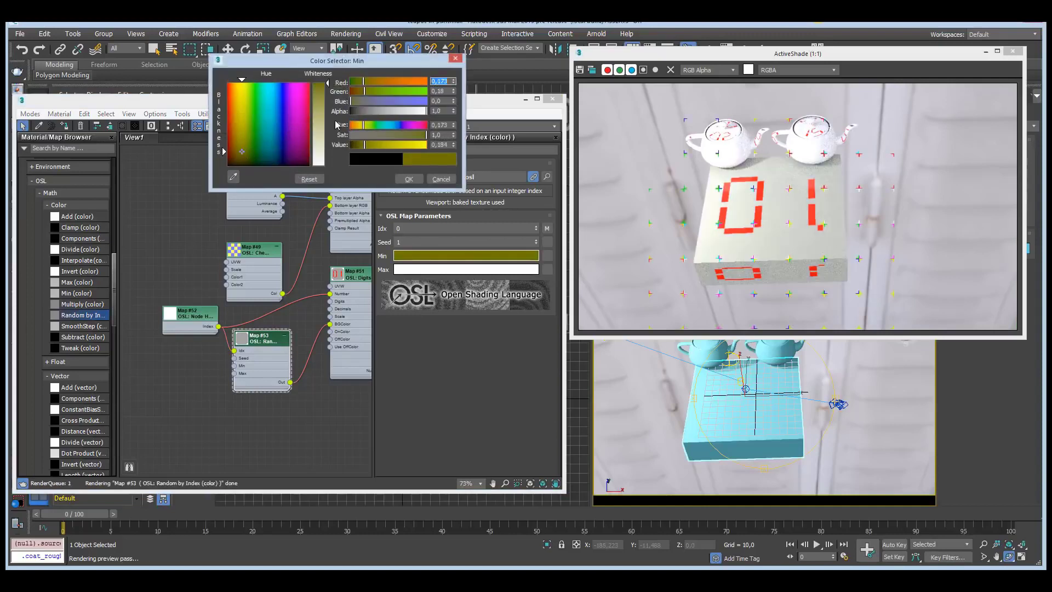
pyautogui.click(419, 178)
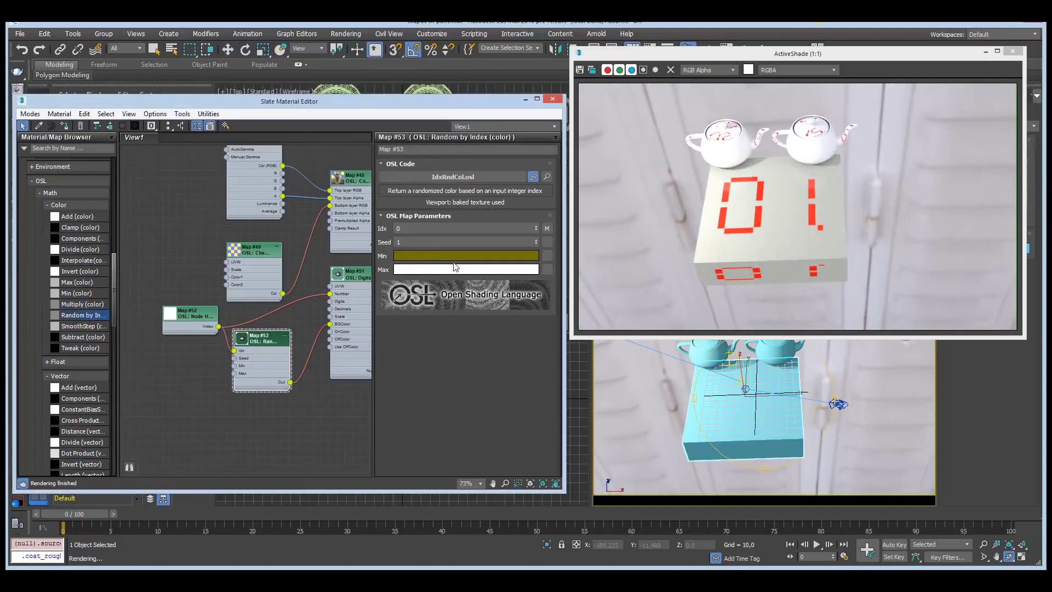
pyautogui.click(457, 269)
pyautogui.click(296, 88)
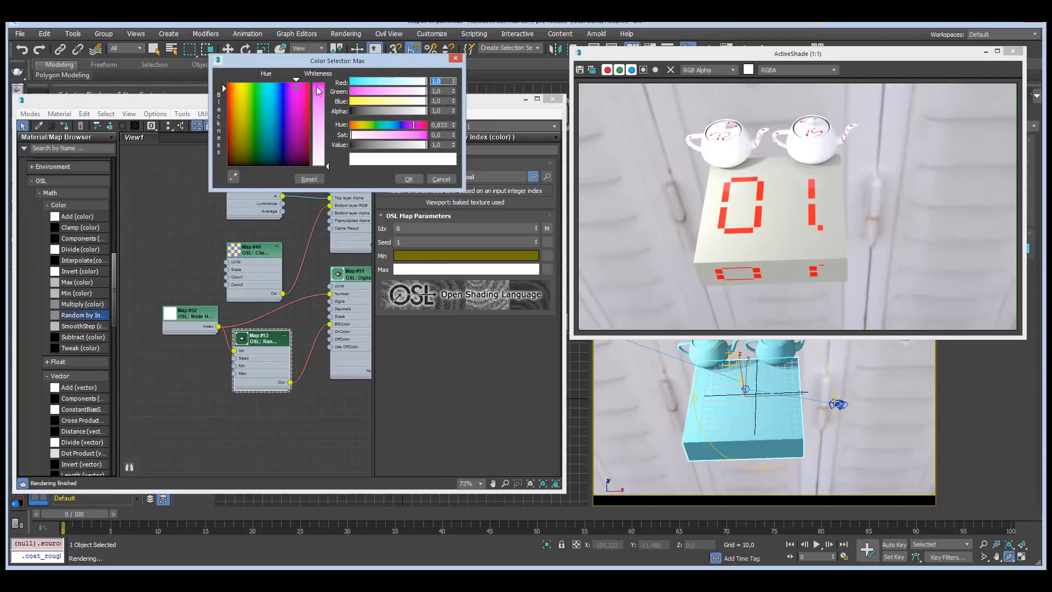
pyautogui.click(419, 178)
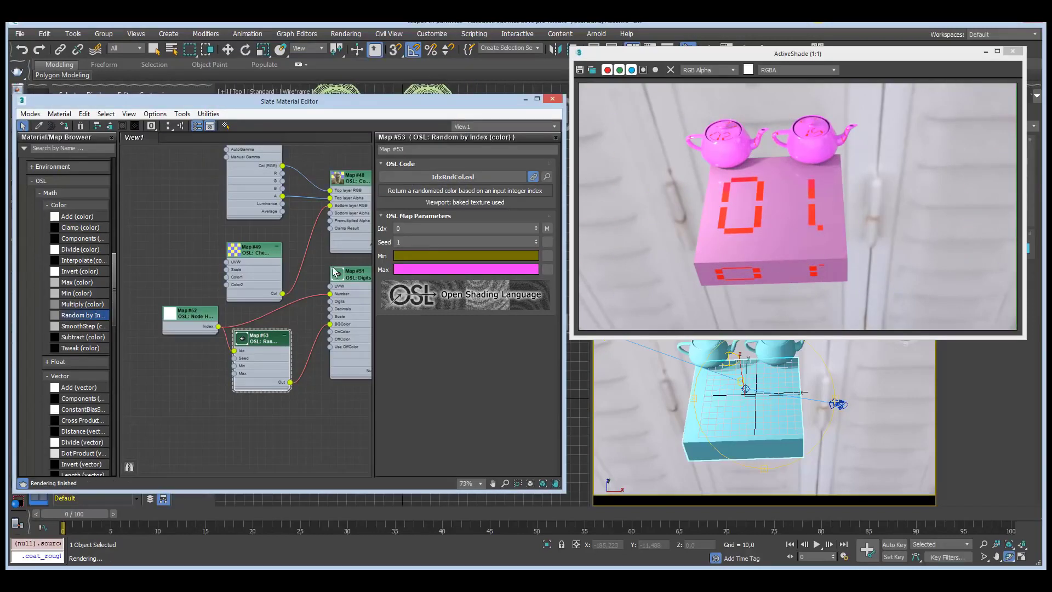
# Raise the Random by Index map's Seed to 5
pyautogui.moveTo(192, 316); pyautogui.dragTo(184, 316)
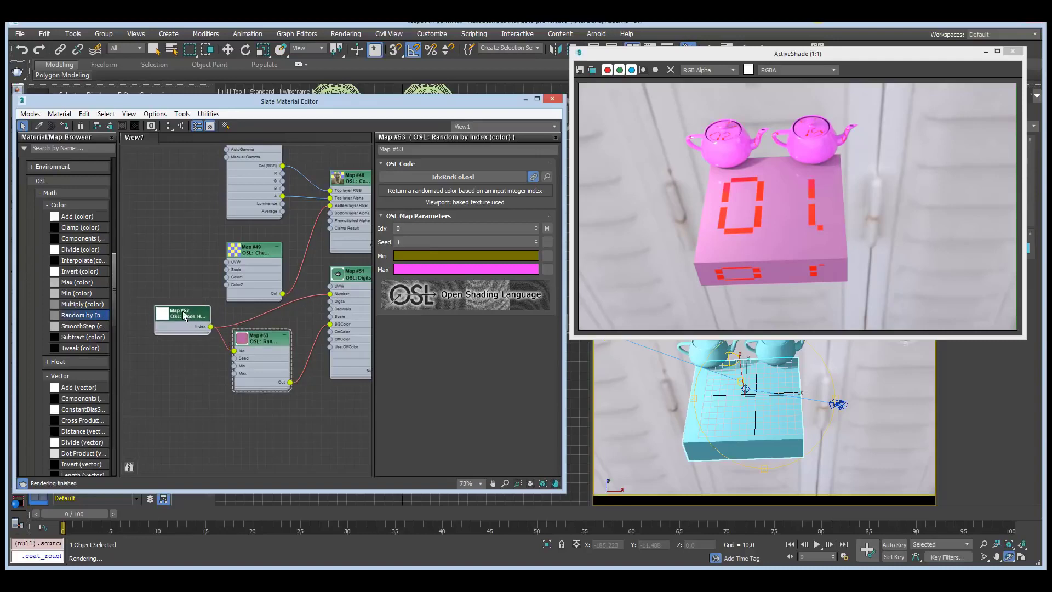
pyautogui.click(260, 342)
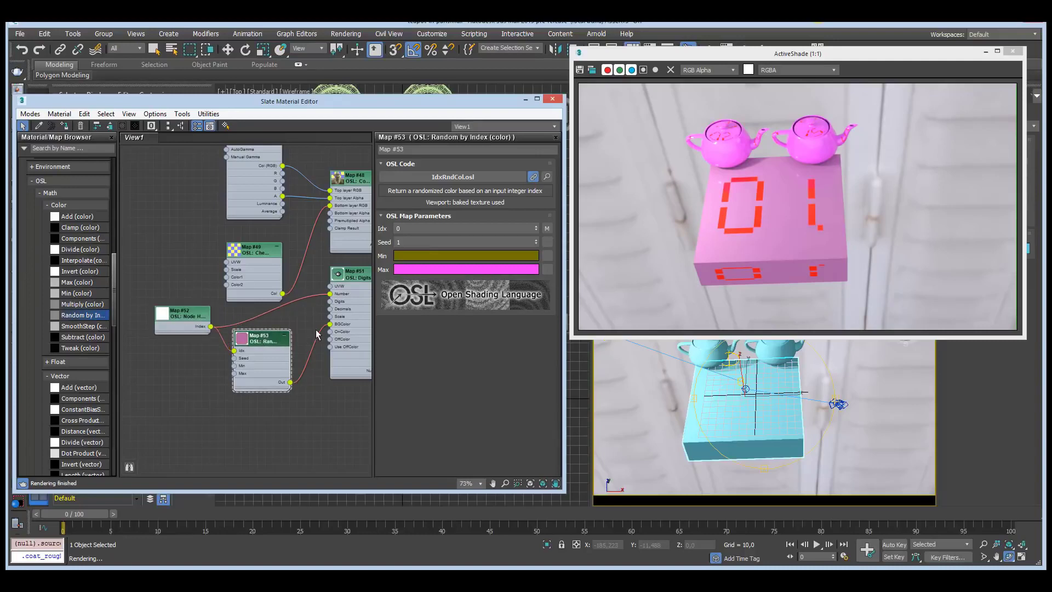
pyautogui.click(535, 240)
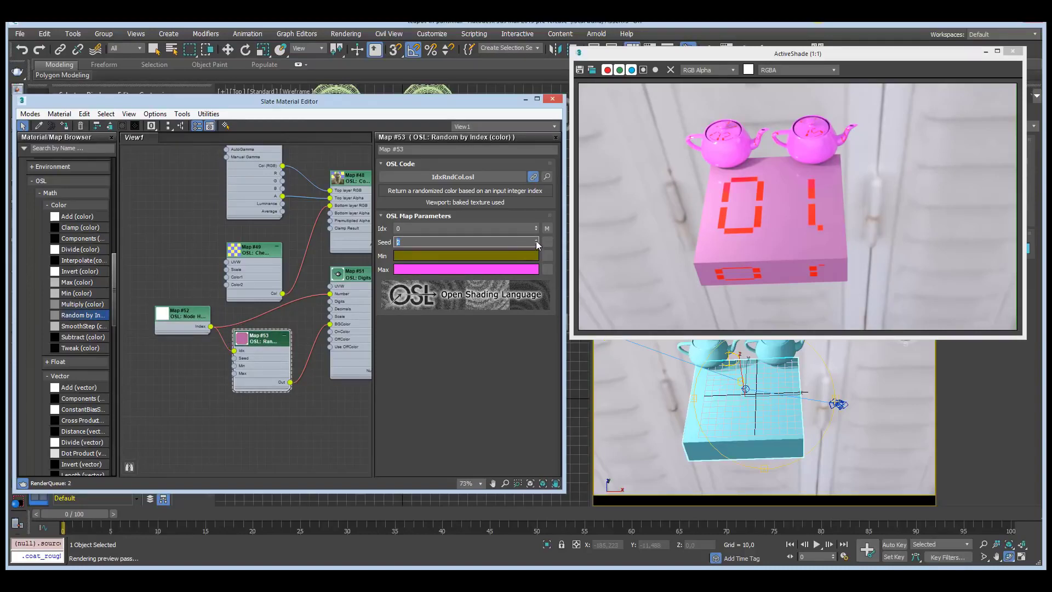
pyautogui.click(536, 240)
pyautogui.click(536, 240)
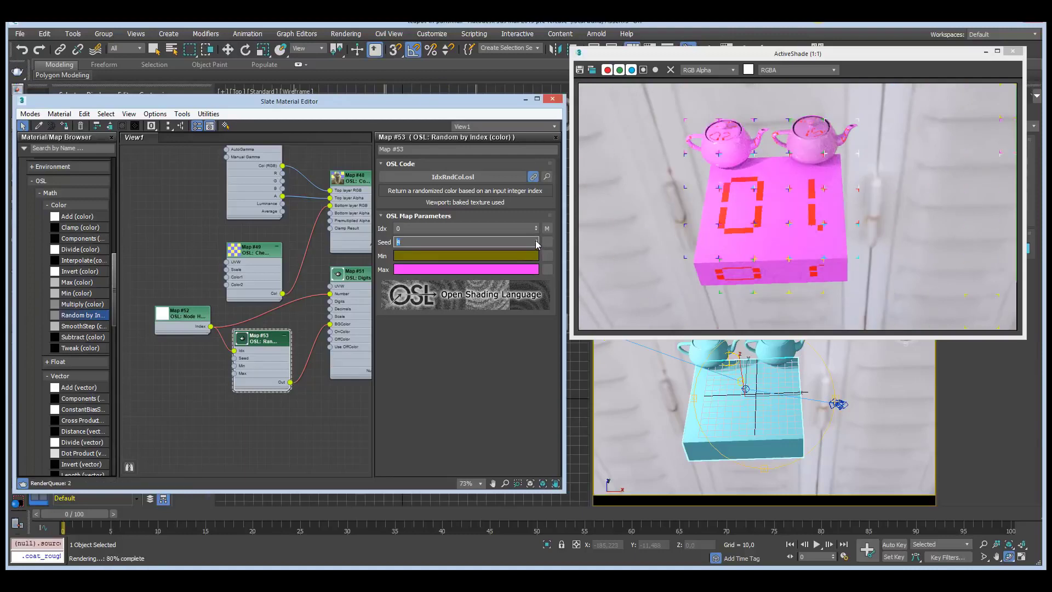
pyautogui.click(535, 239)
# Change the Random by Index map's Min color to a bright golden yellow with hue 0,14 and value 0,885
pyautogui.click(458, 255)
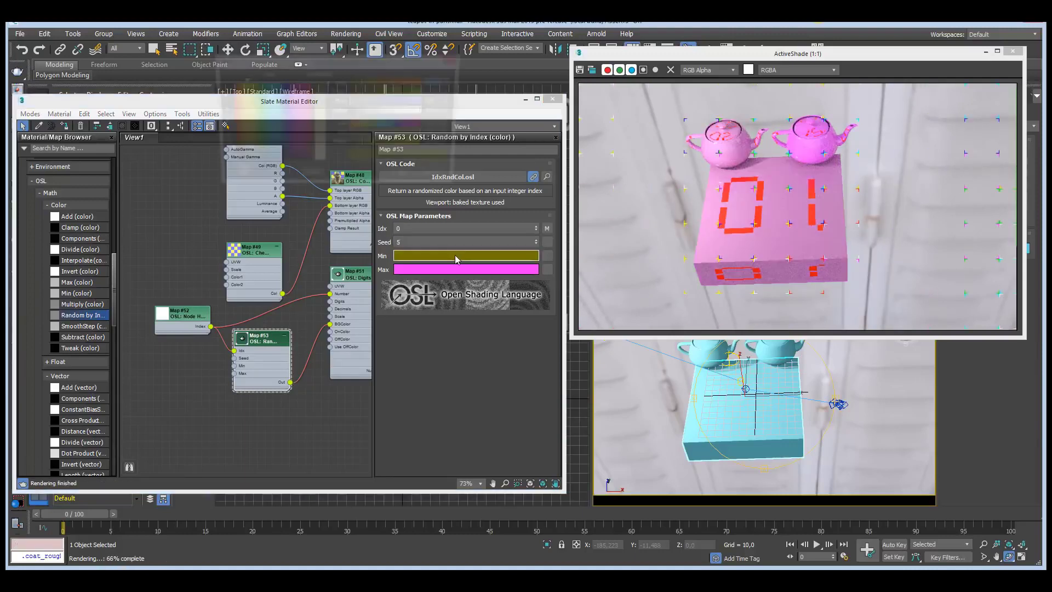
pyautogui.moveTo(244, 82); pyautogui.dragTo(239, 78)
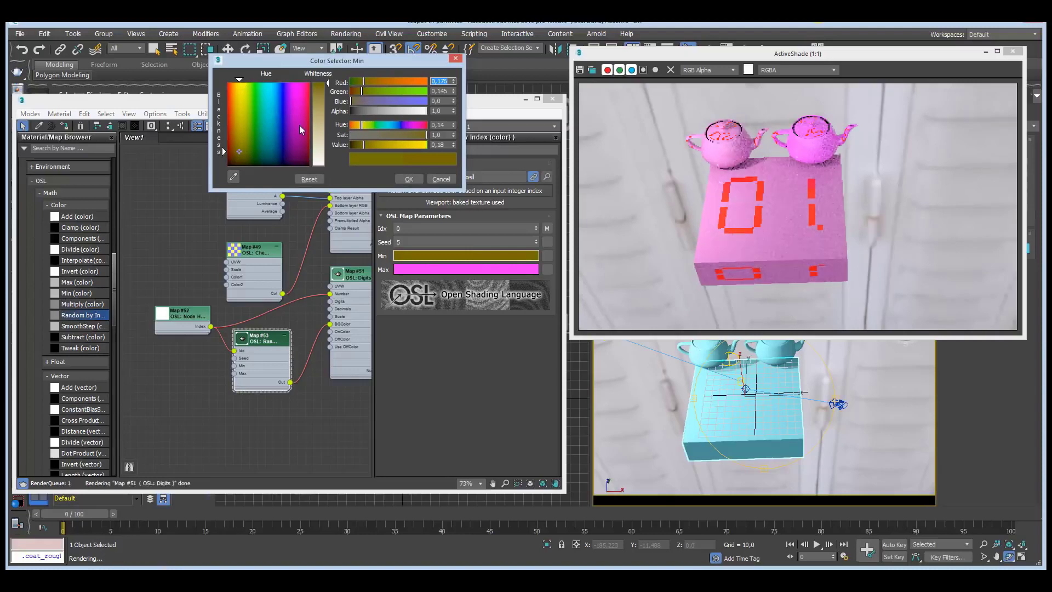
pyautogui.moveTo(397, 144); pyautogui.dragTo(418, 145)
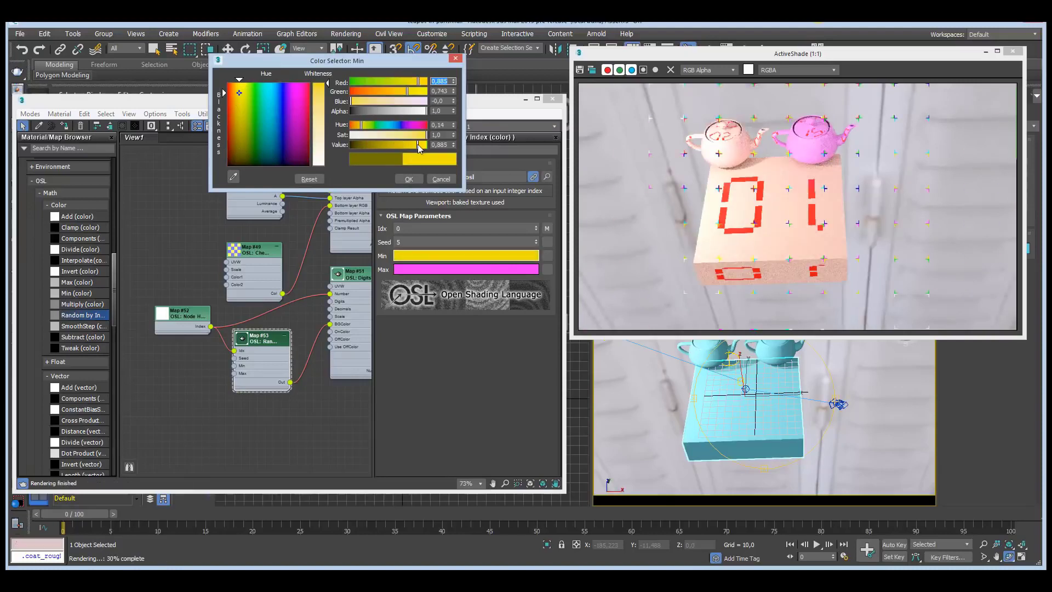
pyautogui.click(409, 179)
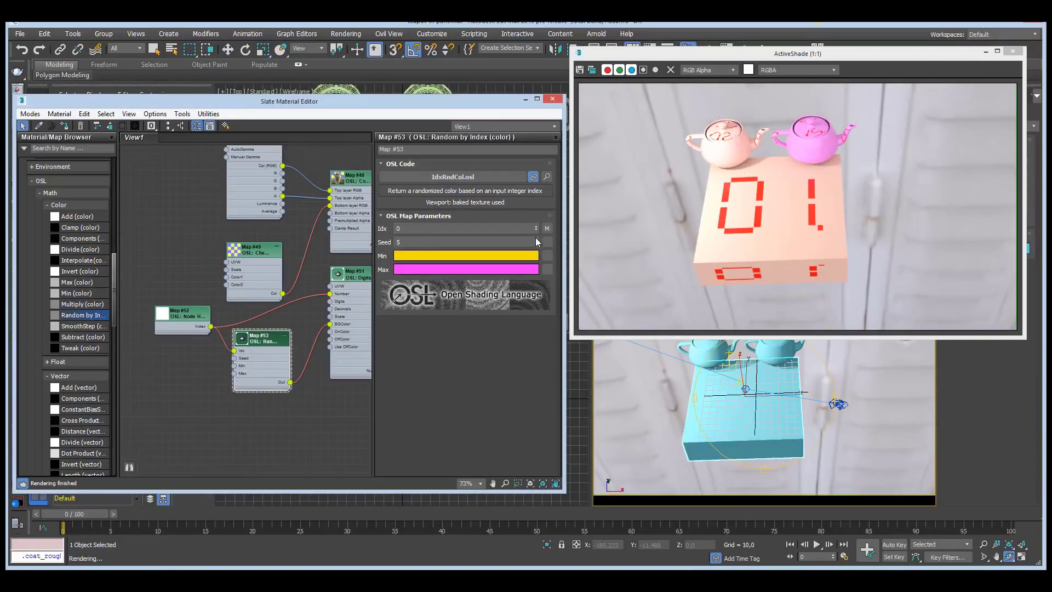
# Raise the Random by Index map's Seed to 8
pyautogui.doubleClick(535, 239)
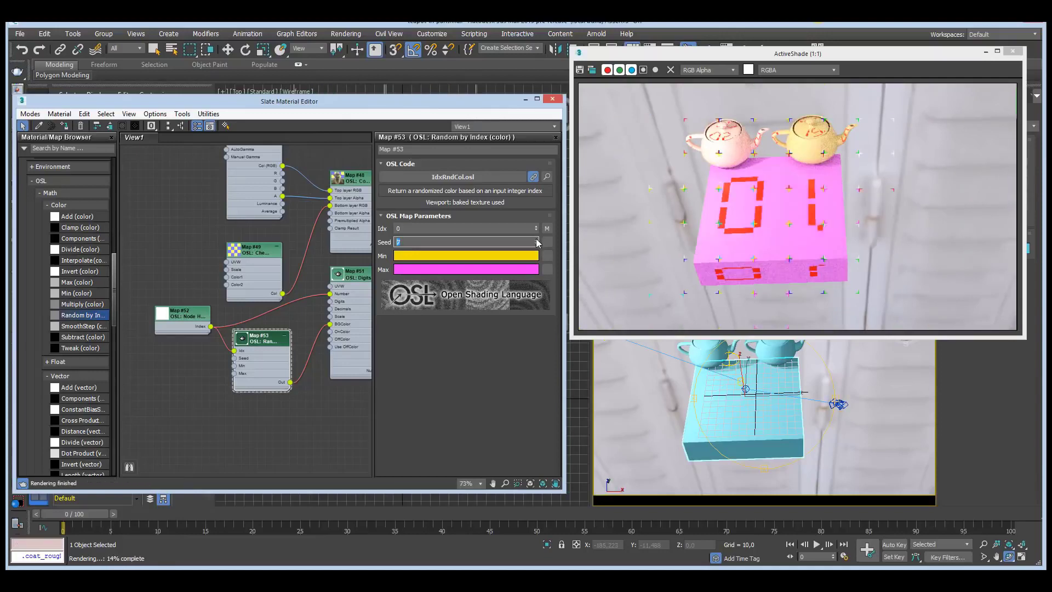
pyautogui.click(537, 241)
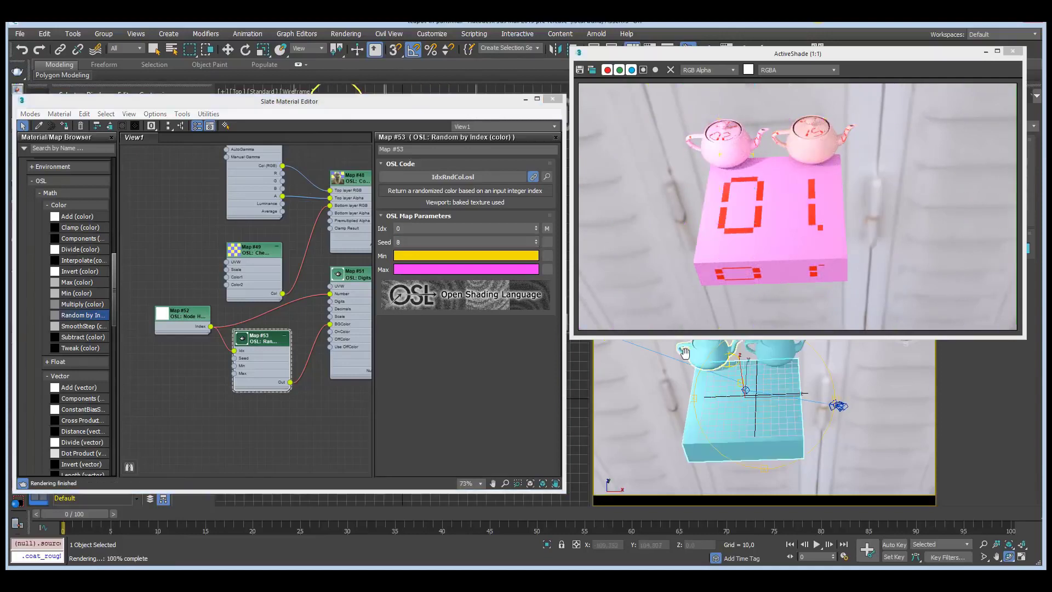
# Clone the teapot beside the box along X as 10 copies, forming a row of teapots
pyautogui.moveTo(684, 352); pyautogui.dragTo(628, 368, button='middle')
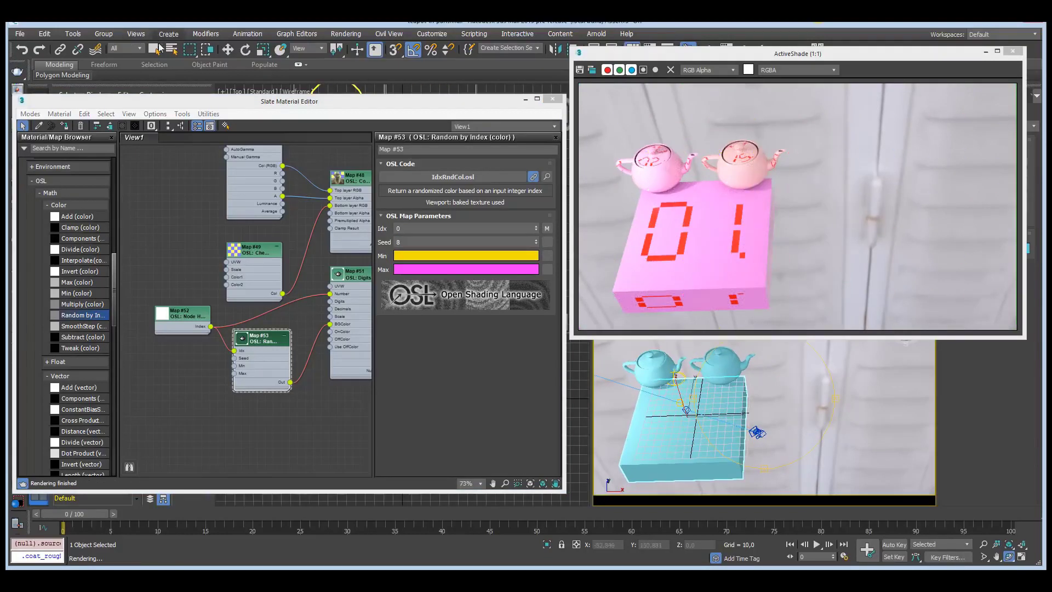
pyautogui.click(228, 49)
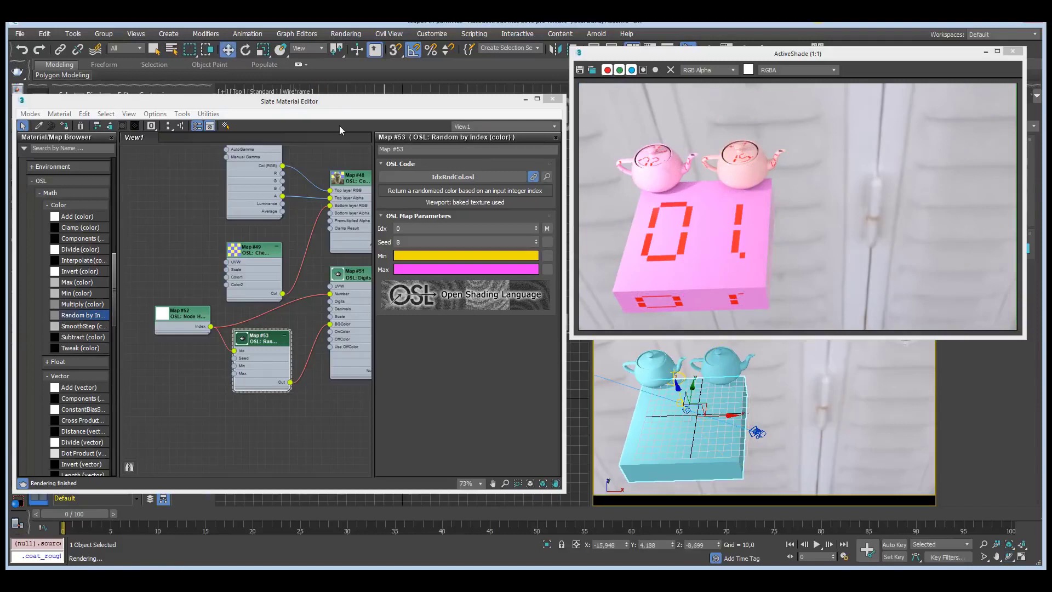
pyautogui.click(748, 373)
pyautogui.keyDown('shift'); pyautogui.moveTo(770, 371); pyautogui.dragTo(807, 371); pyautogui.keyUp('shift')
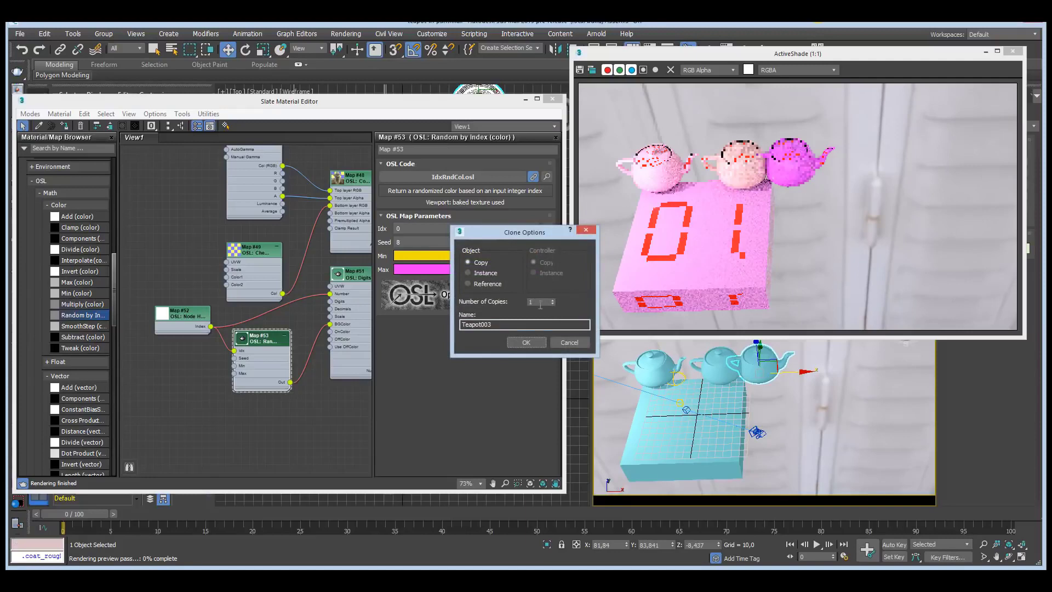
pyautogui.doubleClick(546, 300)
pyautogui.write('10')
pyautogui.click(526, 341)
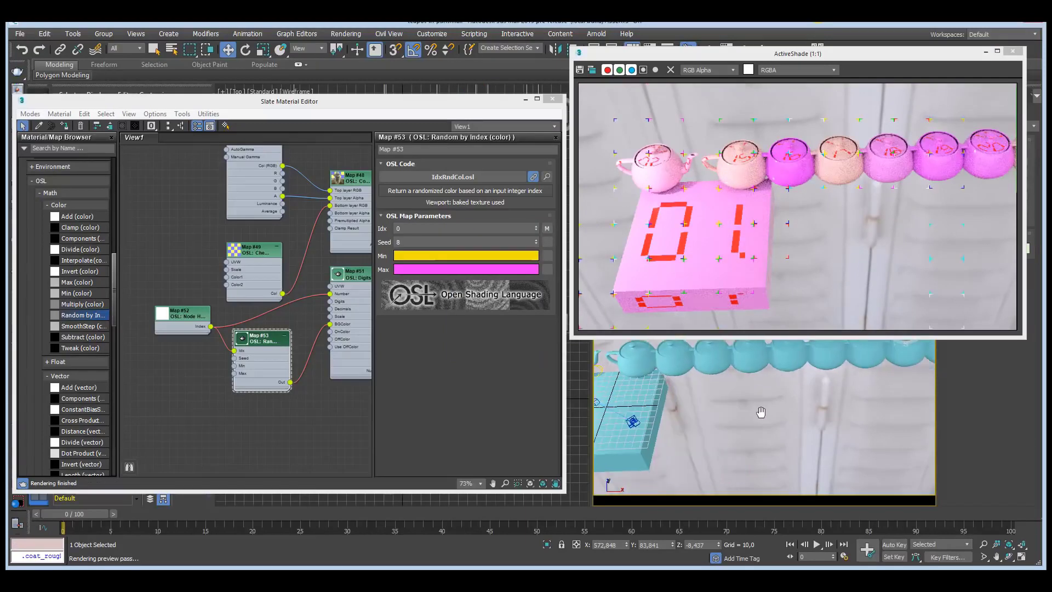
# Examine the index numbers and random background colors on the row of teapot copies
pyautogui.scroll(-3, 761, 411)
pyautogui.moveTo(768, 412)
pyautogui.mouseDown(button='middle')
pyautogui.moveTo(748, 405)
pyautogui.moveTo(768, 402)
pyautogui.mouseUp(button='middle')
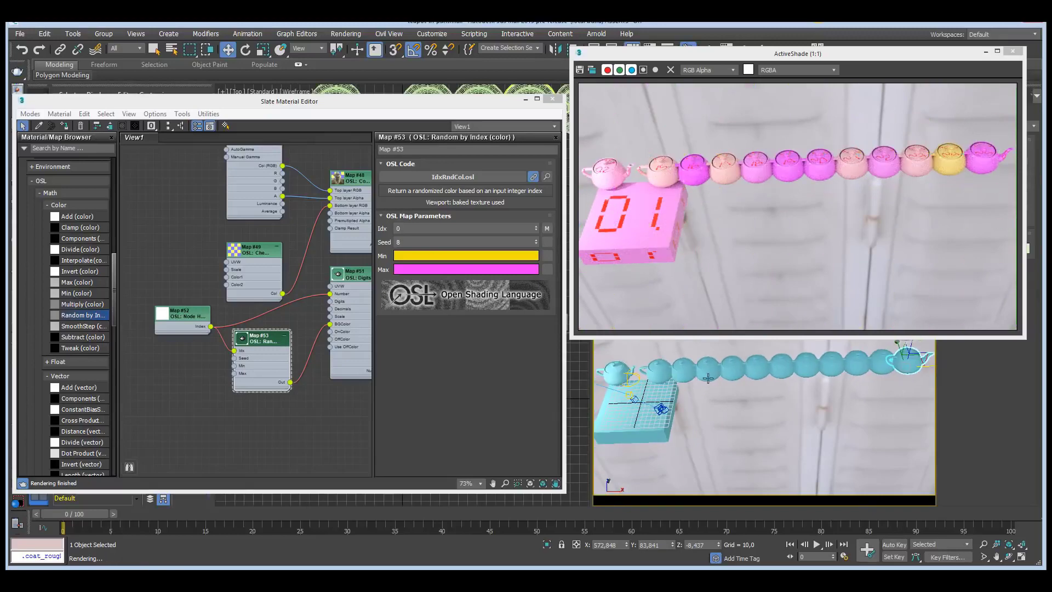
pyautogui.click(627, 376)
pyautogui.scroll(5, 681, 370)
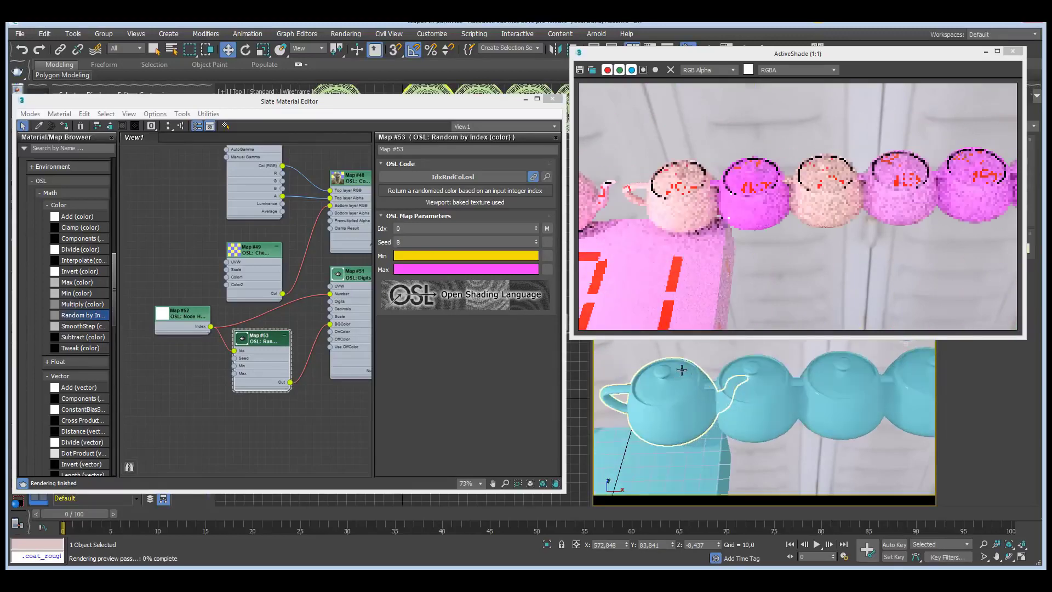
pyautogui.scroll(3, 681, 370)
pyautogui.moveTo(712, 384); pyautogui.dragTo(792, 397, button='middle')
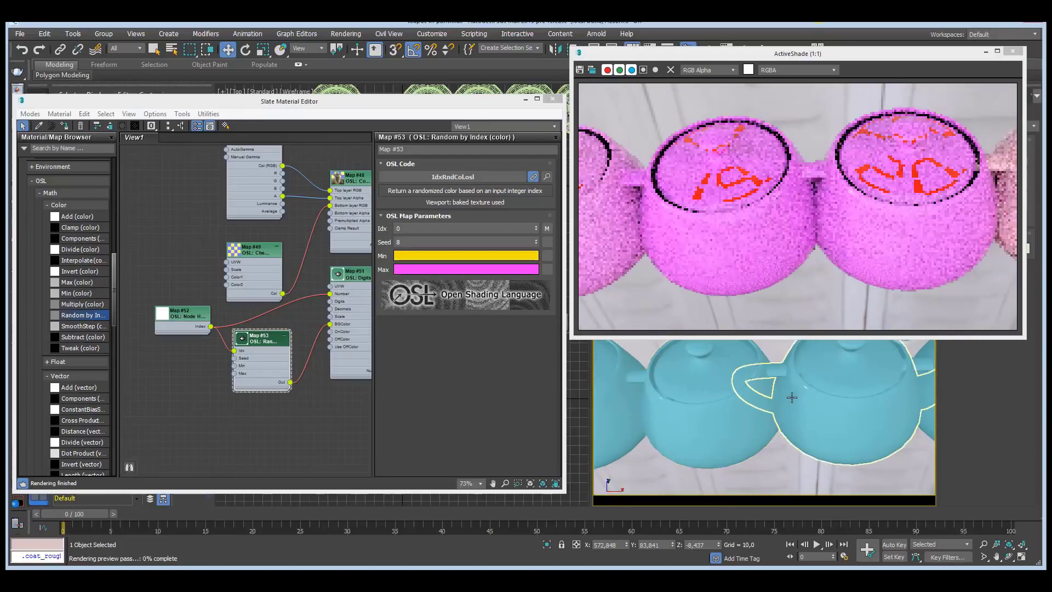
pyautogui.scroll(-8, 791, 397)
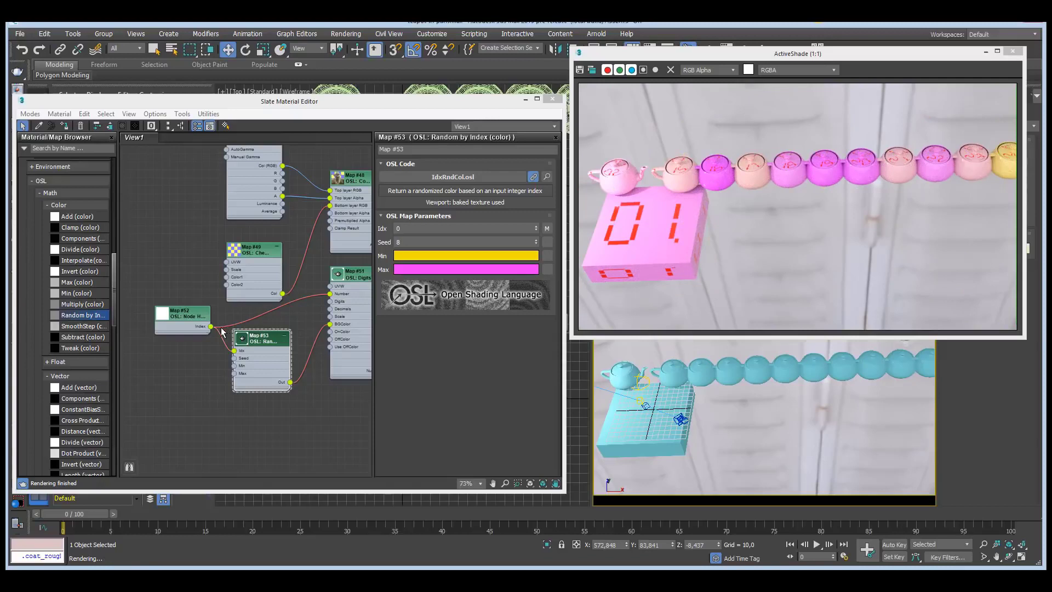
# Add an OSL 1 of 10 (color) switcher map to the graph and delete the Random by Index map
pyautogui.moveTo(113, 282); pyautogui.dragTo(110, 358)
pyautogui.click(74, 375)
pyautogui.moveTo(157, 361); pyautogui.dragTo(156, 358, button='middle')
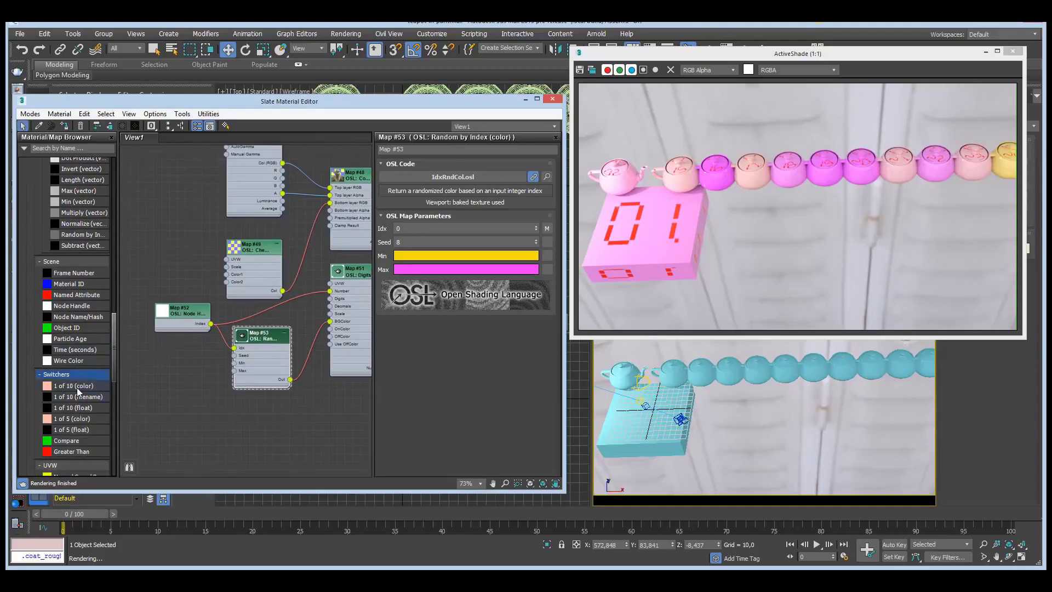
pyautogui.moveTo(77, 387); pyautogui.dragTo(202, 361)
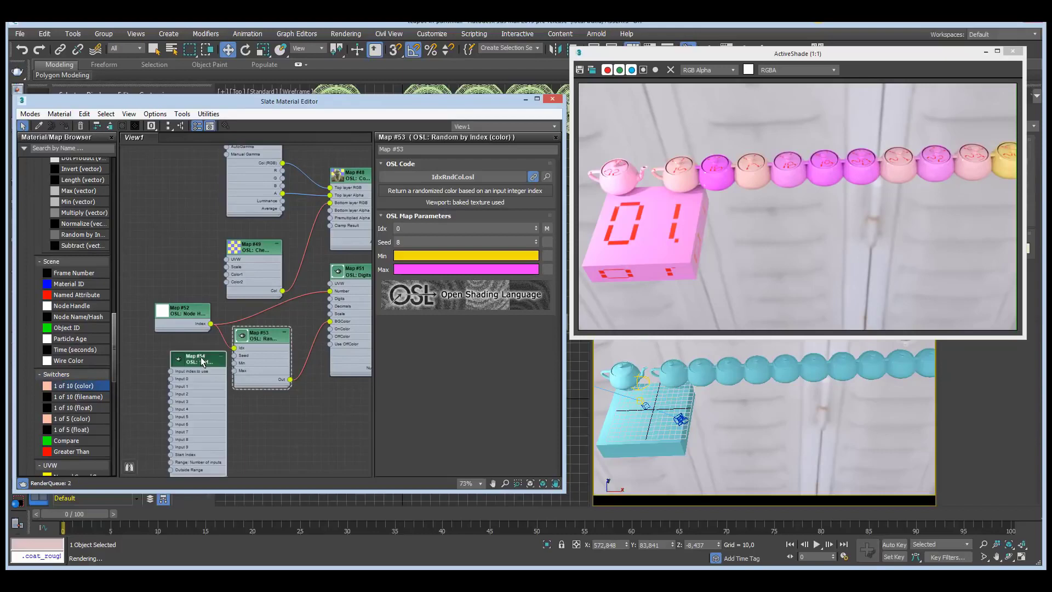
pyautogui.click(272, 335)
pyautogui.press('Delete')
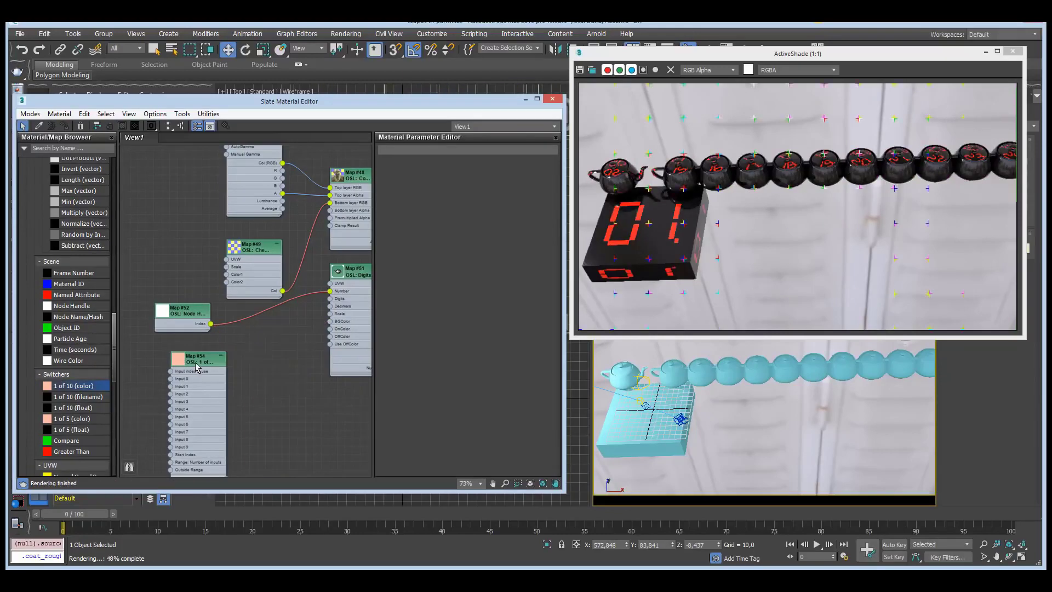
# Connect the 1 of 10 map's Out to Digits' BGColor and Node Handle's Index to its Input index to use, and open its parameters
pyautogui.moveTo(242, 465); pyautogui.dragTo(231, 432, button='middle')
pyautogui.moveTo(215, 446); pyautogui.dragTo(318, 289)
pyautogui.moveTo(208, 324); pyautogui.dragTo(265, 293)
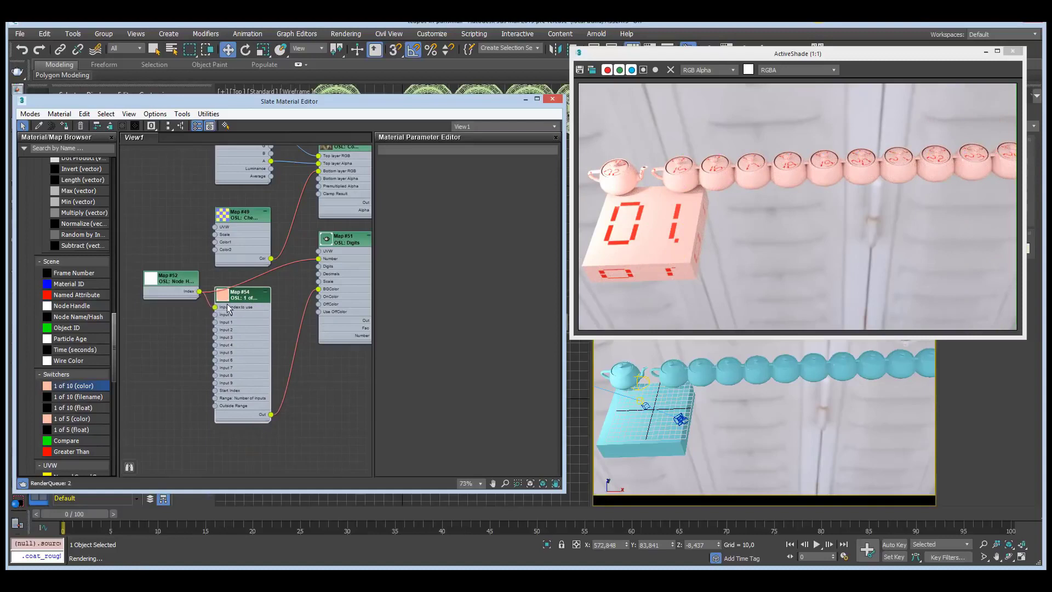
pyautogui.doubleClick(249, 297)
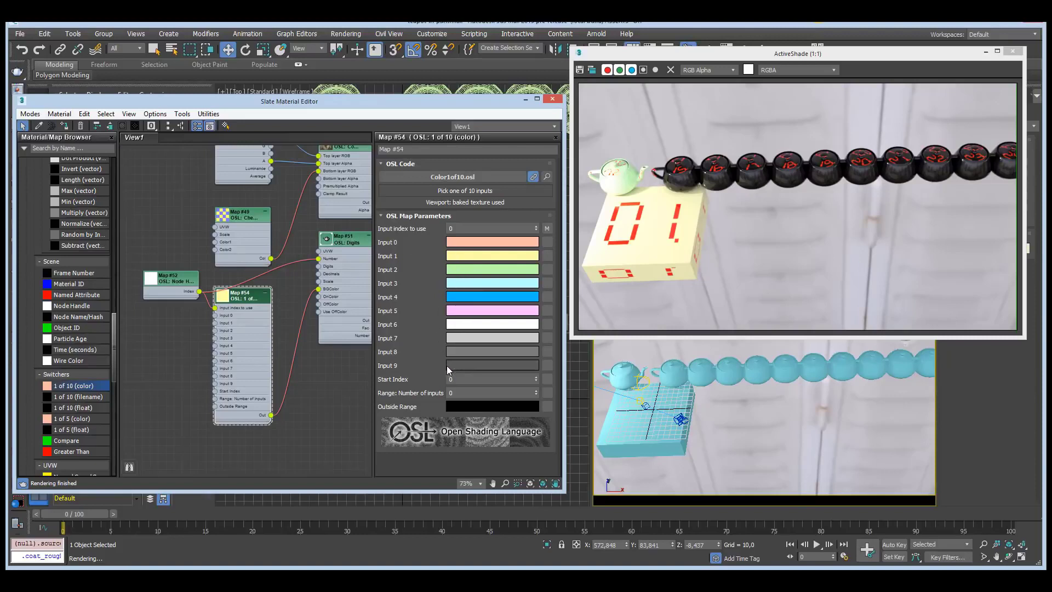
# Try a magenta Outside Range color on the 1 of 10 map and cancel the change
pyautogui.click(467, 408)
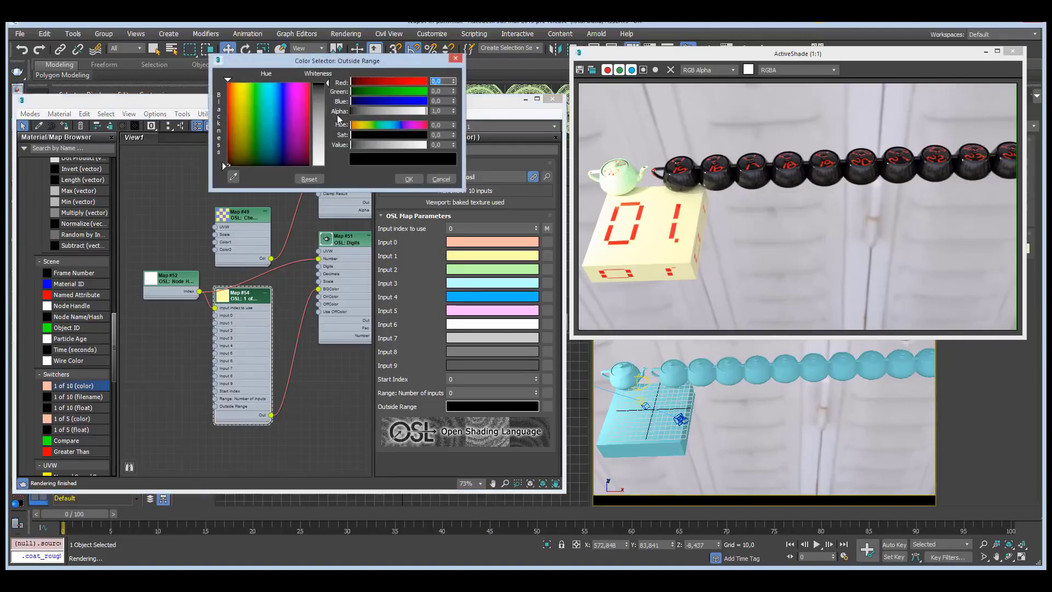
pyautogui.click(302, 111)
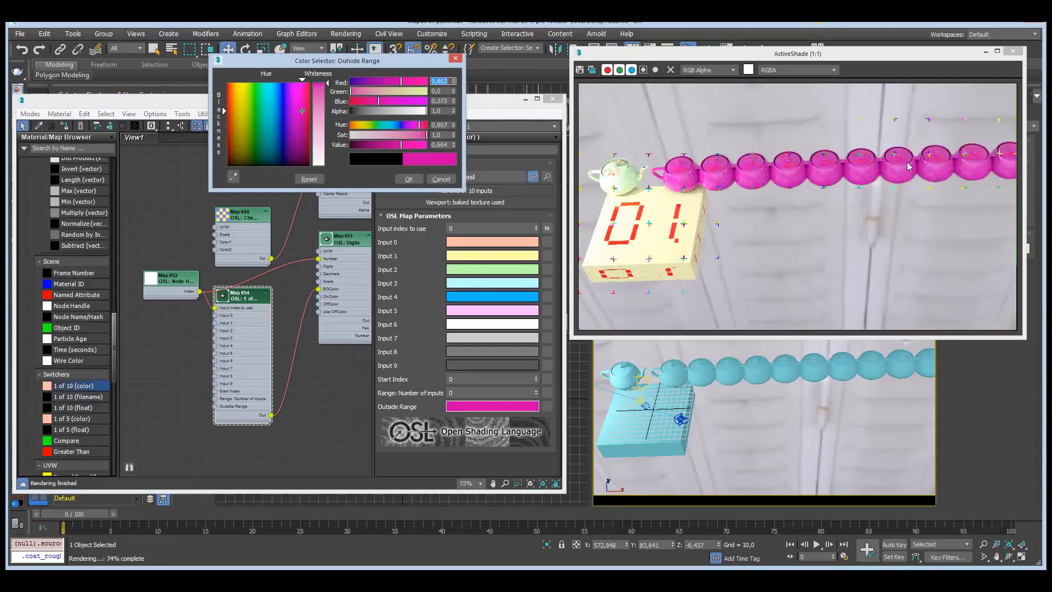
pyautogui.click(440, 180)
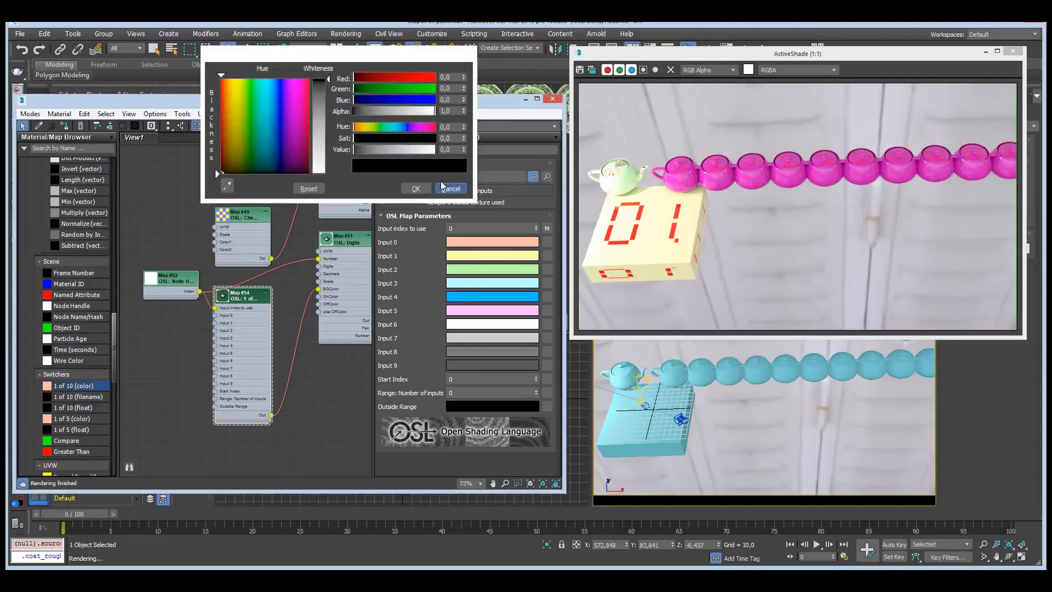
# Try Start Index values of 10 and 15 on the 1 of 10 map
pyautogui.click(459, 383)
pyautogui.write('10')
pyautogui.press('Return')
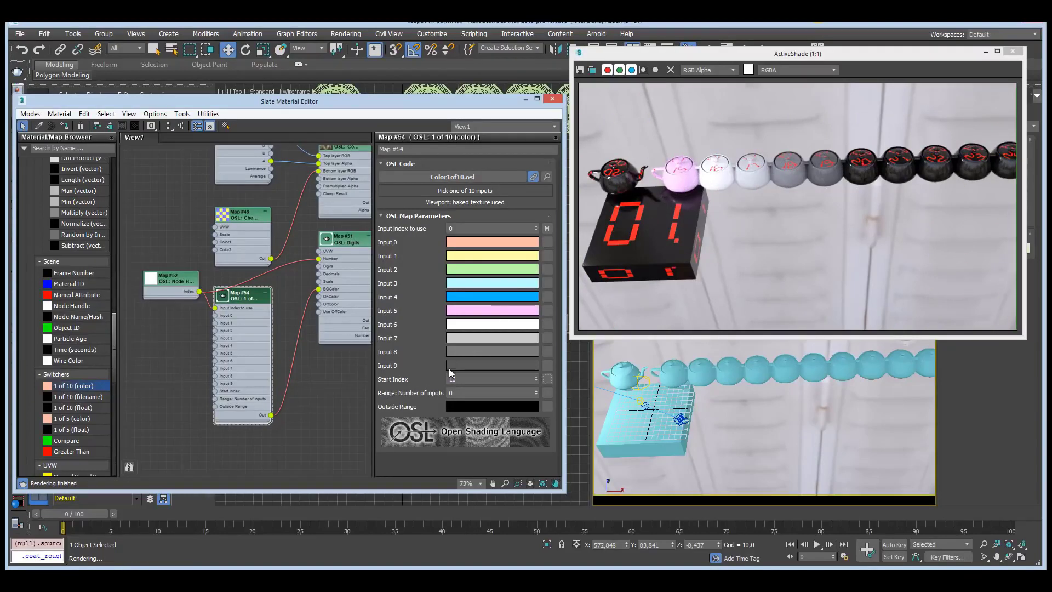
pyautogui.doubleClick(468, 379)
pyautogui.write('15')
pyautogui.press('Return')
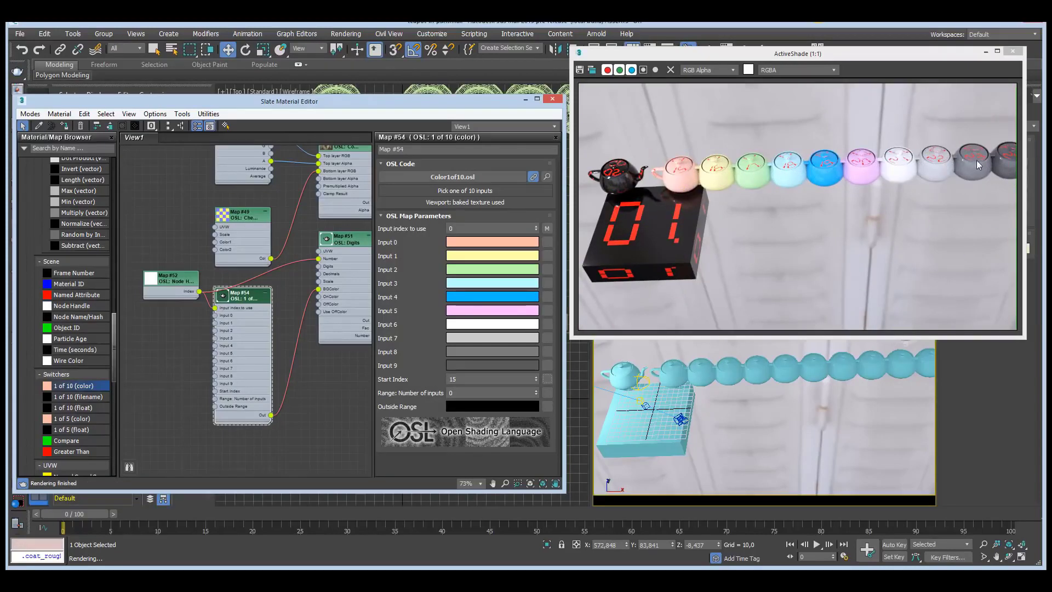
# Reset the 1 of 10 map's Start Index to 0 and set Range: Number of inputs to 6
pyautogui.doubleClick(492, 379)
pyautogui.write('0')
pyautogui.press('Return')
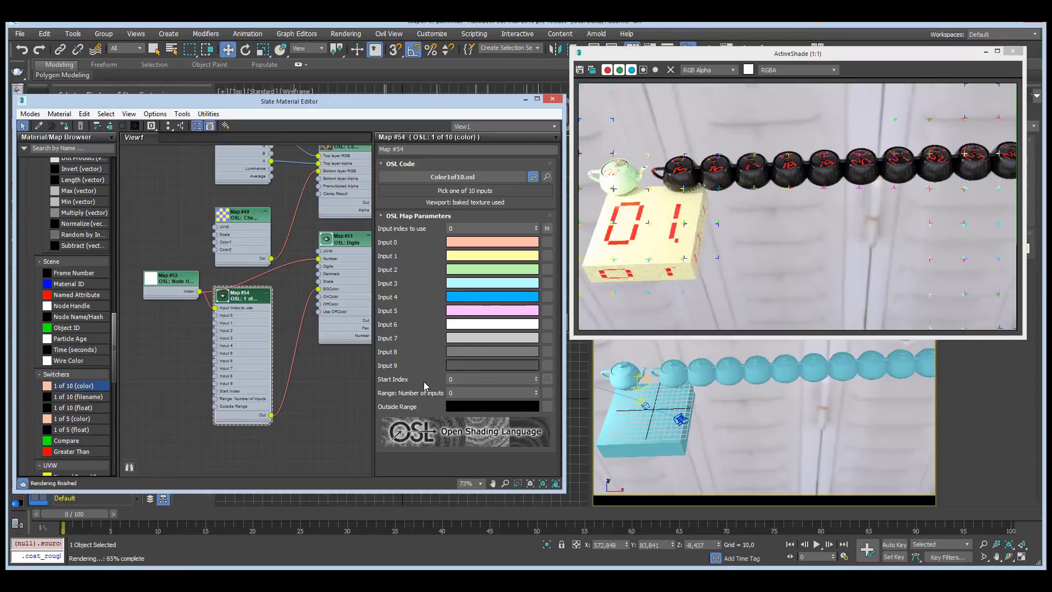
pyautogui.click(449, 393)
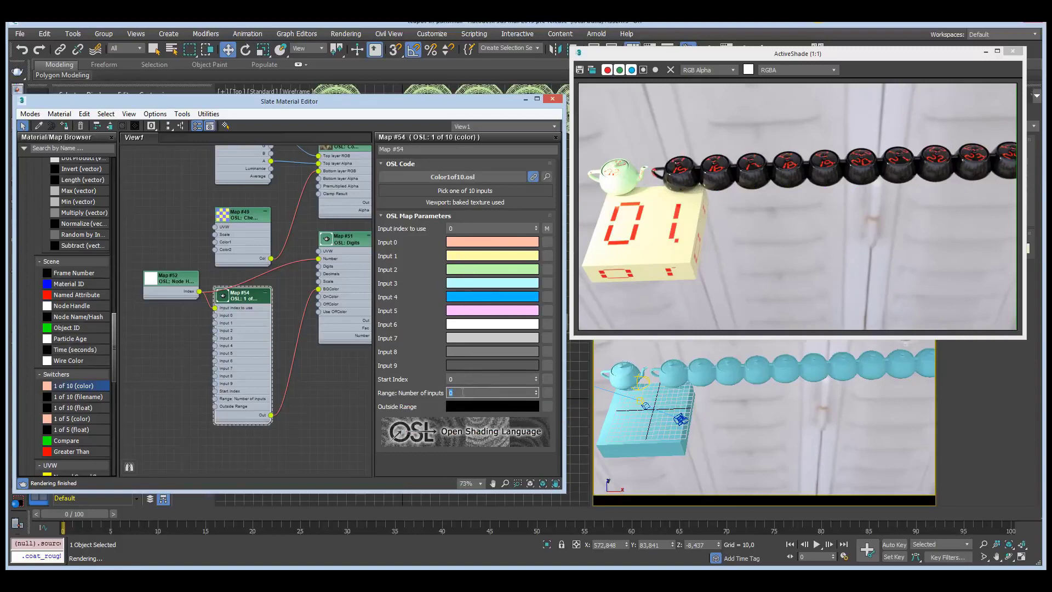
pyautogui.write('6')
pyautogui.press('Return')
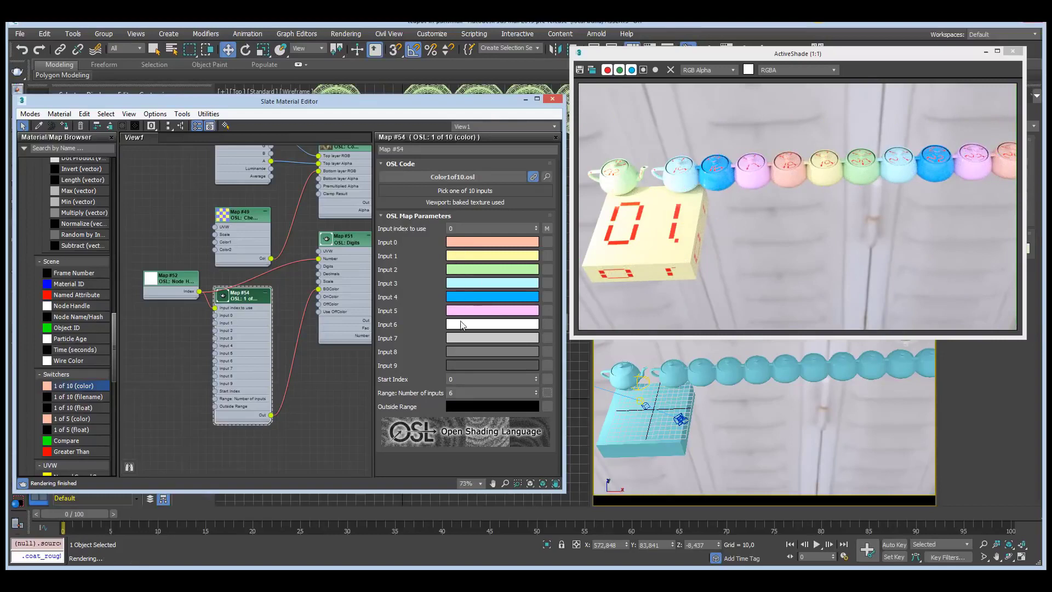
# Change the 1 of 10 map's Input 4 color to a bright magenta with hue 0,9
pyautogui.scroll(-3, 715, 400)
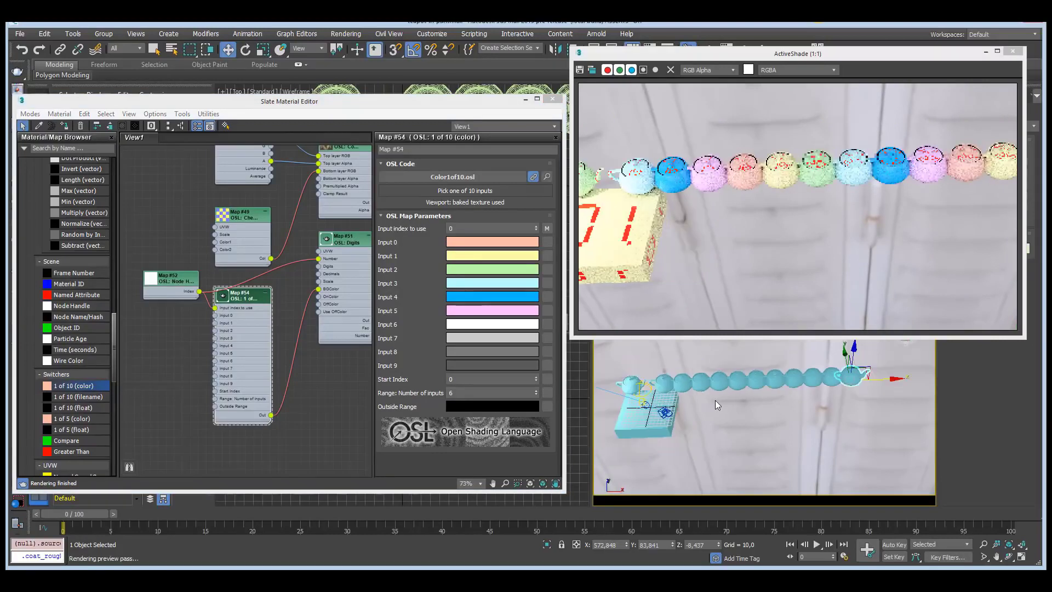
pyautogui.click(509, 297)
pyautogui.click(301, 83)
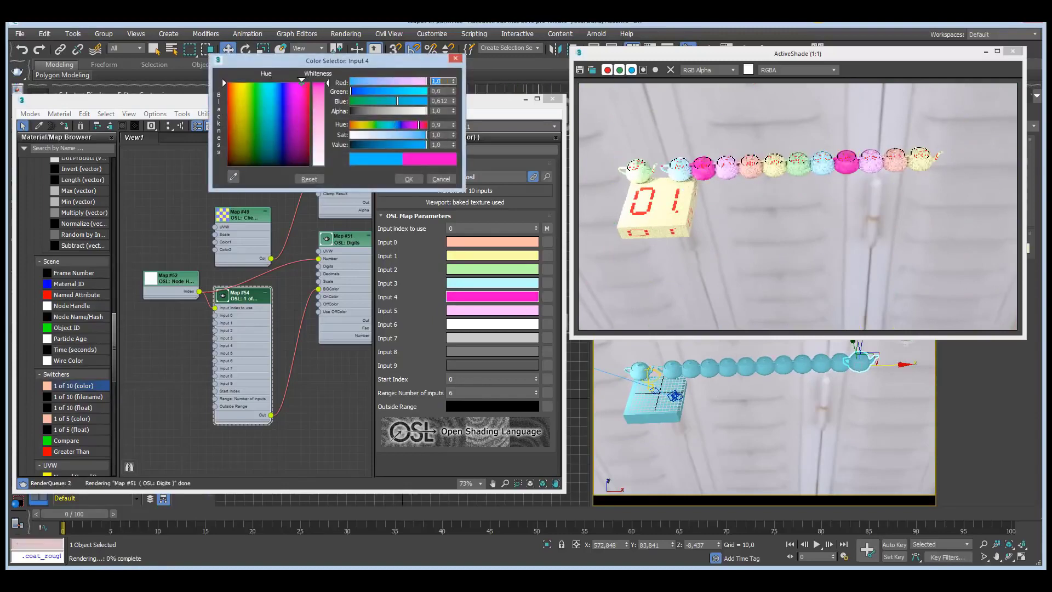
pyautogui.click(409, 179)
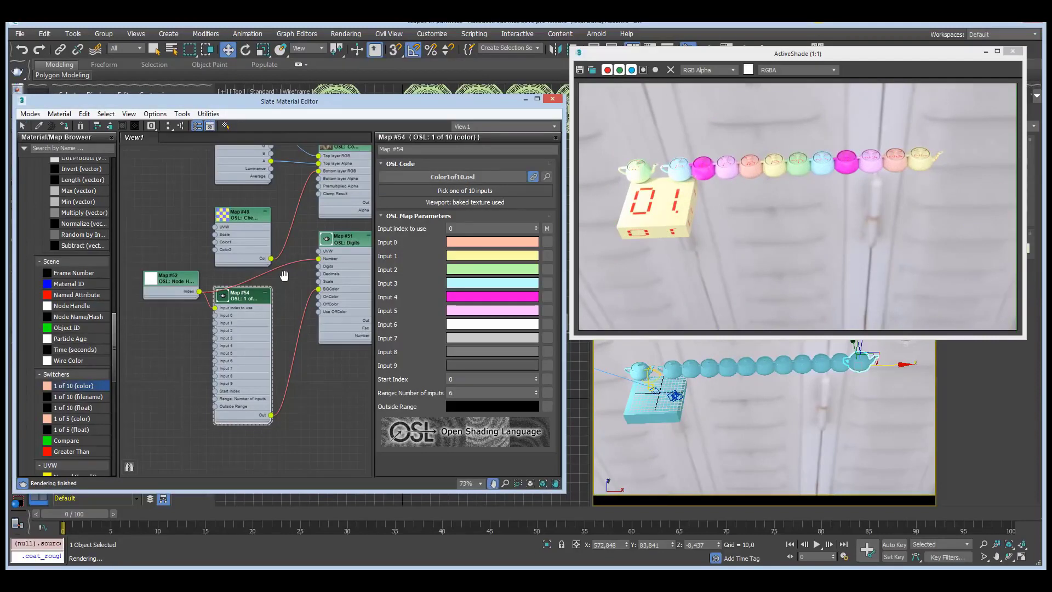
# Insert an OSL Lift/Gamma/Gain map between Digits' Out and the Physical Material's Base Color Map, and open its parameters
pyautogui.scroll(-3, 294, 274)
pyautogui.moveTo(294, 273)
pyautogui.mouseDown(button='middle')
pyautogui.moveTo(338, 260)
pyautogui.moveTo(306, 270)
pyautogui.mouseUp(button='middle')
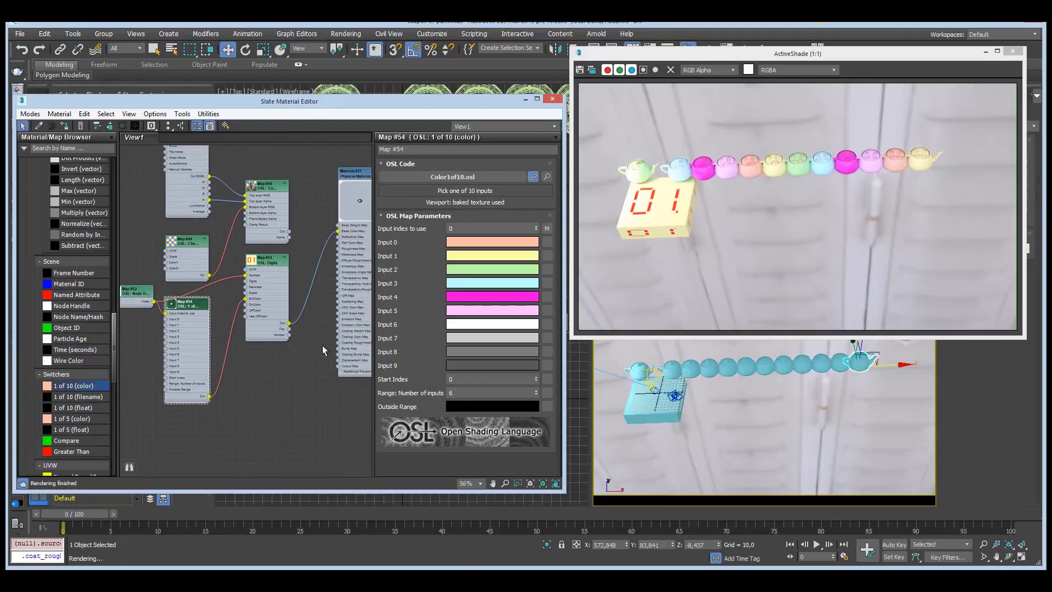
pyautogui.moveTo(268, 190); pyautogui.dragTo(150, 144, button='middle')
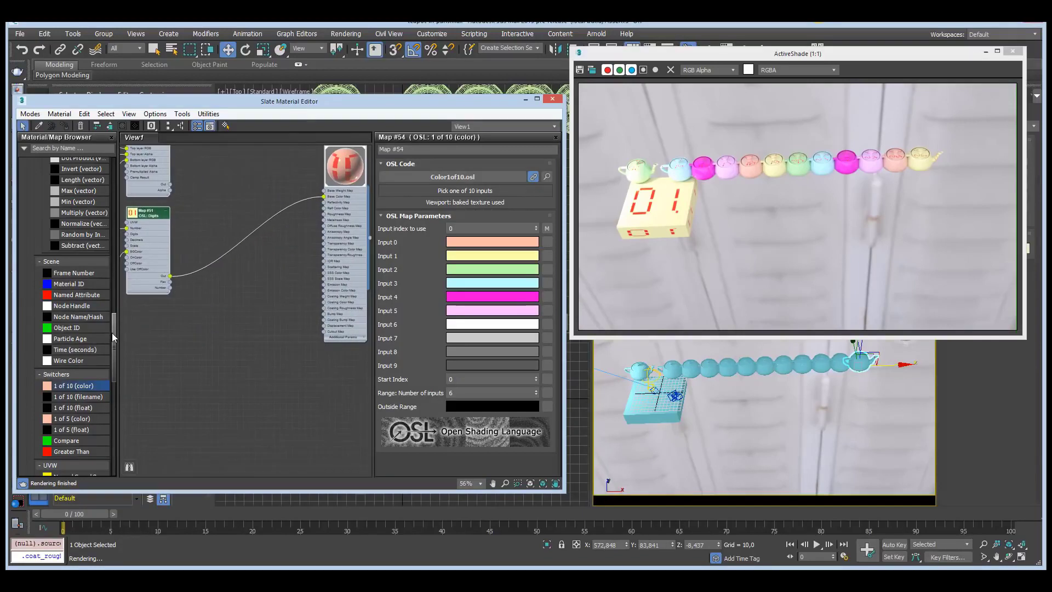
pyautogui.moveTo(111, 333); pyautogui.dragTo(110, 398)
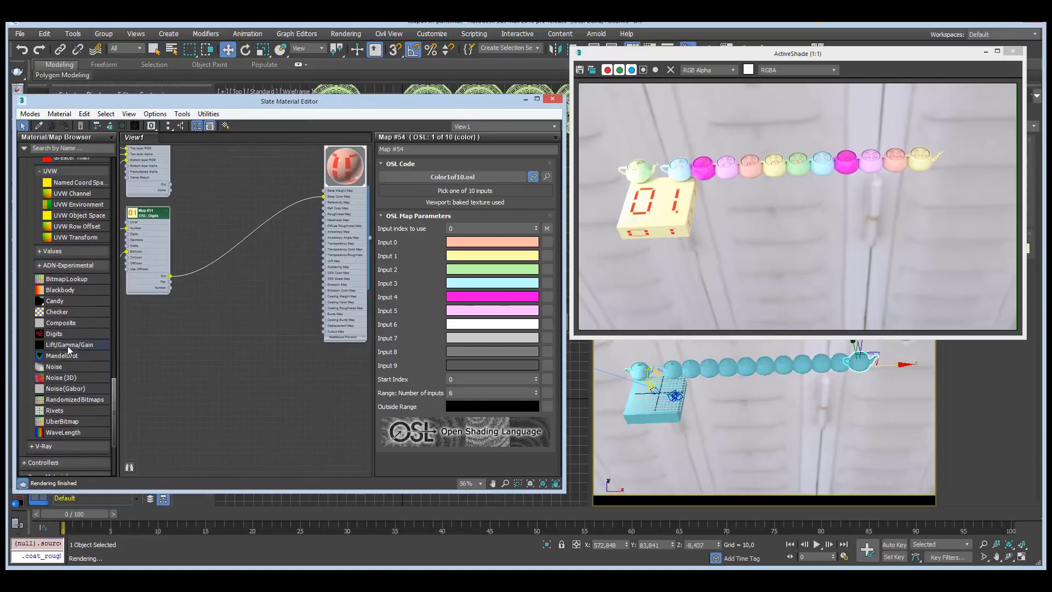
pyautogui.moveTo(230, 269); pyautogui.dragTo(250, 224)
pyautogui.click(256, 262)
pyautogui.doubleClick(246, 229)
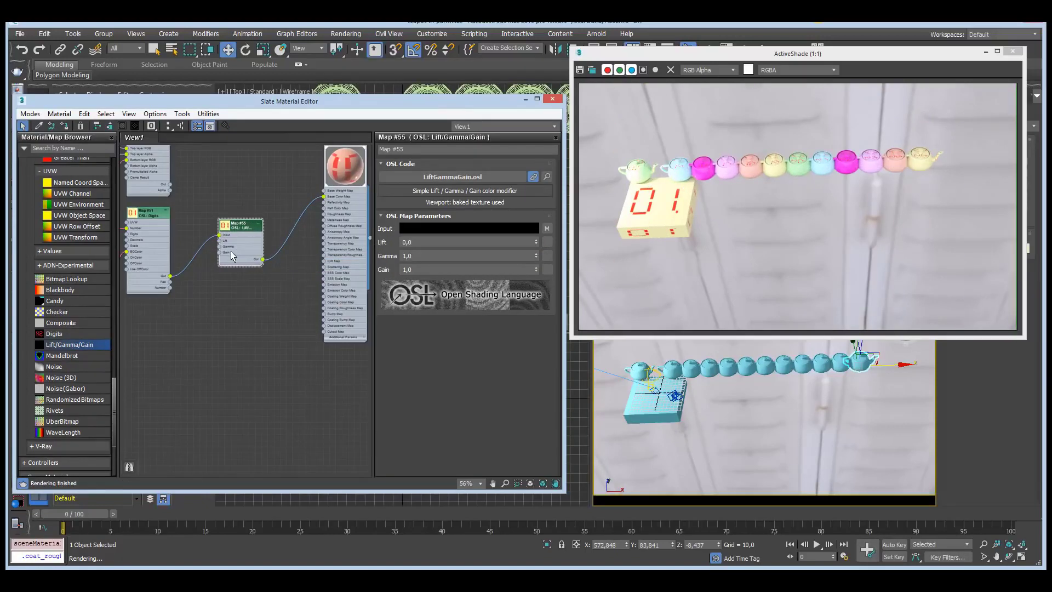
# Review the Lift/Gamma/Gain map's OSL source code, examining how Lift, Gamma and Gain compute the output color, and close it
pyautogui.click(546, 177)
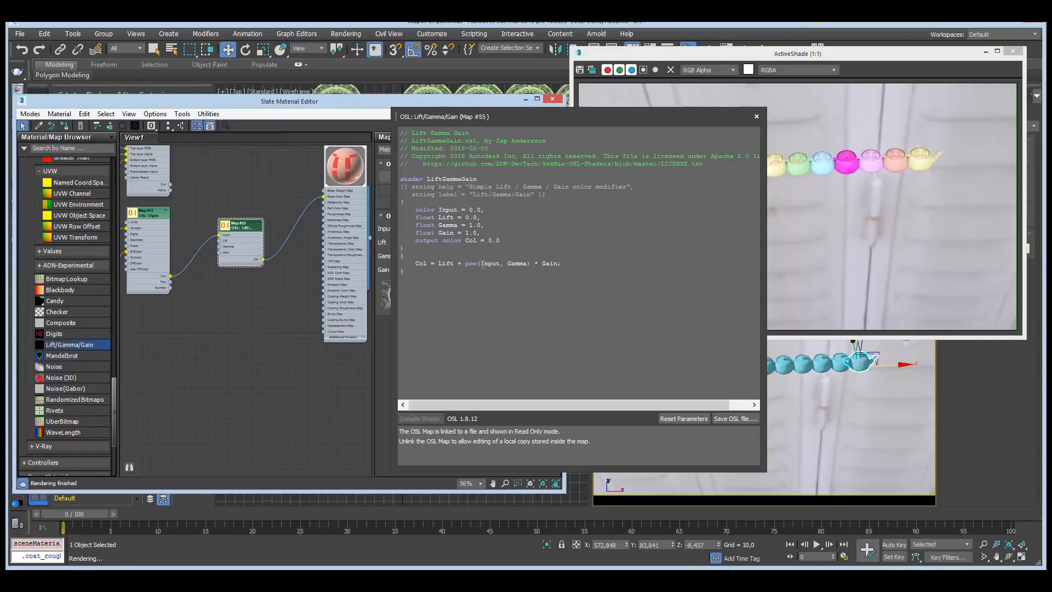
pyautogui.moveTo(481, 263); pyautogui.dragTo(557, 263)
pyautogui.click(536, 263)
pyautogui.click(432, 263)
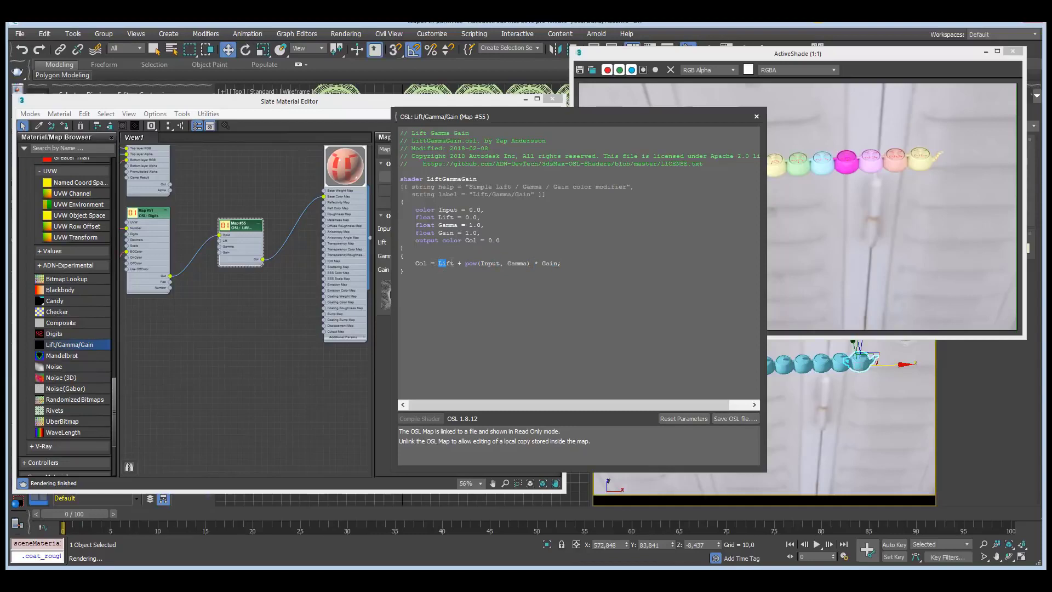
pyautogui.click(472, 289)
pyautogui.click(757, 117)
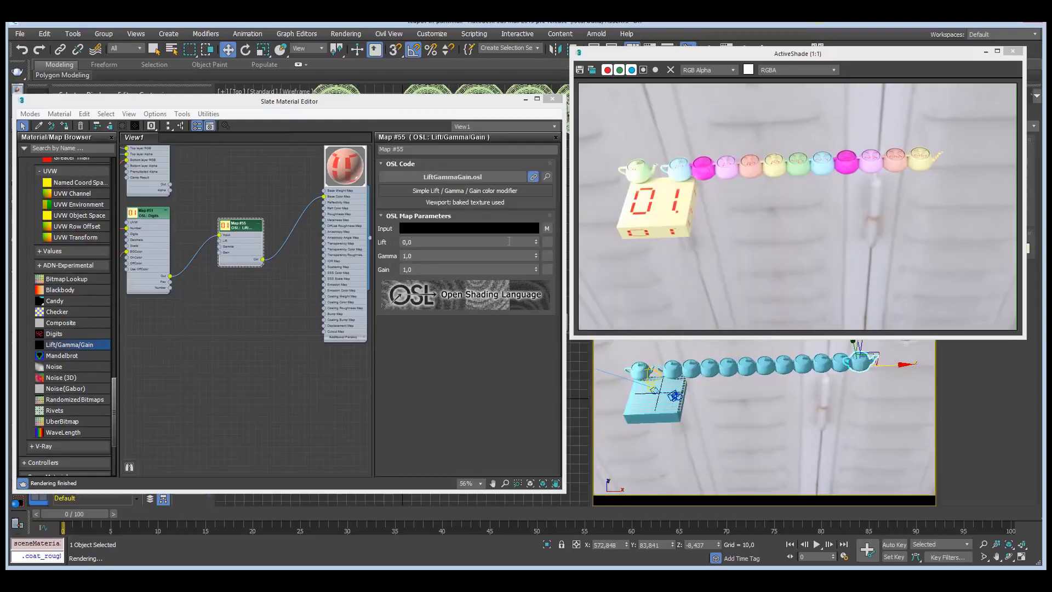
# Try a Lift of -0,170 on the Lift/Gamma/Gain map and reset it to 0
pyautogui.moveTo(535, 242)
pyautogui.mouseDown()
pyautogui.moveTo(535, 228)
pyautogui.moveTo(538, 260)
pyautogui.mouseUp()
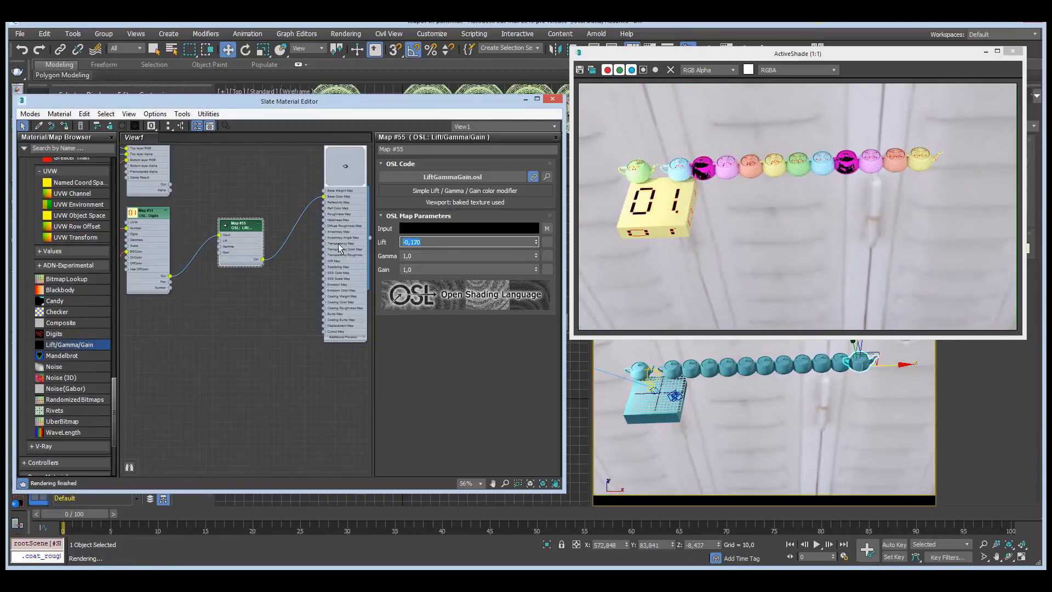
pyautogui.write('0')
pyautogui.press('Return')
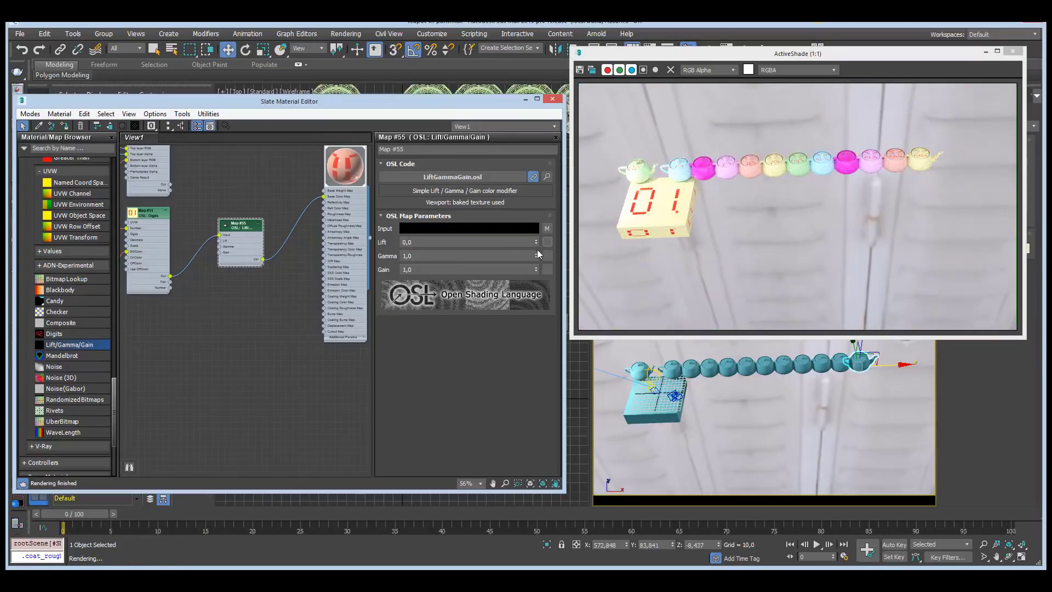
# Try a Gamma of 7,232 and lower values on the Lift/Gamma/Gain map, and reset it to 1
pyautogui.moveTo(536, 259); pyautogui.dragTo(534, 135)
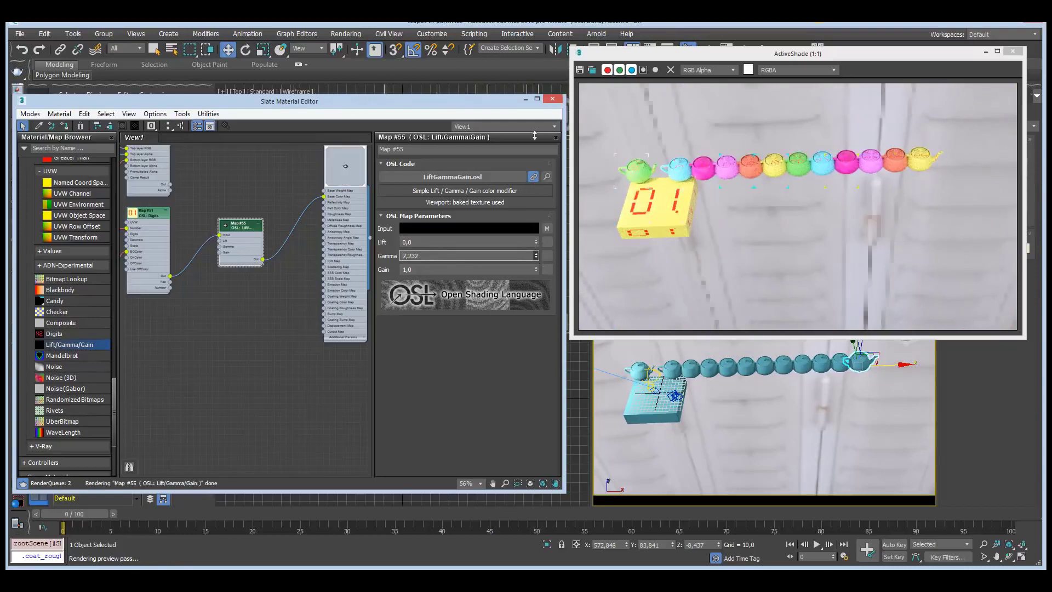
pyautogui.moveTo(535, 141); pyautogui.dragTo(529, 231)
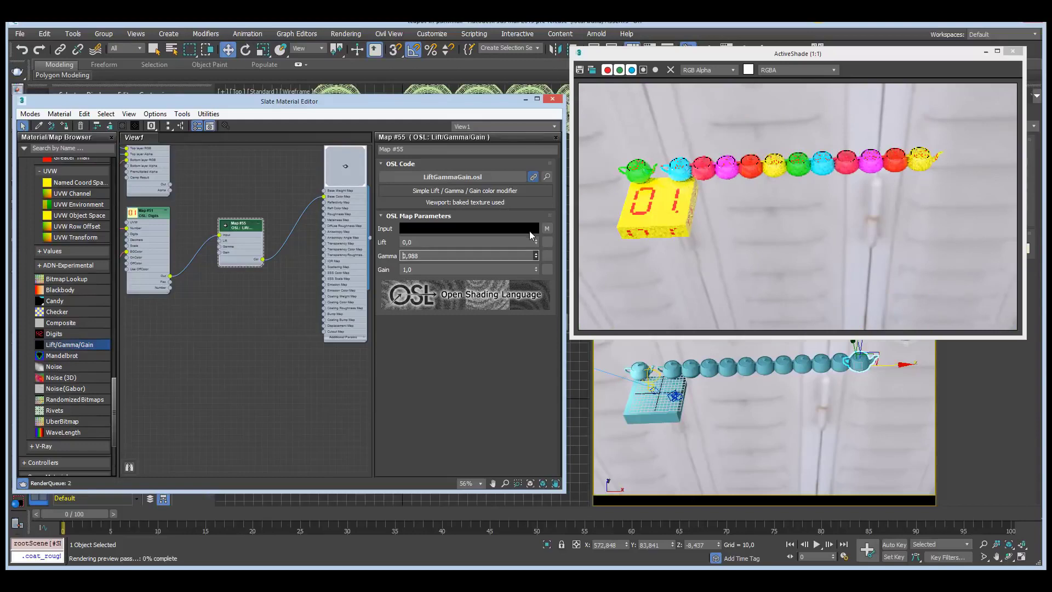
pyautogui.moveTo(531, 281); pyautogui.dragTo(532, 275)
pyautogui.moveTo(430, 256); pyautogui.dragTo(371, 256)
pyautogui.write('1')
pyautogui.press('Return')
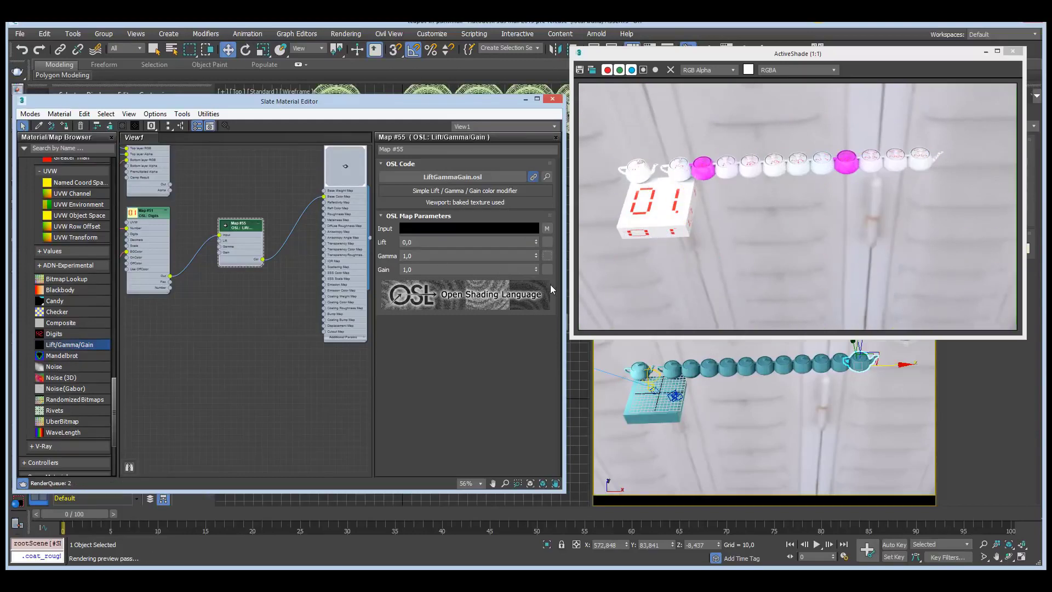
# Try a higher Gain on the Lift/Gamma/Gain map and reset it to 1
pyautogui.moveTo(535, 269)
pyautogui.mouseDown()
pyautogui.moveTo(535, 240)
pyautogui.moveTo(535, 258)
pyautogui.mouseUp()
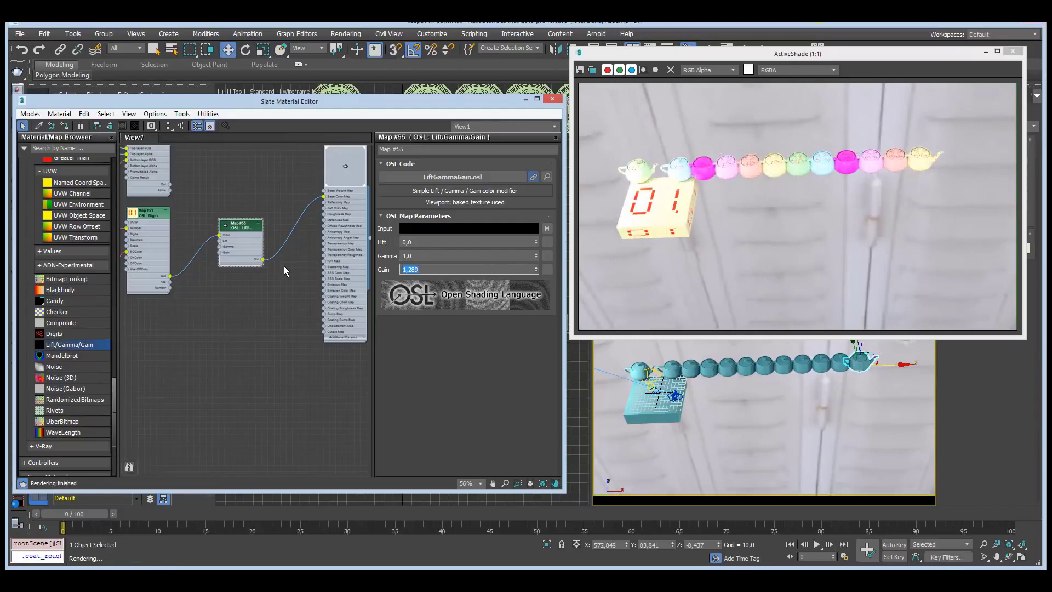
pyautogui.write('1')
pyautogui.press('Return')
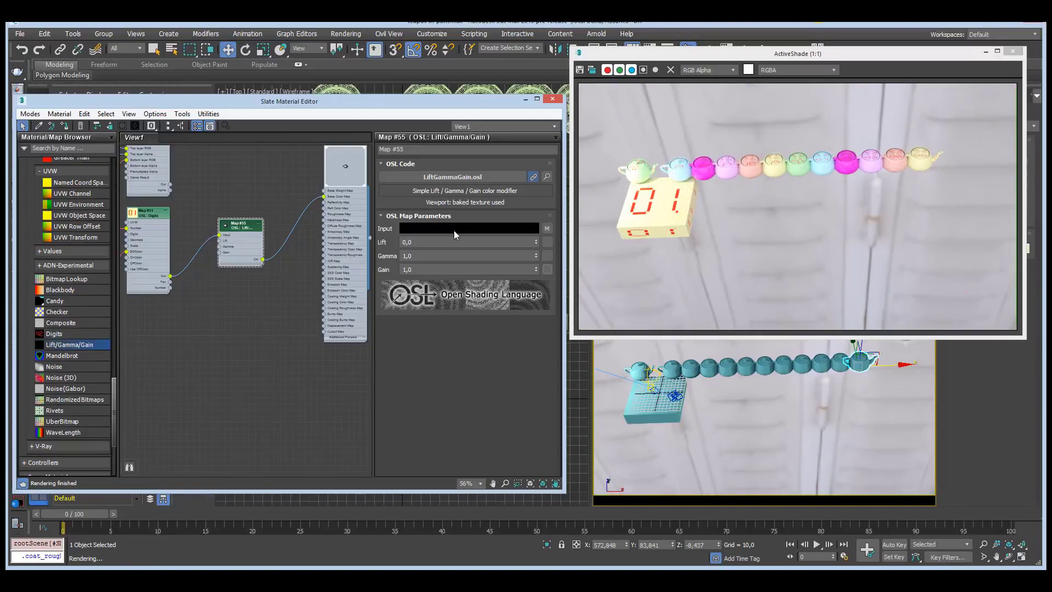
# Unlink the Lift/Gamma/Gain map from its OSL file and open its source code for editing
pyautogui.click(546, 176)
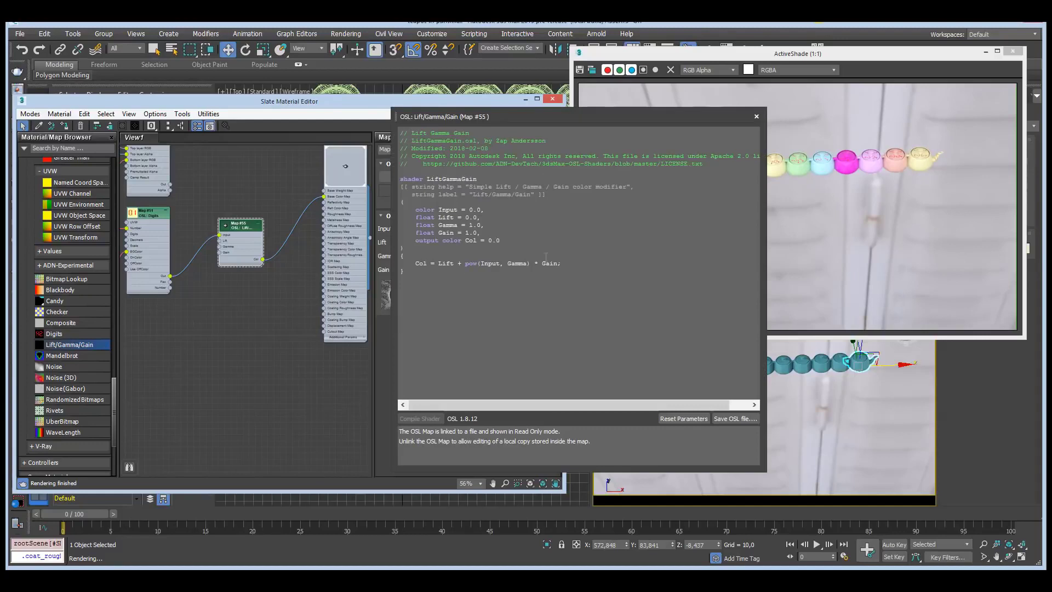
pyautogui.click(503, 263)
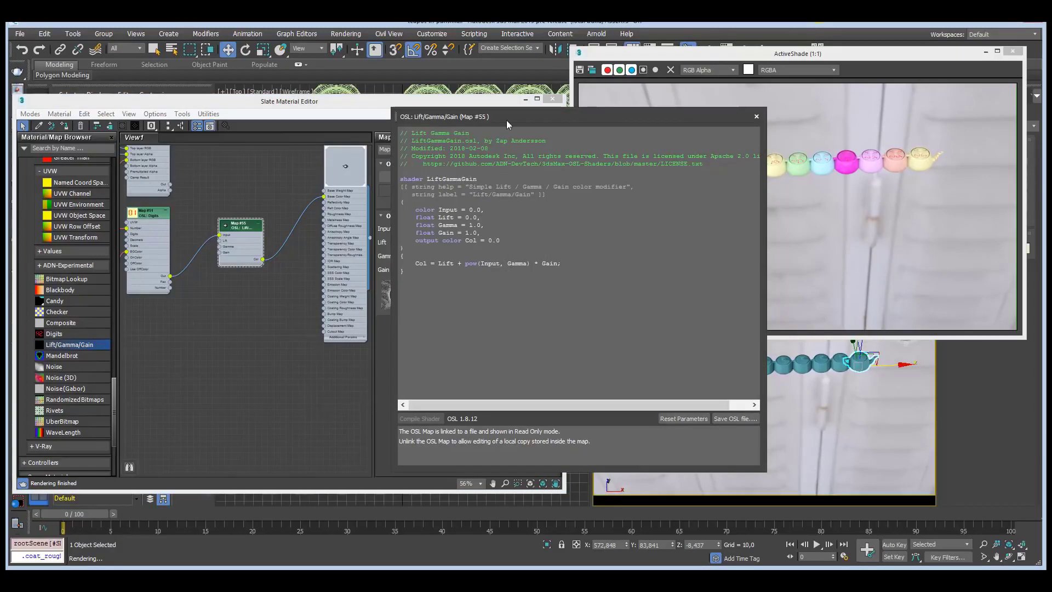
pyautogui.moveTo(509, 117); pyautogui.dragTo(574, 195)
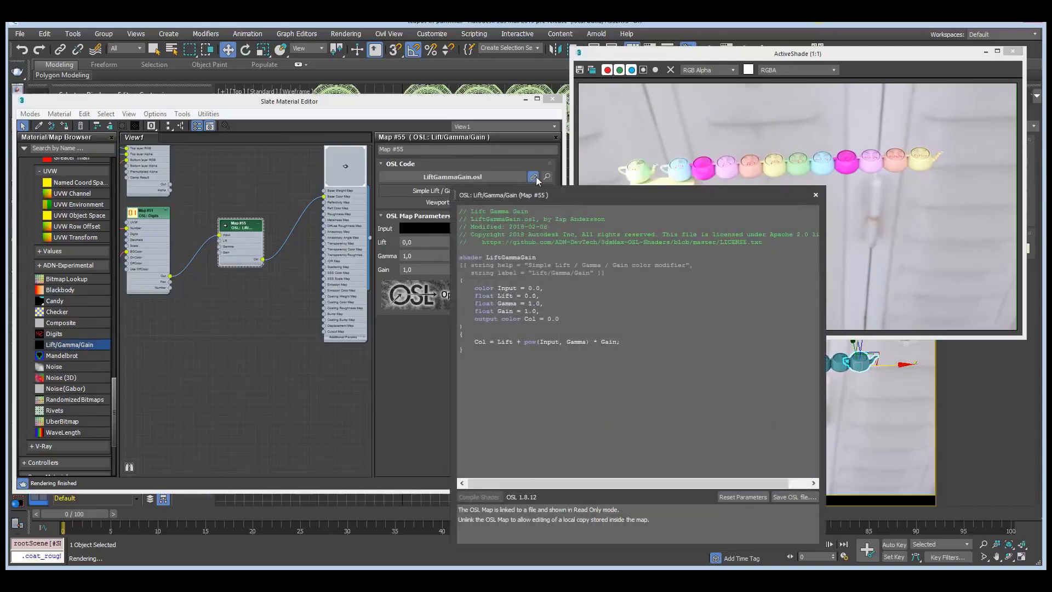
pyautogui.click(545, 176)
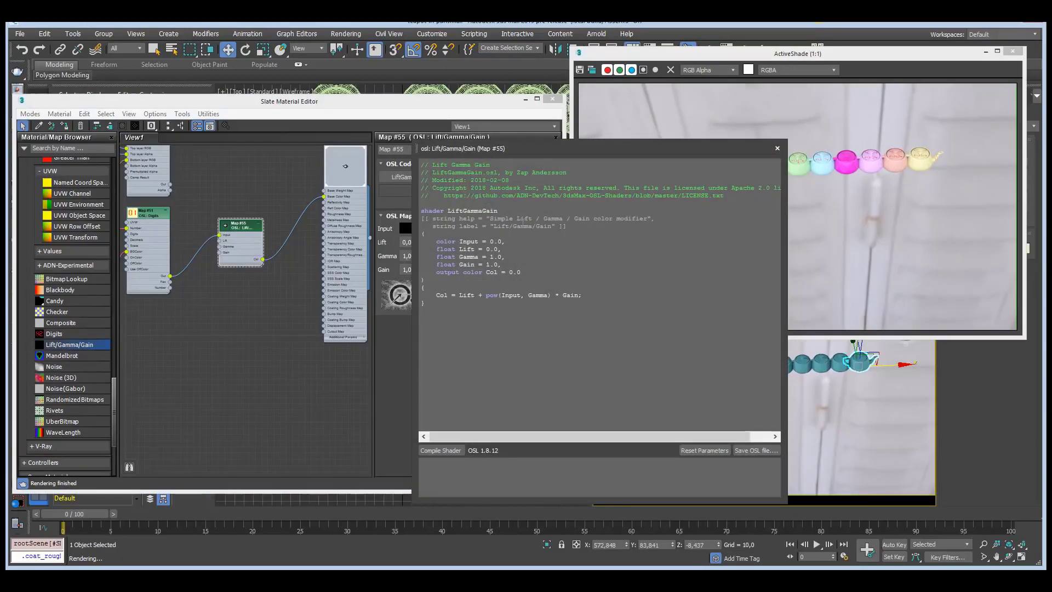
# Change the shader's output line to Col = pow(Lift + Input, Gamma) * Gain;, compile the code and close the editor
pyautogui.write('Lift +')
pyautogui.hotkey('shift', 'Left')
pyautogui.hotkey('shift', 'Left')
pyautogui.hotkey('shift', 'Left')
pyautogui.hotkey('shift', 'Left')
pyautogui.hotkey('shift', 'Left')
pyautogui.press('BackSpace')
pyautogui.hotkey('ctrl', 'Return')
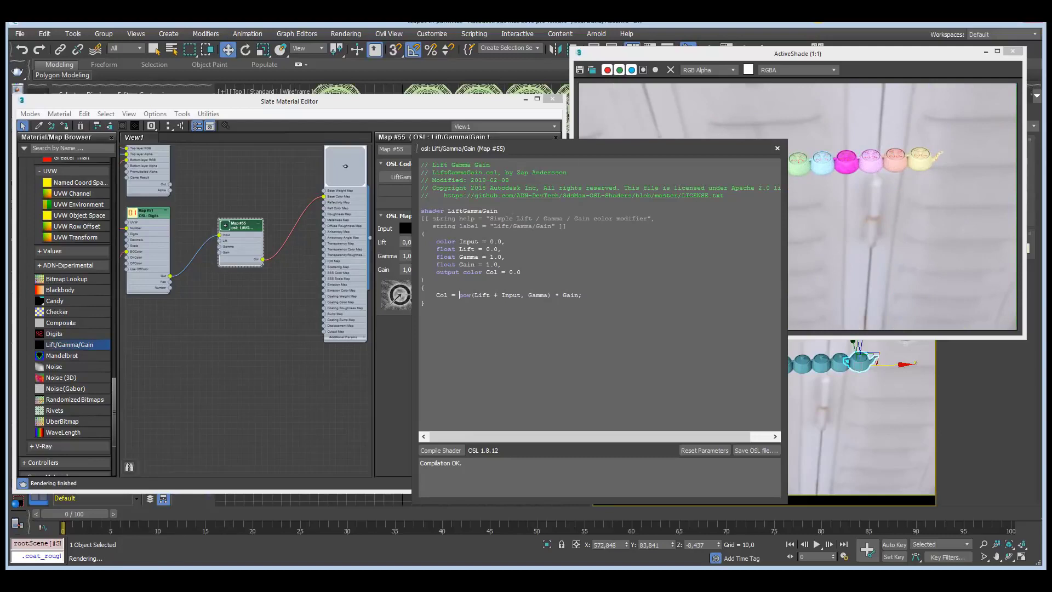
pyautogui.moveTo(581, 155); pyautogui.dragTo(553, 160)
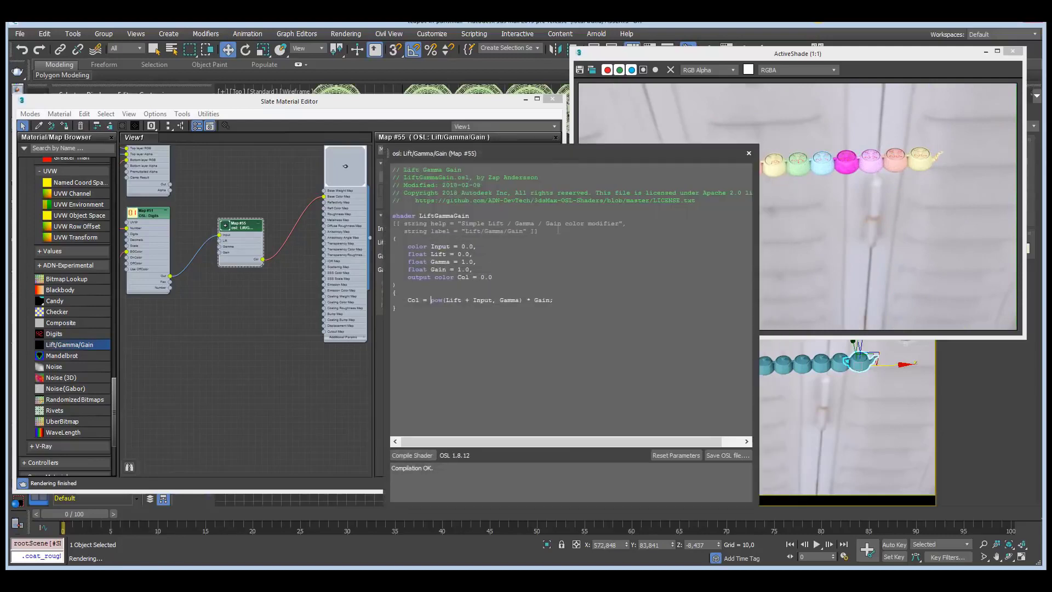
pyautogui.click(748, 153)
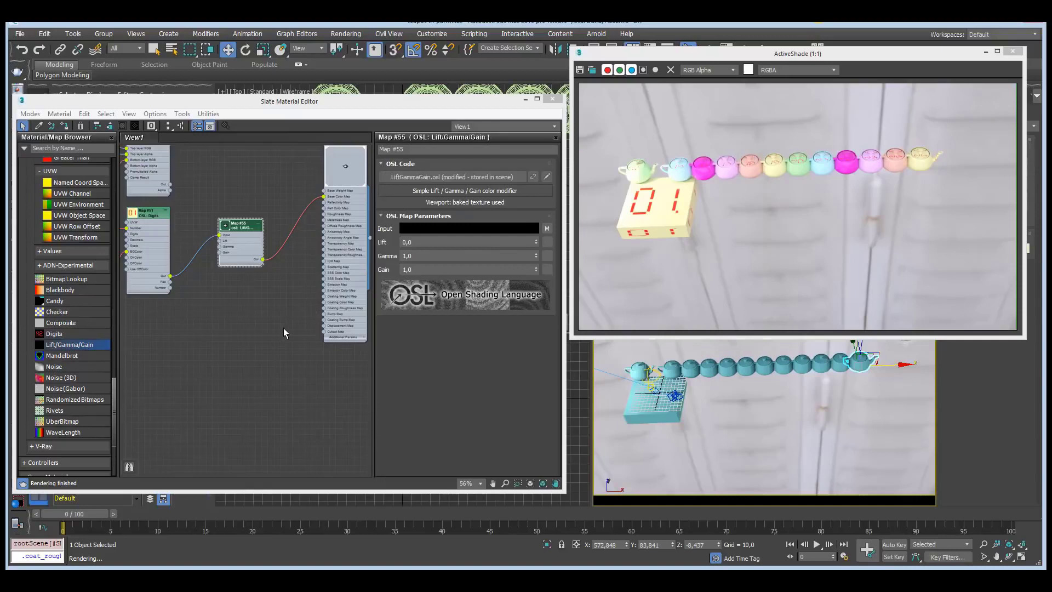
# Add an OSL Noise map below the Lift/Gamma/Gain node and connect its Out to the Physical Material's Base Color Map
pyautogui.click(56, 357)
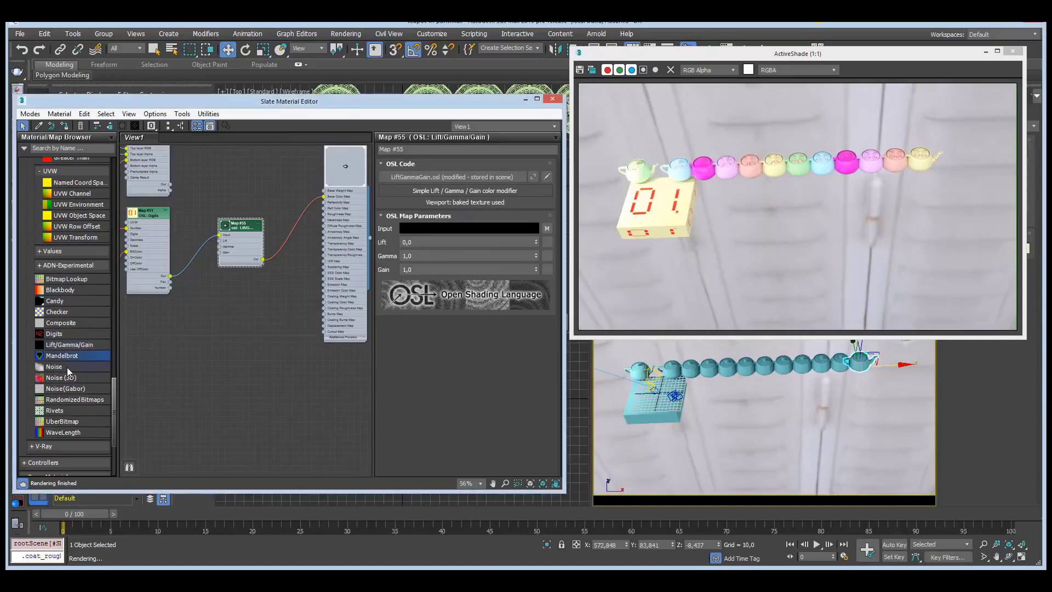
pyautogui.click(61, 367)
pyautogui.moveTo(241, 309); pyautogui.dragTo(232, 298)
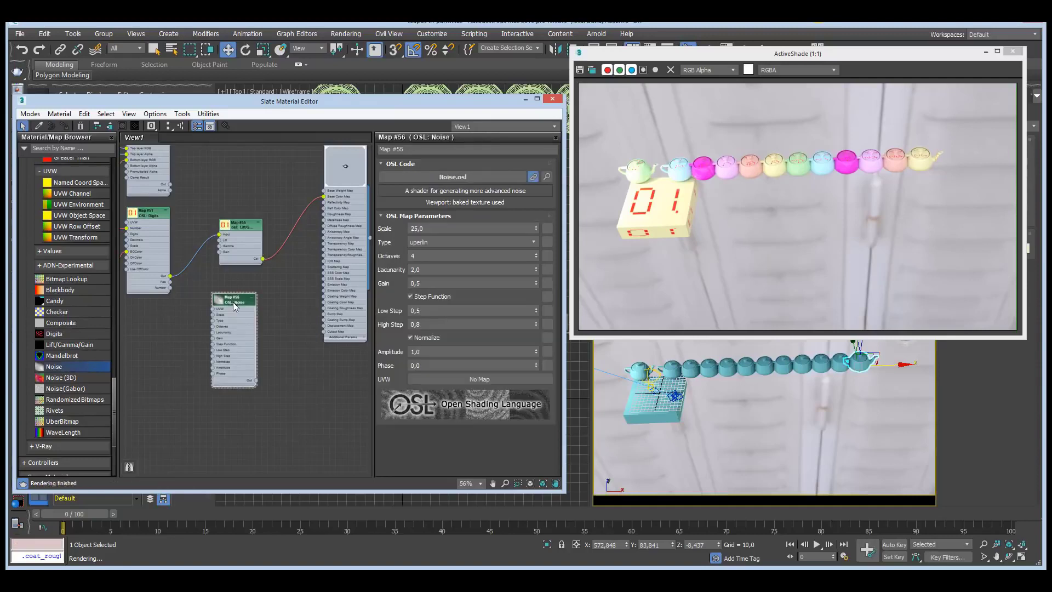
pyautogui.moveTo(255, 379); pyautogui.dragTo(324, 200)
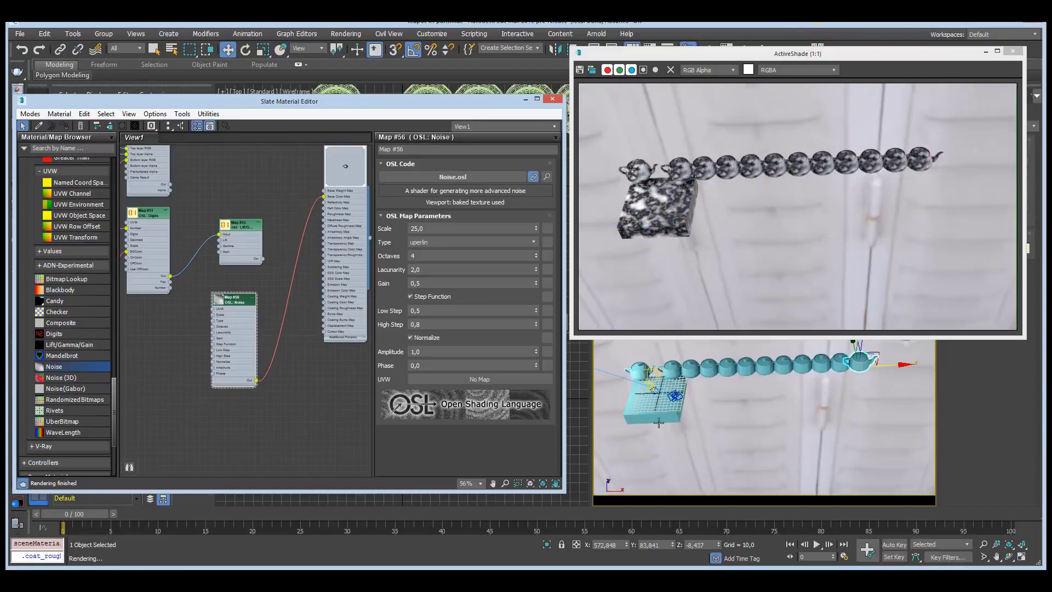
pyautogui.scroll(10, 658, 423)
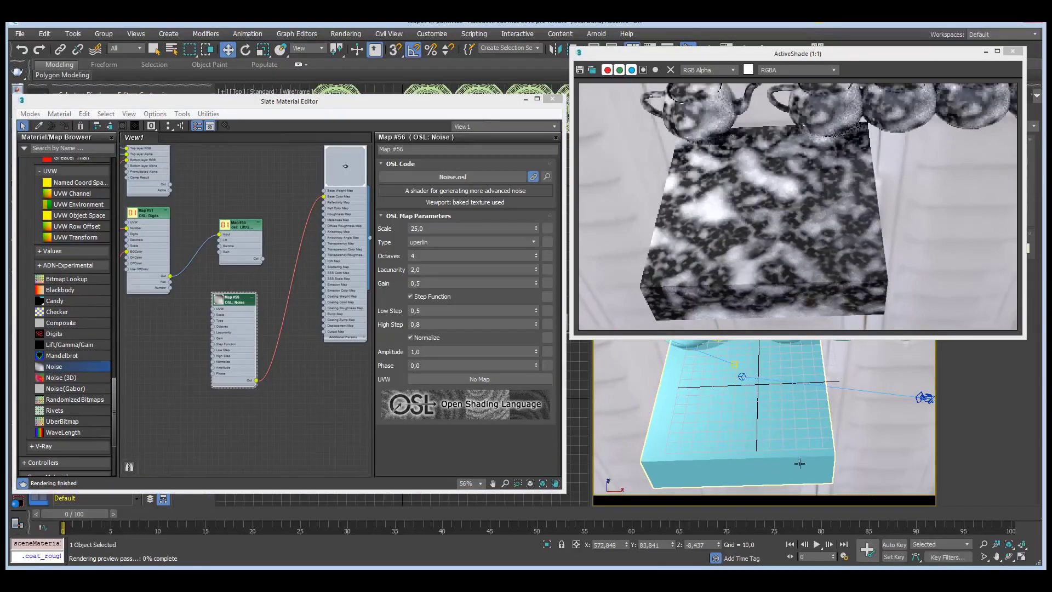
# Frame the box and teapots in the perspective view and review the noise types offered by the Noise map
pyautogui.press('e')
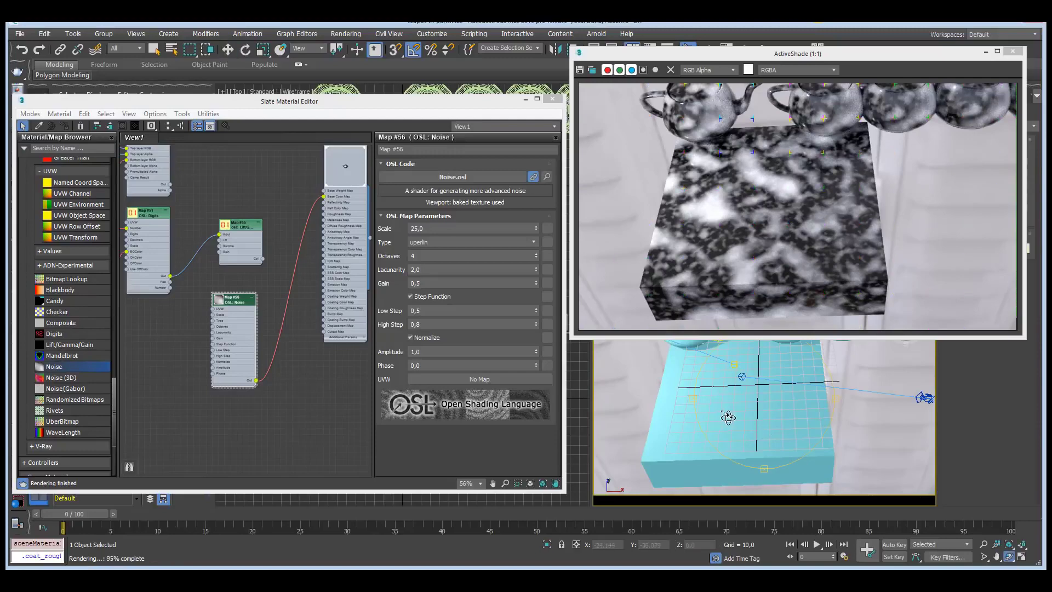
pyautogui.keyDown('alt'); pyautogui.moveTo(728, 417); pyautogui.dragTo(775, 423, button='middle'); pyautogui.keyUp('alt')
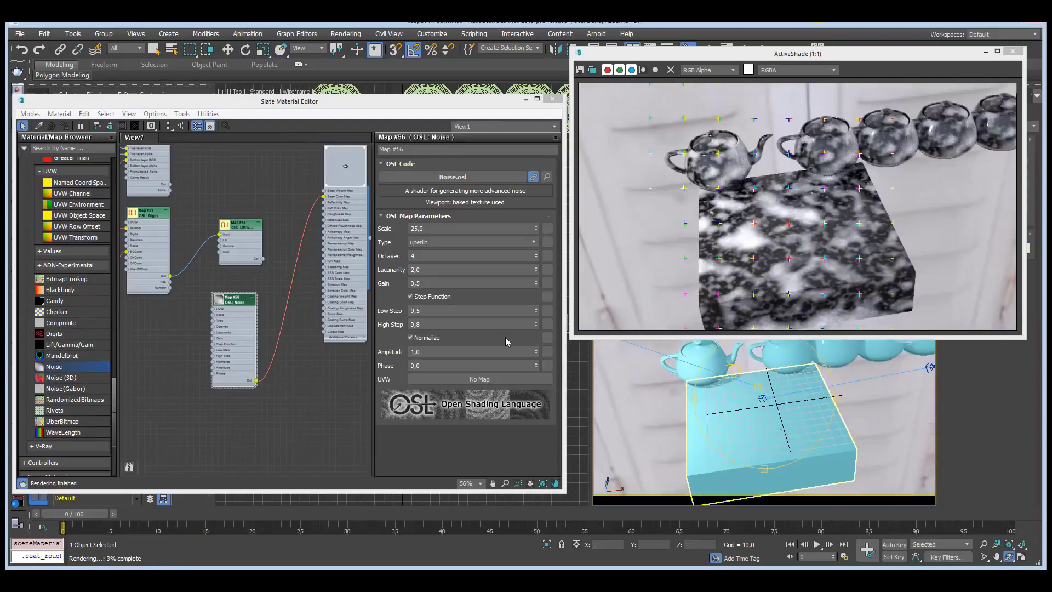
pyautogui.click(476, 296)
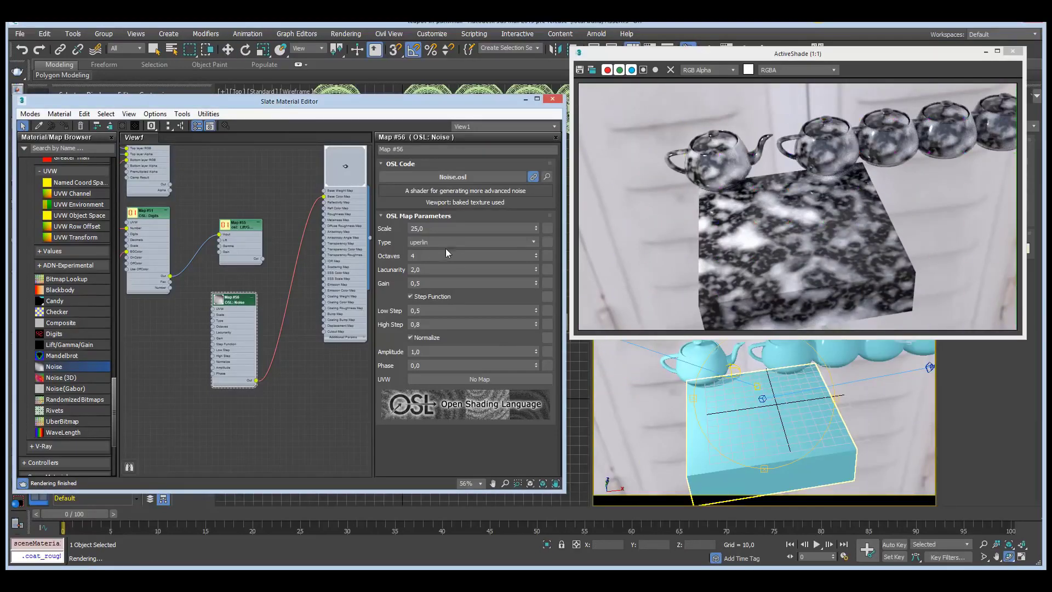
pyautogui.click(534, 243)
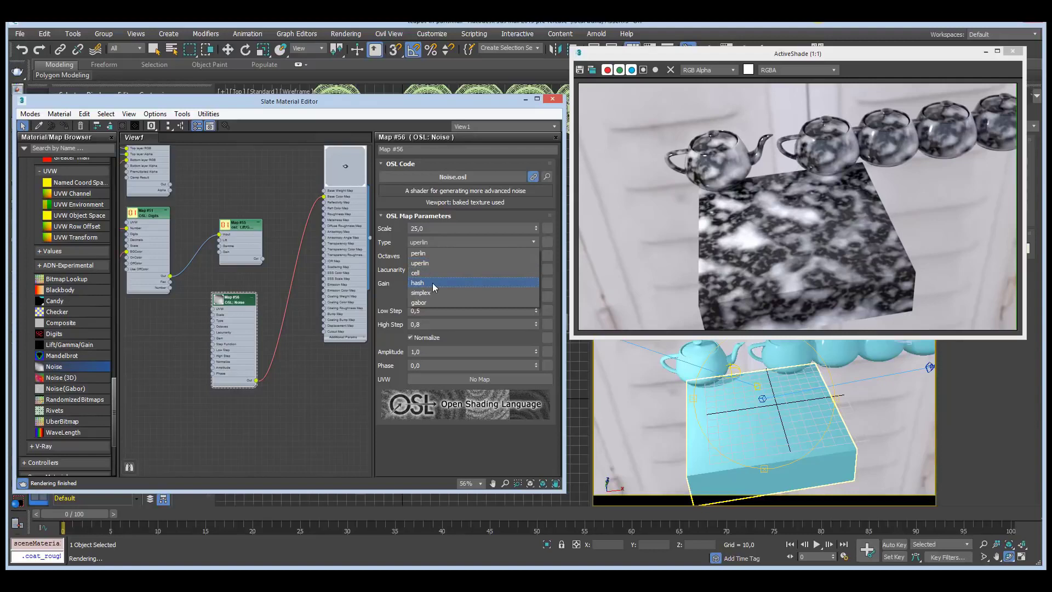
pyautogui.click(534, 245)
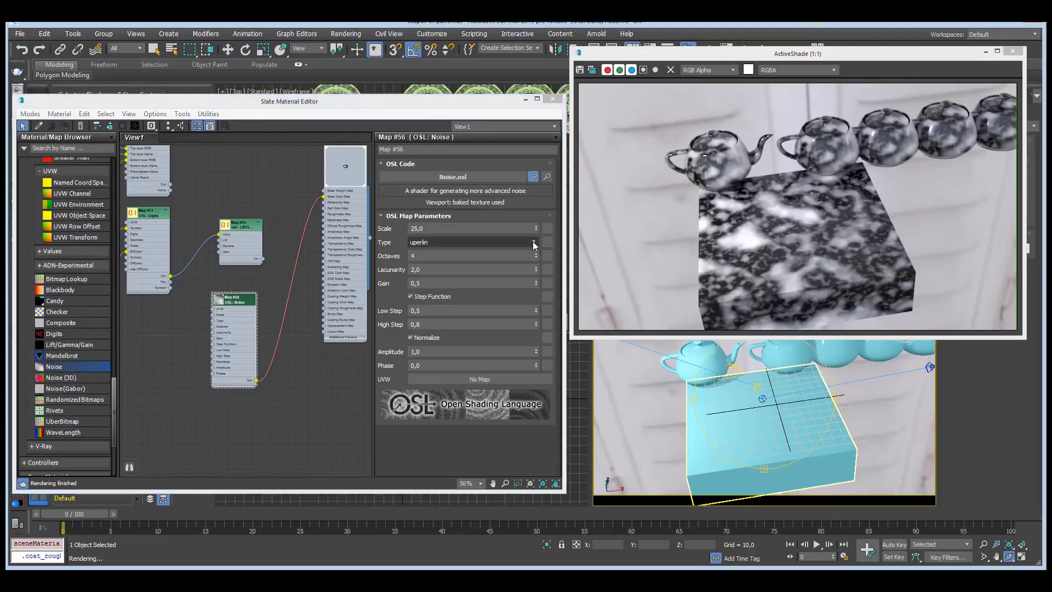
# Try the Noise map with a single octave, and raise Octaves back to 4
pyautogui.doubleClick(436, 257)
pyautogui.write('1')
pyautogui.press('Return')
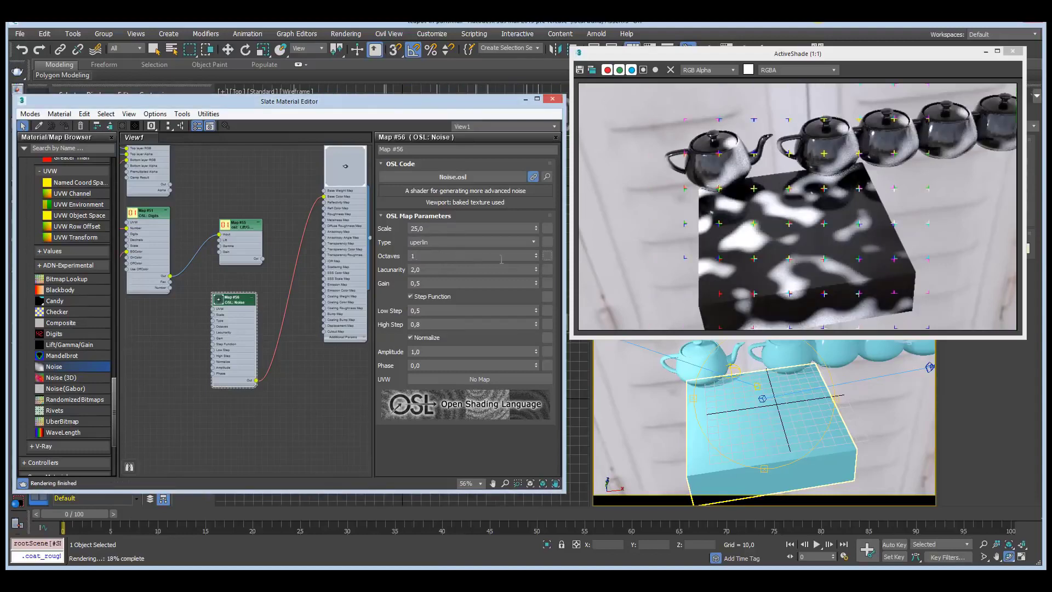
pyautogui.click(536, 254)
pyautogui.click(536, 254)
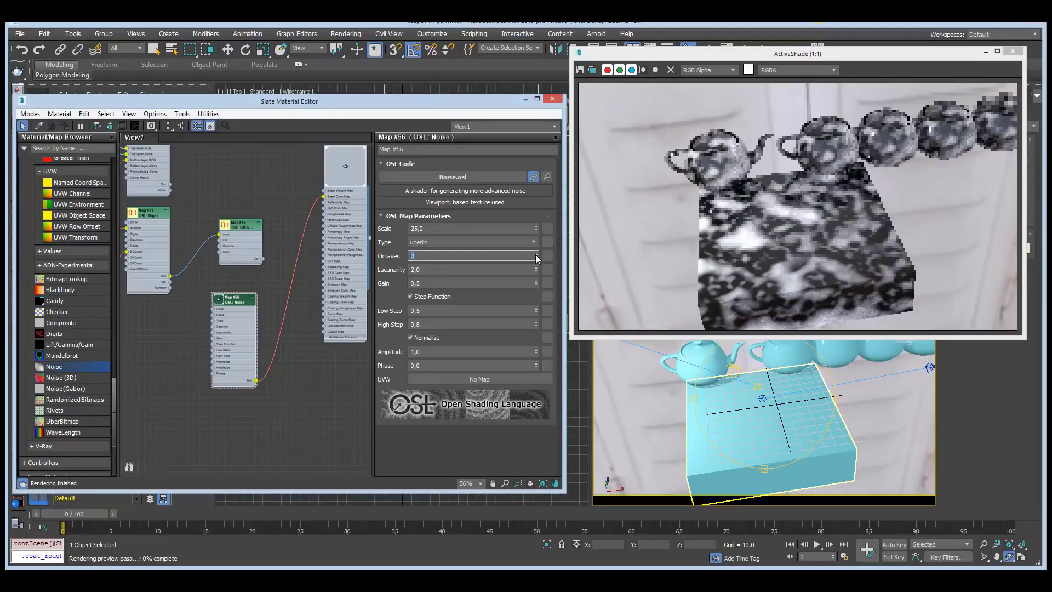
pyautogui.click(536, 253)
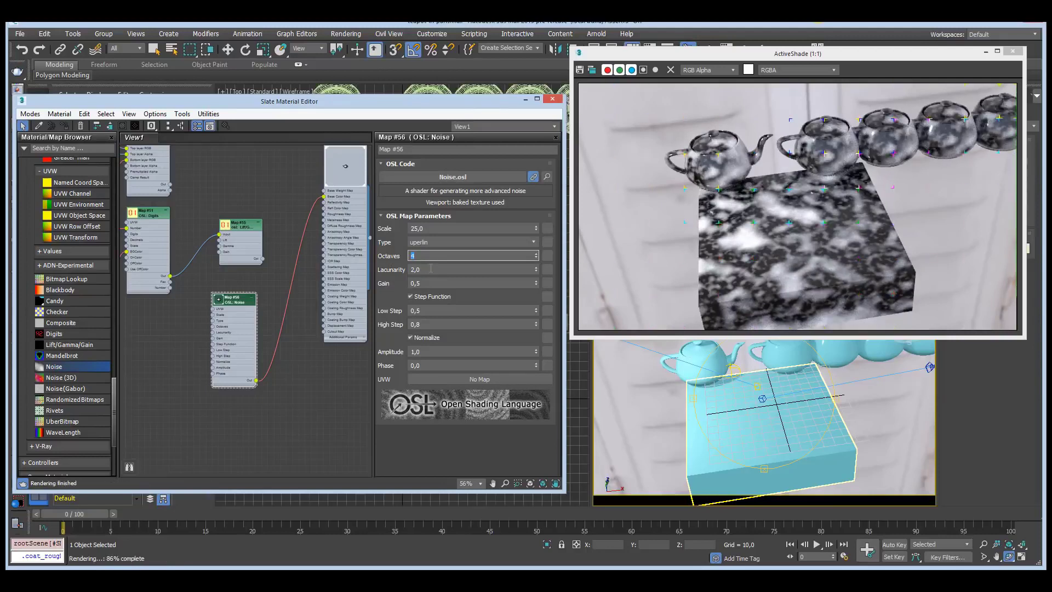
pyautogui.moveTo(438, 269)
pyautogui.moveTo(427, 300)
pyautogui.press('Return')
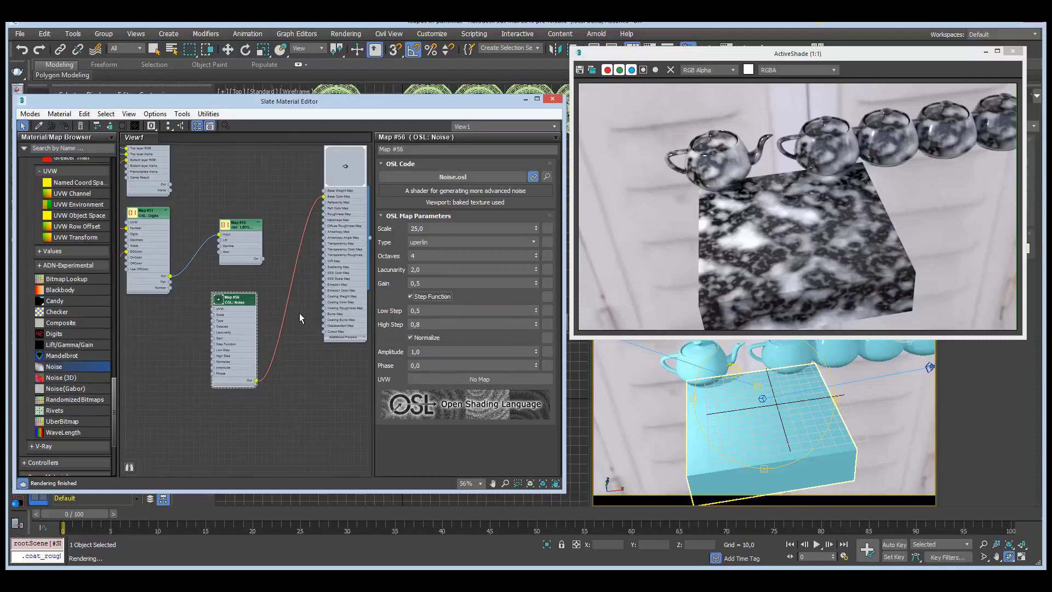
# Vary the Noise map's Phase to shift the pattern, and set it to 1.0
pyautogui.moveTo(535, 366); pyautogui.dragTo(528, 289)
pyautogui.doubleClick(524, 365)
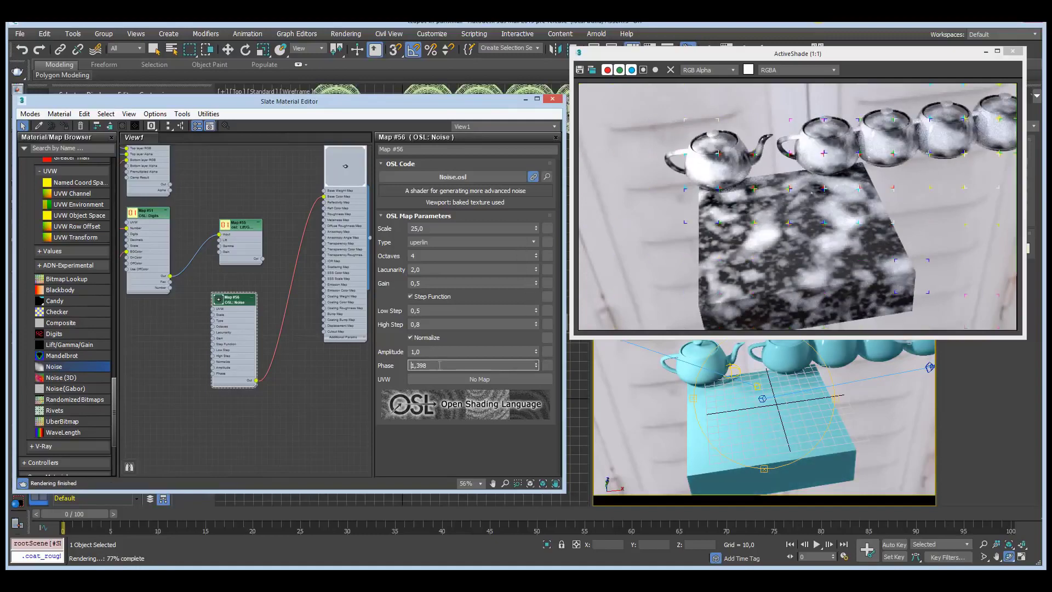
pyautogui.write('1')
pyautogui.press('Return')
# Connect the Index output of the leftmost node in the graph to the Noise map's Phase input
pyautogui.scroll(-2, 180, 307)
pyautogui.moveTo(181, 306); pyautogui.dragTo(241, 332, button='middle')
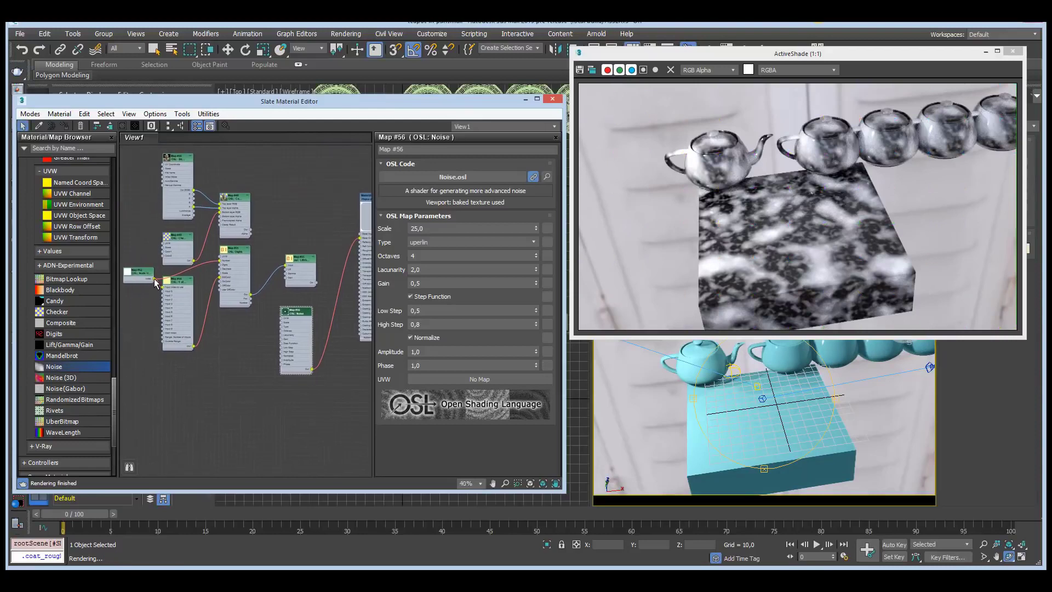
pyautogui.scroll(1, 153, 283)
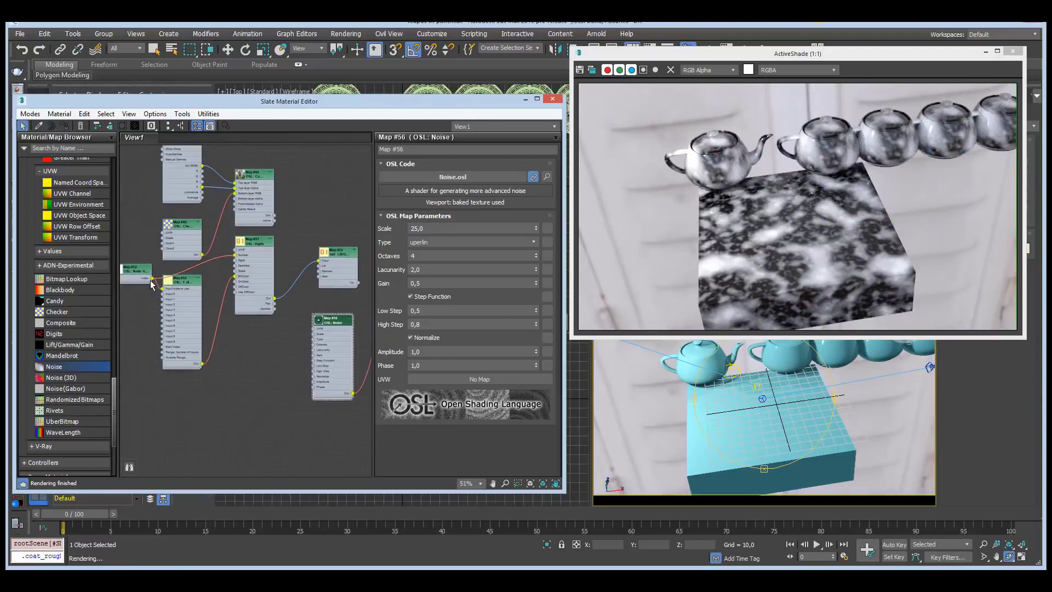
pyautogui.scroll(-1, 241, 303)
pyautogui.moveTo(171, 284); pyautogui.dragTo(315, 376)
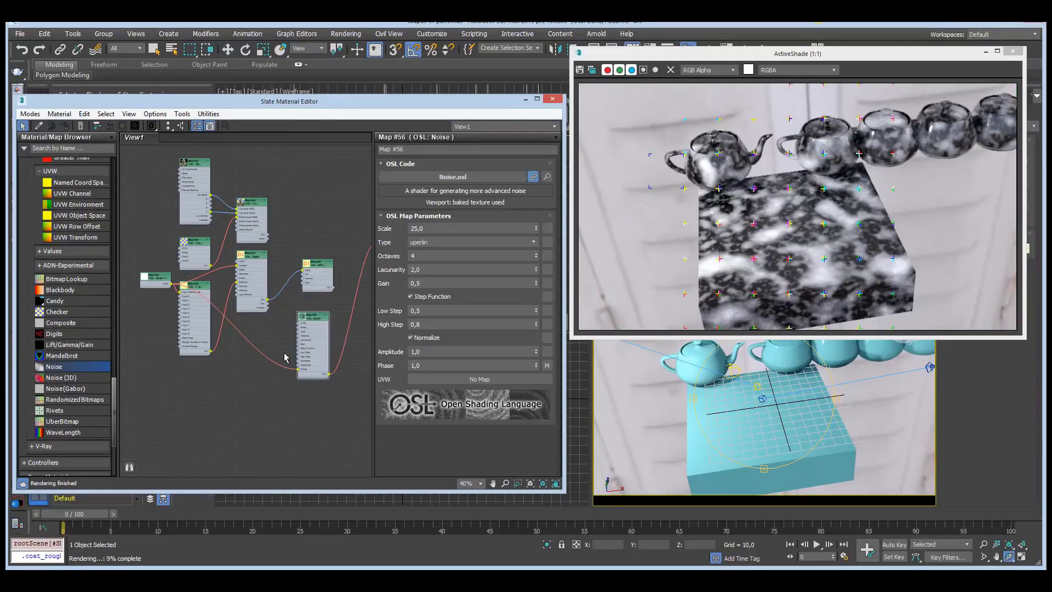
# Compare the teapots' patterns with the Noise map's Phase input disconnected, and reconnect the Index output to it
pyautogui.scroll(3, 731, 401)
pyautogui.moveTo(730, 401); pyautogui.dragTo(791, 408, button='middle')
pyautogui.moveTo(808, 413); pyautogui.dragTo(764, 411)
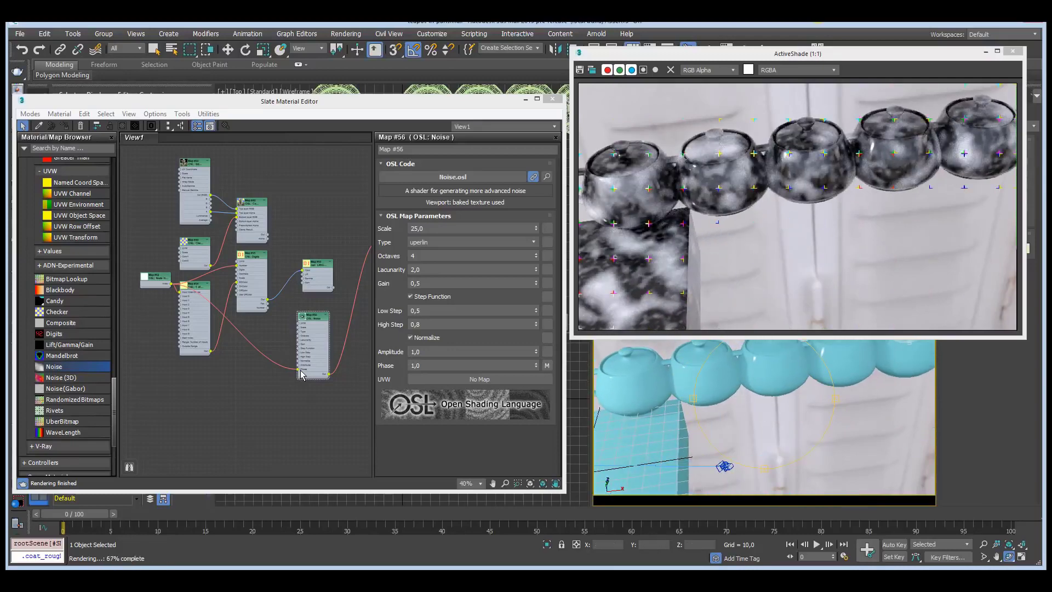
pyautogui.press('z')
pyautogui.scroll(-1, 301, 378)
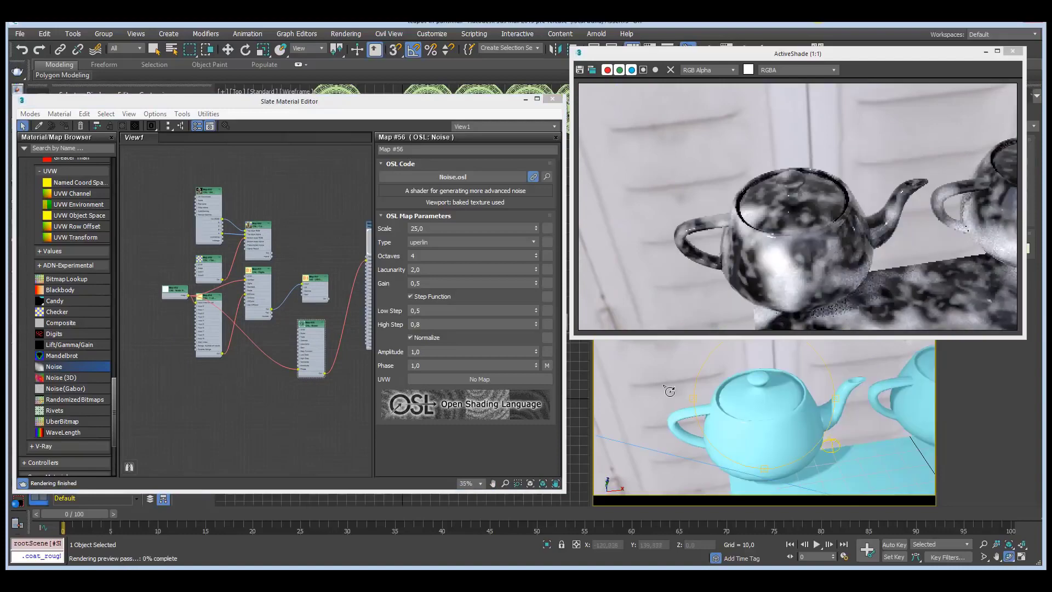
pyautogui.hotkey('shift', 'z')
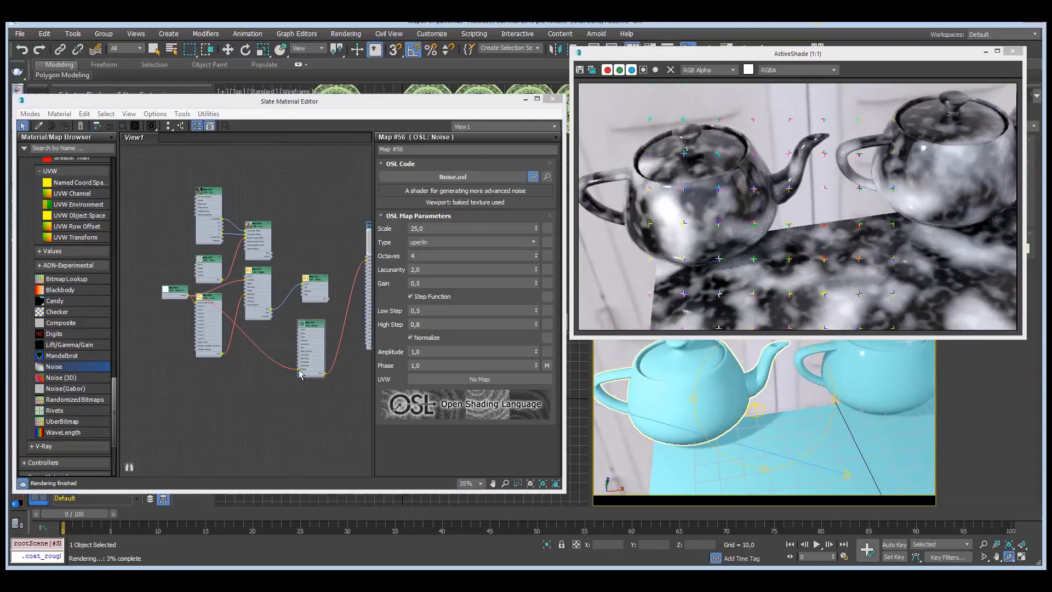
pyautogui.moveTo(299, 375); pyautogui.dragTo(301, 376)
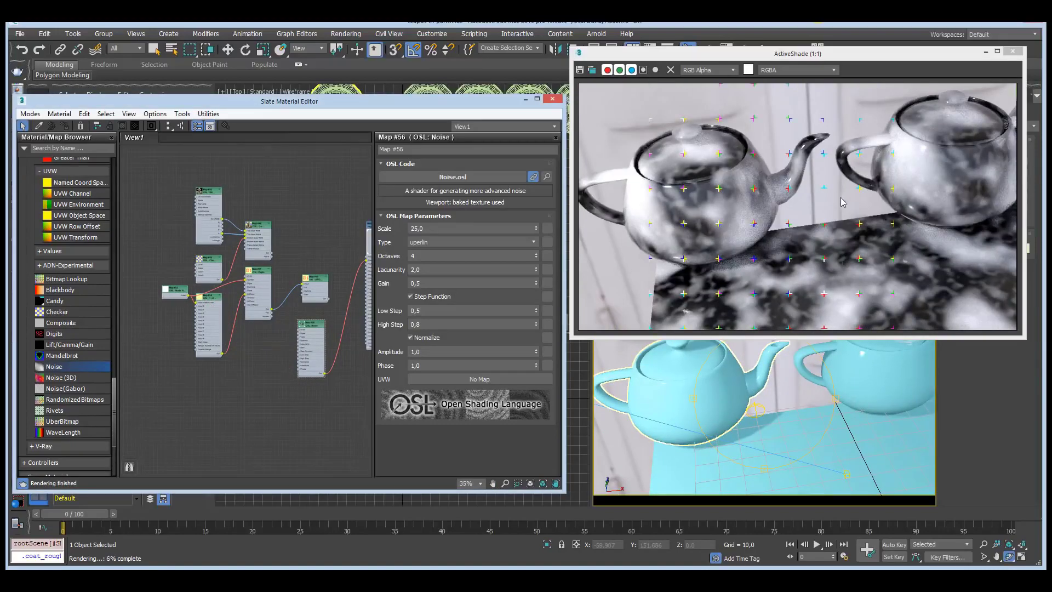
pyautogui.keyDown('alt'); pyautogui.moveTo(898, 400); pyautogui.dragTo(788, 401, button='middle'); pyautogui.keyUp('alt')
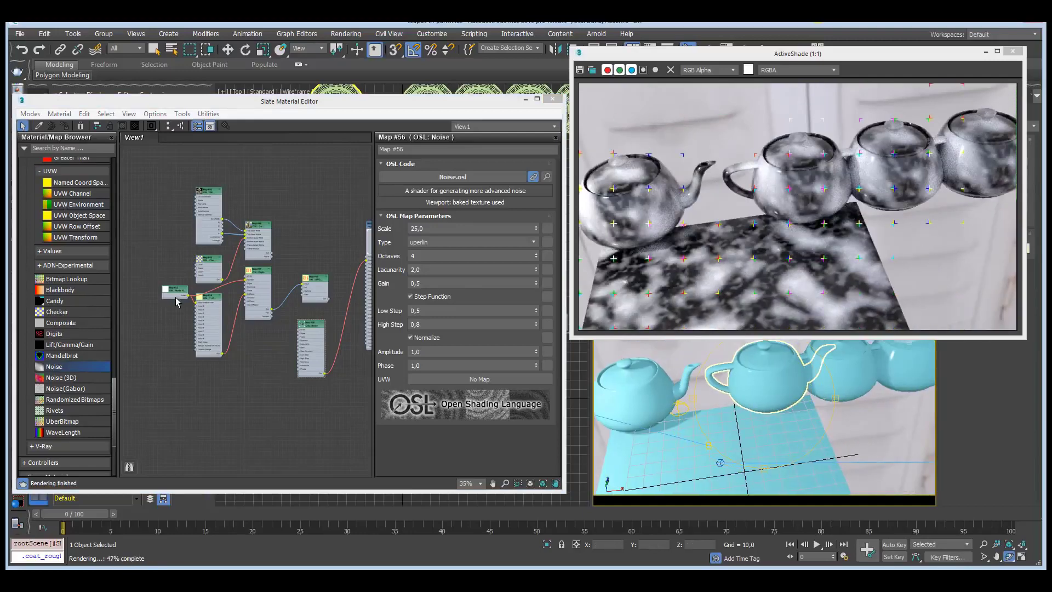
pyautogui.scroll(3, 175, 299)
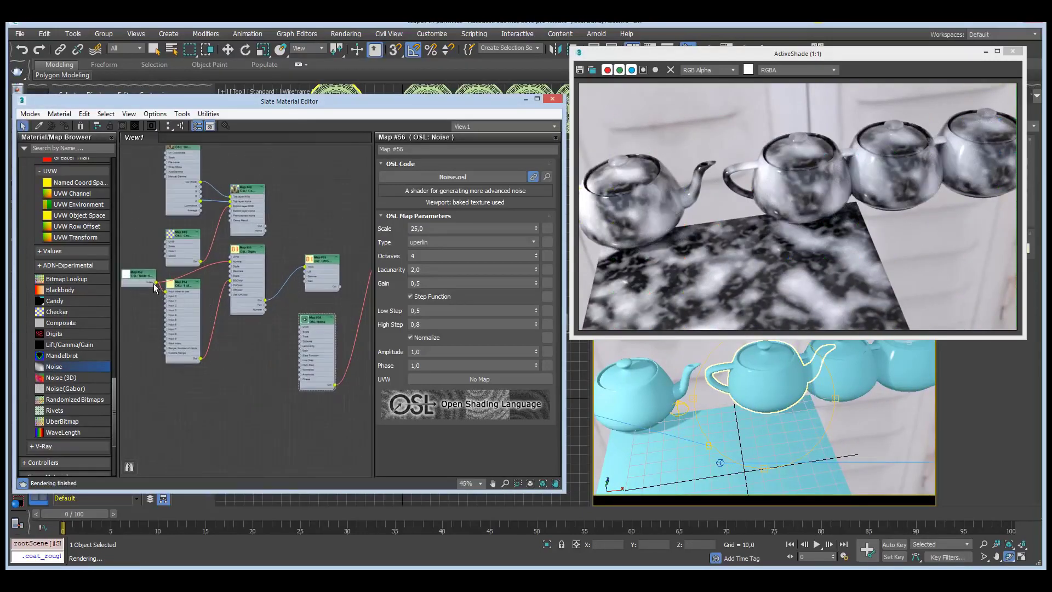
pyautogui.moveTo(242, 356); pyautogui.dragTo(301, 380)
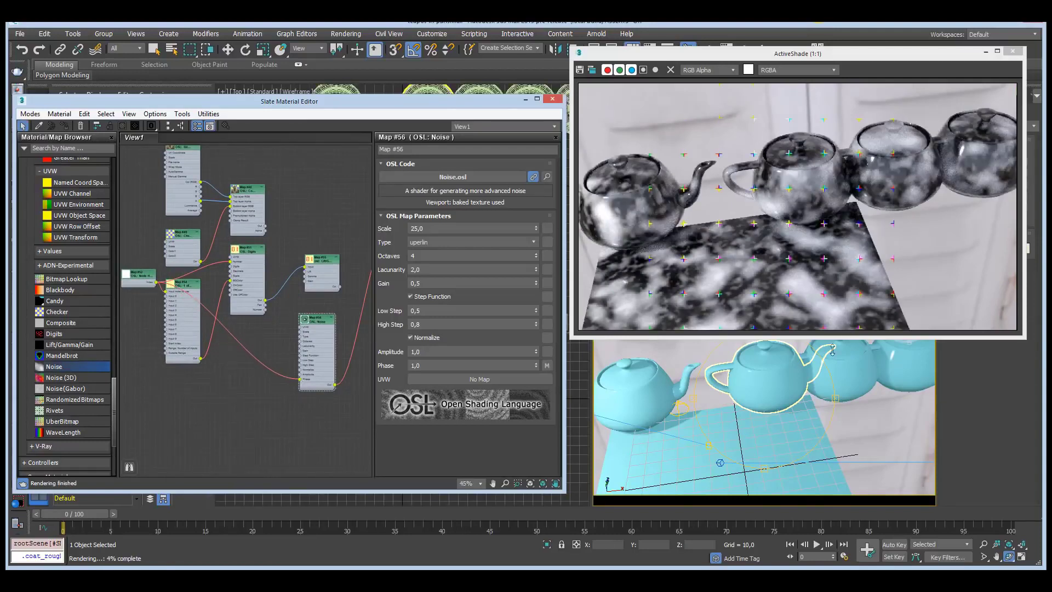
# Add a Noise (3D) map below the Noise map, and rearrange the nodes with the Noise map's Phase input disconnected
pyautogui.click(61, 377)
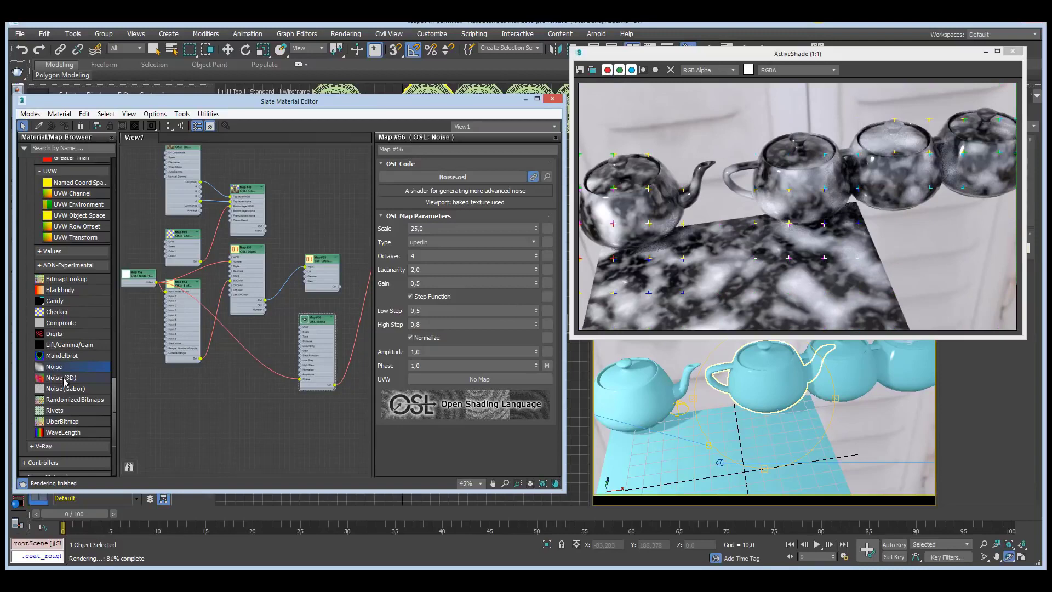
pyautogui.click(304, 402)
pyautogui.moveTo(256, 394); pyautogui.dragTo(158, 305, button='middle')
pyautogui.moveTo(223, 225)
pyautogui.mouseDown()
pyautogui.moveTo(211, 215)
pyautogui.moveTo(209, 225)
pyautogui.mouseUp()
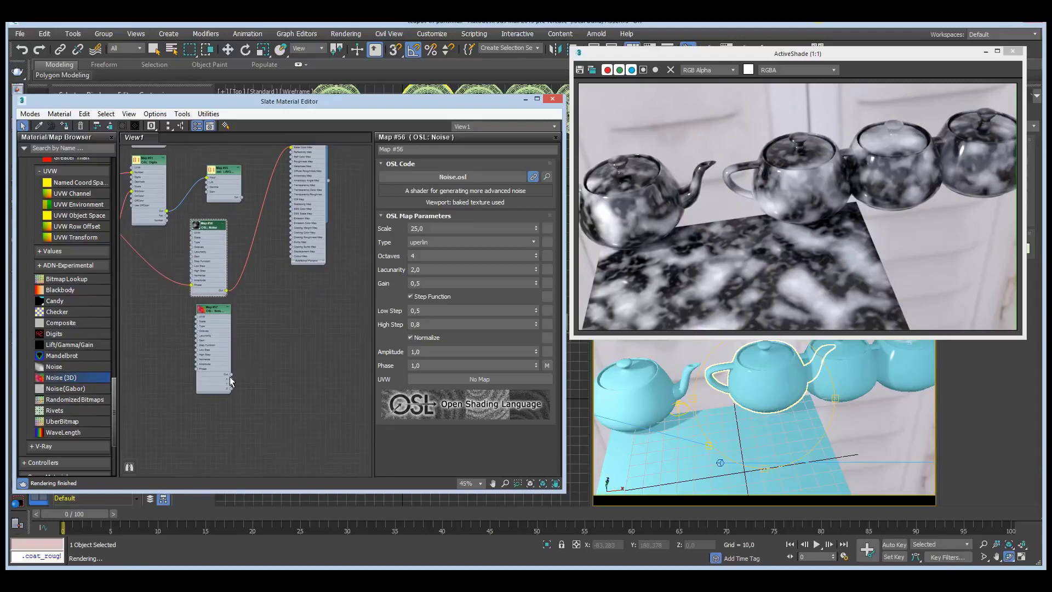
pyautogui.moveTo(232, 378); pyautogui.dragTo(236, 403, button='middle')
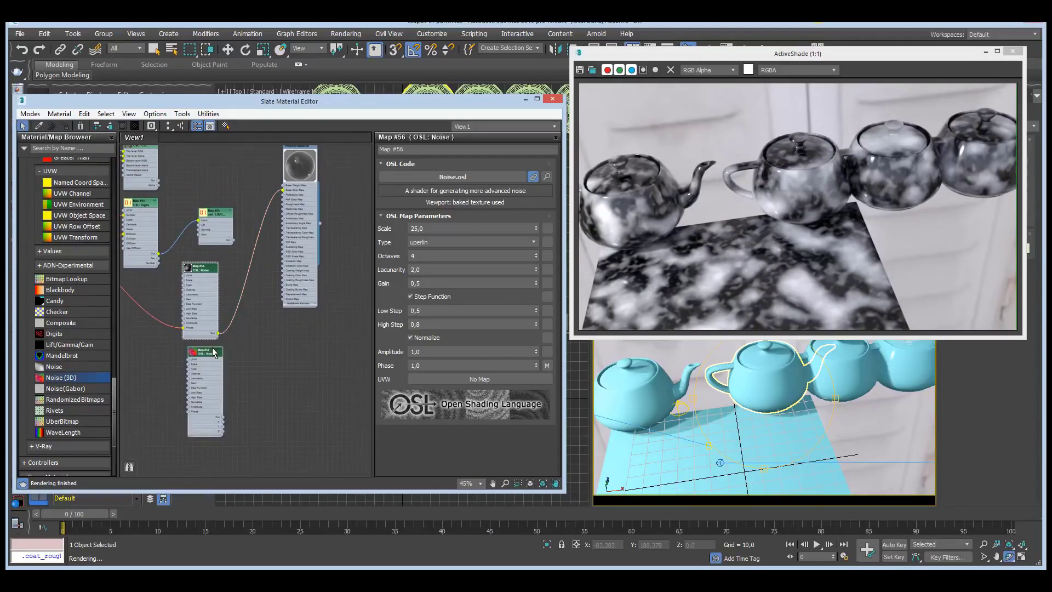
pyautogui.moveTo(214, 353); pyautogui.dragTo(207, 253)
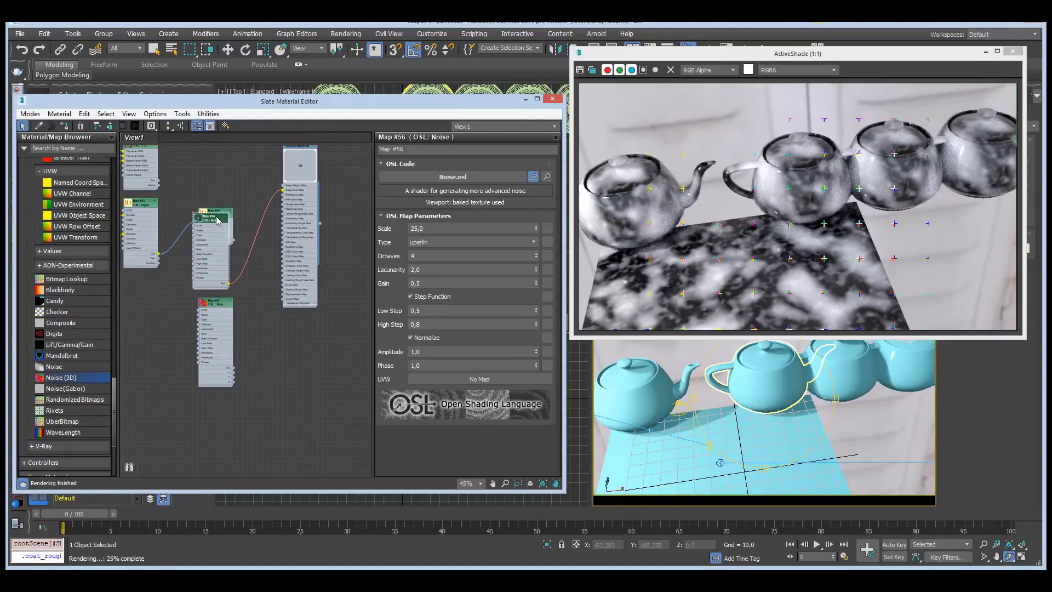
# Connect the Noise (3D) map's X output to the material's Base Color Map, and move the Noise node beside it
pyautogui.doubleClick(213, 302)
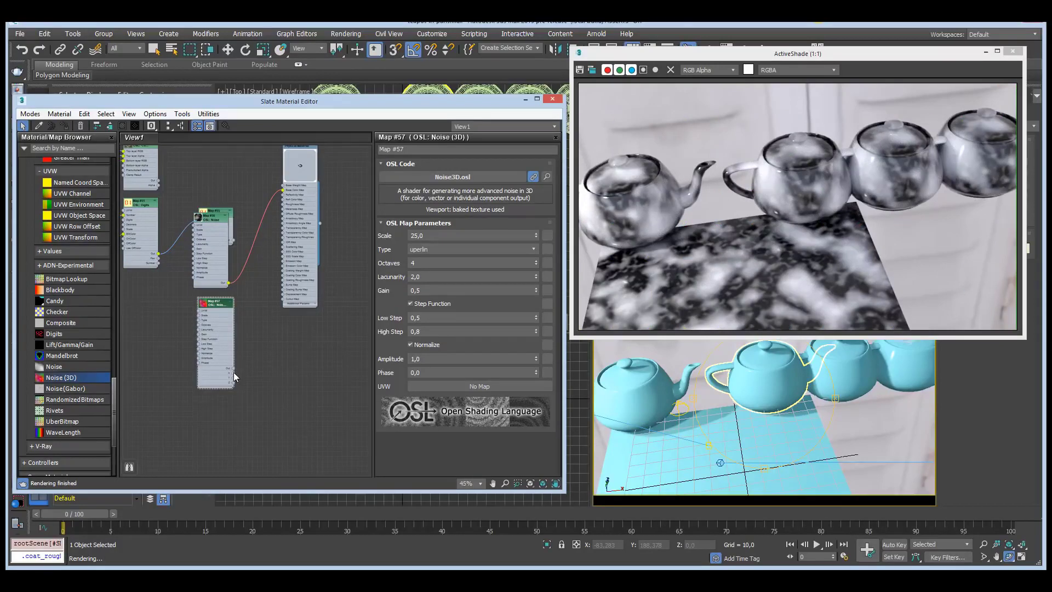
pyautogui.moveTo(234, 373); pyautogui.dragTo(281, 188)
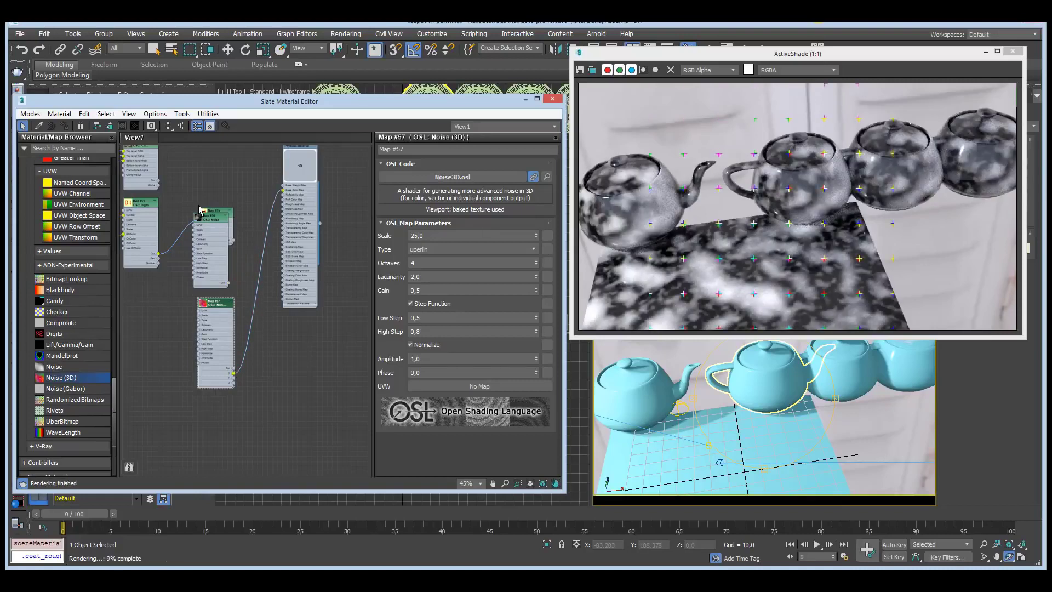
pyautogui.moveTo(199, 209); pyautogui.dragTo(163, 304)
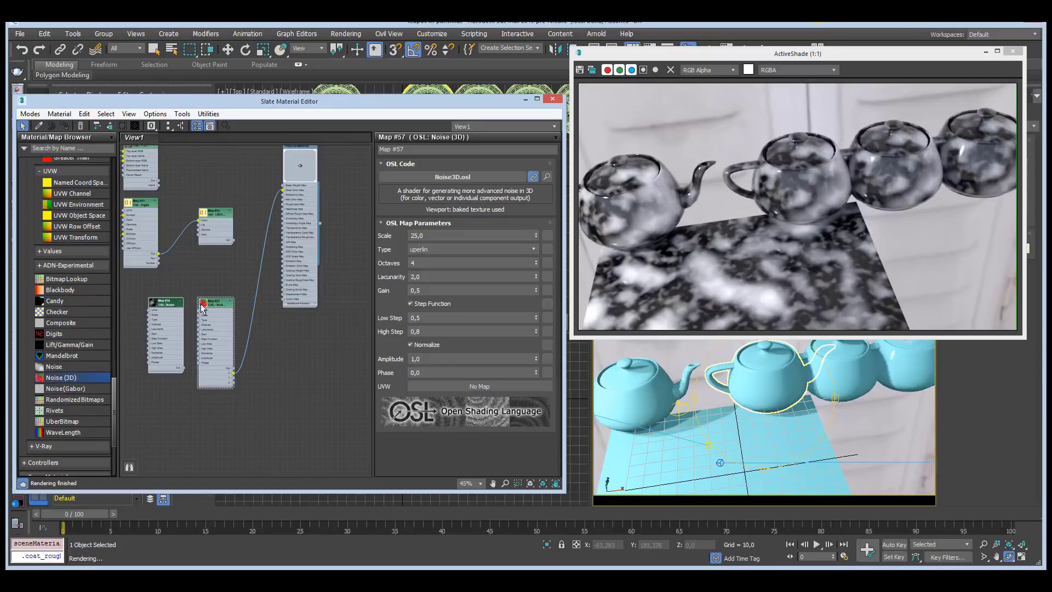
# Replace the Base Color Map connection with the Noise (3D) map's full-color Out output and view the textured teapots
pyautogui.scroll(5, 221, 288)
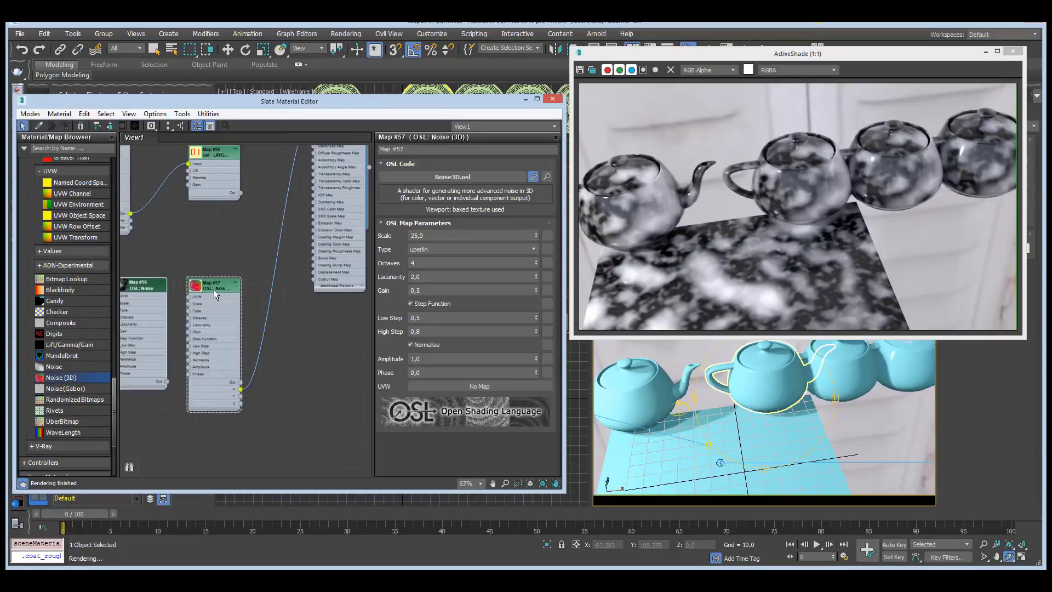
pyautogui.moveTo(259, 333); pyautogui.dragTo(212, 362, button='middle')
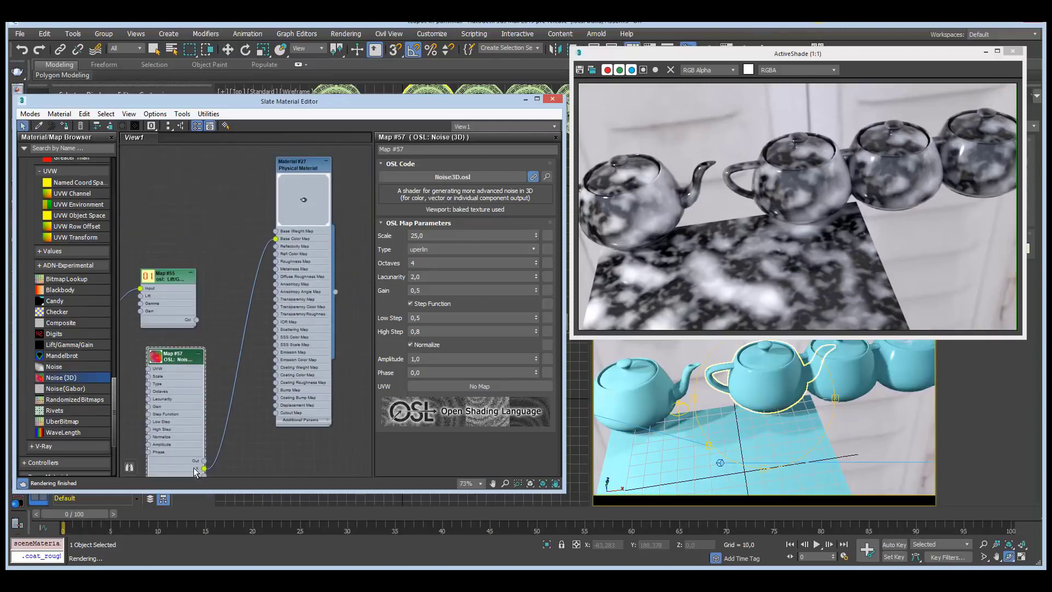
pyautogui.moveTo(204, 469); pyautogui.dragTo(275, 240)
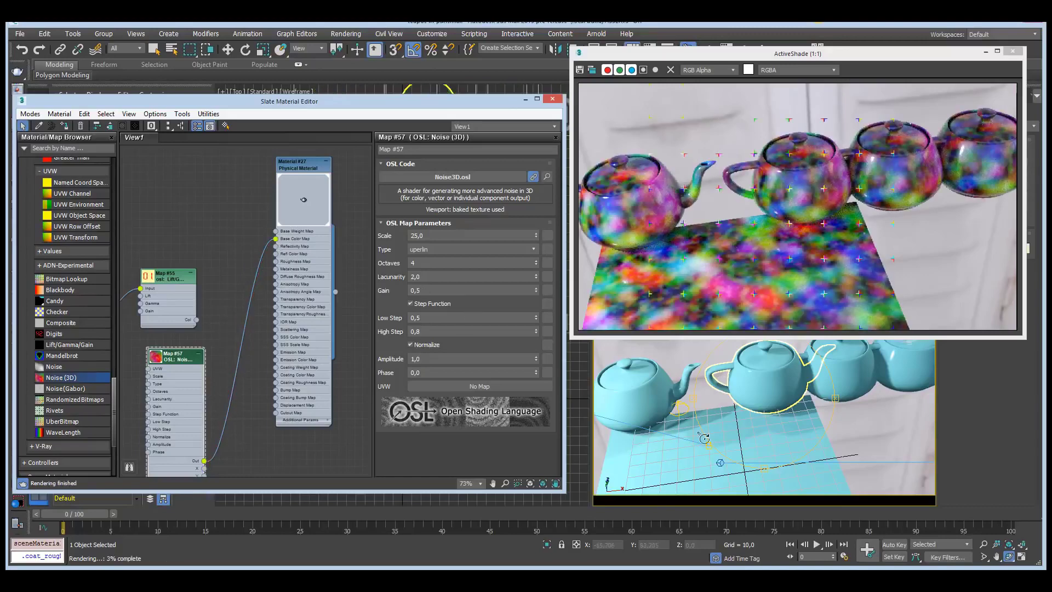
pyautogui.moveTo(738, 442); pyautogui.dragTo(810, 428)
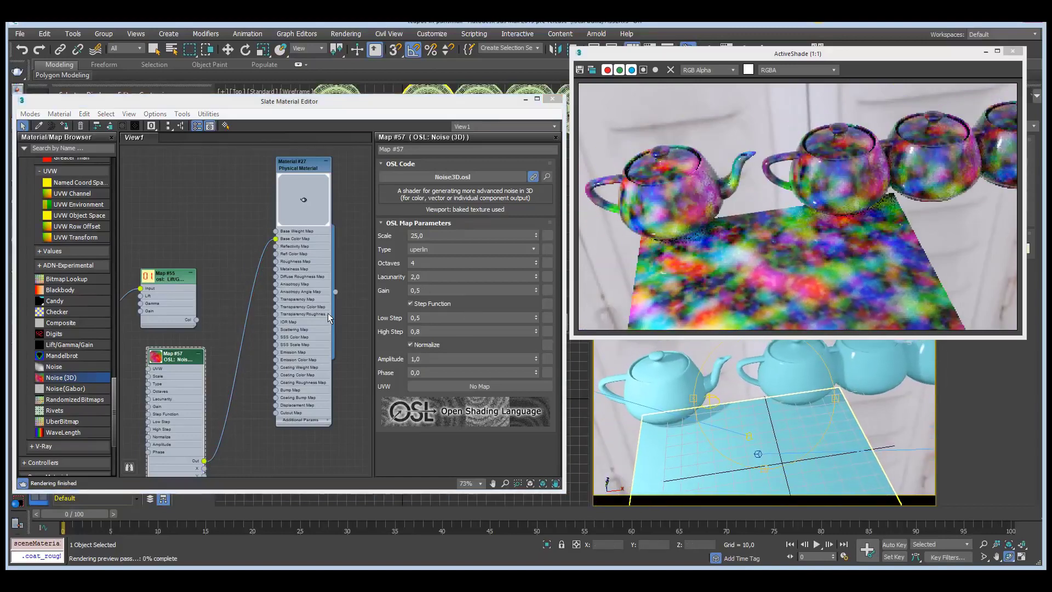
# Reposition the Noise (3D) node beside the material and set its noise Type to cell
pyautogui.moveTo(183, 356); pyautogui.dragTo(183, 348)
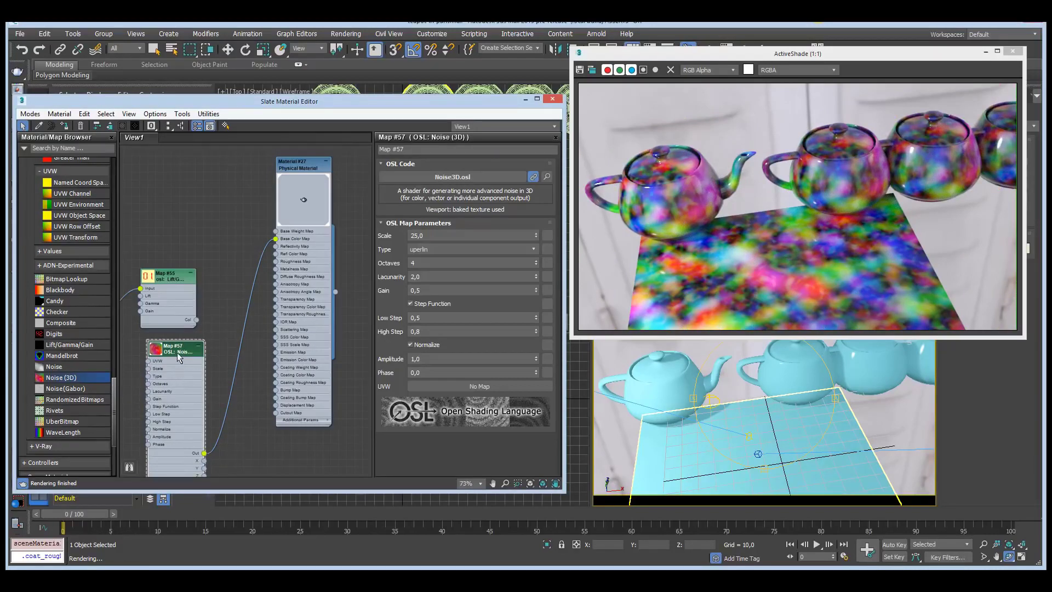
pyautogui.moveTo(176, 350); pyautogui.dragTo(169, 349)
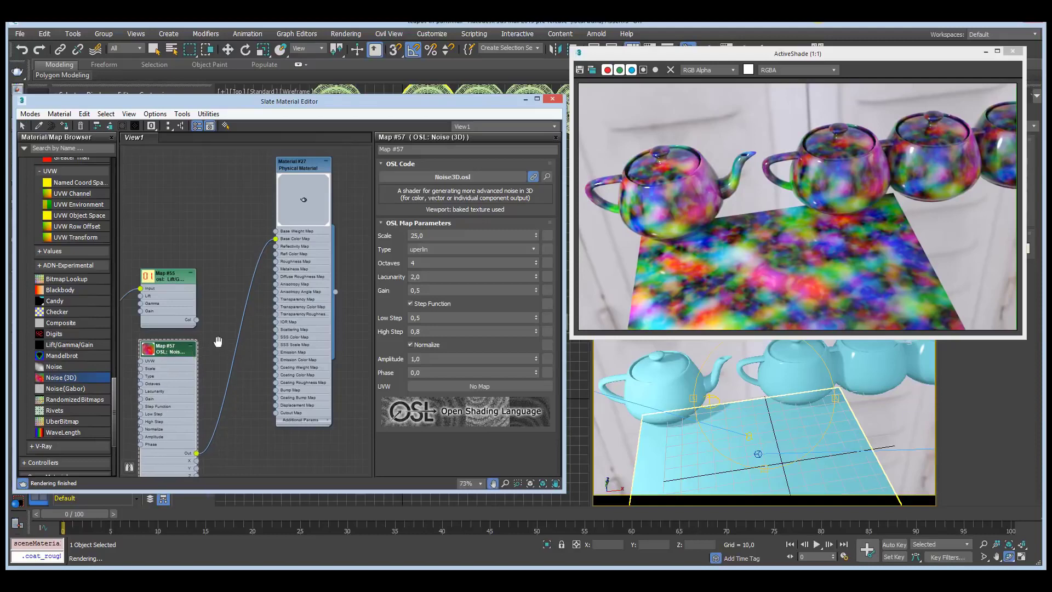
pyautogui.moveTo(282, 344); pyautogui.dragTo(293, 304, button='middle')
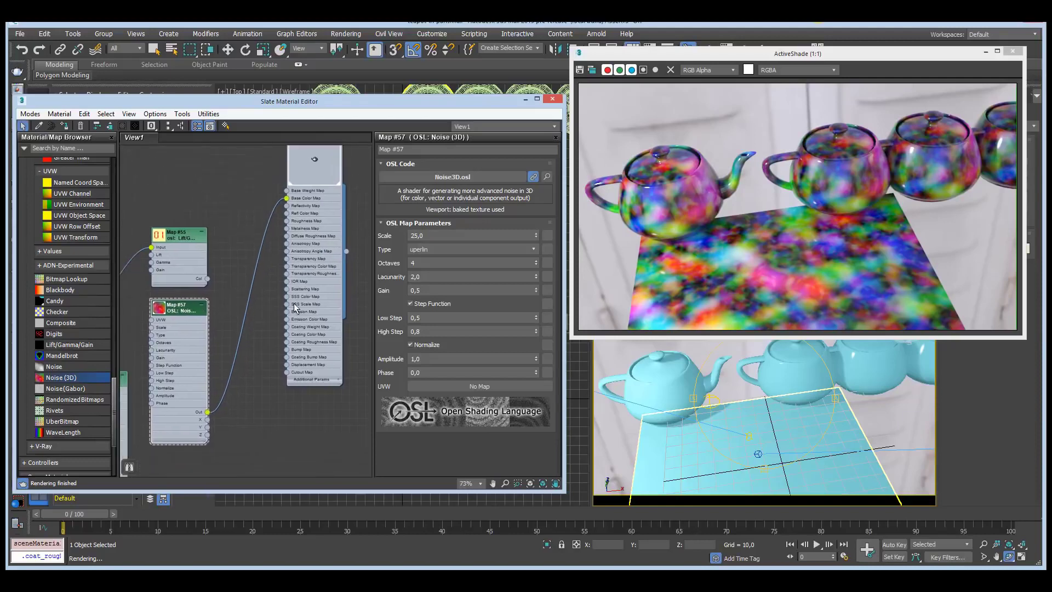
pyautogui.click(534, 247)
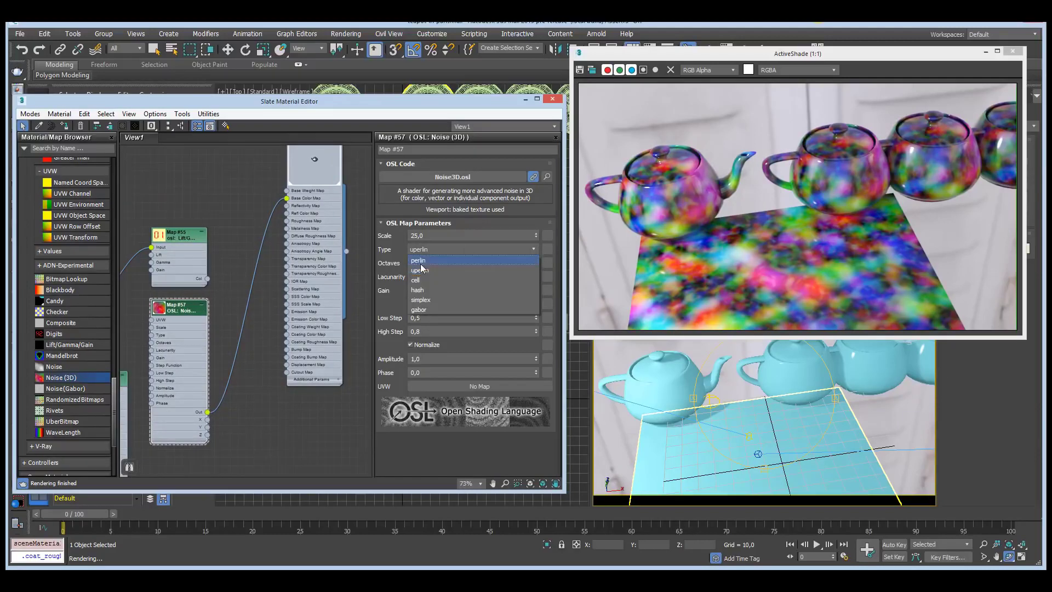
pyautogui.click(416, 280)
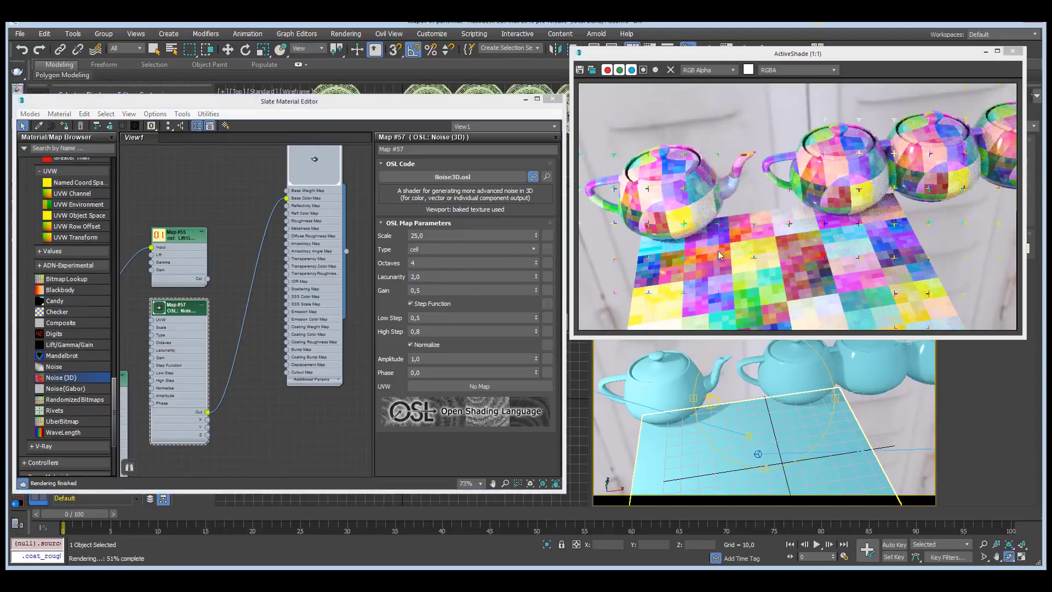
# Set the Noise (3D) map's Octaves to 1 and view the cell pattern across the box and teapots
pyautogui.doubleClick(487, 264)
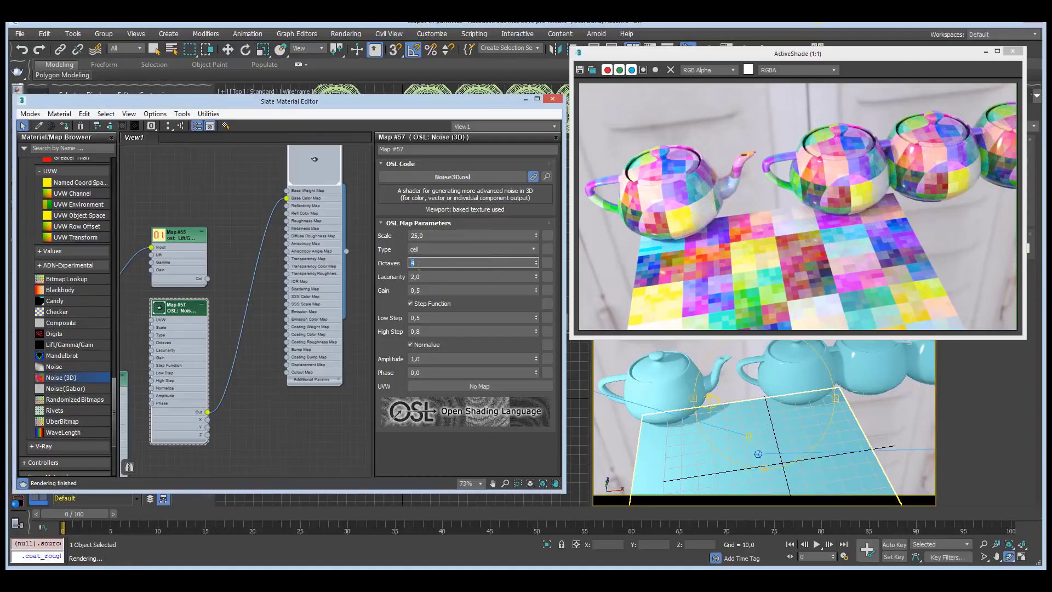
pyautogui.write('1')
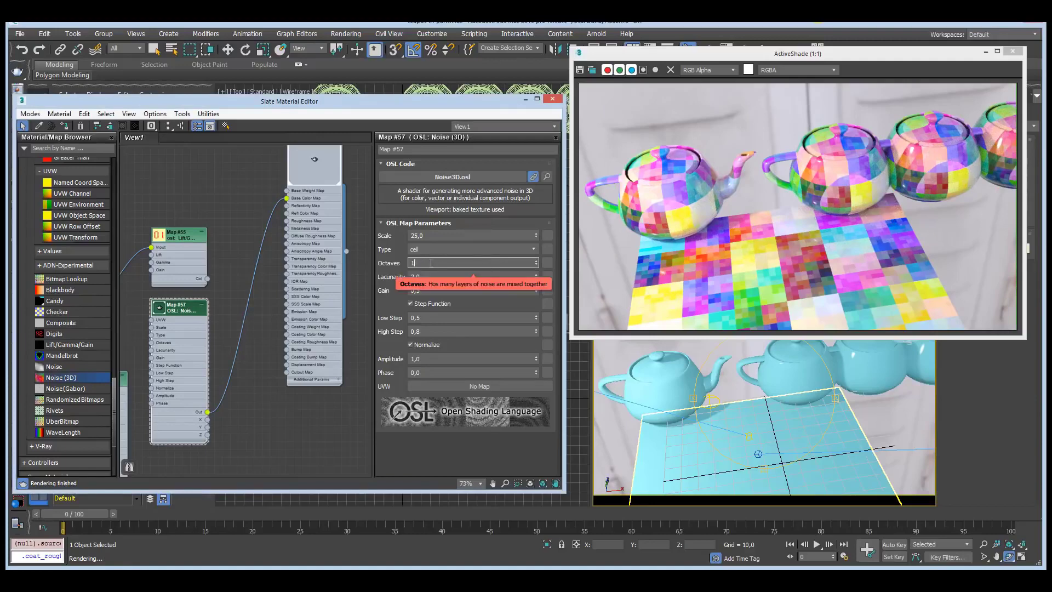
pyautogui.press('Return')
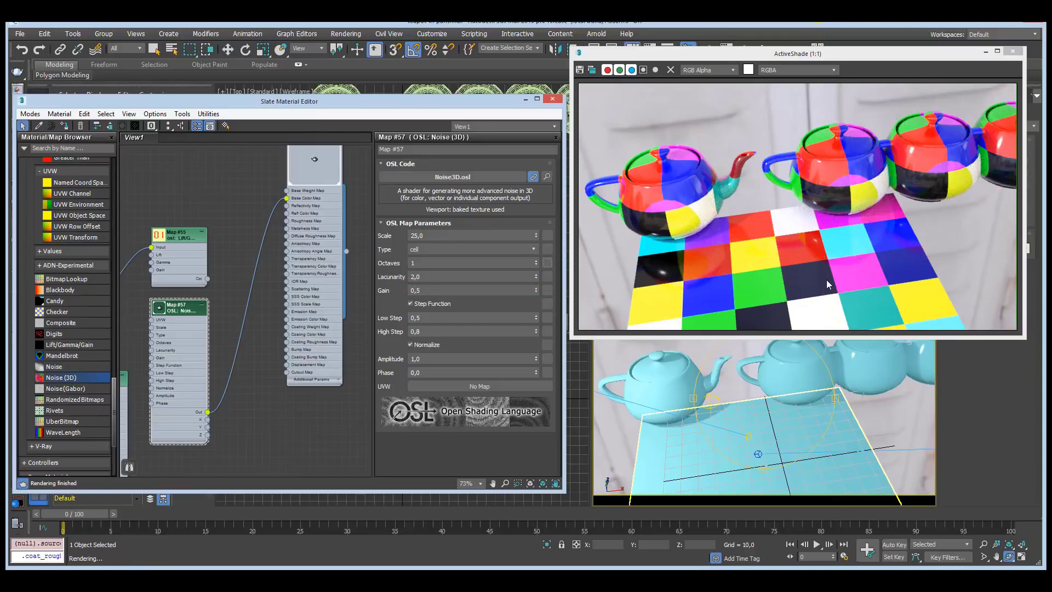
pyautogui.scroll(-4, 770, 419)
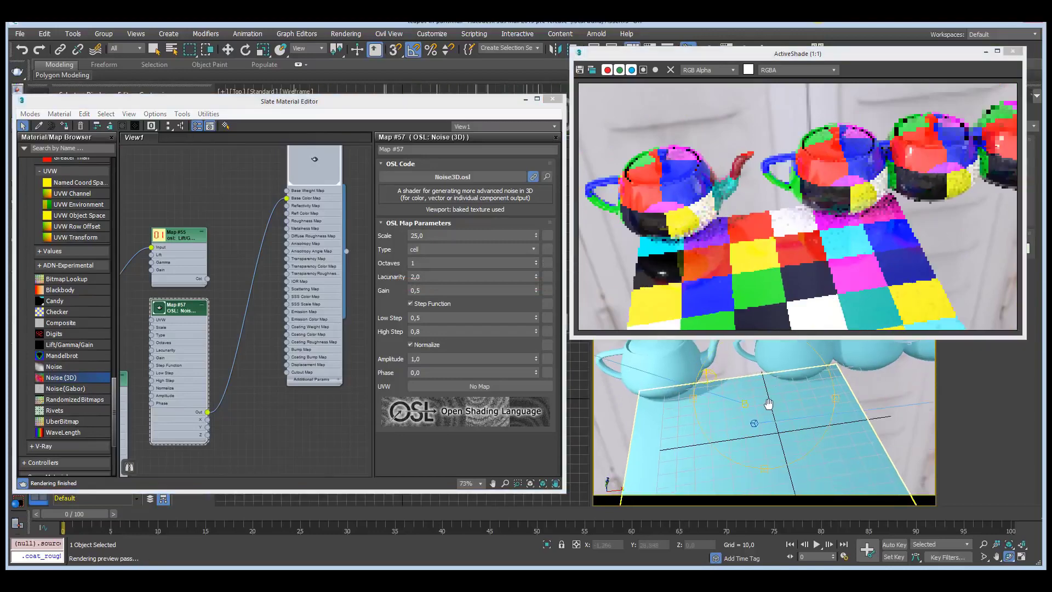
pyautogui.moveTo(760, 419); pyautogui.dragTo(754, 408, button='middle')
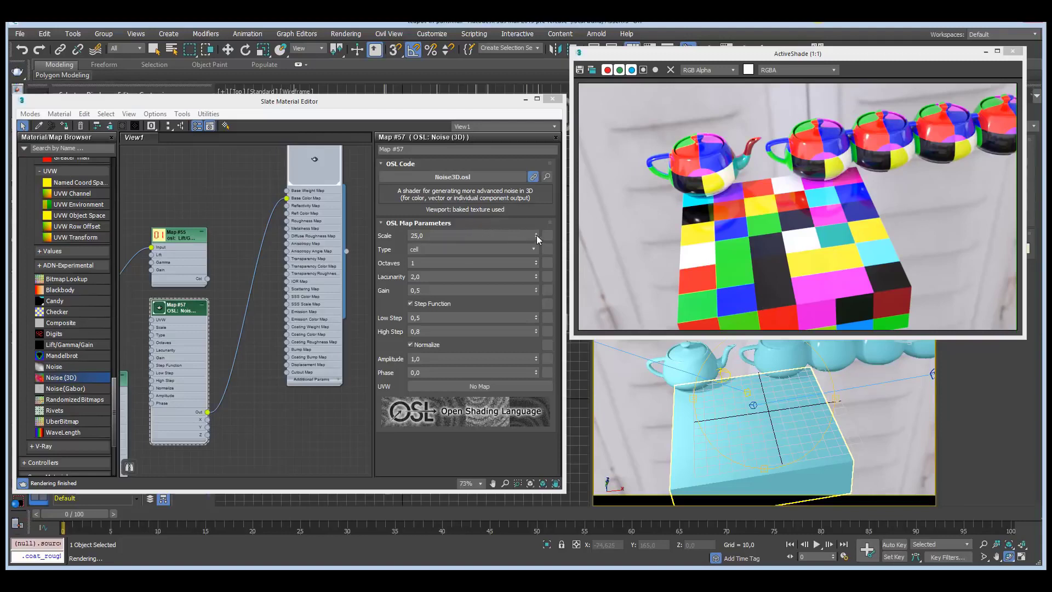
# Try a smaller cell size by lowering the Noise (3D) map's Scale to about 19, and restore it to 25
pyautogui.moveTo(537, 235)
pyautogui.mouseDown()
pyautogui.moveTo(534, 210)
pyautogui.moveTo(530, 249)
pyautogui.mouseUp()
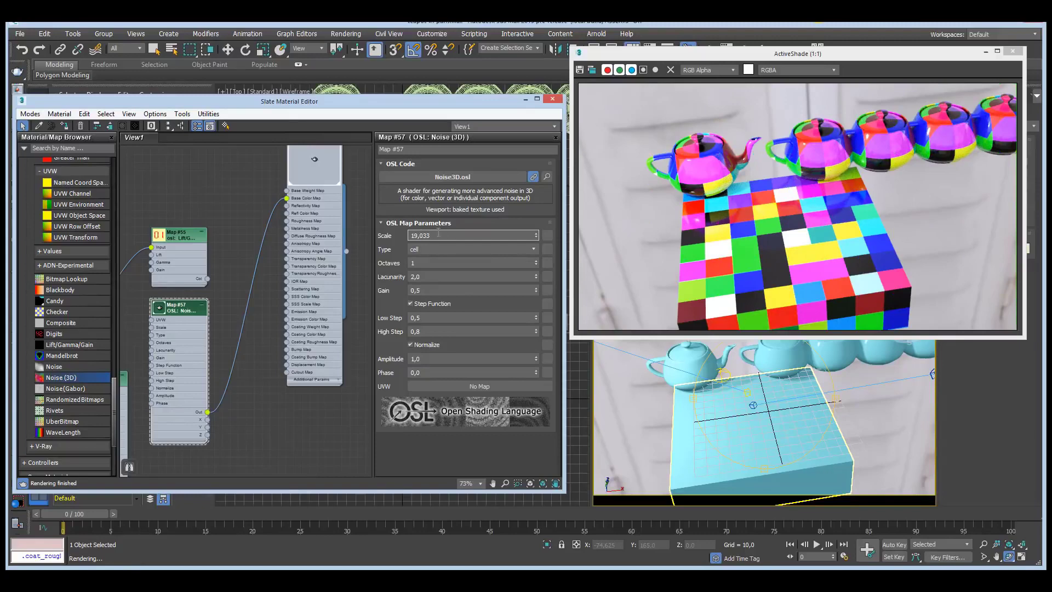
pyautogui.doubleClick(420, 235)
pyautogui.write('25')
pyautogui.press('Return')
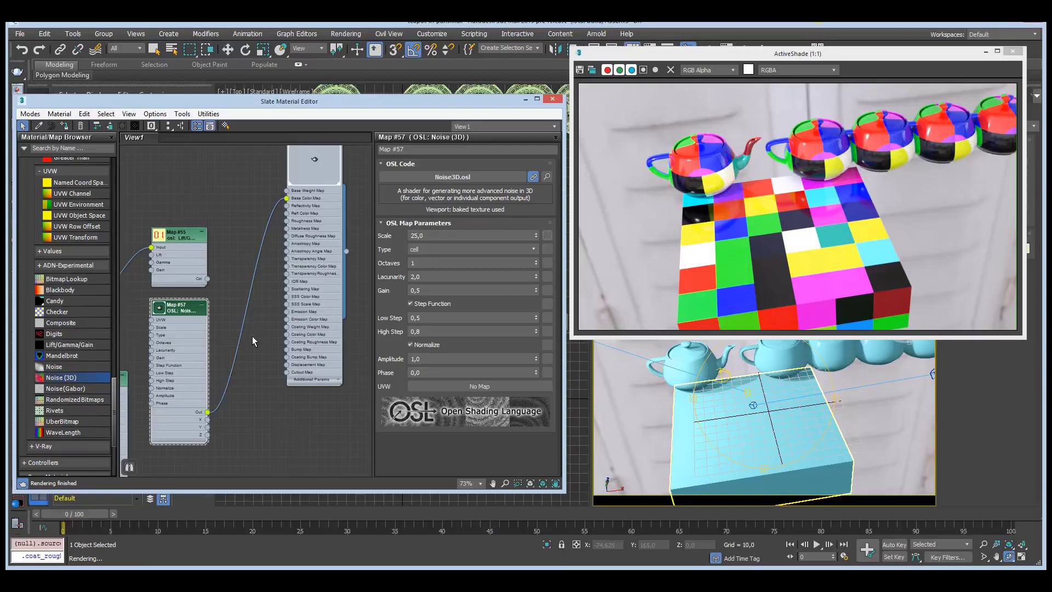
# Add a Noise (Gabor) map above the Lift/Gamma/Gain node and connect its Col (RGB) output to the material's Base Color Map
pyautogui.moveTo(242, 377); pyautogui.dragTo(263, 353, button='middle')
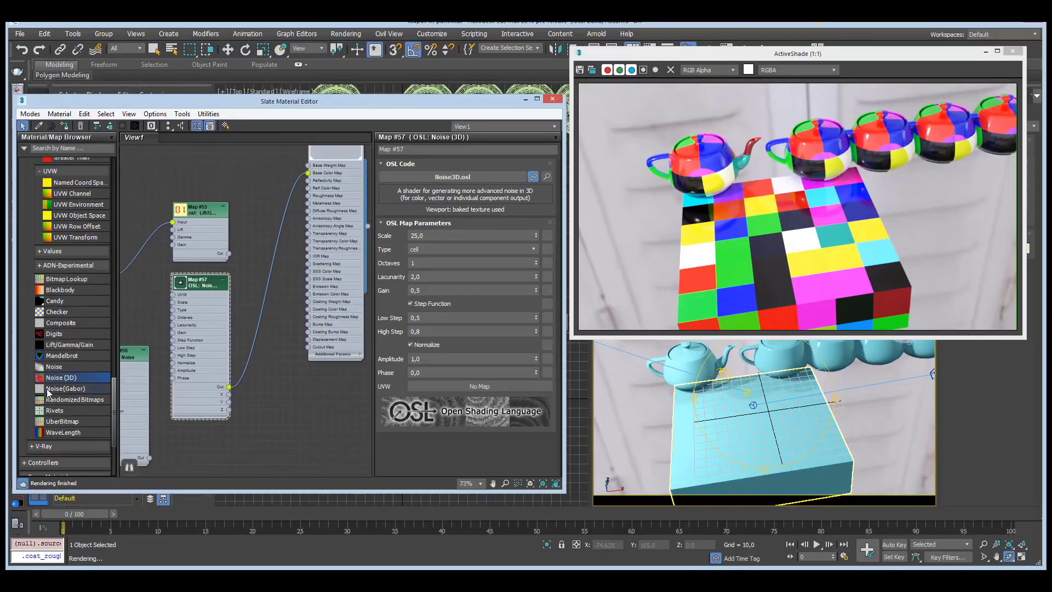
pyautogui.moveTo(48, 391); pyautogui.dragTo(253, 173)
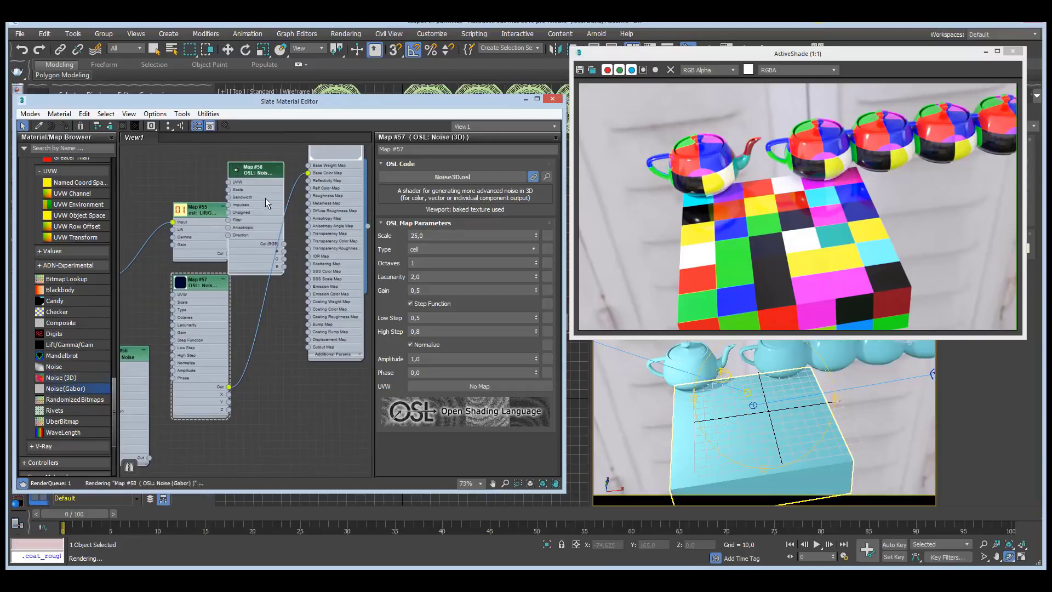
pyautogui.moveTo(261, 181); pyautogui.dragTo(261, 273, button='middle')
pyautogui.moveTo(255, 261); pyautogui.dragTo(198, 173)
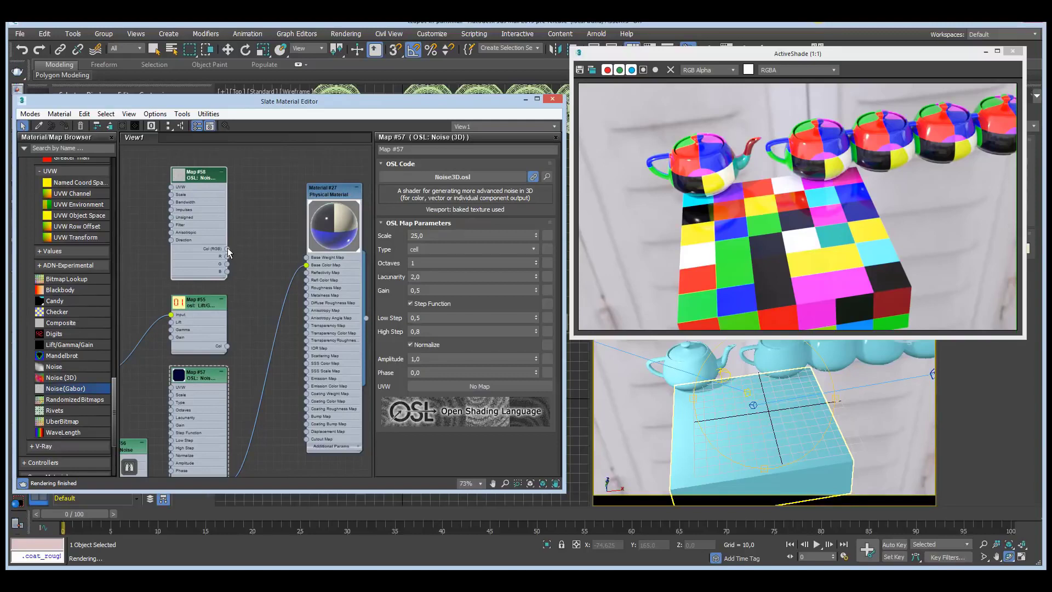
pyautogui.moveTo(227, 248); pyautogui.dragTo(306, 265)
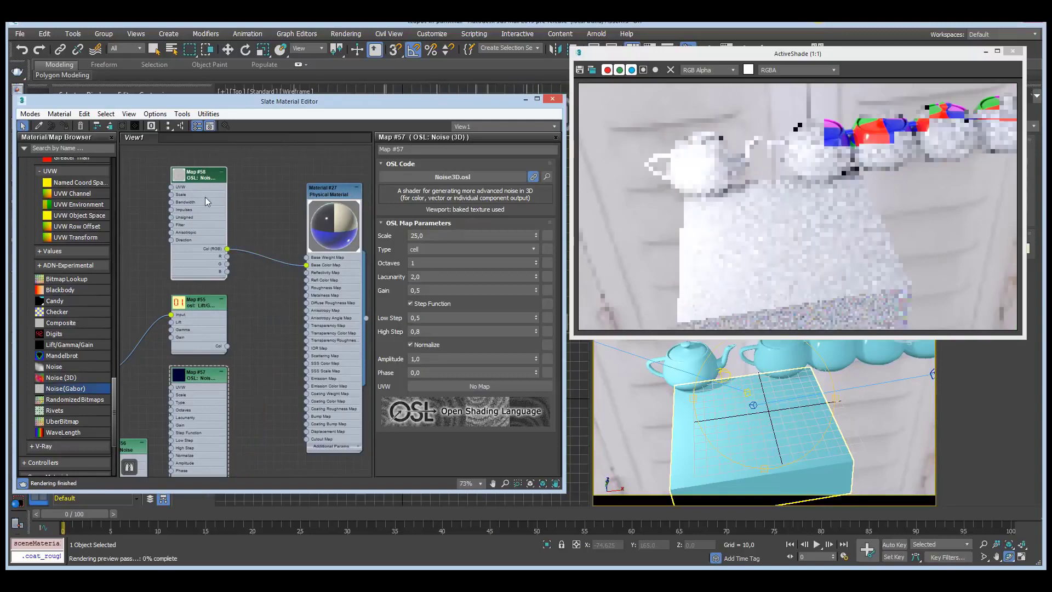
# Set the Noise (Gabor) map's Scale to 25 and turn off its Unsigned option
pyautogui.doubleClick(205, 196)
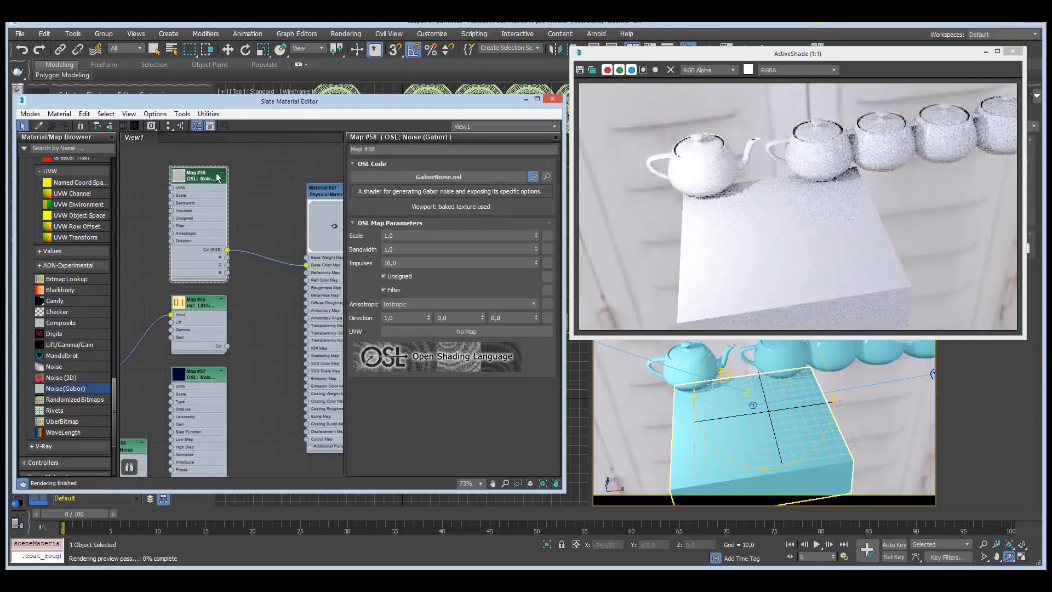
pyautogui.doubleClick(411, 235)
pyautogui.write('25')
pyautogui.press('Return')
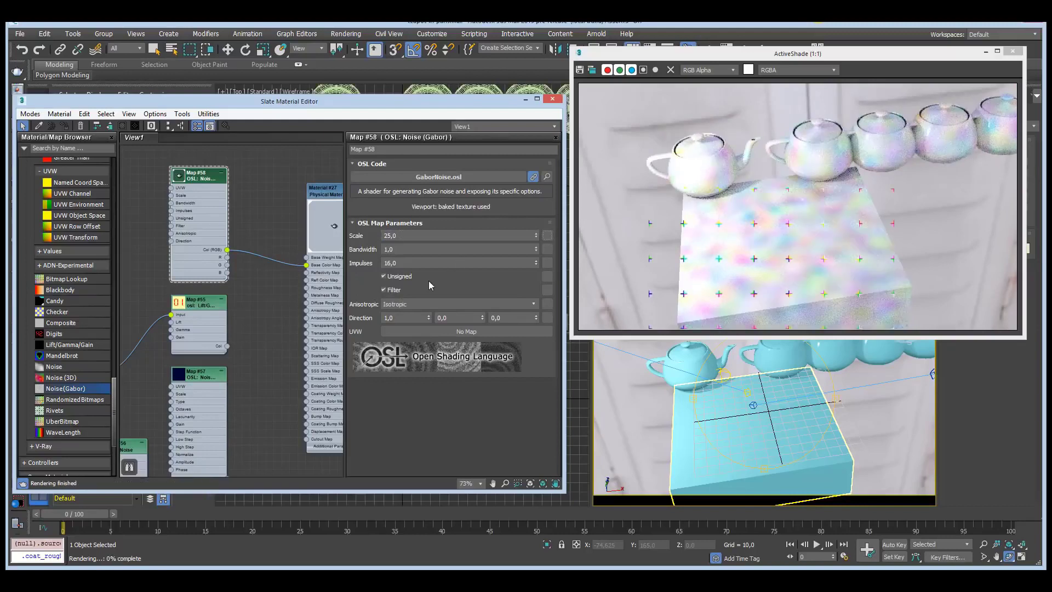
pyautogui.click(408, 278)
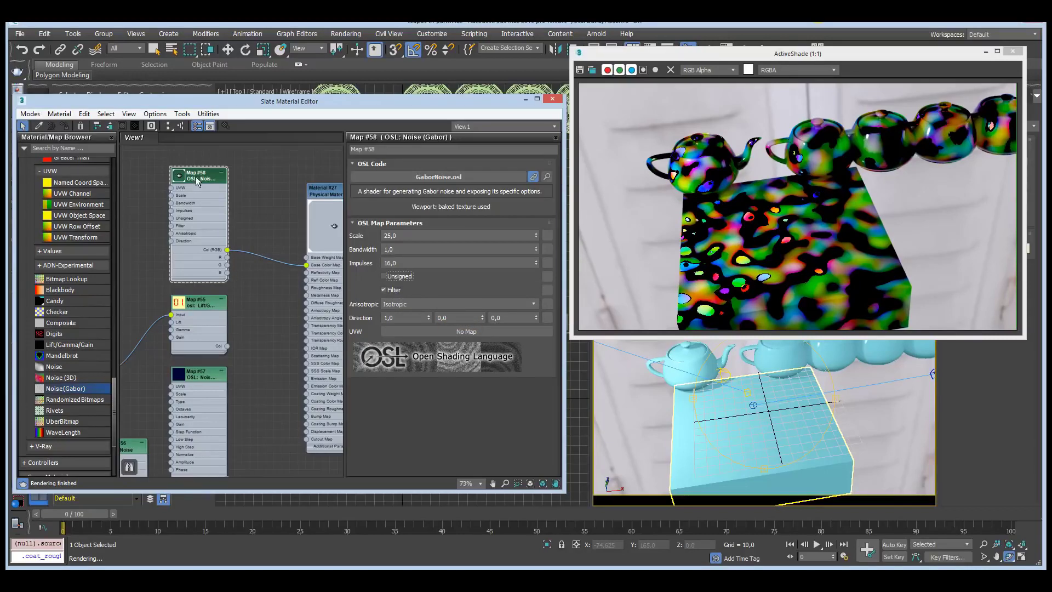
# Reconnect the Noise (3D) map's Out output to the material's Base Color Map and show its parameters
pyautogui.moveTo(259, 297); pyautogui.dragTo(246, 248, button='middle')
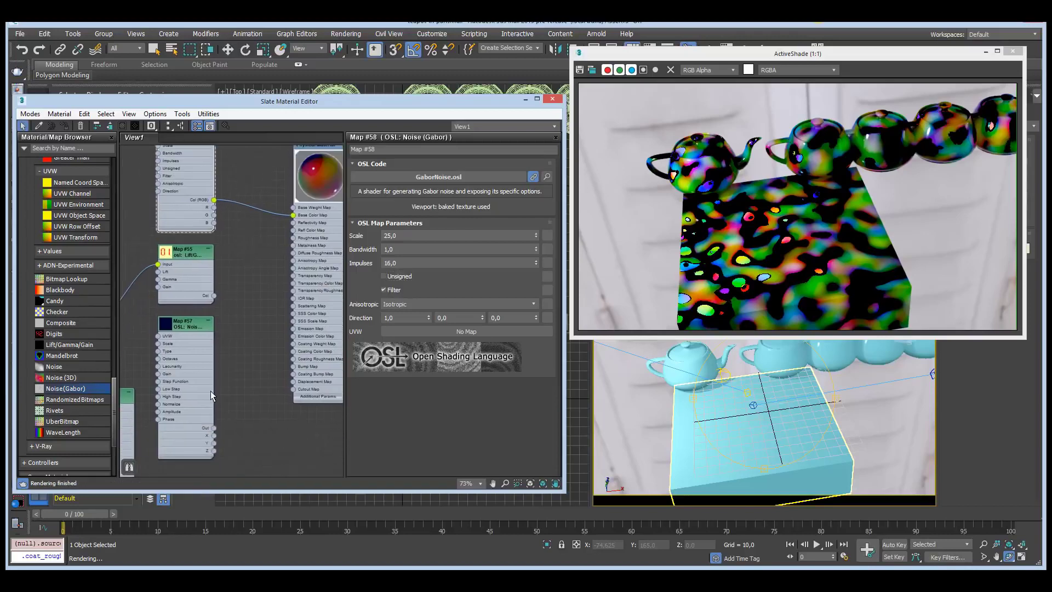
pyautogui.moveTo(213, 427); pyautogui.dragTo(294, 216)
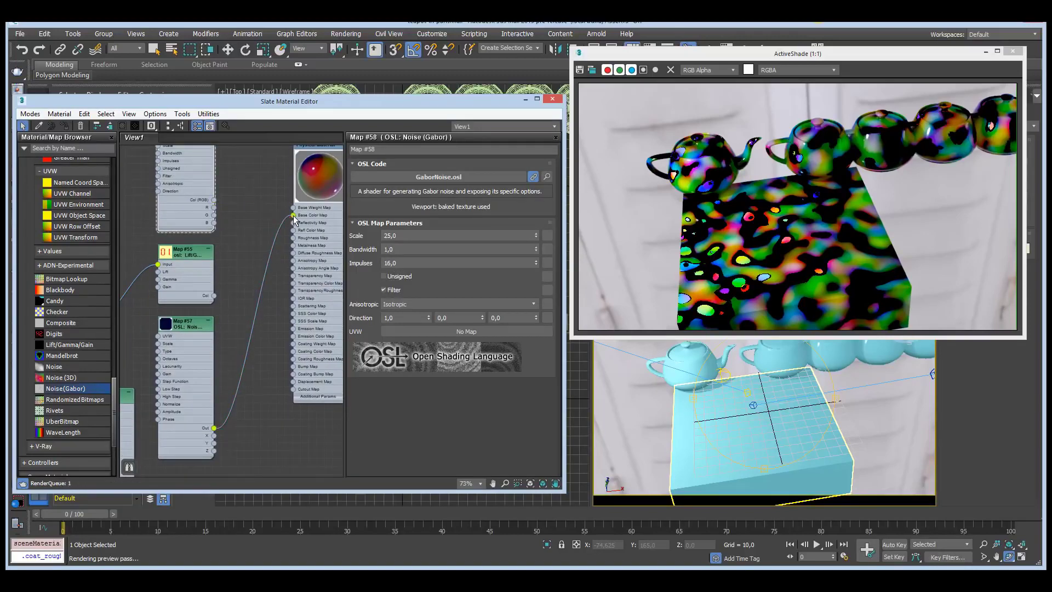
pyautogui.doubleClick(184, 323)
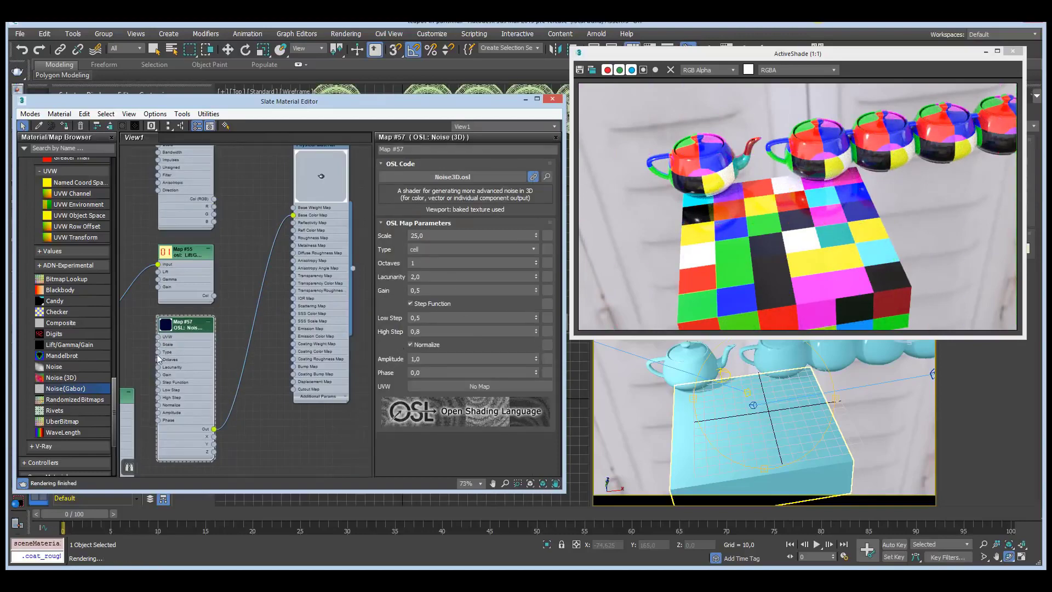
# Add a Rivets map, connect its Col output to the material's Base Color Map, and move the node slightly
pyautogui.moveTo(113, 389); pyautogui.dragTo(113, 406)
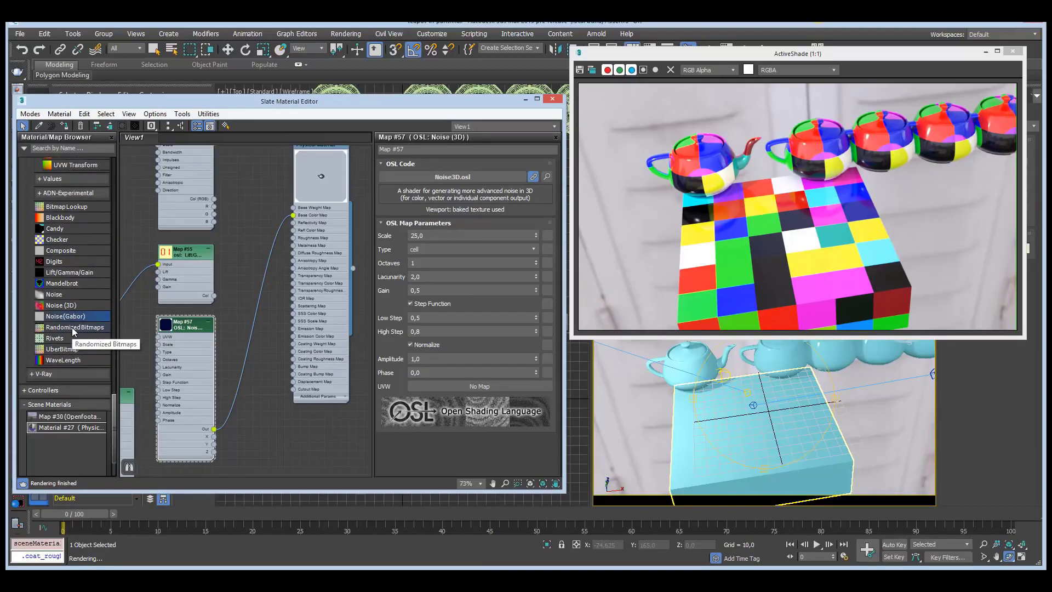
pyautogui.click(70, 327)
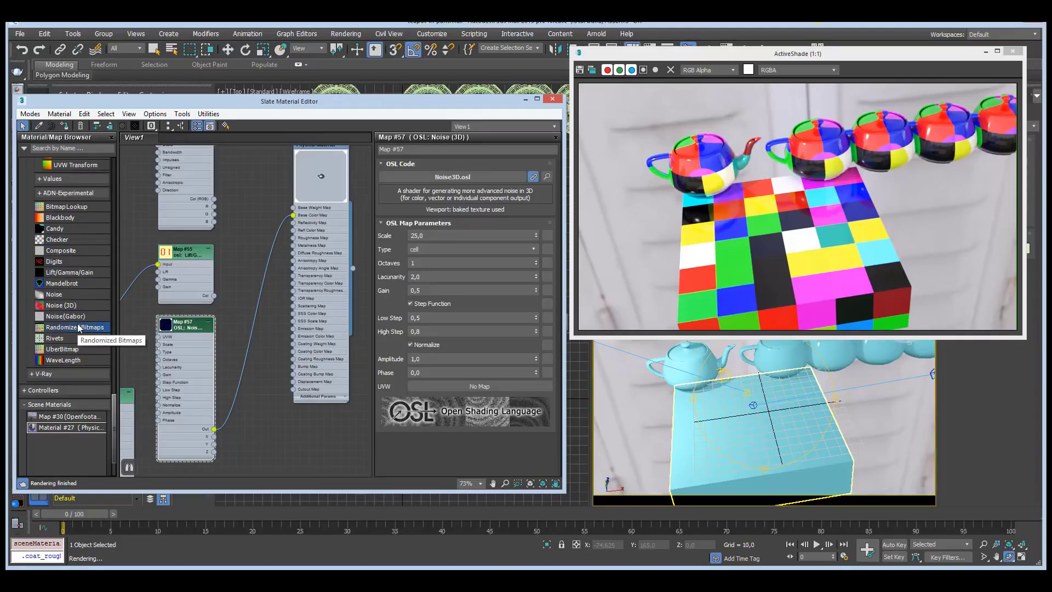
pyautogui.click(55, 340)
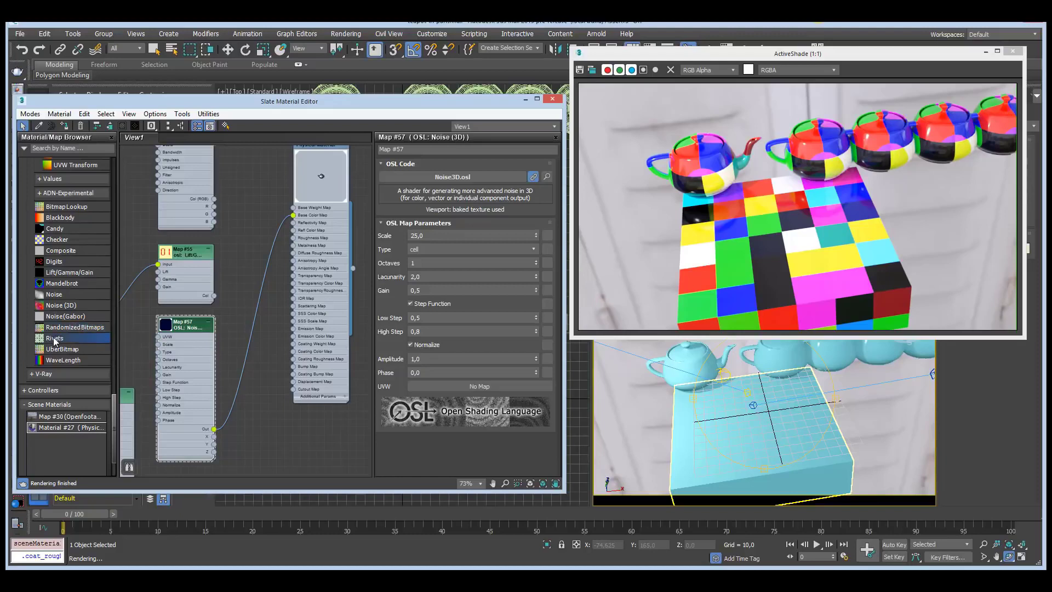
pyautogui.moveTo(222, 224); pyautogui.dragTo(242, 167)
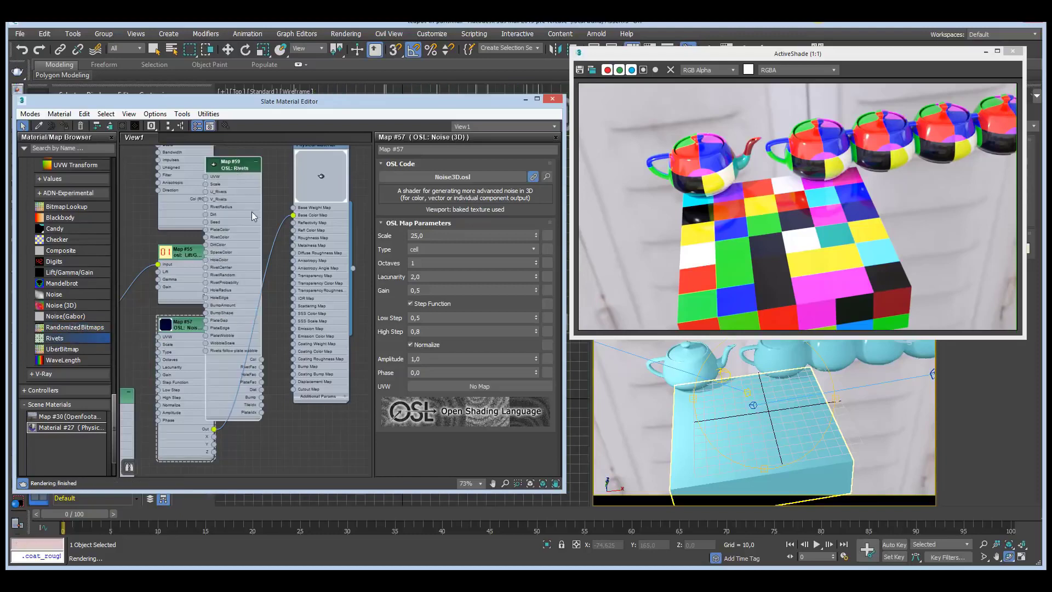
pyautogui.moveTo(261, 359); pyautogui.dragTo(293, 215)
pyautogui.moveTo(251, 175); pyautogui.dragTo(259, 167)
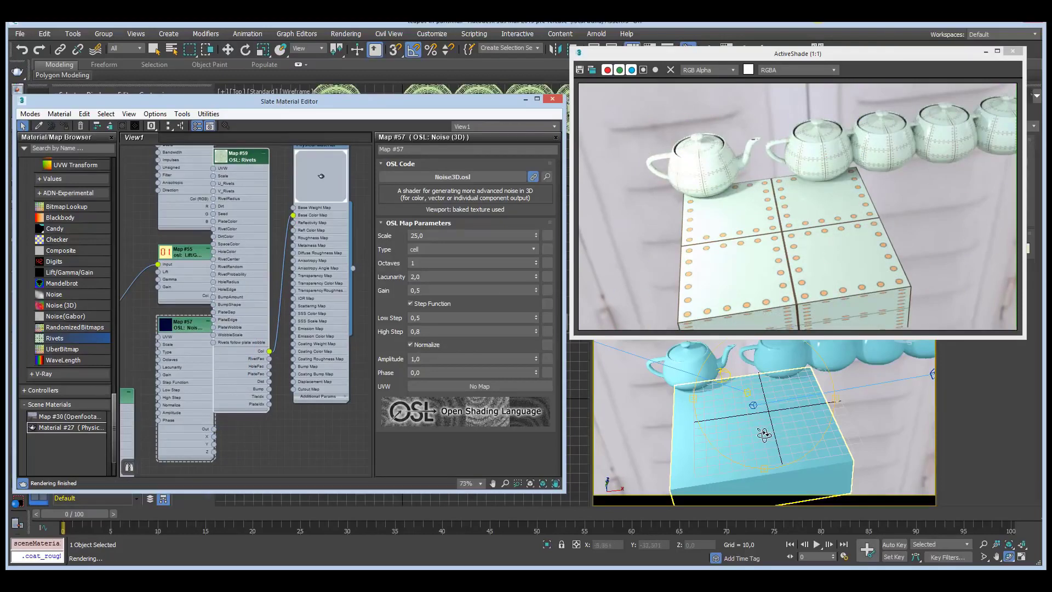
# View the riveted box from another angle, and delete the Rivets map
pyautogui.moveTo(764, 434)
pyautogui.mouseDown()
pyautogui.moveTo(770, 418)
pyautogui.moveTo(767, 436)
pyautogui.mouseUp()
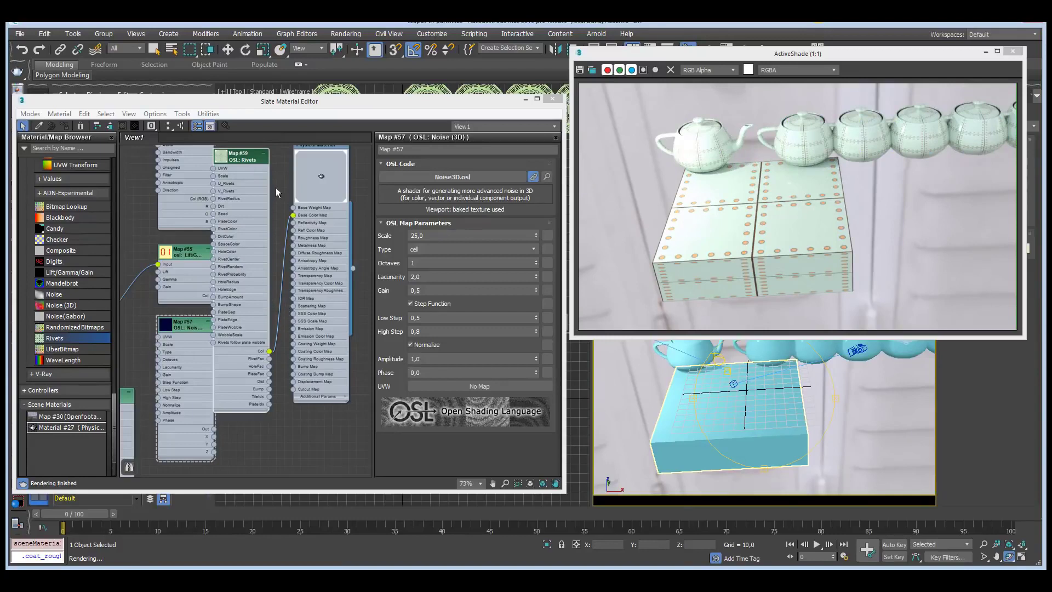
pyautogui.click(260, 165)
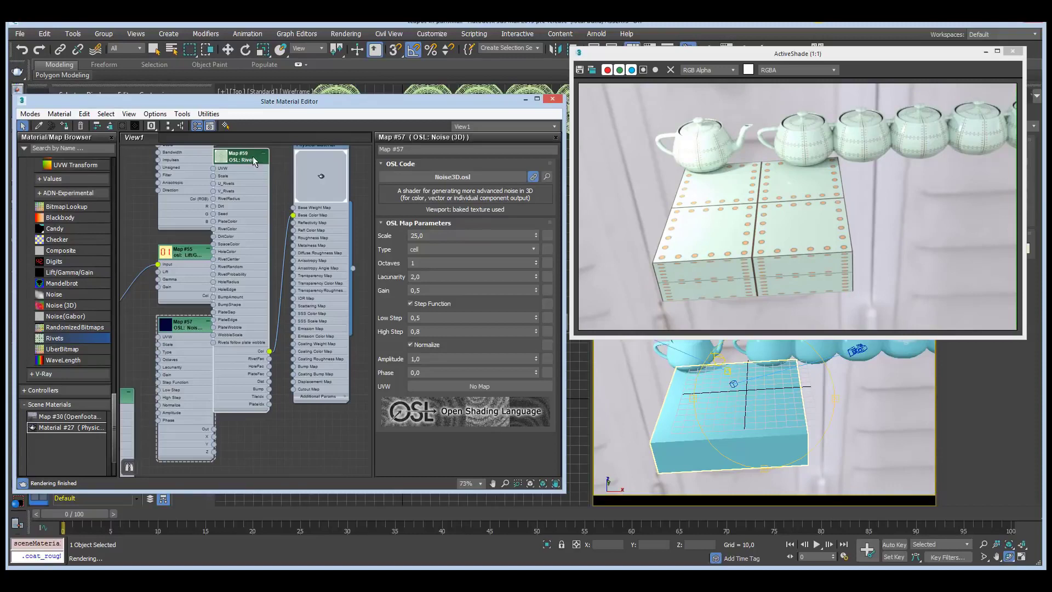
pyautogui.press('Delete')
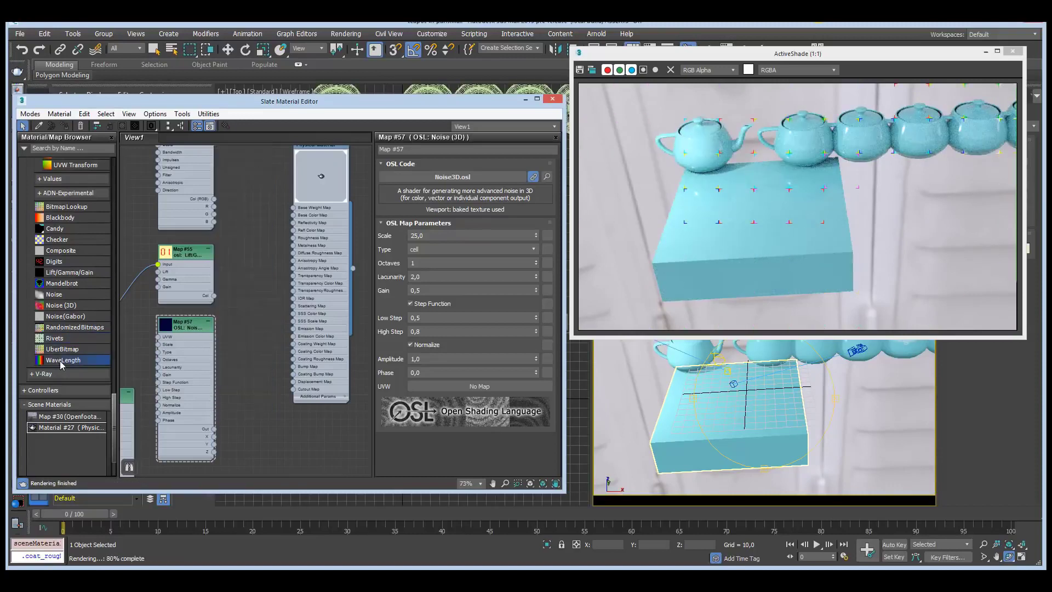
# Add a WaveLength map feeding the material's Base Color Map, and move the Noise (Gabor) node away from it
pyautogui.moveTo(293, 216); pyautogui.dragTo(263, 187)
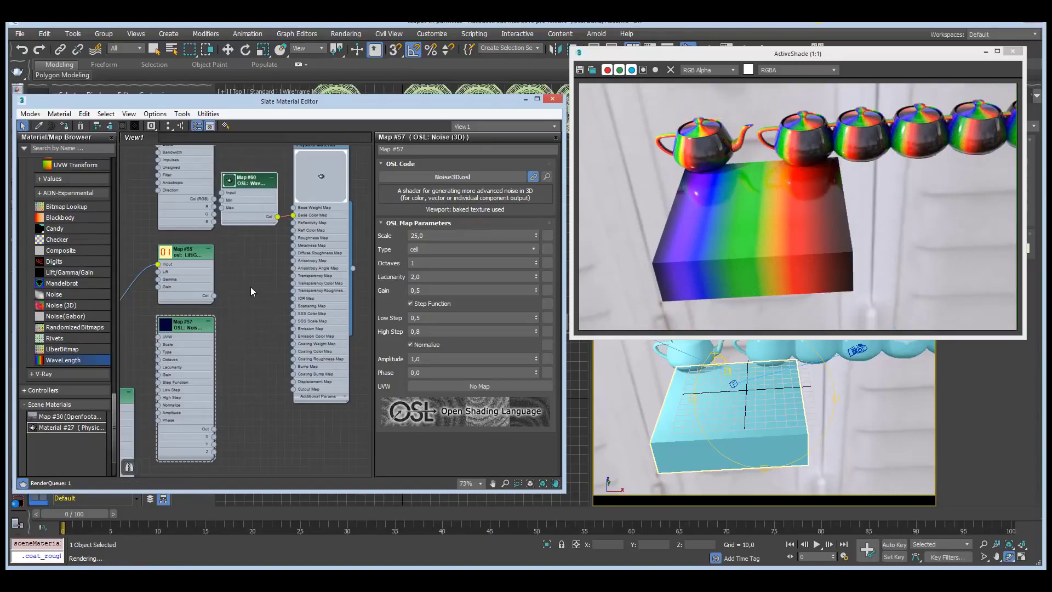
pyautogui.scroll(2, 261, 363)
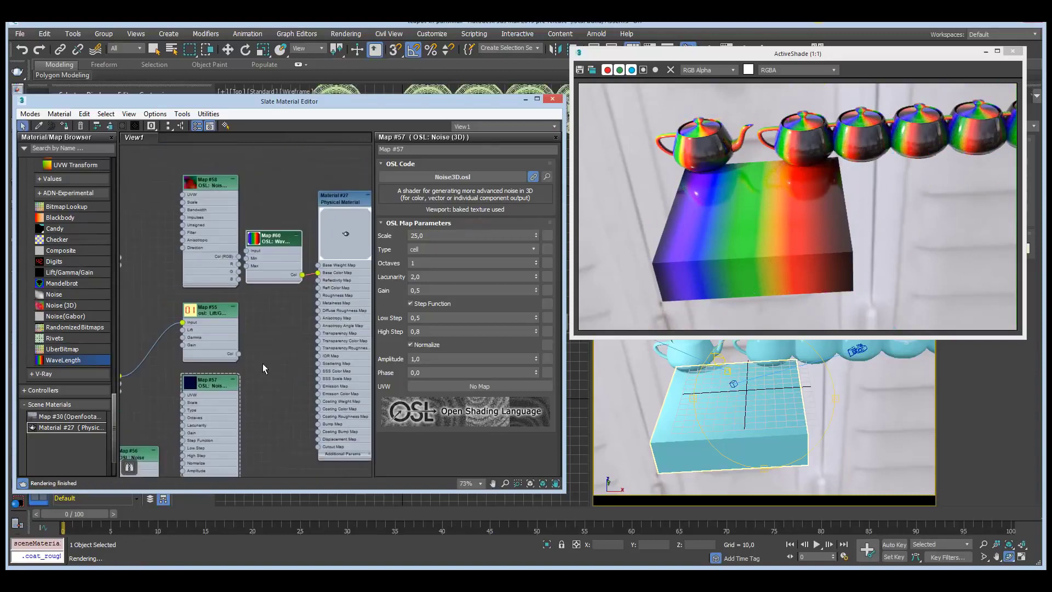
pyautogui.moveTo(204, 160); pyautogui.dragTo(140, 168)
pyautogui.moveTo(274, 220); pyautogui.dragTo(246, 260, button='middle')
# Show the WaveLength map's parameters, move its node up slightly, and open its OSL source code
pyautogui.doubleClick(246, 260)
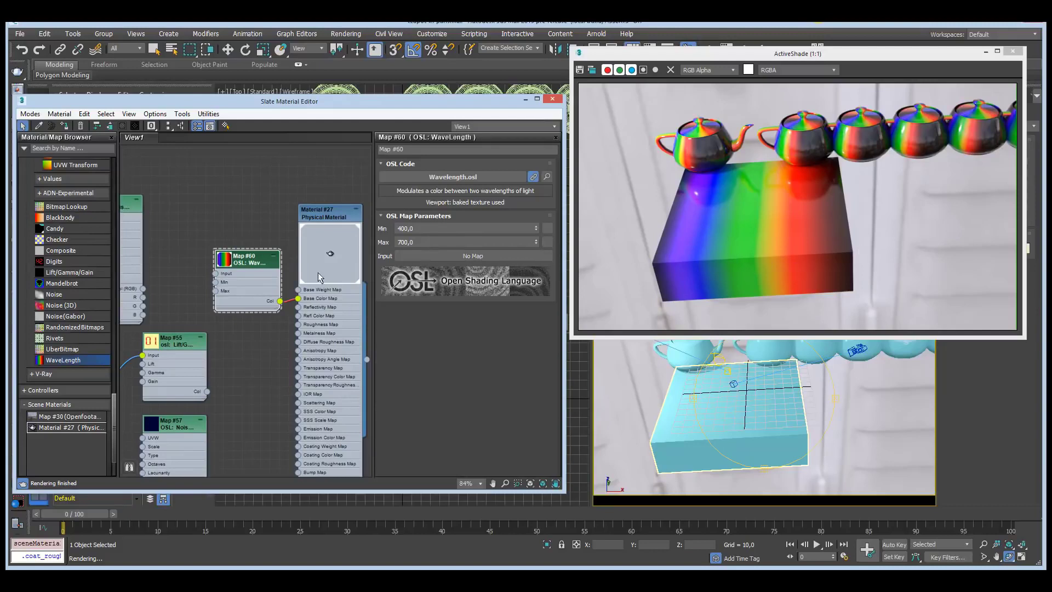
pyautogui.moveTo(252, 262); pyautogui.dragTo(252, 243)
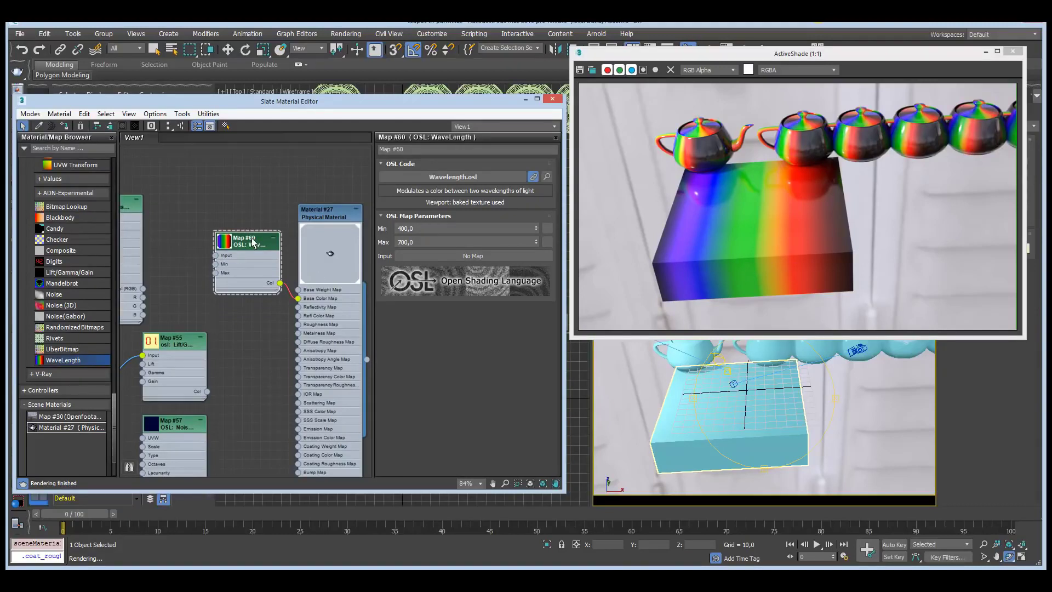
pyautogui.click(547, 176)
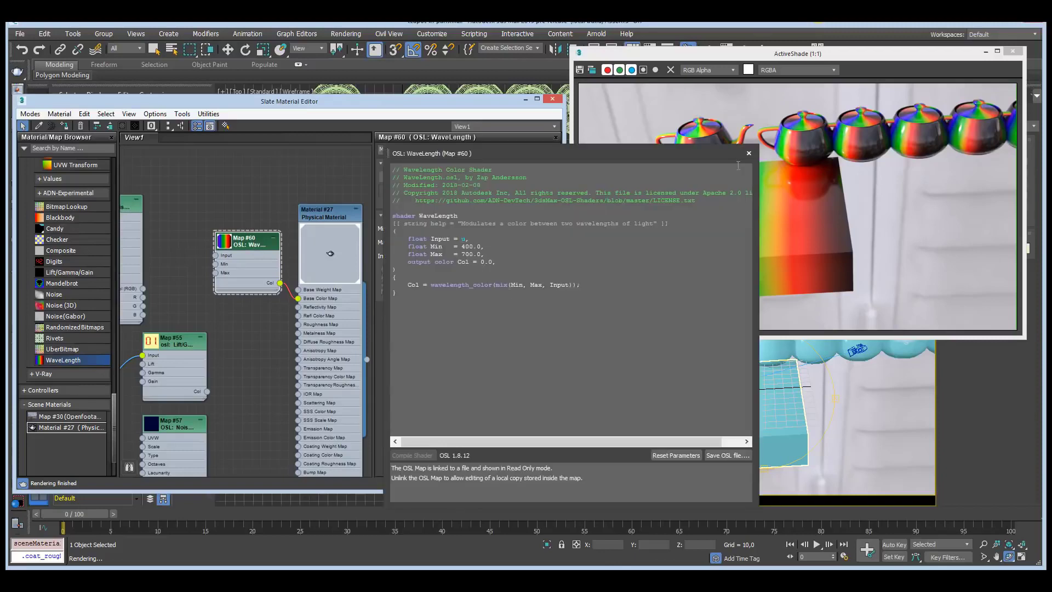
# Close the OSL source code, move the Noise node above the WaveLength node, and connect its output to the WaveLength Input
pyautogui.click(748, 154)
pyautogui.scroll(-2, 224, 245)
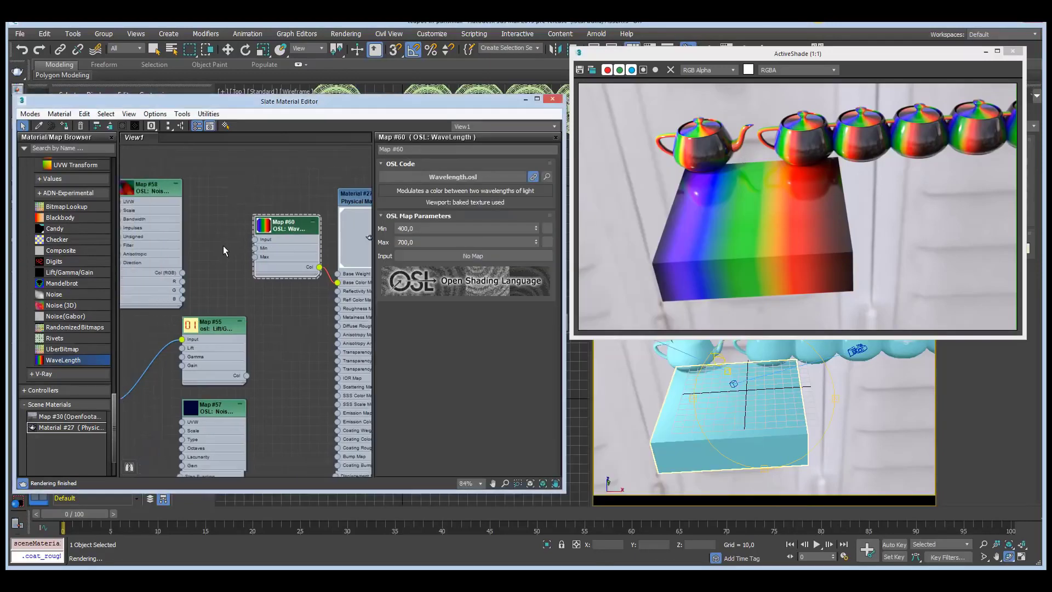
pyautogui.scroll(-1, 225, 245)
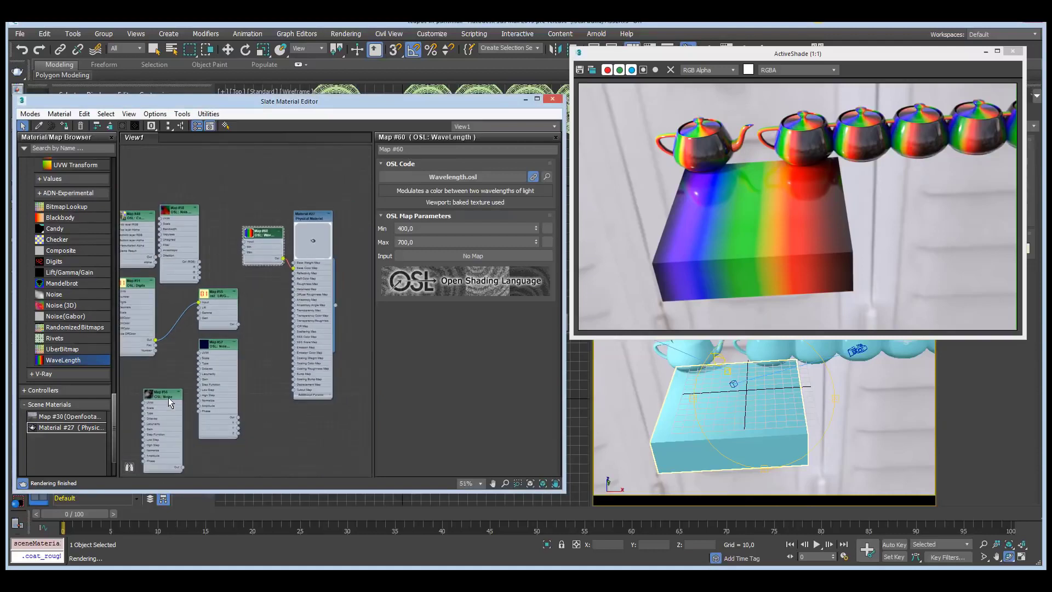
pyautogui.moveTo(168, 397); pyautogui.dragTo(208, 152)
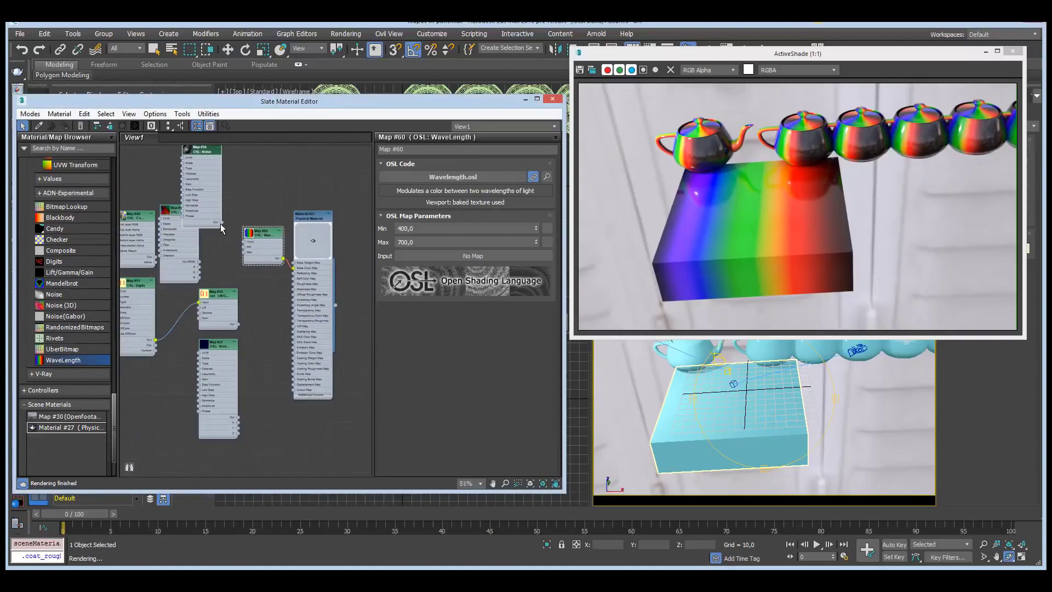
pyautogui.moveTo(221, 222); pyautogui.dragTo(241, 245)
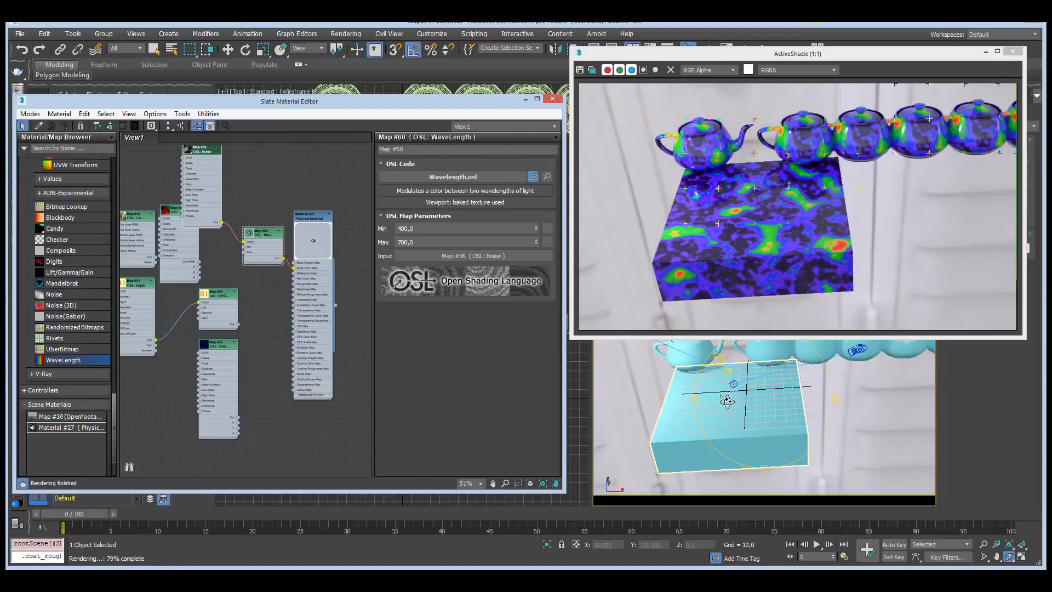
pyautogui.moveTo(743, 405)
pyautogui.mouseDown()
pyautogui.moveTo(731, 404)
pyautogui.moveTo(746, 404)
pyautogui.mouseUp()
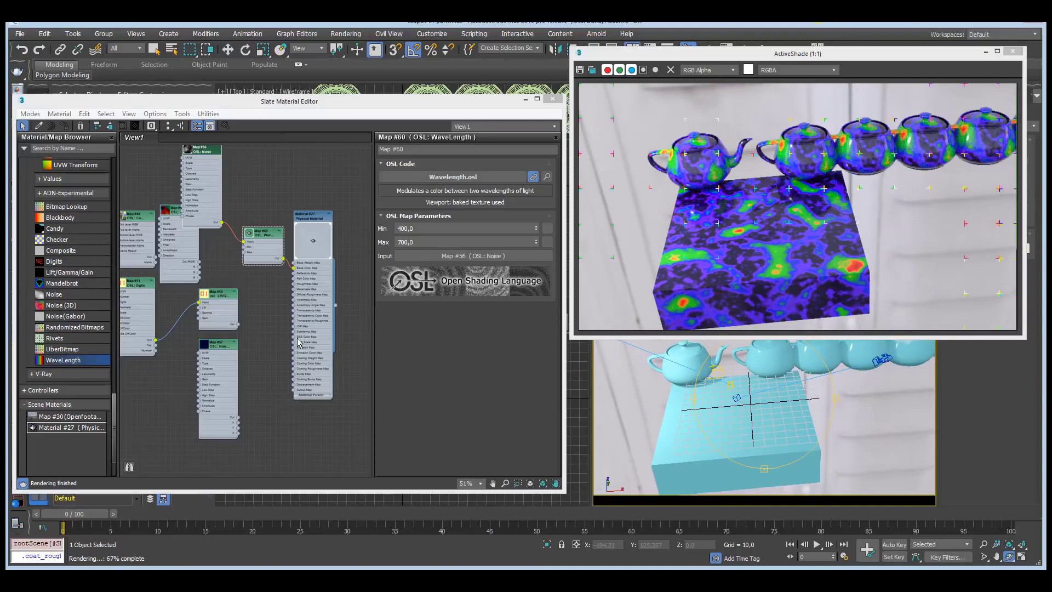
# Add a Clamp (color) map from the OSL Math Color category to the empty area beside the existing nodes
pyautogui.moveTo(257, 336); pyautogui.dragTo(283, 348, button='middle')
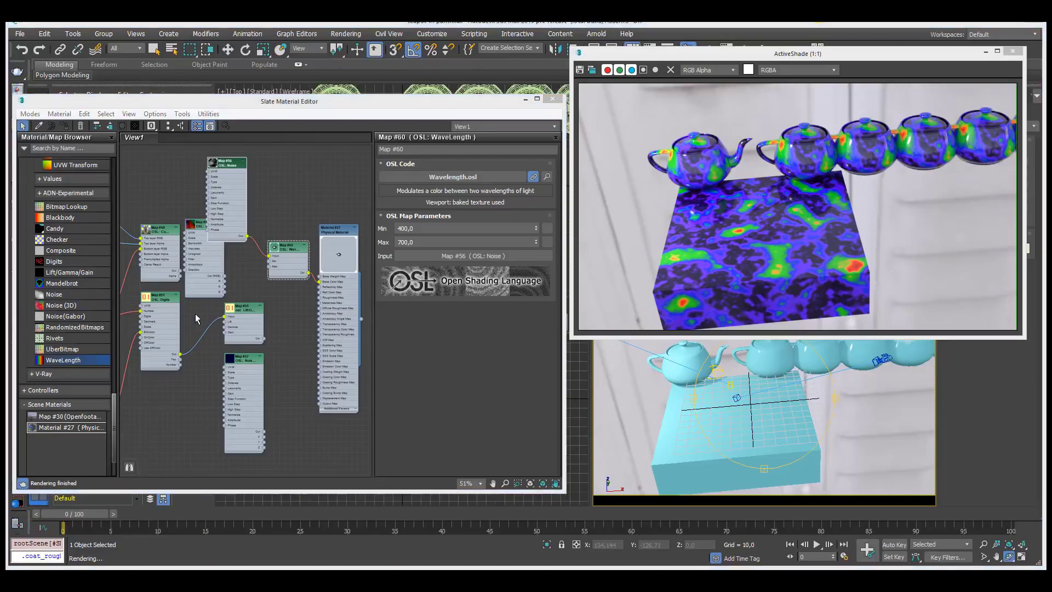
pyautogui.moveTo(195, 314); pyautogui.dragTo(215, 352, button='middle')
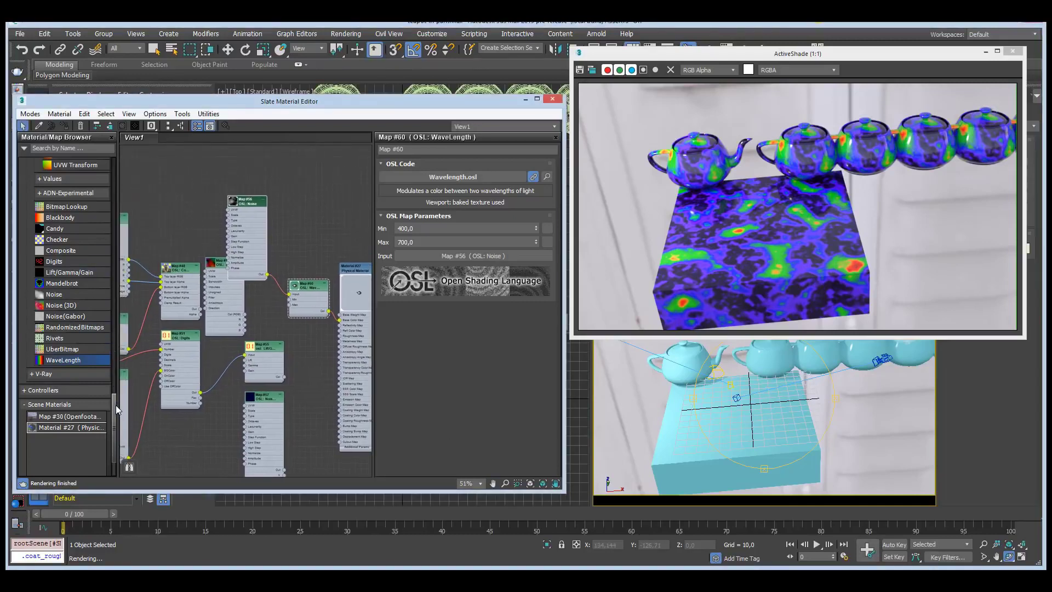
pyautogui.moveTo(114, 406); pyautogui.dragTo(116, 241)
pyautogui.moveTo(143, 226)
pyautogui.mouseDown(button='middle')
pyautogui.moveTo(262, 243)
pyautogui.moveTo(299, 223)
pyautogui.mouseUp(button='middle')
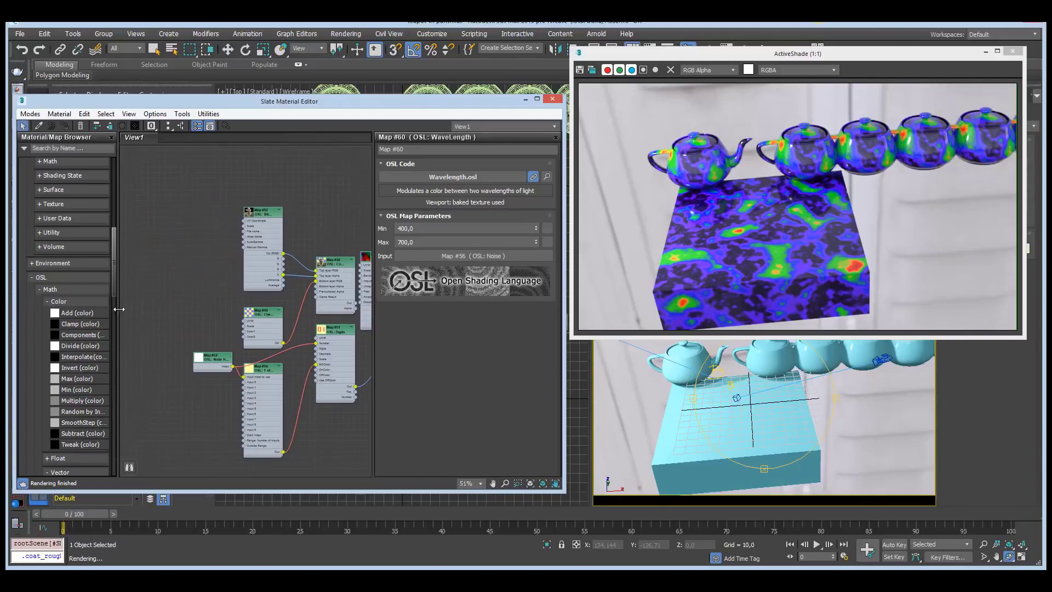
pyautogui.scroll(-3, 114, 281)
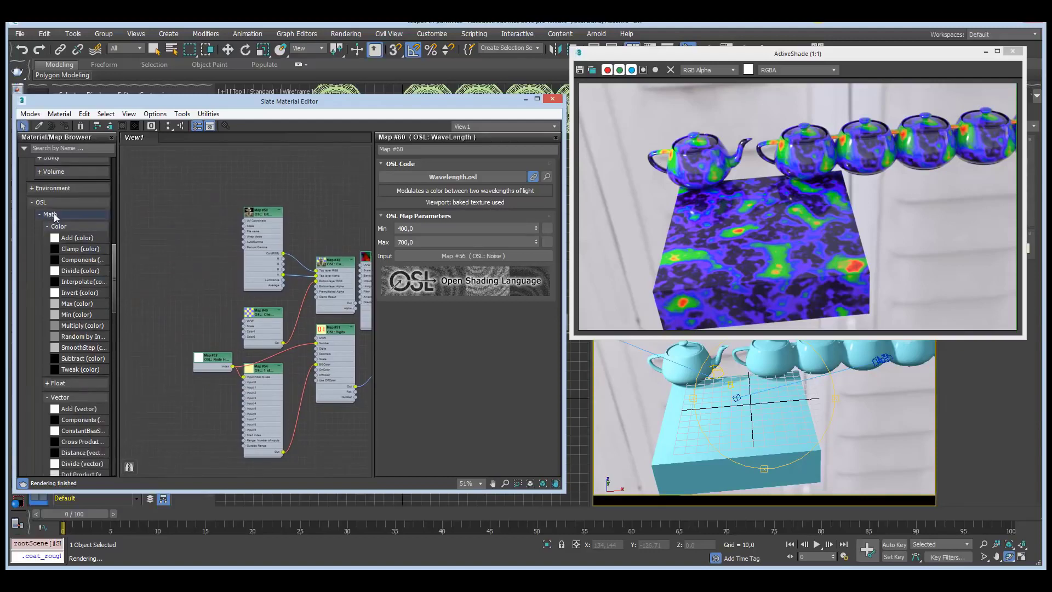
pyautogui.scroll(-1, 114, 253)
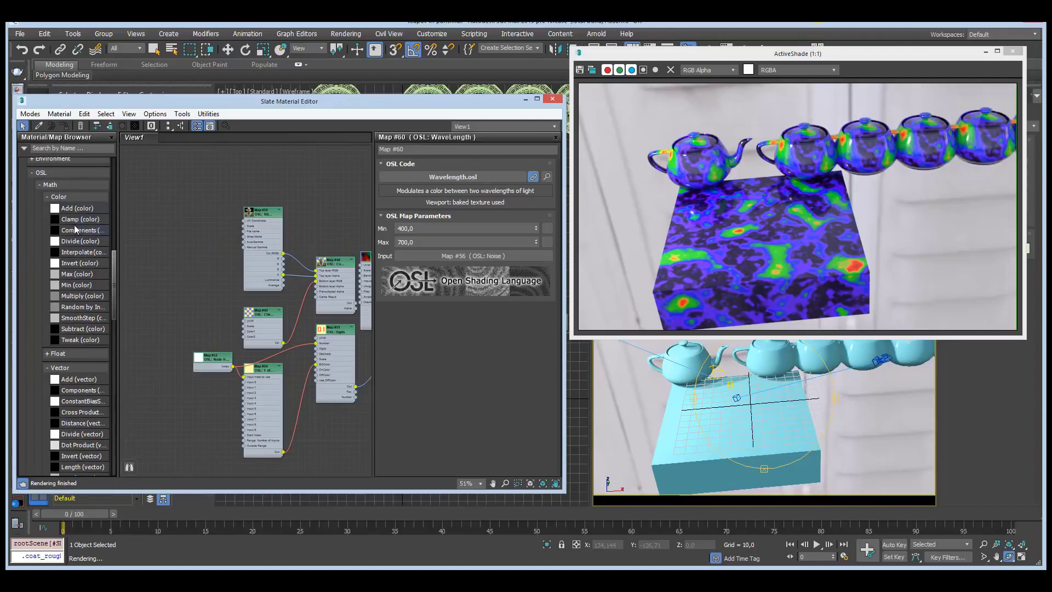
pyautogui.moveTo(90, 224); pyautogui.dragTo(187, 189)
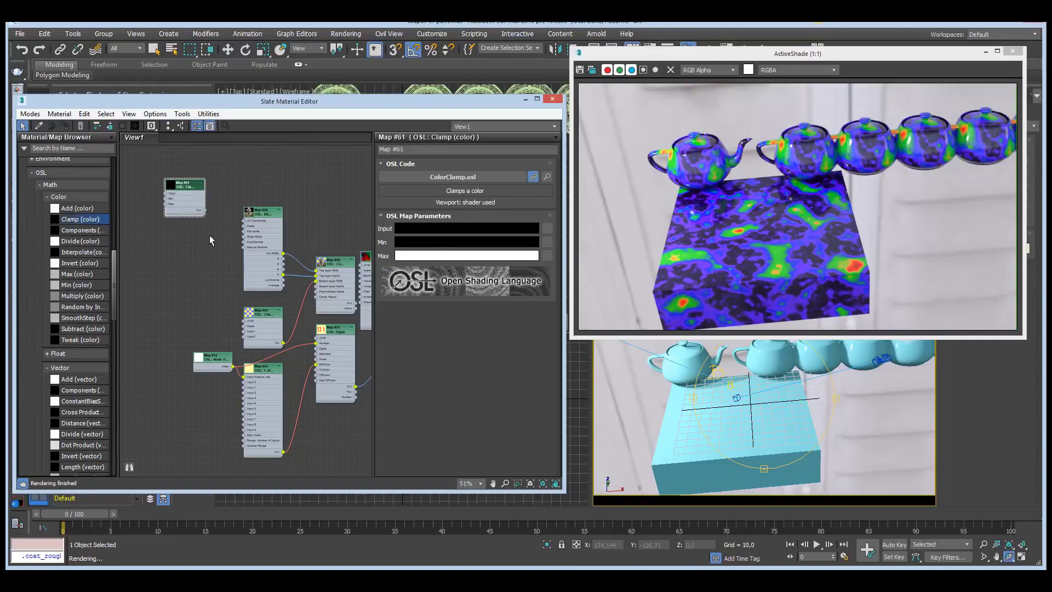
# Add a Components (color) map below the Clamp node and line it up with that node
pyautogui.click(74, 231)
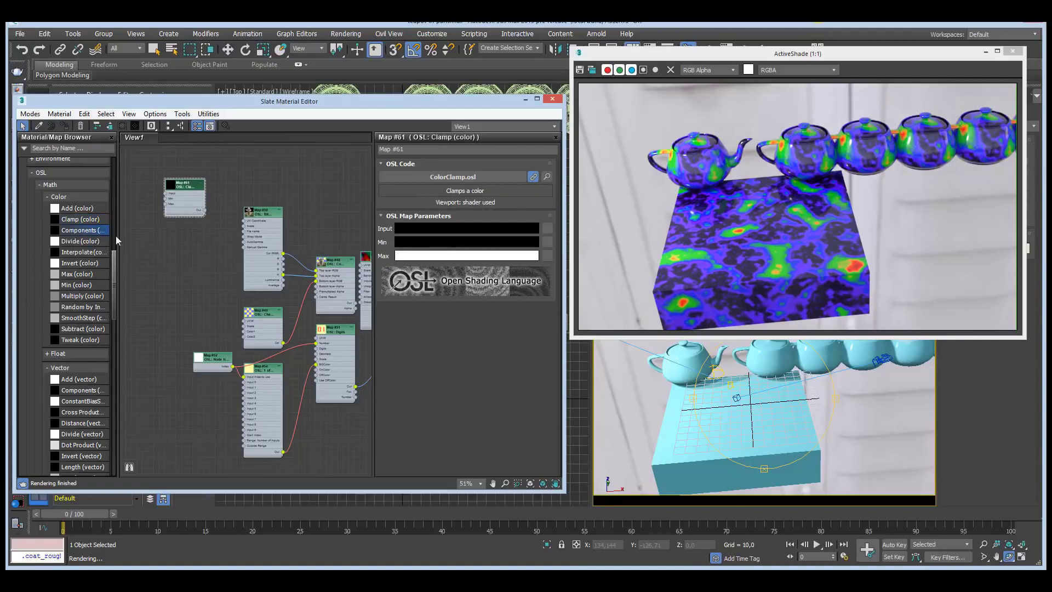
pyautogui.moveTo(116, 235); pyautogui.dragTo(169, 236)
pyautogui.scroll(4, 190, 260)
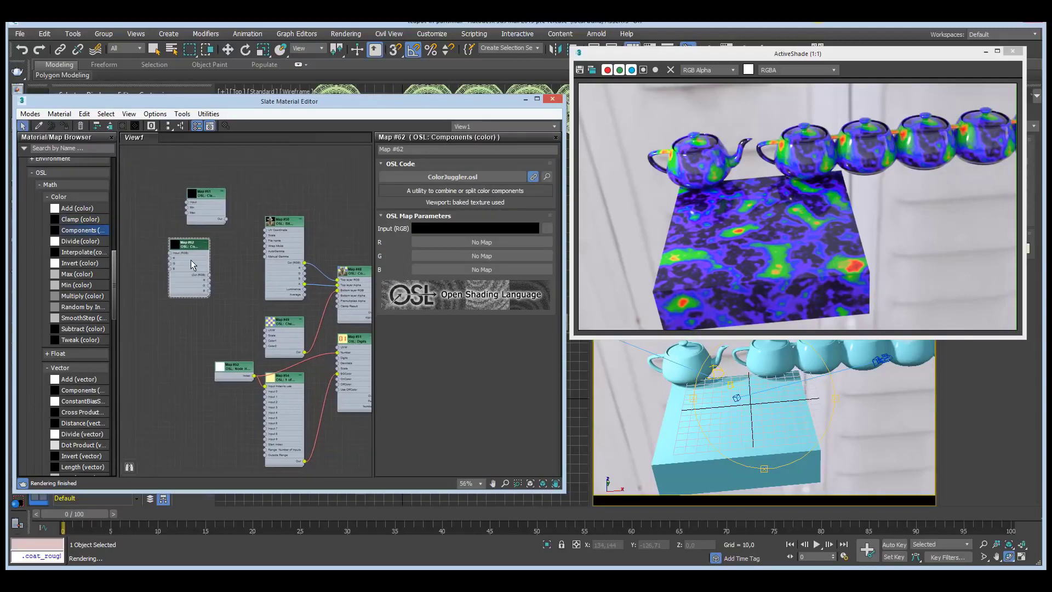
pyautogui.moveTo(203, 234); pyautogui.dragTo(229, 234)
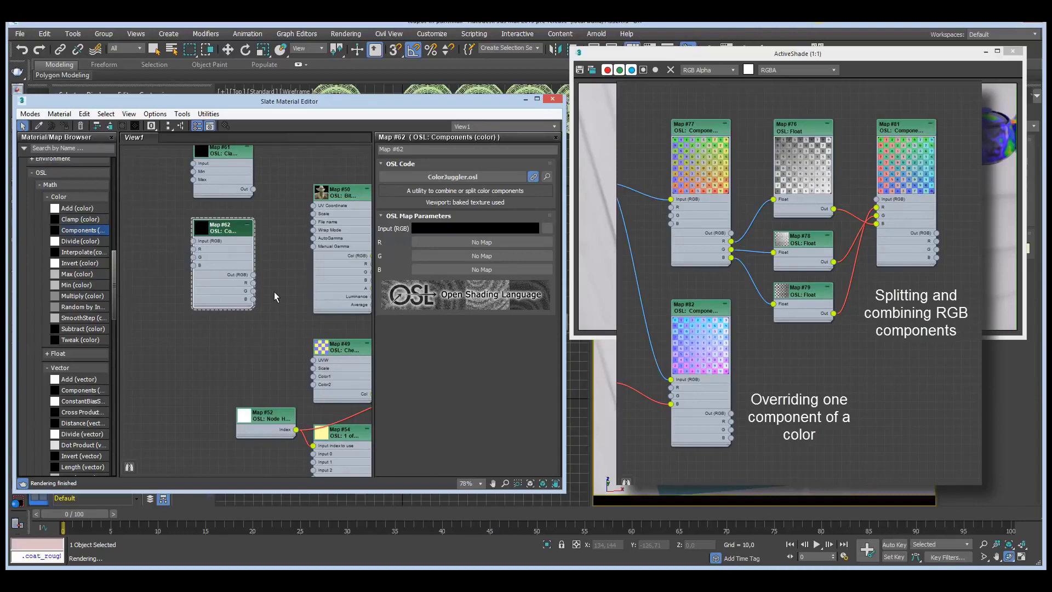
# Add an Interpolate (color) map below the Components node and show its parameters
pyautogui.click(86, 242)
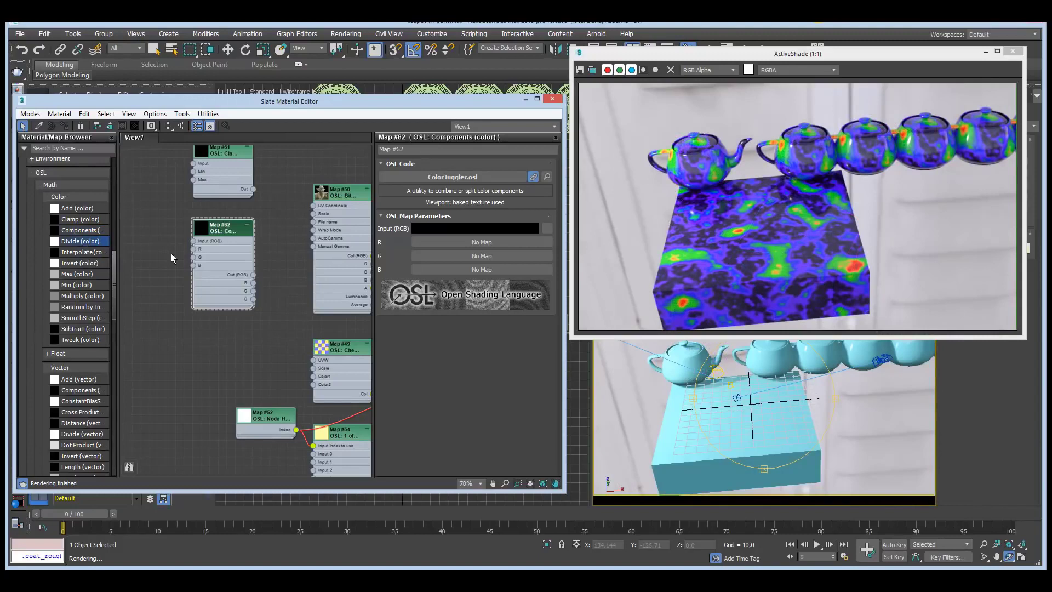
pyautogui.moveTo(158, 285); pyautogui.dragTo(164, 227, button='middle')
pyautogui.click(80, 252)
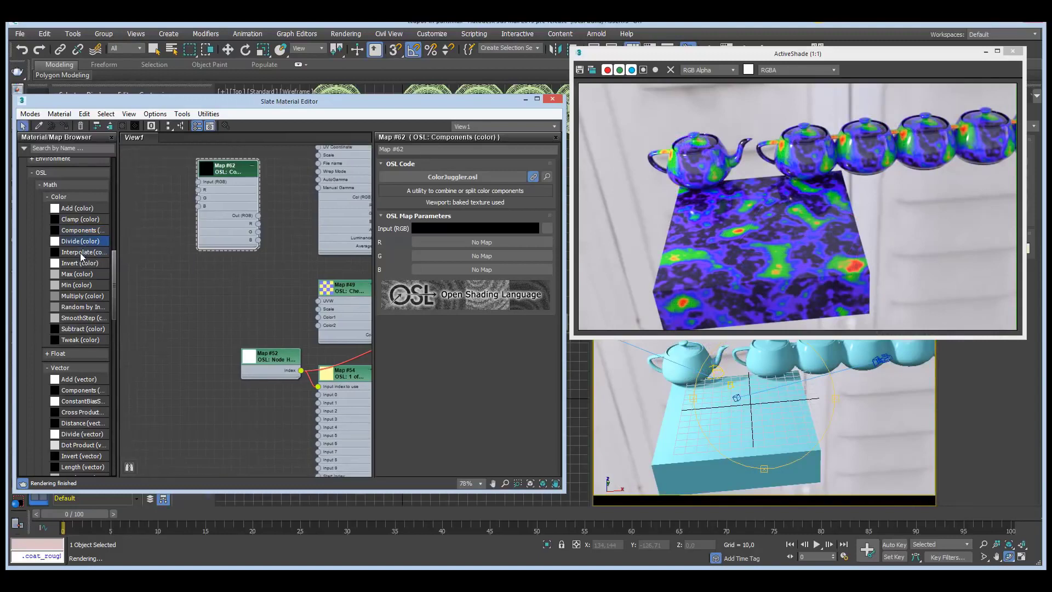
pyautogui.moveTo(189, 285); pyautogui.dragTo(182, 279)
pyautogui.doubleClick(183, 278)
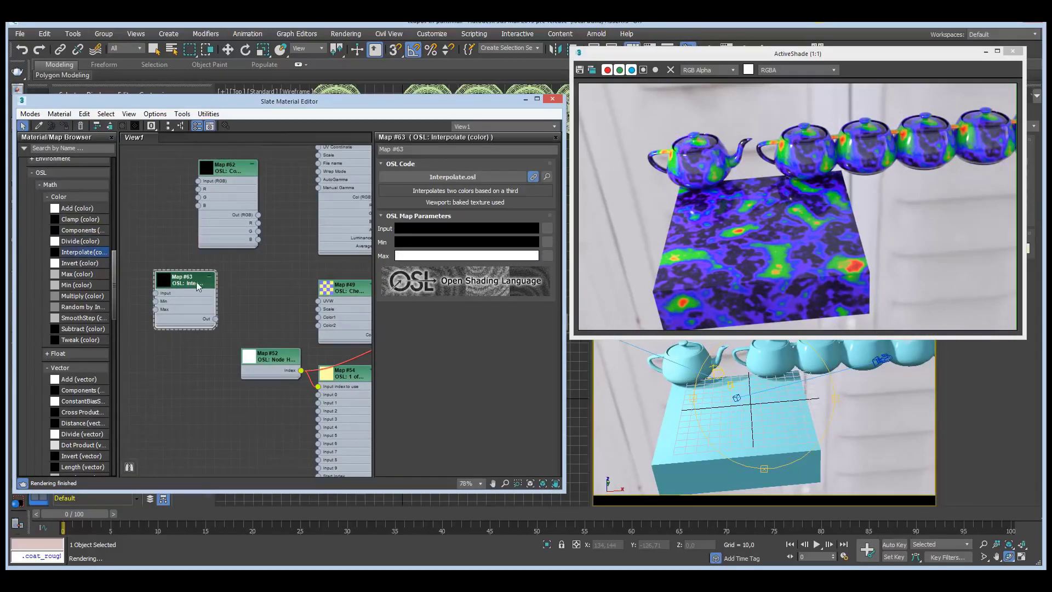
# Set the Interpolate map's Min color to pure red and its Max color to yellow-green
pyautogui.click(432, 243)
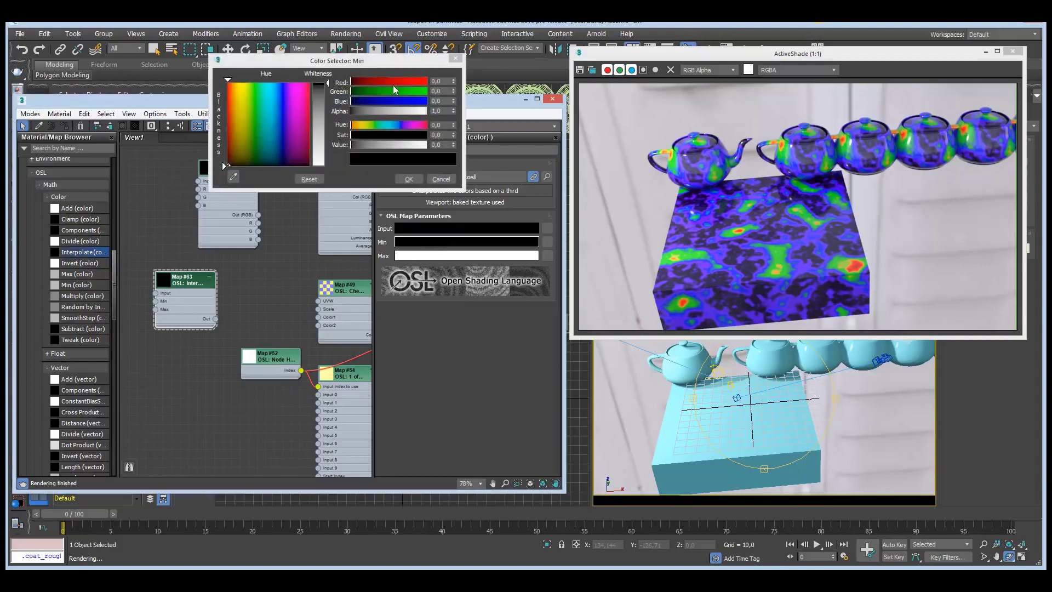
pyautogui.moveTo(415, 82); pyautogui.dragTo(427, 82)
pyautogui.click(410, 179)
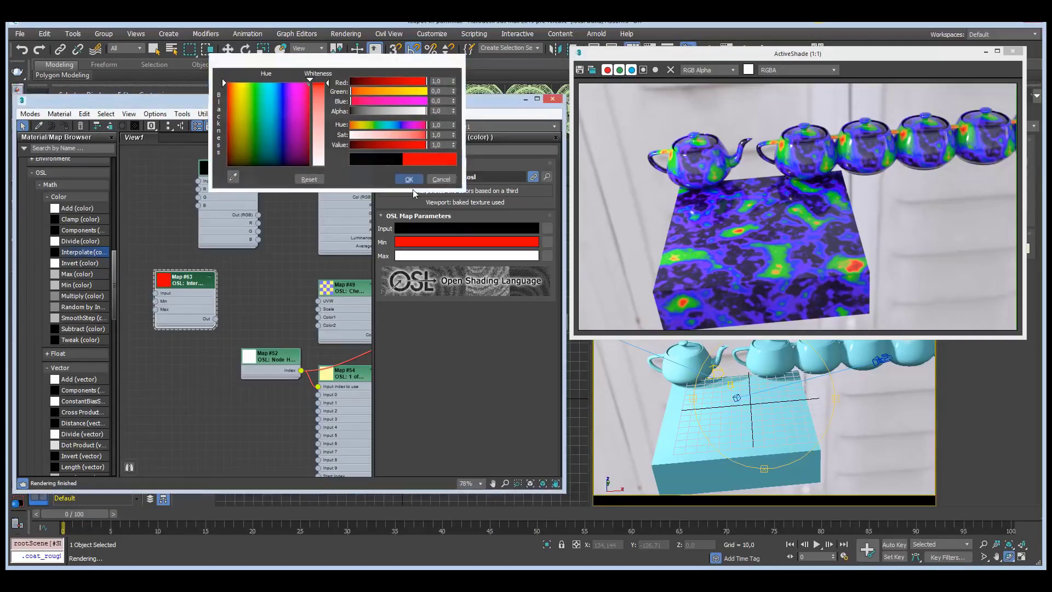
pyautogui.click(441, 256)
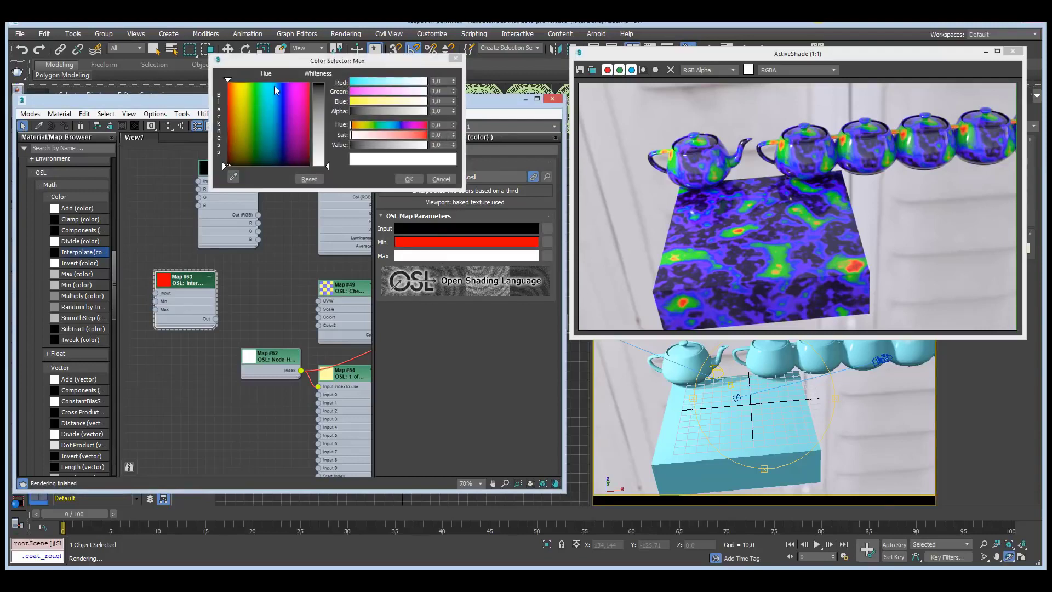
pyautogui.click(248, 82)
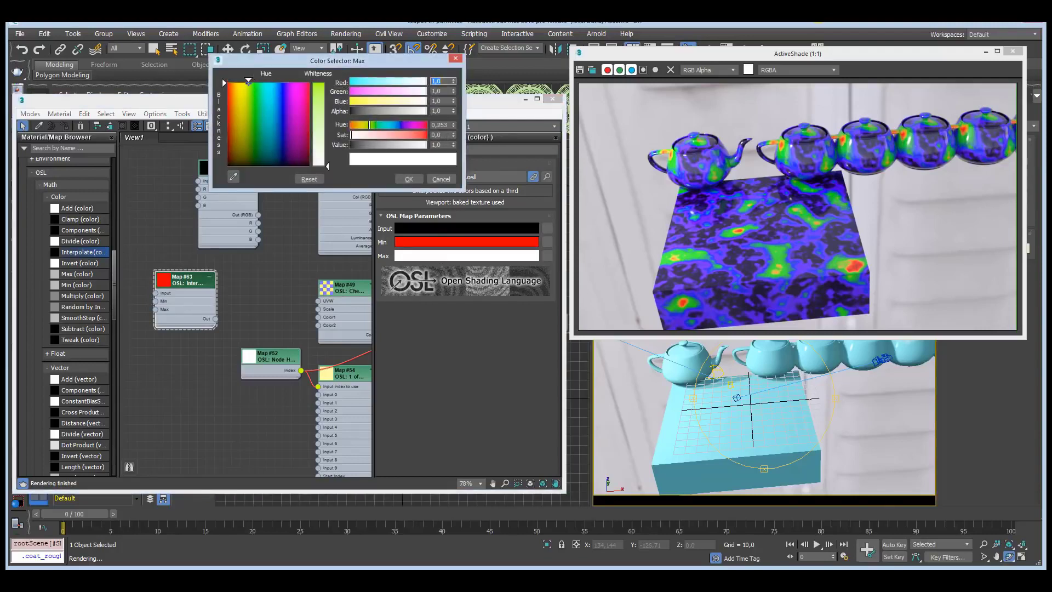
pyautogui.click(320, 91)
pyautogui.click(409, 179)
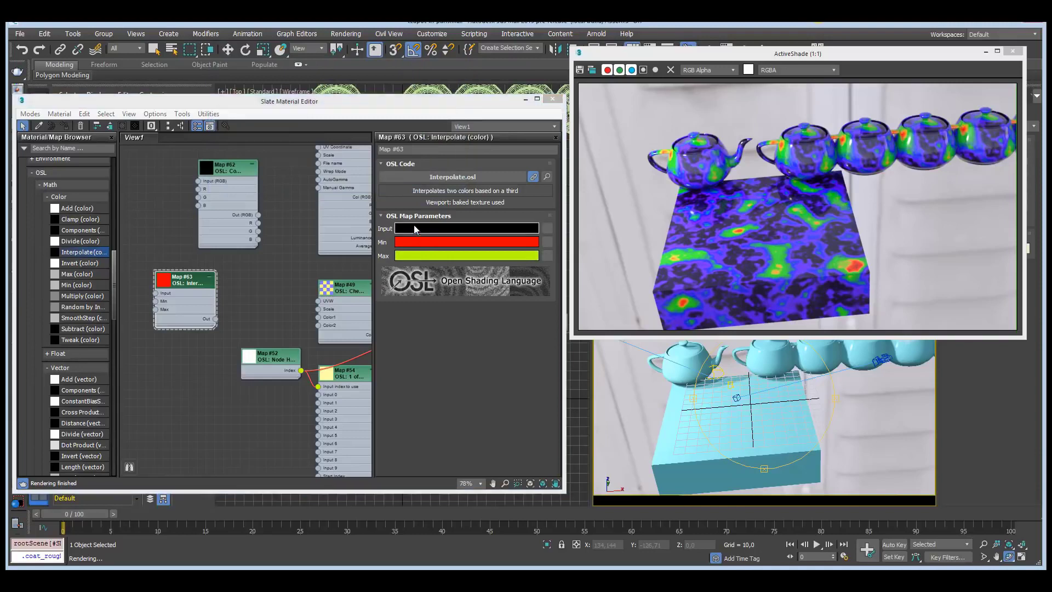
# Inspect the Interpolate map's Input color, and move its node directly beneath the Components node
pyautogui.click(414, 229)
pyautogui.moveTo(370, 144); pyautogui.dragTo(335, 149)
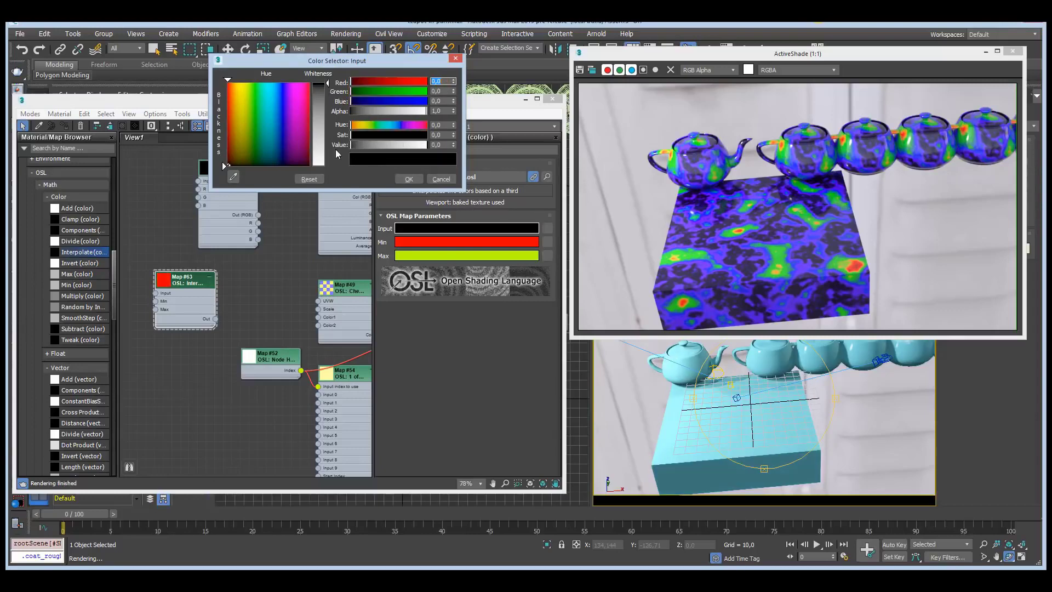
pyautogui.click(408, 179)
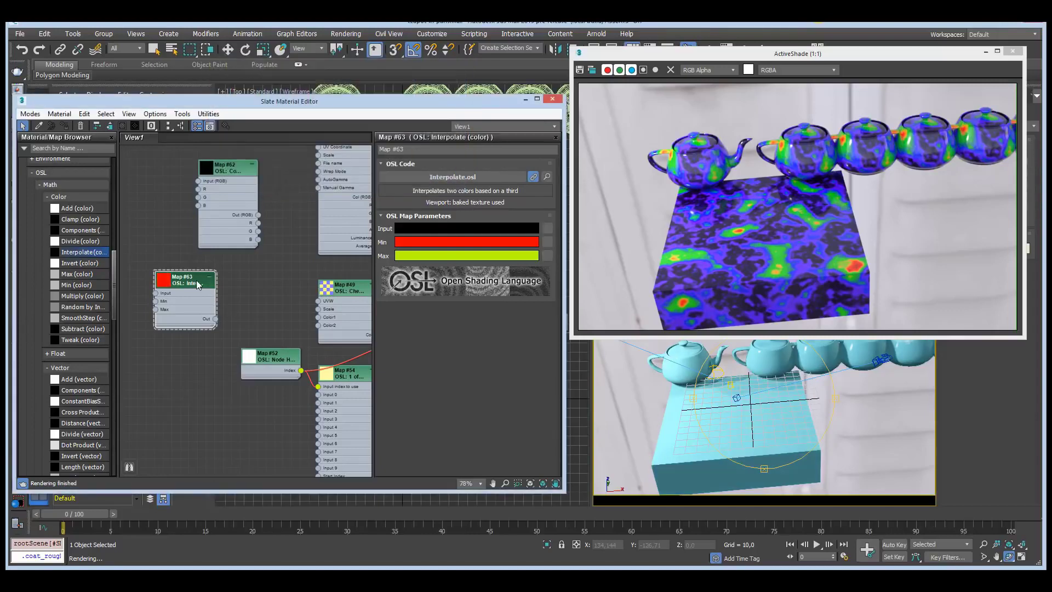
pyautogui.moveTo(196, 285); pyautogui.dragTo(230, 276)
pyautogui.moveTo(156, 288); pyautogui.dragTo(166, 255, button='middle')
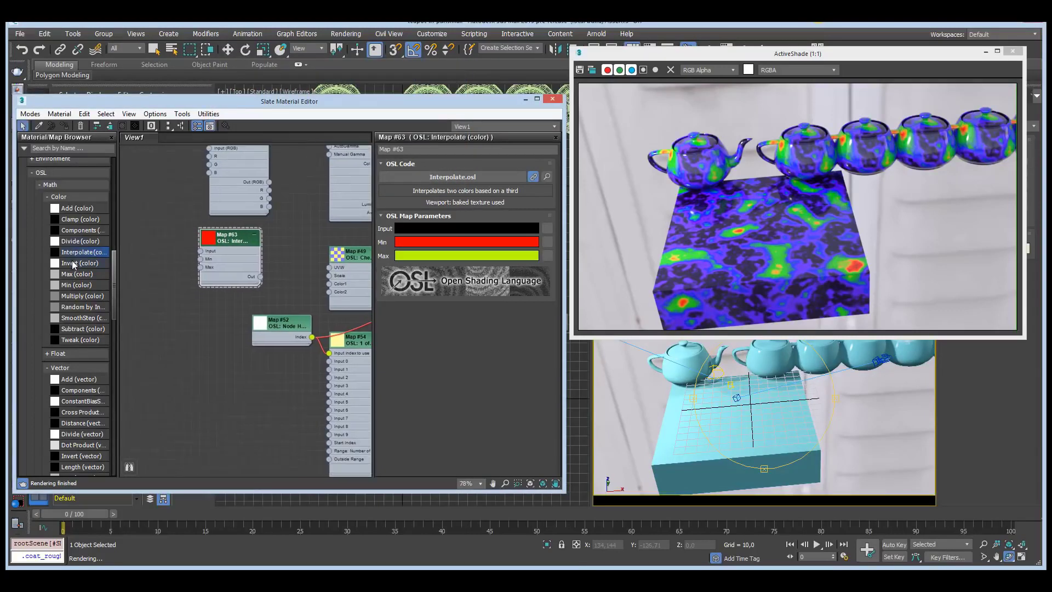
# Add Max (color) and Random by Index (color) maps below the Interpolate node, and align the Random node under the Max node
pyautogui.moveTo(75, 275); pyautogui.dragTo(191, 301)
pyautogui.moveTo(192, 300); pyautogui.dragTo(201, 256, button='middle')
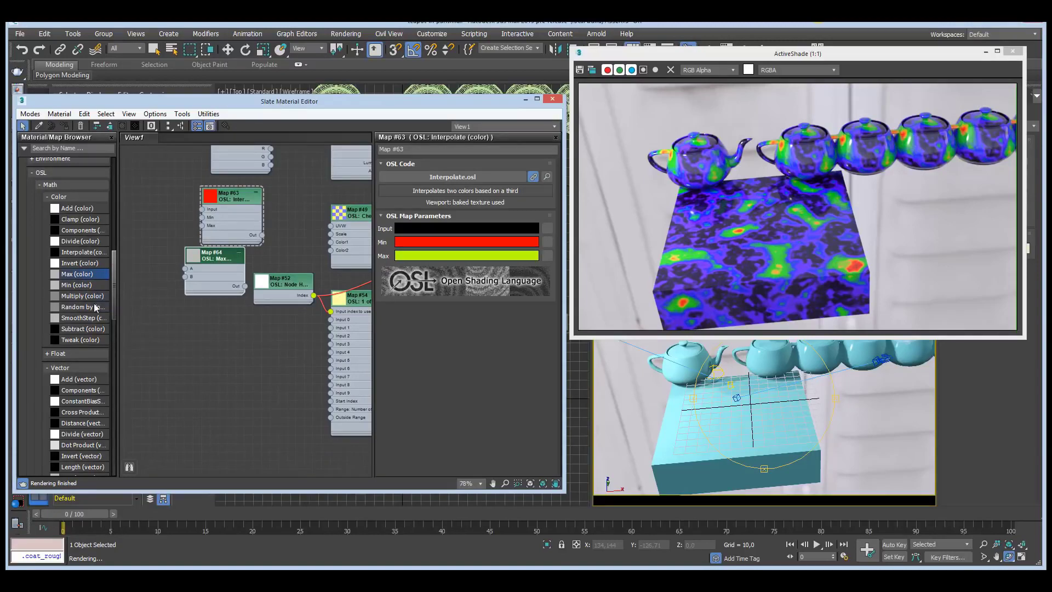
pyautogui.moveTo(94, 307); pyautogui.dragTo(187, 320)
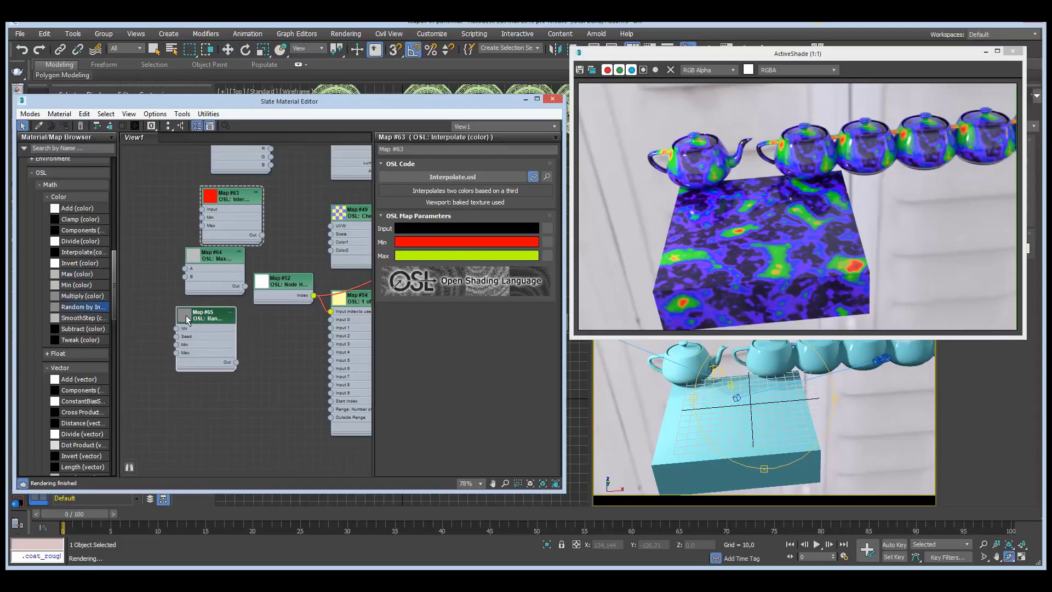
pyautogui.scroll(2, 189, 318)
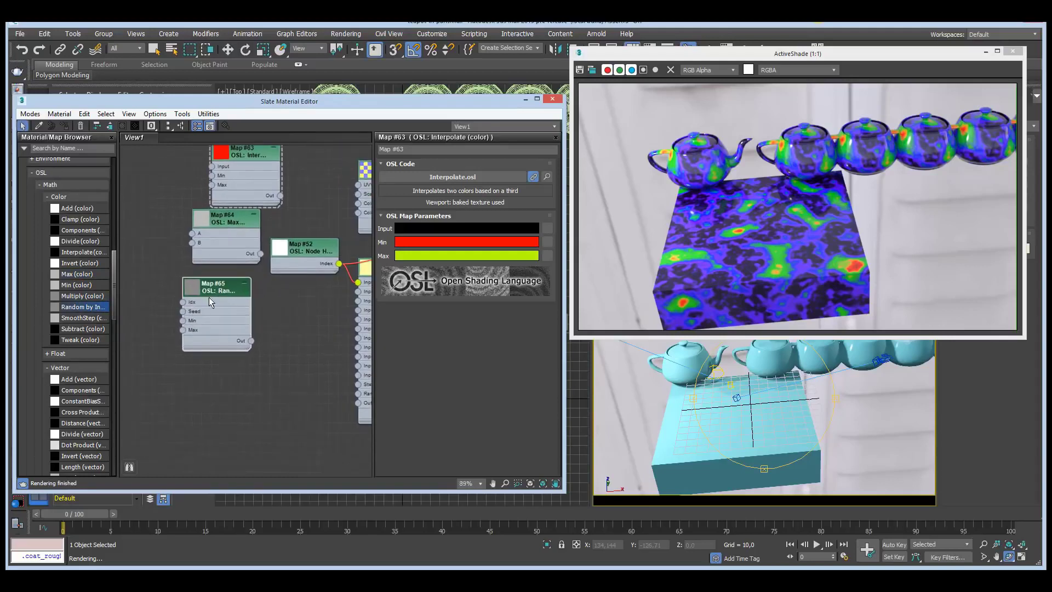
pyautogui.moveTo(216, 290); pyautogui.dragTo(225, 290)
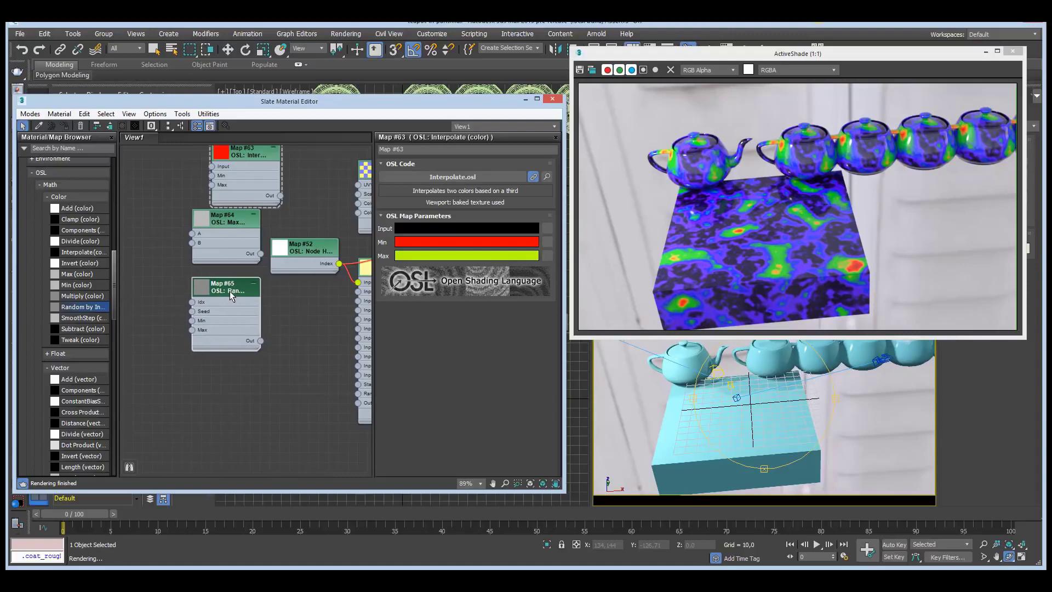
# Add a SmoothStep (color) map beneath the node feeding the 1 of N map, and show its parameters
pyautogui.click(93, 319)
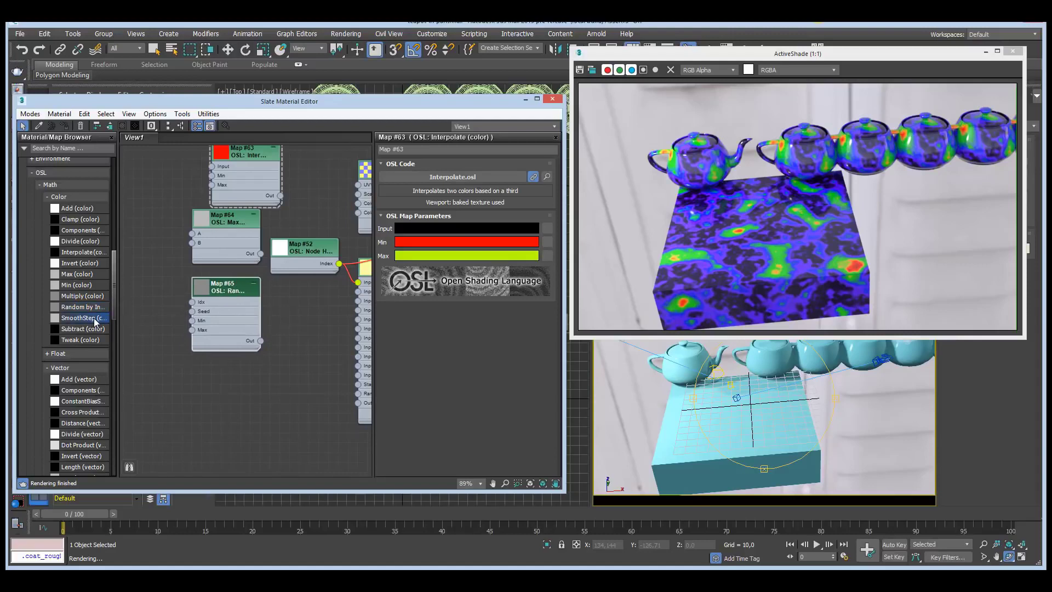
pyautogui.moveTo(94, 322); pyautogui.dragTo(287, 309)
pyautogui.moveTo(287, 309); pyautogui.dragTo(162, 291, button='middle')
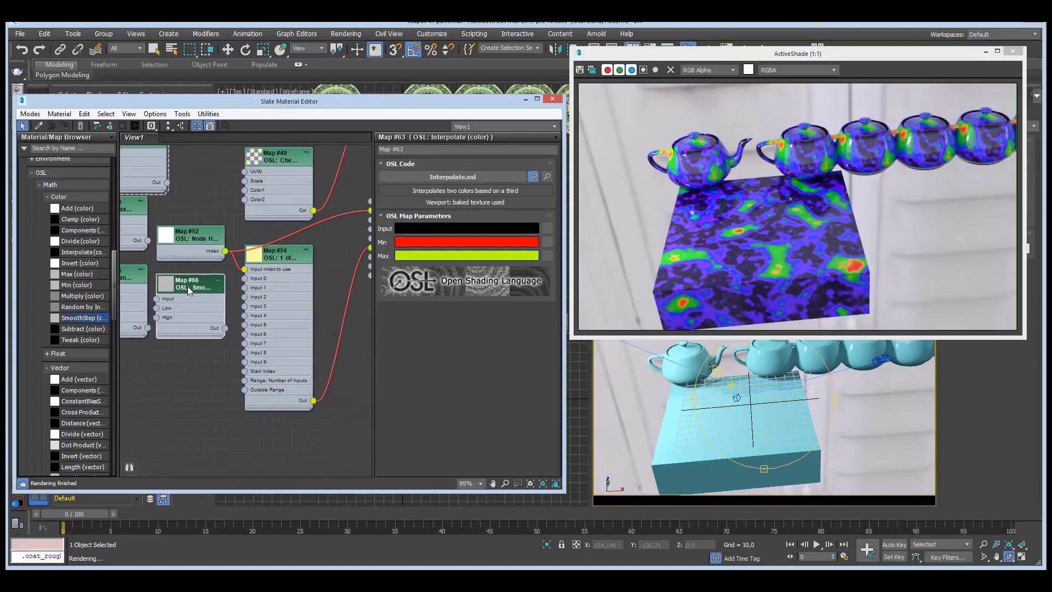
pyautogui.click(188, 286)
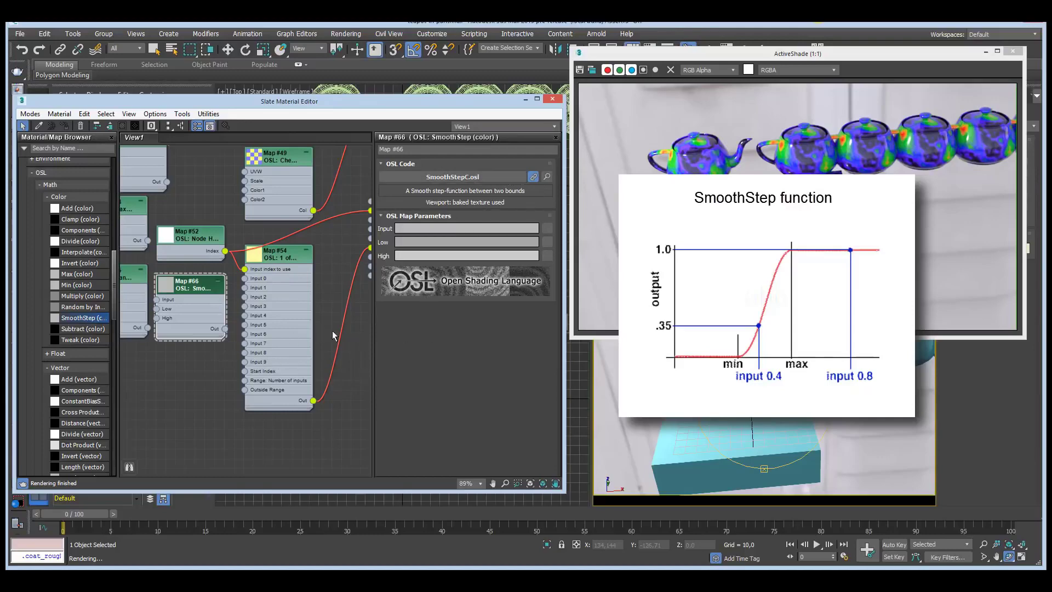
# Add a Tweak (color) map below the SmoothStep node and show its parameters
pyautogui.moveTo(182, 369); pyautogui.dragTo(220, 303, button='middle')
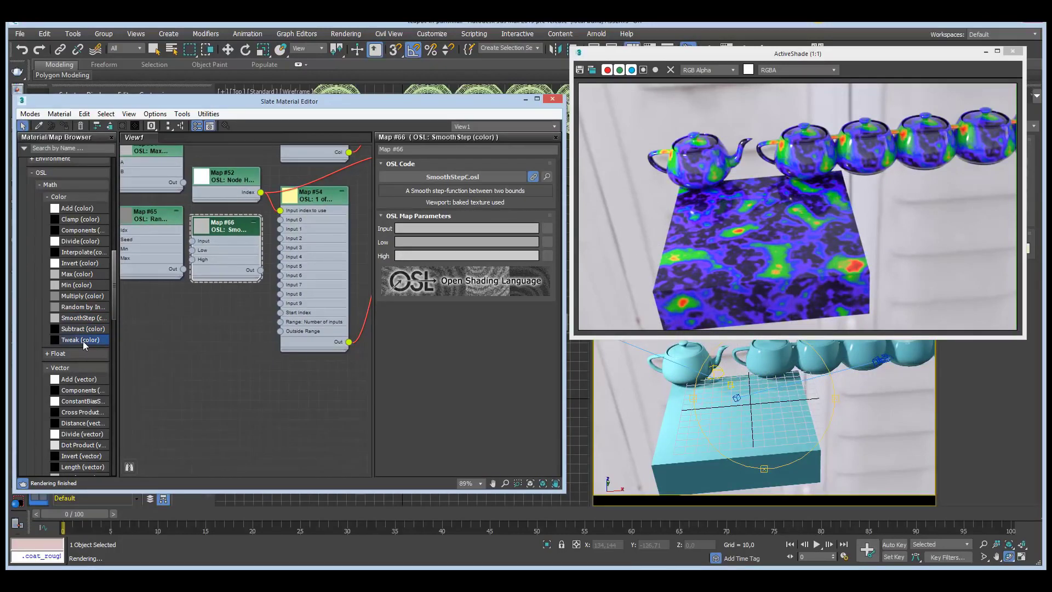
pyautogui.moveTo(83, 341); pyautogui.dragTo(212, 317)
pyautogui.doubleClick(213, 318)
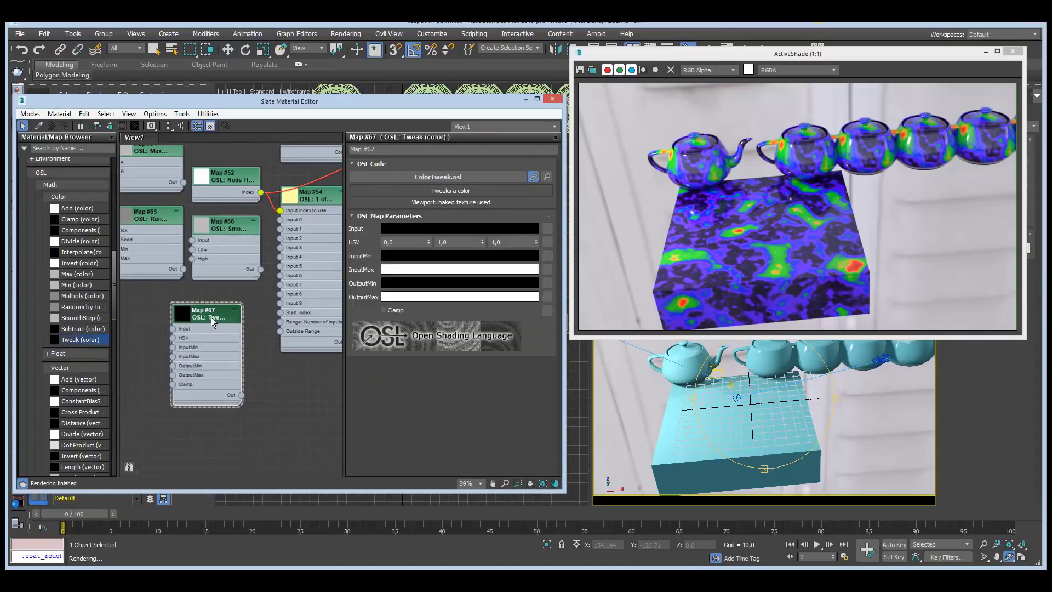
pyautogui.scroll(-5, 197, 327)
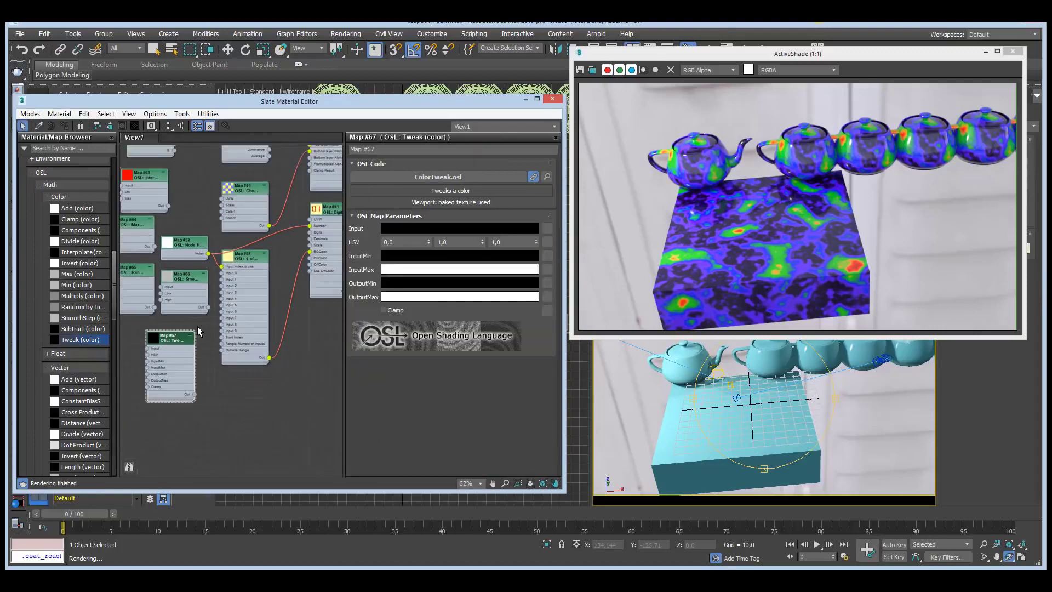
# Move the Tweak node out of the cluster of math maps into the empty space above the Physical Material node
pyautogui.scroll(-3, 195, 327)
pyautogui.scroll(-4, 169, 412)
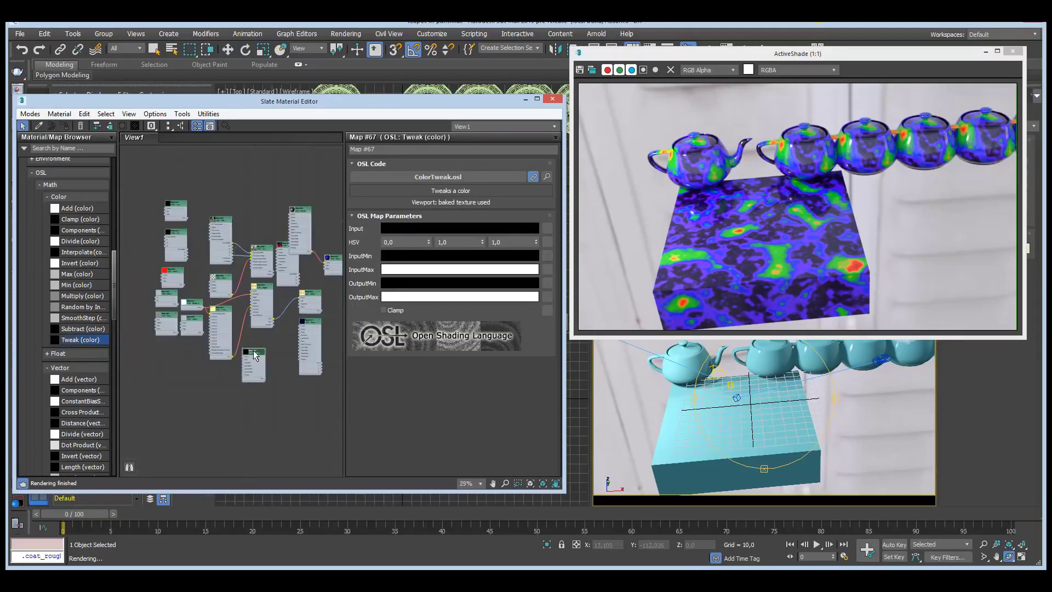
pyautogui.moveTo(168, 412); pyautogui.dragTo(321, 213)
pyautogui.moveTo(319, 251); pyautogui.dragTo(174, 365)
pyautogui.moveTo(320, 276); pyautogui.dragTo(116, 387)
pyautogui.scroll(2, 159, 305)
# Add an OSL BitmapLookup map beside the Physical Material and load test-texture.jpg as its file
pyautogui.scroll(-5, 87, 373)
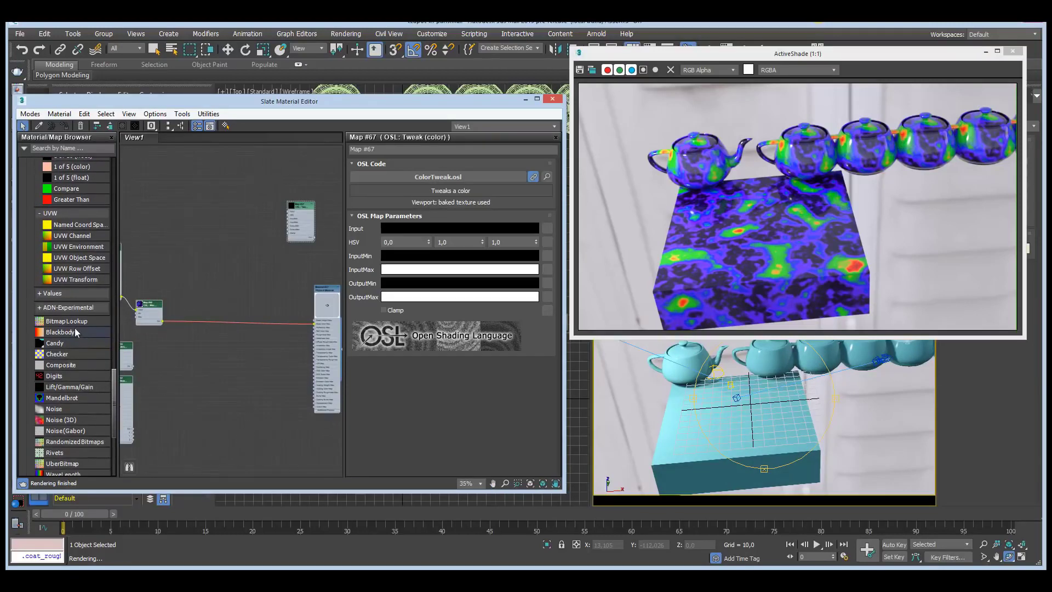
pyautogui.moveTo(66, 321); pyautogui.dragTo(233, 300)
pyautogui.moveTo(262, 315); pyautogui.dragTo(256, 292, button='middle')
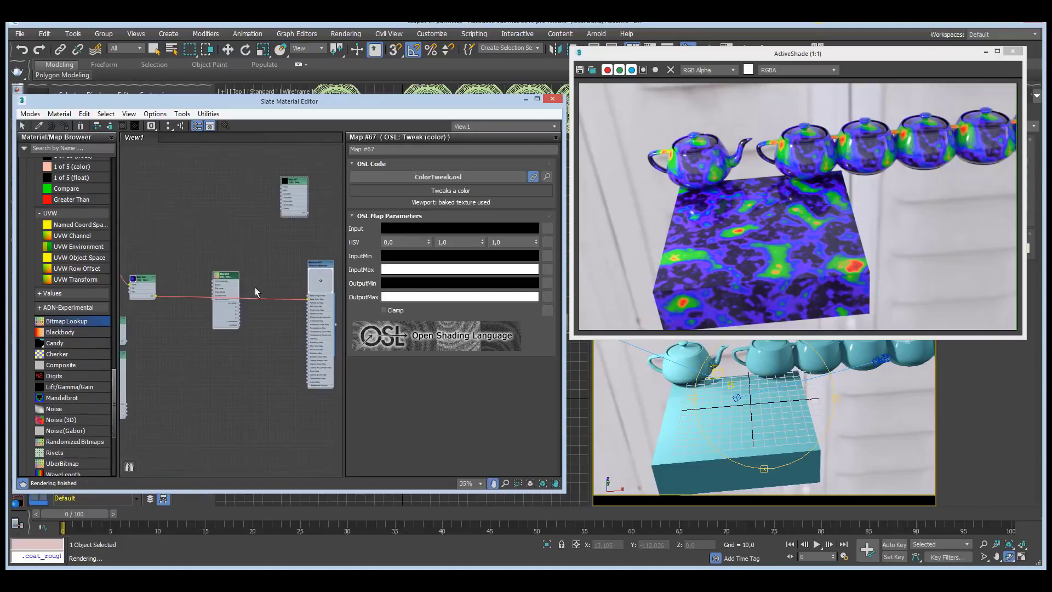
pyautogui.scroll(3, 241, 282)
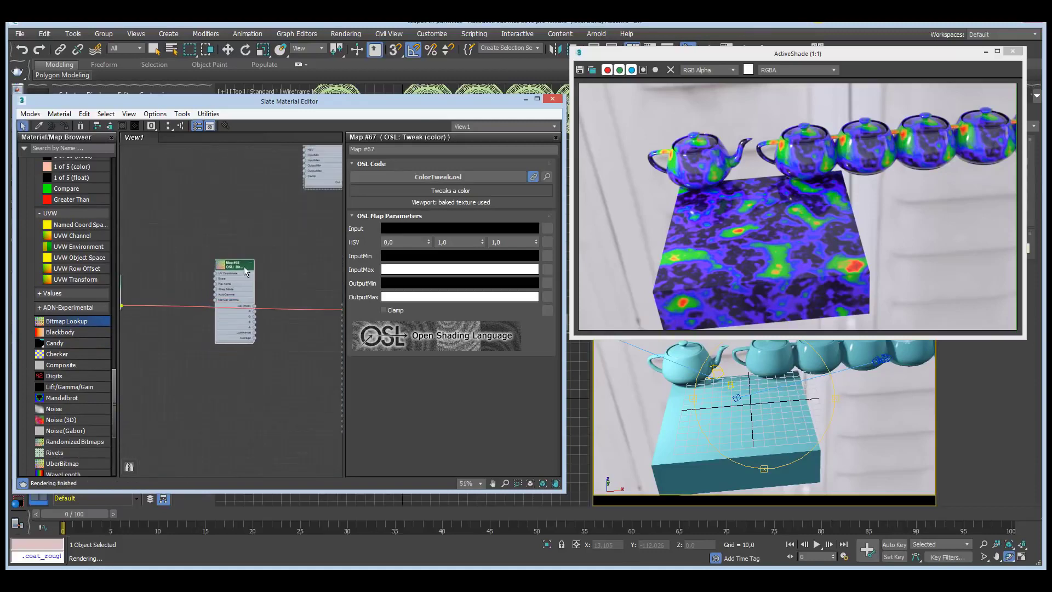
pyautogui.doubleClick(245, 271)
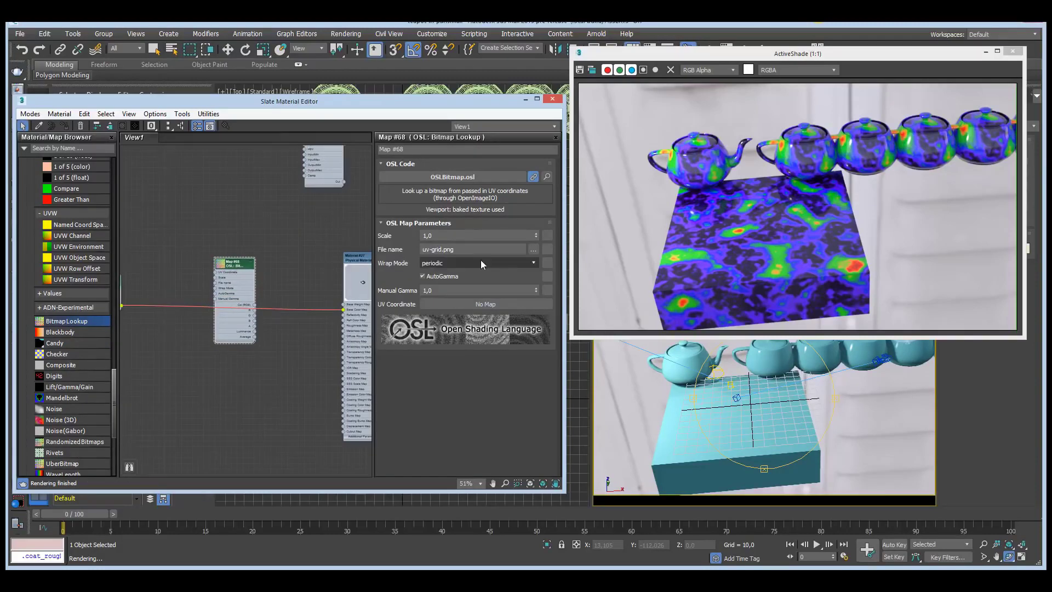
pyautogui.click(533, 249)
pyautogui.click(364, 280)
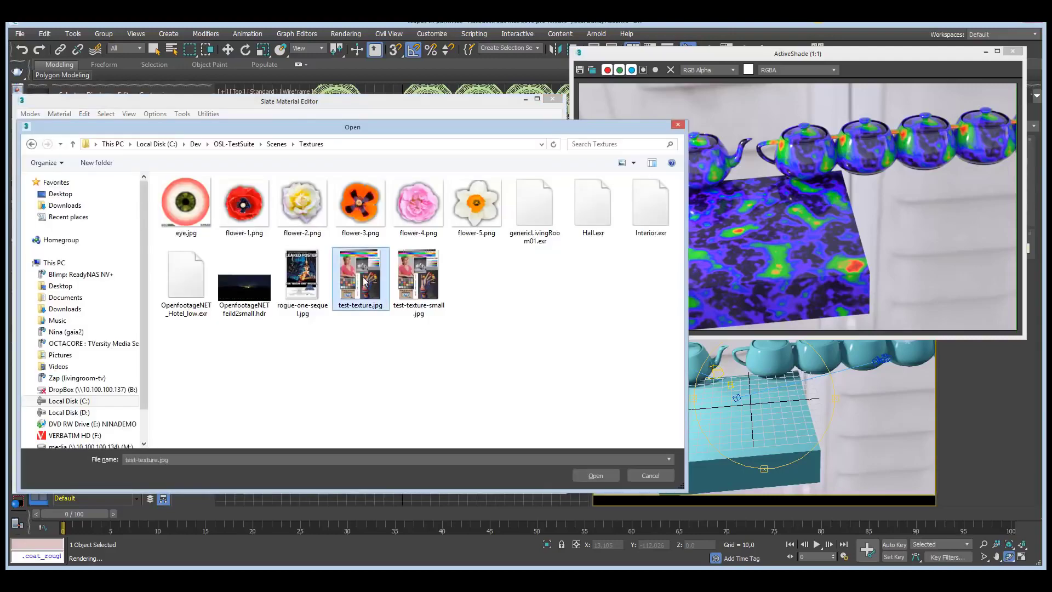
pyautogui.doubleClick(364, 281)
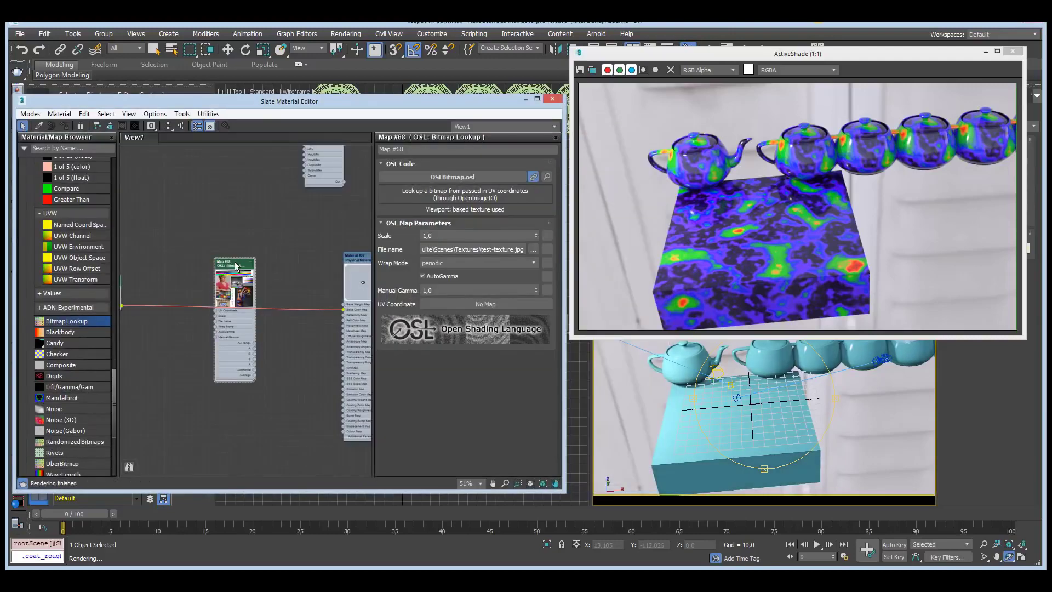
# Place the Tweak node between bitmap and material, wiring the bitmap's Col (RGB) into its Input and its Out into the Base Color Map
pyautogui.moveTo(236, 266); pyautogui.dragTo(214, 239)
pyautogui.moveTo(323, 144); pyautogui.dragTo(277, 186, button='middle')
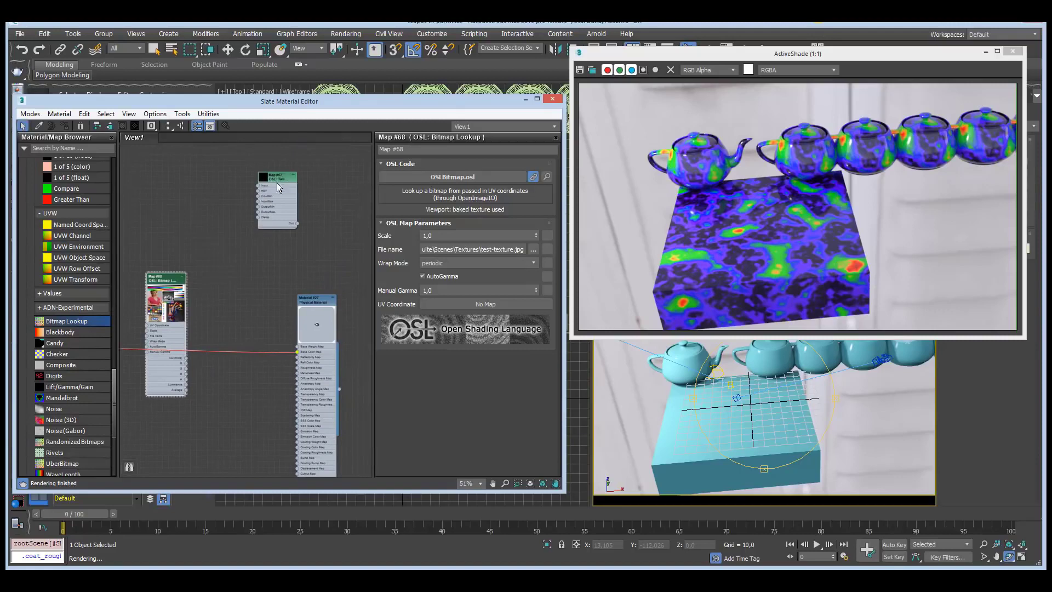
pyautogui.moveTo(278, 186); pyautogui.dragTo(233, 294)
pyautogui.moveTo(183, 358); pyautogui.dragTo(213, 297)
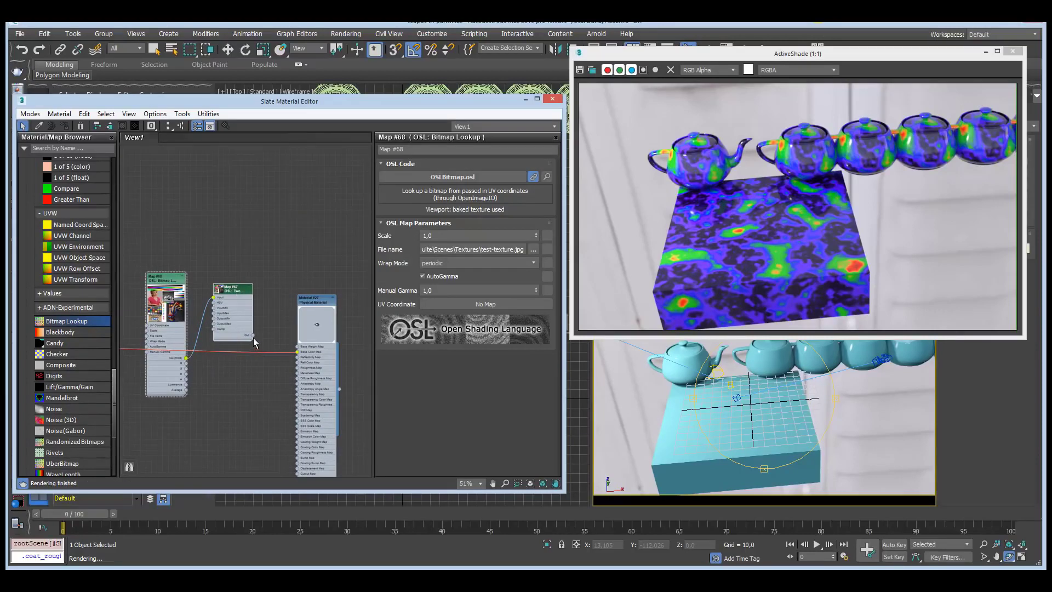
pyautogui.moveTo(253, 336); pyautogui.dragTo(296, 351)
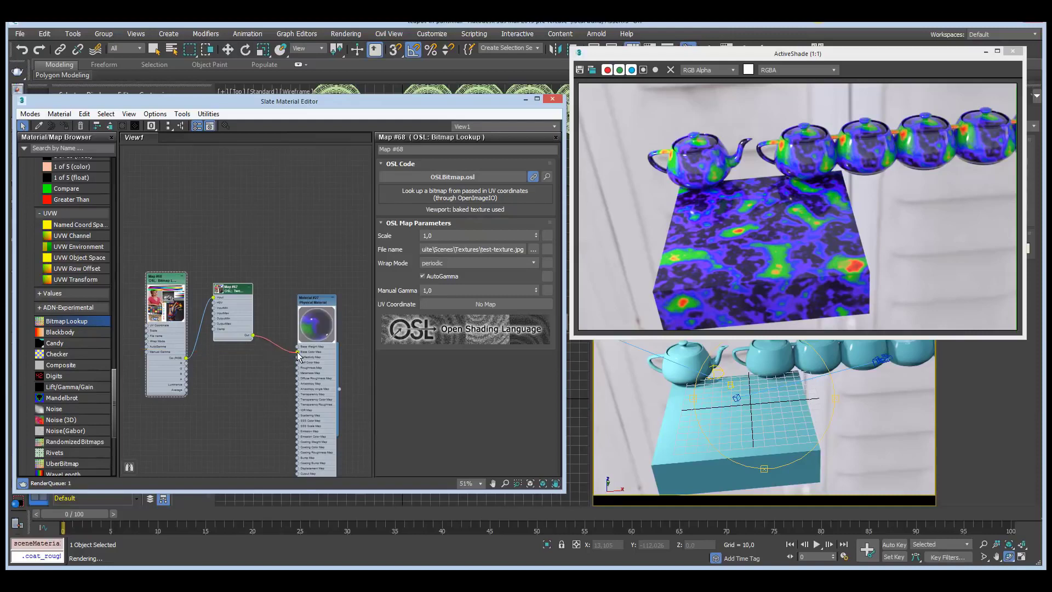
pyautogui.click(218, 288)
pyautogui.moveTo(222, 293); pyautogui.dragTo(216, 282)
pyautogui.scroll(4, 216, 282)
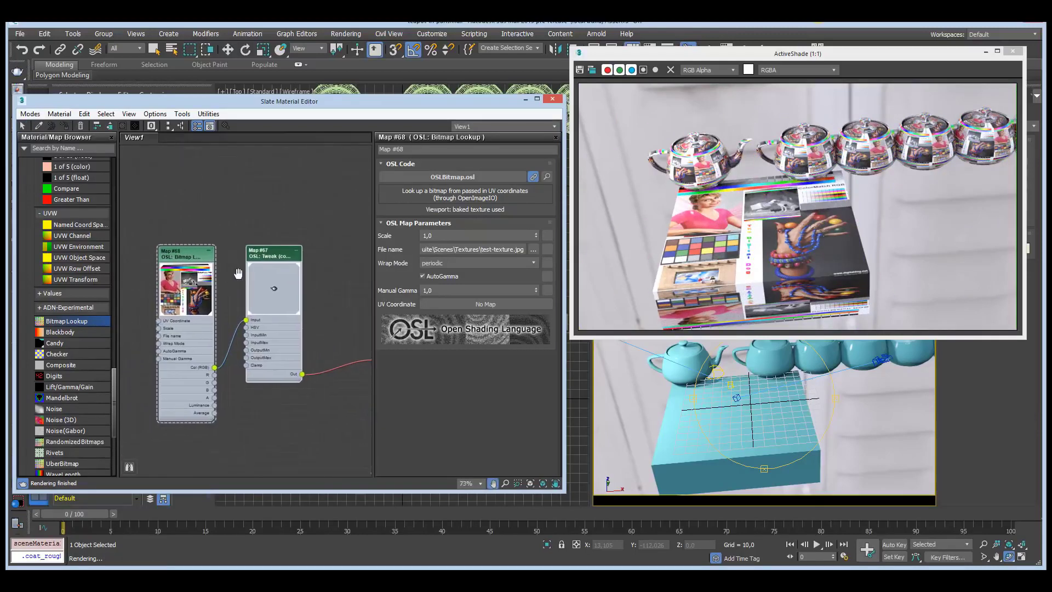
# Move the box along Y to about -13.9, bringing the texture's color strips out from under the teapots in a close-up view
pyautogui.moveTo(735, 393)
pyautogui.keyDown('alt'); pyautogui.mouseDown(button='middle')
pyautogui.moveTo(759, 408)
pyautogui.moveTo(746, 409)
pyautogui.mouseUp(button='middle'); pyautogui.keyUp('alt')
pyautogui.scroll(3, 745, 409)
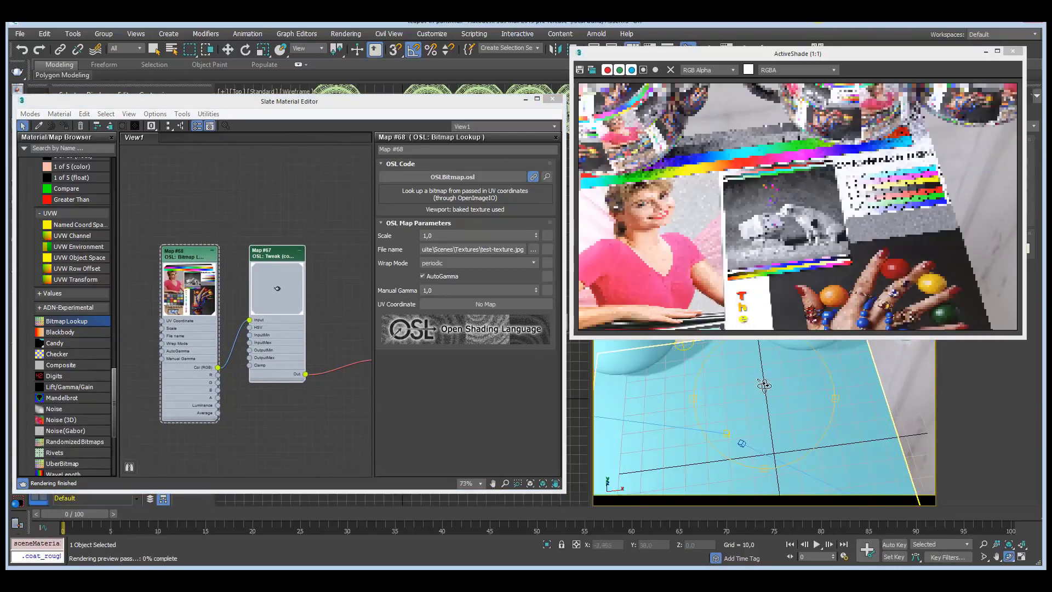
pyautogui.keyDown('alt'); pyautogui.moveTo(781, 401); pyautogui.dragTo(813, 422, button='middle'); pyautogui.keyUp('alt')
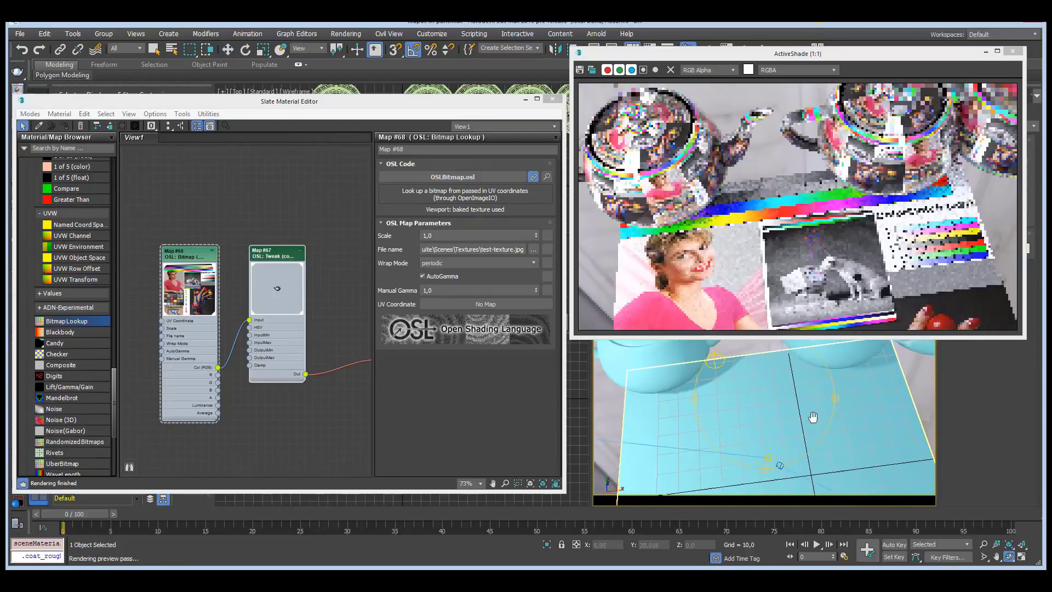
pyautogui.press('w')
pyautogui.click(779, 390)
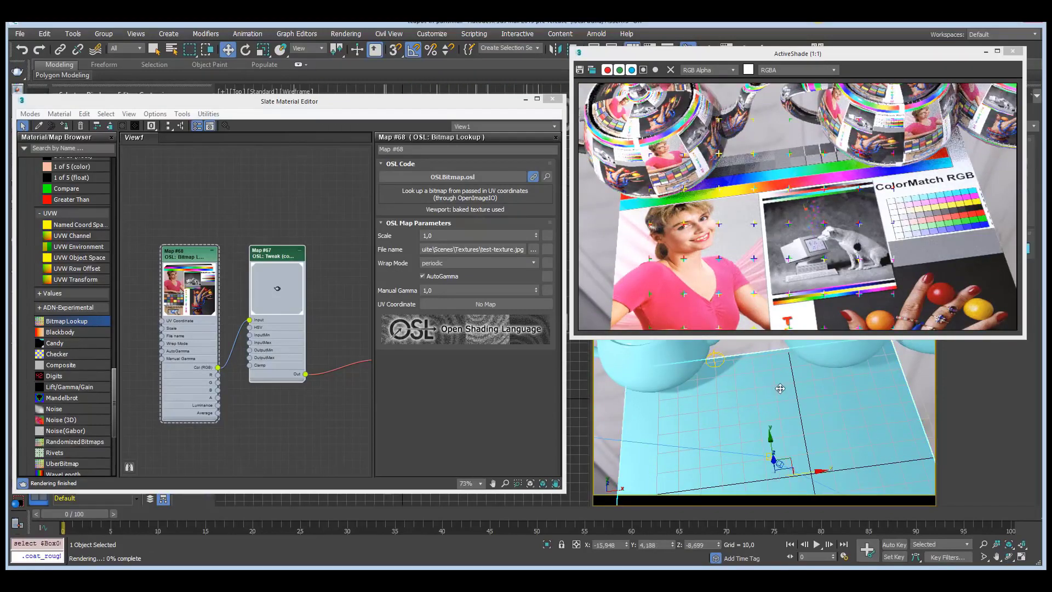
pyautogui.moveTo(772, 451); pyautogui.dragTo(774, 478)
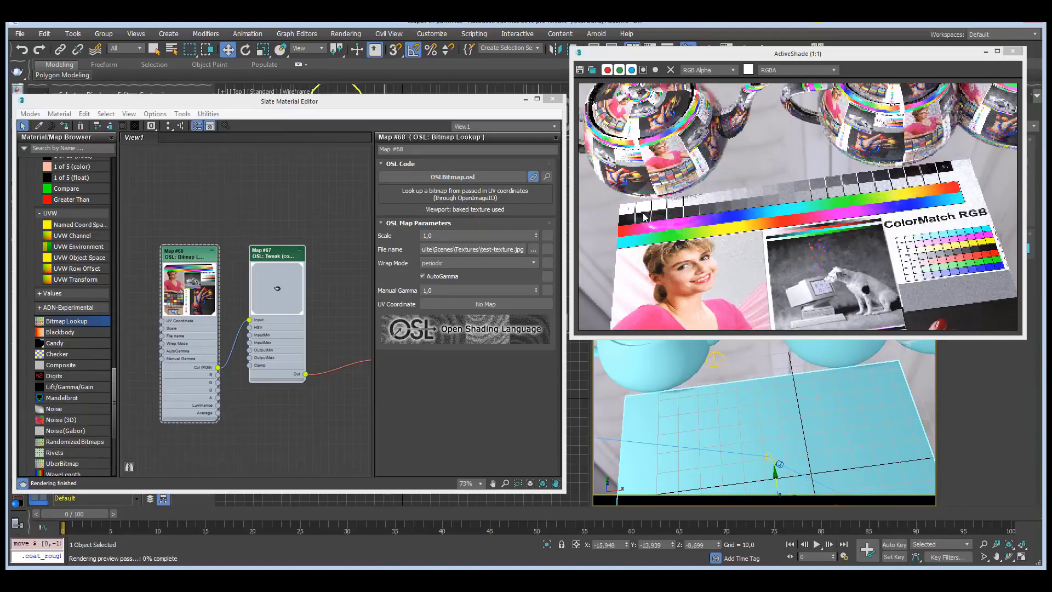
# Show the Tweak map's parameters, and try a gray InputMin with value 0.158 before returning it to black
pyautogui.doubleClick(277, 257)
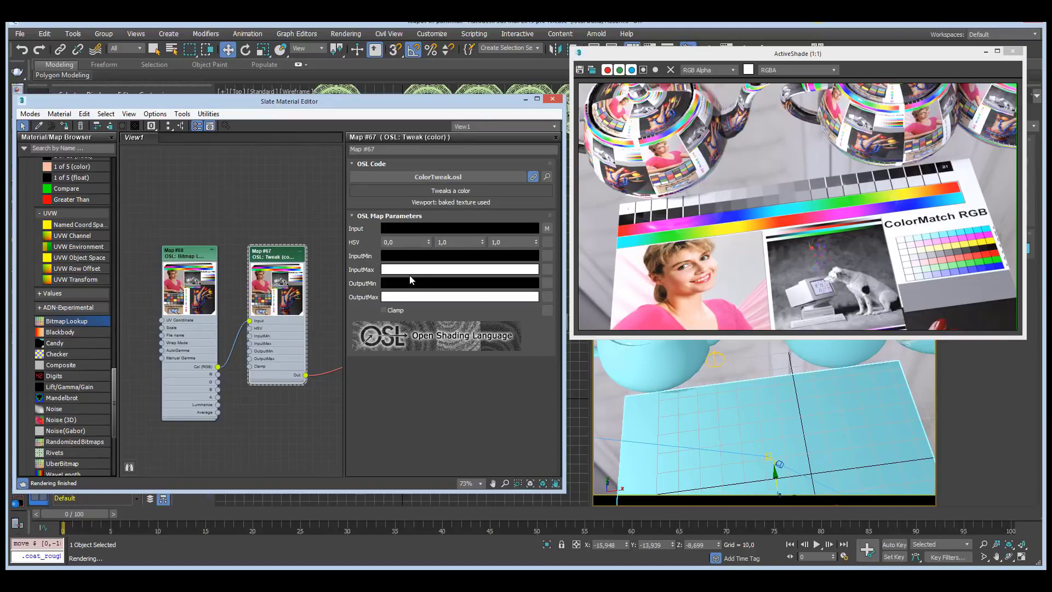
pyautogui.moveTo(410, 279)
pyautogui.click(417, 256)
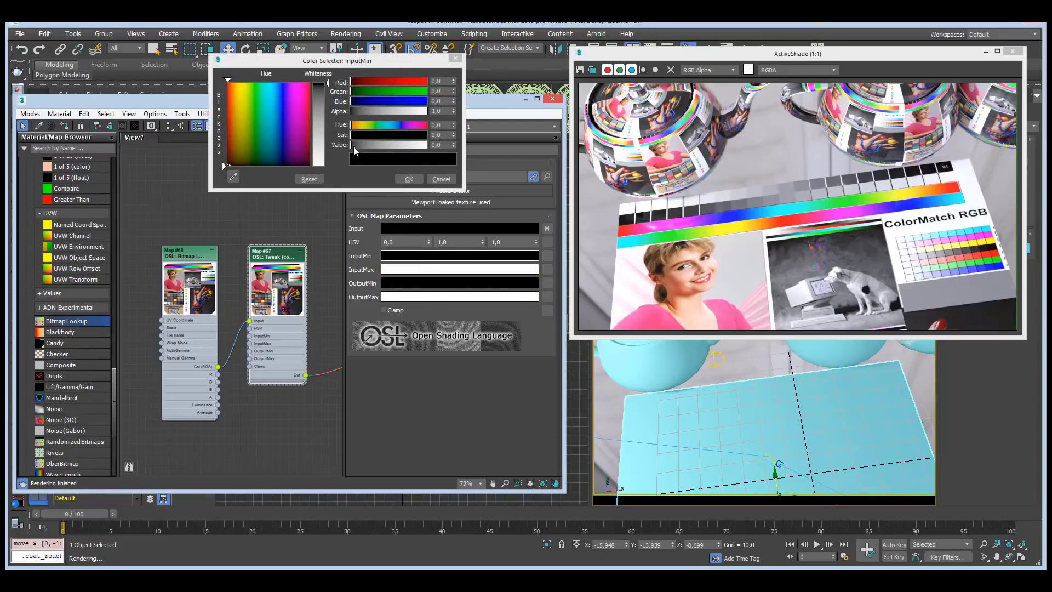
pyautogui.moveTo(355, 151); pyautogui.dragTo(363, 150)
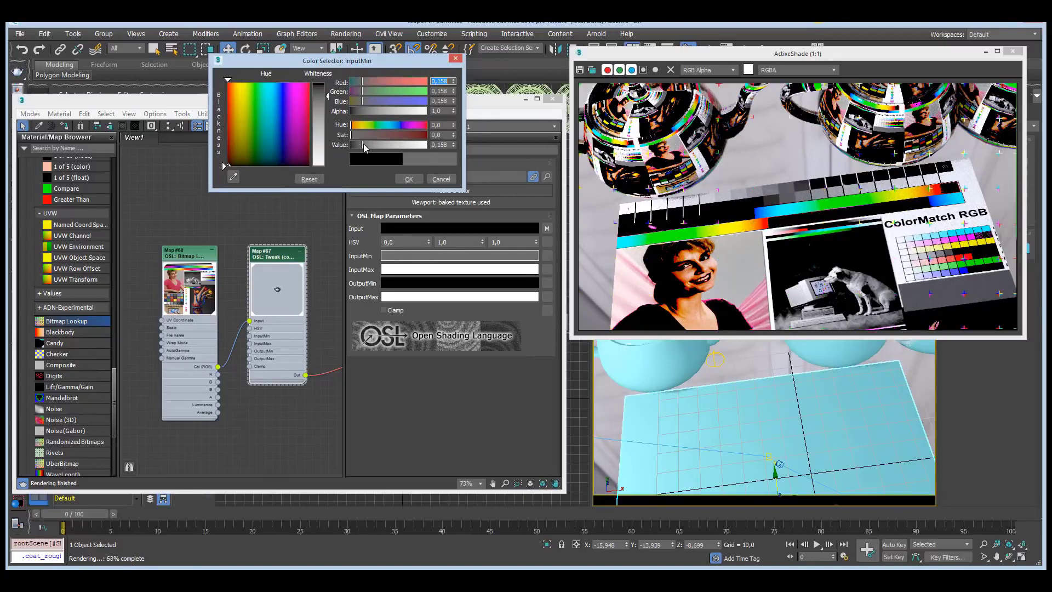
pyautogui.moveTo(363, 146); pyautogui.dragTo(349, 147)
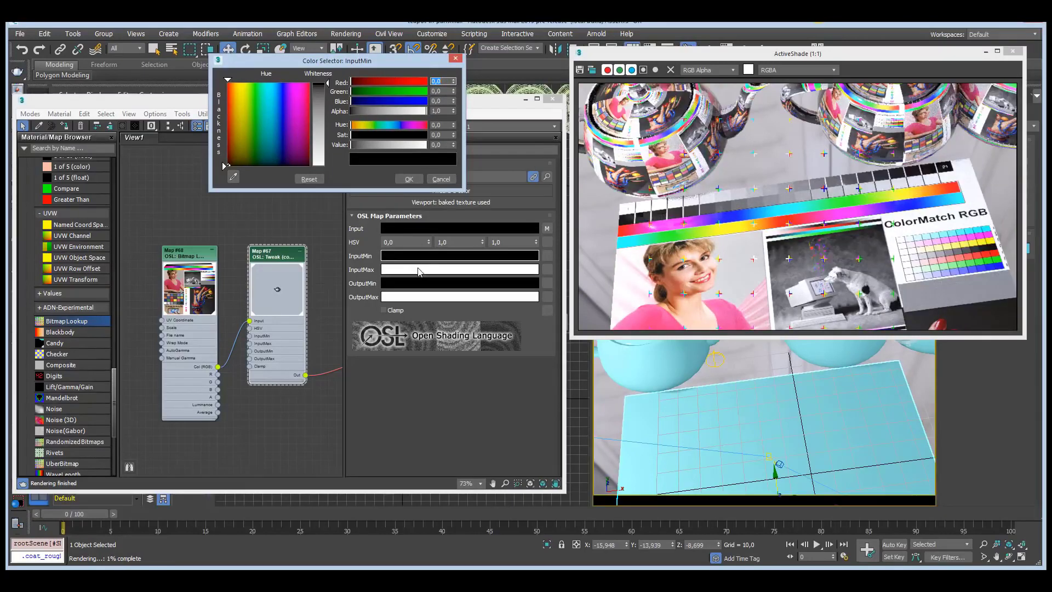
# Try lowering the Tweak map's InputMax value to about 0.37, and return it to 1.0
pyautogui.click(405, 269)
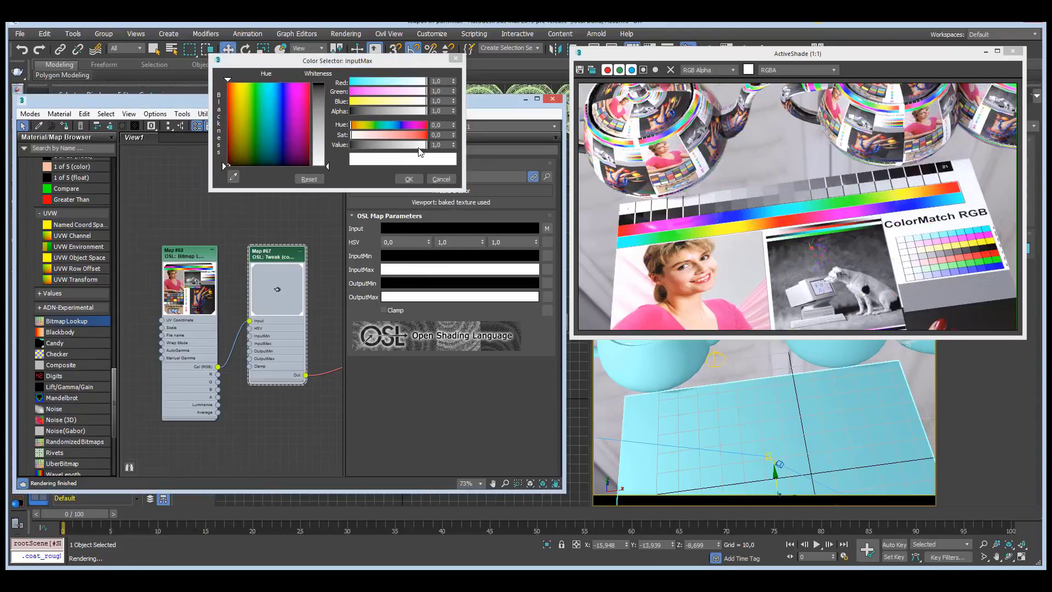
pyautogui.moveTo(422, 147); pyautogui.dragTo(387, 147)
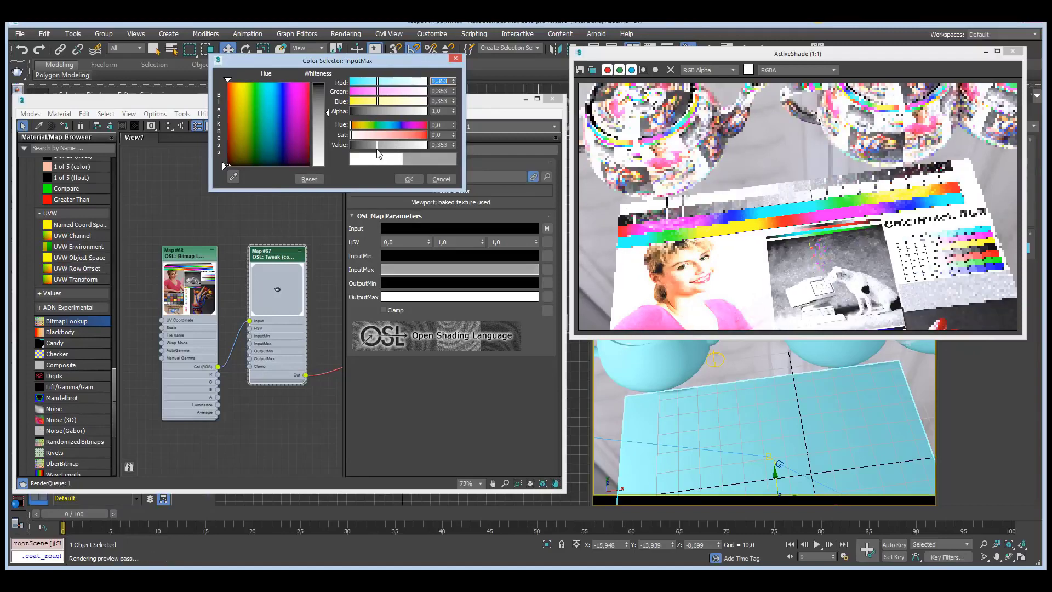
pyautogui.moveTo(387, 145); pyautogui.dragTo(376, 146)
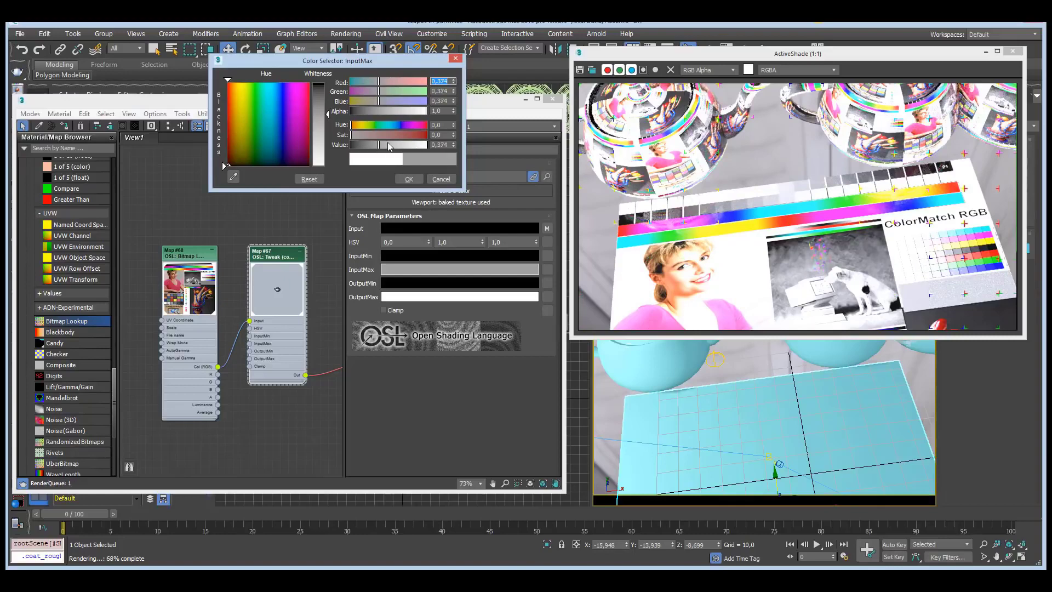
pyautogui.moveTo(378, 145); pyautogui.dragTo(455, 144)
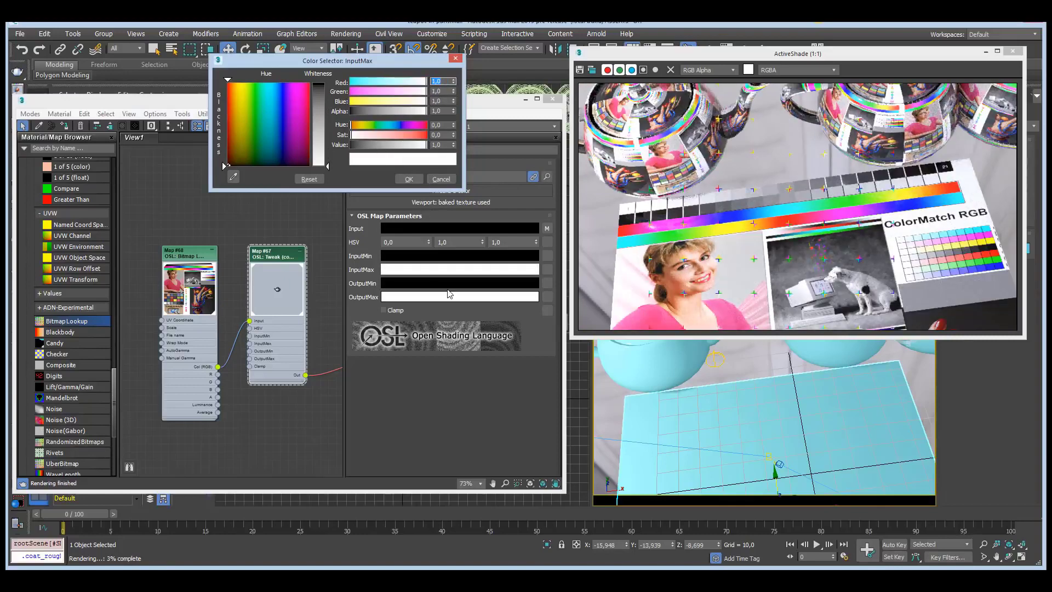
# Try raising the Tweak map's OutputMin value to 0.18 and return it to black, leaving OutputMax at white
pyautogui.click(433, 285)
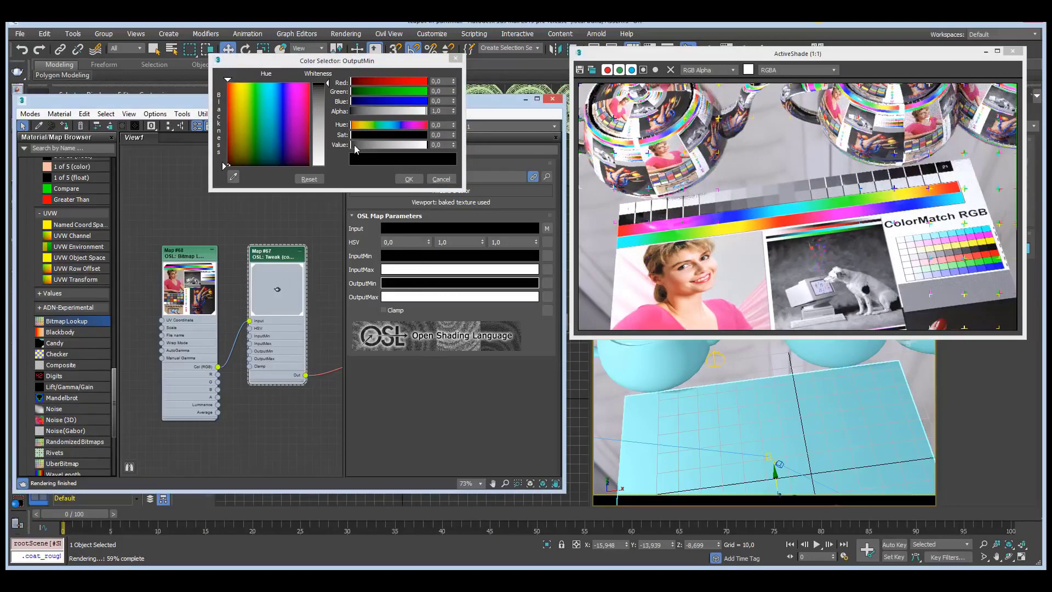
pyautogui.moveTo(354, 146); pyautogui.dragTo(366, 144)
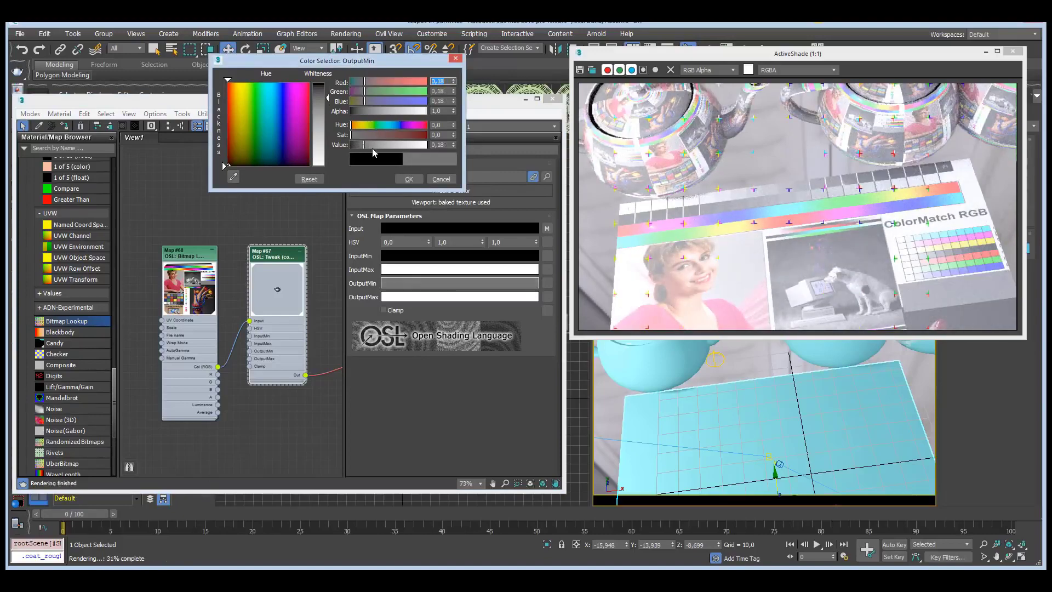
pyautogui.moveTo(365, 144); pyautogui.dragTo(351, 145)
pyautogui.click(465, 296)
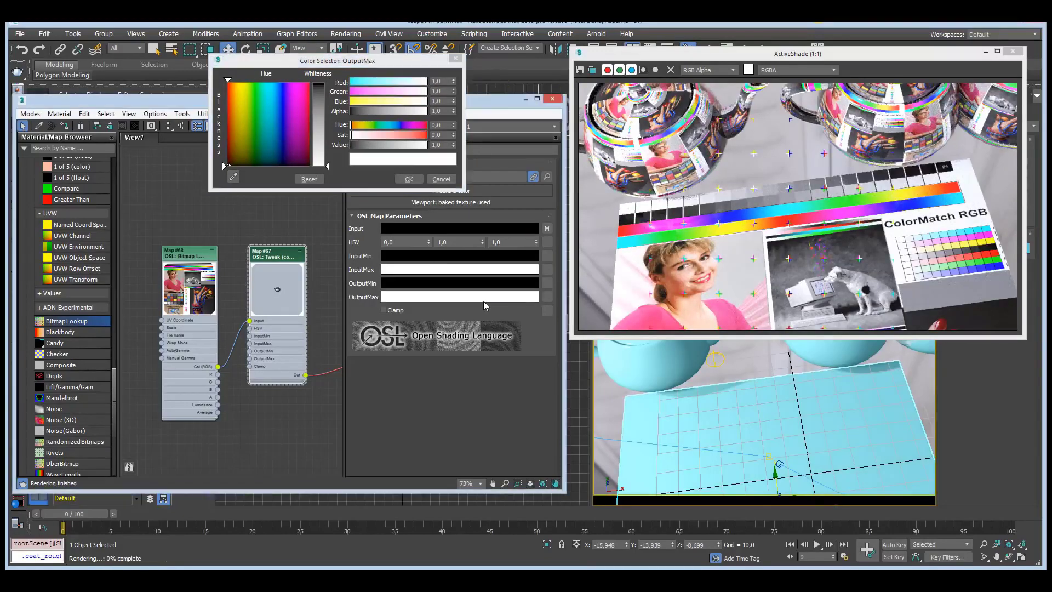
pyautogui.moveTo(425, 145)
pyautogui.mouseDown()
pyautogui.moveTo(371, 153)
pyautogui.moveTo(427, 146)
pyautogui.mouseUp()
pyautogui.click(417, 180)
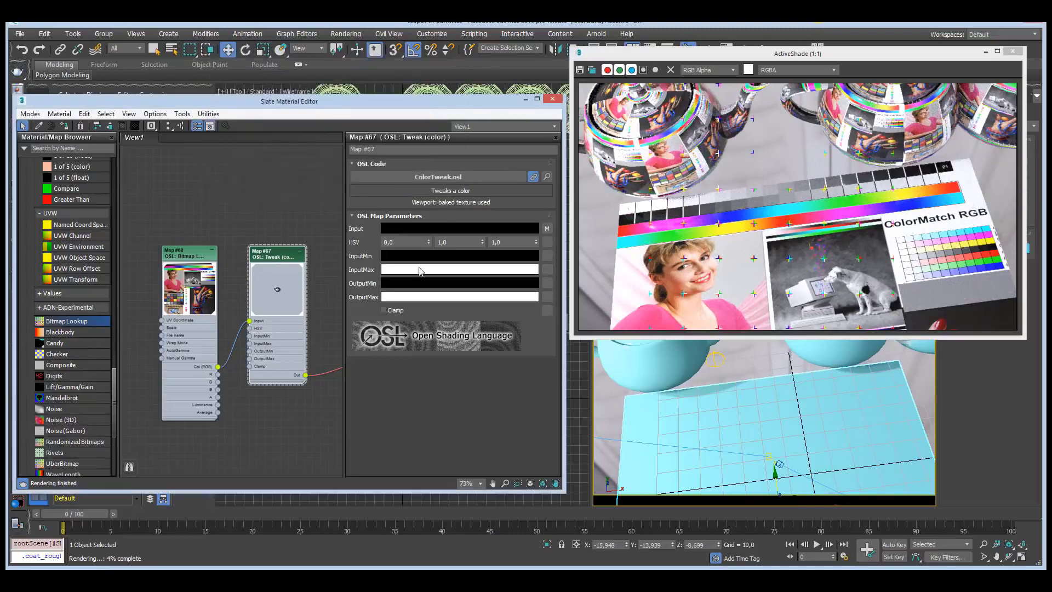
# Tint the Tweak map's output range with a dark blue OutputMin and a pale orange OutputMax
pyautogui.click(420, 284)
pyautogui.moveTo(353, 101); pyautogui.dragTo(362, 102)
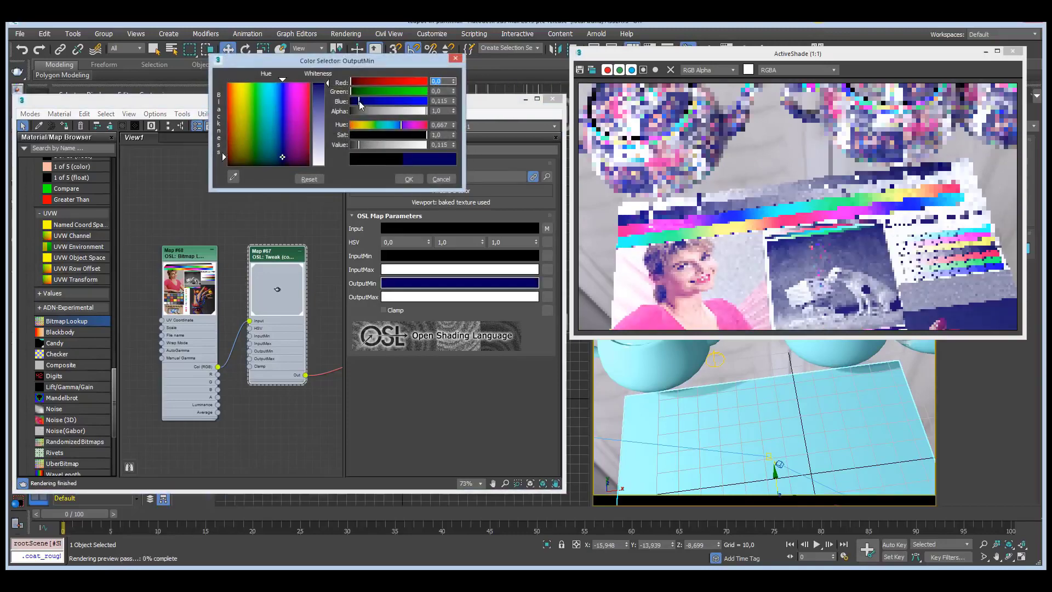
pyautogui.click(408, 179)
pyautogui.click(427, 298)
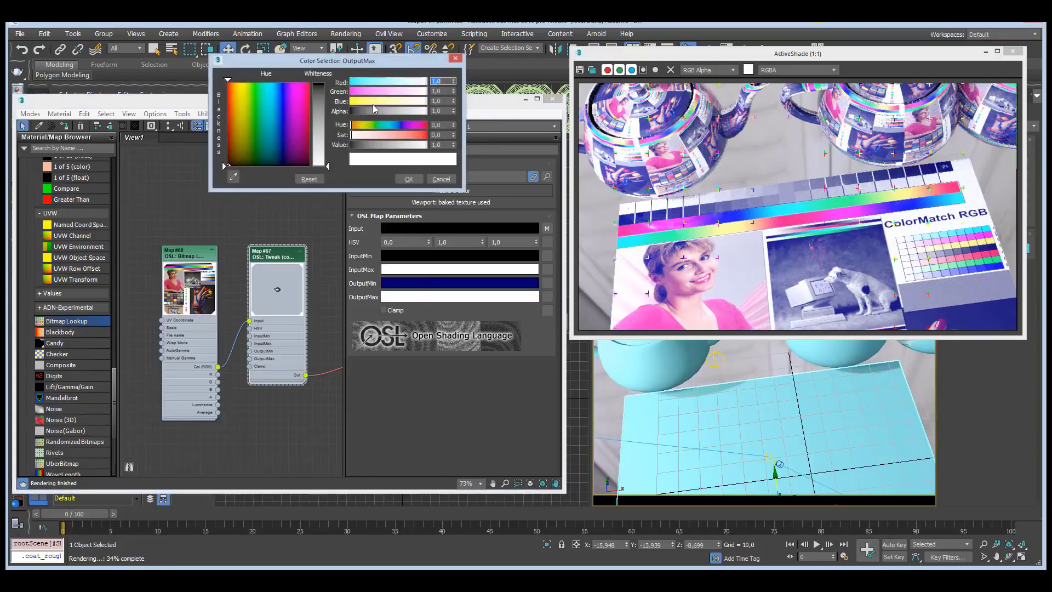
pyautogui.moveTo(412, 102)
pyautogui.mouseDown()
pyautogui.moveTo(372, 102)
pyautogui.moveTo(408, 94)
pyautogui.mouseUp()
pyautogui.click(416, 180)
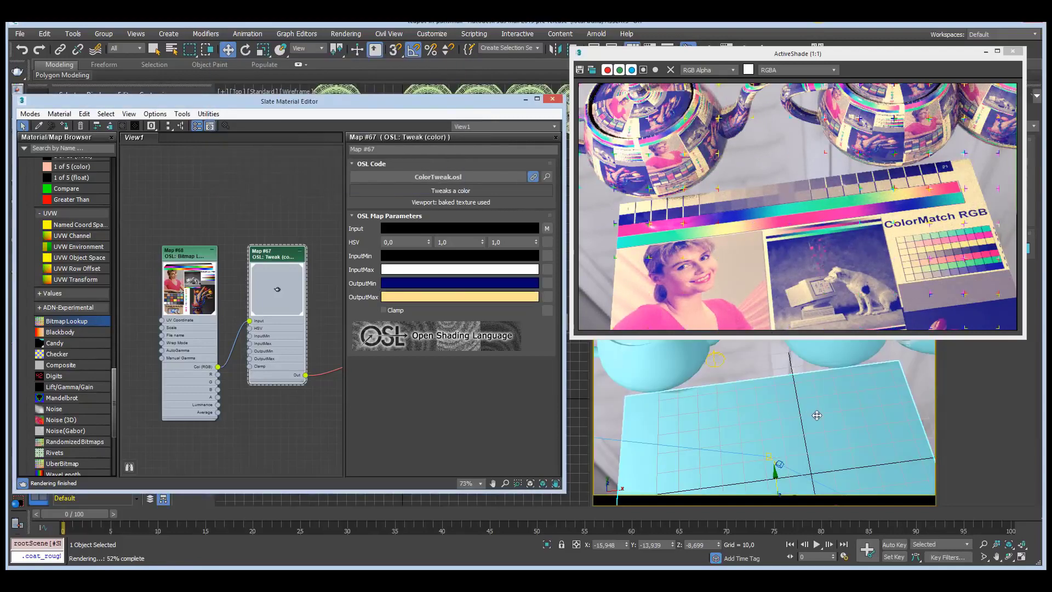
# Frame more of the textured box and set the Tweak map's HSV values to 0.04, 0.714 and 1.0
pyautogui.moveTo(816, 414); pyautogui.dragTo(792, 385, button='middle')
pyautogui.scroll(-2, 817, 402)
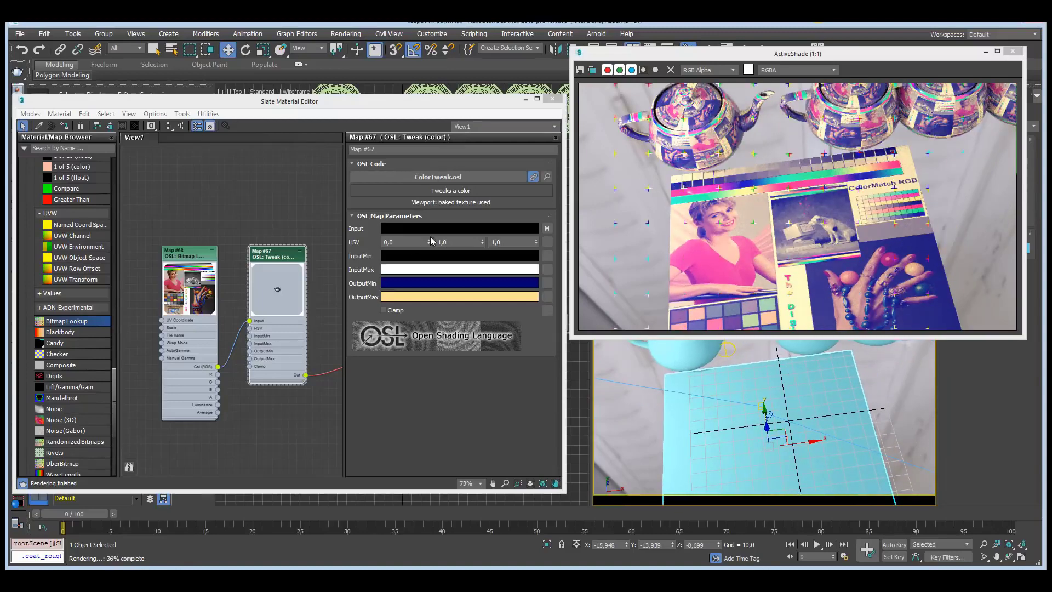
pyautogui.moveTo(428, 242); pyautogui.dragTo(512, 241)
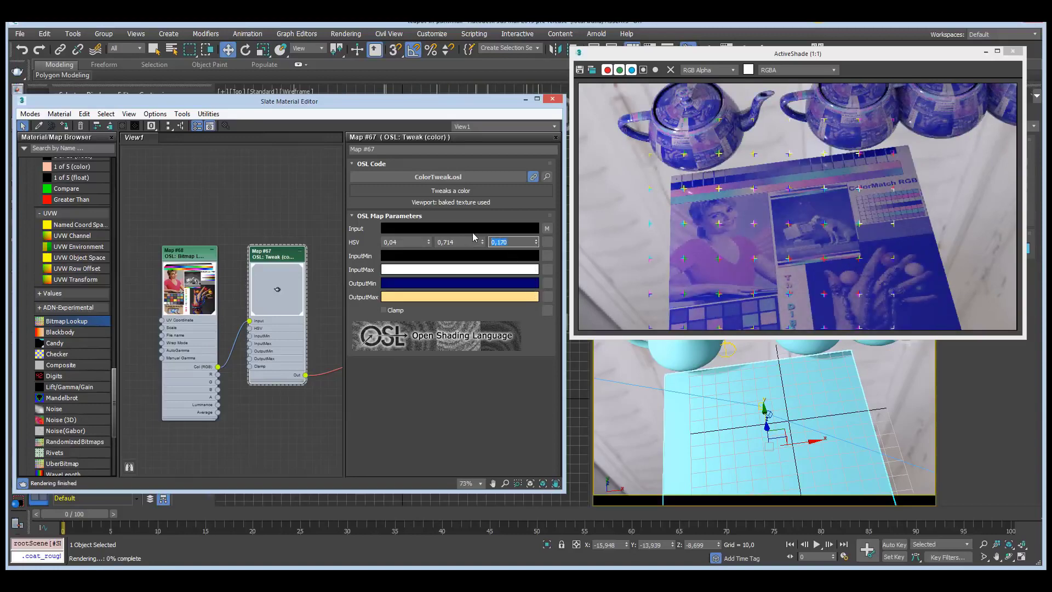
pyautogui.write('1')
pyautogui.press('Return')
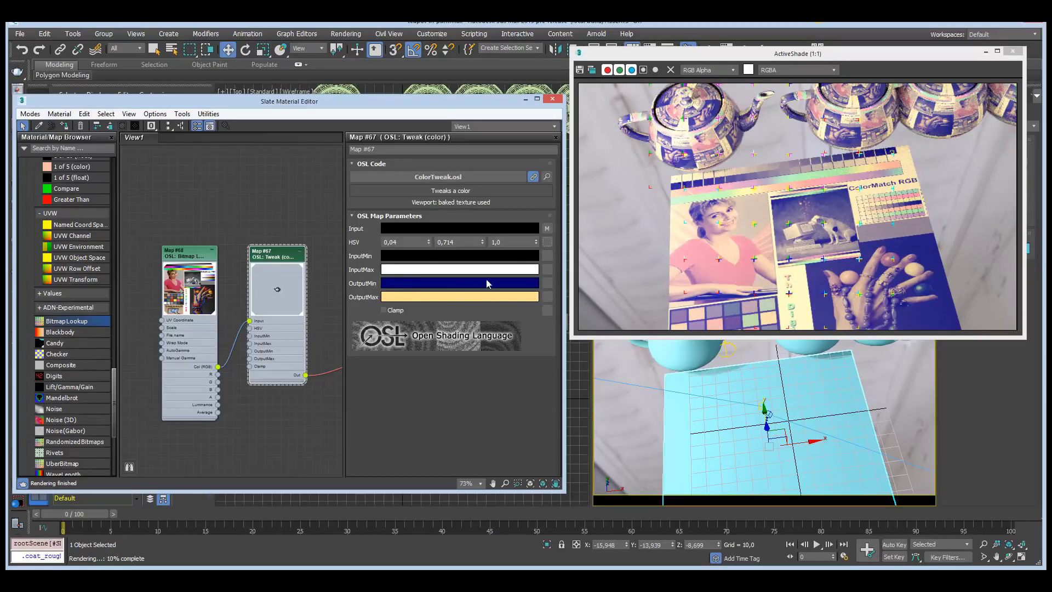
# Move the box about 9 units along Y toward the teapots, and activate the viewport Orbit tool
pyautogui.moveTo(789, 446); pyautogui.dragTo(770, 456)
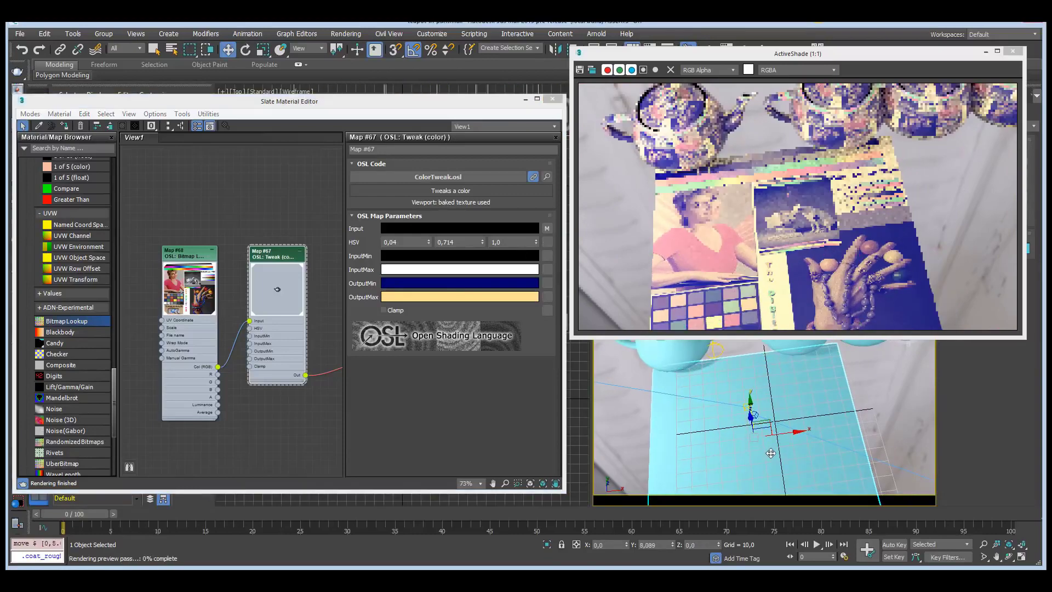
pyautogui.click(1009, 560)
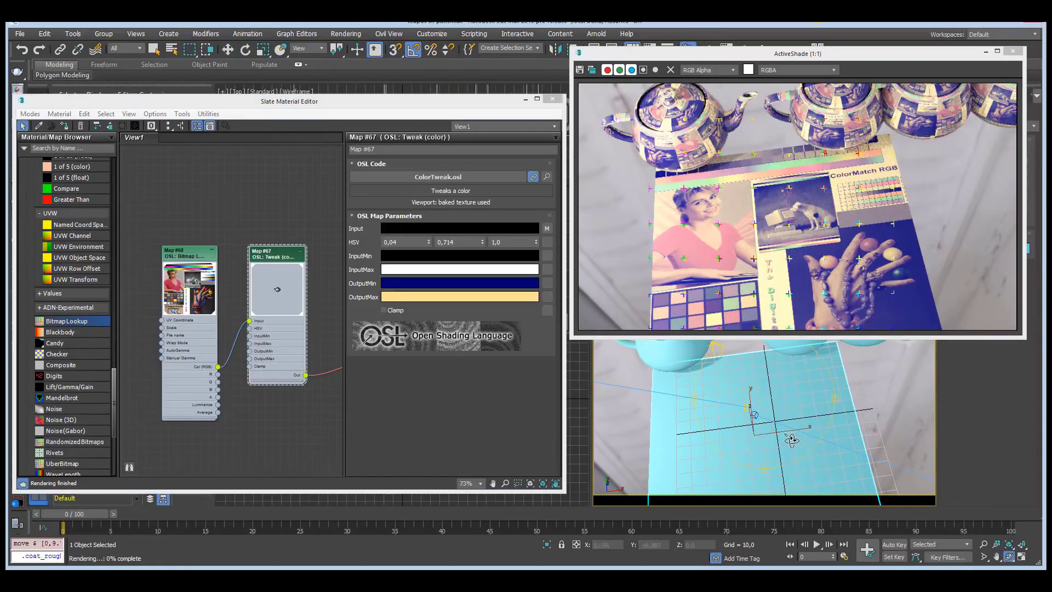
# Add a Range/Remapper map from the OSL float math maps above the bitmap node and open its parameters
pyautogui.moveTo(789, 443)
pyautogui.mouseDown()
pyautogui.moveTo(768, 446)
pyautogui.moveTo(800, 432)
pyautogui.mouseUp()
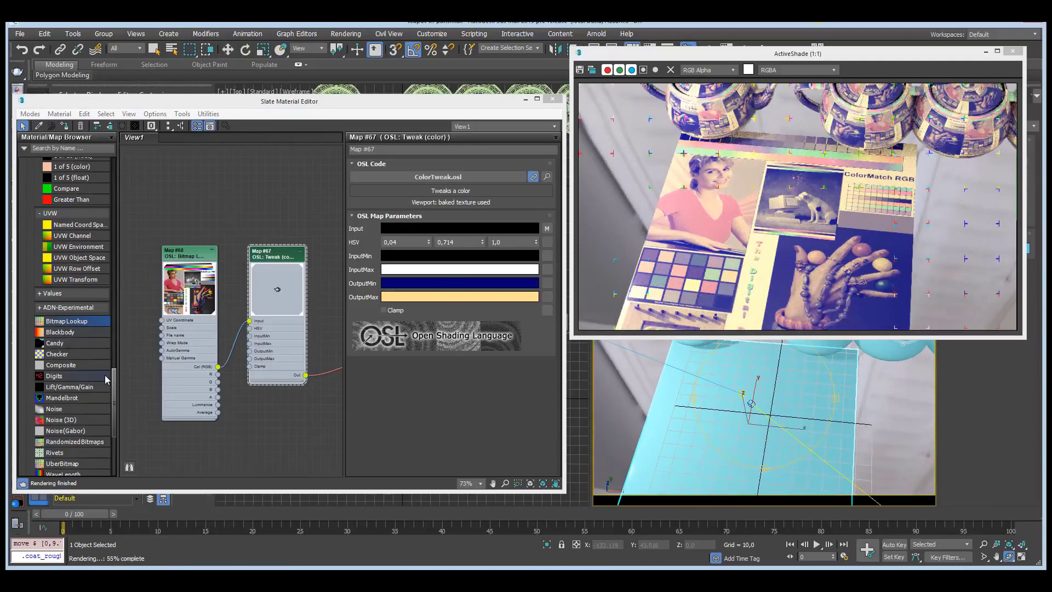
pyautogui.moveTo(116, 389); pyautogui.dragTo(111, 272)
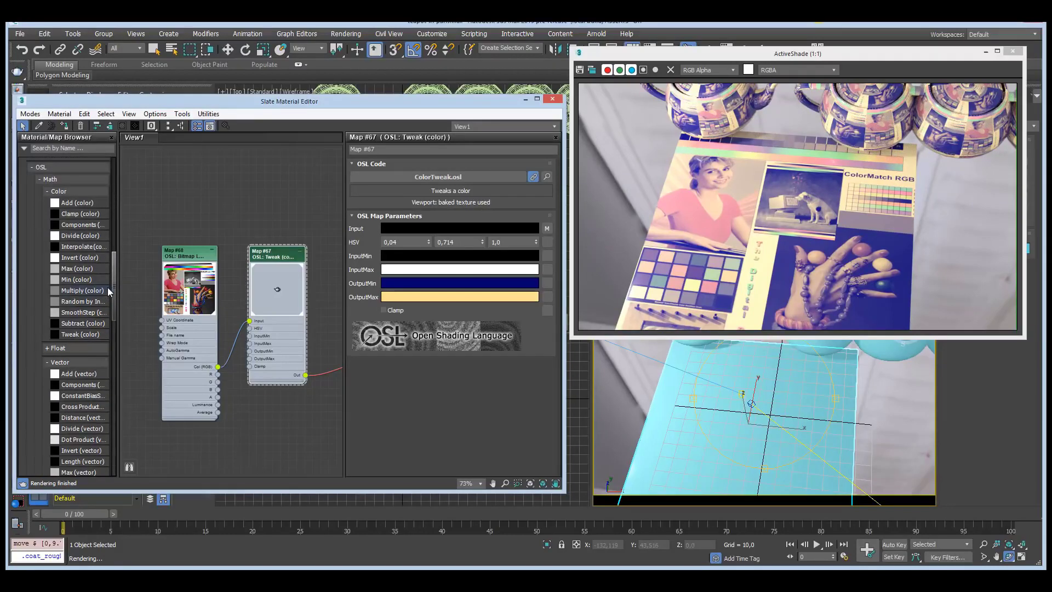
pyautogui.click(63, 348)
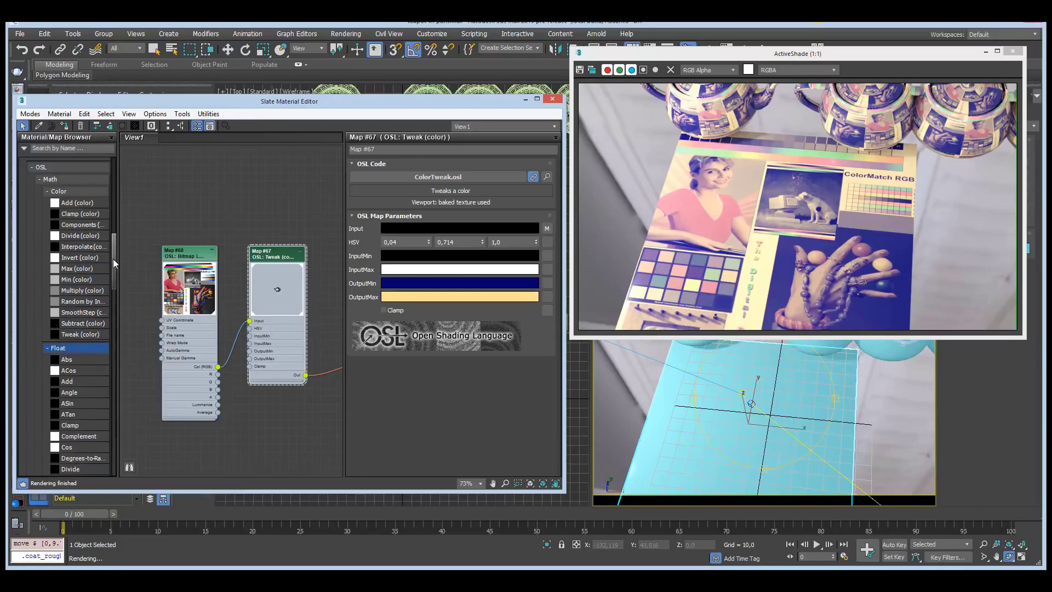
pyautogui.moveTo(113, 258); pyautogui.dragTo(114, 293)
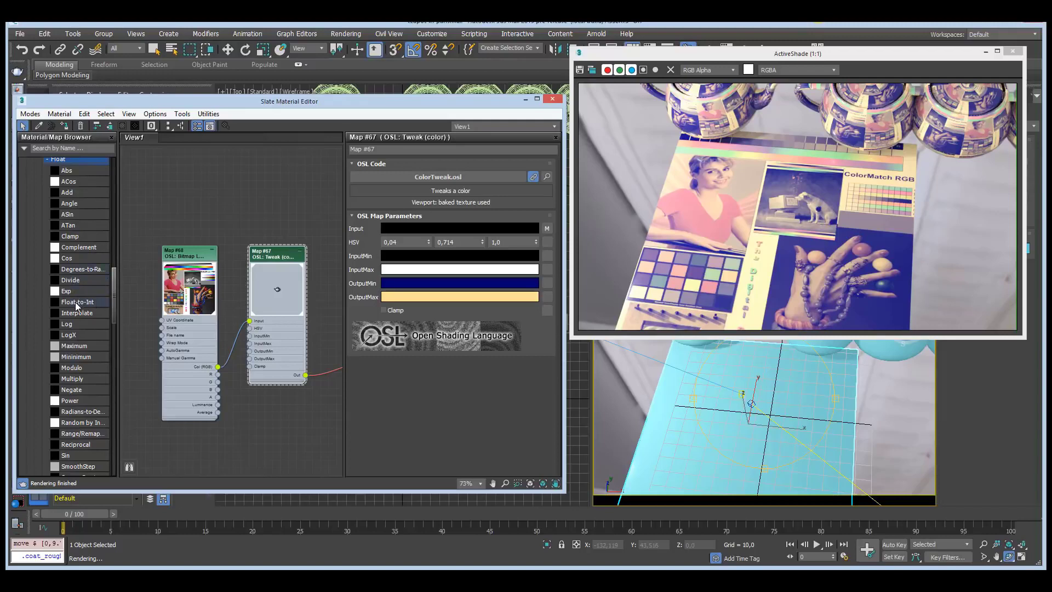
pyautogui.scroll(-3, 113, 288)
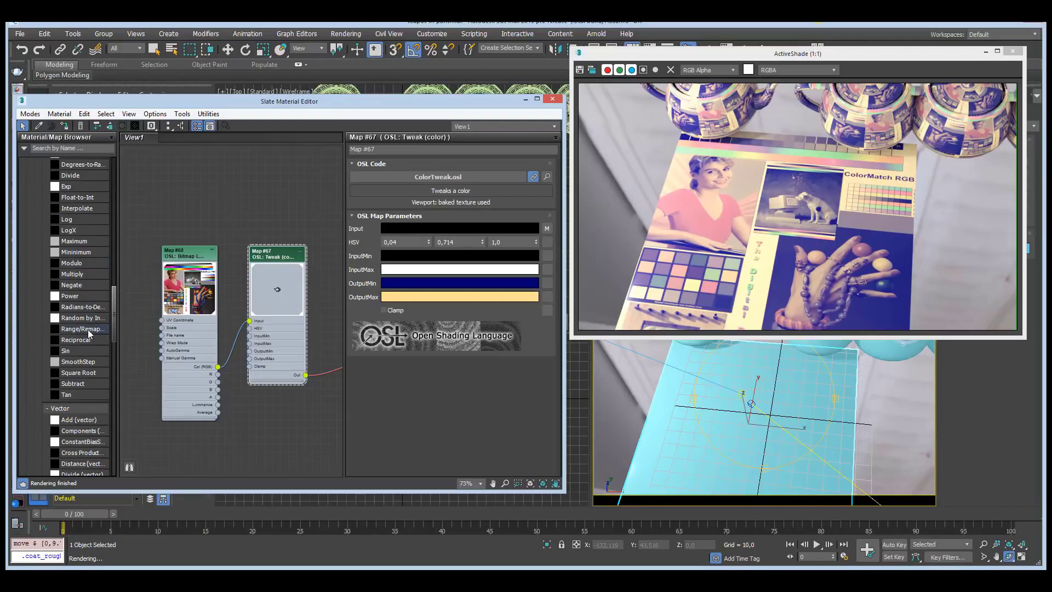
pyautogui.moveTo(88, 330); pyautogui.dragTo(189, 155)
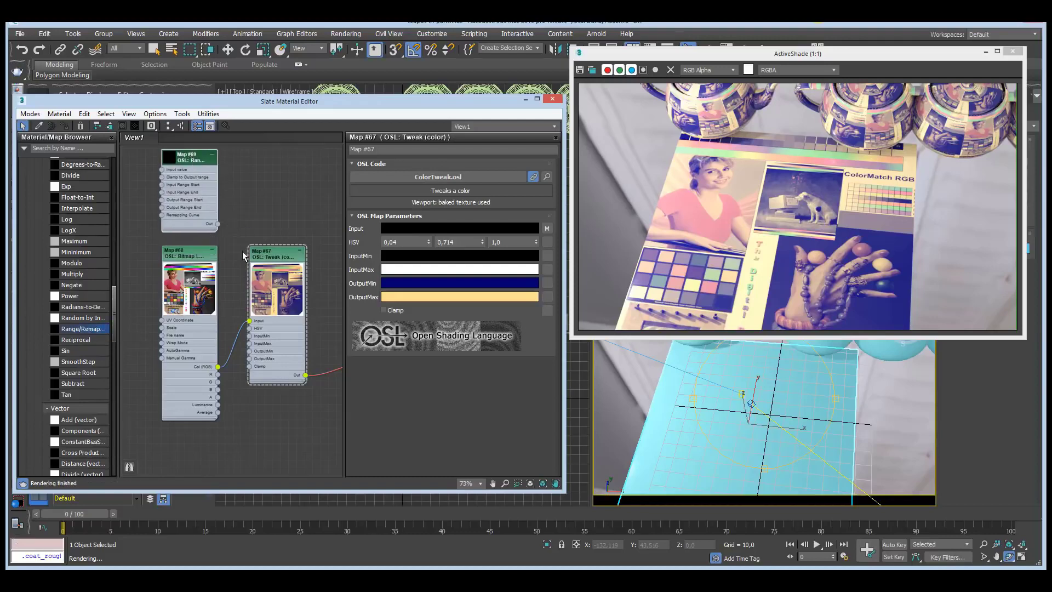
pyautogui.moveTo(195, 161); pyautogui.dragTo(224, 184, button='middle')
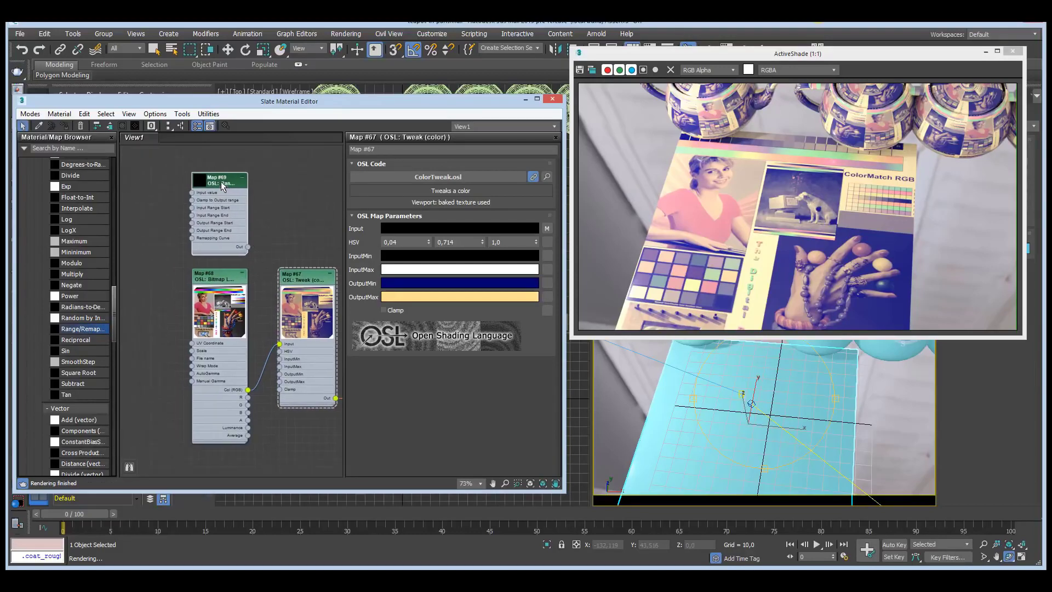
pyautogui.click(221, 181)
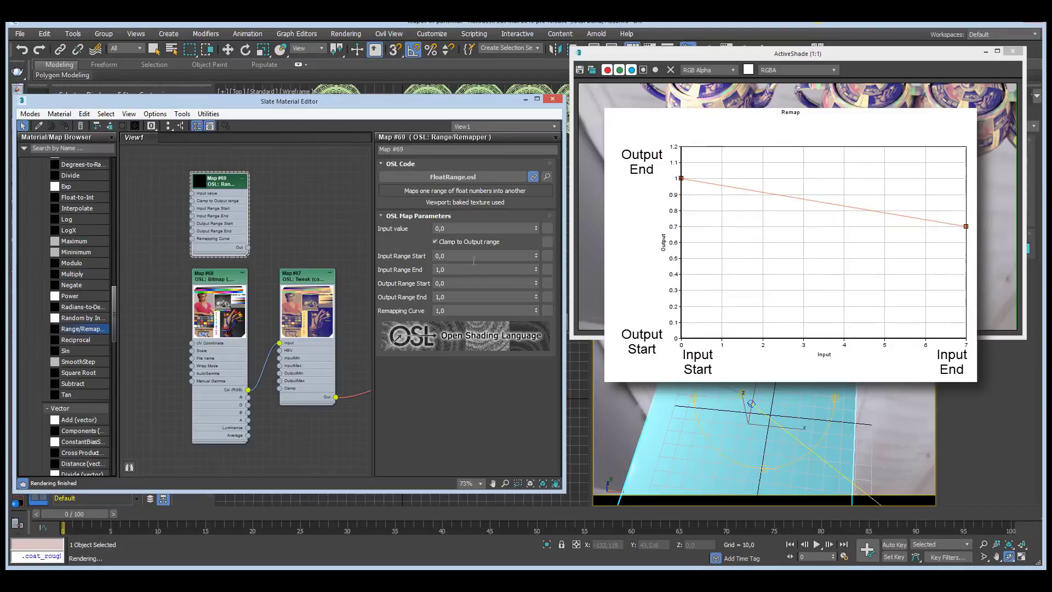
pyautogui.click(459, 283)
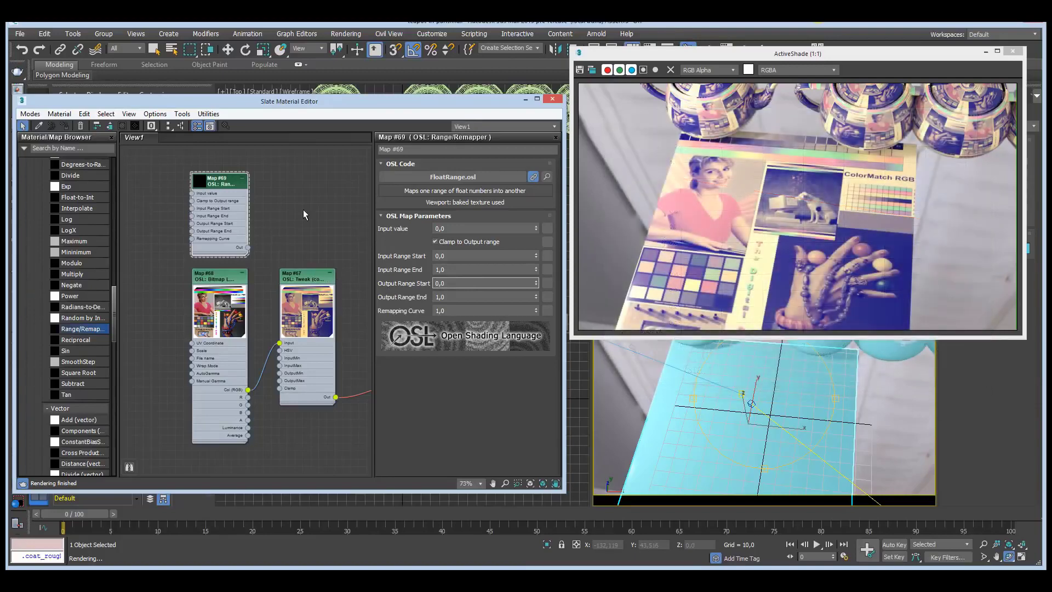
# Add a Components (vector) map from the OSL vector math maps beside the Range/Remapper node and open its parameters
pyautogui.scroll(-2, 114, 327)
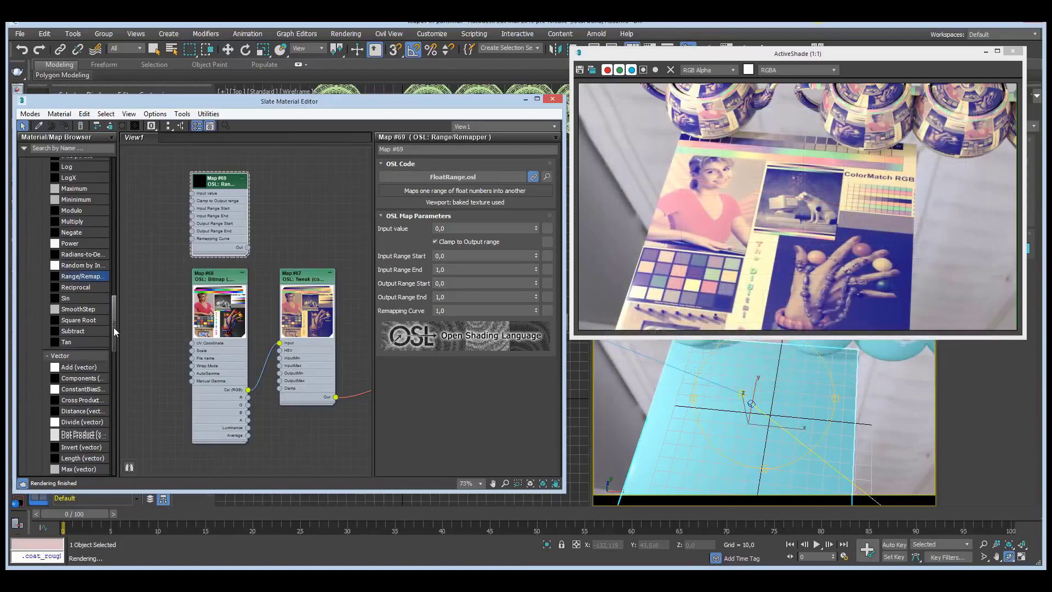
pyautogui.scroll(-1, 113, 329)
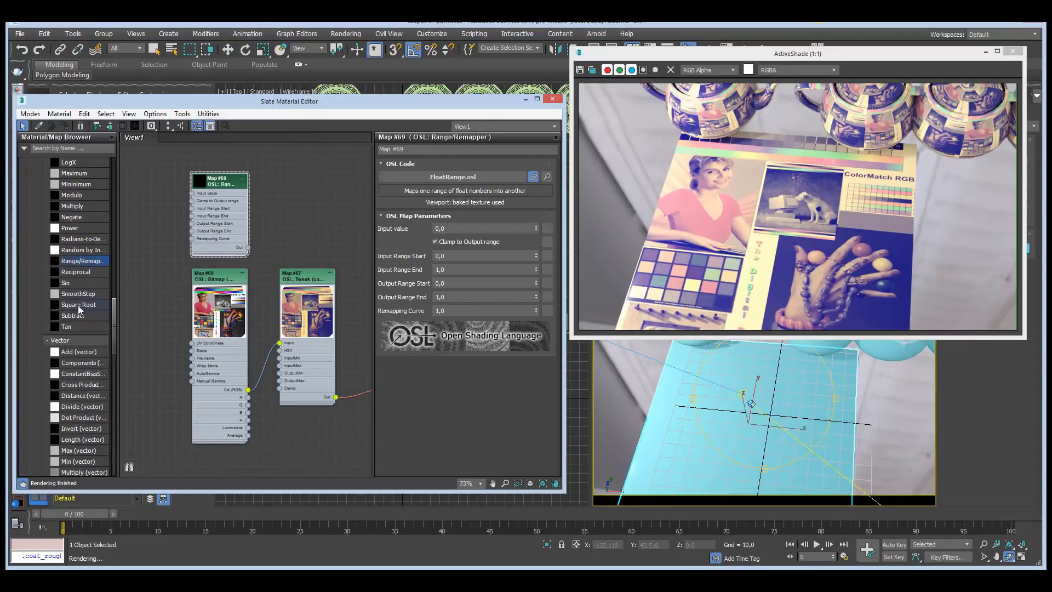
pyautogui.moveTo(112, 321); pyautogui.dragTo(114, 346)
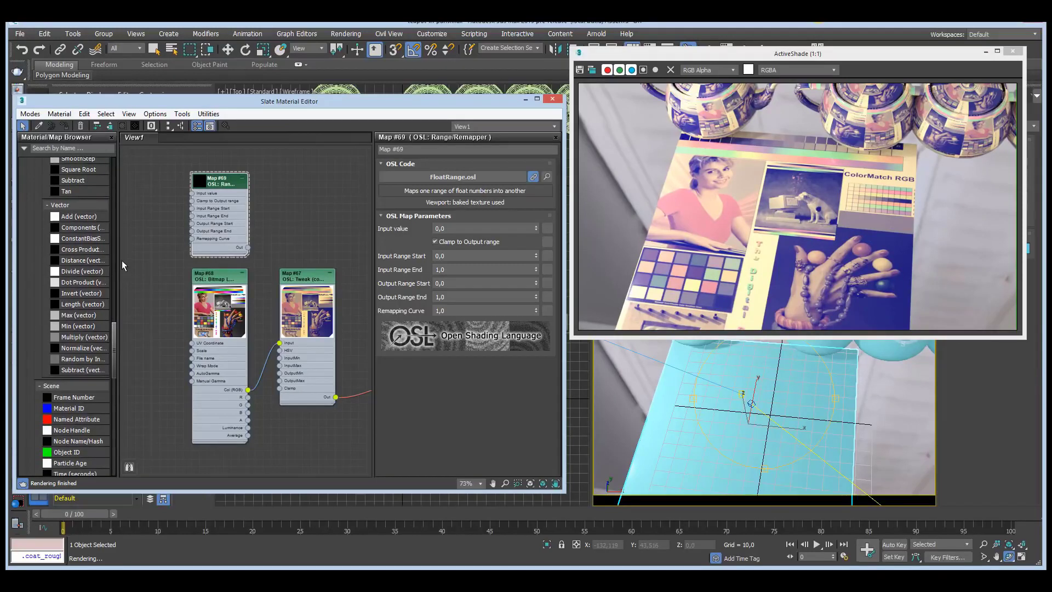
pyautogui.click(100, 229)
pyautogui.click(140, 182)
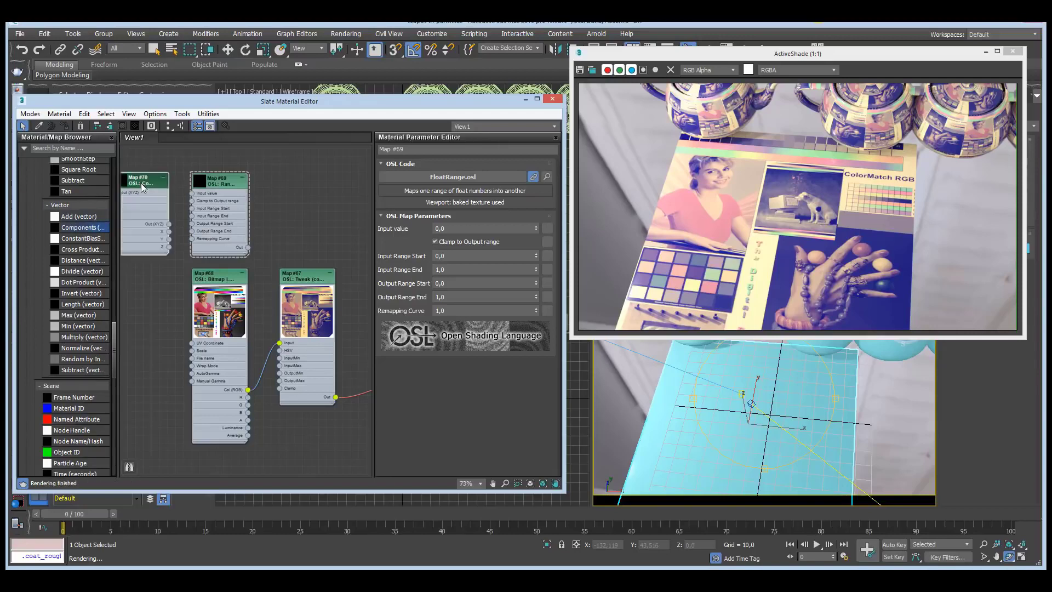
pyautogui.doubleClick(140, 183)
pyautogui.moveTo(193, 178); pyautogui.dragTo(229, 177, button='middle')
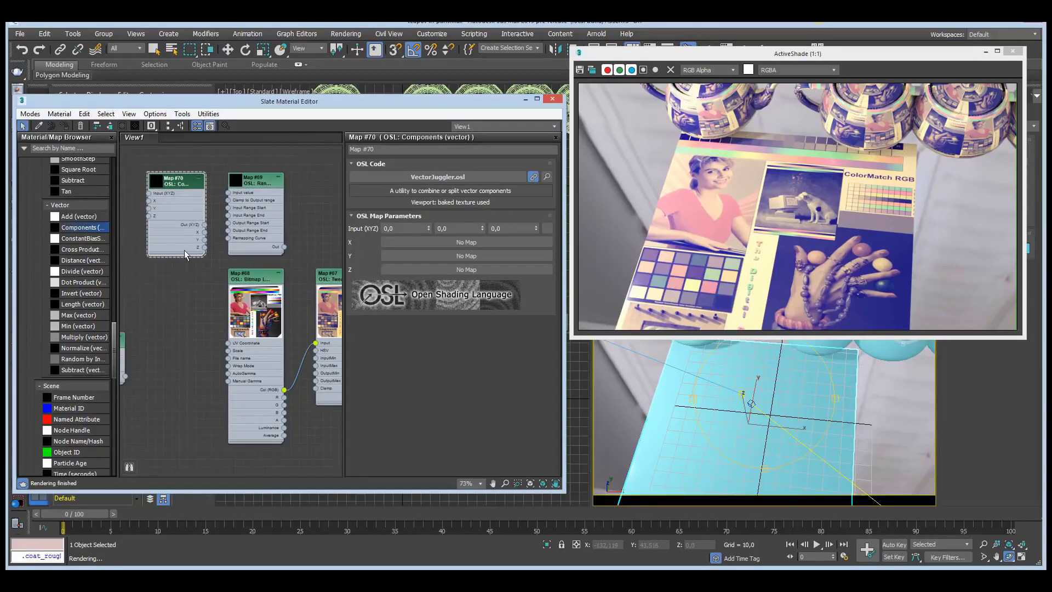
pyautogui.scroll(3, 181, 222)
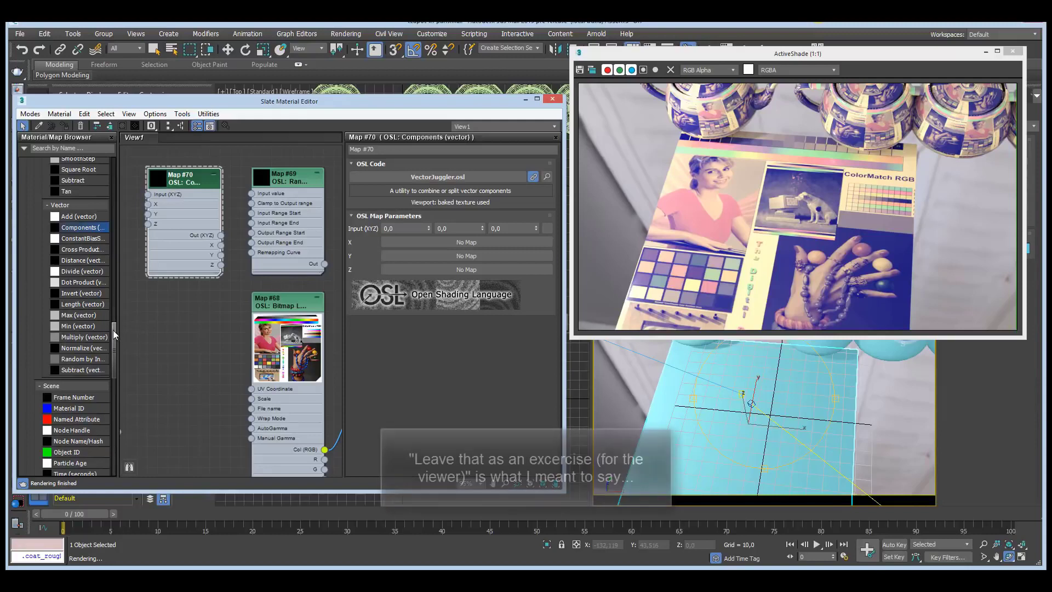
# Add a Frame Number map from the OSL scene maps below the Components (vector) node
pyautogui.moveTo(112, 330); pyautogui.dragTo(114, 338)
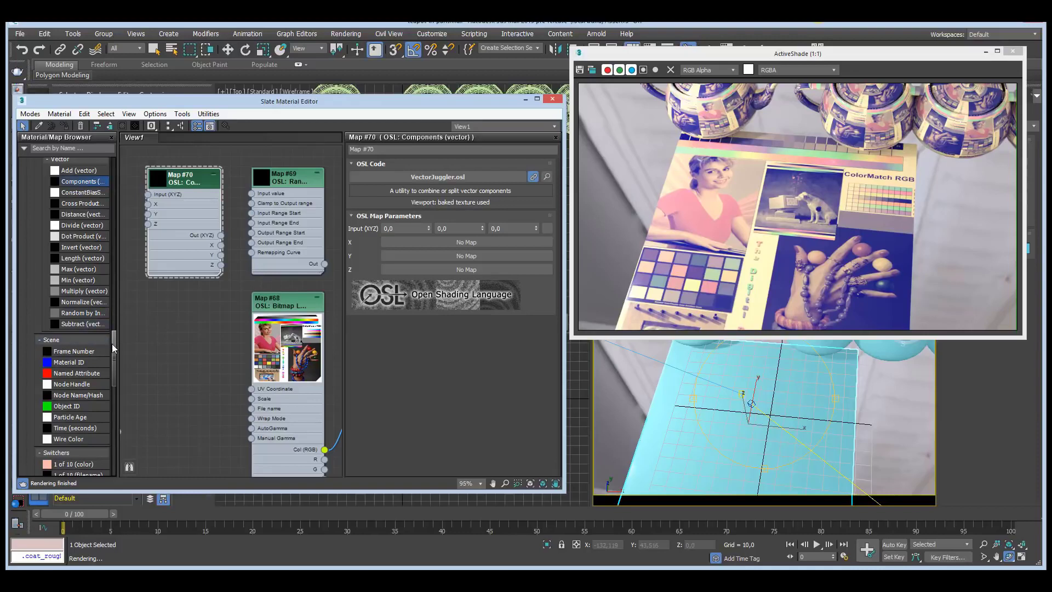
pyautogui.moveTo(112, 341); pyautogui.dragTo(110, 364)
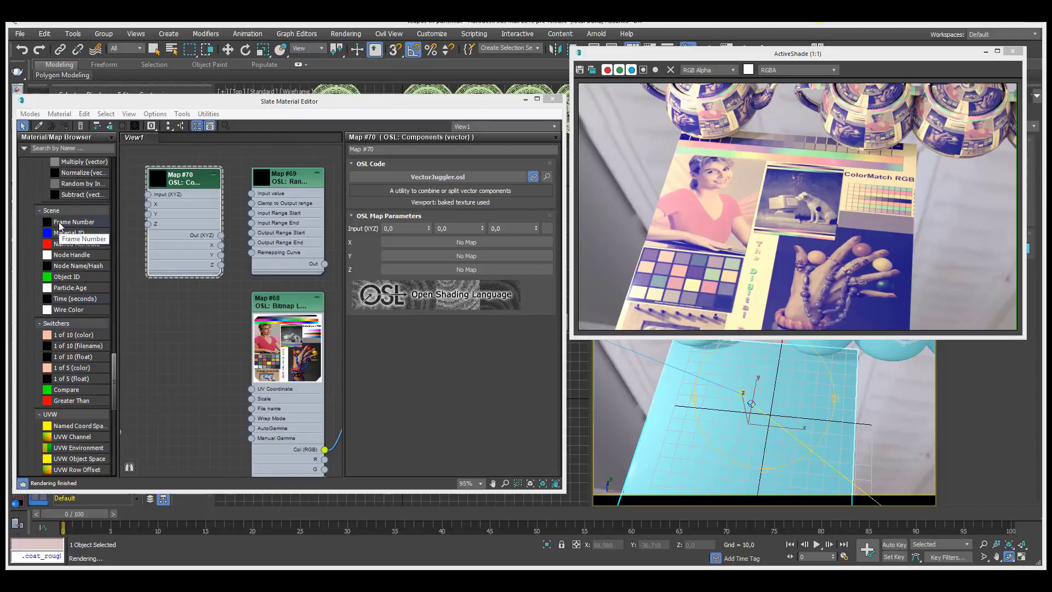
pyautogui.moveTo(59, 226); pyautogui.dragTo(138, 353)
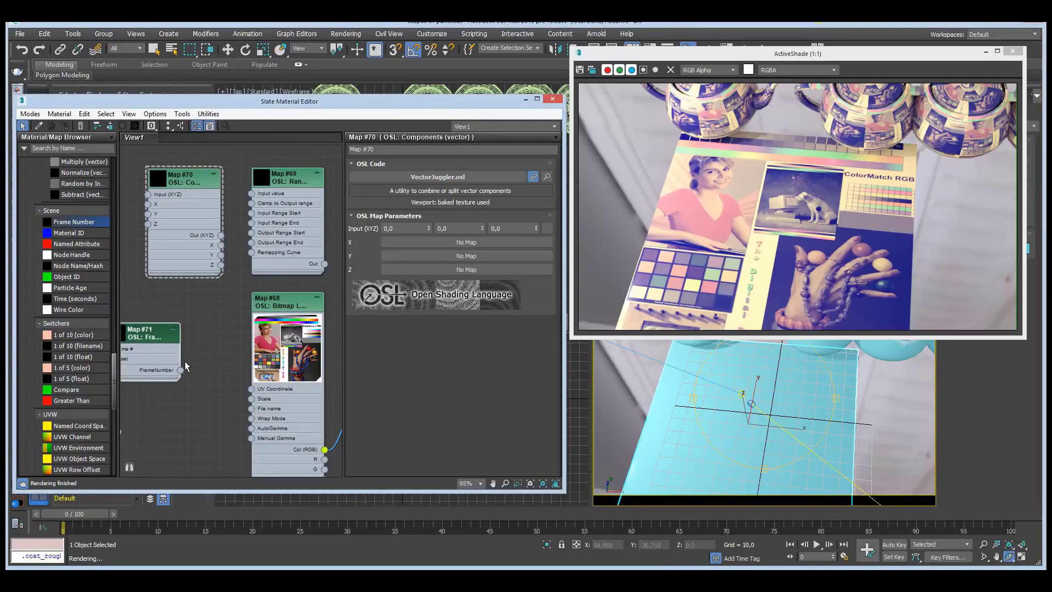
# Add a Digits map with its Number input fed by the Frame Number map, and scrub the timeline back to frame 0
pyautogui.moveTo(115, 373); pyautogui.dragTo(113, 412)
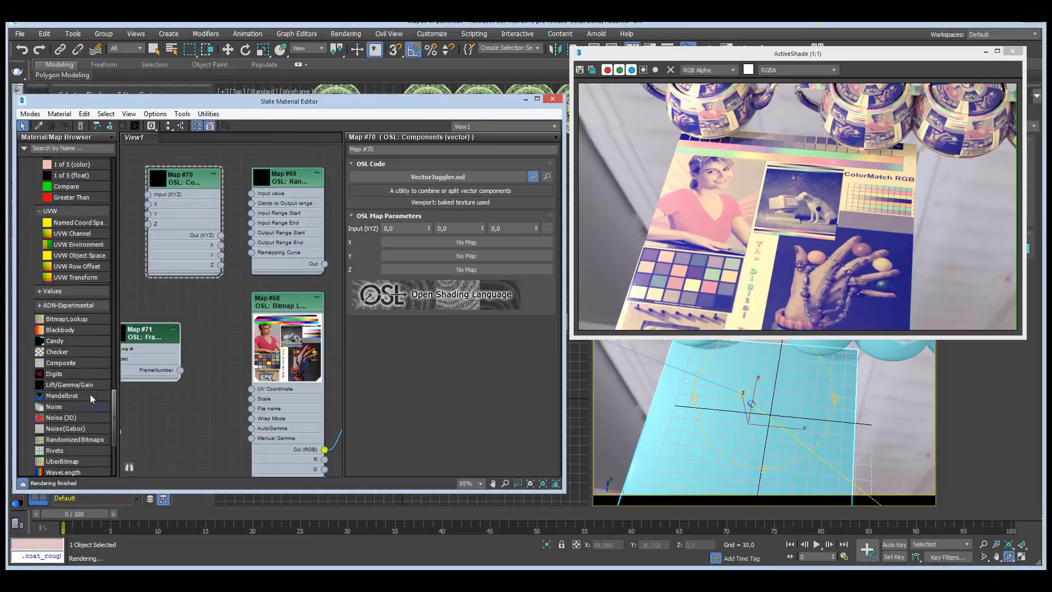
pyautogui.moveTo(54, 375); pyautogui.dragTo(180, 369)
pyautogui.doubleClick(202, 352)
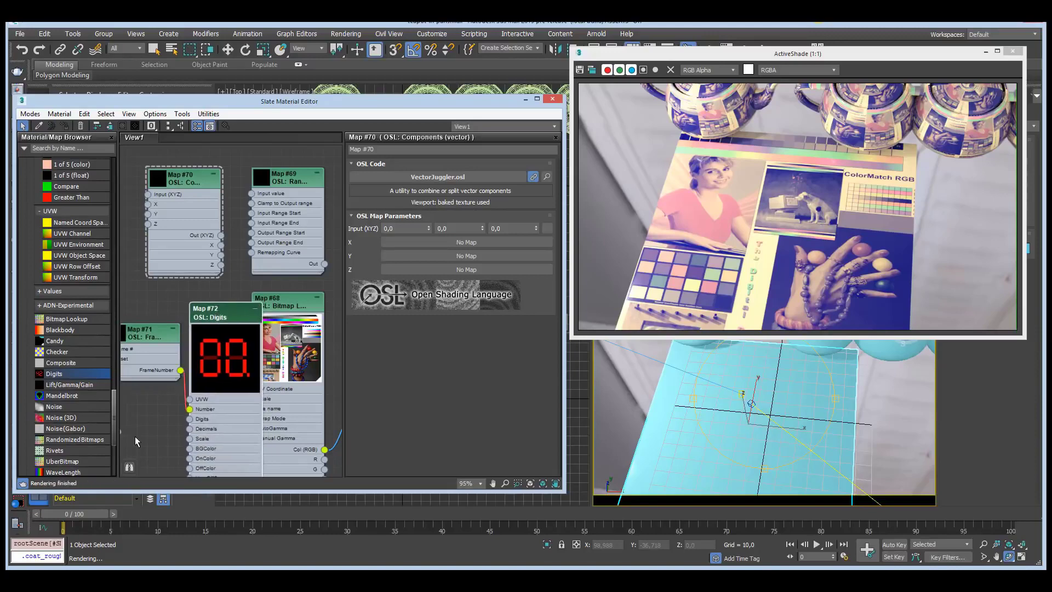
pyautogui.moveTo(174, 510); pyautogui.dragTo(41, 514)
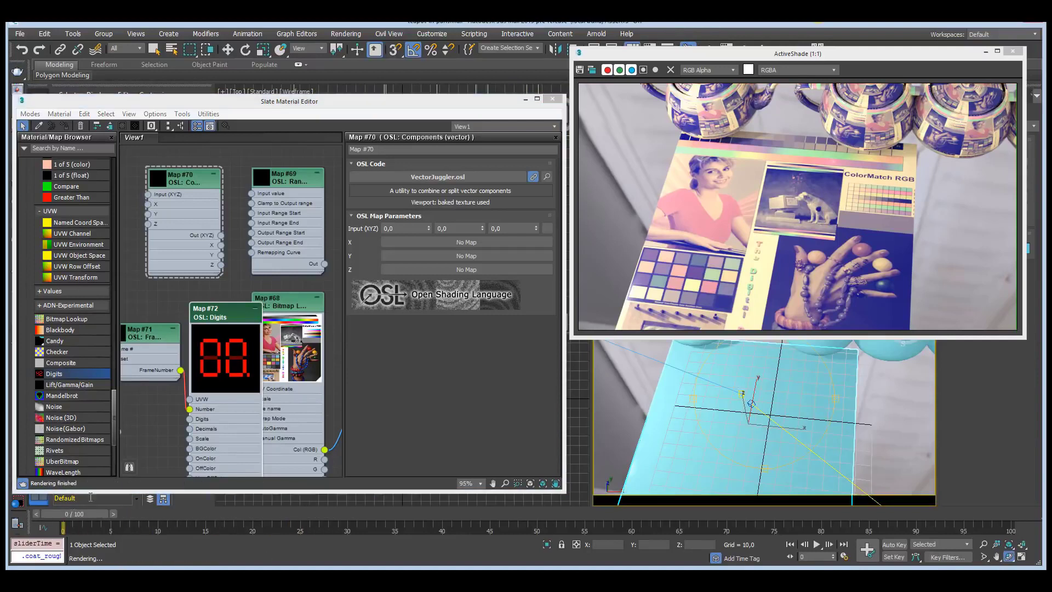
# Delete the Digits map from the node view
pyautogui.moveTo(143, 413); pyautogui.dragTo(187, 406, button='middle')
pyautogui.click(248, 306)
pyautogui.press('Delete')
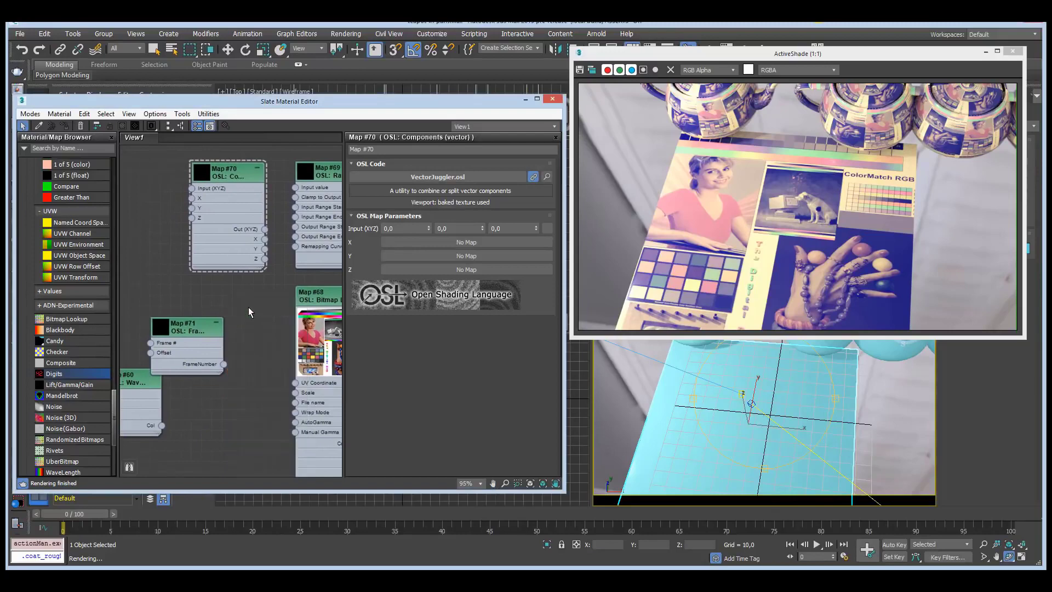
# Add a Material ID map above the Range/Remapper node and connect its Col output to the Physical Material's Base Color Map
pyautogui.moveTo(114, 403); pyautogui.dragTo(111, 372)
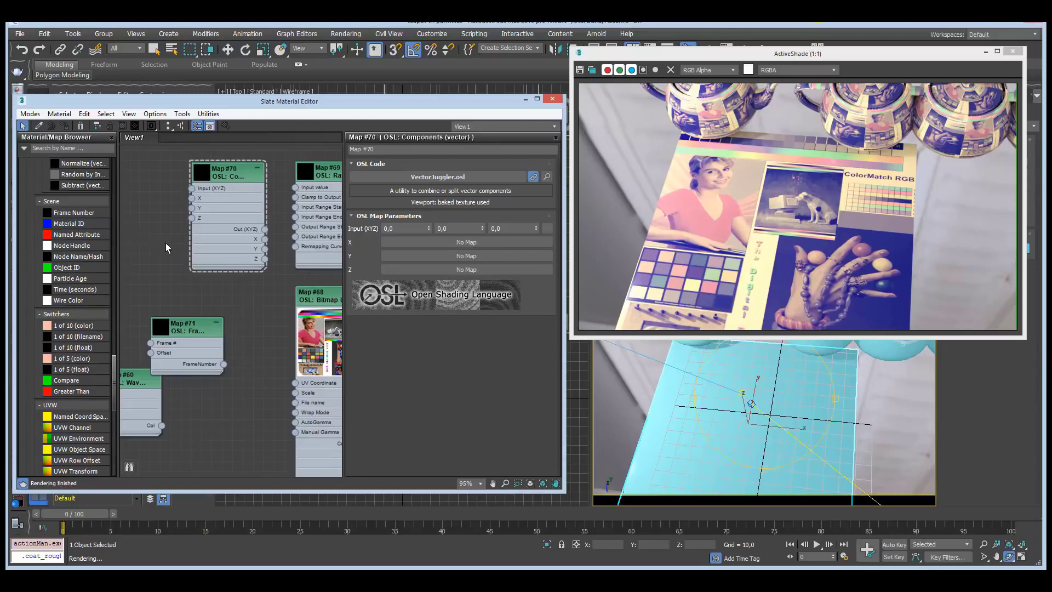
pyautogui.scroll(-4, 138, 267)
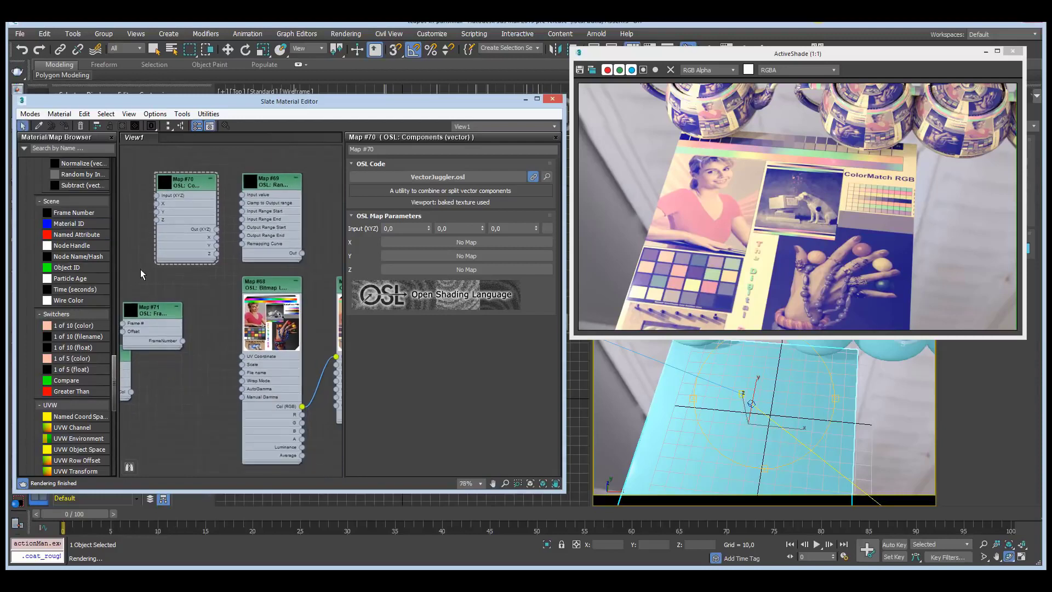
pyautogui.moveTo(81, 222); pyautogui.dragTo(231, 167)
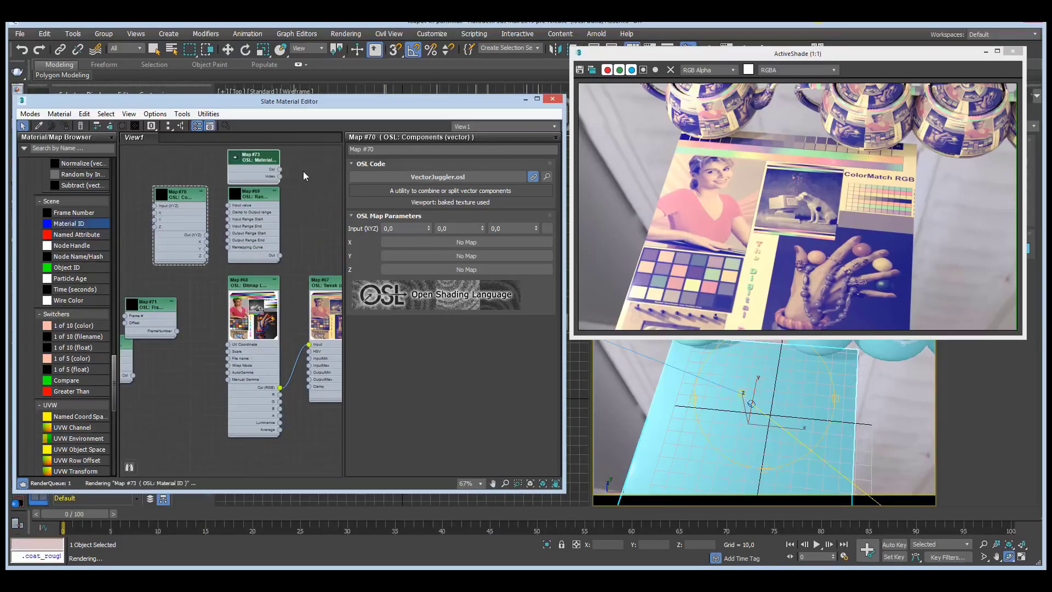
pyautogui.moveTo(304, 171); pyautogui.dragTo(198, 190, button='middle')
pyautogui.moveTo(189, 185); pyautogui.dragTo(336, 396)
pyautogui.moveTo(336, 400); pyautogui.dragTo(268, 396, button='middle')
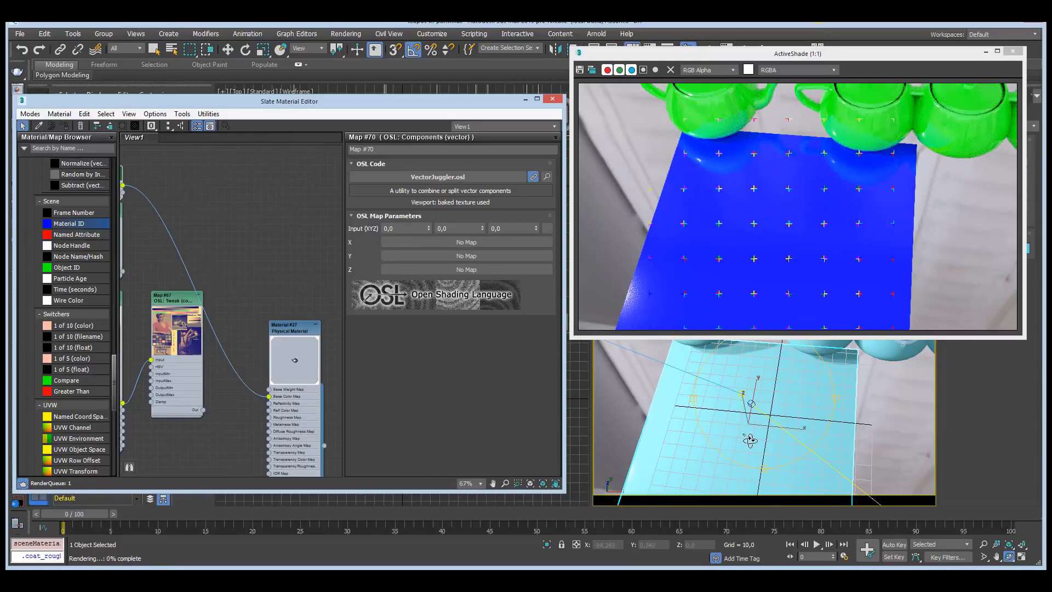
pyautogui.scroll(-10, 750, 433)
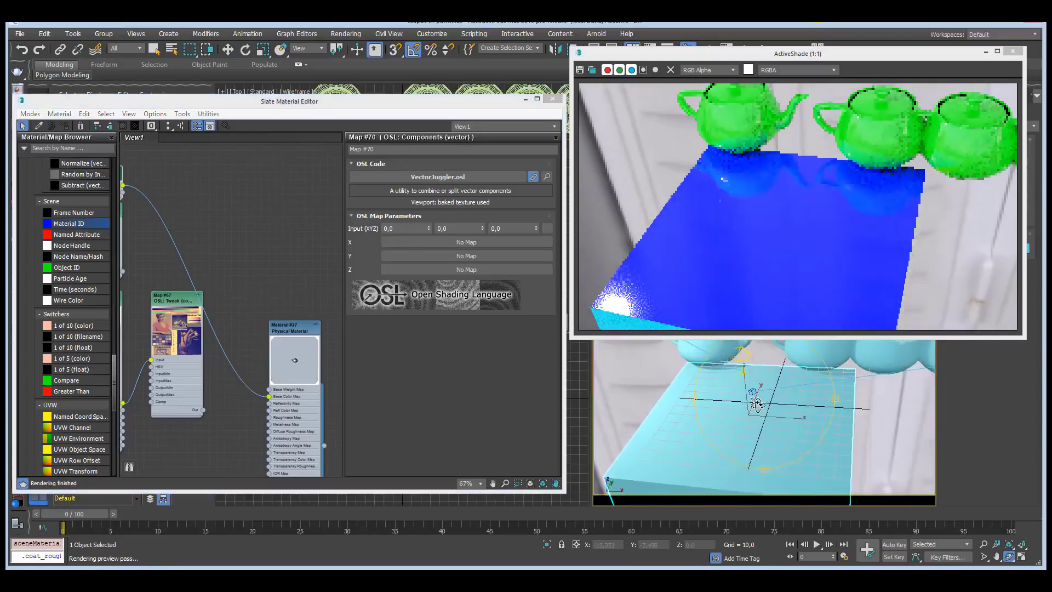
pyautogui.keyDown('alt'); pyautogui.moveTo(763, 403); pyautogui.dragTo(814, 394, button='middle'); pyautogui.keyUp('alt')
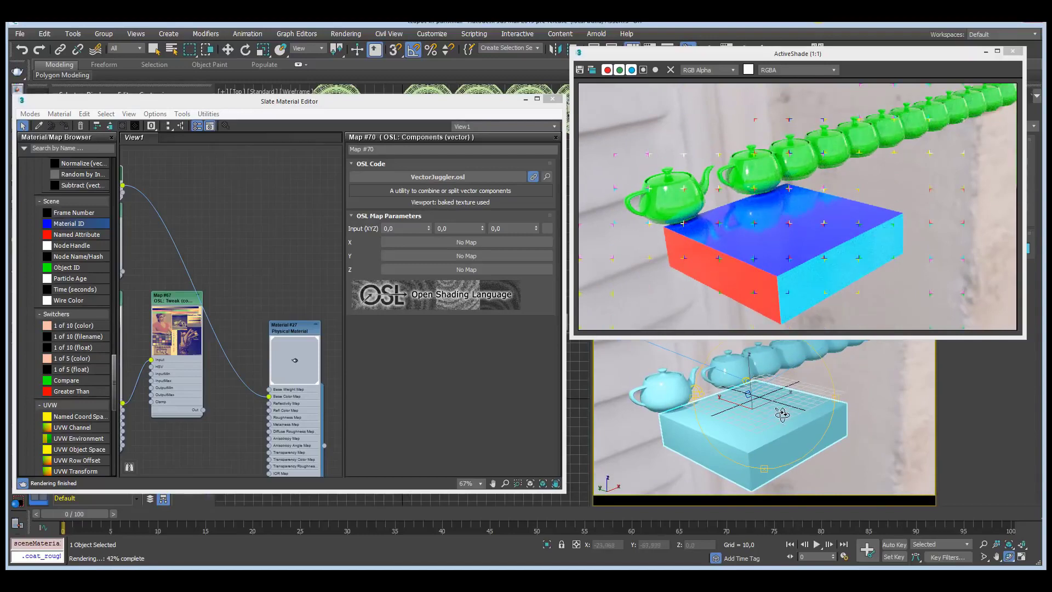
pyautogui.moveTo(782, 416); pyautogui.dragTo(771, 421)
# Add a Named Attribute map from the OSL scene maps beside the Material ID node
pyautogui.moveTo(208, 233); pyautogui.dragTo(264, 242, button='middle')
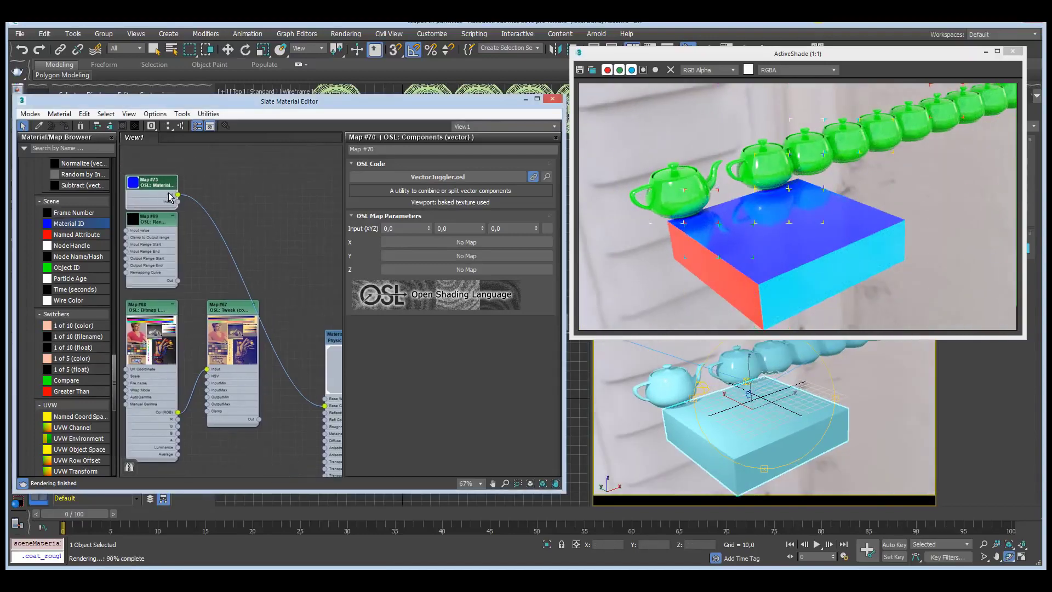
pyautogui.moveTo(238, 205); pyautogui.dragTo(260, 191, button='middle')
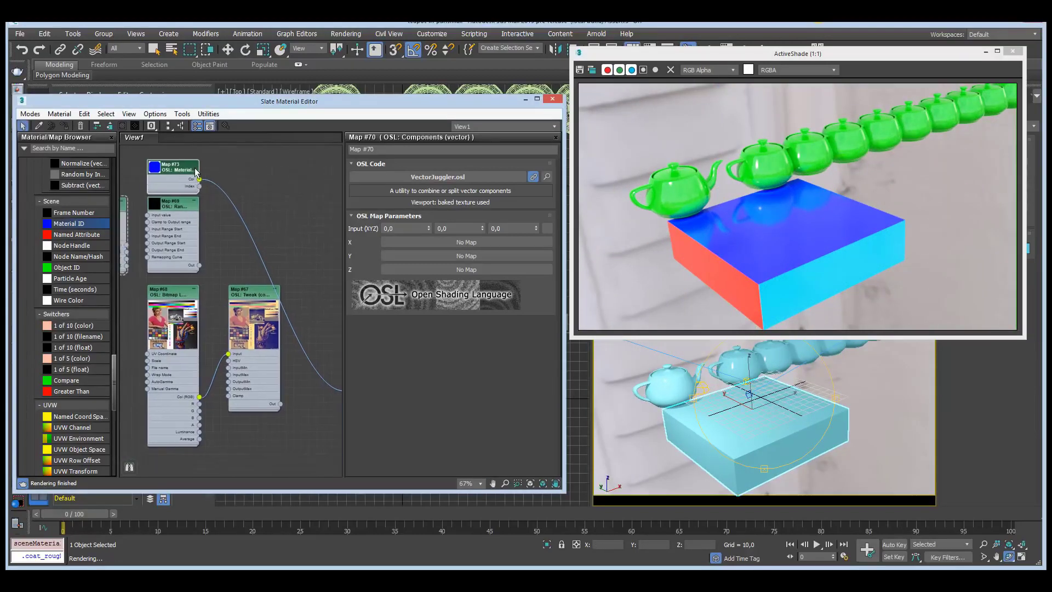
pyautogui.click(67, 234)
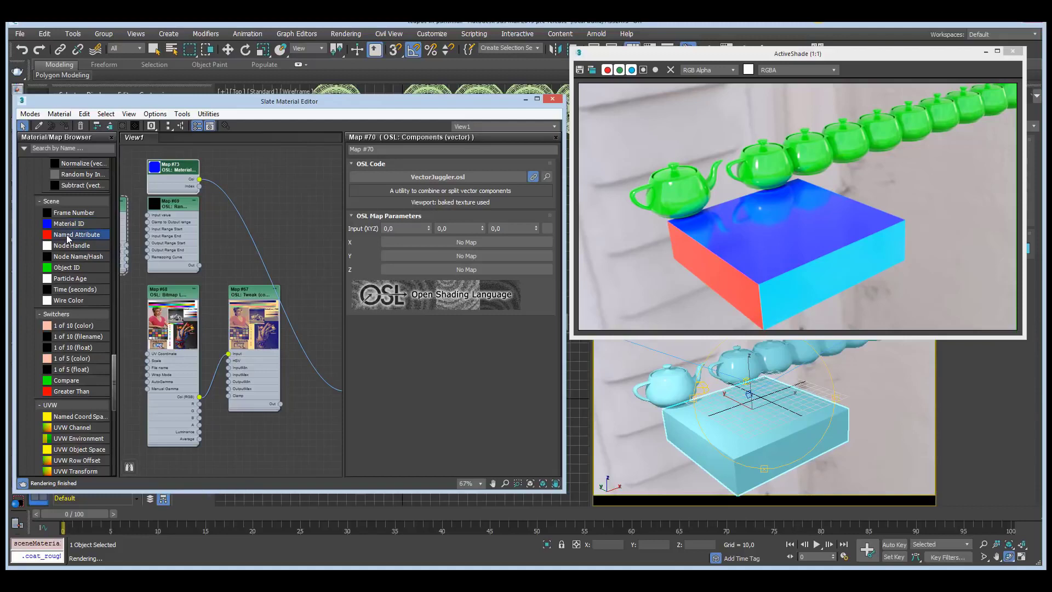
pyautogui.click(287, 177)
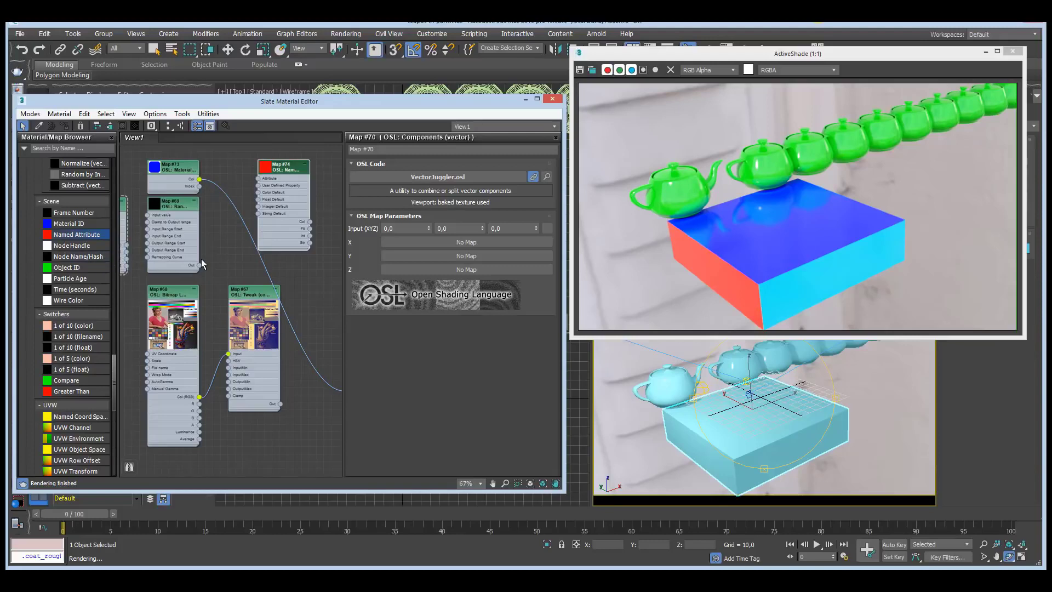
# Add a Node Name/Hash map below the Tweak node, open its parameters and enlarge its preview
pyautogui.moveTo(202, 260); pyautogui.dragTo(210, 226, button='middle')
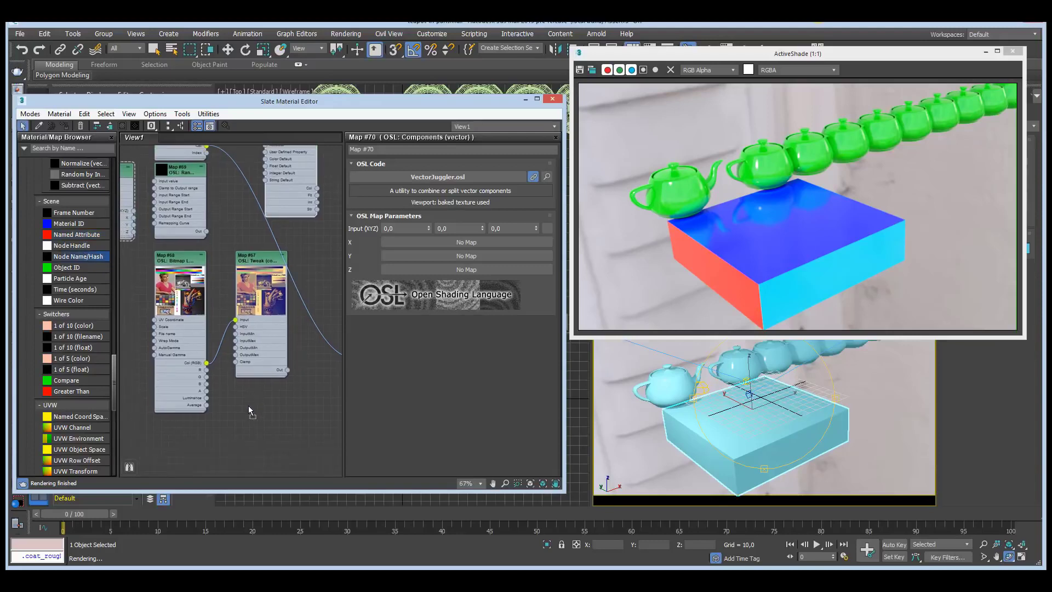
pyautogui.moveTo(248, 405); pyautogui.dragTo(255, 398)
pyautogui.moveTo(255, 399); pyautogui.dragTo(208, 368, button='middle')
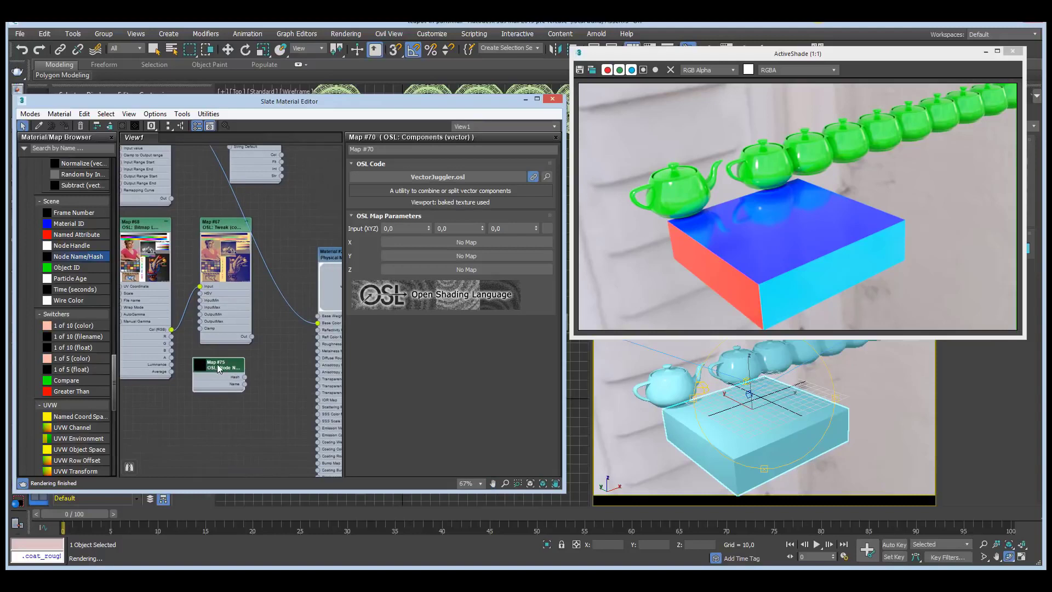
pyautogui.doubleClick(218, 366)
pyautogui.doubleClick(204, 366)
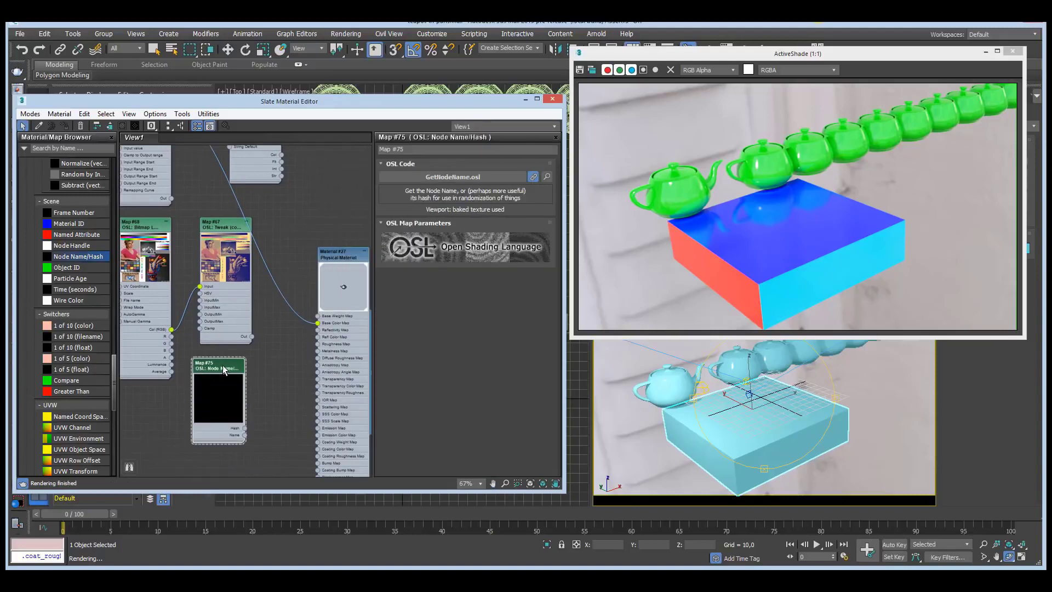
# Reposition the Node Name/Hash node so it sits aligned directly below the Tweak node
pyautogui.moveTo(223, 365); pyautogui.dragTo(221, 351)
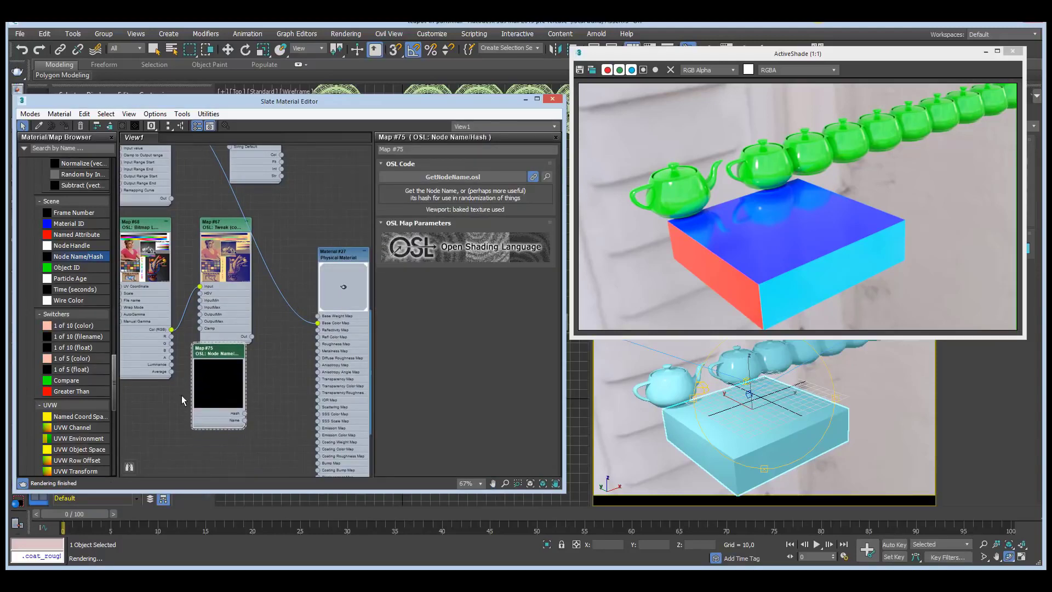
pyautogui.moveTo(271, 420); pyautogui.dragTo(219, 388, button='middle')
pyautogui.scroll(4, 199, 392)
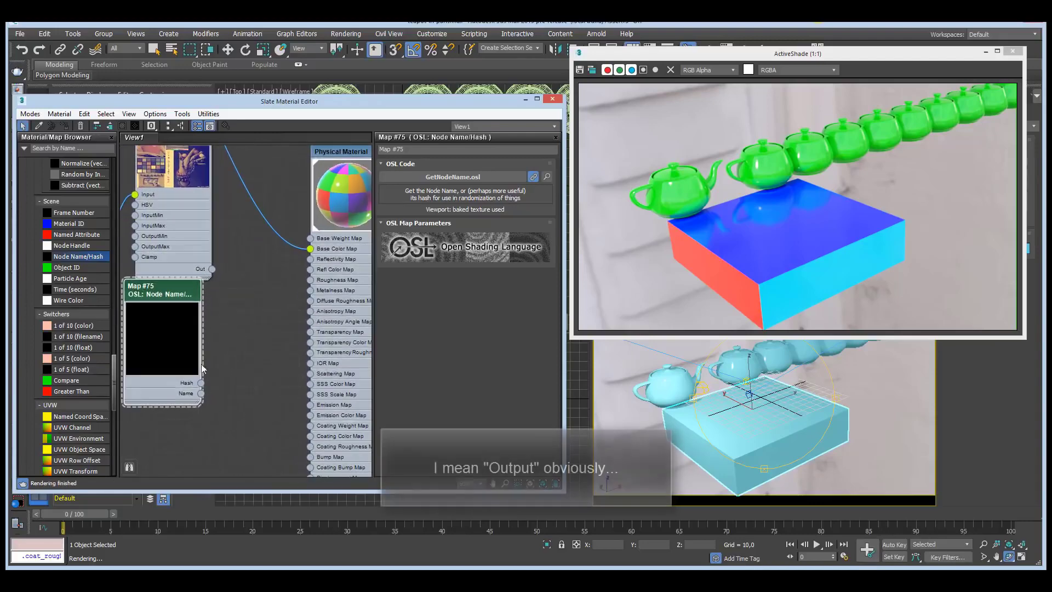
pyautogui.moveTo(201, 393); pyautogui.dragTo(223, 400)
pyautogui.click(245, 376)
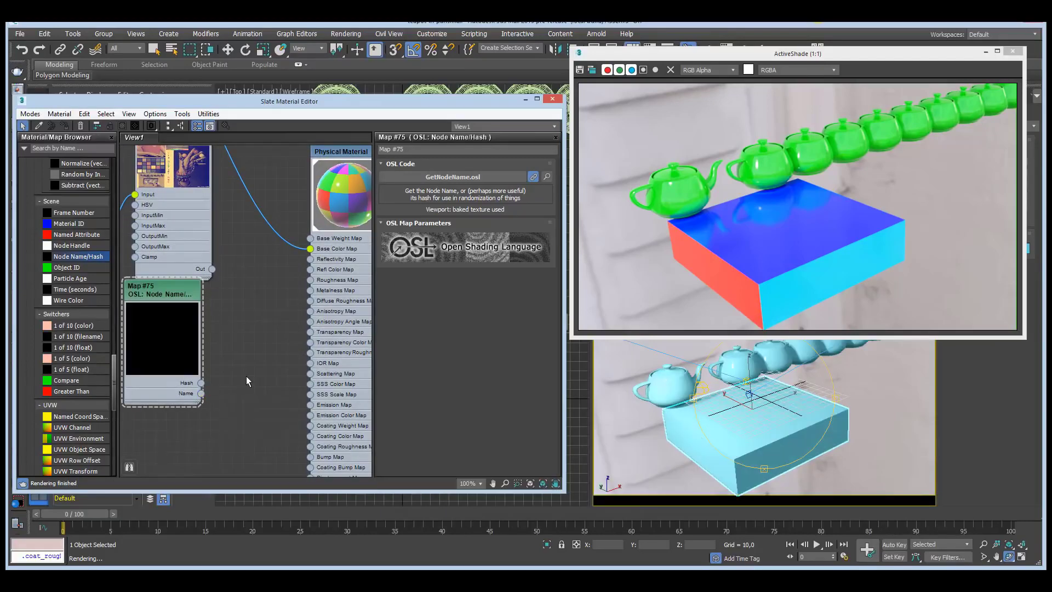
pyautogui.moveTo(182, 296)
pyautogui.mouseDown()
pyautogui.moveTo(182, 320)
pyautogui.moveTo(185, 310)
pyautogui.mouseUp()
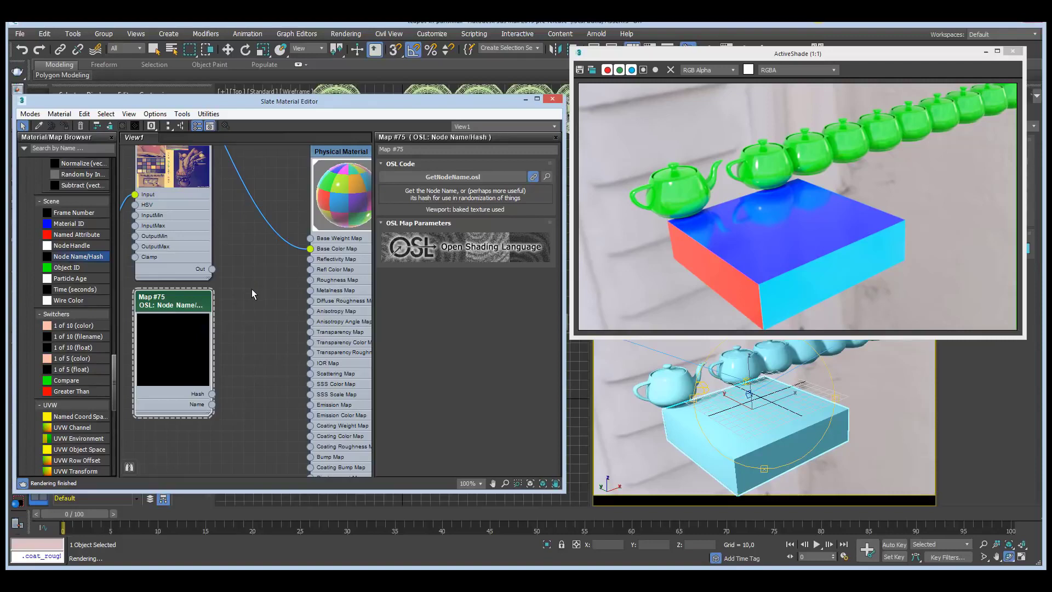
# Add an Object ID map below the Node Name/Hash node and connect its Col output to the Physical Material's Base Color Map
pyautogui.scroll(-2, 250, 287)
pyautogui.moveTo(249, 287); pyautogui.dragTo(264, 244, button='middle')
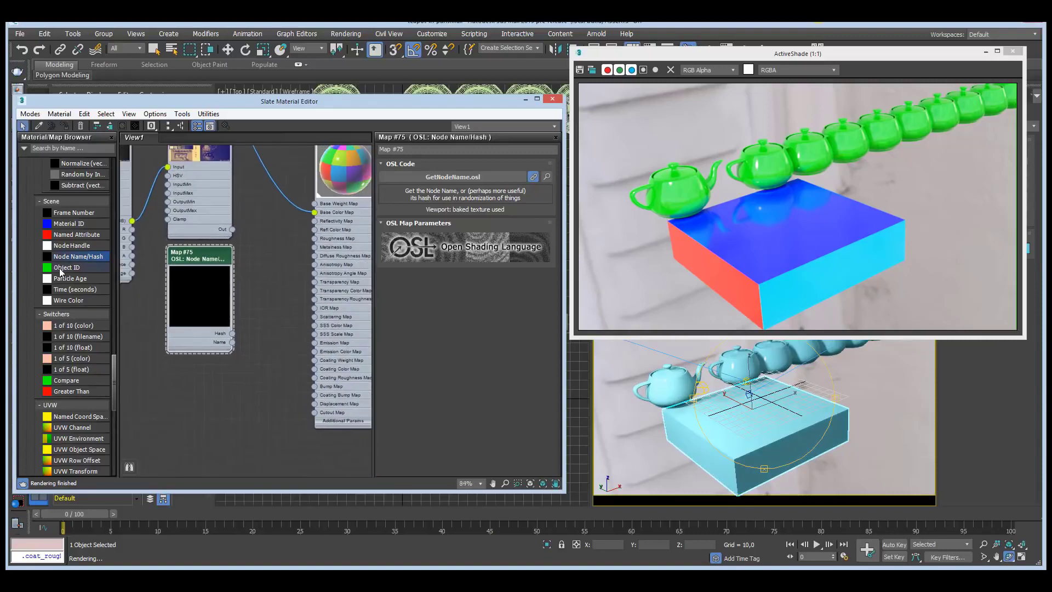
pyautogui.moveTo(60, 271); pyautogui.dragTo(316, 213)
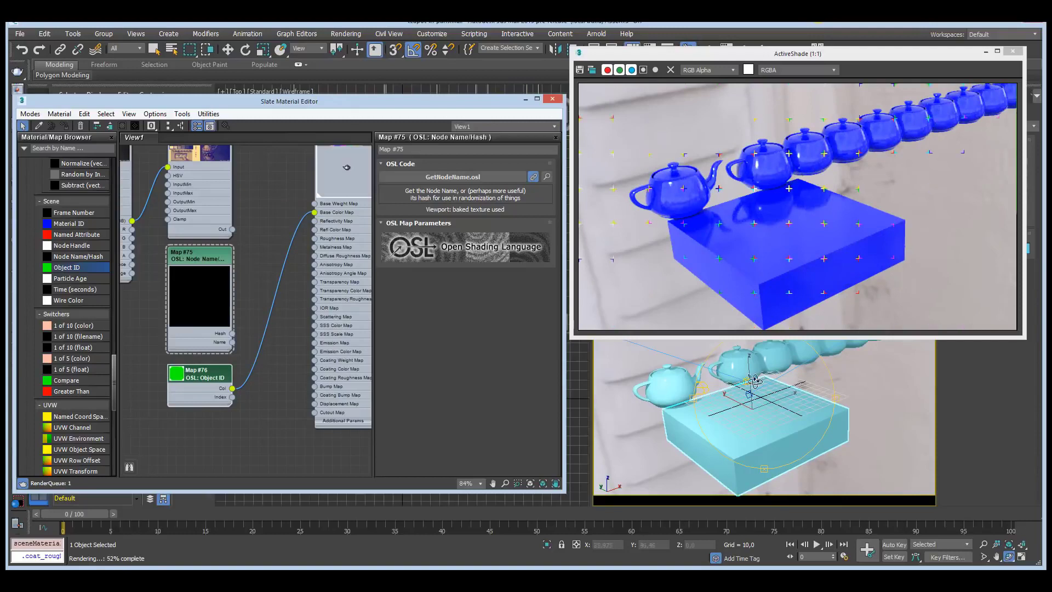
# Set the G-Buffer Object ID of the third teapot in the row to 2 and restart the ActiveShade rendering
pyautogui.click(154, 50)
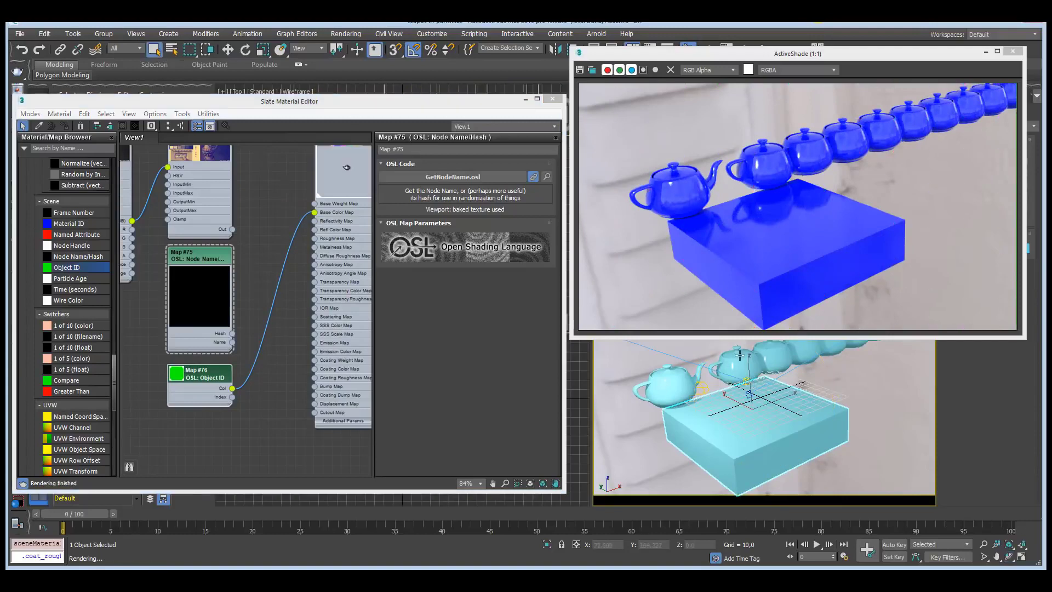
pyautogui.rightClick(772, 351)
pyautogui.moveTo(825, 469)
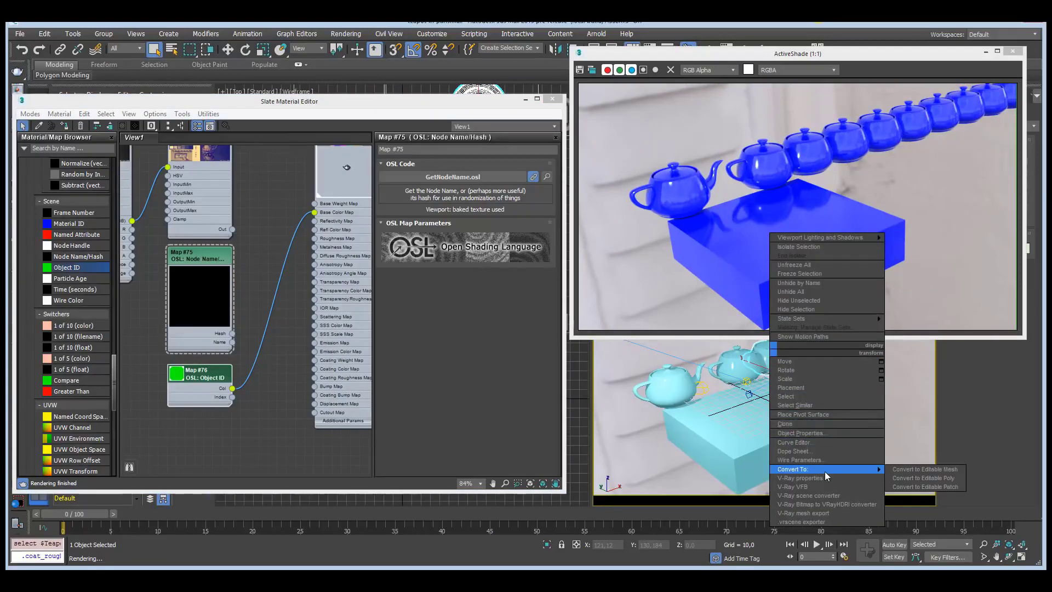
pyautogui.click(824, 433)
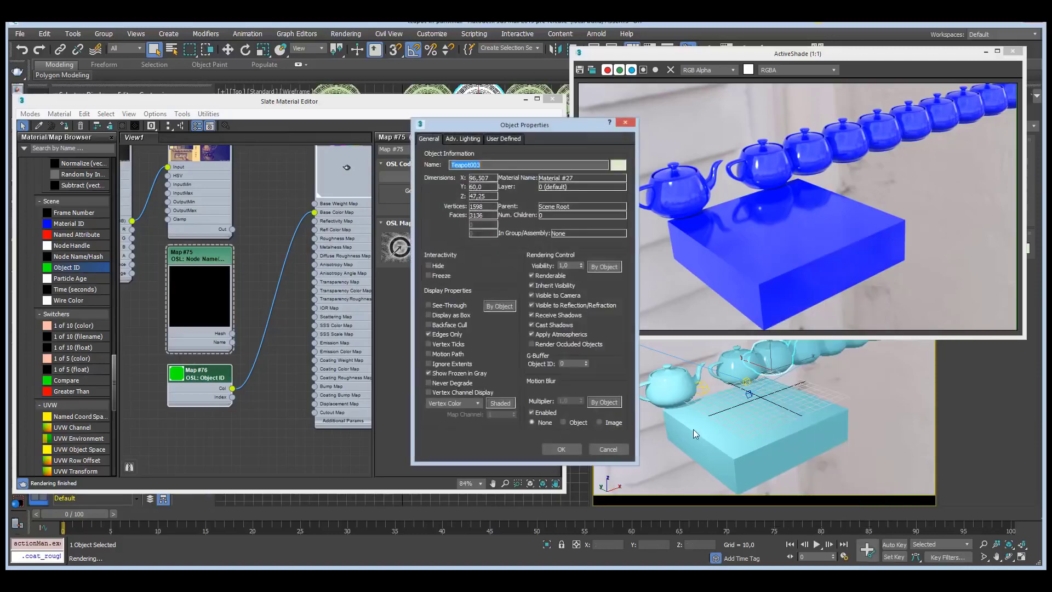
pyautogui.click(585, 362)
pyautogui.click(585, 362)
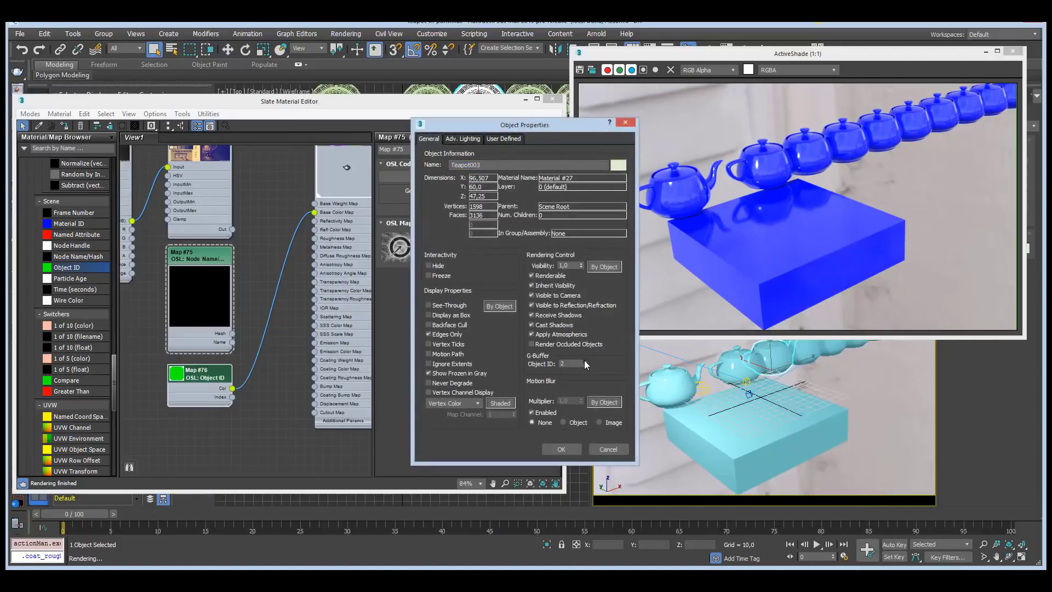
pyautogui.click(561, 449)
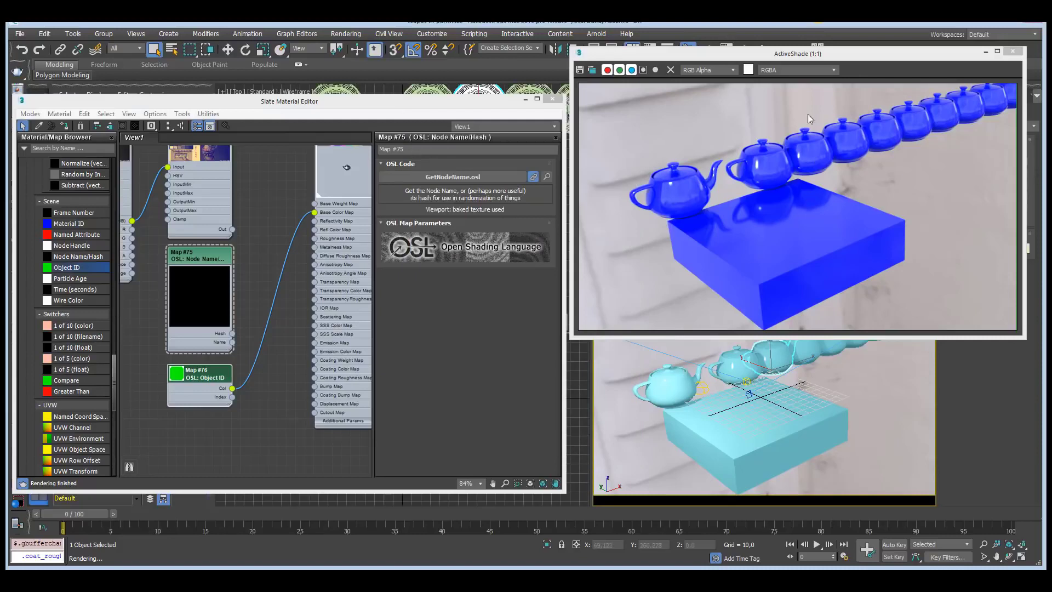
pyautogui.moveTo(844, 57); pyautogui.dragTo(834, 74)
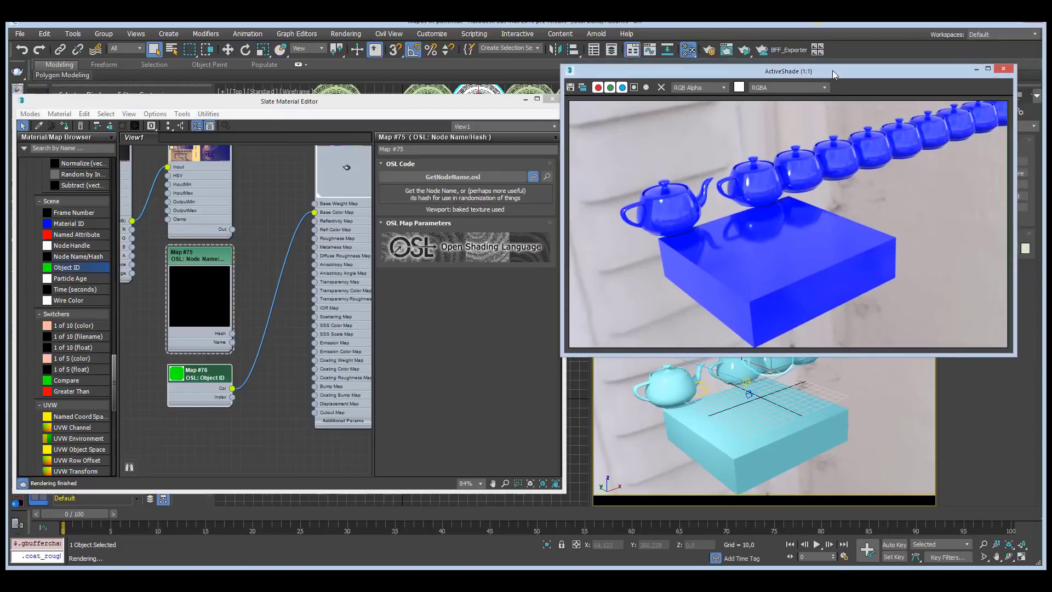
pyautogui.click(745, 50)
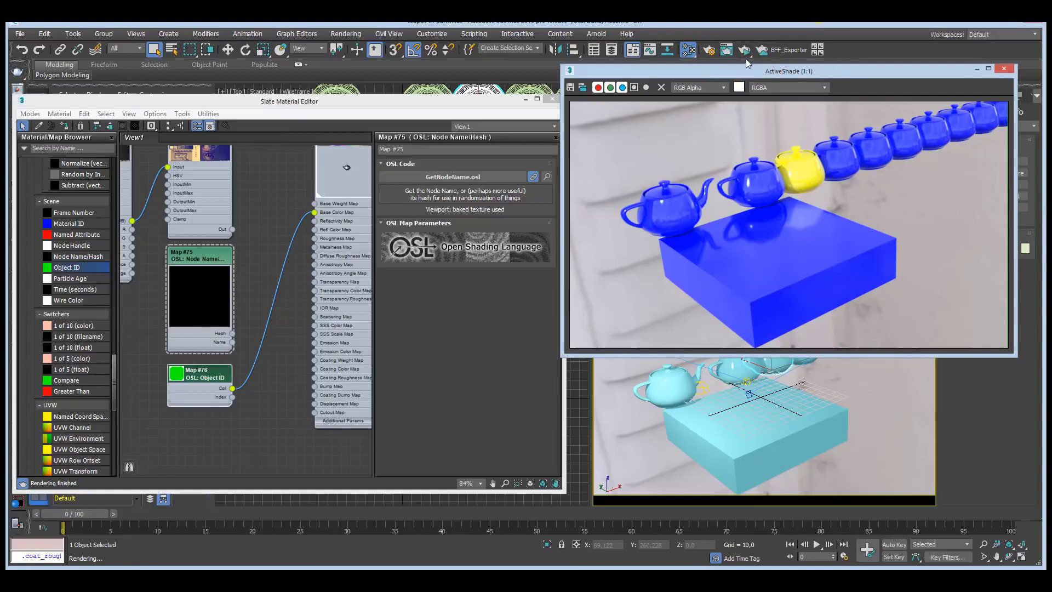
# Raise the G-Buffer Object ID of the fourth teapot in the row by three and refresh the ActiveShade rendering
pyautogui.moveTo(834, 73); pyautogui.dragTo(831, 59)
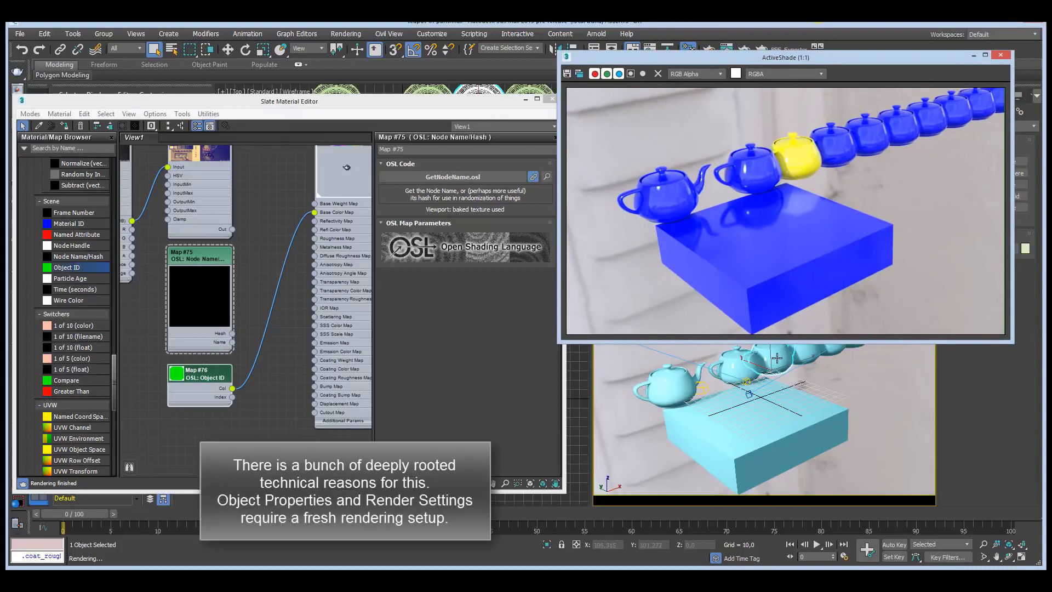
pyautogui.click(803, 352)
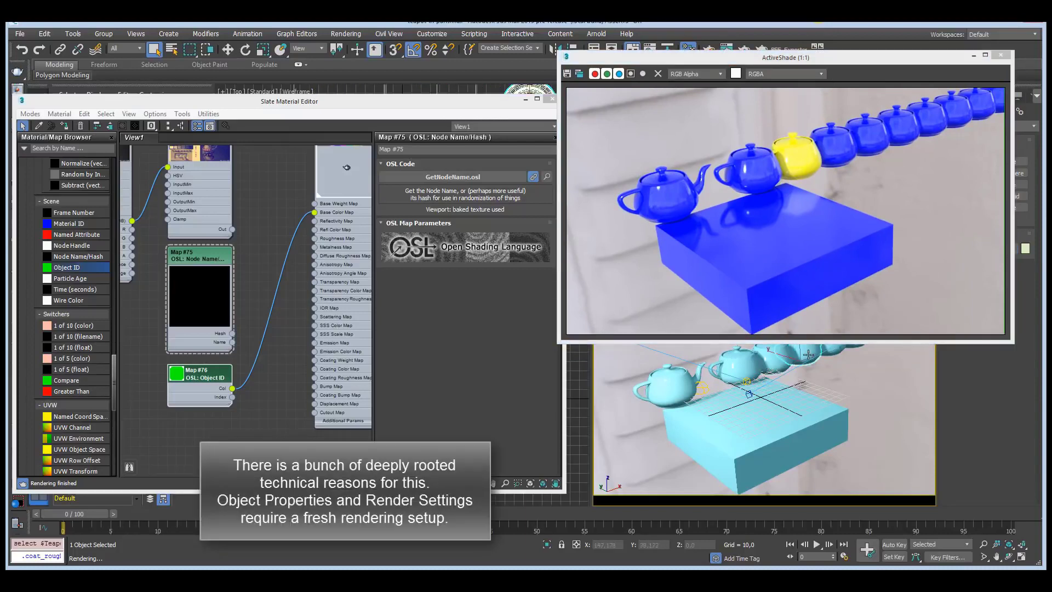
pyautogui.rightClick(807, 354)
pyautogui.click(849, 436)
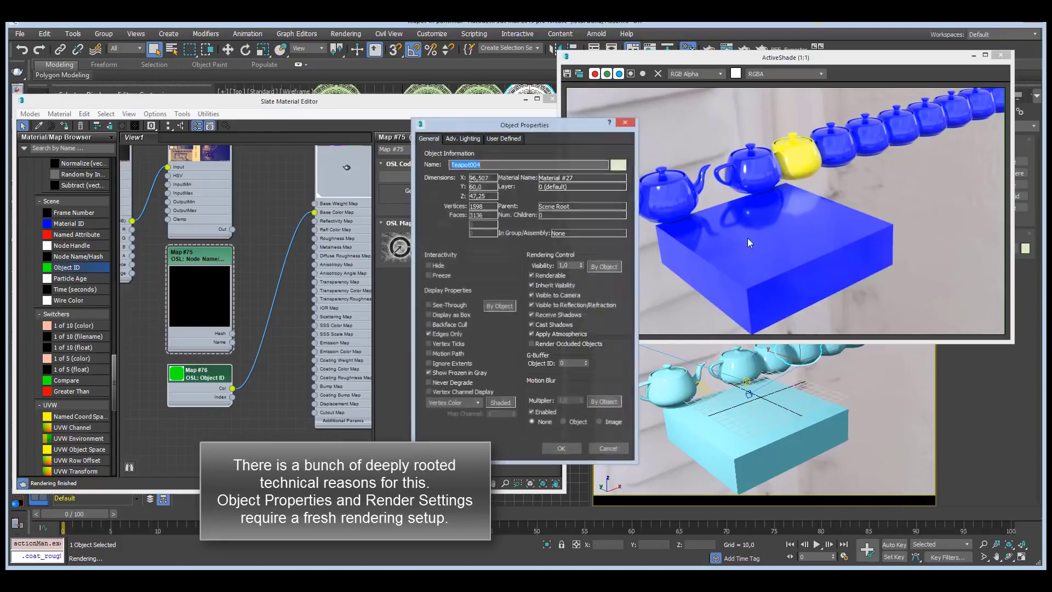
pyautogui.click(584, 362)
pyautogui.click(585, 362)
pyautogui.click(585, 362)
pyautogui.click(563, 449)
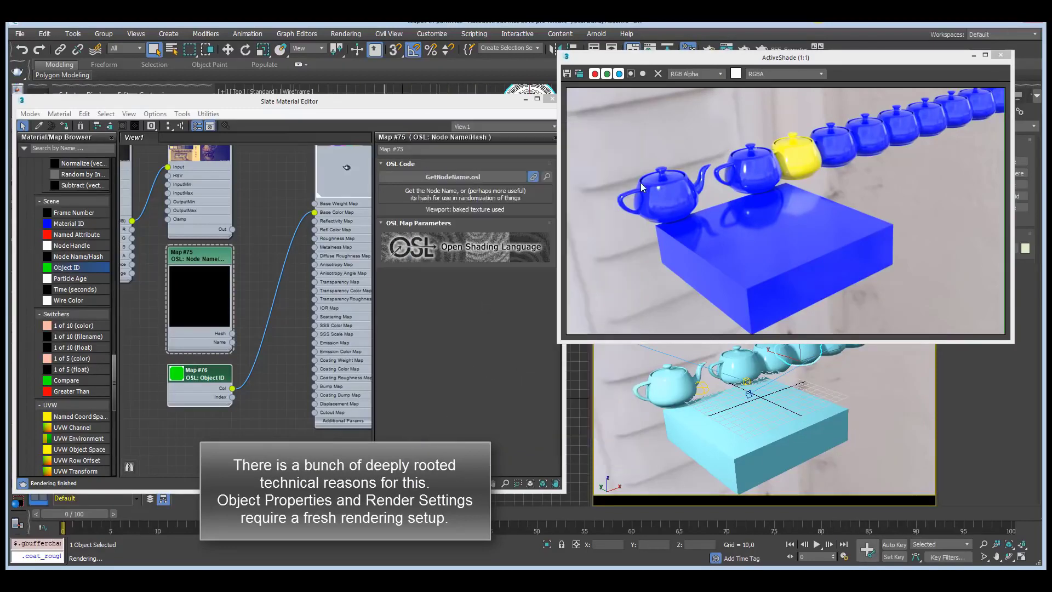
pyautogui.moveTo(734, 62); pyautogui.dragTo(734, 69)
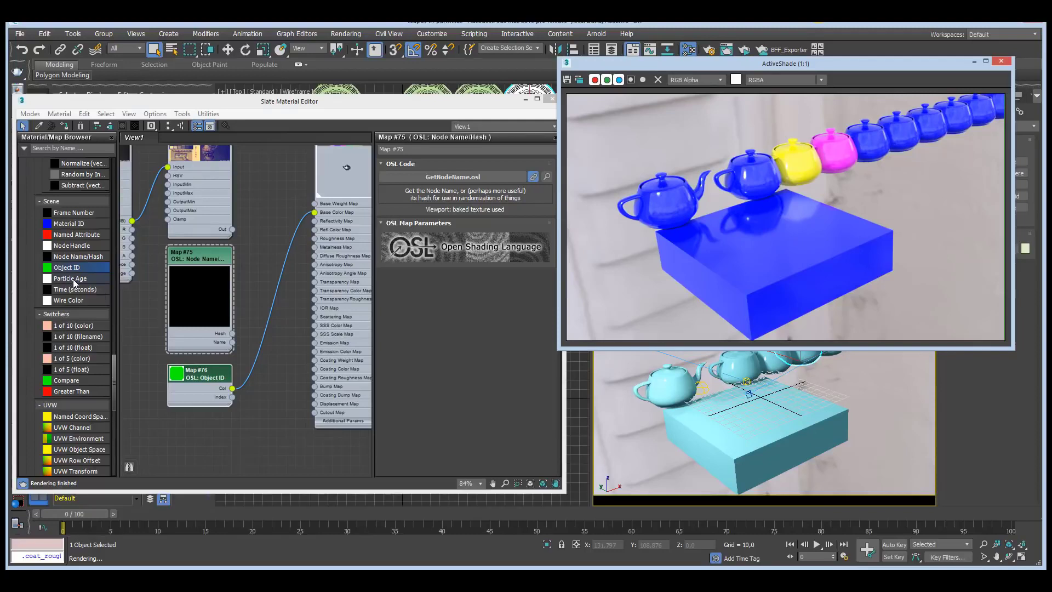
# Add a Wire Color map beside the Tweak node and connect its Col output to the Physical Material's Base Color Map
pyautogui.click(132, 312)
pyautogui.scroll(-2, 131, 312)
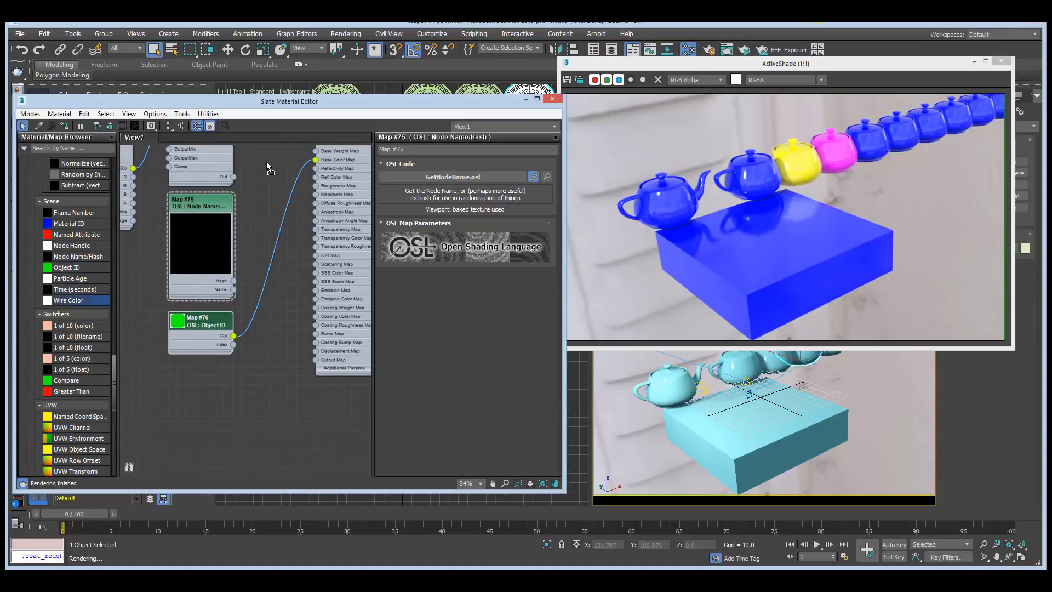
pyautogui.moveTo(267, 166); pyautogui.dragTo(242, 226, button='middle')
pyautogui.moveTo(68, 300); pyautogui.dragTo(211, 174)
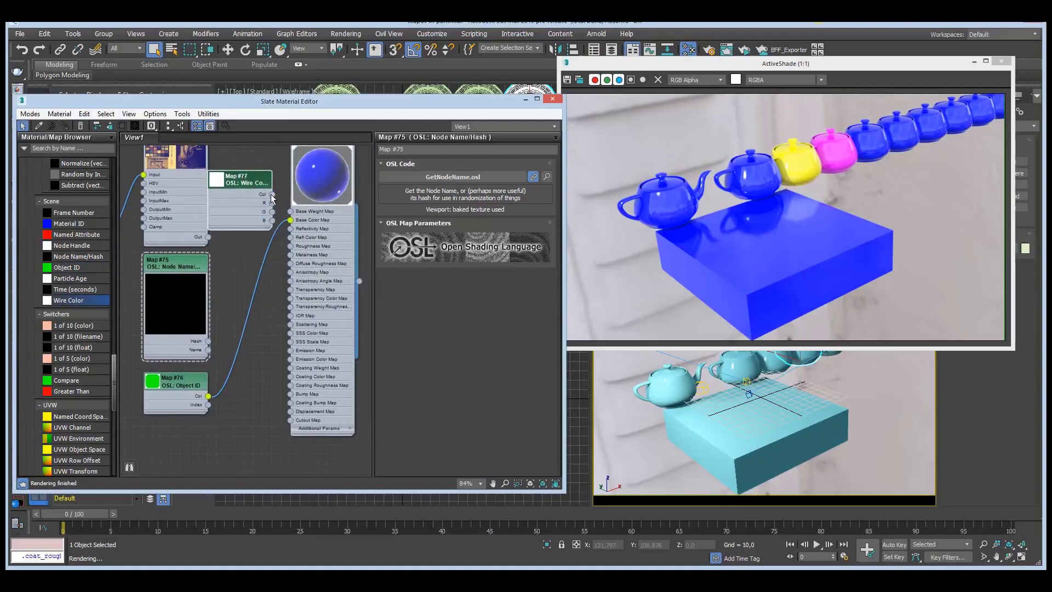
pyautogui.moveTo(272, 196); pyautogui.dragTo(290, 220)
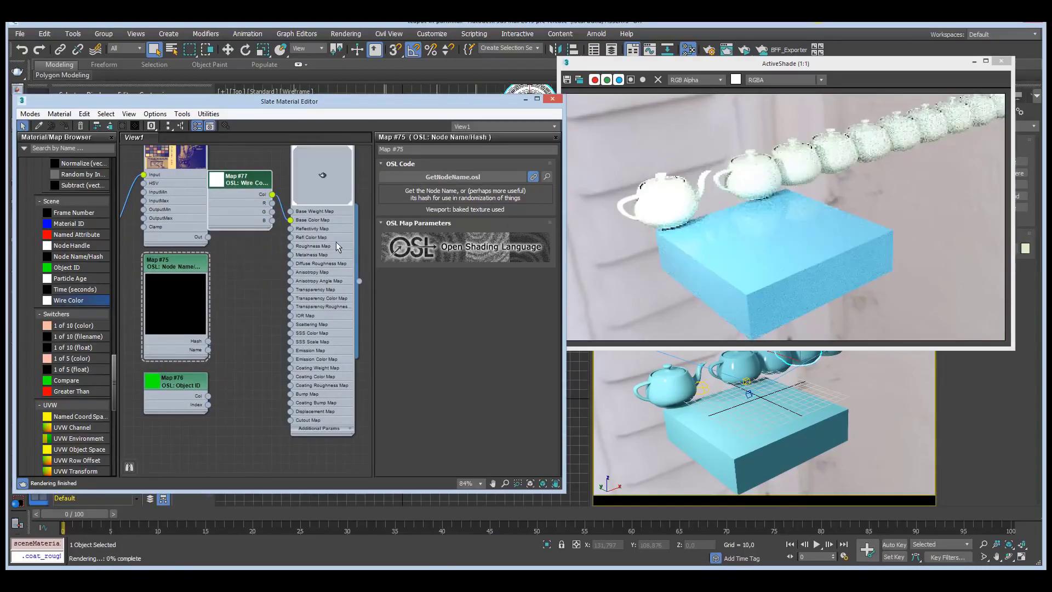
pyautogui.moveTo(271, 247); pyautogui.dragTo(255, 255, button='middle')
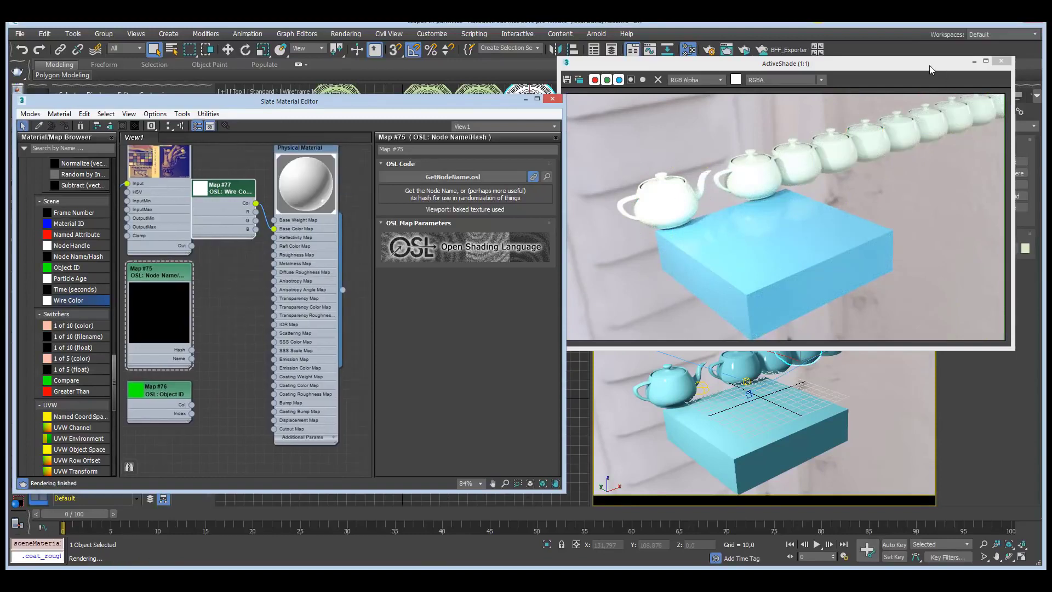
# Change the object color of the first teapot to light red and restart the ActiveShade rendering
pyautogui.moveTo(929, 65); pyautogui.dragTo(853, 80)
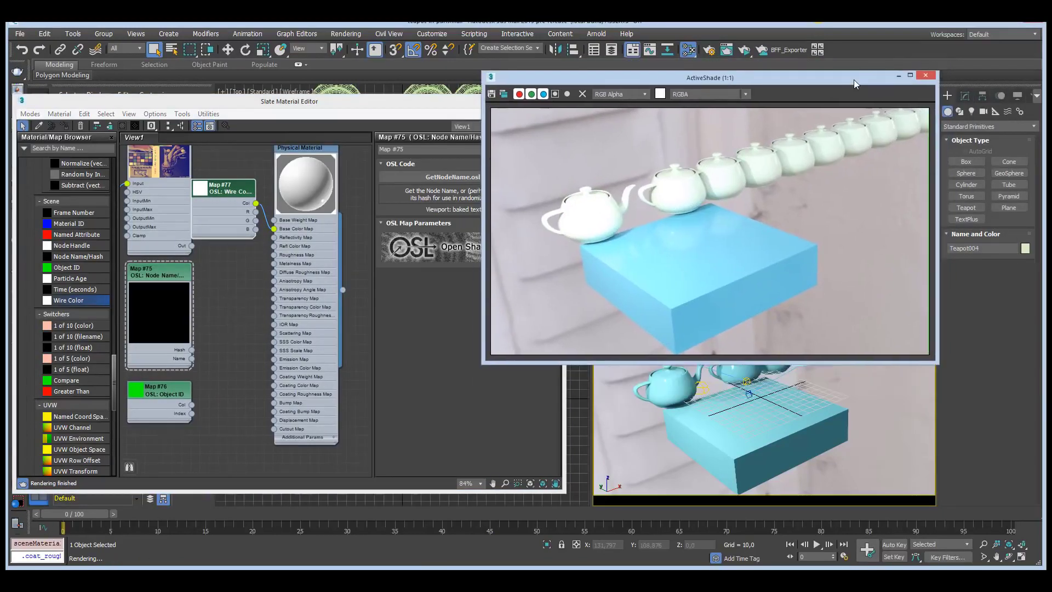
pyautogui.click(679, 386)
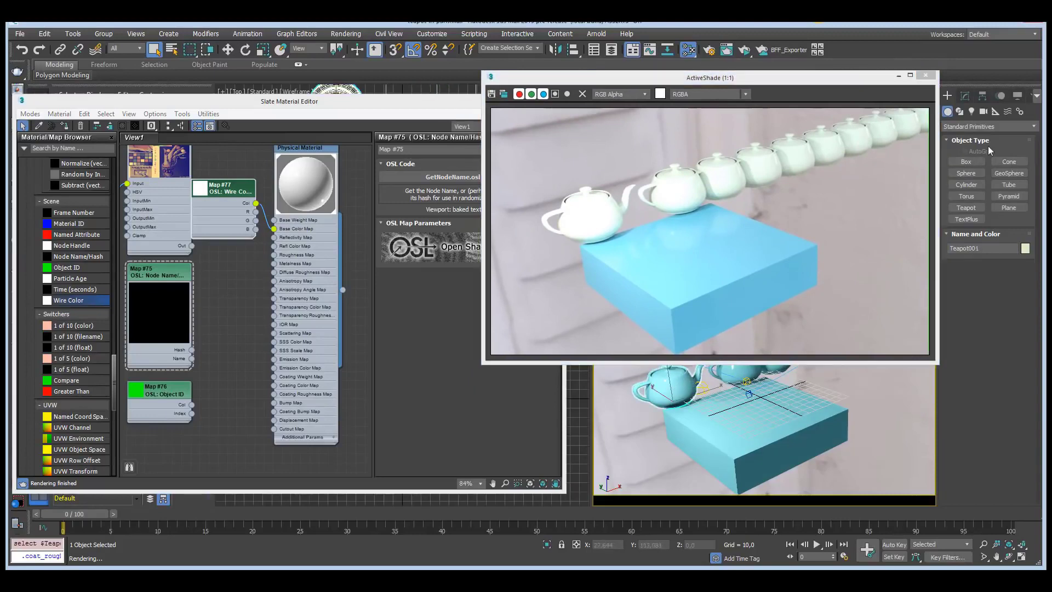
pyautogui.moveTo(875, 83); pyautogui.dragTo(823, 100)
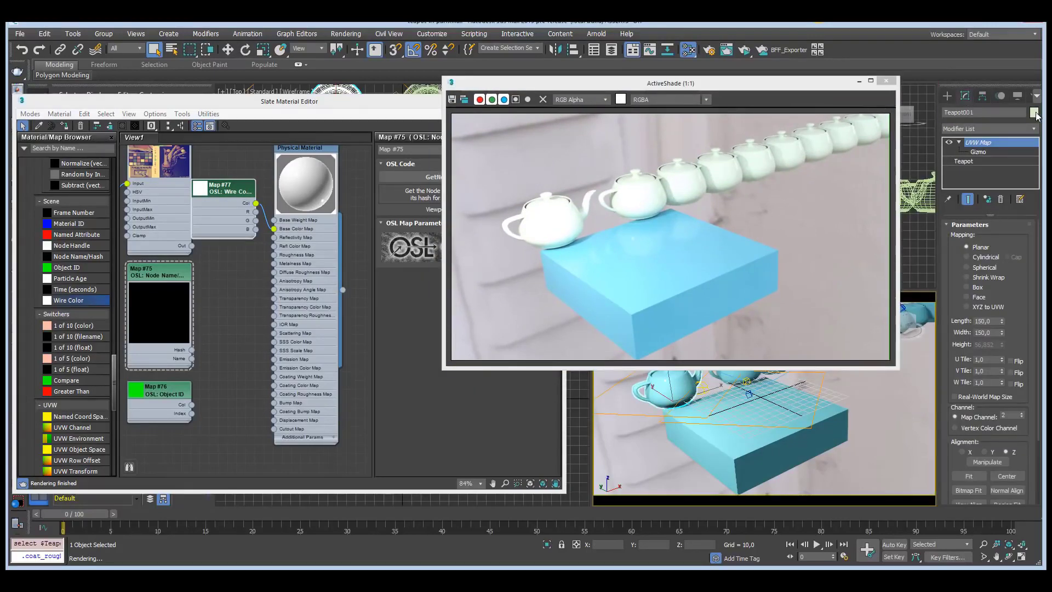
pyautogui.click(1034, 113)
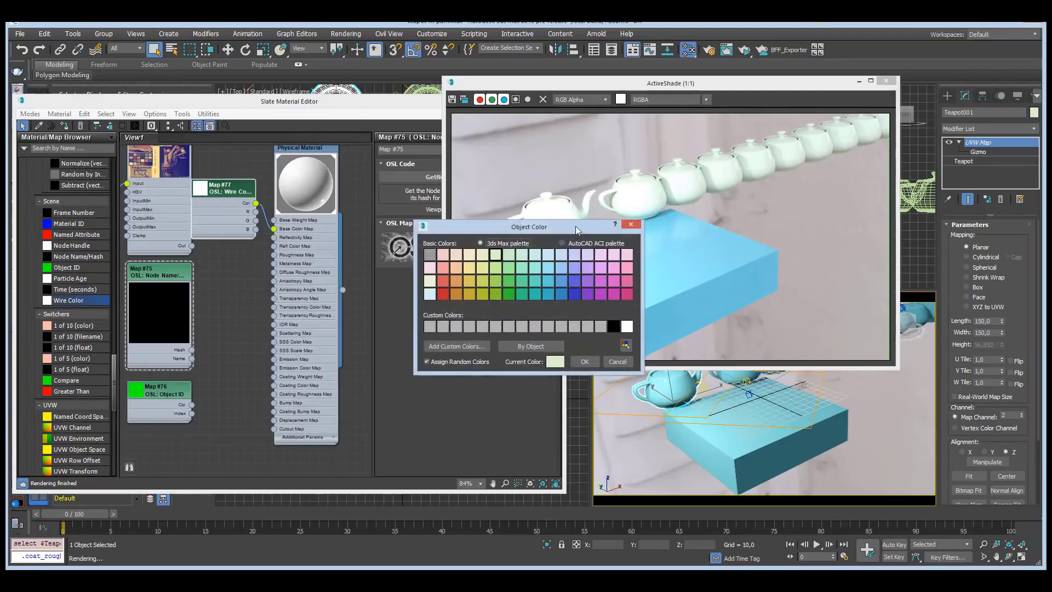
pyautogui.click(442, 268)
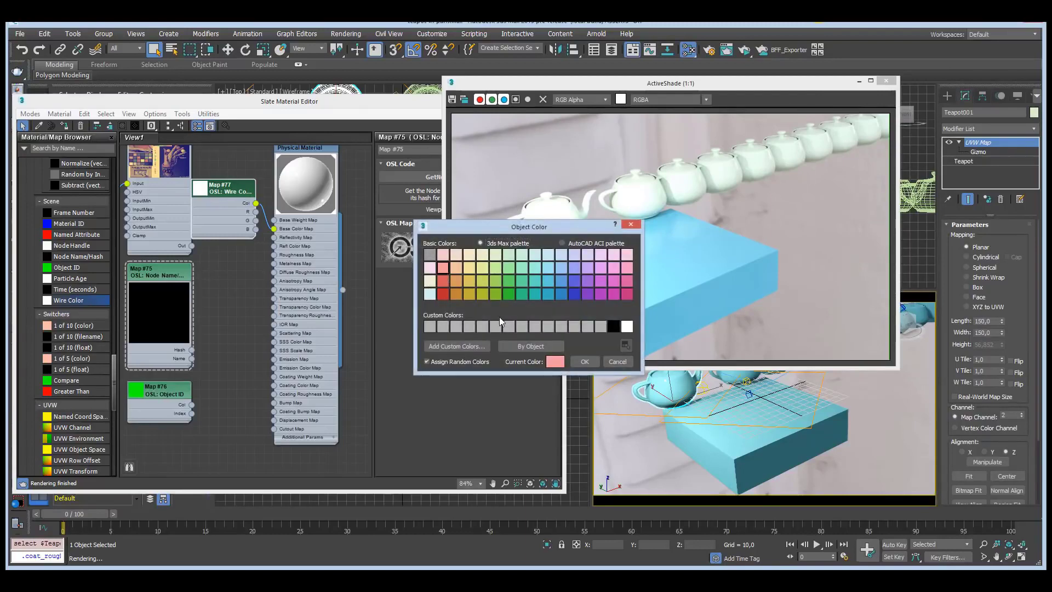
pyautogui.click(583, 361)
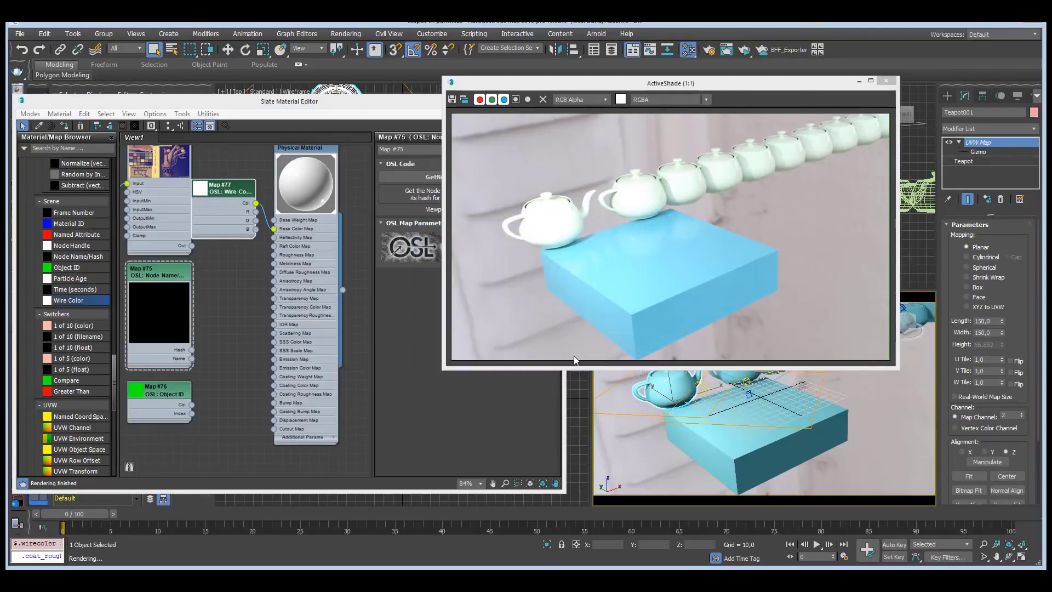
pyautogui.click(744, 53)
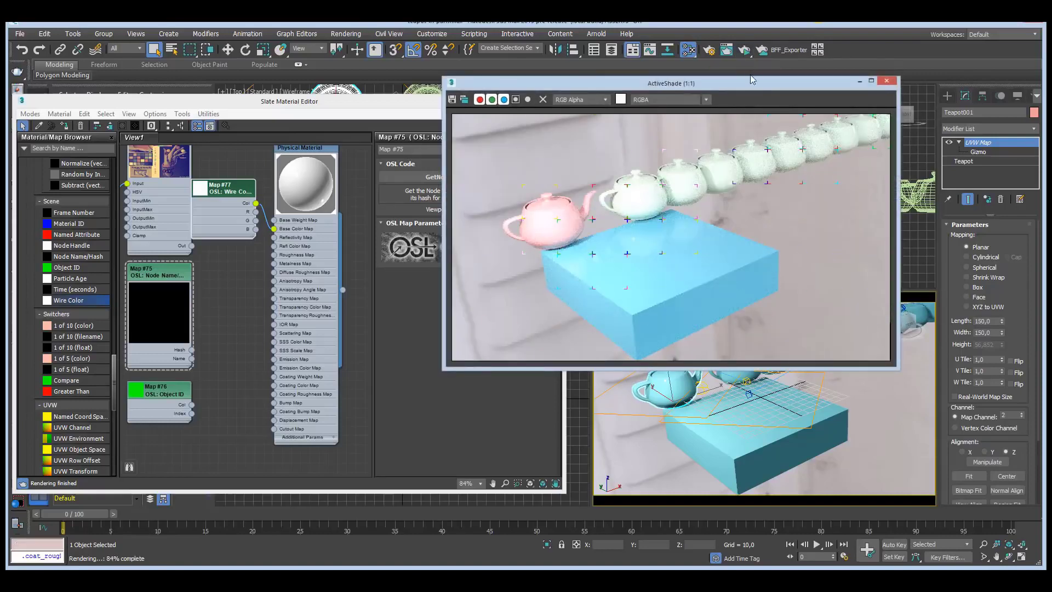
pyautogui.moveTo(751, 83); pyautogui.dragTo(833, 49)
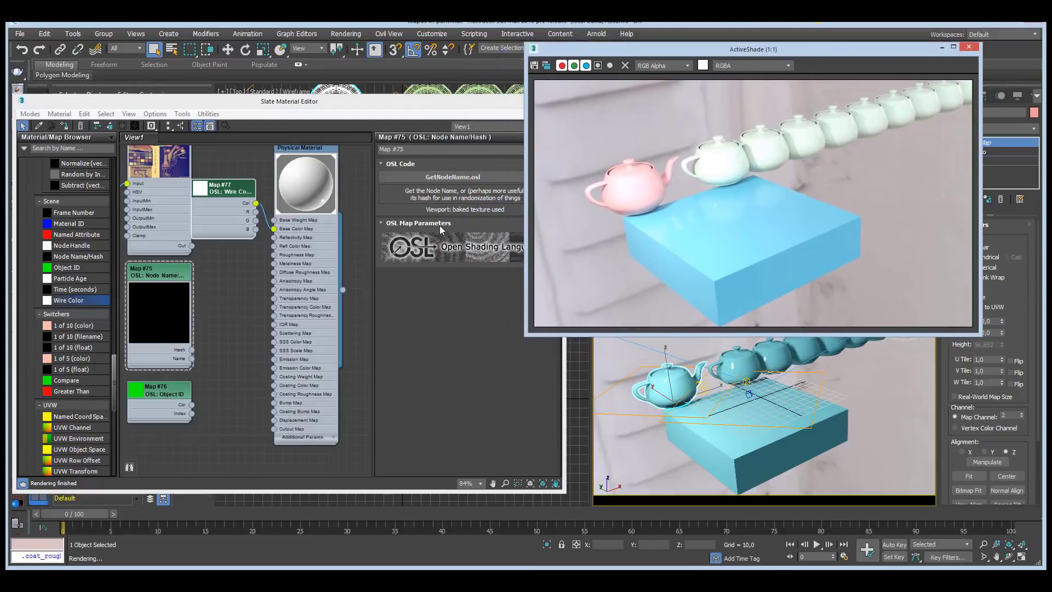
# Move the Named Attribute node next to the Wire Color node and open its parameters
pyautogui.moveTo(253, 274); pyautogui.dragTo(313, 303, button='middle')
pyautogui.scroll(-2, 314, 279)
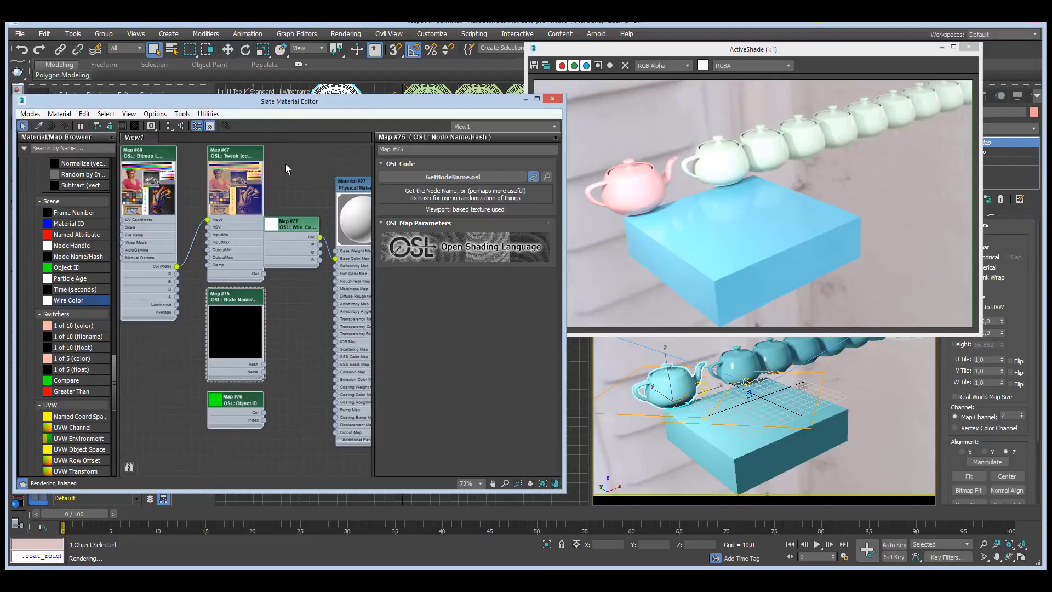
pyautogui.moveTo(252, 155); pyautogui.dragTo(238, 190, button='middle')
pyautogui.scroll(-1, 236, 174)
pyautogui.moveTo(236, 146); pyautogui.dragTo(204, 261)
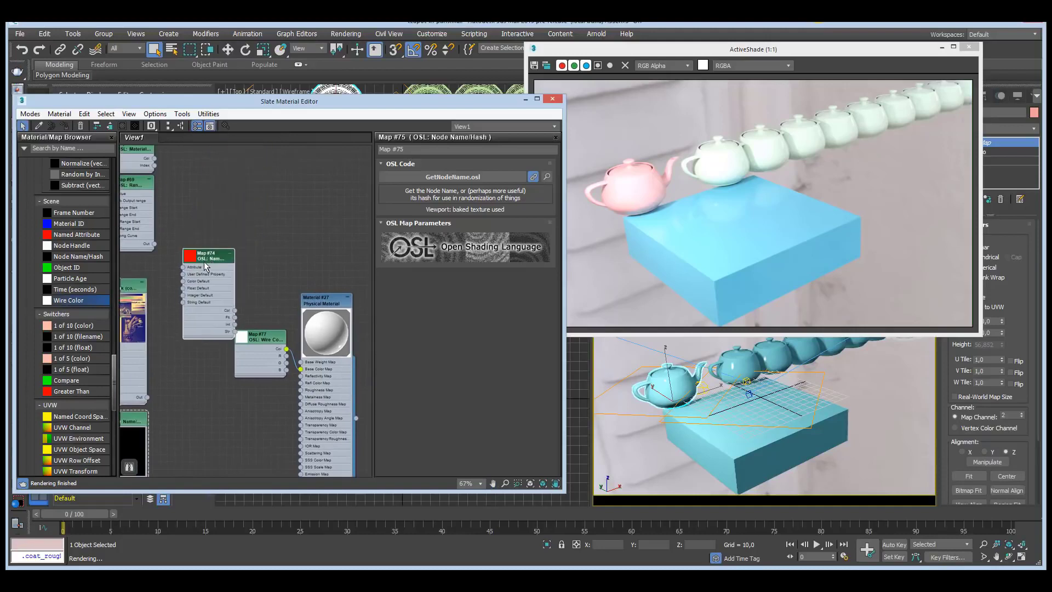
pyautogui.doubleClick(204, 257)
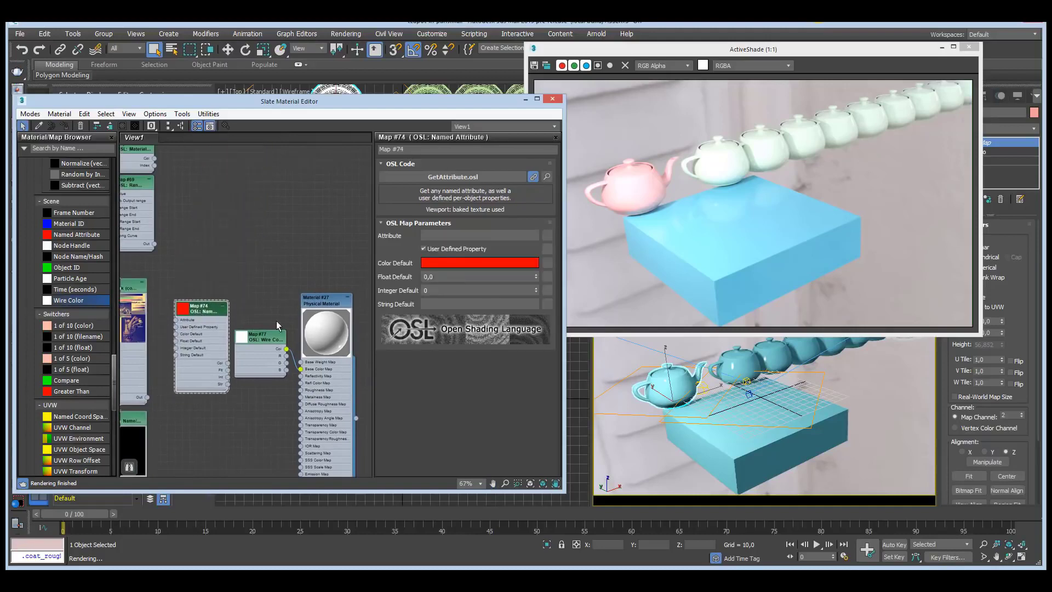
# Open the OSL source code of the Wire Color map to examine how it reads the wire color attribute
pyautogui.moveTo(278, 326); pyautogui.dragTo(277, 241, button='middle')
pyautogui.click(273, 267)
pyautogui.moveTo(274, 268); pyautogui.dragTo(274, 260)
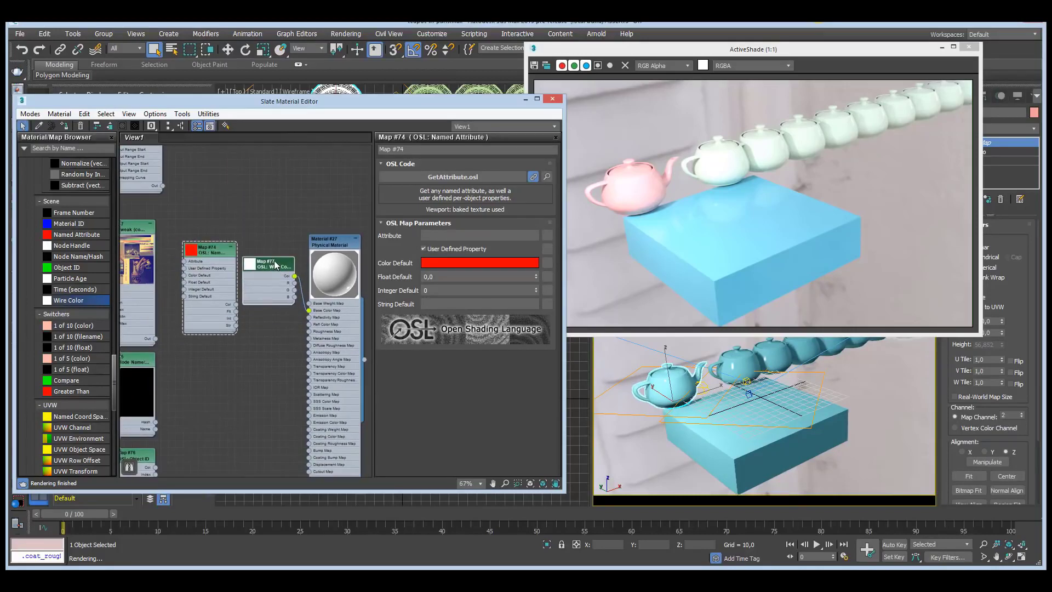
pyautogui.click(548, 177)
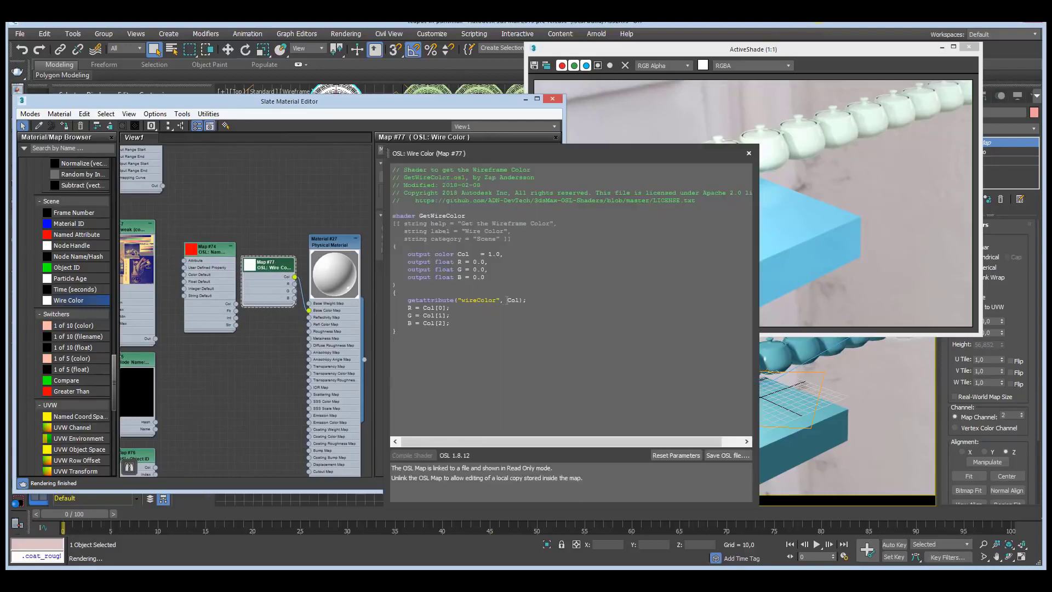
# Move the Wire Color node up and connect the Named Attribute node's Col output to the Physical Material's Base Color Map instead
pyautogui.moveTo(494, 327); pyautogui.dragTo(413, 296)
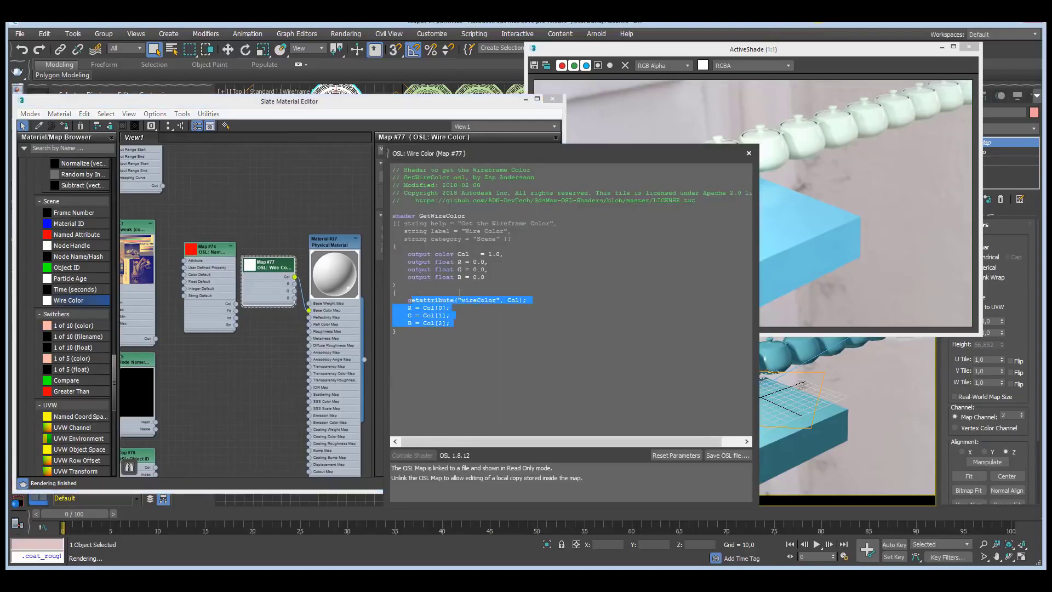
pyautogui.click(470, 307)
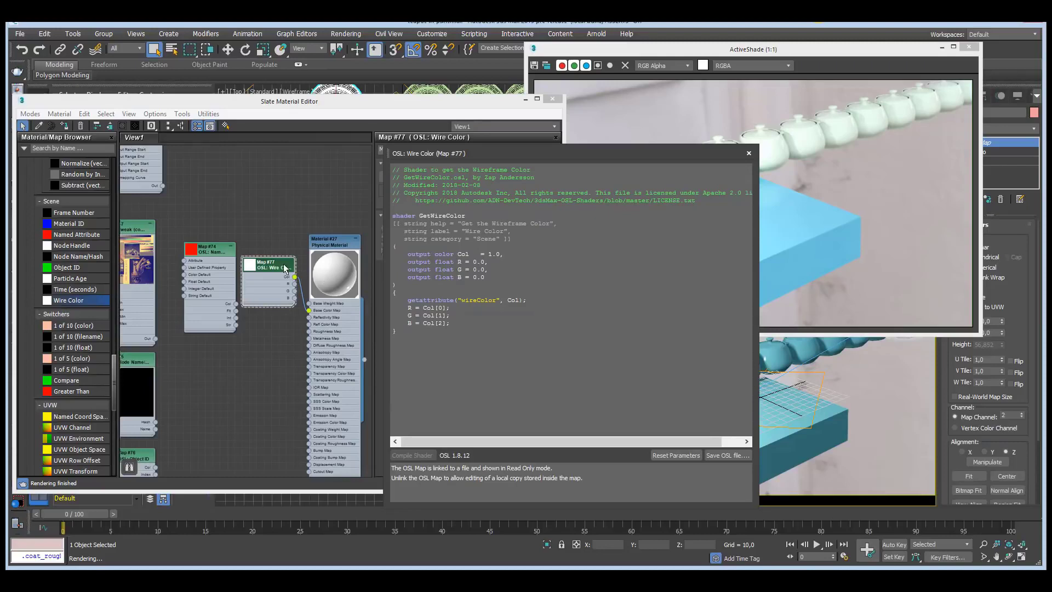
pyautogui.moveTo(268, 263); pyautogui.dragTo(268, 249, button='middle')
pyautogui.moveTo(268, 248); pyautogui.dragTo(268, 196)
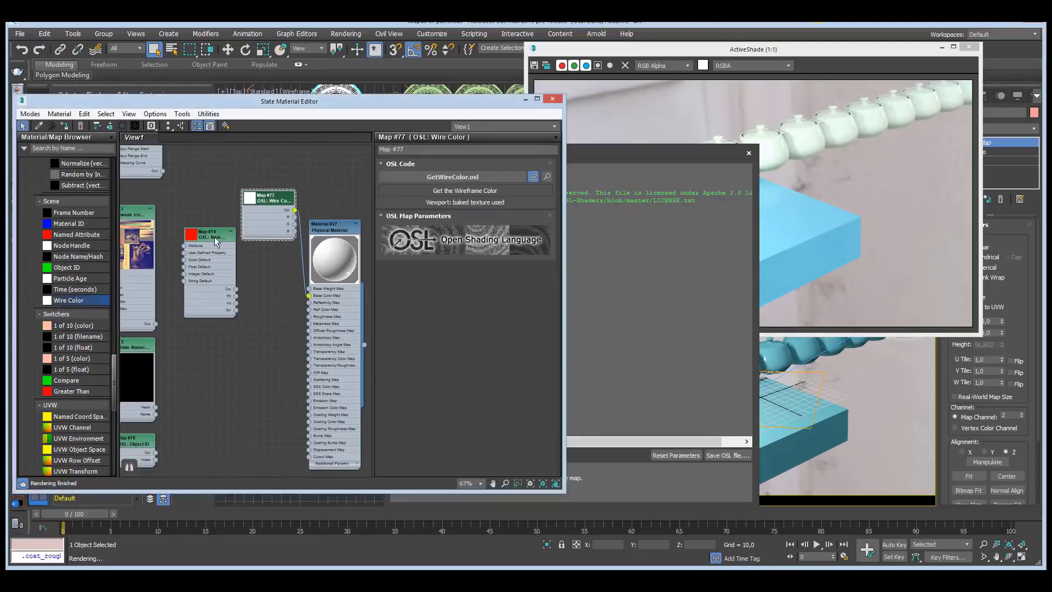
pyautogui.doubleClick(215, 235)
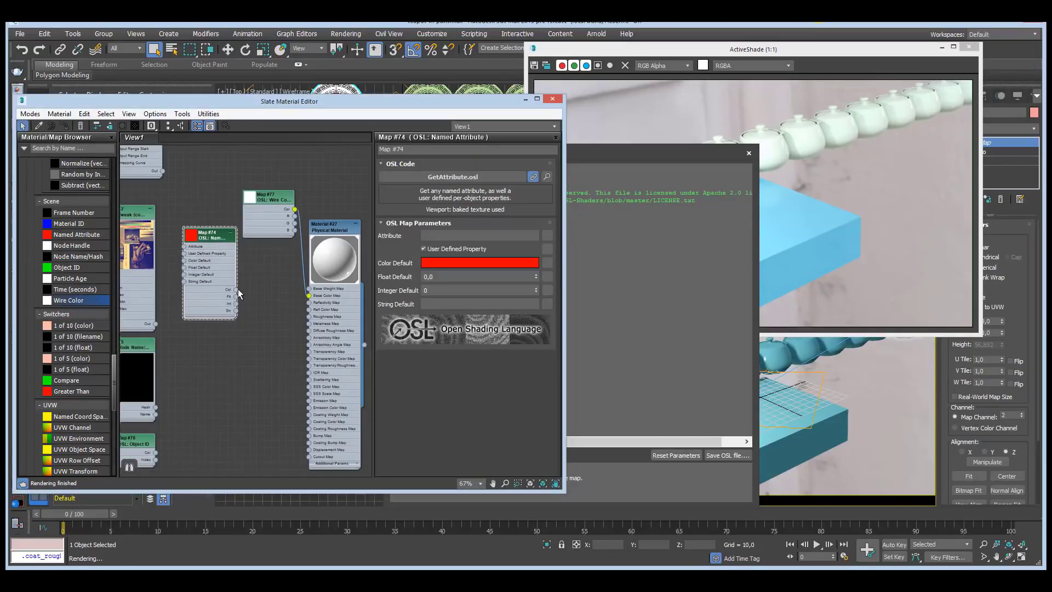
pyautogui.moveTo(236, 288); pyautogui.dragTo(309, 296)
pyautogui.click(662, 53)
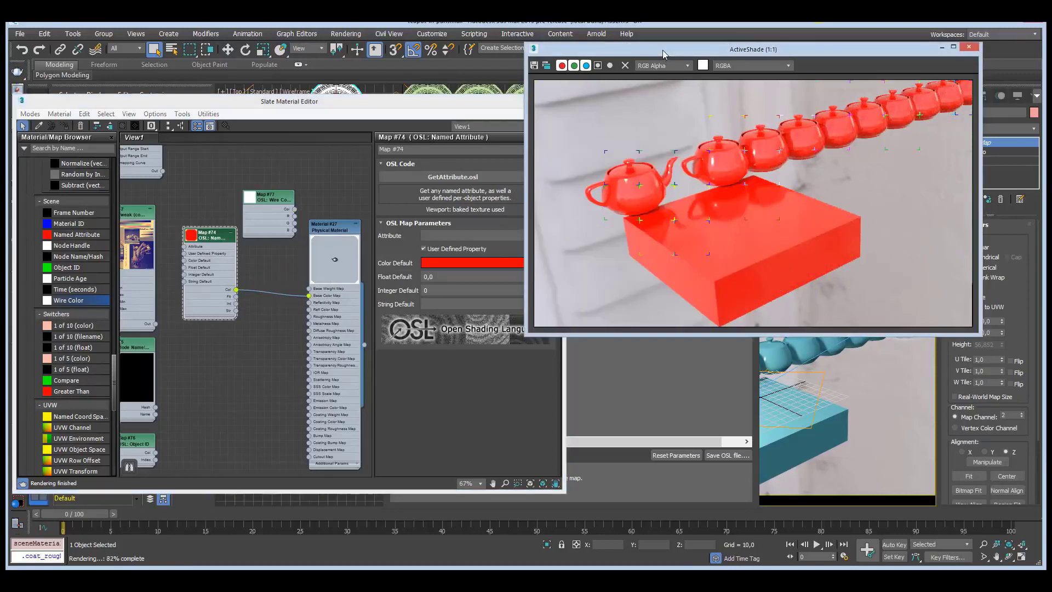
# Set the Named Attribute map's Attribute to wireColor and disable its User Defined Property option
pyautogui.click(439, 235)
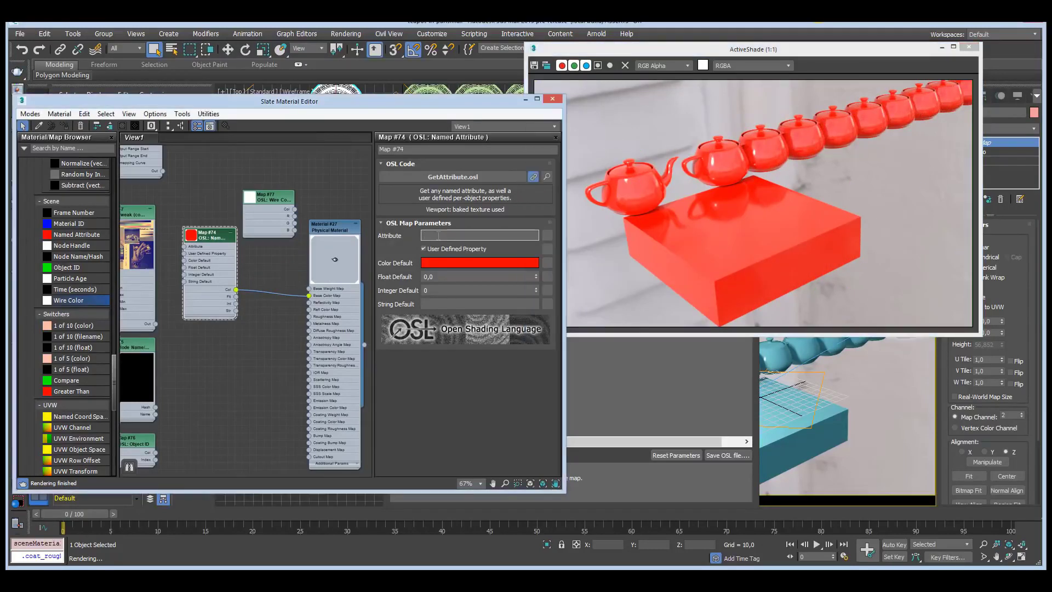
pyautogui.click(423, 249)
pyautogui.click(435, 234)
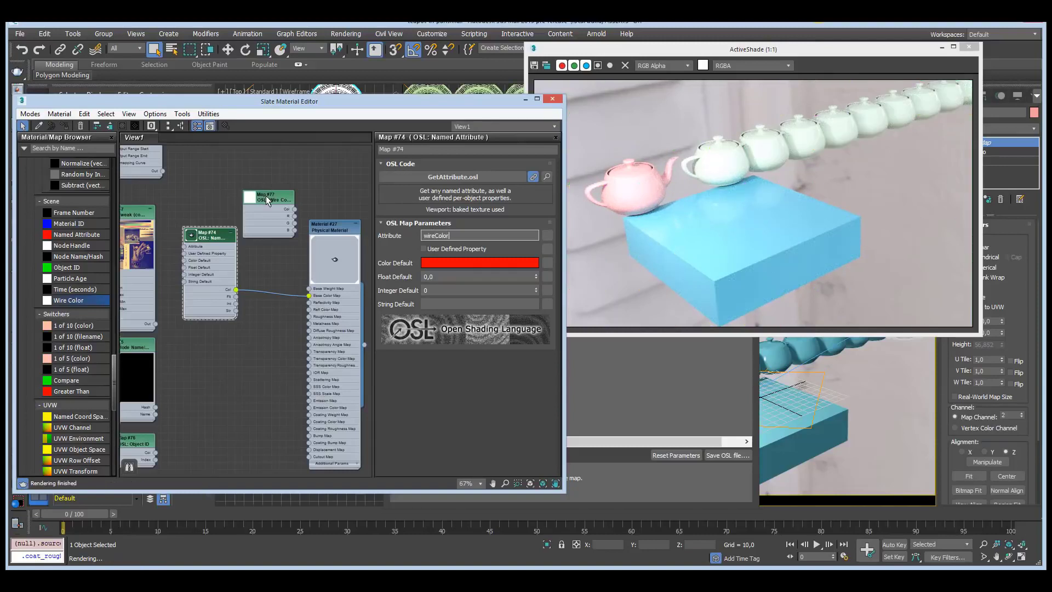
# Rearrange the Wire Color and Named Attribute nodes beside the material and close the Wire Color map's OSL source code
pyautogui.moveTo(267, 200); pyautogui.dragTo(258, 180)
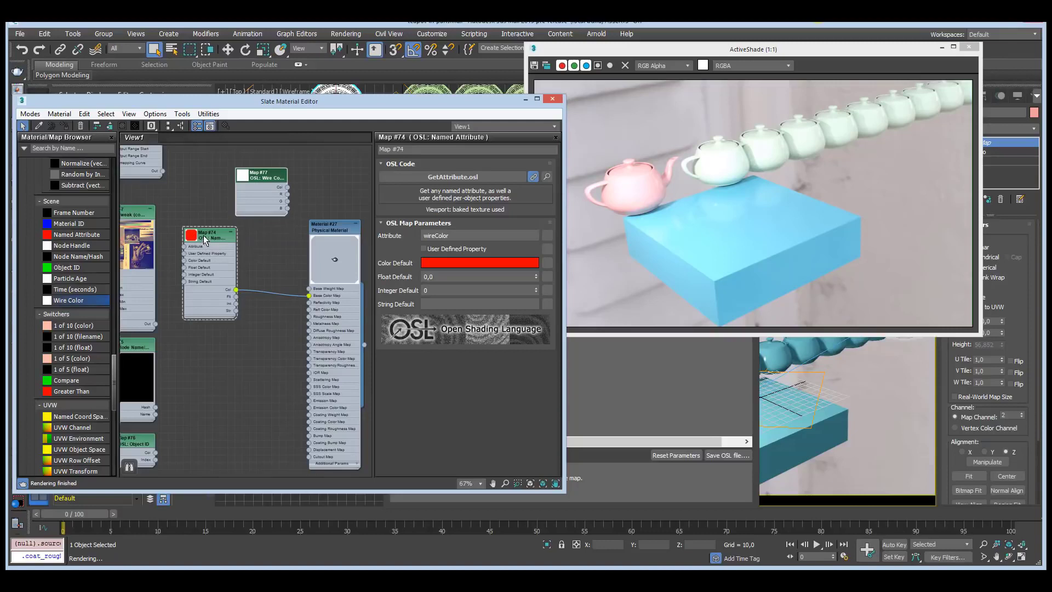
pyautogui.moveTo(203, 235); pyautogui.dragTo(233, 235)
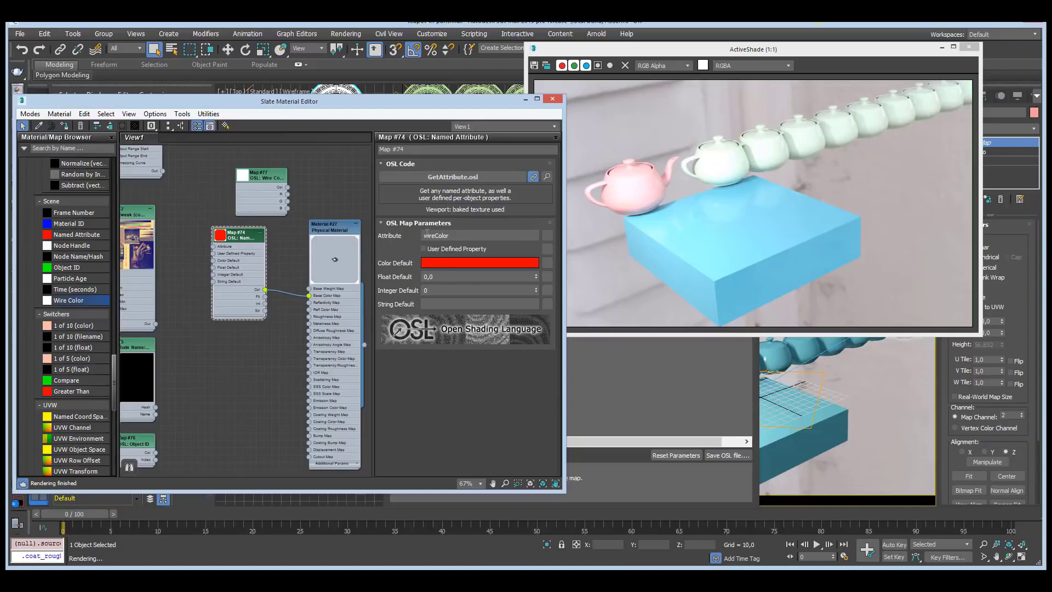
pyautogui.moveTo(455, 236); pyautogui.dragTo(398, 235)
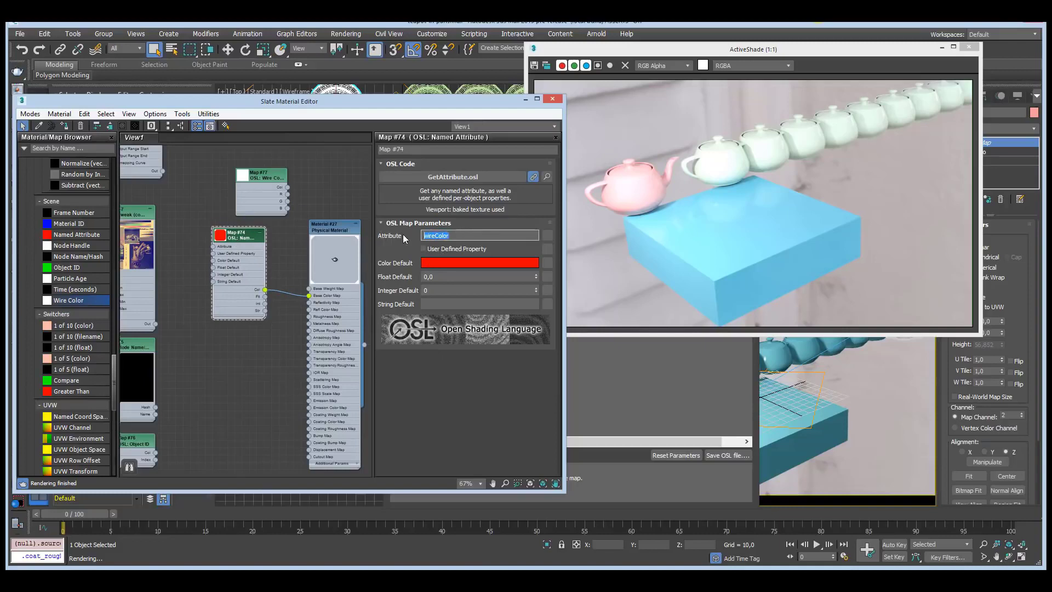
pyautogui.click(458, 235)
pyautogui.click(719, 394)
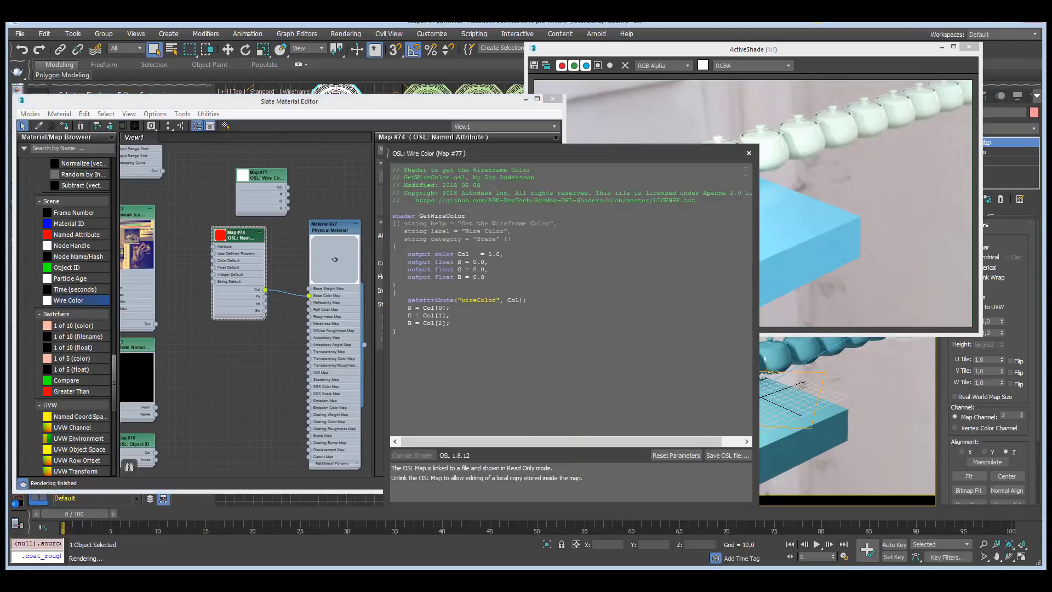
pyautogui.click(749, 155)
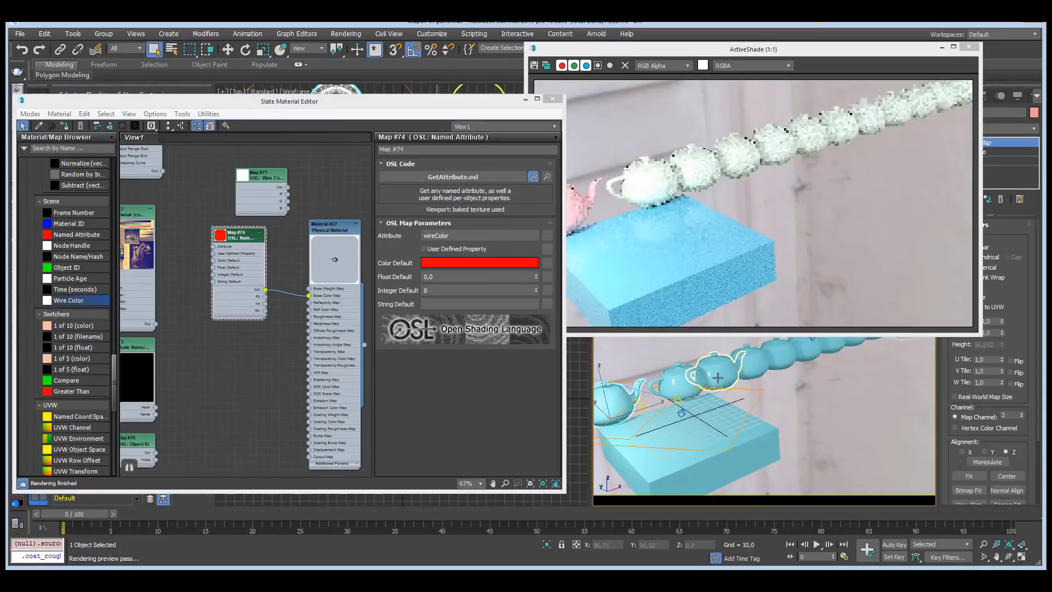
# Add the user-defined property Color=1,0,0 to the fourth teapot in its object properties
pyautogui.click(754, 365)
pyautogui.rightClick(754, 360)
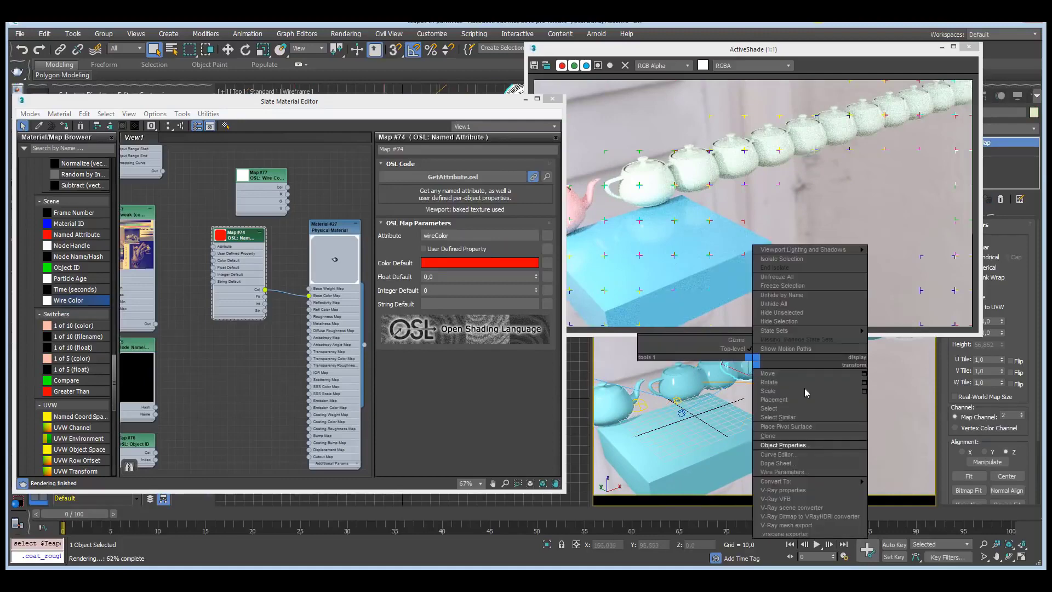
pyautogui.click(807, 446)
pyautogui.click(503, 139)
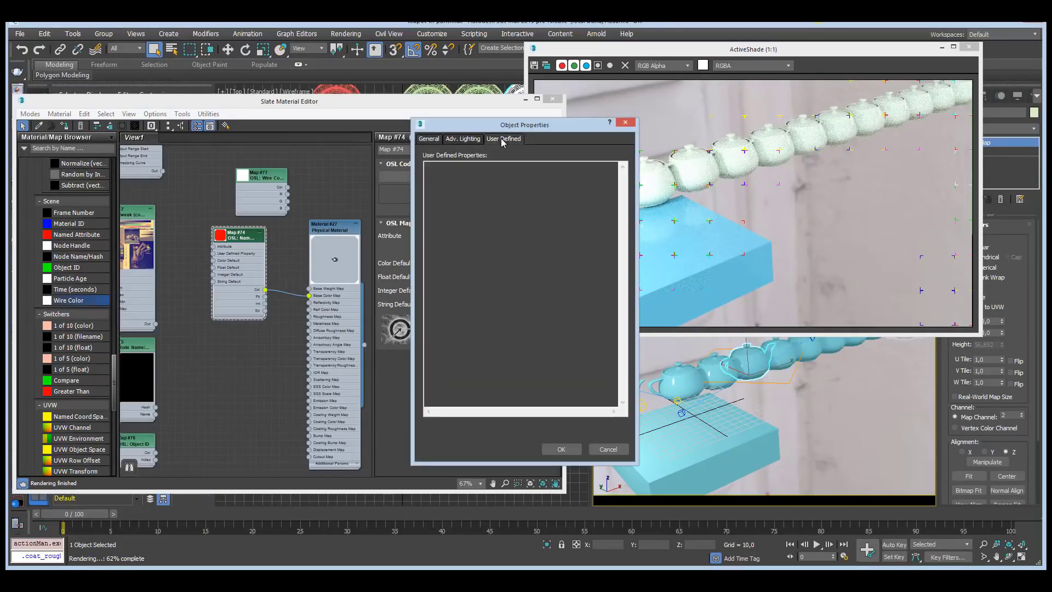
pyautogui.click(503, 183)
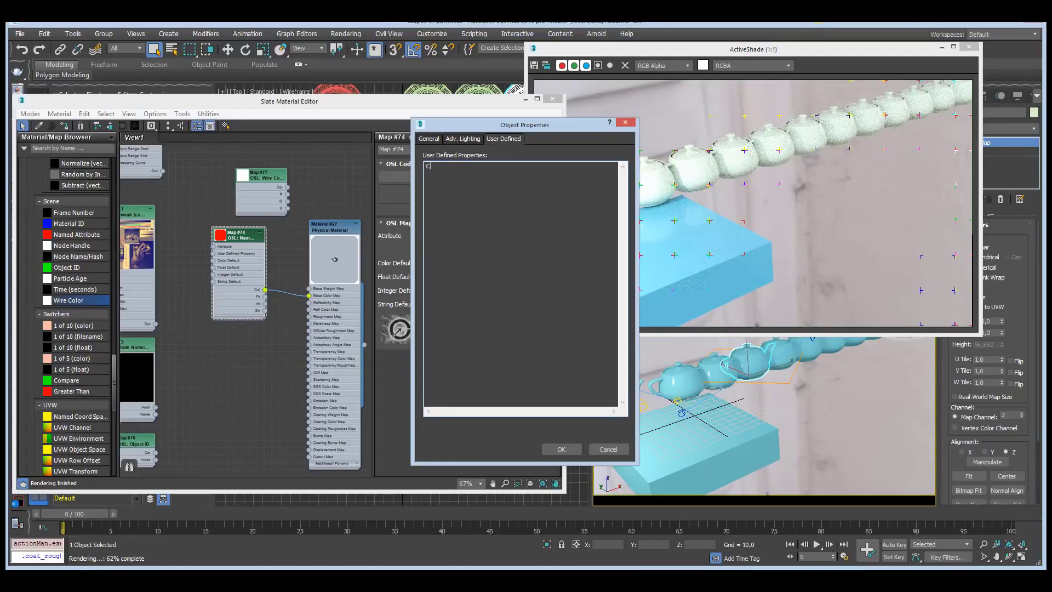
pyautogui.write('Color')
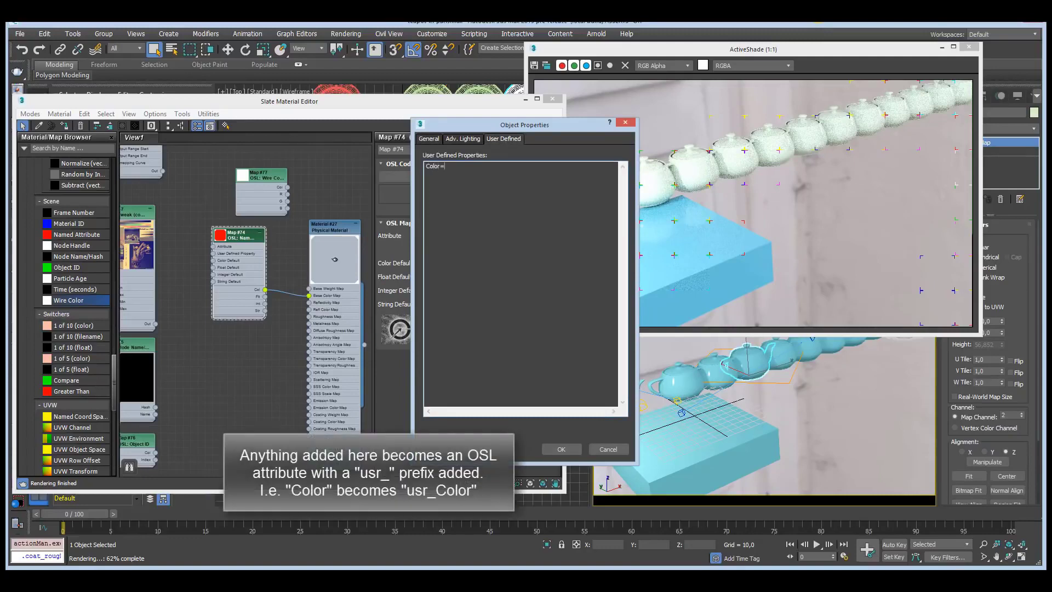
pyautogui.write('=1,0,0')
pyautogui.click(561, 448)
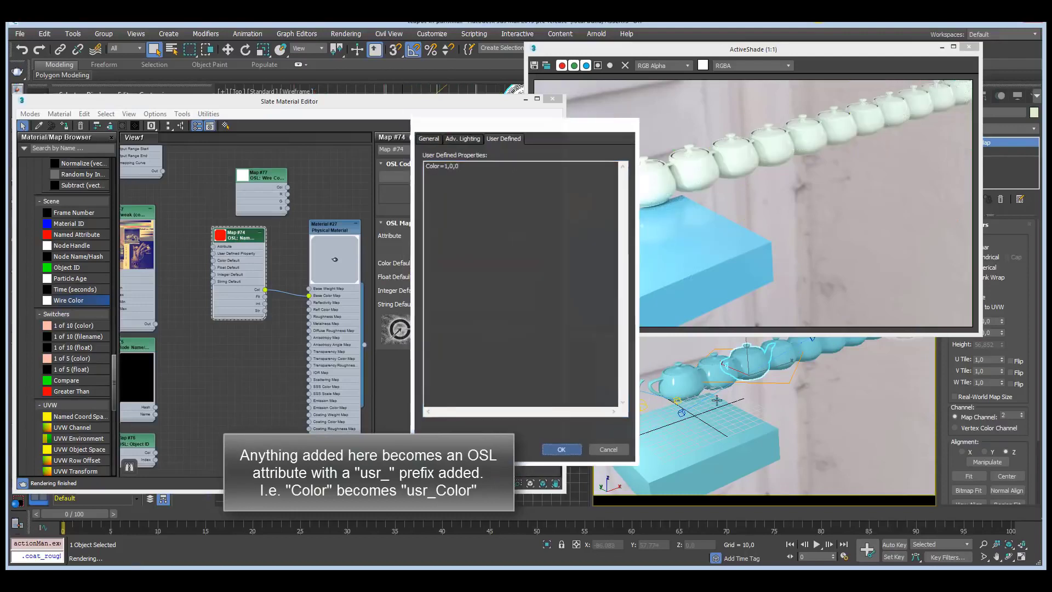
# Add a user-defined Color property for yellow to the fifth teapot and restart the ActiveShade rendering
pyautogui.rightClick(781, 351)
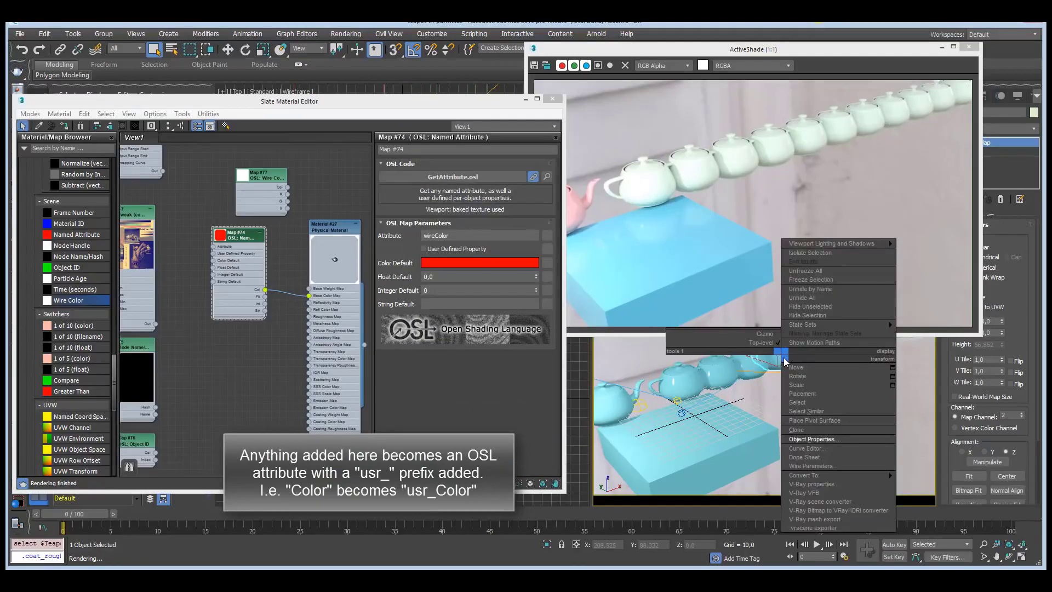
pyautogui.click(840, 438)
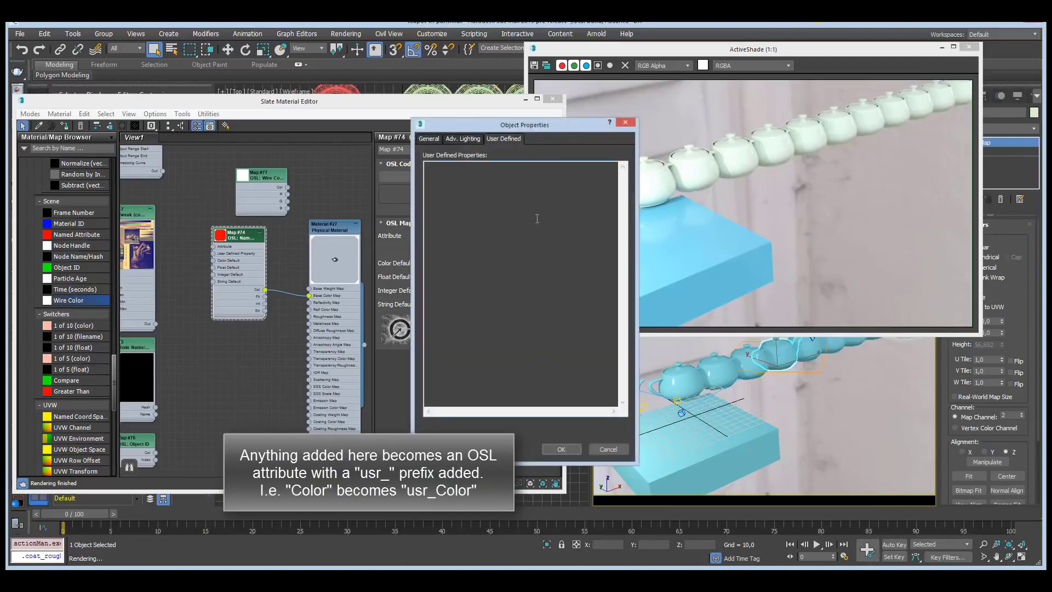
pyautogui.click(561, 448)
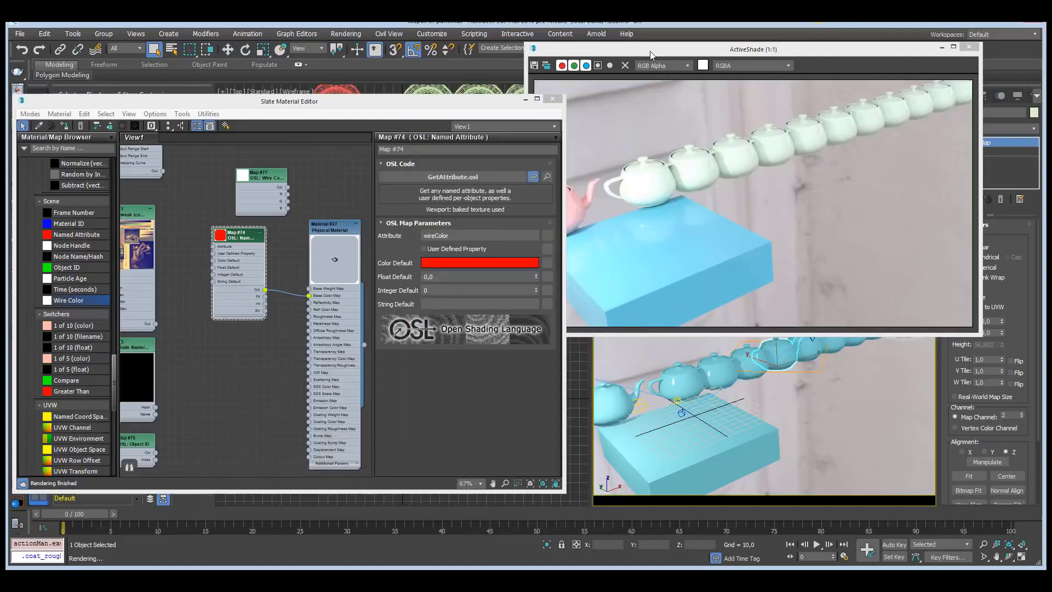
pyautogui.moveTo(650, 51); pyautogui.dragTo(654, 74)
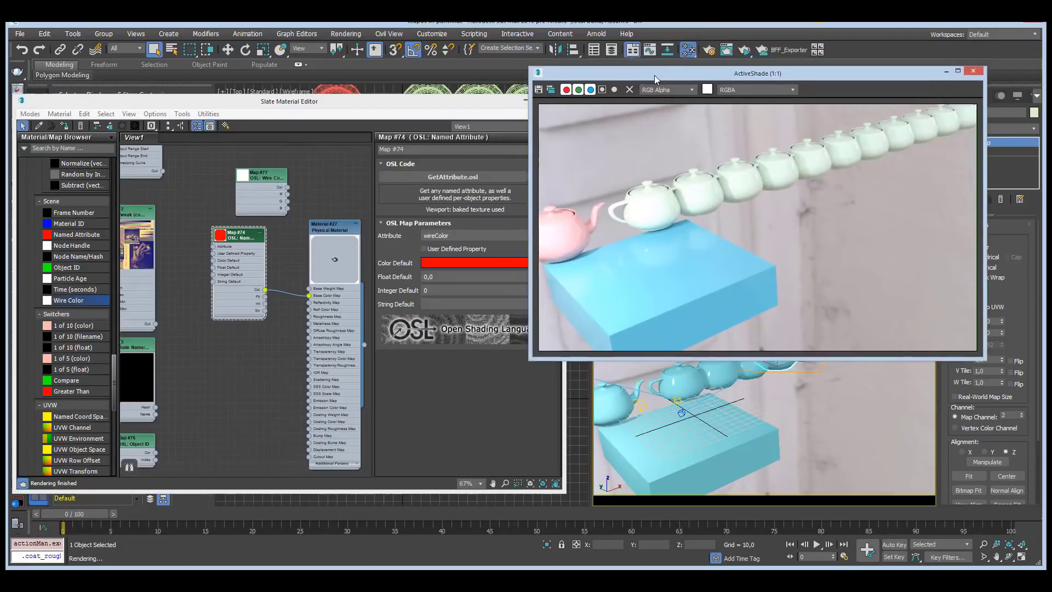
pyautogui.click(744, 51)
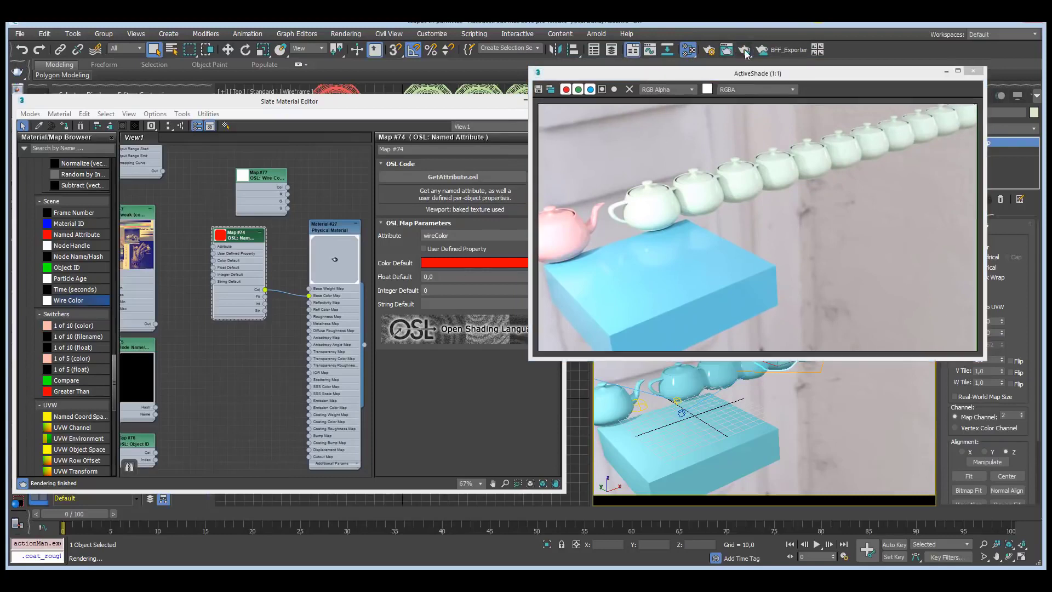
pyautogui.moveTo(745, 76); pyautogui.dragTo(740, 66)
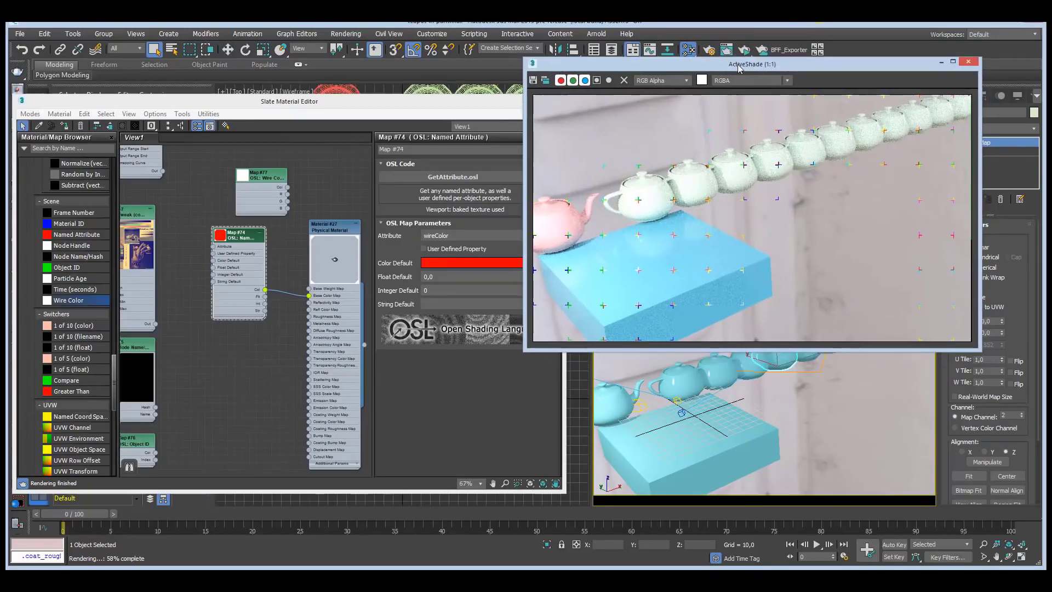
# Set the Named Attribute map's Attribute to Color and enable User Defined Property
pyautogui.click(438, 236)
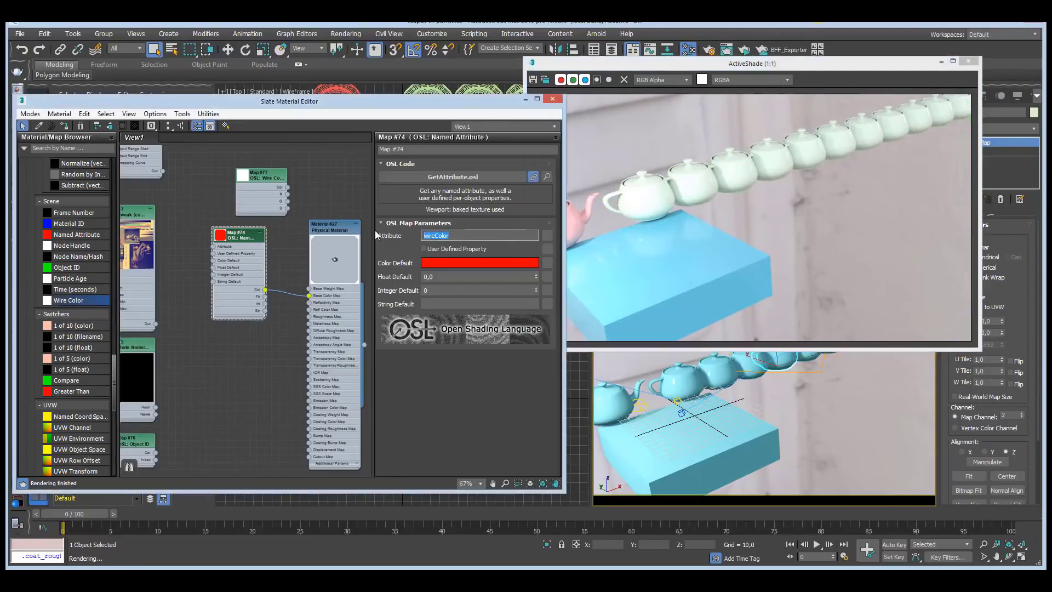
pyautogui.write('Color')
pyautogui.press('Return')
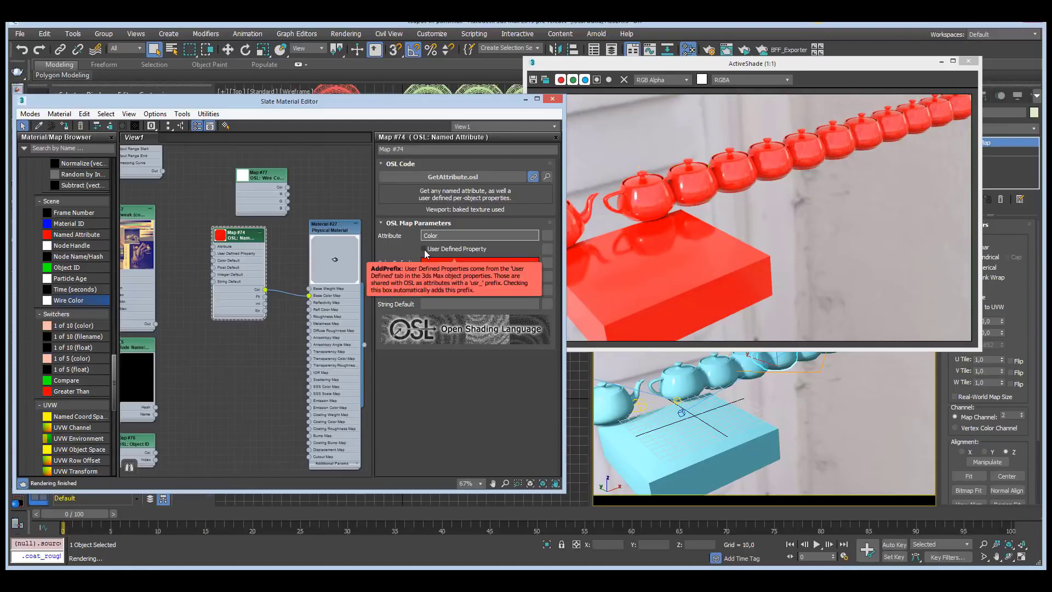
pyautogui.click(424, 250)
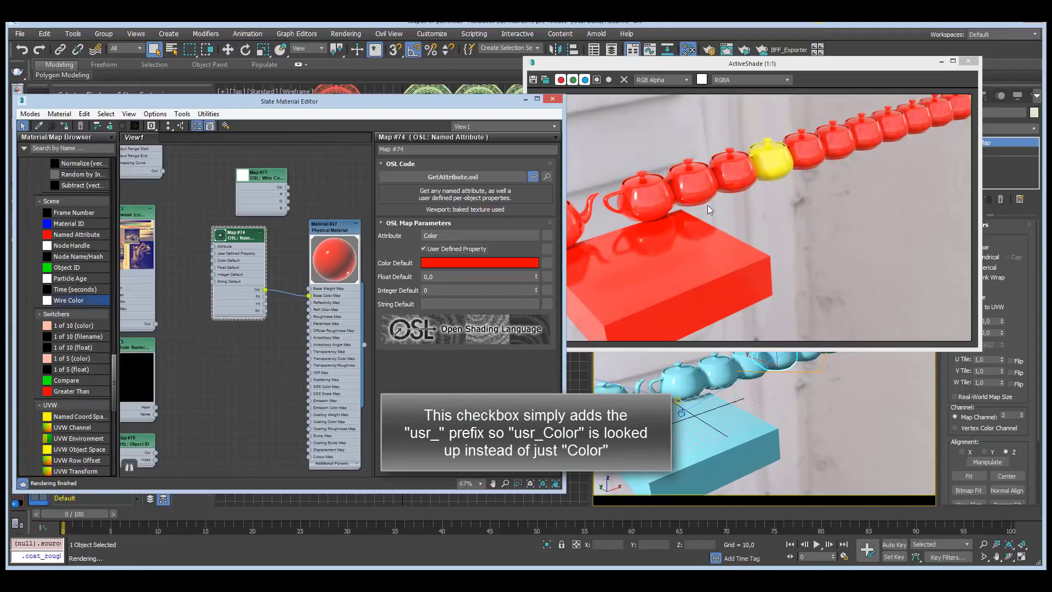
# Change the Named Attribute map's Color Default to dark blue with green 0.012 and blue 0.224
pyautogui.click(432, 261)
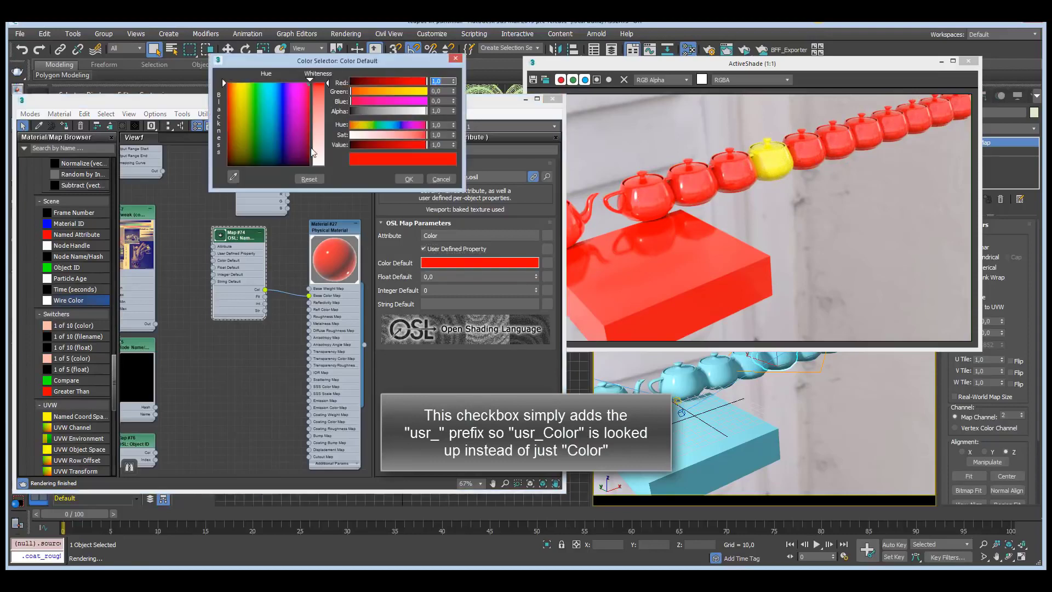
pyautogui.click(281, 148)
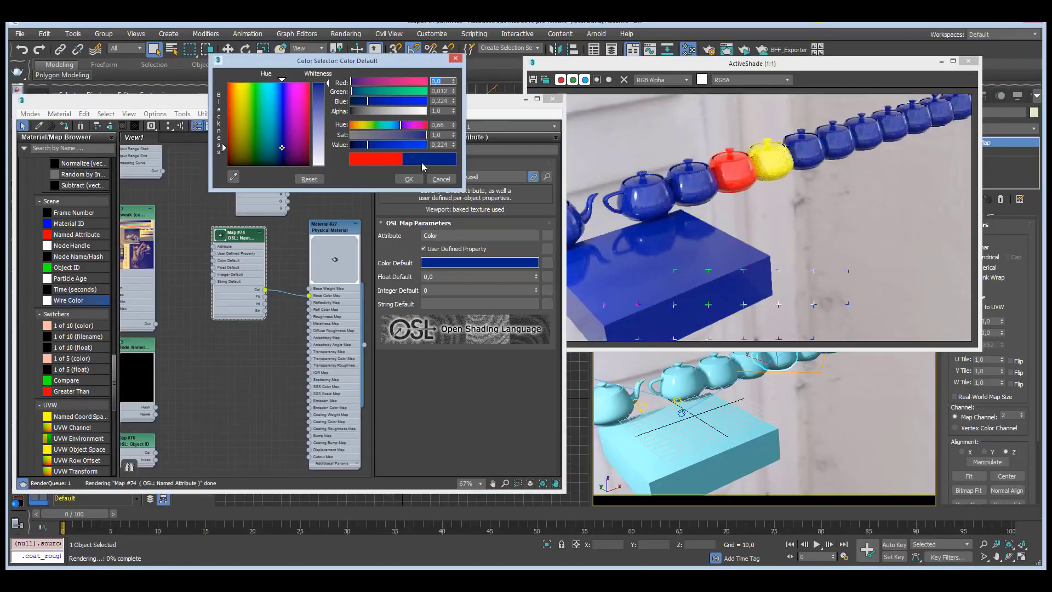
pyautogui.click(416, 180)
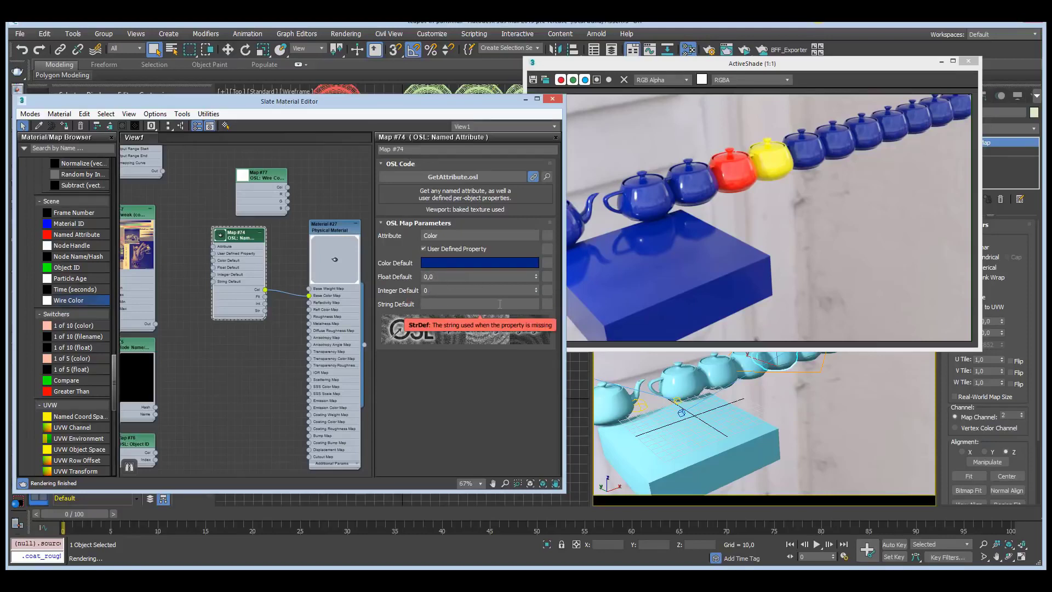
# Add the user-defined property Test=0.2 to a blue teapot farther along the row
pyautogui.moveTo(771, 389)
pyautogui.keyDown('alt'); pyautogui.mouseDown(button='middle')
pyautogui.moveTo(752, 417)
pyautogui.moveTo(772, 374)
pyautogui.mouseUp(button='middle'); pyautogui.keyUp('alt')
pyautogui.click(773, 372)
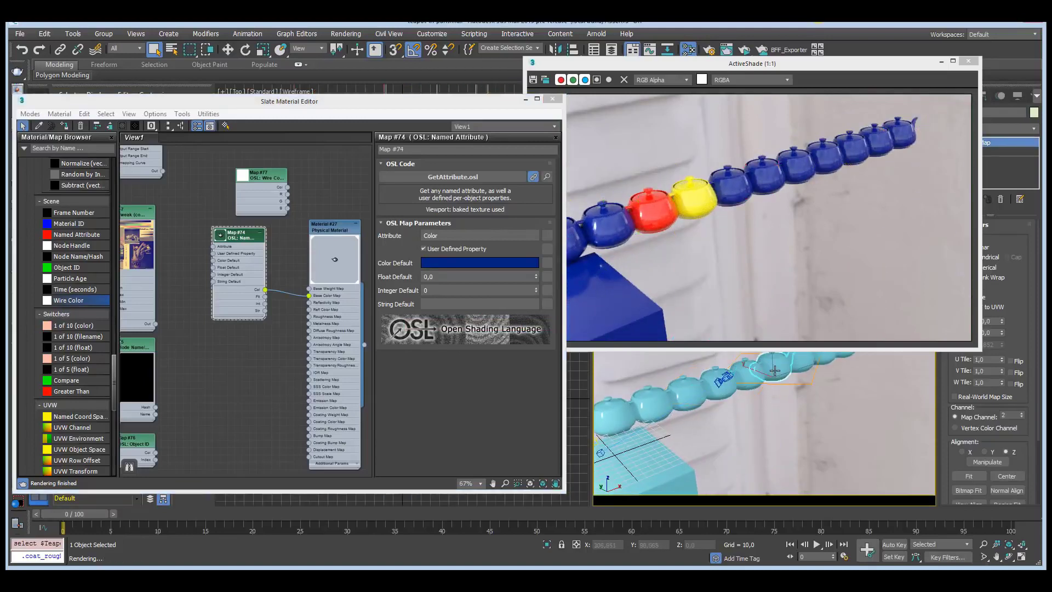
pyautogui.rightClick(774, 371)
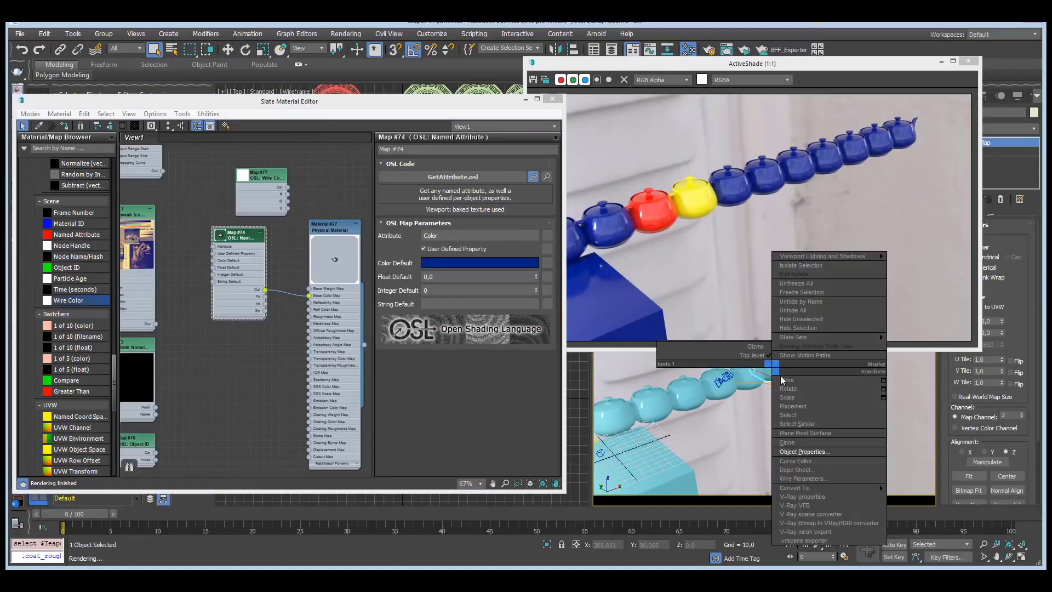
pyautogui.click(816, 451)
pyautogui.click(477, 182)
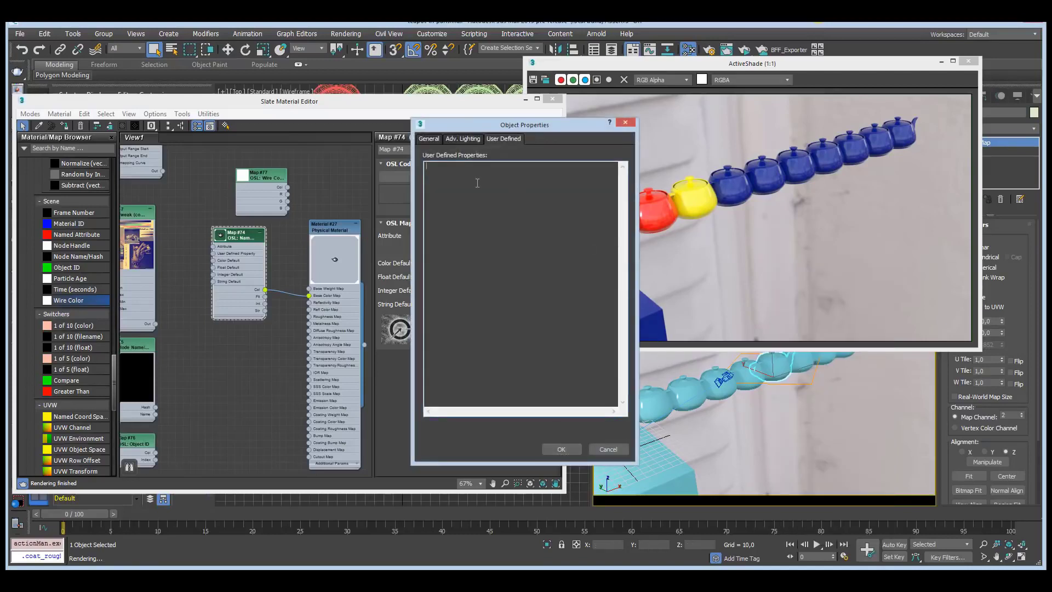
pyautogui.write('Test=0.2')
pyautogui.click(562, 448)
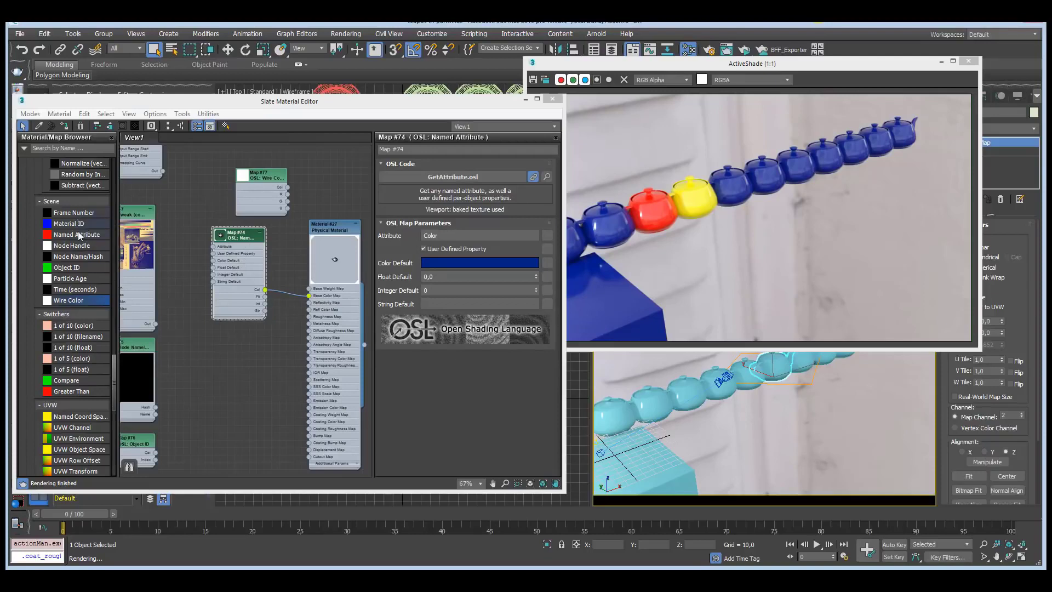
# Add a second Named Attribute map with Attribute Test and Float Default 1.0, and connect its float output to the material's Base Weight Map
pyautogui.moveTo(79, 234); pyautogui.dragTo(238, 356)
pyautogui.doubleClick(239, 356)
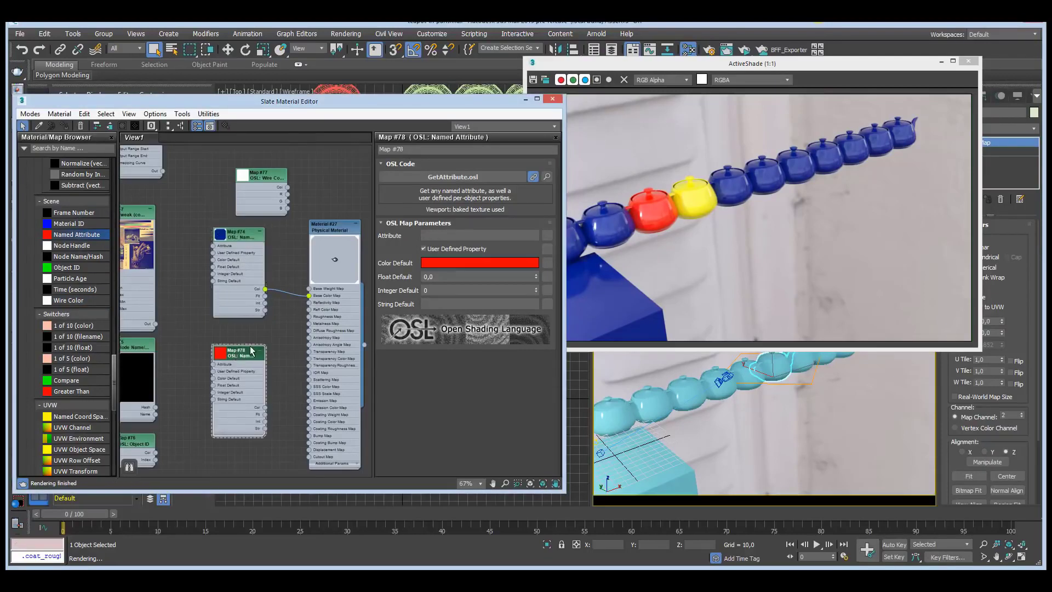
pyautogui.click(437, 236)
pyautogui.write('Test')
pyautogui.press('Tab')
pyautogui.write('1')
pyautogui.press('Return')
pyautogui.moveTo(265, 414); pyautogui.dragTo(308, 295)
pyautogui.moveTo(310, 292); pyautogui.dragTo(309, 295)
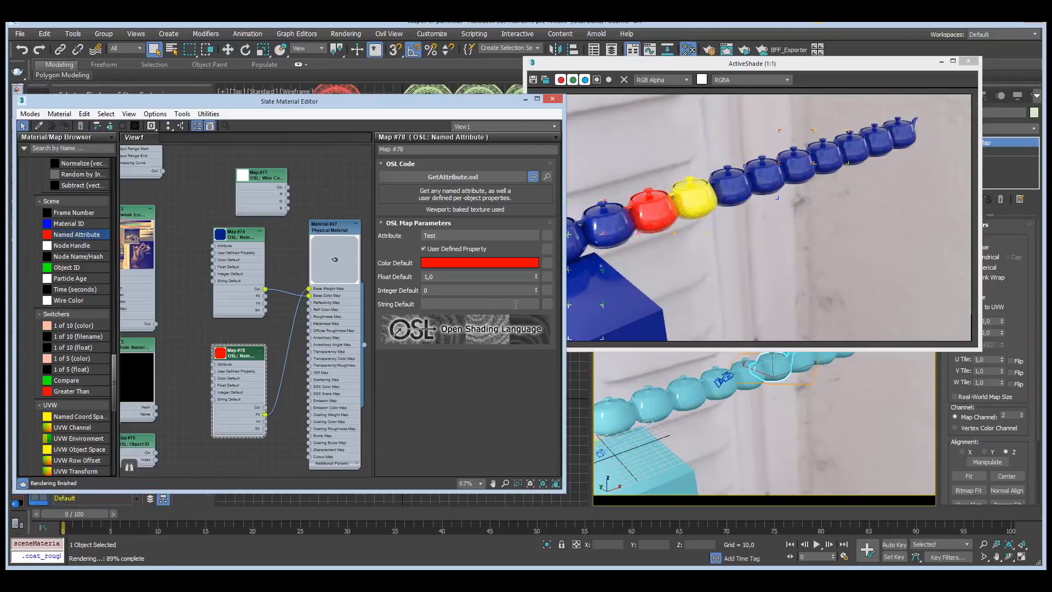
# Examine the teapots up close in the ActiveShade render, comparing the one with the Test property to its neighbours
pyautogui.click(744, 51)
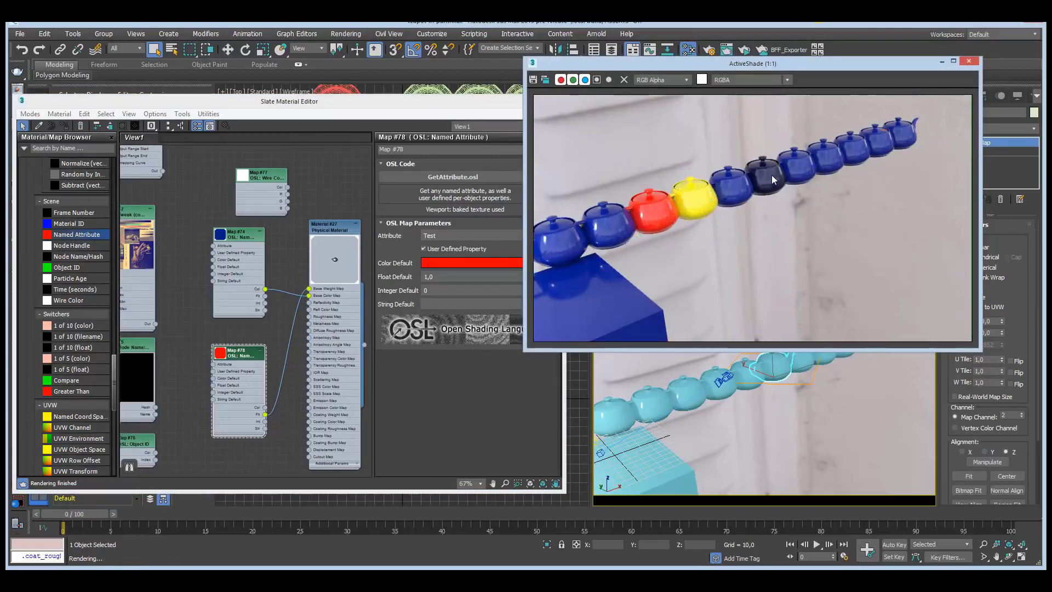
pyautogui.scroll(4, 775, 371)
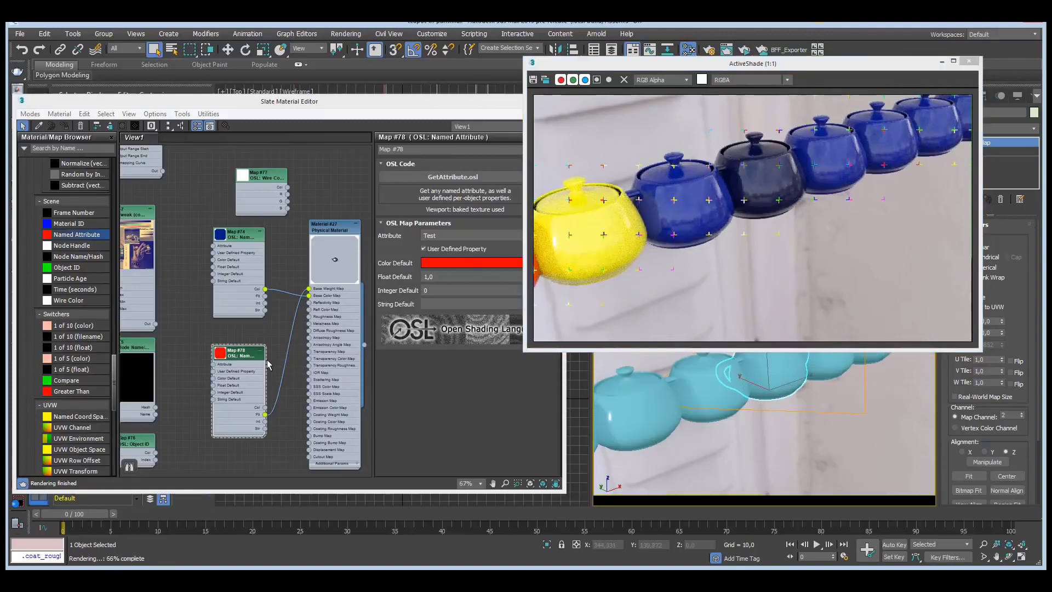
pyautogui.click(244, 356)
pyautogui.moveTo(245, 356); pyautogui.dragTo(252, 348)
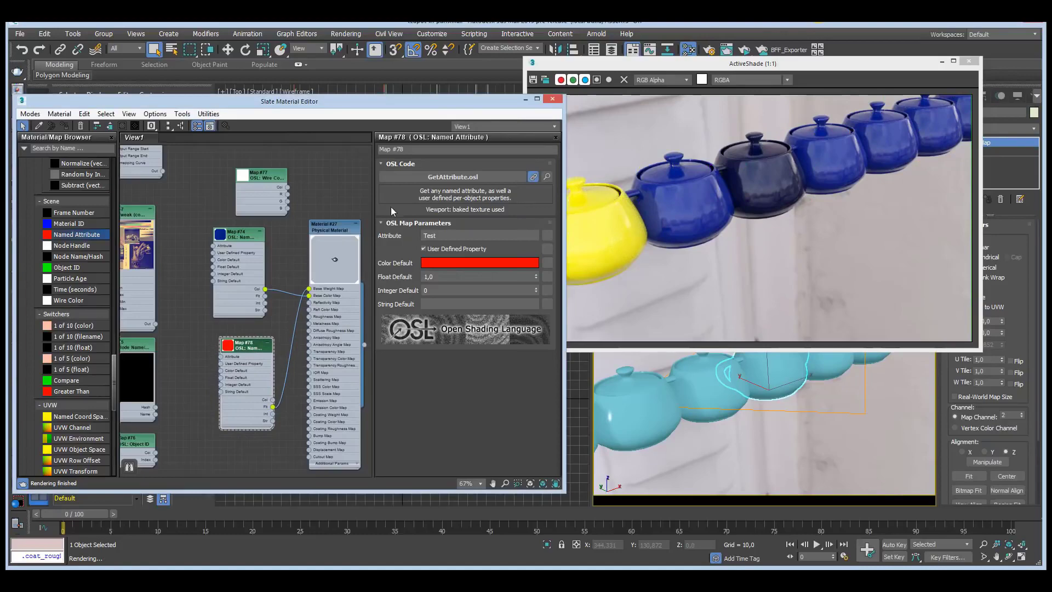
pyautogui.keyDown('alt'); pyautogui.moveTo(779, 411); pyautogui.dragTo(796, 369, button='middle'); pyautogui.keyUp('alt')
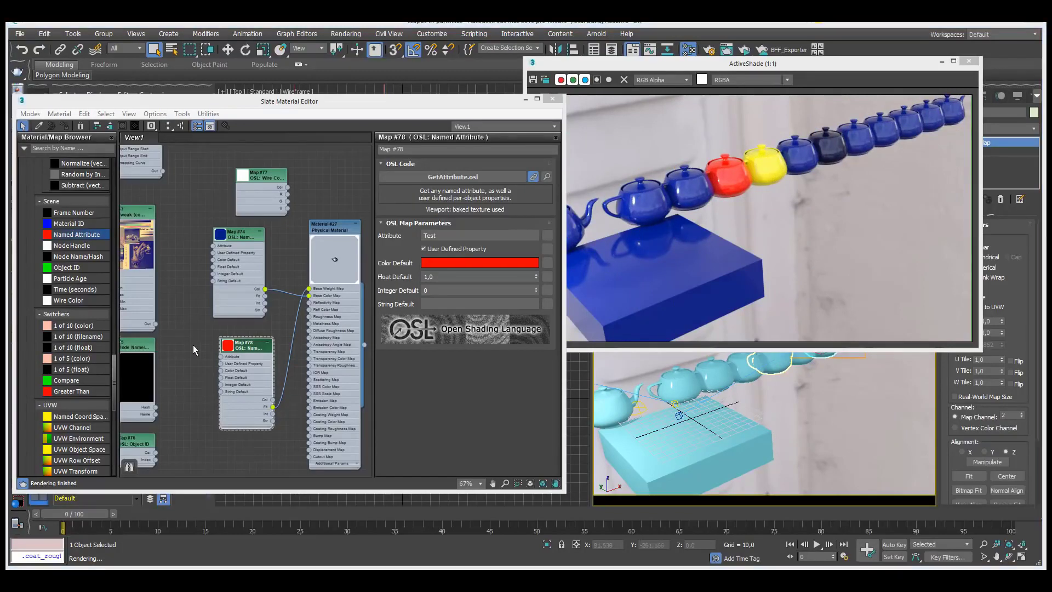
# Make room beside the Physical Material and add a 1 of 5 (color) switcher map, showing its parameters
pyautogui.moveTo(195, 345)
pyautogui.mouseDown(button='middle')
pyautogui.moveTo(209, 321)
pyautogui.moveTo(215, 333)
pyautogui.moveTo(181, 331)
pyautogui.mouseUp(button='middle')
pyautogui.scroll(-2, 213, 333)
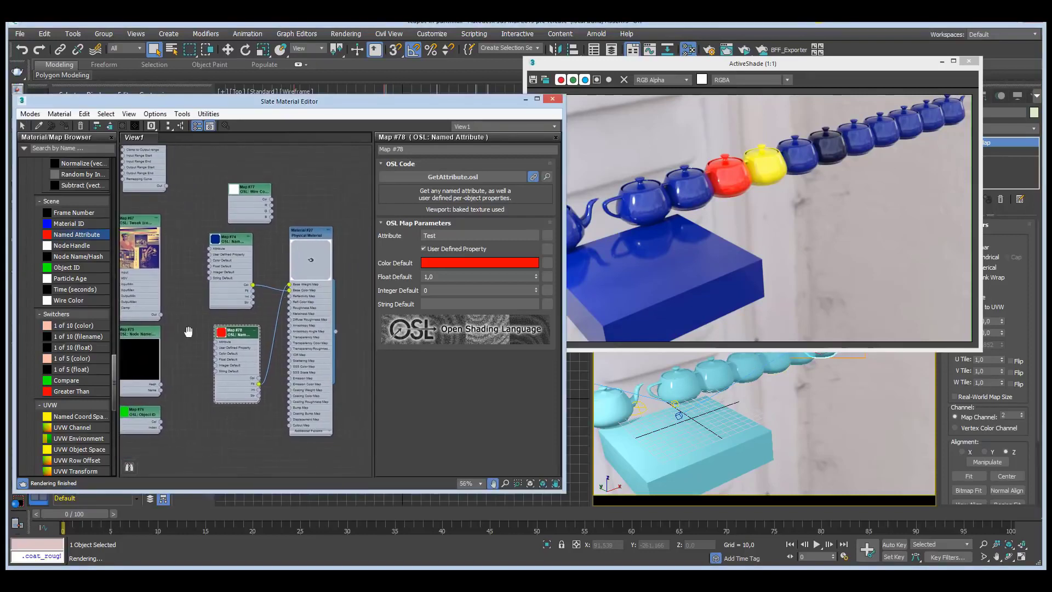
pyautogui.moveTo(310, 232); pyautogui.dragTo(359, 232)
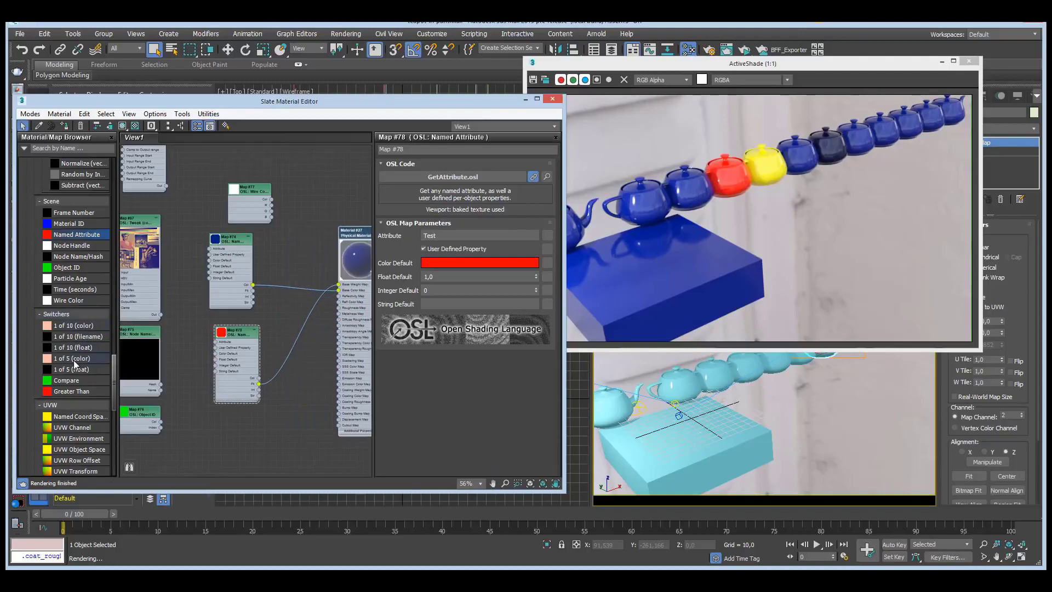
pyautogui.moveTo(76, 359); pyautogui.dragTo(306, 216)
pyautogui.doubleClick(301, 219)
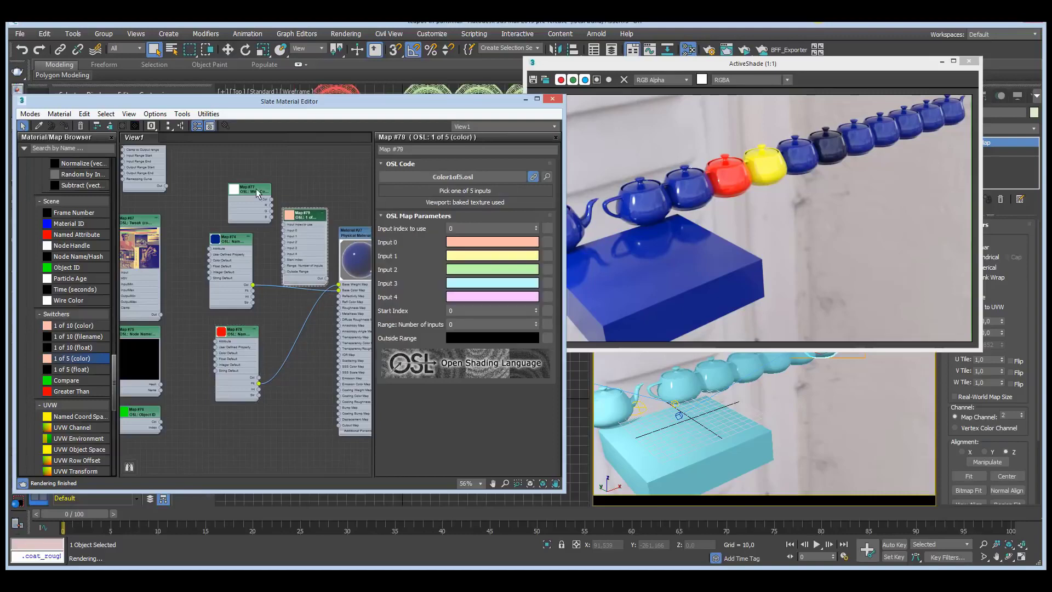
# Rearrange the Wire Color and both Named Attribute nodes away from the material, and move the 1 of 5 (color) node closer to them
pyautogui.moveTo(255, 189); pyautogui.dragTo(218, 176)
pyautogui.click(231, 242)
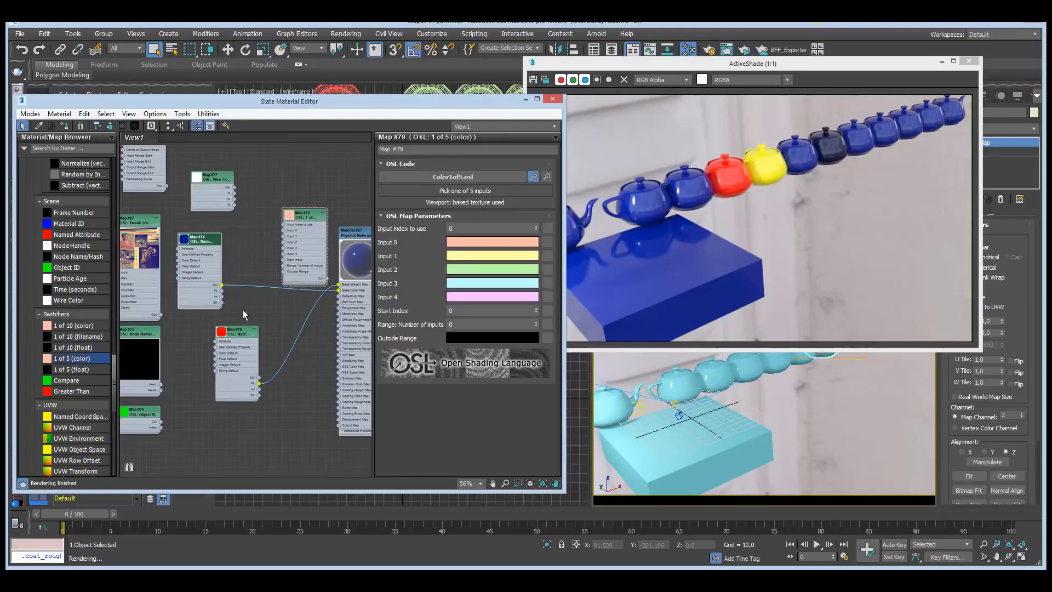
pyautogui.keyDown('ctrl'); pyautogui.click(245, 332); pyautogui.keyUp('ctrl')
pyautogui.moveTo(244, 332); pyautogui.dragTo(213, 333)
pyautogui.moveTo(297, 215); pyautogui.dragTo(275, 210)
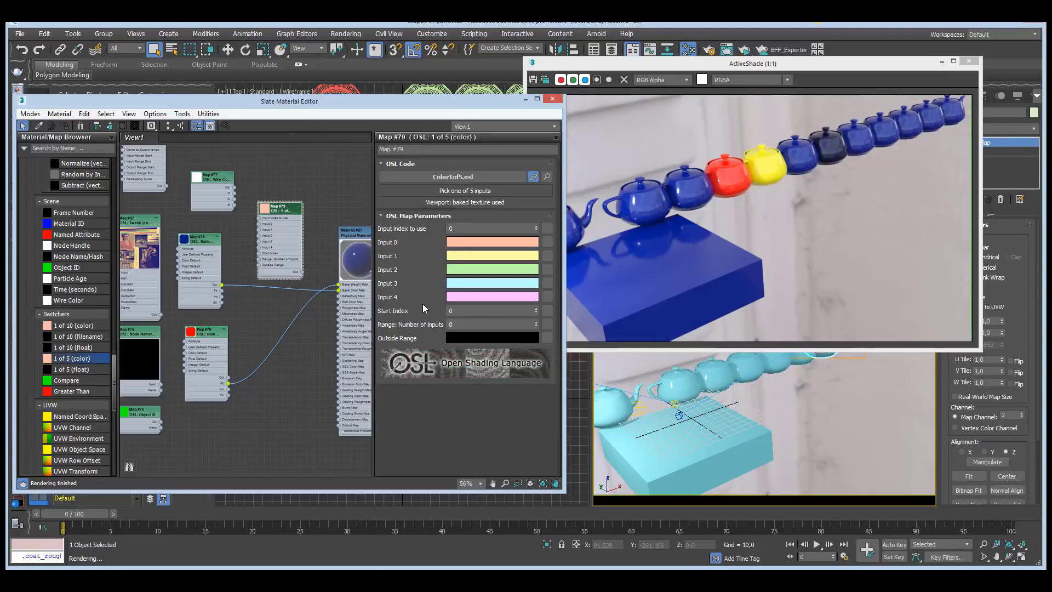
pyautogui.moveTo(472, 310)
# Add a Compare map below the 1 of 5 (color) map and review its equality threshold and result parameters
pyautogui.moveTo(80, 379); pyautogui.dragTo(281, 304)
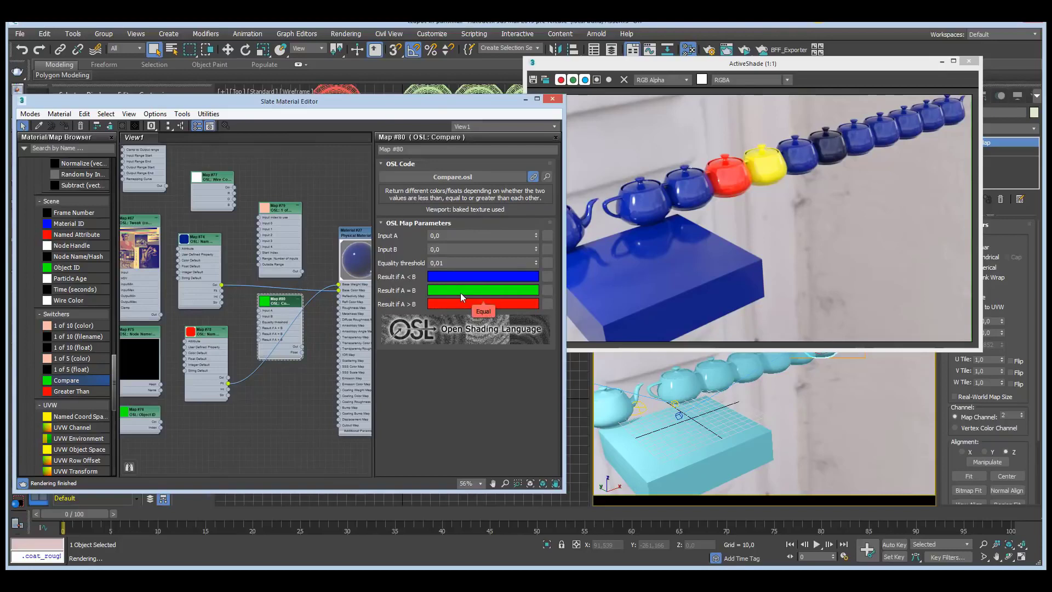
pyautogui.click(446, 266)
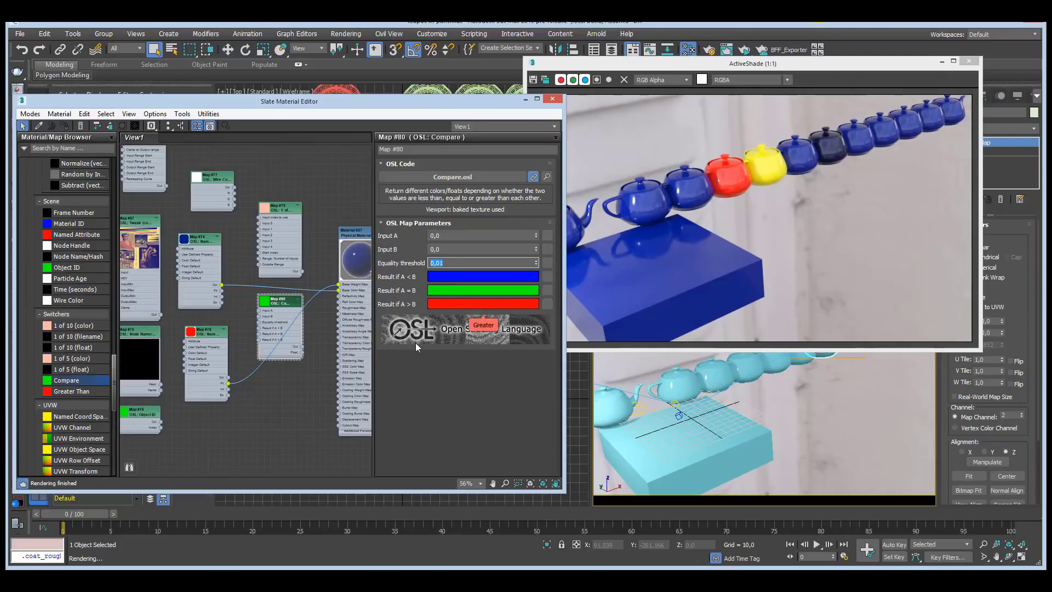
pyautogui.moveTo(287, 413); pyautogui.dragTo(240, 366, button='middle')
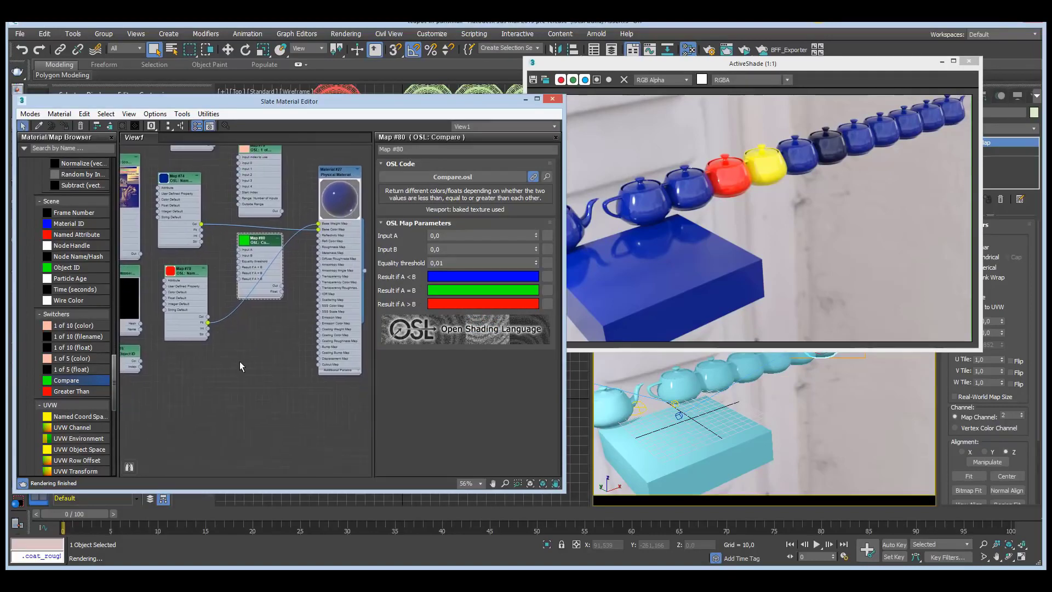
# Add a Greater Than map, set its Input A to 0.02, and align it below the Compare map
pyautogui.moveTo(71, 391); pyautogui.dragTo(255, 327)
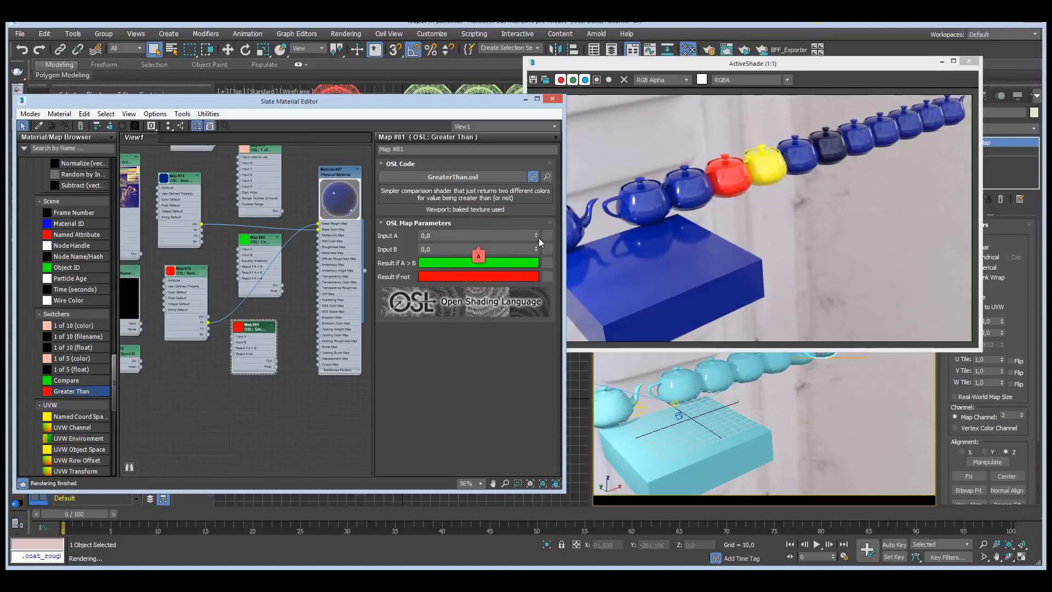
pyautogui.moveTo(536, 236)
pyautogui.mouseDown()
pyautogui.moveTo(538, 224)
pyautogui.moveTo(538, 238)
pyautogui.mouseUp()
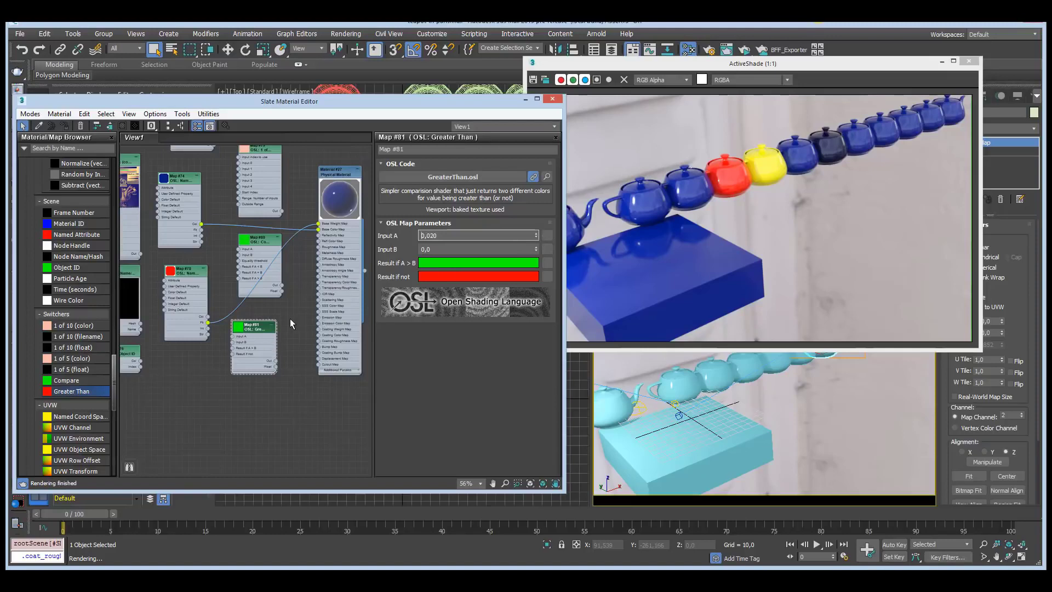
pyautogui.moveTo(256, 326); pyautogui.dragTo(262, 321)
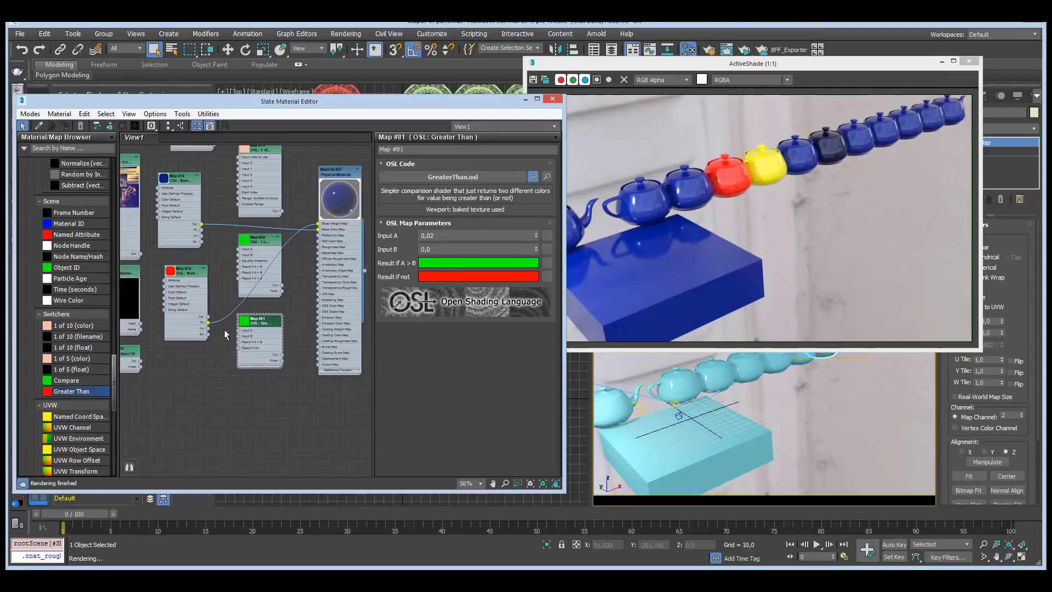
# Add a Named Coord Space map below the Test Named Attribute map and review its Coordspace options, keeping object
pyautogui.moveTo(113, 368); pyautogui.dragTo(117, 390)
pyautogui.moveTo(171, 393); pyautogui.dragTo(208, 355, button='middle')
pyautogui.scroll(3, 176, 349)
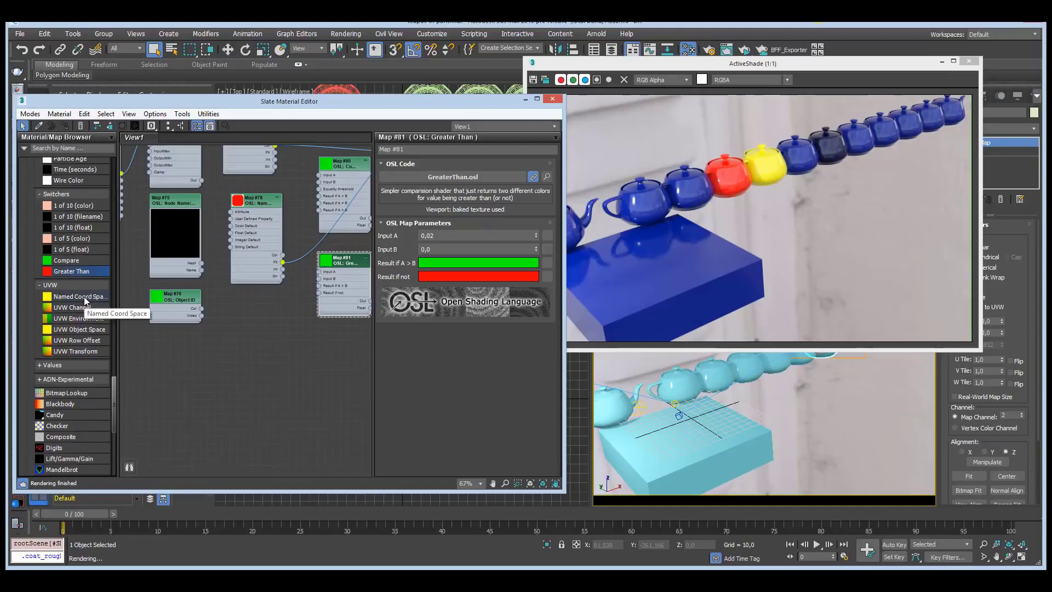
pyautogui.moveTo(83, 297); pyautogui.dragTo(258, 325)
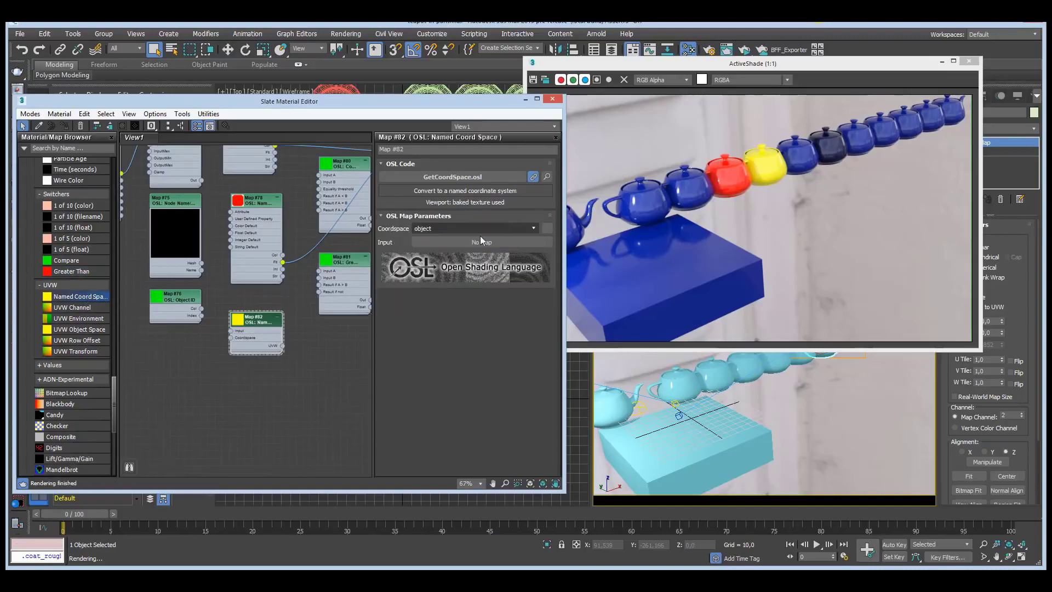
pyautogui.click(532, 229)
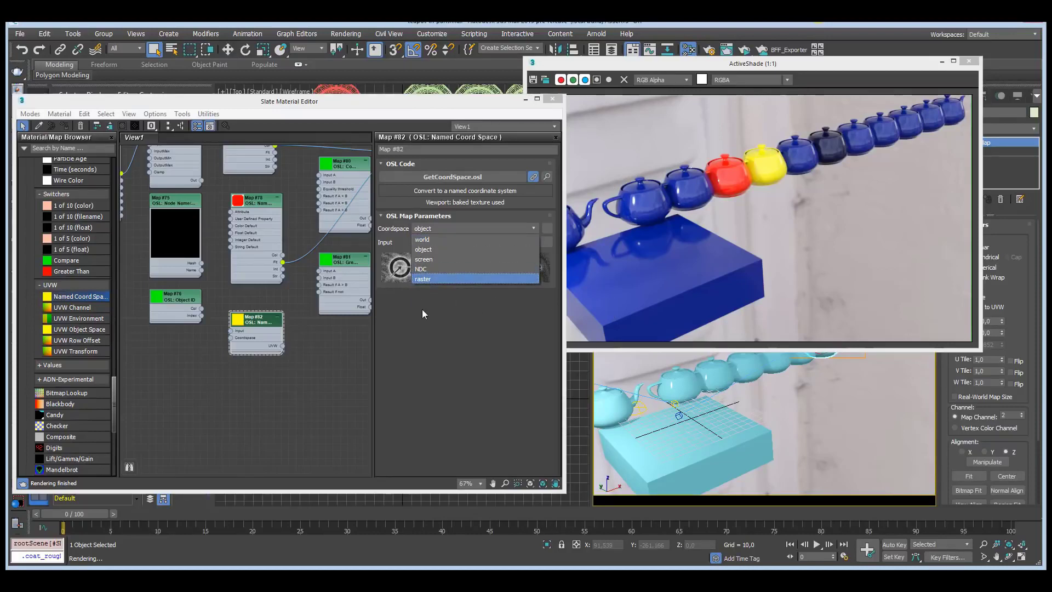
pyautogui.click(351, 359)
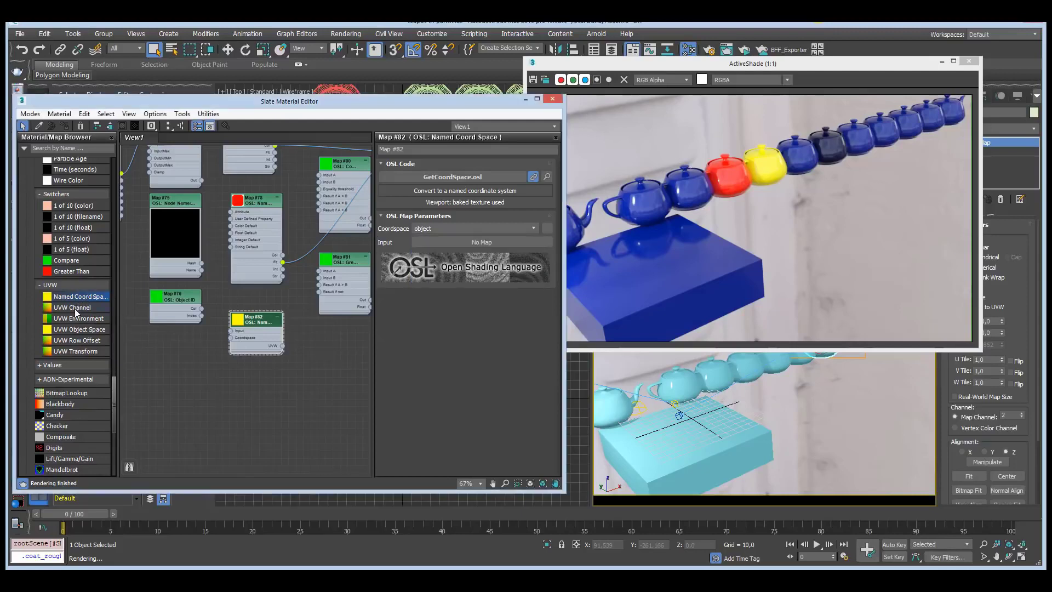
# Add a UVW Environment map aligned below the Object ID map and review its Environment Mode options, keeping spherical
pyautogui.moveTo(136, 340); pyautogui.dragTo(133, 327, button='middle')
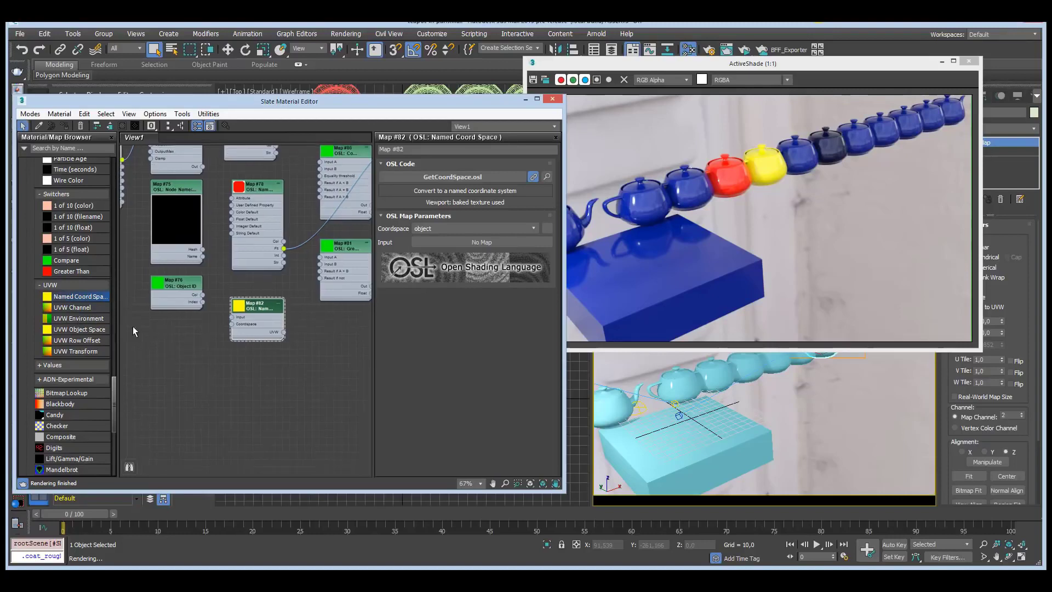
pyautogui.click(84, 318)
pyautogui.click(170, 330)
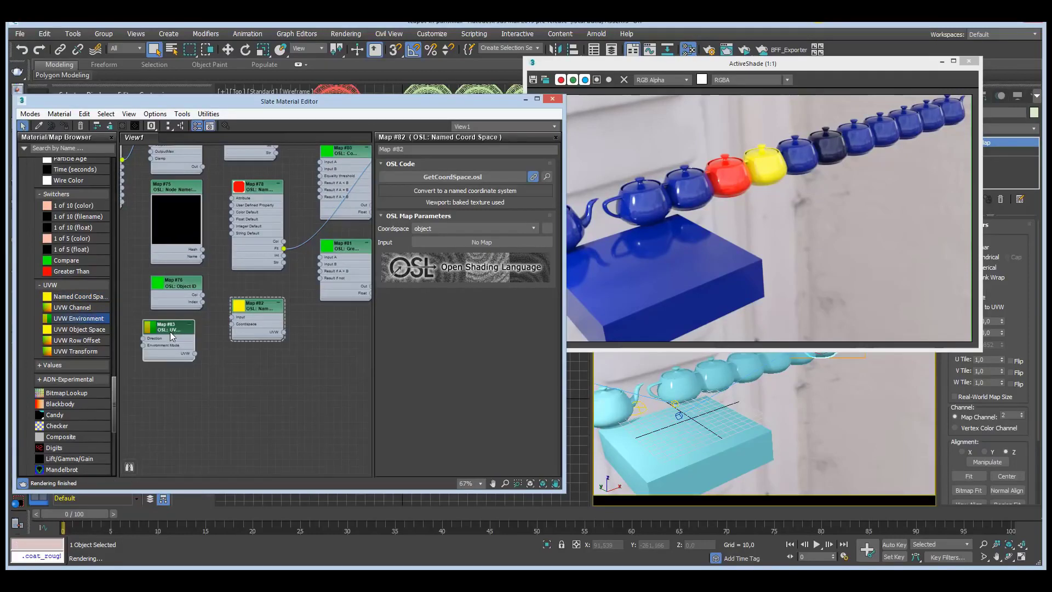
pyautogui.click(467, 231)
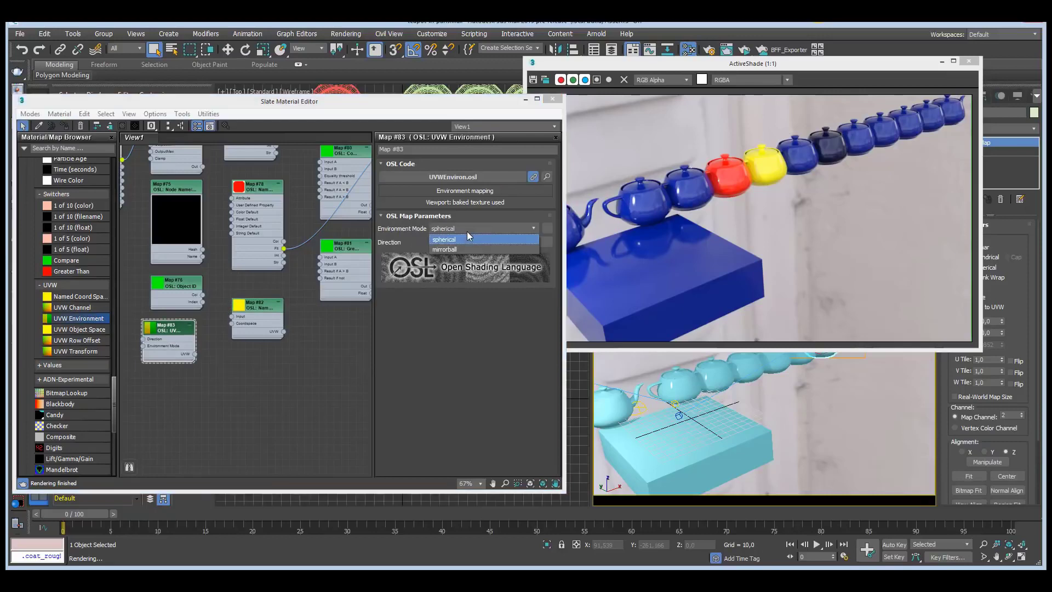
pyautogui.click(467, 231)
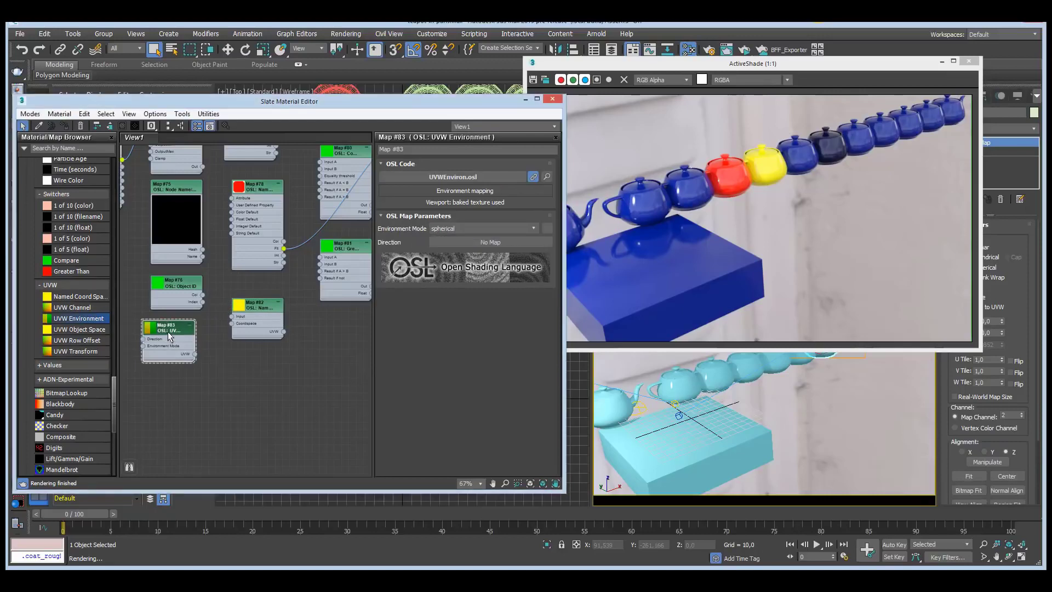
pyautogui.moveTo(167, 330); pyautogui.dragTo(175, 331)
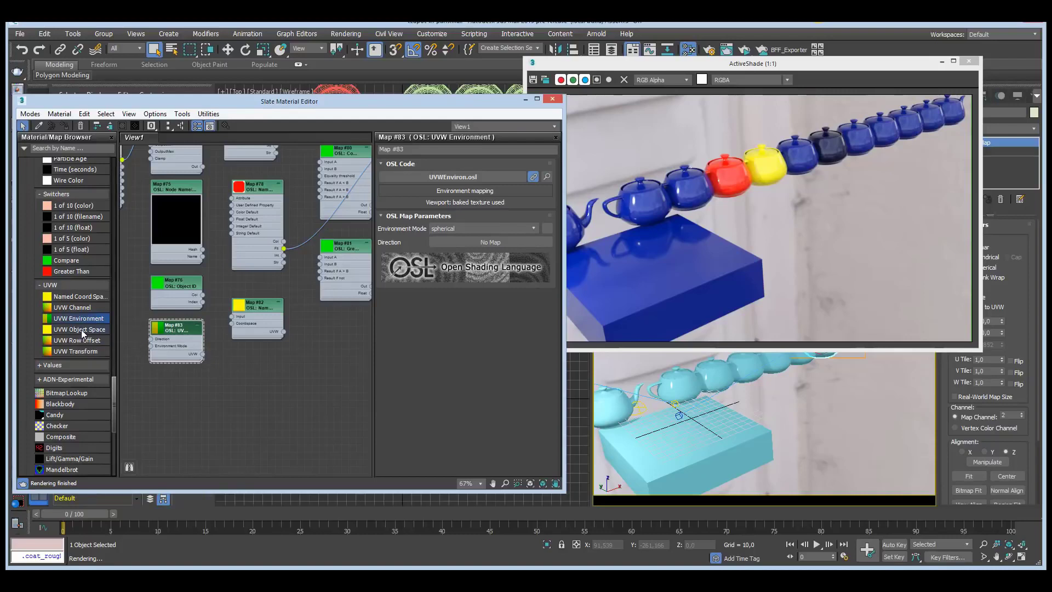
# Add a UVW Object Space map below the Named Coord Space map, and a second Named Coord Space map beneath it
pyautogui.moveTo(80, 329); pyautogui.dragTo(261, 358)
pyautogui.doubleClick(258, 359)
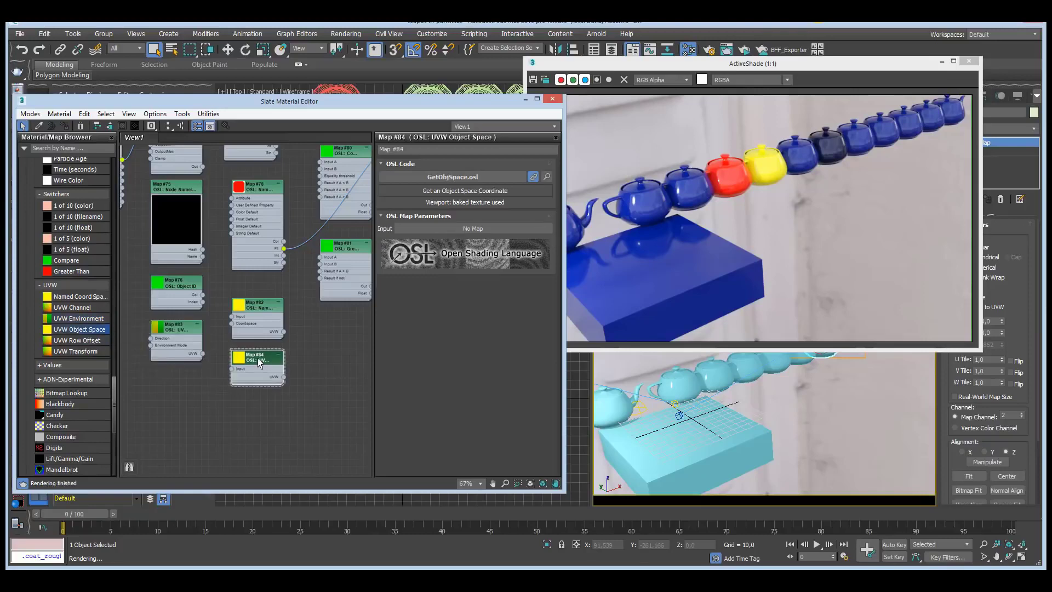
pyautogui.moveTo(62, 298); pyautogui.dragTo(254, 403)
pyautogui.doubleClick(254, 403)
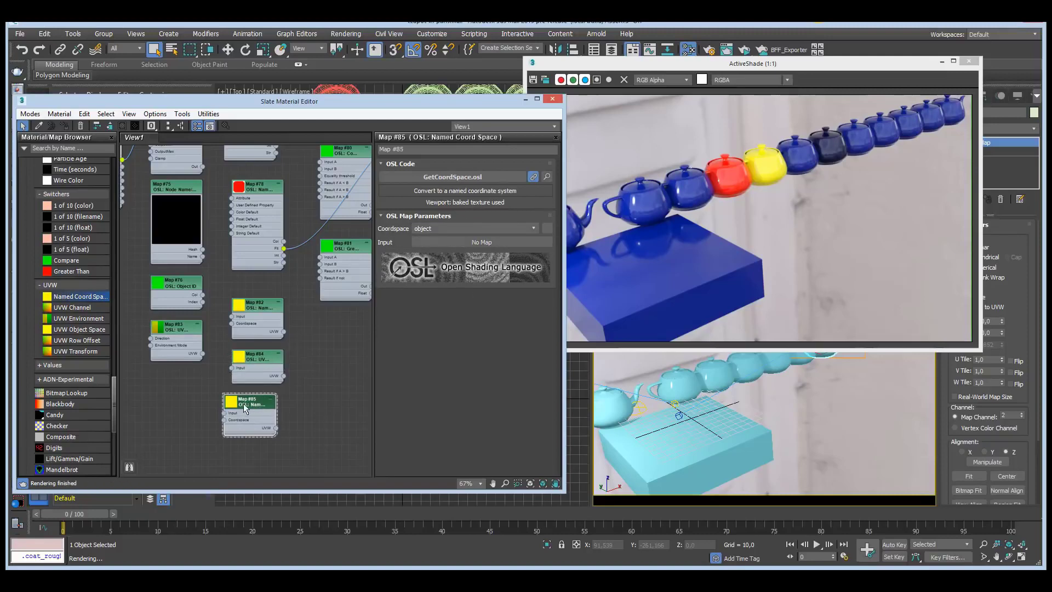
pyautogui.moveTo(251, 403); pyautogui.dragTo(266, 403)
pyautogui.click(257, 372)
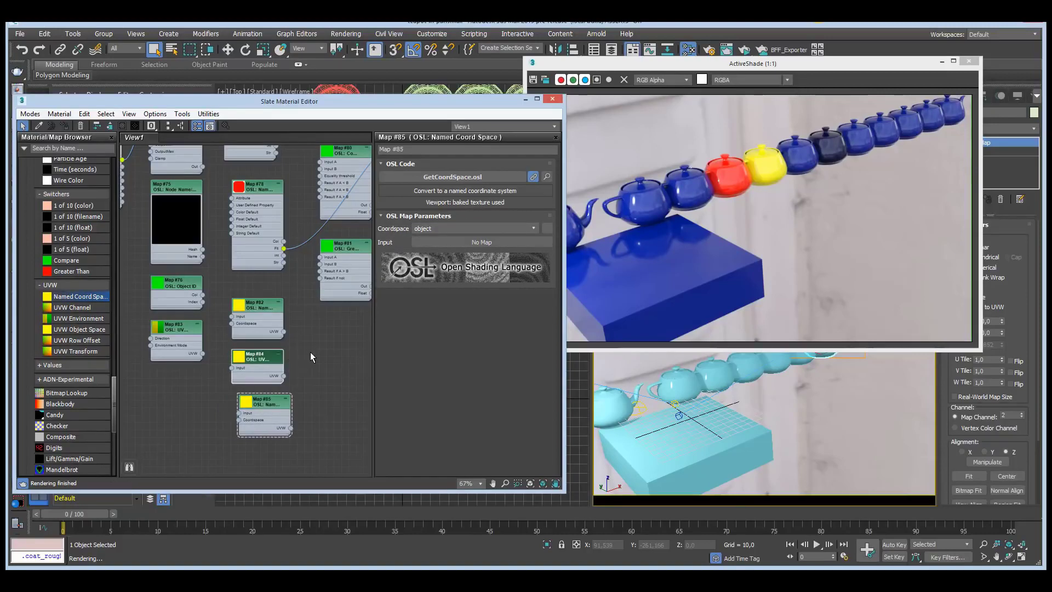
pyautogui.scroll(3, 299, 393)
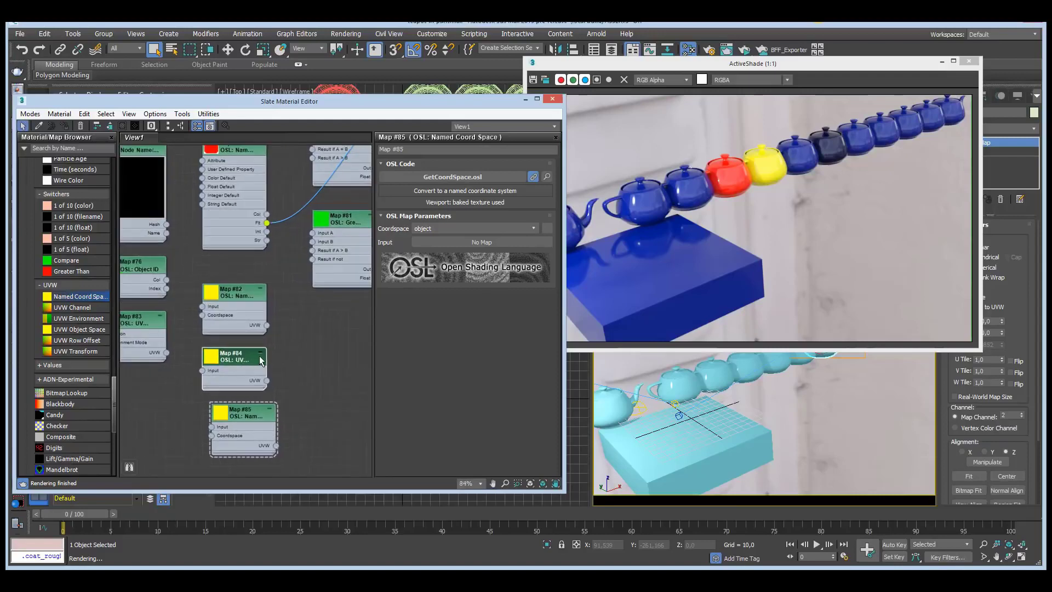
pyautogui.moveTo(265, 389)
pyautogui.mouseDown()
pyautogui.moveTo(294, 394)
pyautogui.moveTo(252, 395)
pyautogui.mouseUp()
pyautogui.moveTo(277, 404); pyautogui.dragTo(295, 359, button='middle')
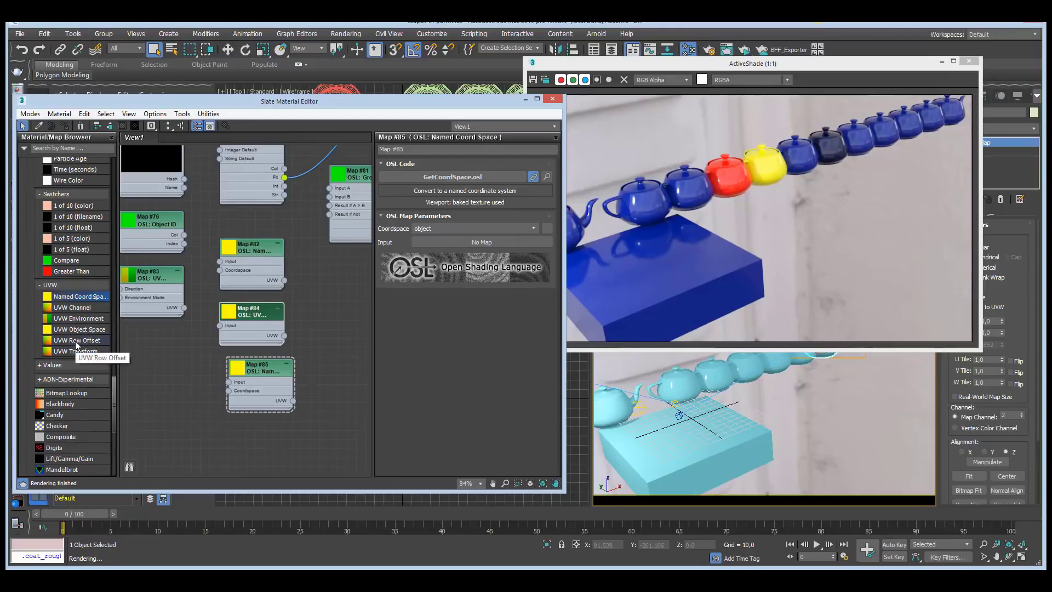
# Add a UVW Row Offset map below the UVW Environment map and show its parameters
pyautogui.moveTo(75, 340); pyautogui.dragTo(181, 351)
pyautogui.doubleClick(180, 351)
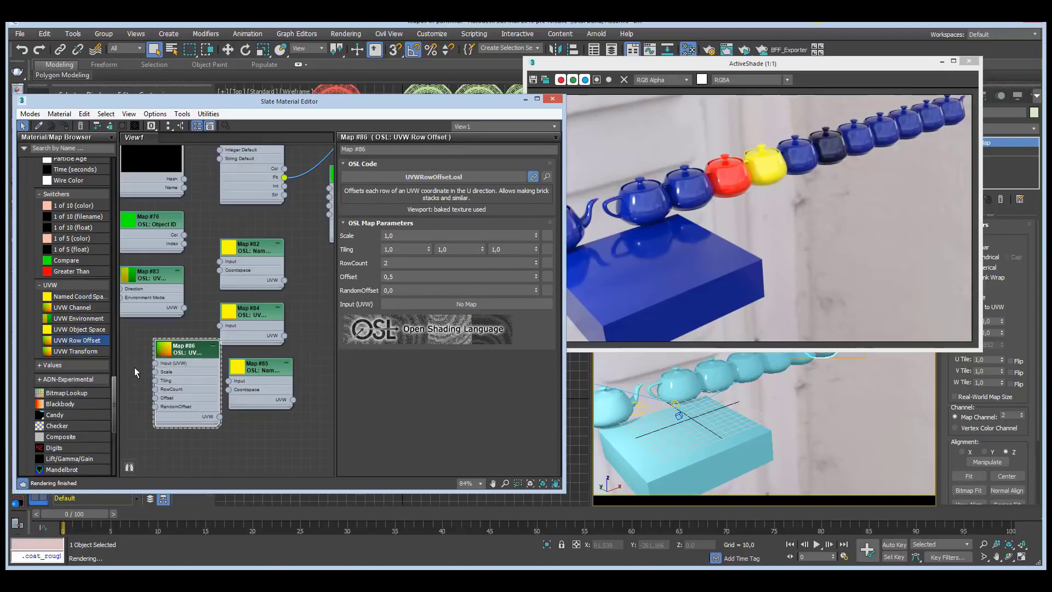
pyautogui.moveTo(133, 367); pyautogui.dragTo(154, 303, button='middle')
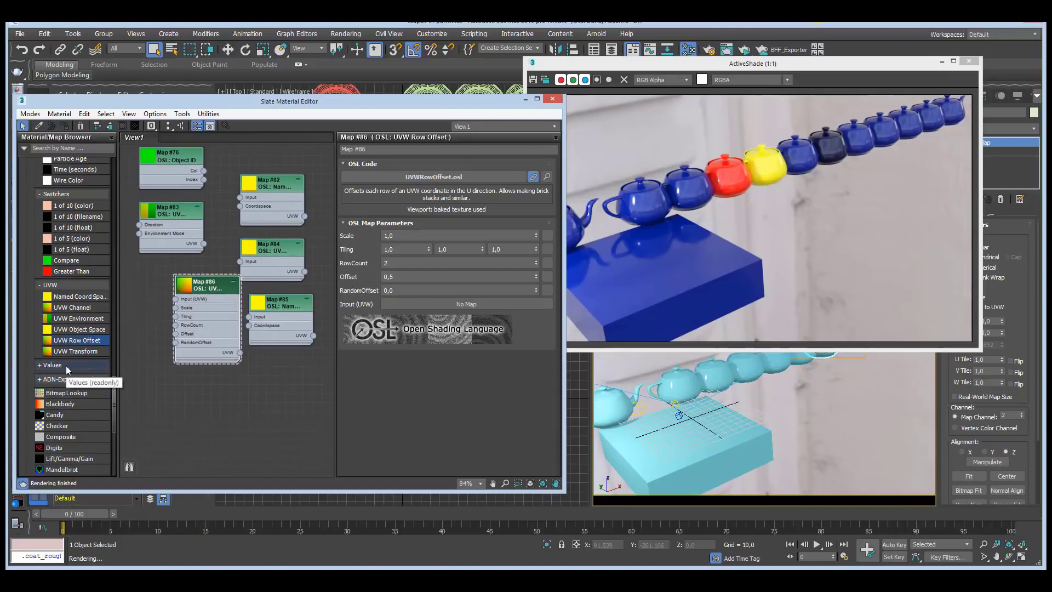
# Expand the Values category and add an OSL Color map in the free space below the UVW Row Offset map
pyautogui.click(66, 365)
pyautogui.moveTo(152, 351); pyautogui.dragTo(168, 312, button='middle')
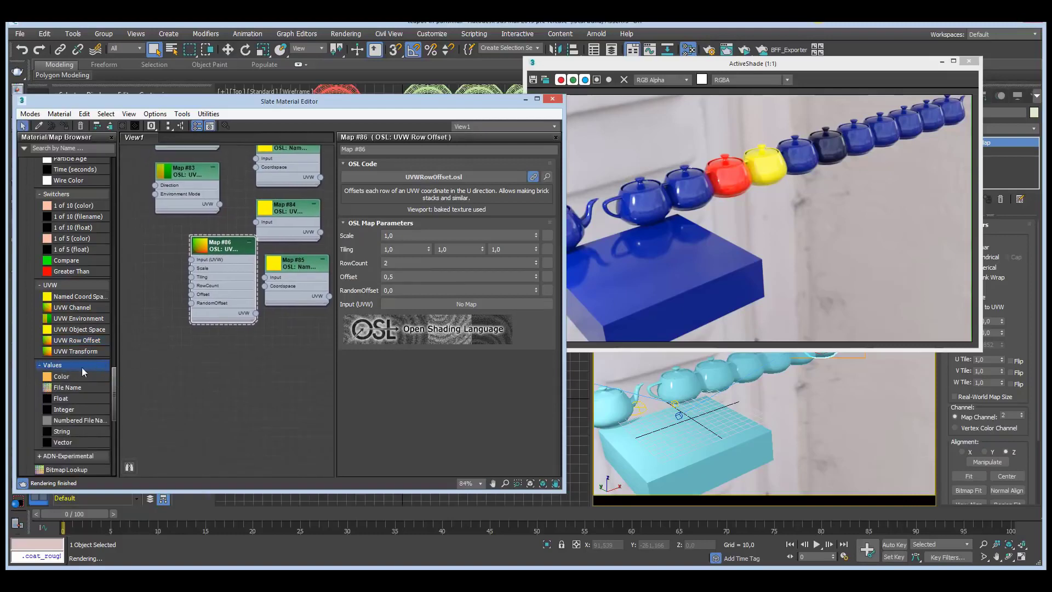
pyautogui.moveTo(61, 376); pyautogui.dragTo(187, 344)
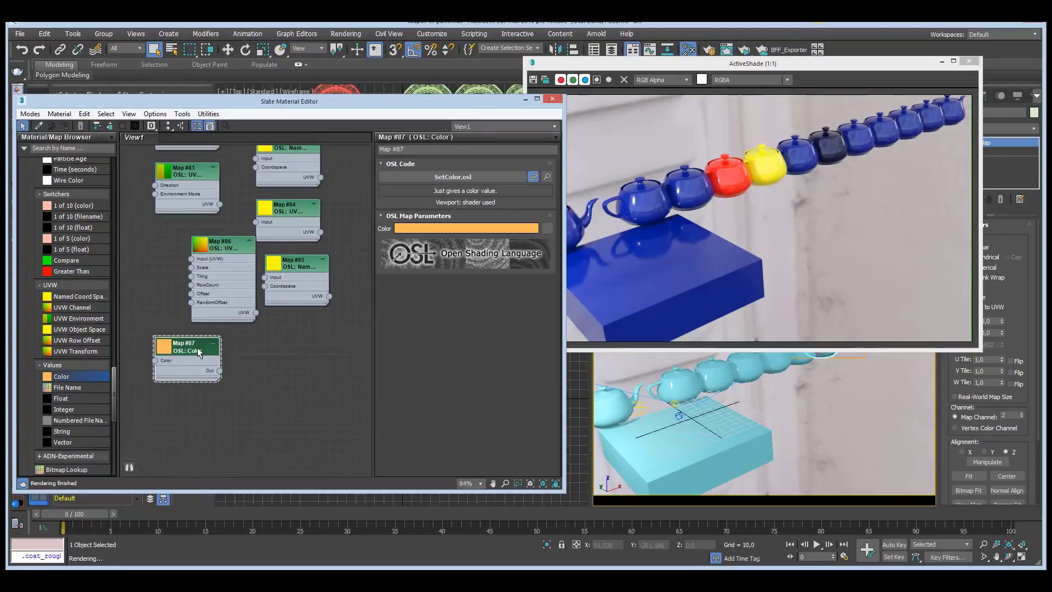
pyautogui.moveTo(189, 346); pyautogui.dragTo(207, 355)
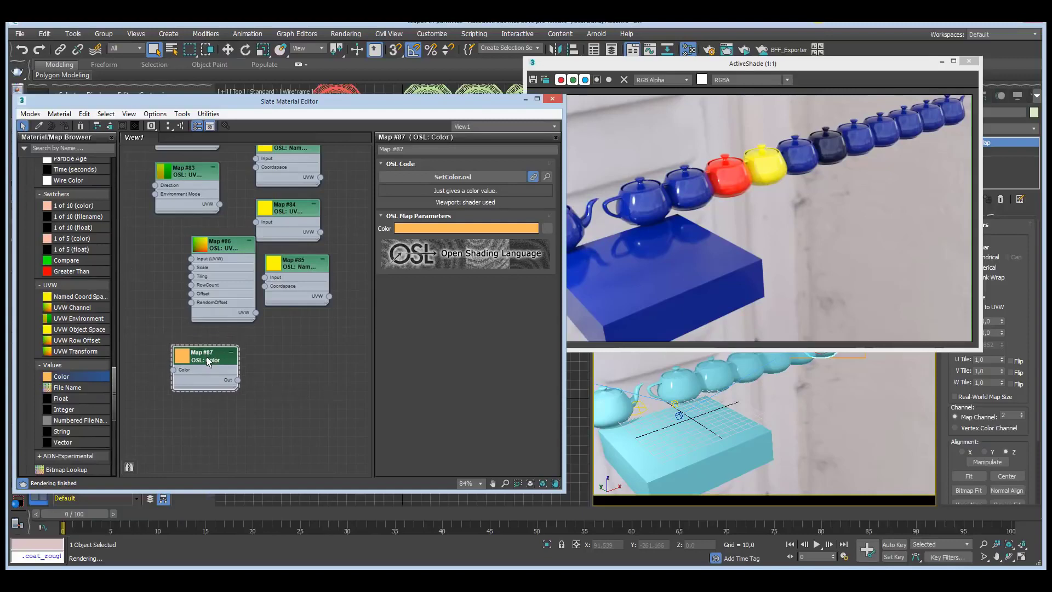
pyautogui.moveTo(210, 357); pyautogui.dragTo(173, 357)
pyautogui.scroll(-2, 225, 372)
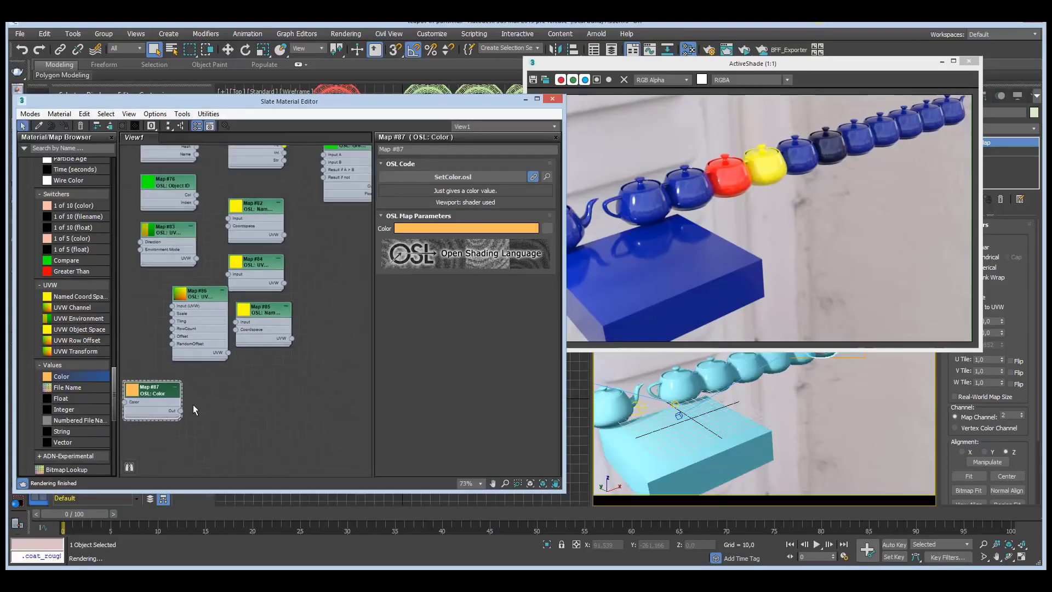
# Feed the Color map into the UVW Object Space map and the Greater Than map's Result if A > B input, and change its color to violet-pink
pyautogui.moveTo(182, 410); pyautogui.dragTo(226, 284)
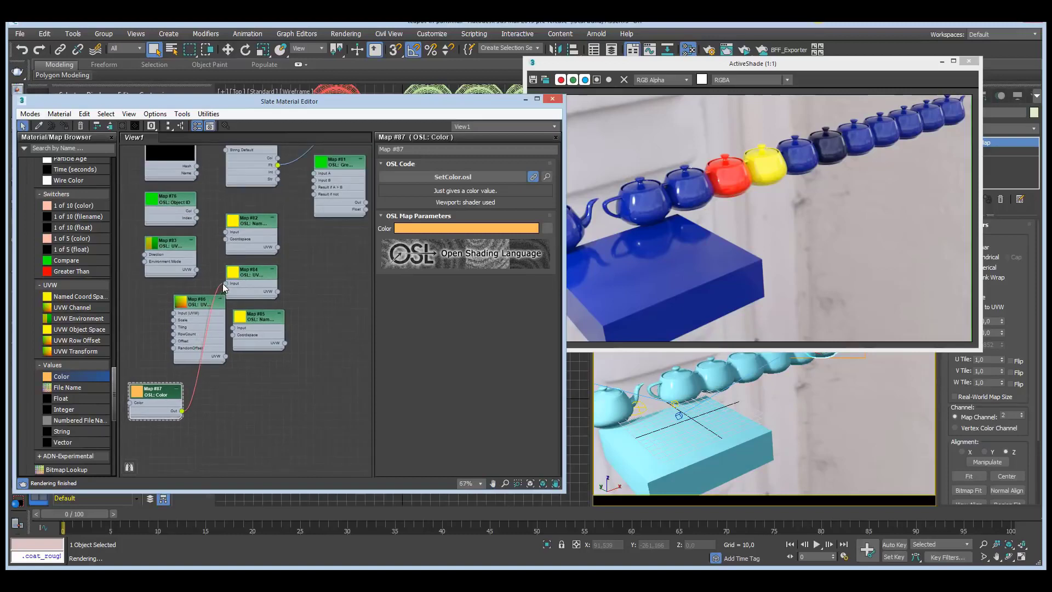
pyautogui.moveTo(182, 411); pyautogui.dragTo(314, 187)
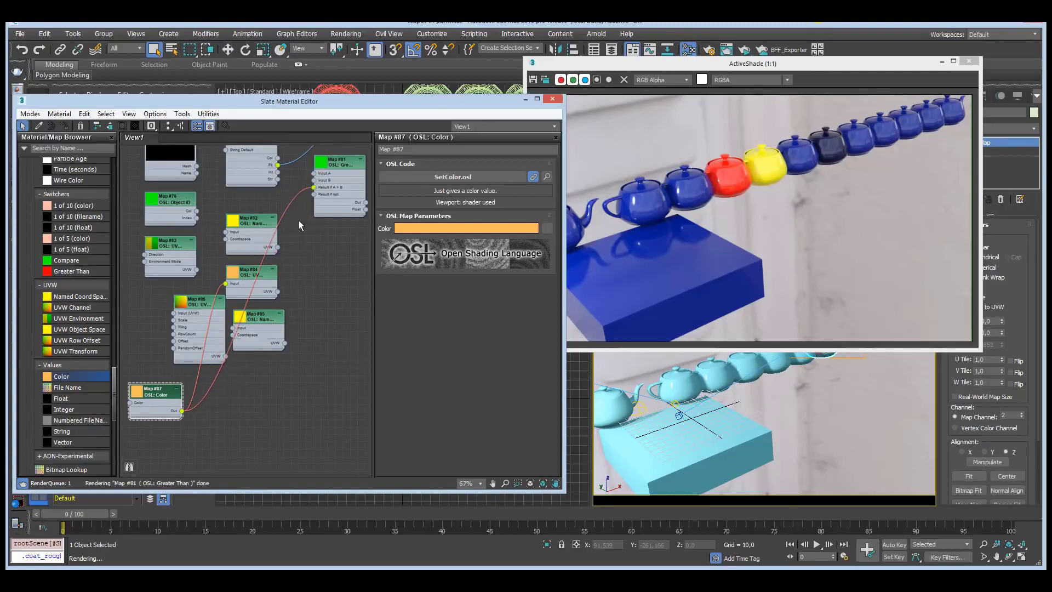
pyautogui.click(477, 228)
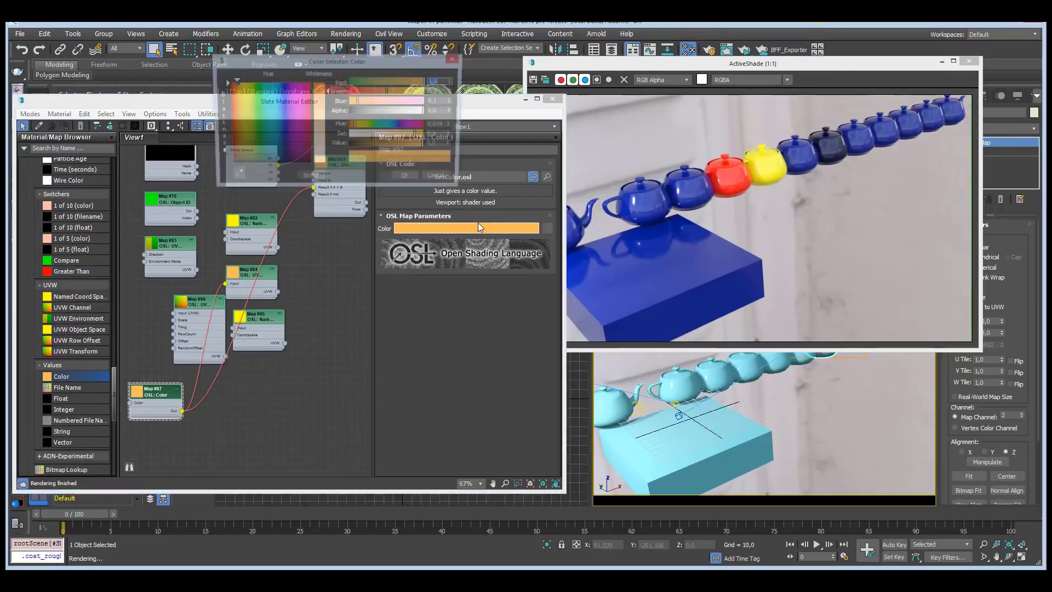
pyautogui.click(291, 98)
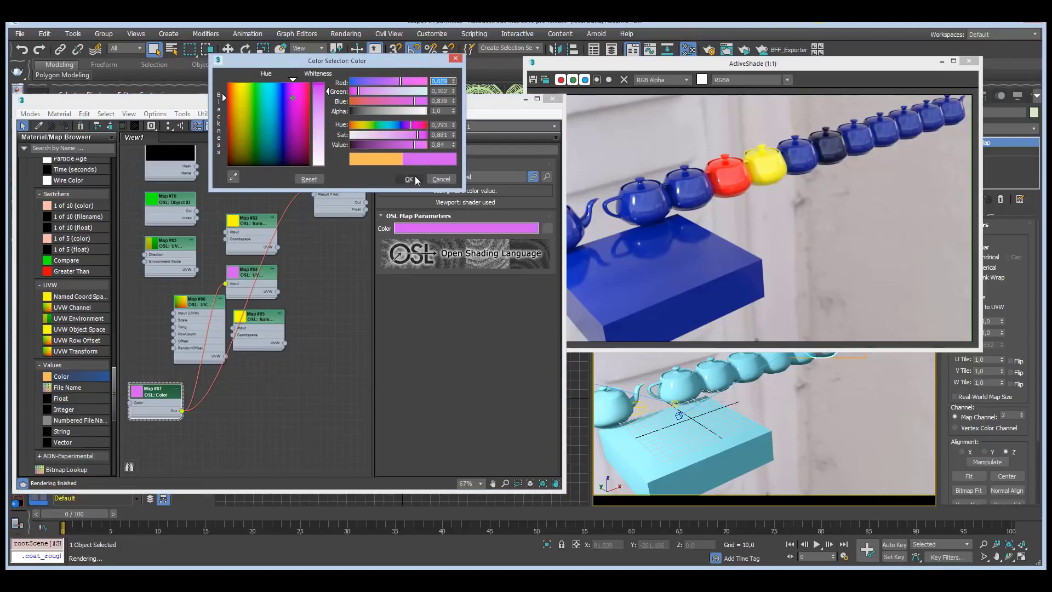
pyautogui.press('Return')
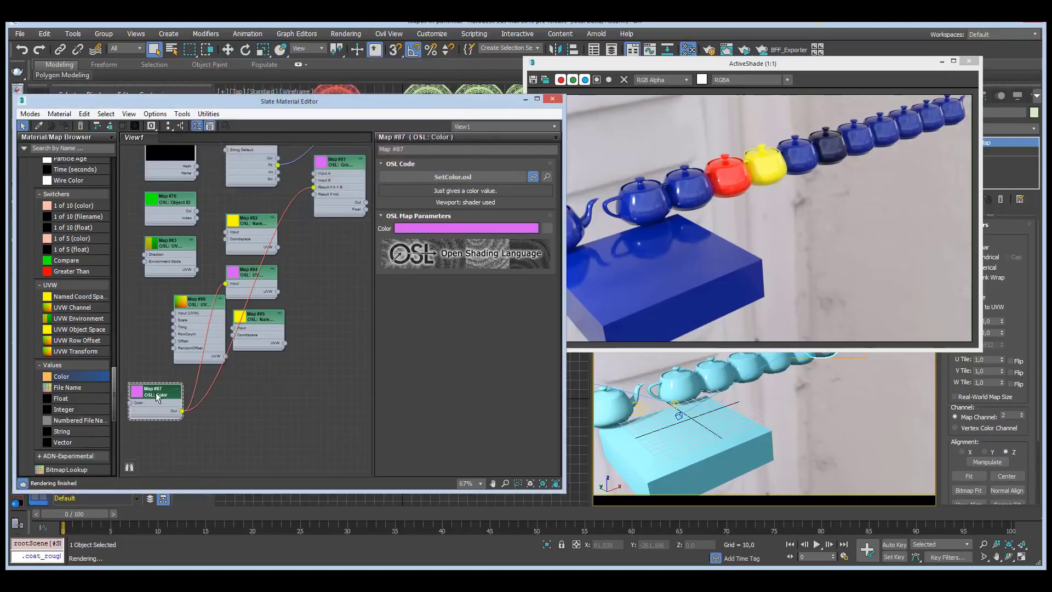
# Reposition the Color map node slightly so it sits closer beneath the UVW Row Offset map
pyautogui.moveTo(152, 392); pyautogui.dragTo(152, 384)
pyautogui.scroll(-3, 215, 422)
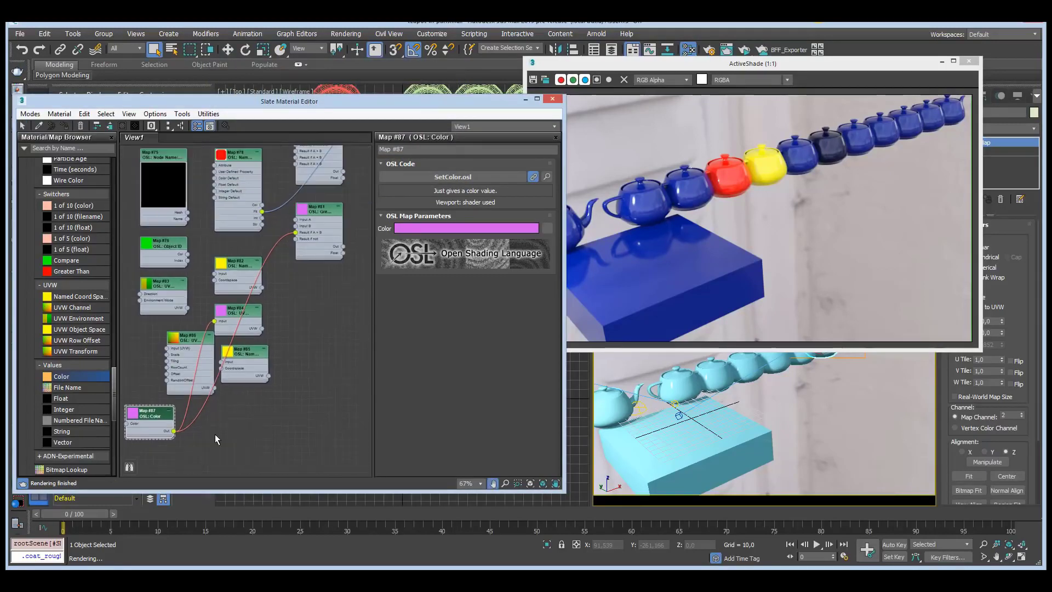
pyautogui.moveTo(205, 417); pyautogui.dragTo(233, 394, button='middle')
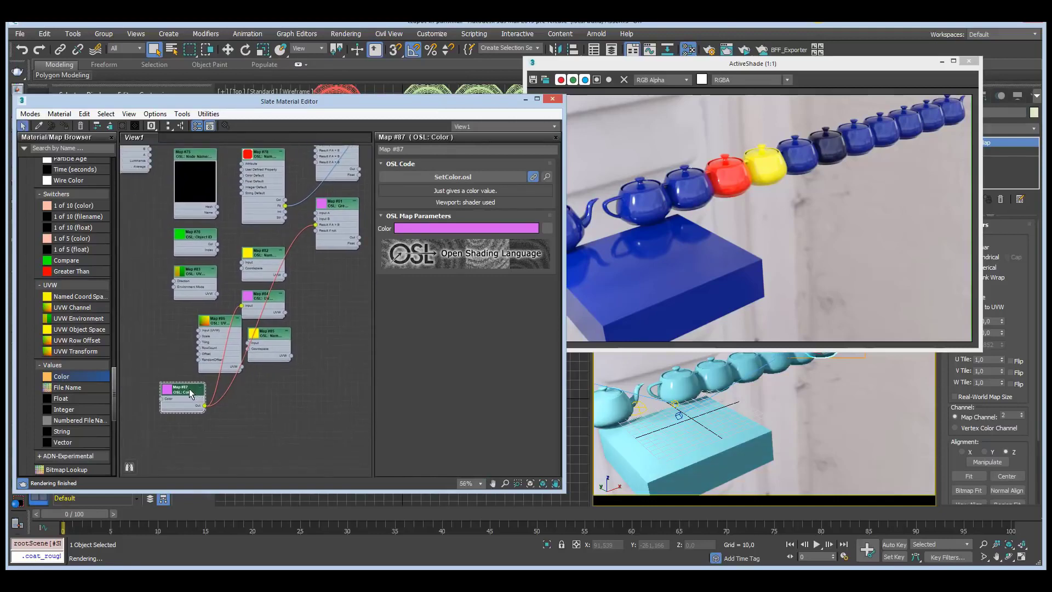
pyautogui.moveTo(189, 393); pyautogui.dragTo(206, 400)
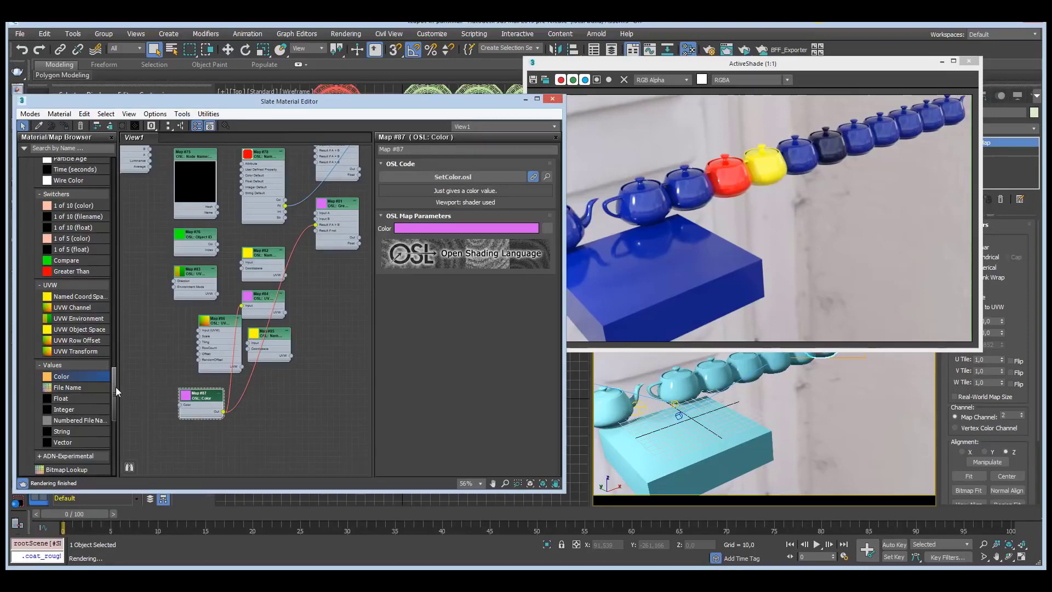
# Add an OSL Mandelbrot map in the free space beside the Color map and enlarge its preview
pyautogui.moveTo(114, 385); pyautogui.dragTo(114, 405)
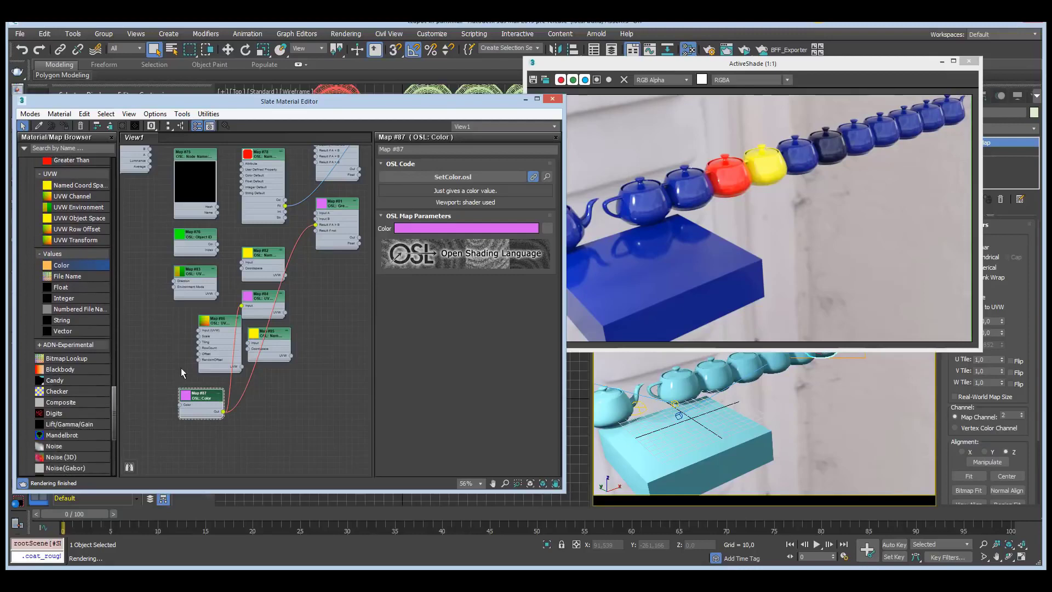
pyautogui.moveTo(164, 416); pyautogui.dragTo(235, 351, button='middle')
pyautogui.moveTo(110, 415); pyautogui.dragTo(180, 284)
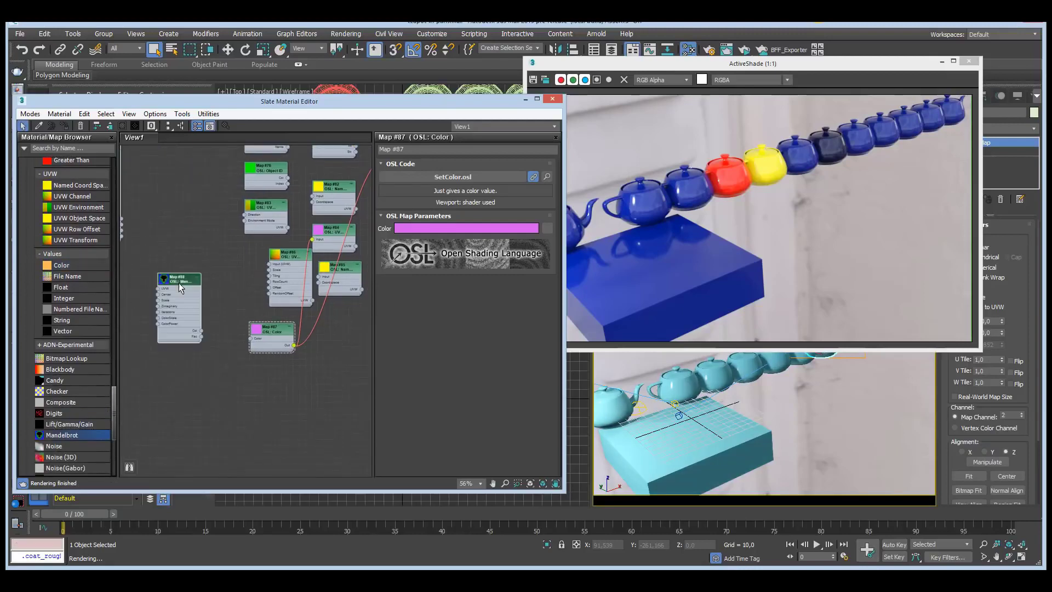
pyautogui.click(166, 279)
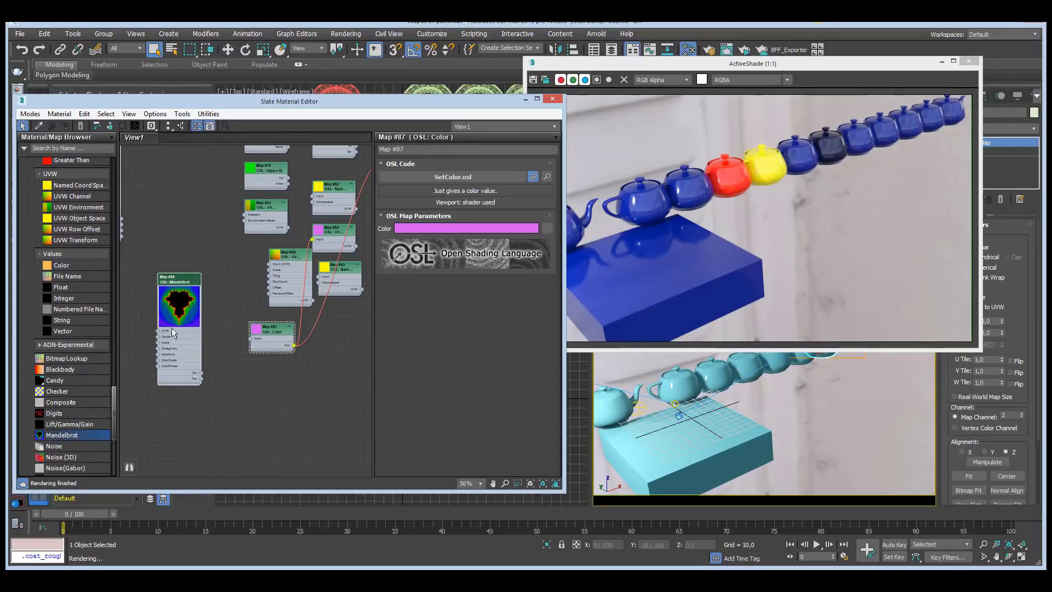
# Move the Color map nearer the Mandelbrot map, connect Mandelbrot's Fac output to its Color input, and enlarge the Color map's preview
pyautogui.scroll(1, 217, 298)
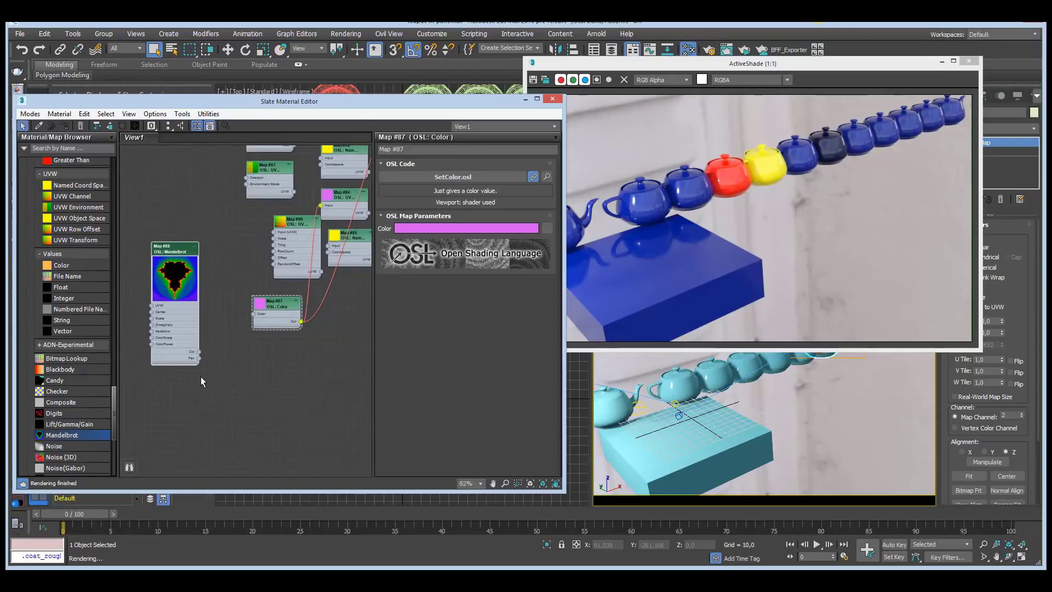
pyautogui.scroll(1, 201, 377)
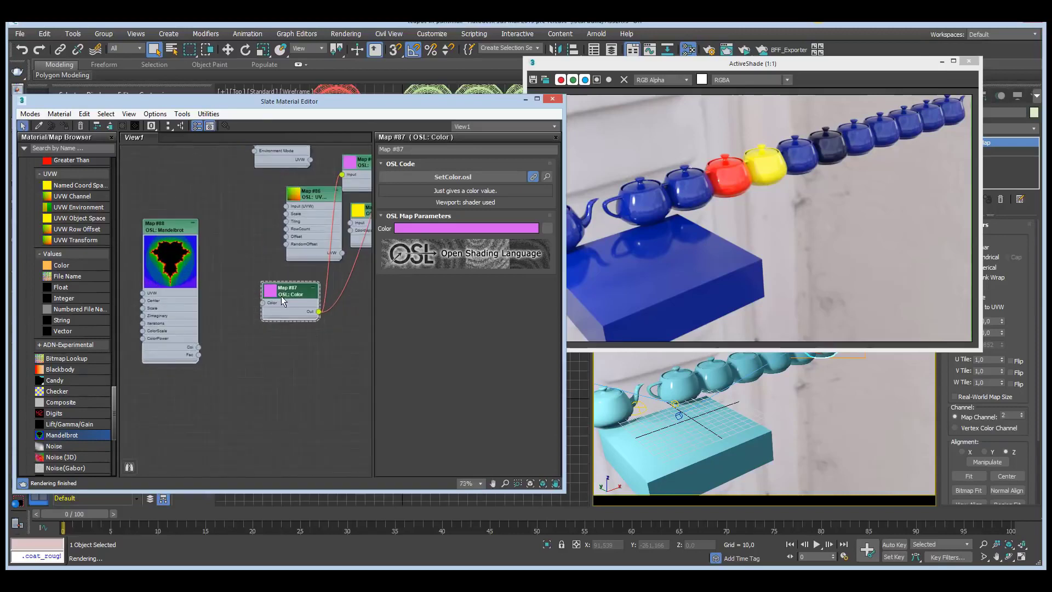
pyautogui.moveTo(284, 295); pyautogui.dragTo(252, 305)
pyautogui.scroll(1, 252, 304)
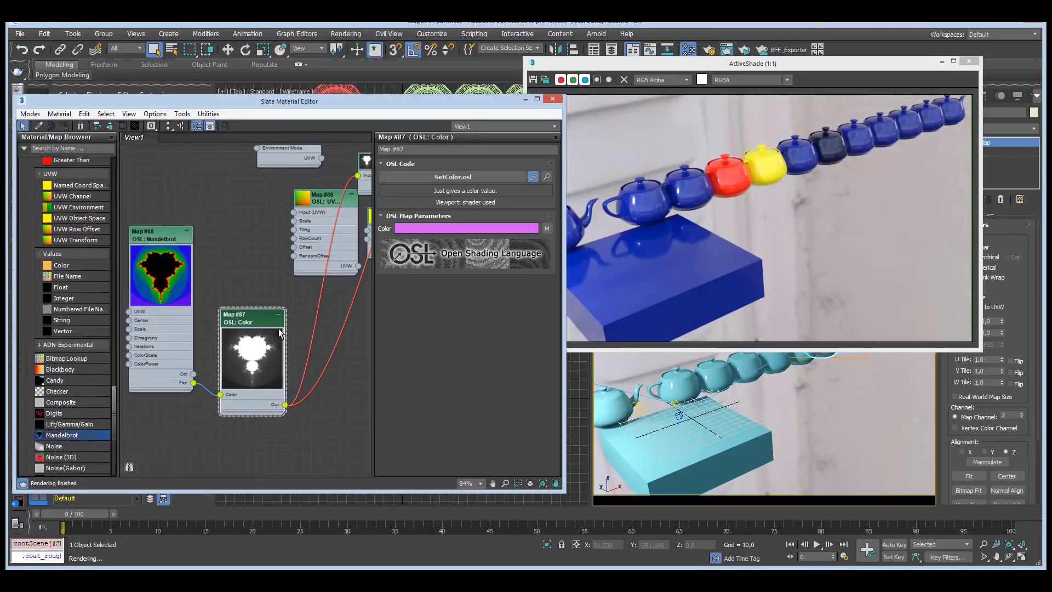
pyautogui.moveTo(335, 385); pyautogui.dragTo(350, 364, button='middle')
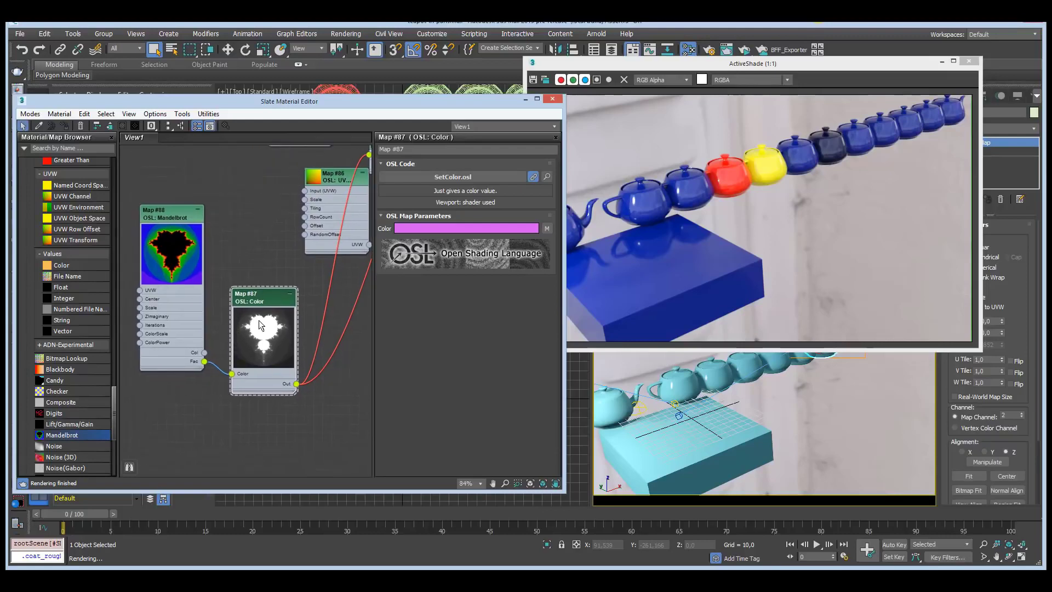
# Add an OSL Numbered File Name map from the Values category beside the Color map and show its parameters
pyautogui.moveTo(300, 303); pyautogui.dragTo(256, 327, button='middle')
pyautogui.scroll(-2, 257, 327)
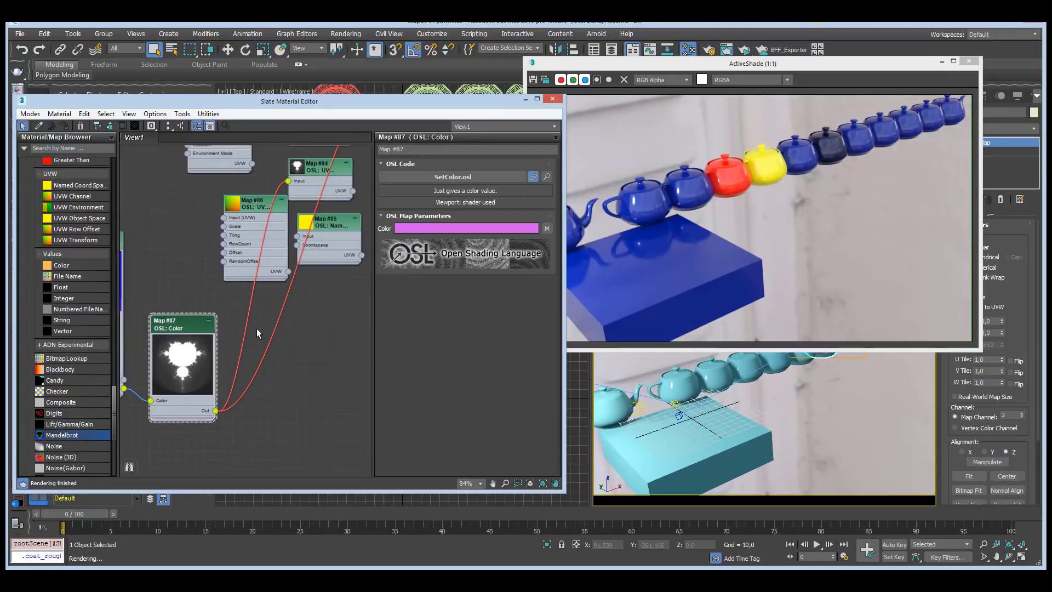
pyautogui.scroll(-2, 260, 382)
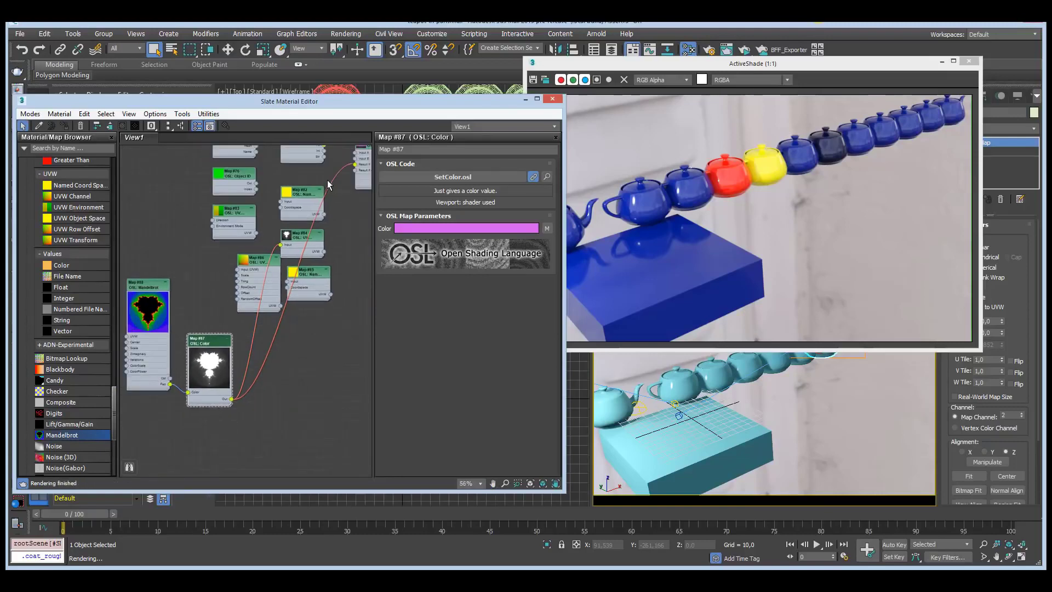
pyautogui.moveTo(327, 179); pyautogui.dragTo(325, 224, button='middle')
pyautogui.moveTo(260, 395); pyautogui.dragTo(302, 326, button='middle')
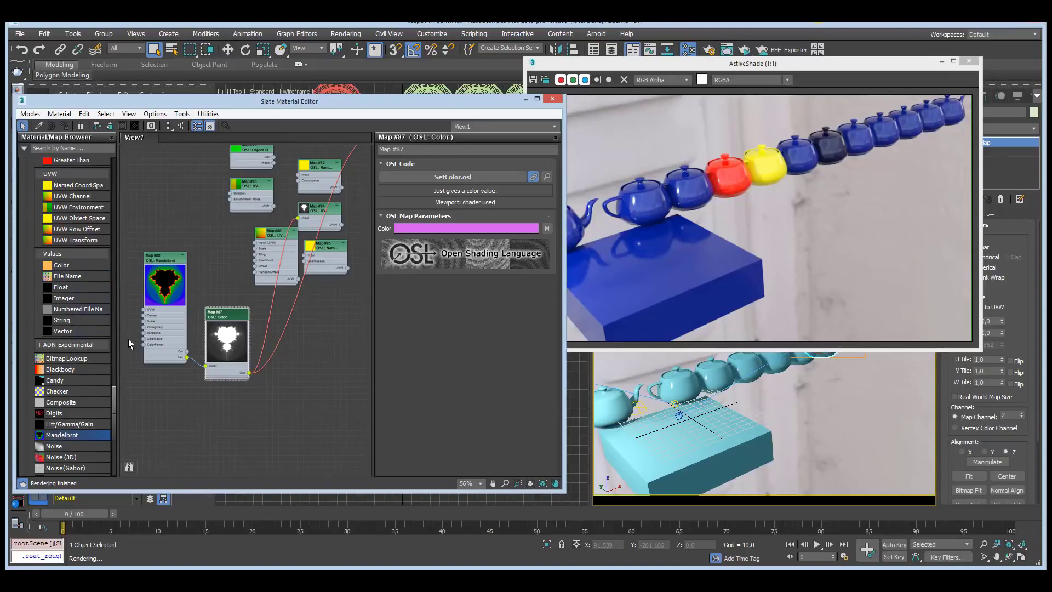
pyautogui.moveTo(84, 310); pyautogui.dragTo(198, 386)
pyautogui.moveTo(300, 364); pyautogui.dragTo(302, 363)
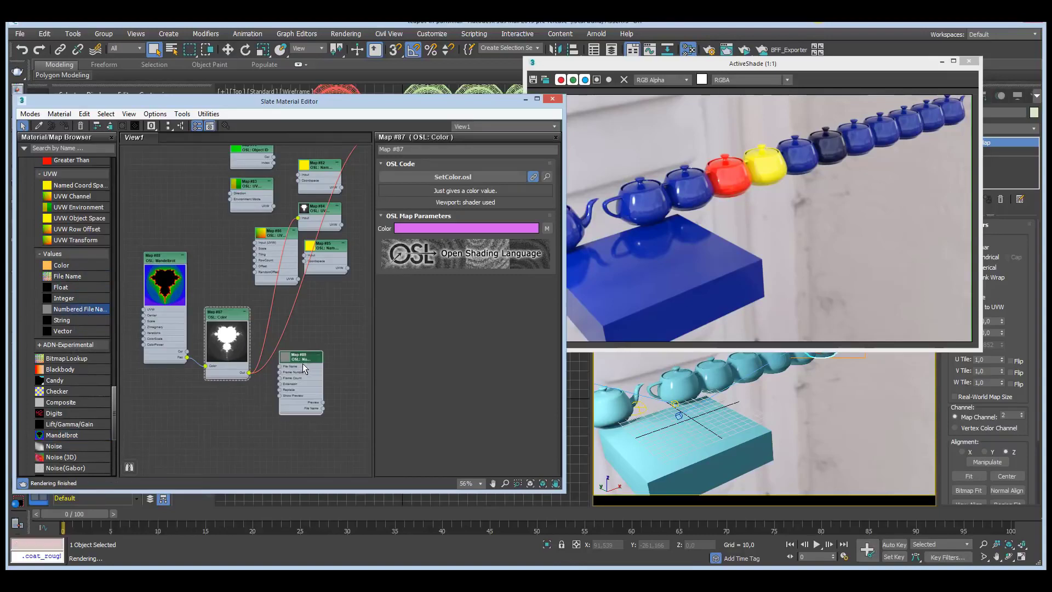
pyautogui.doubleClick(302, 360)
pyautogui.moveTo(344, 315); pyautogui.dragTo(289, 301, button='middle')
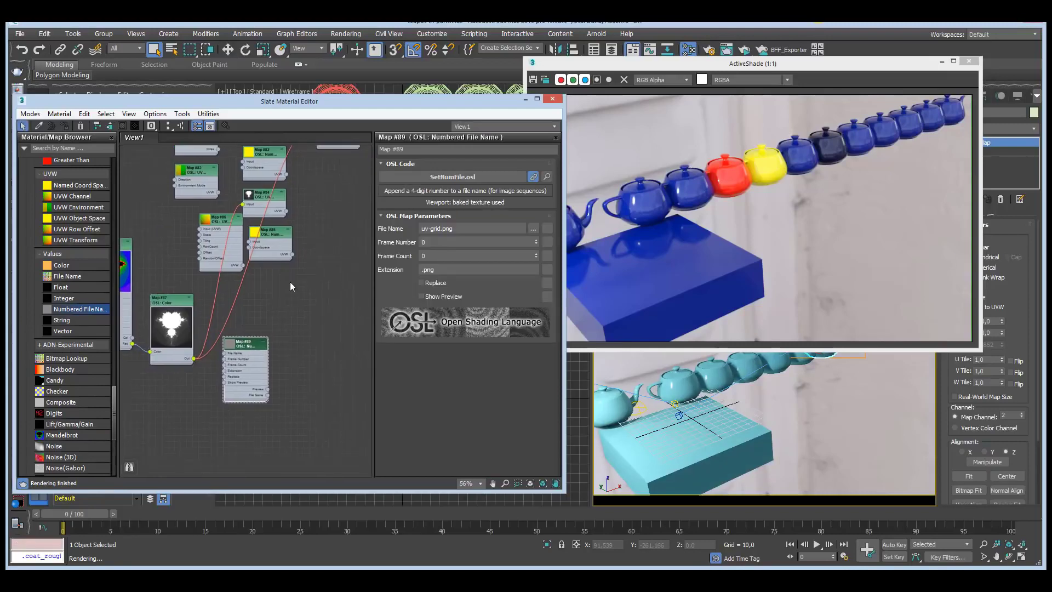